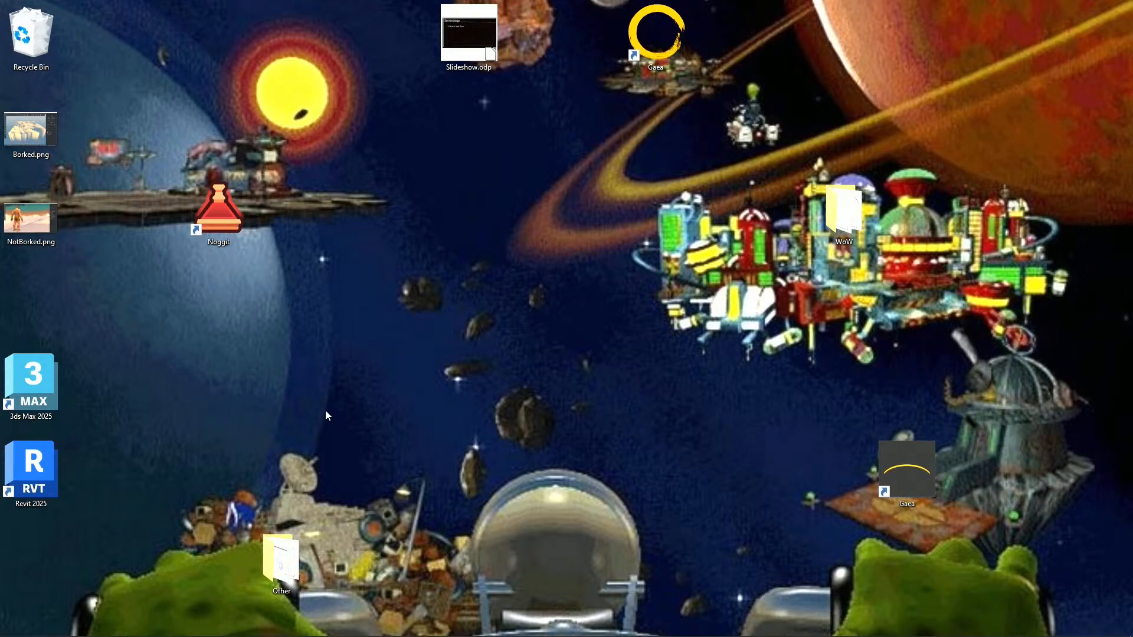
Launch Gaea and open the recent file Westfall
{"action": "left_click", "coordinate": [886, 451]}
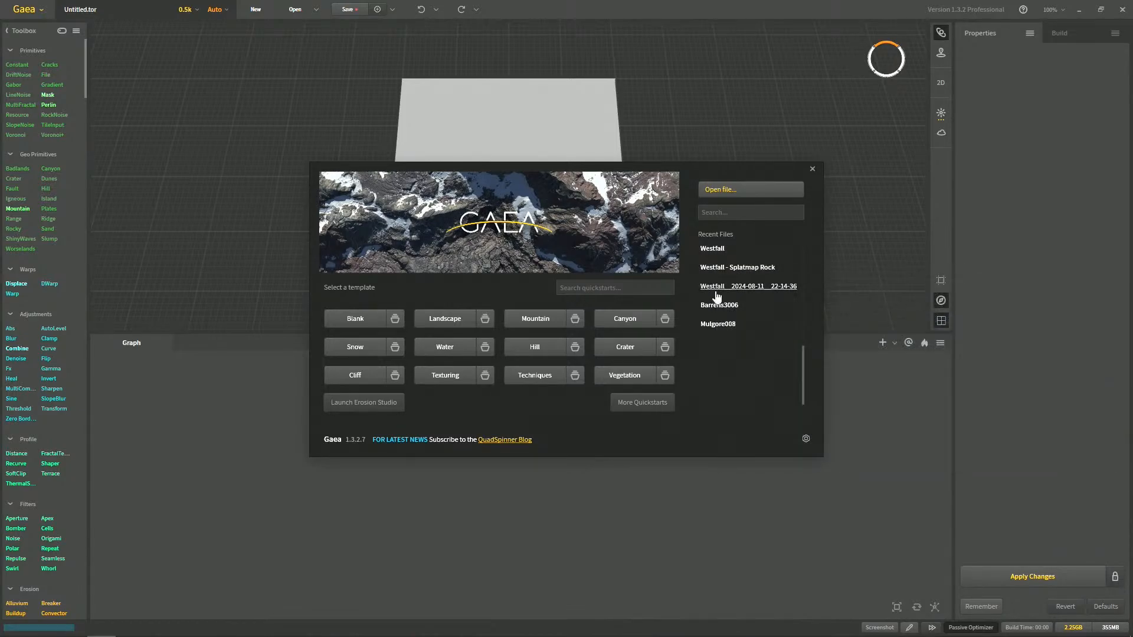
{"action": "mouse_move", "coordinate": [721, 277]}
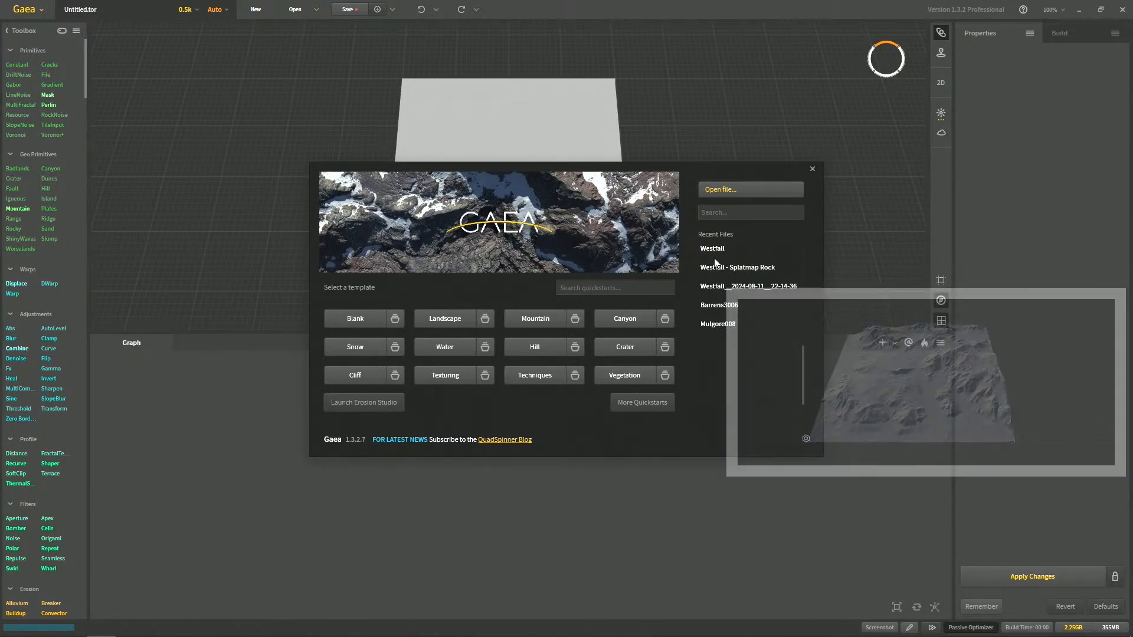
{"action": "left_click", "coordinate": [715, 259]}
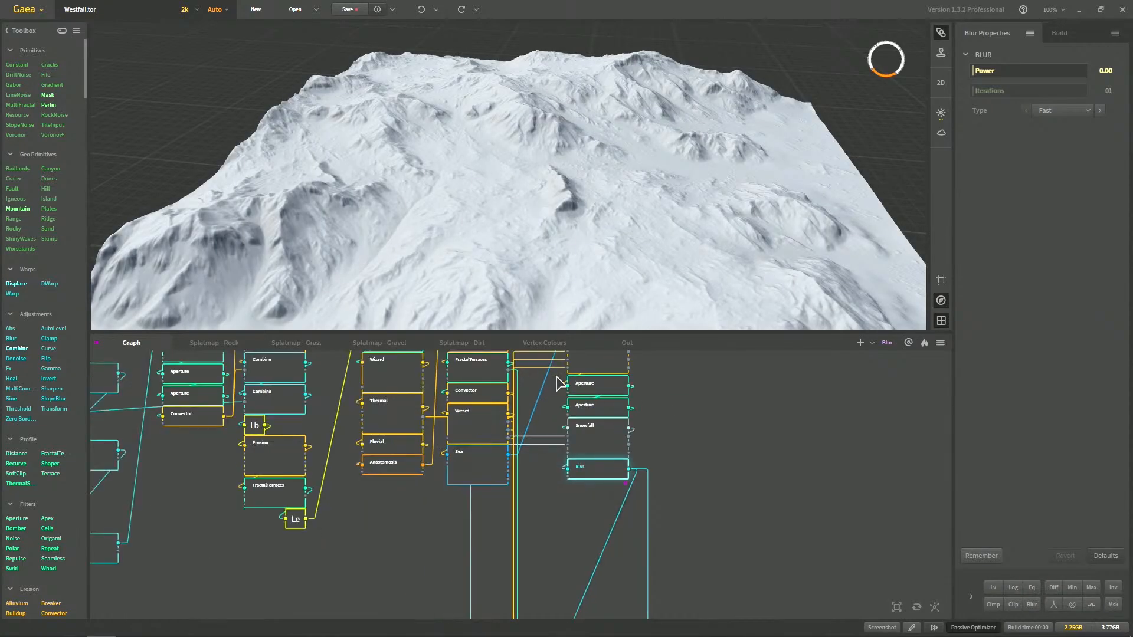
Look through the Splatmap - Rock, Grass, Gravel, Dirt, Vertex Colours and Out graphs
{"action": "left_click", "coordinate": [239, 345]}
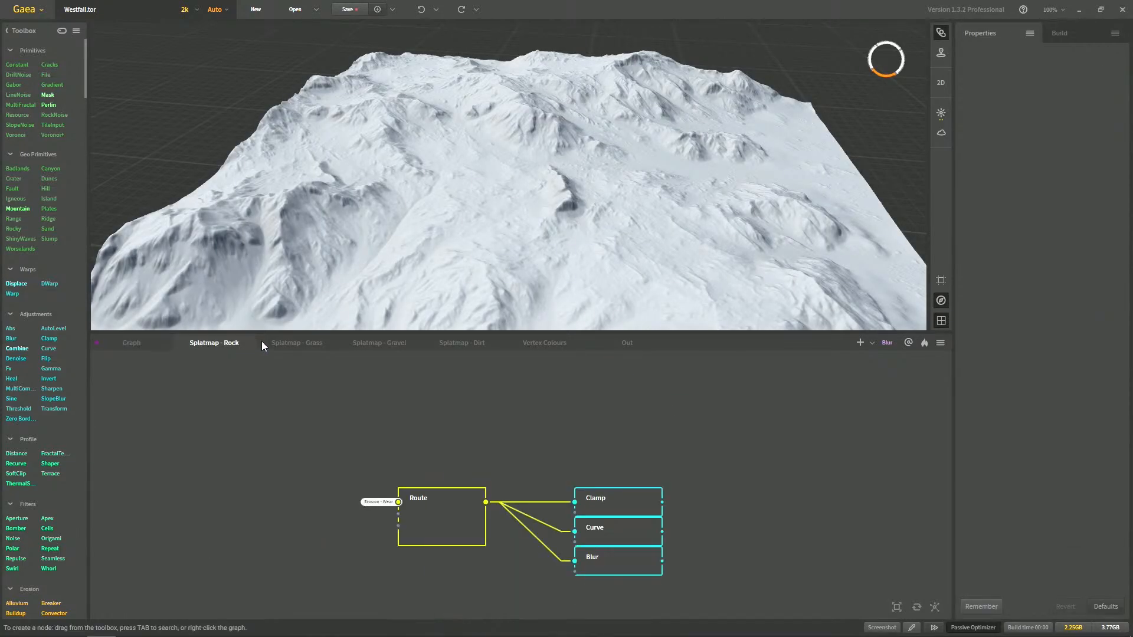
{"action": "right_click", "coordinate": [210, 335]}
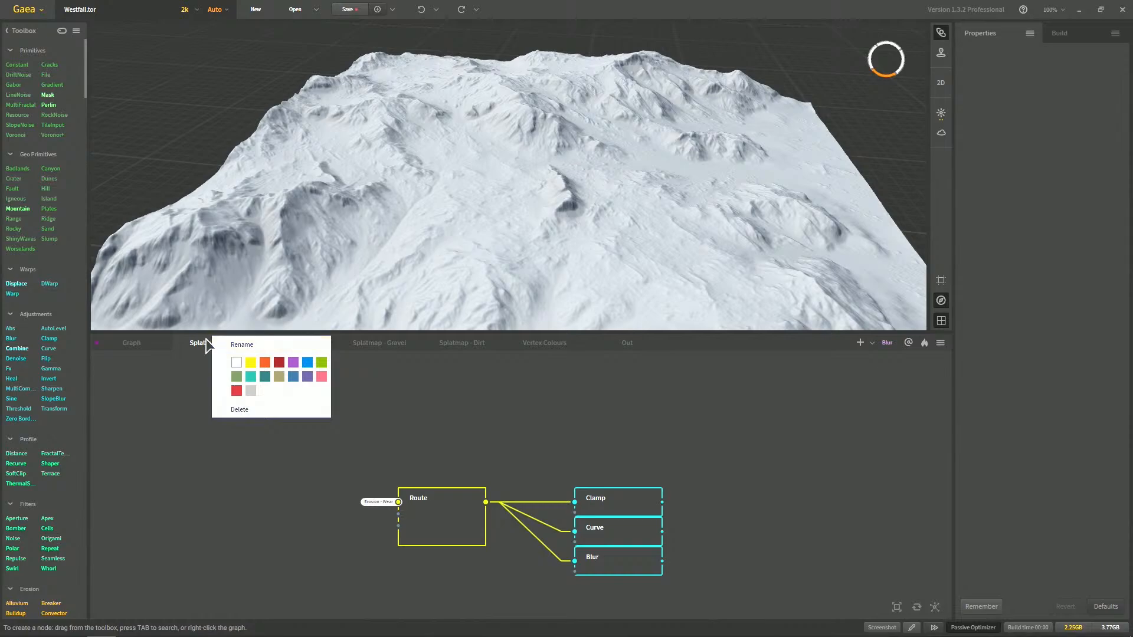
{"action": "right_click", "coordinate": [206, 338]}
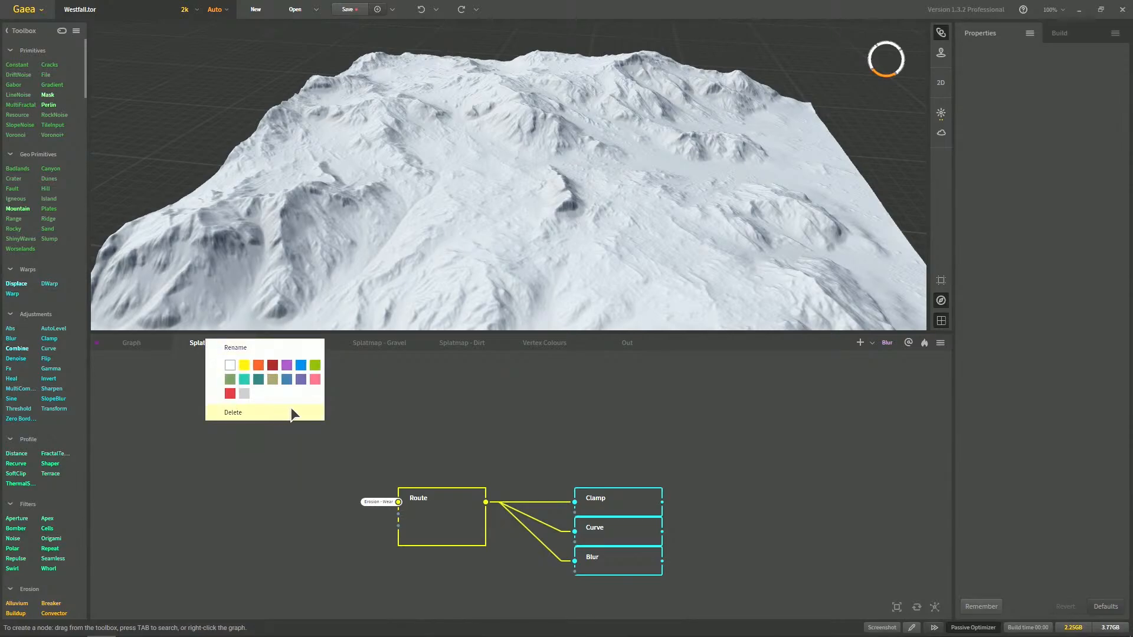
{"action": "left_click", "coordinate": [397, 377]}
{"action": "left_click", "coordinate": [412, 346]}
{"action": "left_click", "coordinate": [446, 348]}
{"action": "left_click", "coordinate": [534, 344]}
{"action": "left_click", "coordinate": [613, 341]}
{"action": "left_click", "coordinate": [327, 344]}
Delete the Route, Clamp, Curve and Blur nodes from the Splatmap - Rock graph
{"action": "left_click", "coordinate": [250, 343]}
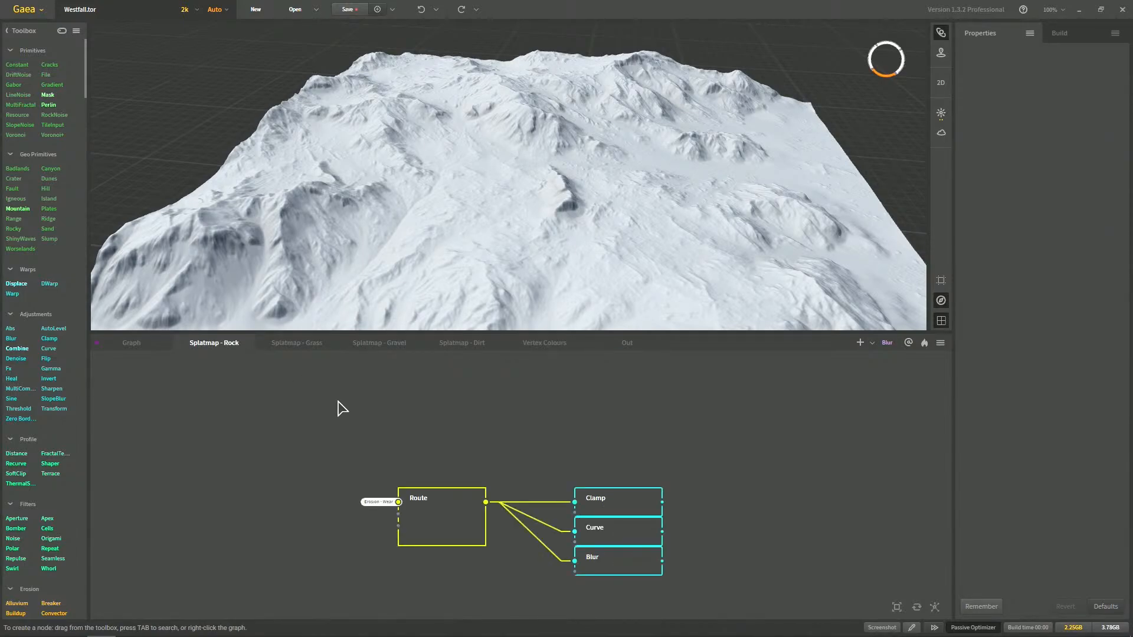
{"action": "left_click_drag", "start_coordinate": [299, 387], "coordinate": [668, 583]}
{"action": "key", "text": "Delete"}
Examine the node layout of the main terrain graph, from the primitives through to the final Blur node
{"action": "left_click", "coordinate": [157, 348]}
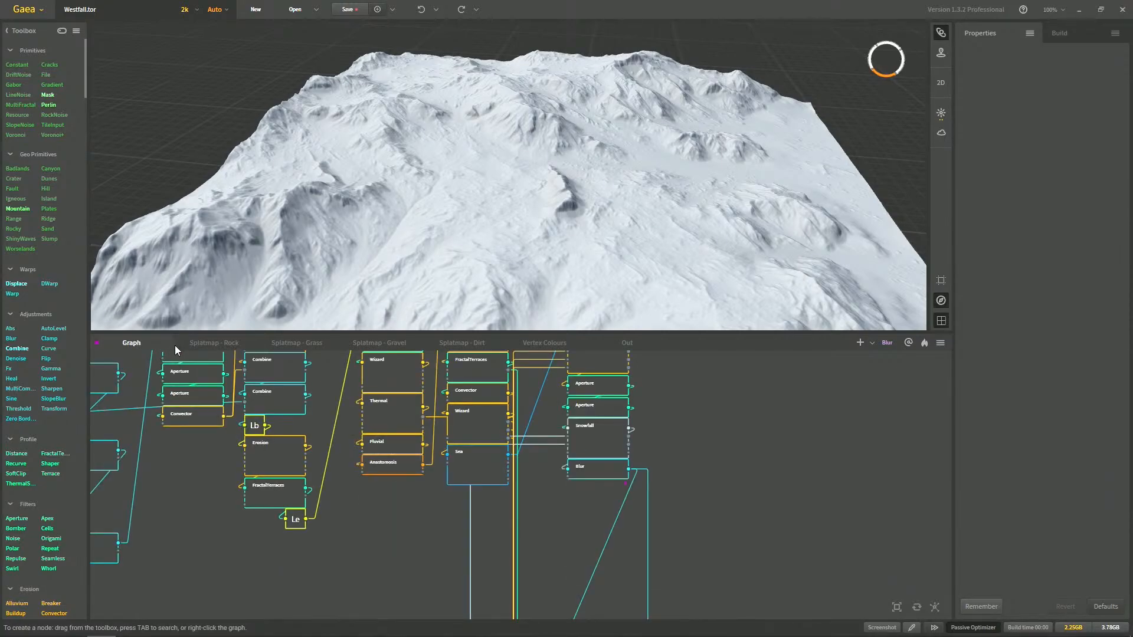
{"action": "middle_click_drag", "start_coordinate": [230, 407], "coordinate": [396, 462]}
{"action": "scroll", "coordinate": [397, 454], "scroll_direction": "down", "scroll_amount": 1}
{"action": "middle_click_drag", "start_coordinate": [464, 469], "coordinate": [545, 459]}
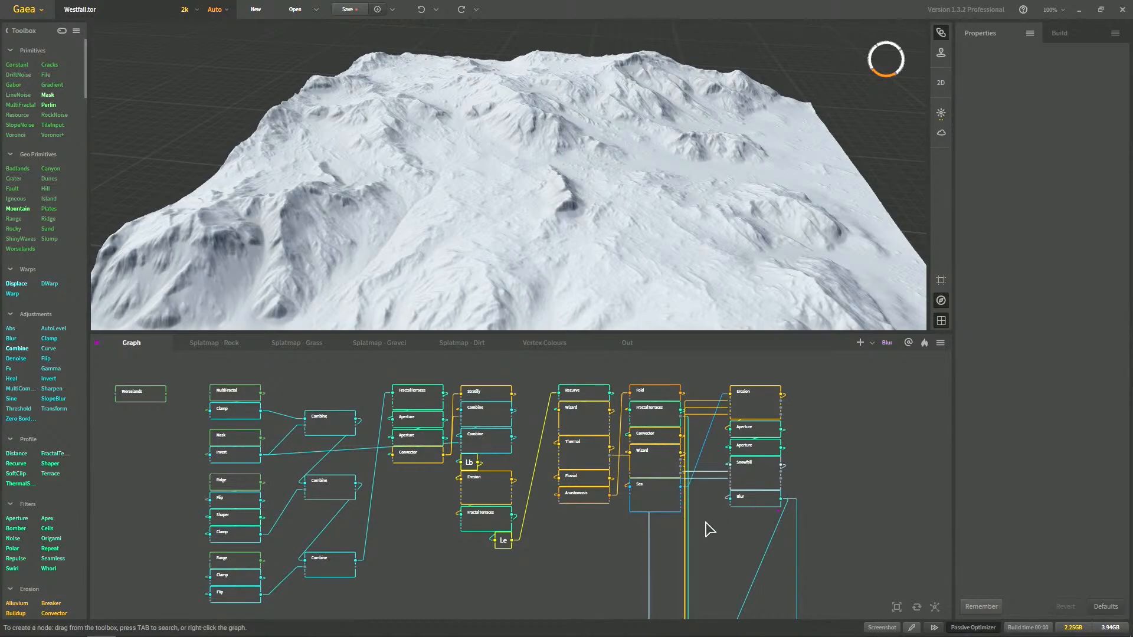
{"action": "scroll", "coordinate": [706, 521], "scroll_direction": "down", "scroll_amount": 6}
{"action": "middle_click_drag", "start_coordinate": [706, 521], "coordinate": [673, 560]}
{"action": "middle_click_drag", "start_coordinate": [638, 498], "coordinate": [657, 587]}
{"action": "scroll", "coordinate": [654, 563], "scroll_direction": "up", "scroll_amount": 5}
{"action": "middle_click_drag", "start_coordinate": [614, 554], "coordinate": [741, 523]}
{"action": "scroll", "coordinate": [610, 506], "scroll_direction": "up", "scroll_amount": 2}
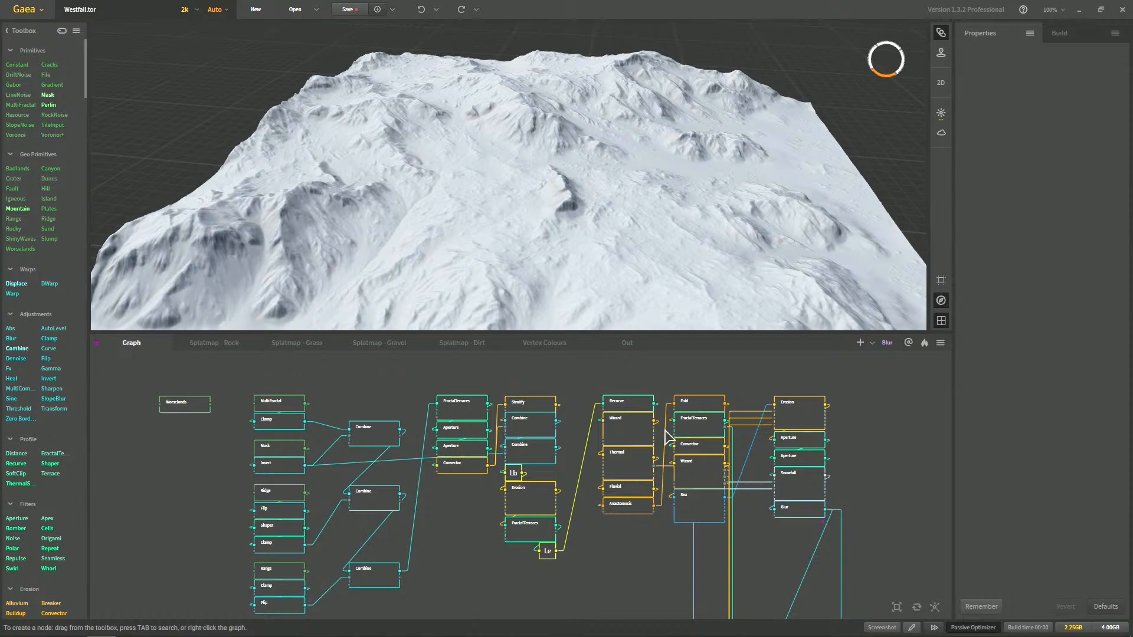
Preview the final Blur node's terrain in a taller 3D viewport, from a distance and up close
{"action": "left_click_drag", "start_coordinate": [492, 302], "coordinate": [531, 259]}
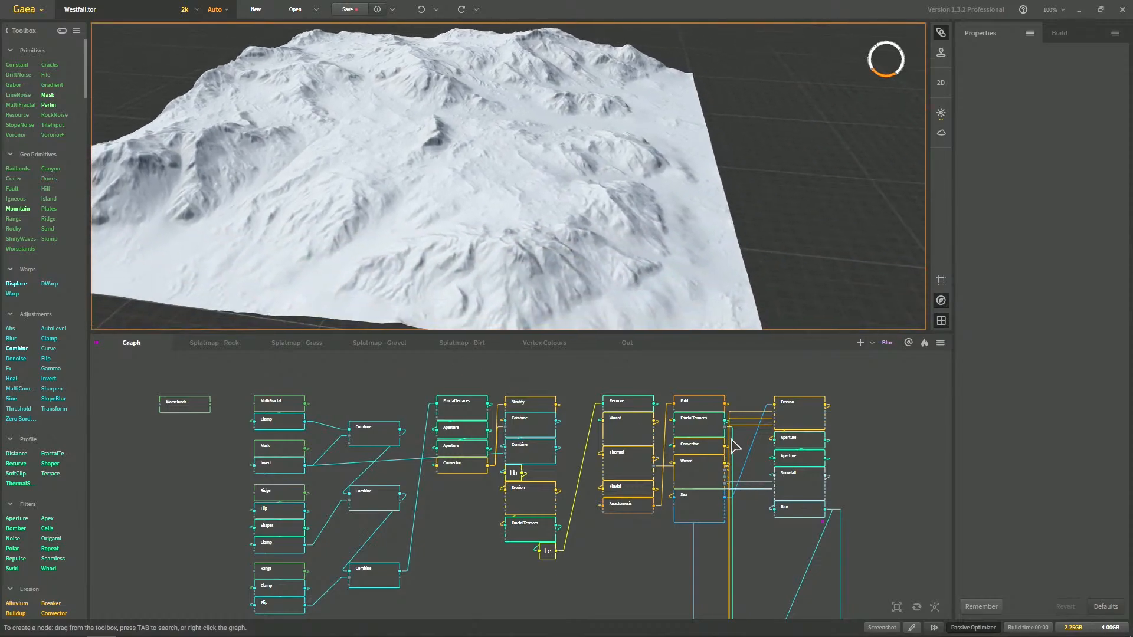
{"action": "left_click", "coordinate": [798, 508]}
{"action": "scroll", "coordinate": [606, 306], "scroll_direction": "up", "scroll_amount": 3}
{"action": "left_click_drag", "start_coordinate": [584, 333], "coordinate": [585, 370]}
{"action": "scroll", "coordinate": [571, 309], "scroll_direction": "down", "scroll_amount": 4}
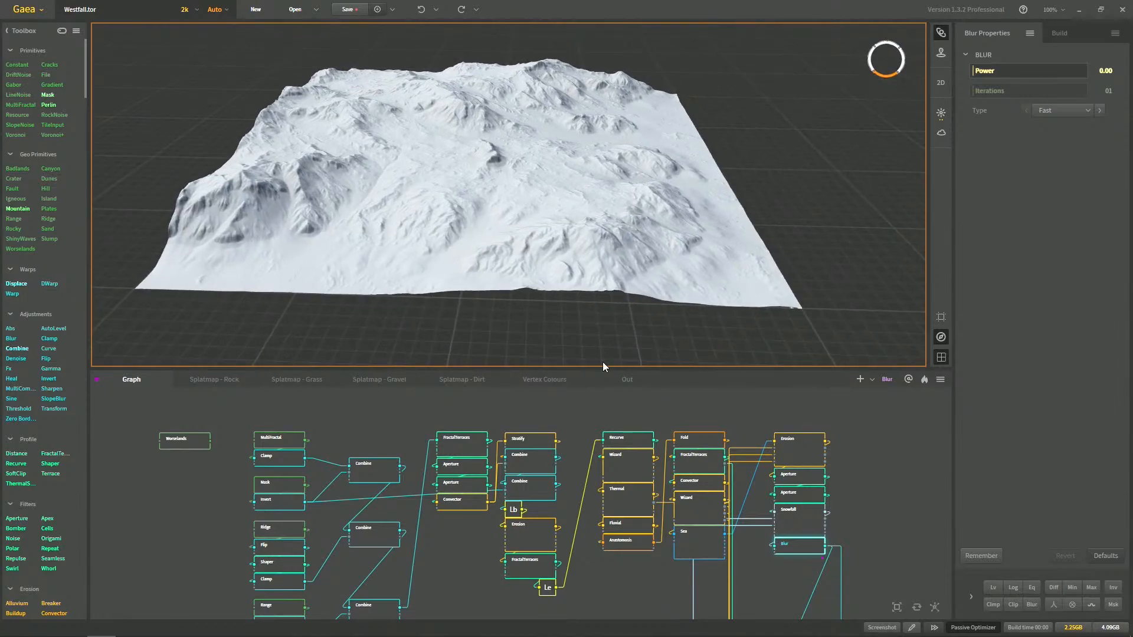
{"action": "scroll", "coordinate": [500, 329], "scroll_direction": "up", "scroll_amount": 5}
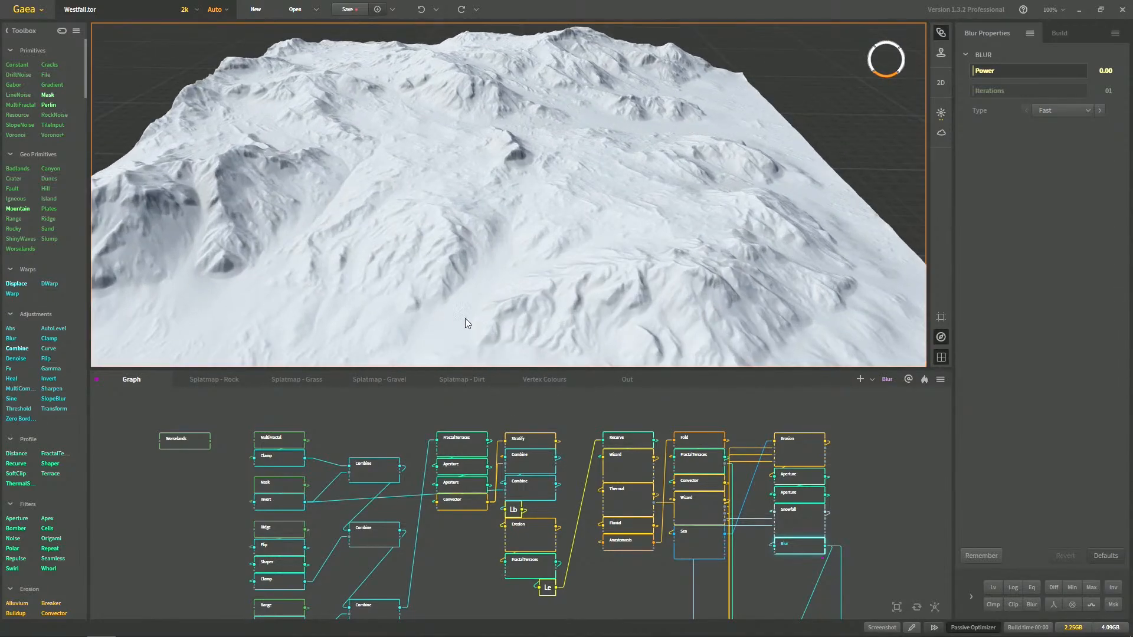
{"action": "scroll", "coordinate": [498, 316], "scroll_direction": "down", "scroll_amount": 5}
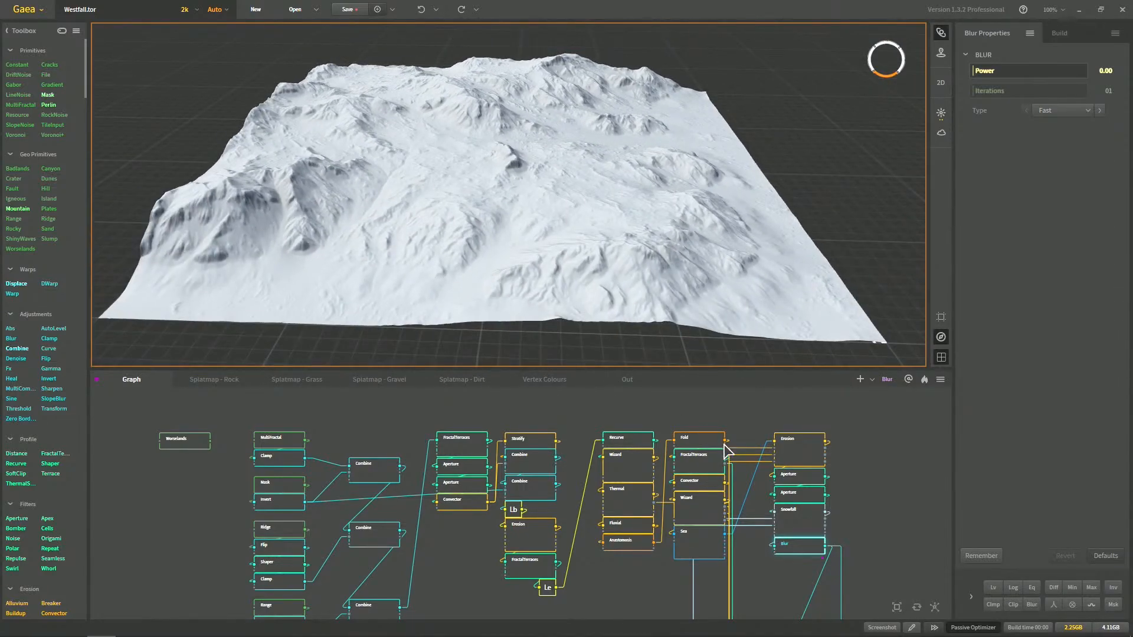
Compare the last Erosion node's terrain with the final Blur node's terrain
{"action": "left_click", "coordinate": [792, 460]}
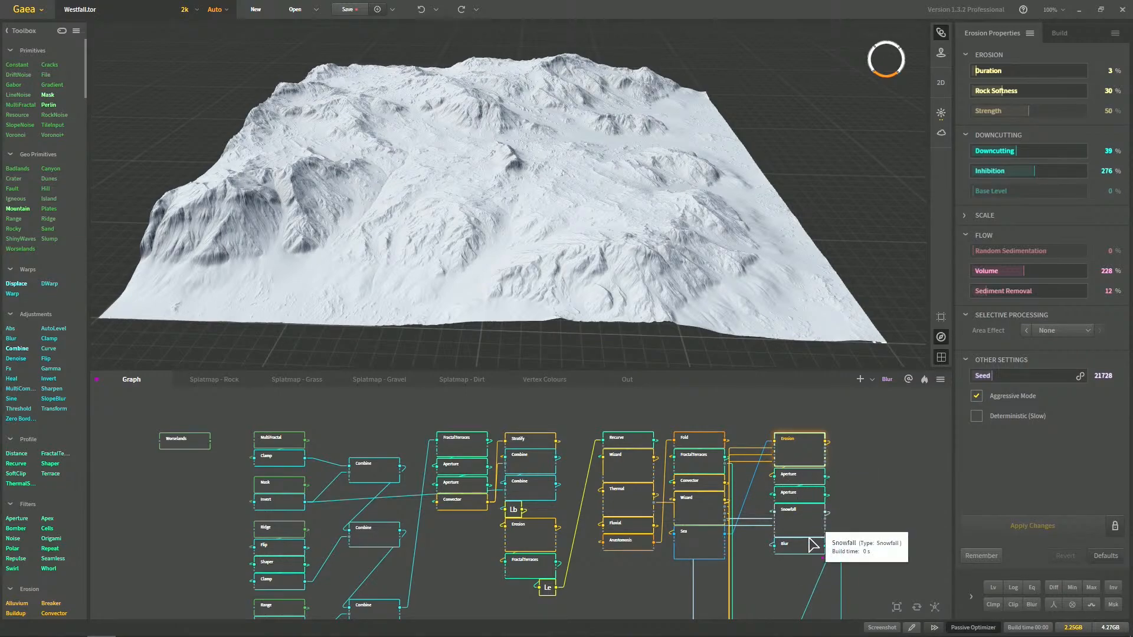
{"action": "left_click", "coordinate": [808, 546]}
{"action": "left_click", "coordinate": [790, 454]}
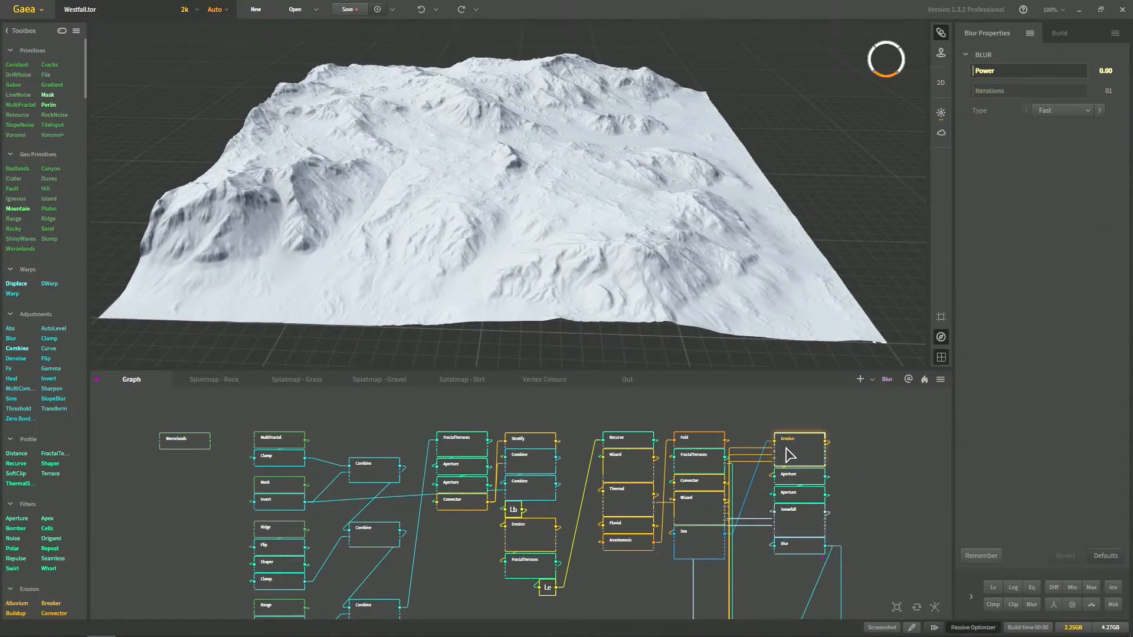
{"action": "left_click", "coordinate": [808, 548]}
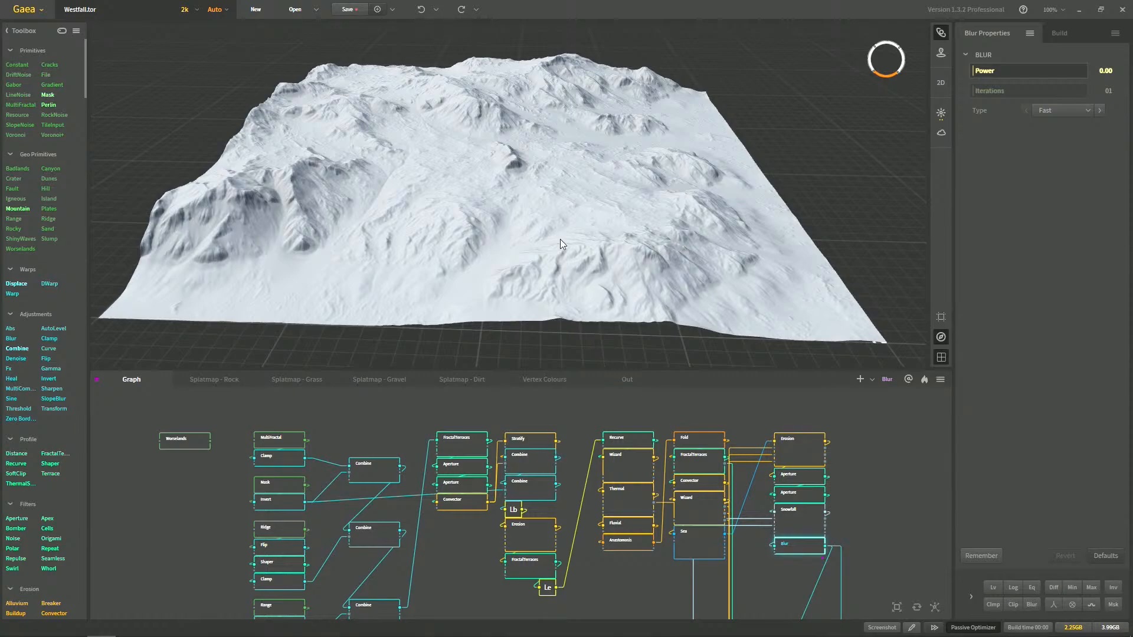
{"action": "scroll", "coordinate": [560, 239], "scroll_direction": "up", "scroll_amount": 6}
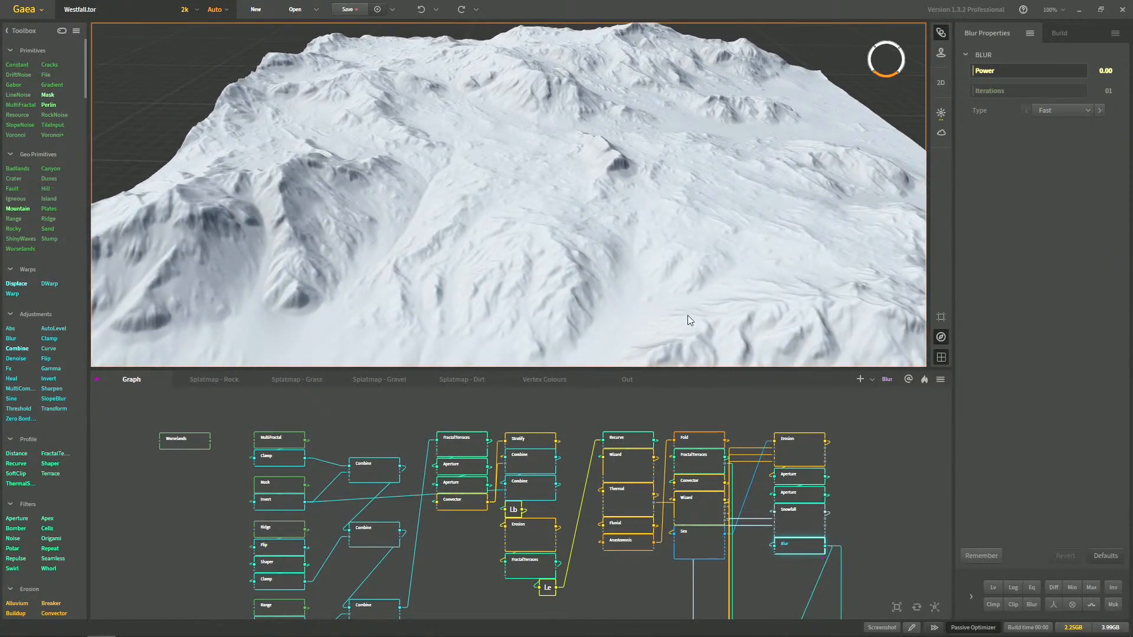
{"action": "scroll", "coordinate": [681, 287], "scroll_direction": "down", "scroll_amount": 4}
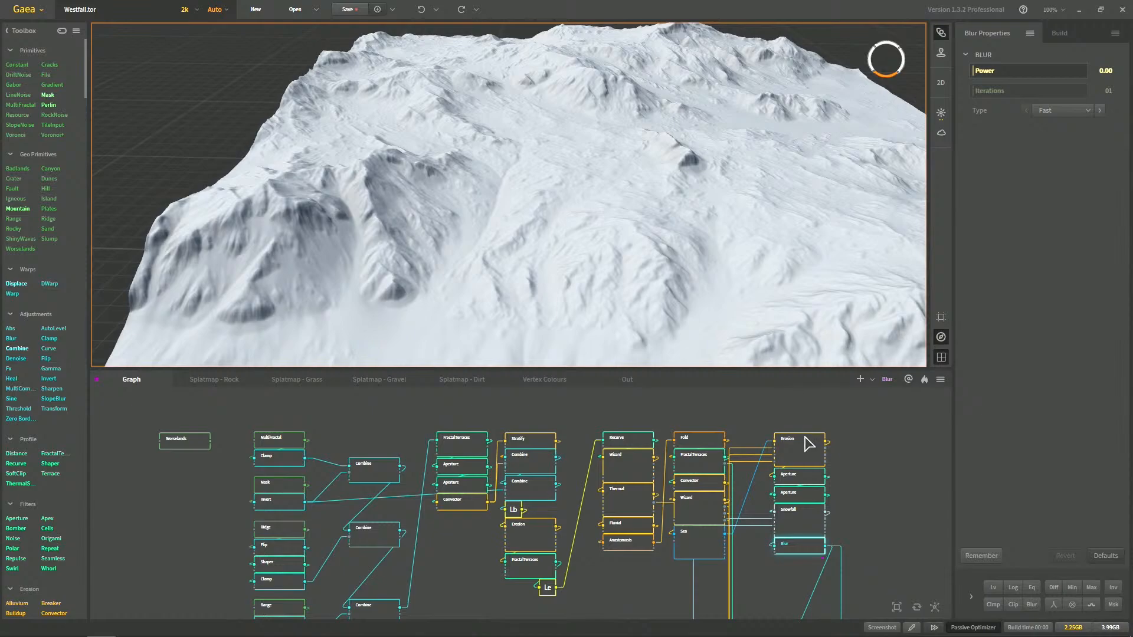
Inspect the cliff detail of the last Erosion node up close and check it against the Blur node's smoothing
{"action": "left_click", "coordinate": [809, 444]}
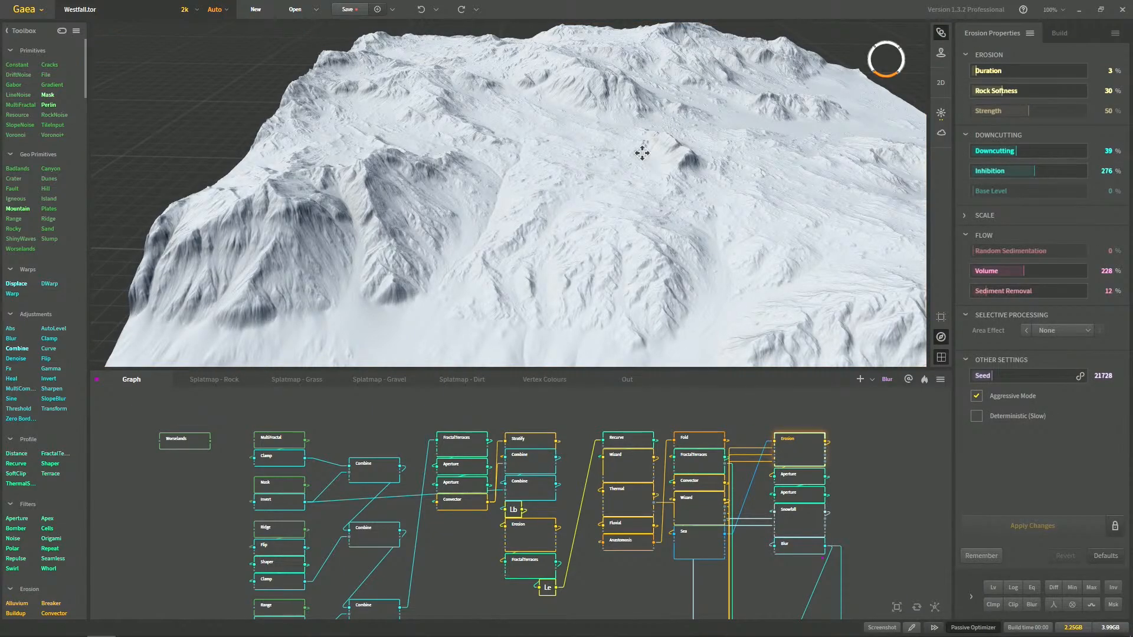
{"action": "scroll", "coordinate": [637, 151], "scroll_direction": "up", "scroll_amount": 3}
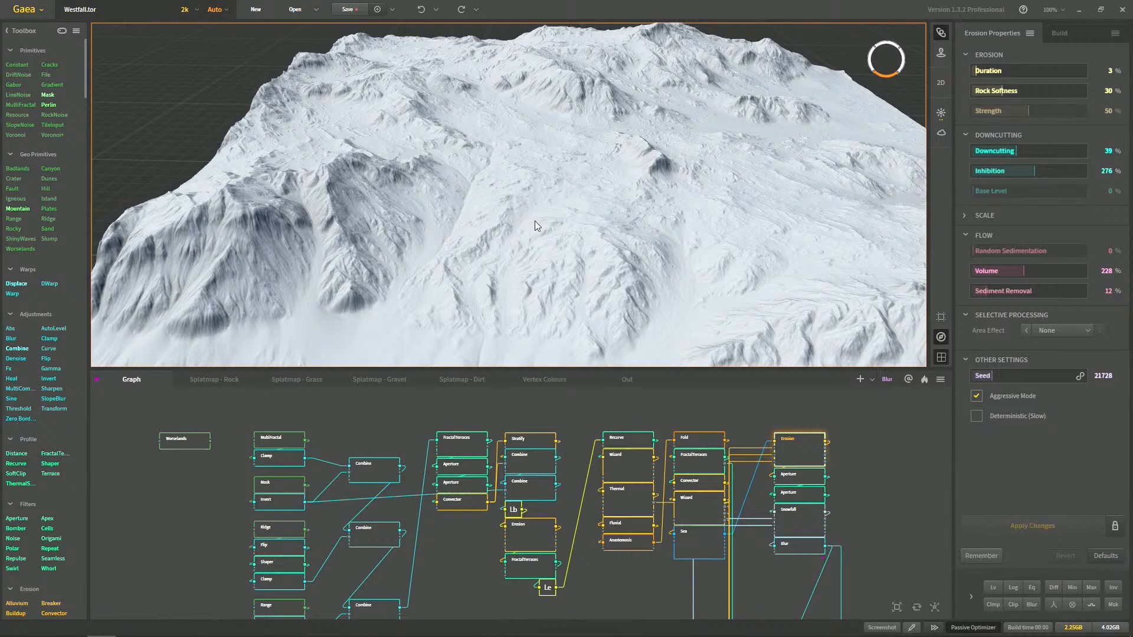
{"action": "scroll", "coordinate": [403, 200], "scroll_direction": "up", "scroll_amount": 5}
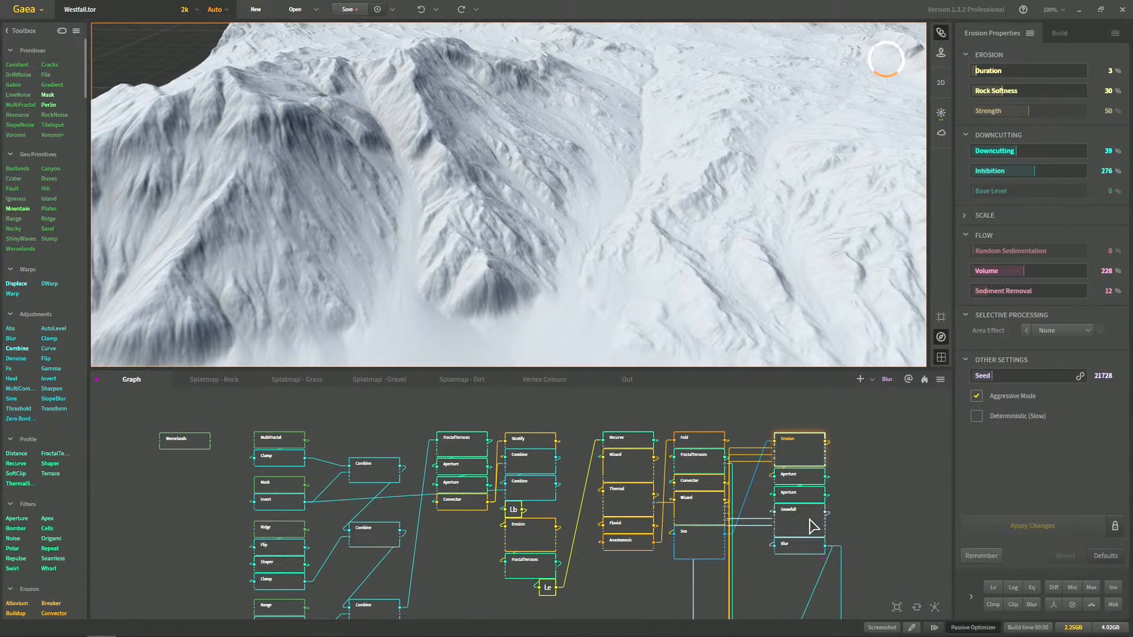
{"action": "left_click", "coordinate": [804, 543]}
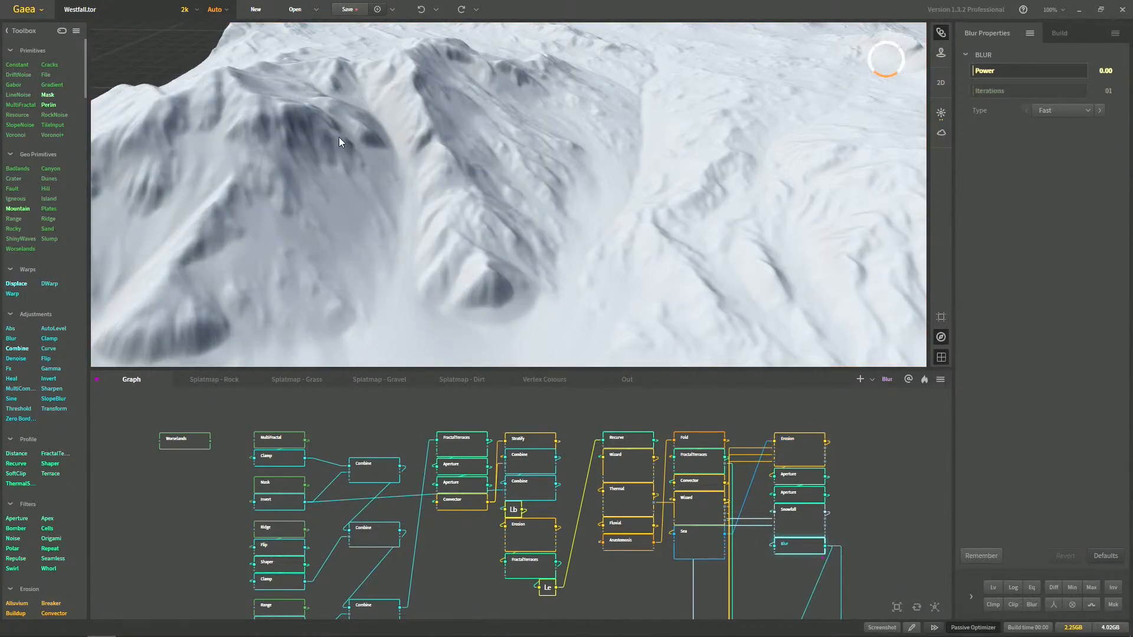
{"action": "left_click_drag", "start_coordinate": [622, 179], "coordinate": [621, 183]}
{"action": "scroll", "coordinate": [621, 182], "scroll_direction": "down", "scroll_amount": 5}
{"action": "scroll", "coordinate": [616, 194], "scroll_direction": "up", "scroll_amount": 5}
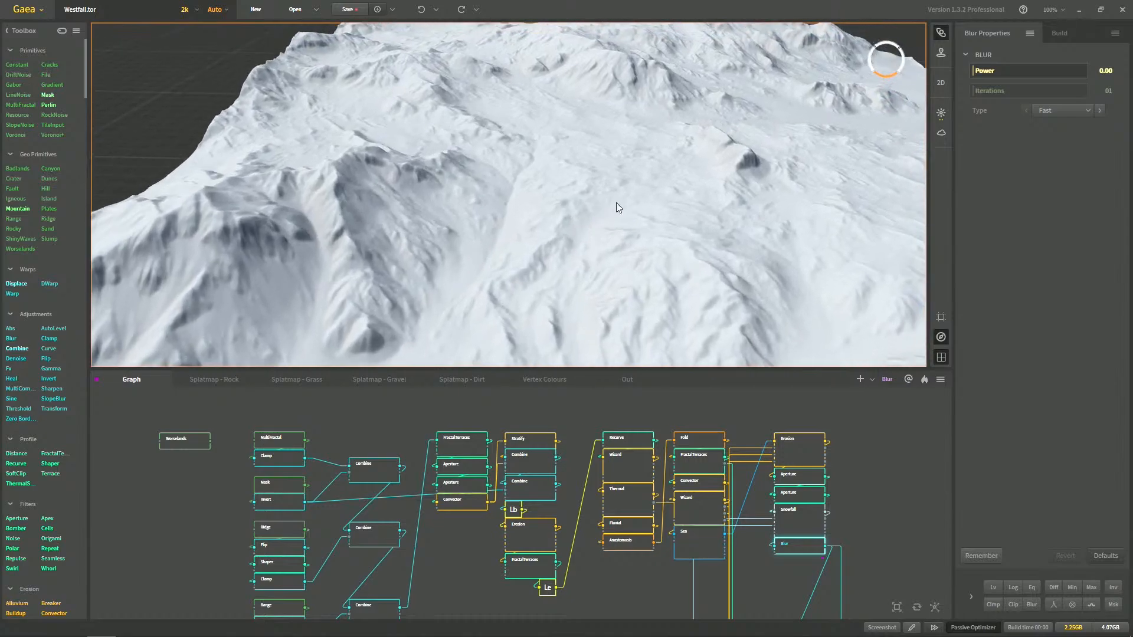
{"action": "scroll", "coordinate": [660, 225], "scroll_direction": "down", "scroll_amount": 5}
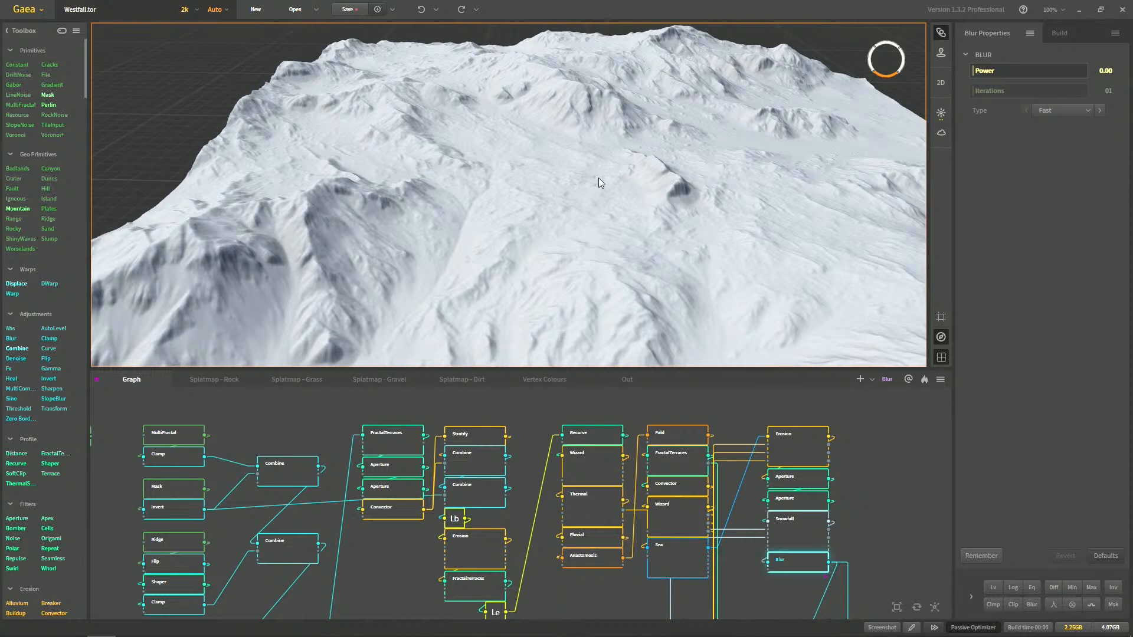
Preview the Snowfall node, the Contract Aperture node above it and the final Blur node in the 3D view
{"action": "left_click", "coordinate": [799, 524]}
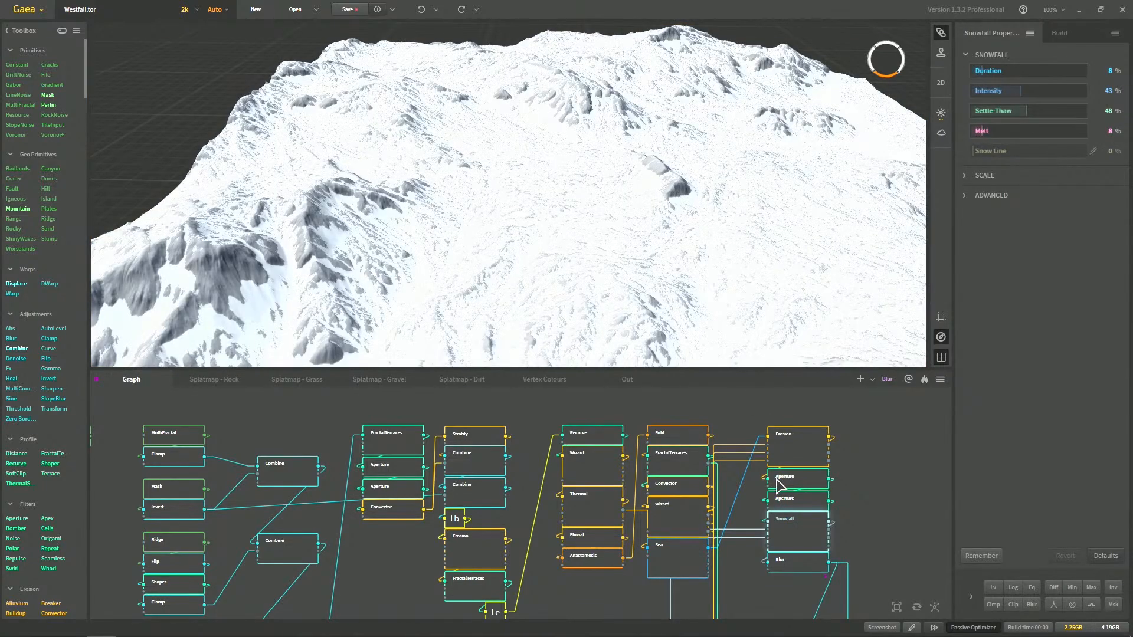
{"action": "scroll", "coordinate": [509, 128], "scroll_direction": "up", "scroll_amount": 2}
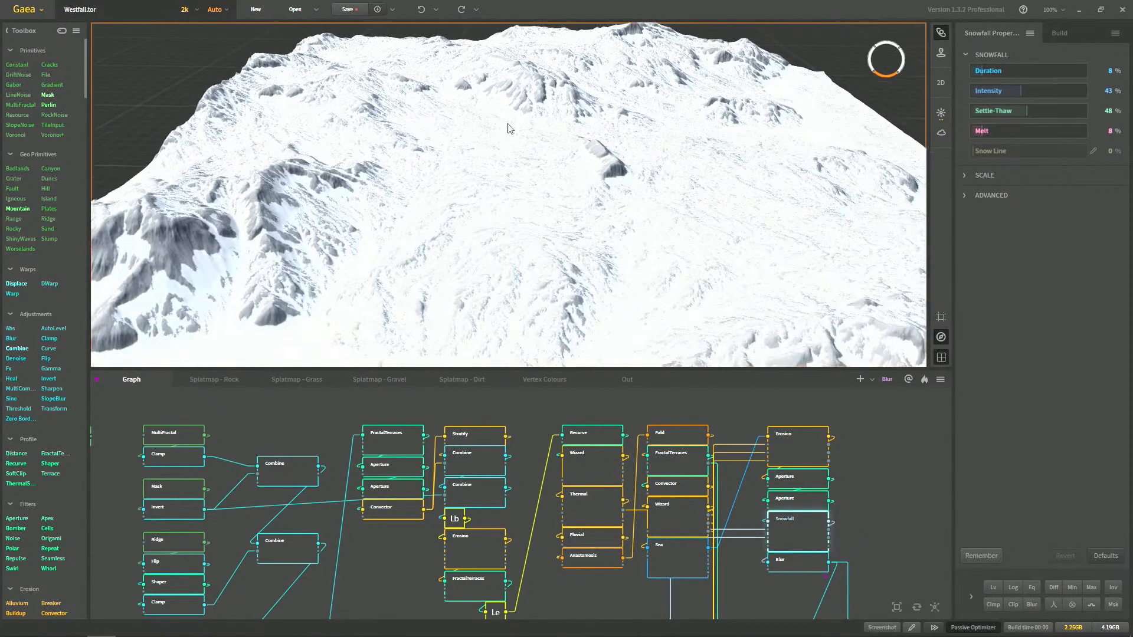
{"action": "left_click", "coordinate": [790, 499]}
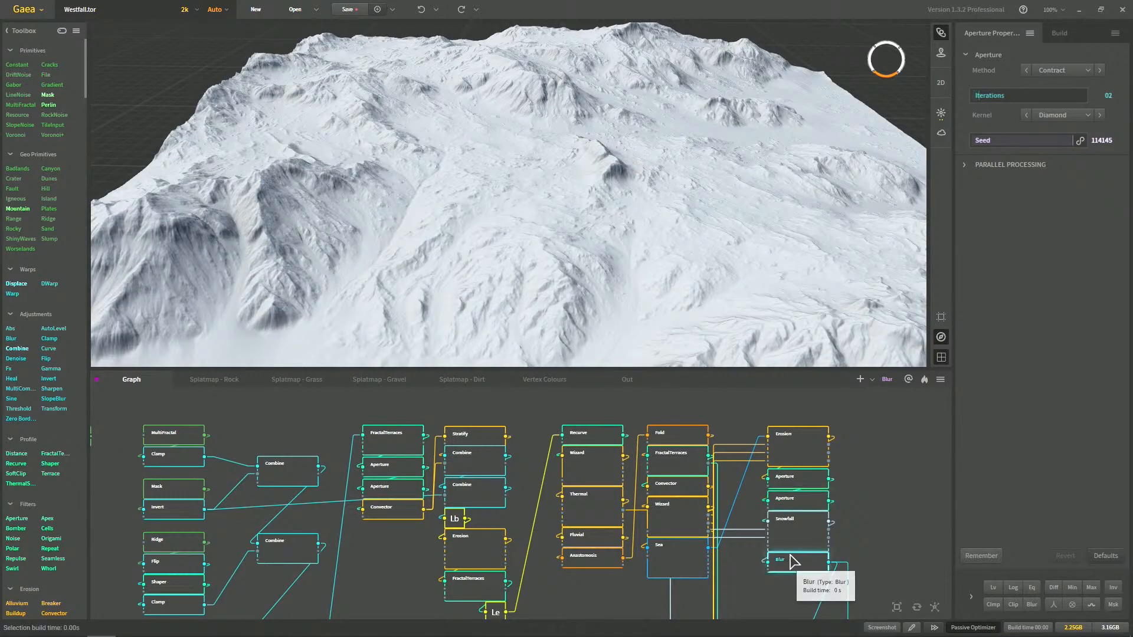
{"action": "left_click", "coordinate": [792, 559]}
{"action": "left_click_drag", "start_coordinate": [342, 265], "coordinate": [413, 253]}
{"action": "scroll", "coordinate": [401, 246], "scroll_direction": "up", "scroll_amount": 3}
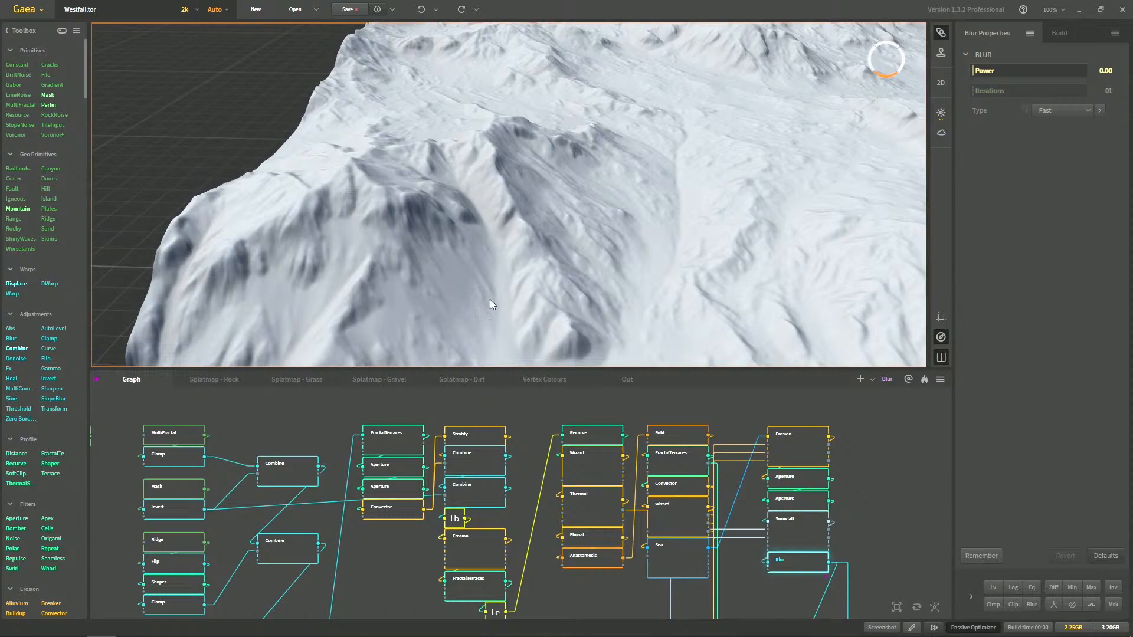
{"action": "left_click_drag", "start_coordinate": [478, 293], "coordinate": [387, 204]}
{"action": "middle_click_drag", "start_coordinate": [562, 187], "coordinate": [509, 187]}
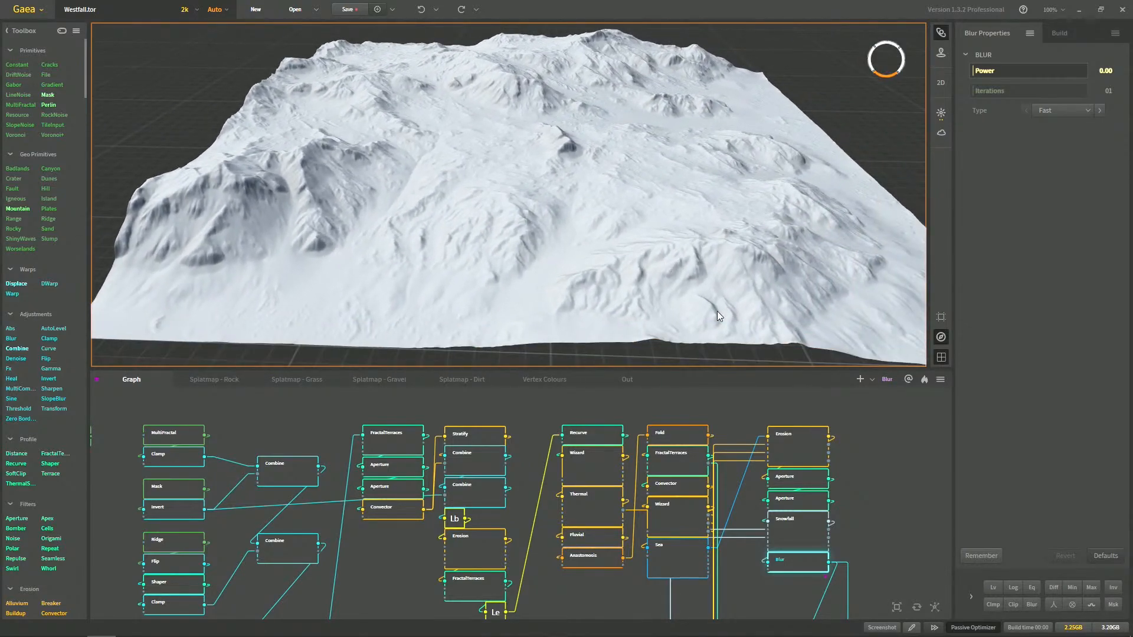
Review the nodes of the last column back from Snowfall through the Expand Aperture node to Erosion
{"action": "middle_click_drag", "start_coordinate": [901, 487], "coordinate": [706, 468]}
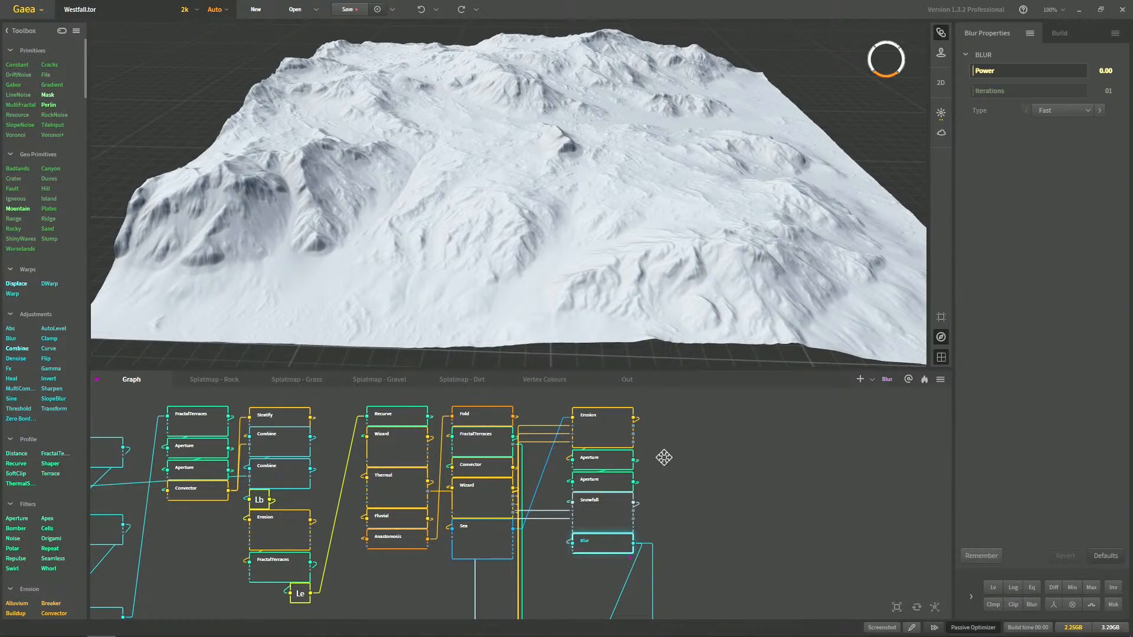
{"action": "scroll", "coordinate": [661, 458], "scroll_direction": "up", "scroll_amount": 2}
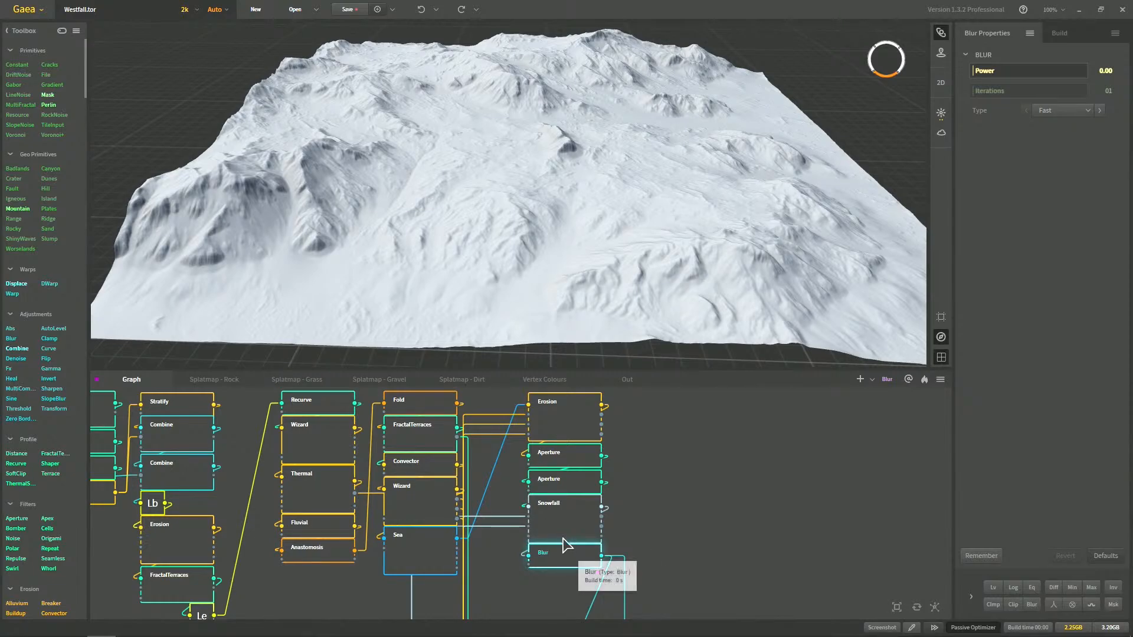
{"action": "middle_click_drag", "start_coordinate": [570, 551], "coordinate": [649, 560]}
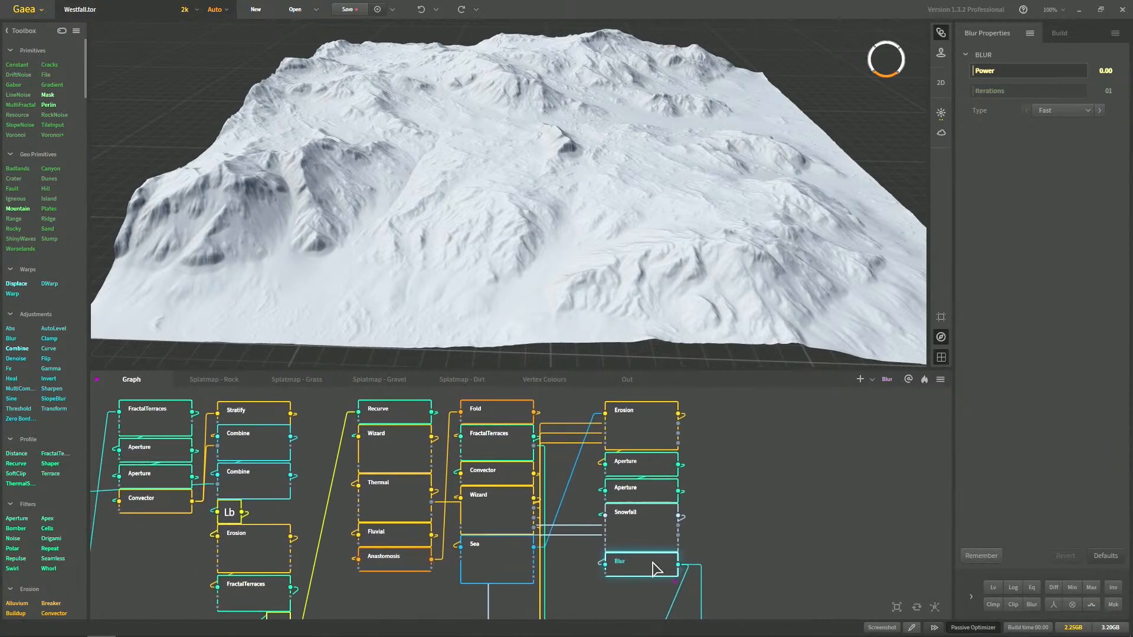
{"action": "left_click", "coordinate": [652, 520]}
{"action": "left_click", "coordinate": [644, 463]}
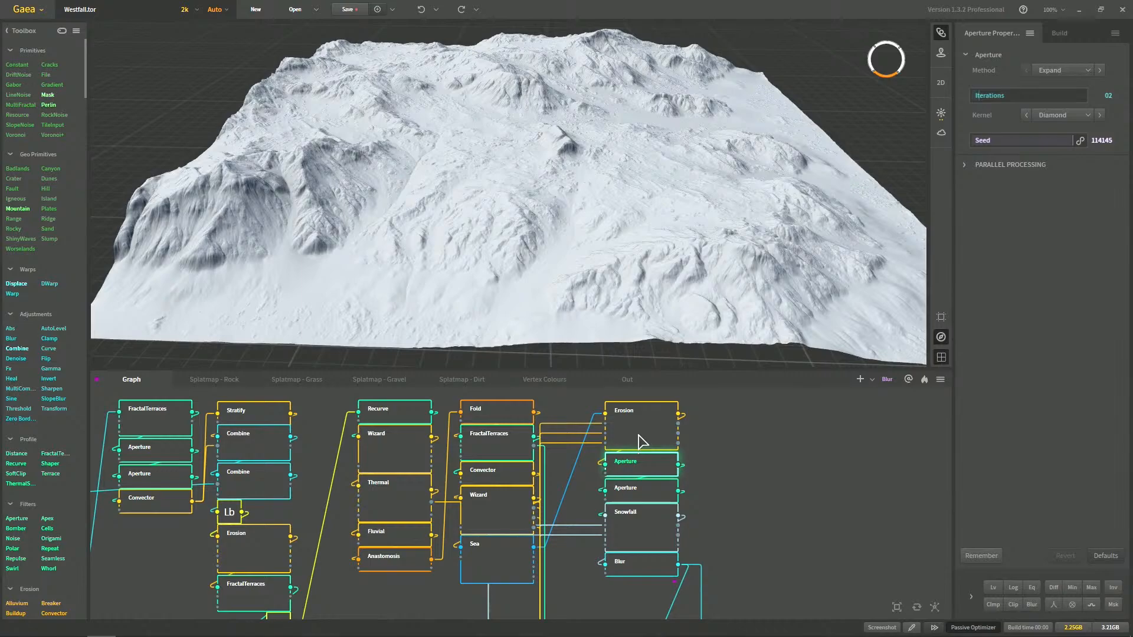
{"action": "left_click", "coordinate": [642, 441]}
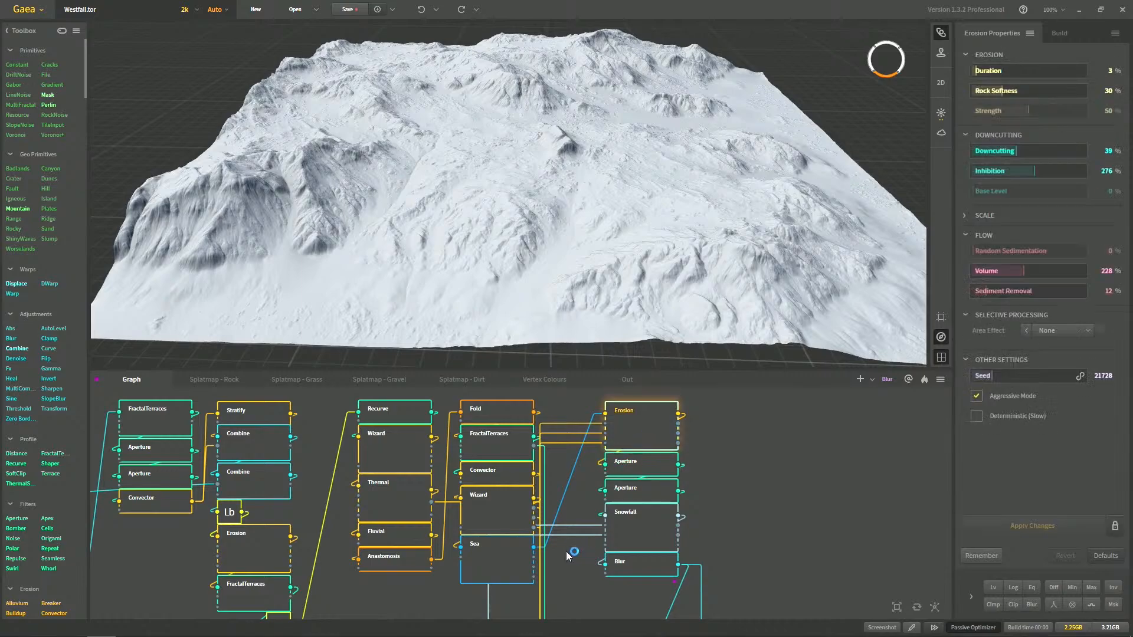
Compare the final Blur node's terrain with the last Erosion node's terrain, and check the Blur node's marking options
{"action": "left_click", "coordinate": [635, 570]}
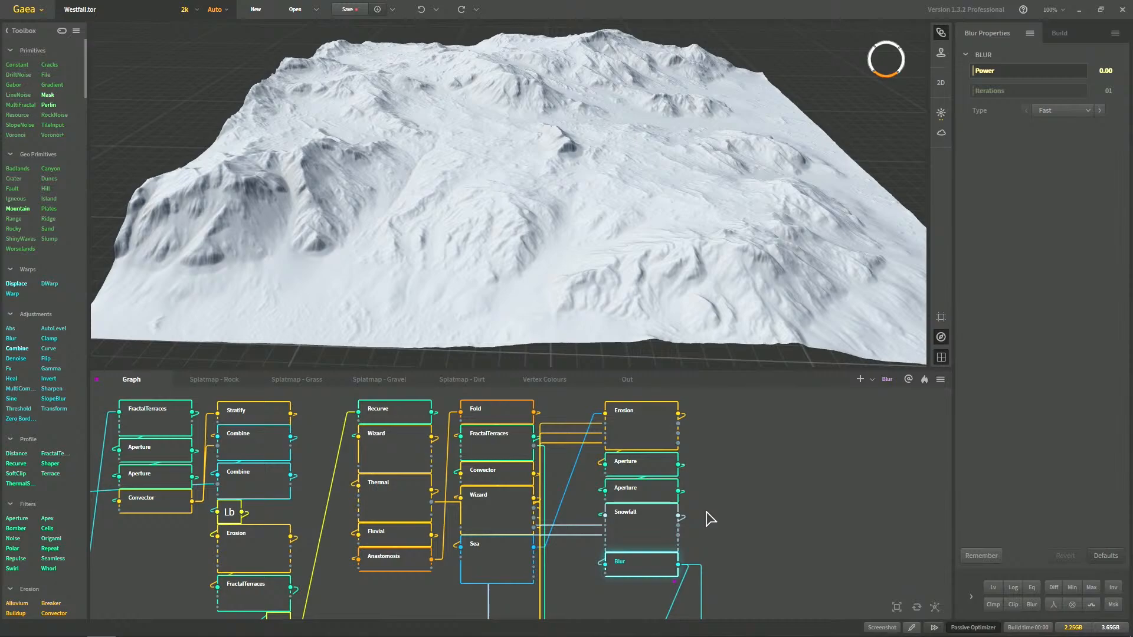
{"action": "left_click", "coordinate": [648, 448]}
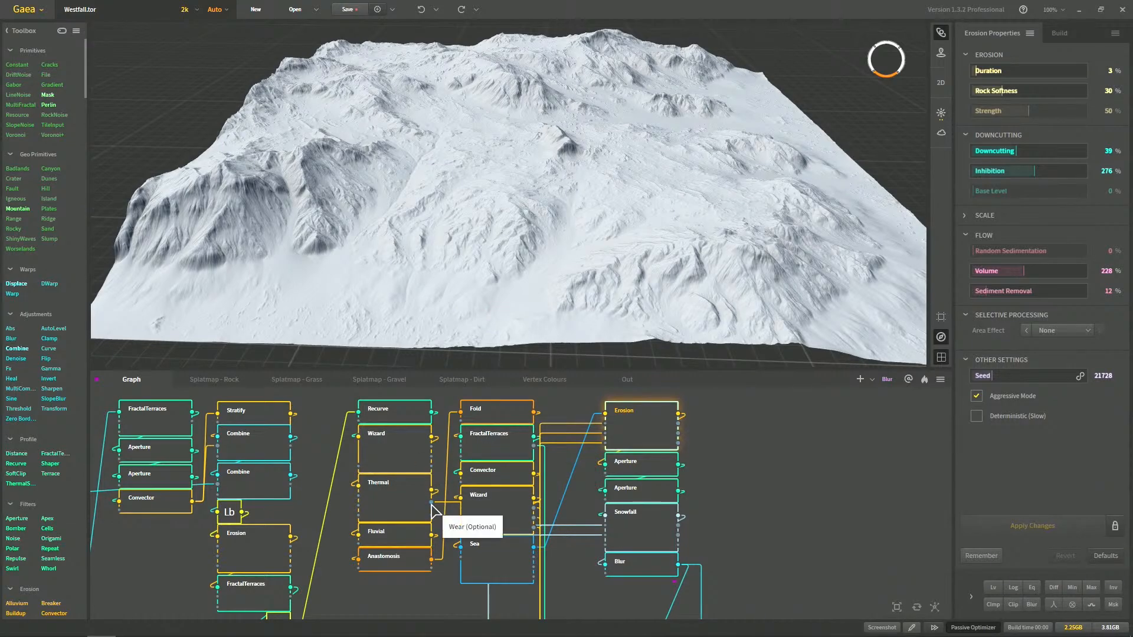
{"action": "left_click", "coordinate": [647, 570]}
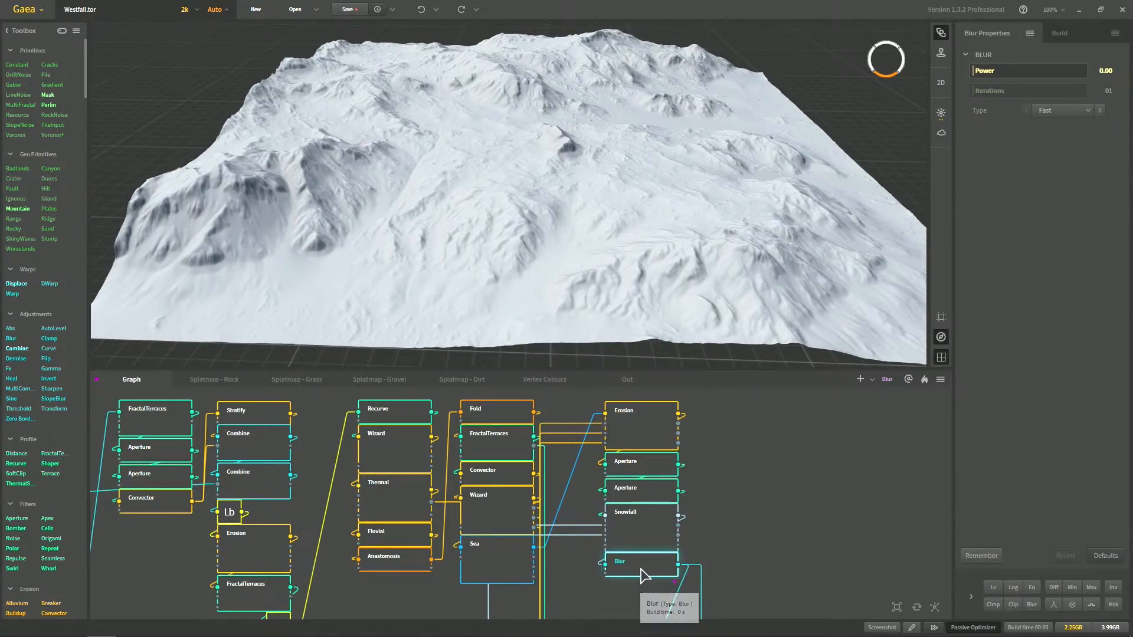
{"action": "right_click", "coordinate": [641, 570]}
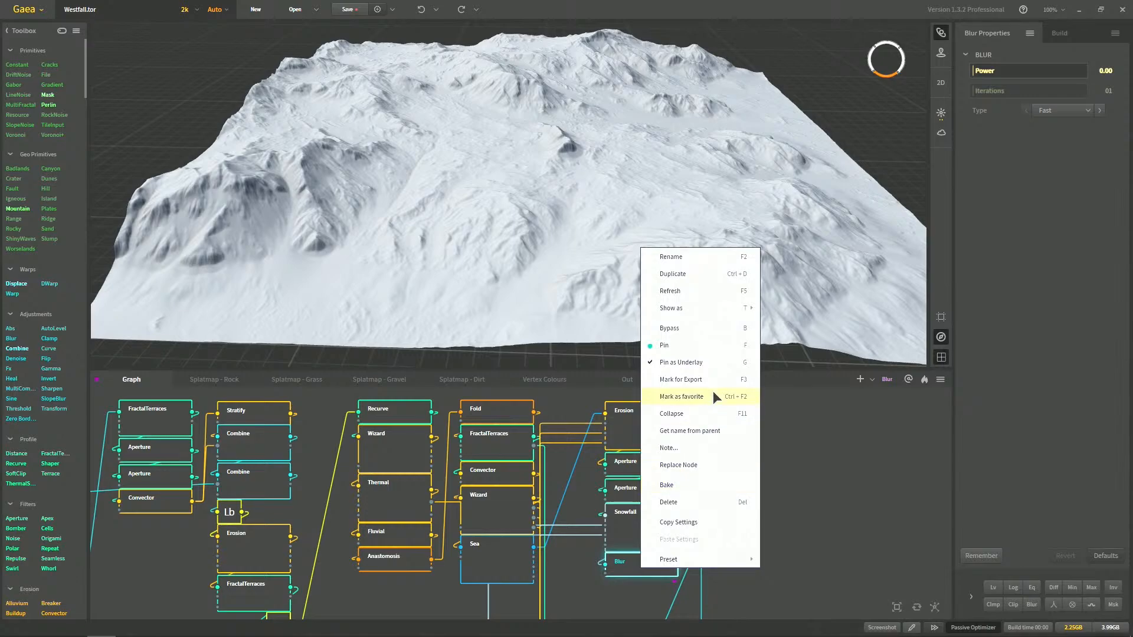
{"action": "left_click", "coordinate": [634, 575]}
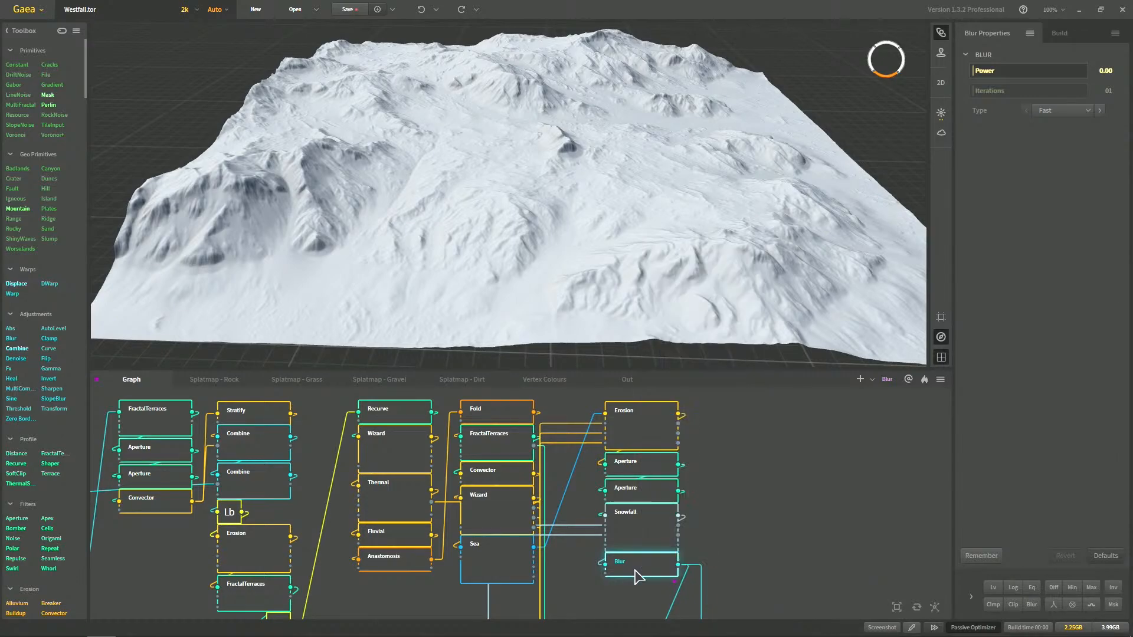
{"action": "middle_click_drag", "start_coordinate": [632, 577], "coordinate": [610, 547]}
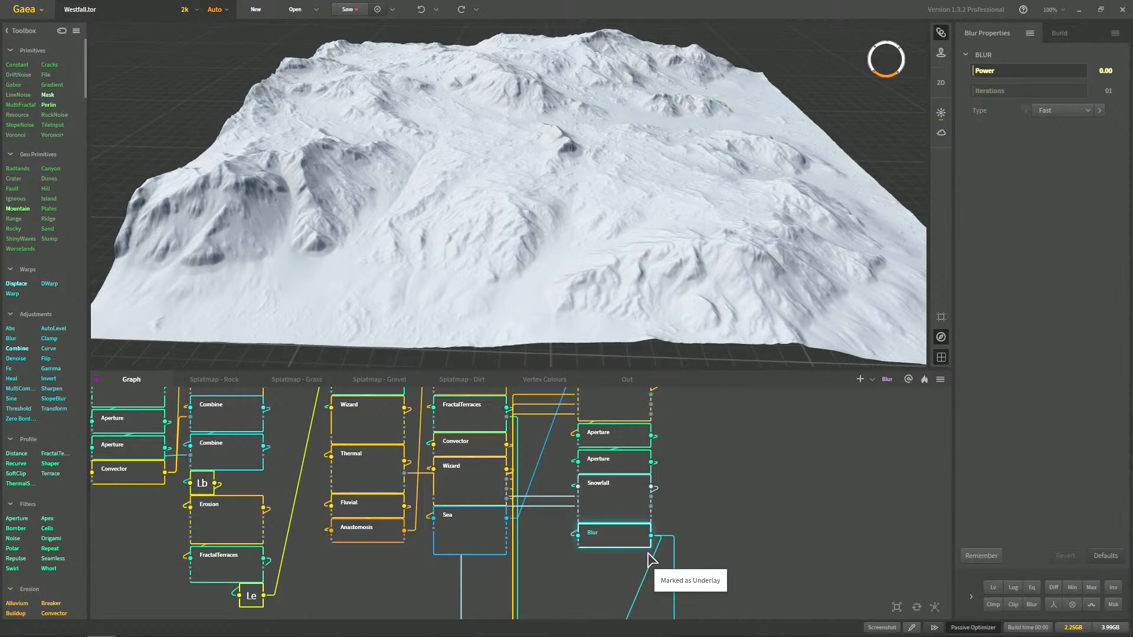
{"action": "middle_click_drag", "start_coordinate": [649, 558], "coordinate": [672, 584]}
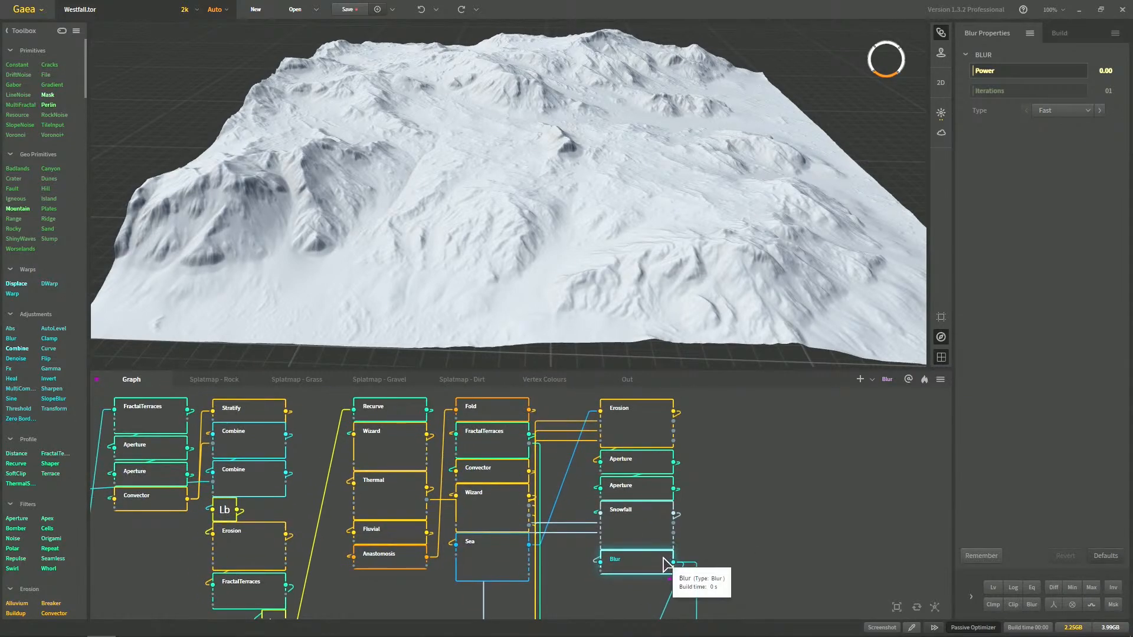
Add a Clamp node fed by the Snowfall node's Snow output and place it close beside Snowfall
{"action": "middle_click_drag", "start_coordinate": [675, 529], "coordinate": [593, 529]}
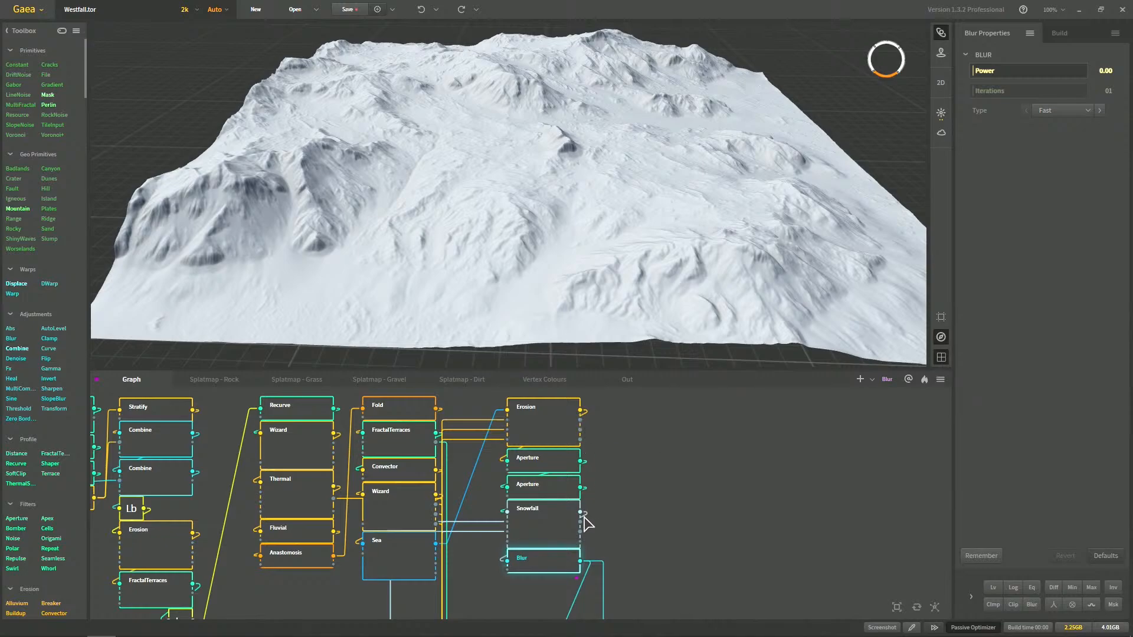
{"action": "left_click_drag", "start_coordinate": [582, 521], "coordinate": [664, 505]}
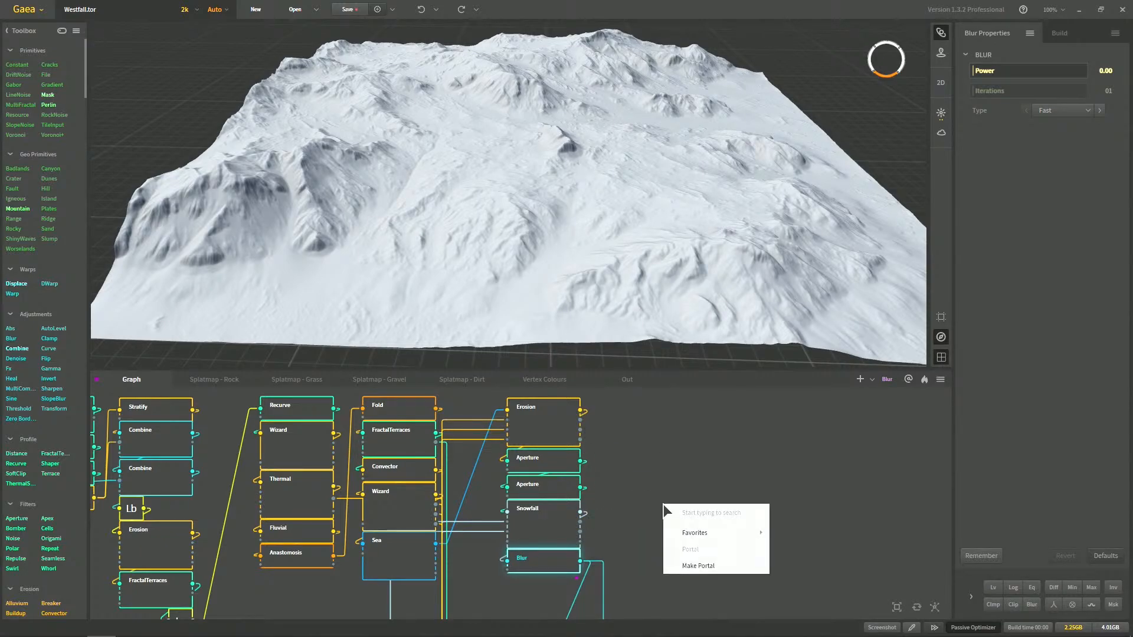
{"action": "type", "text": "clamp"}
{"action": "key", "text": "Return"}
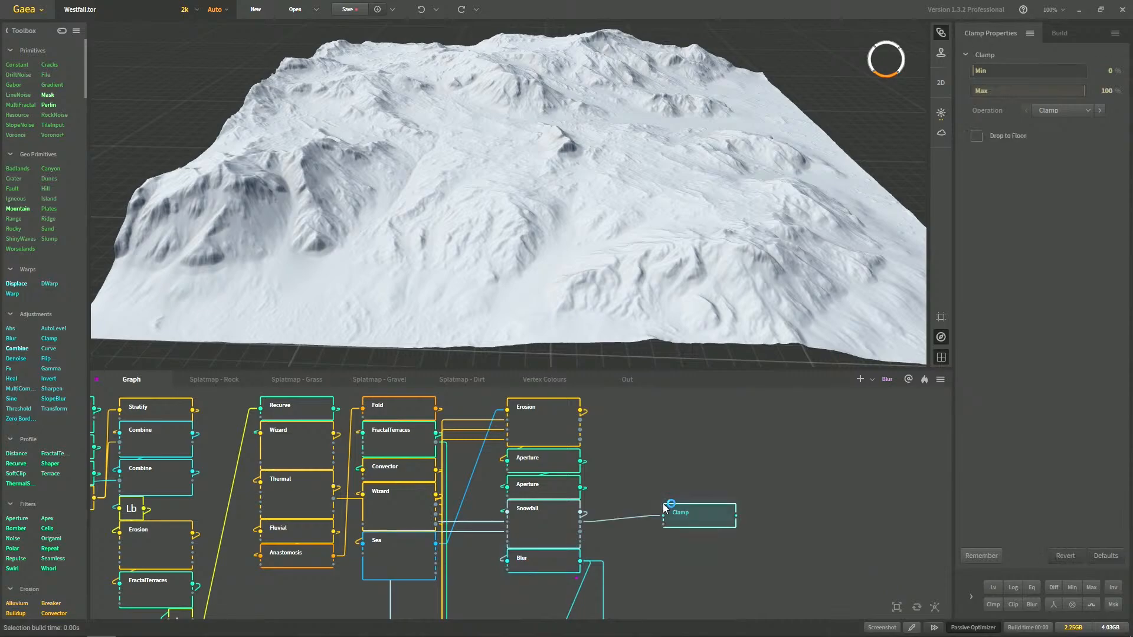
{"action": "left_click_drag", "start_coordinate": [684, 522], "coordinate": [655, 525]}
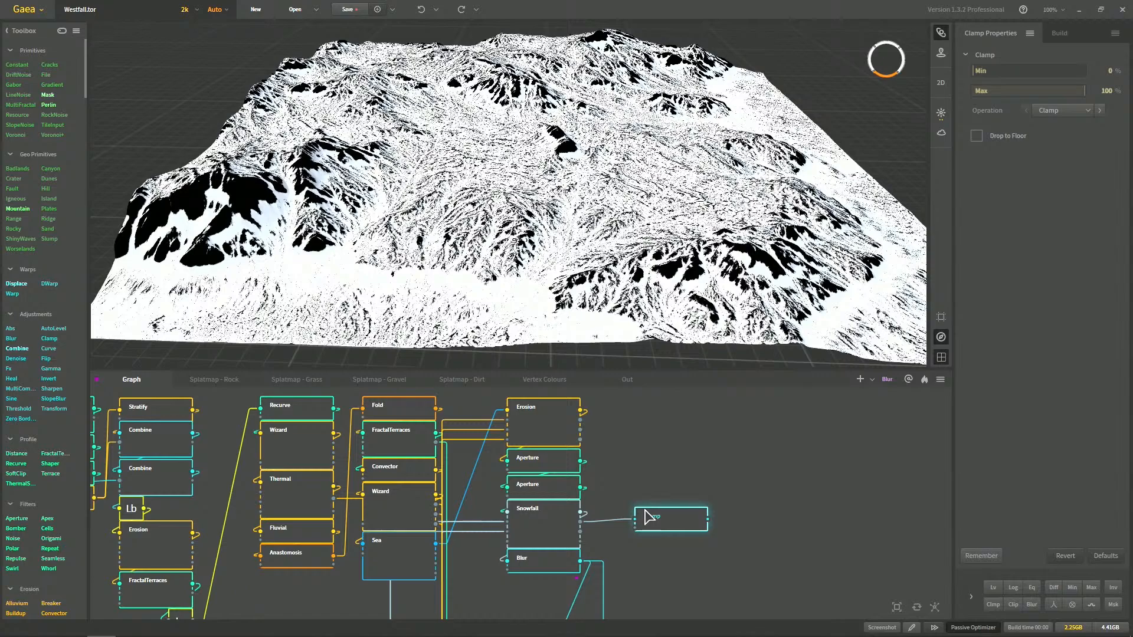
{"action": "left_click_drag", "start_coordinate": [690, 519], "coordinate": [675, 519]}
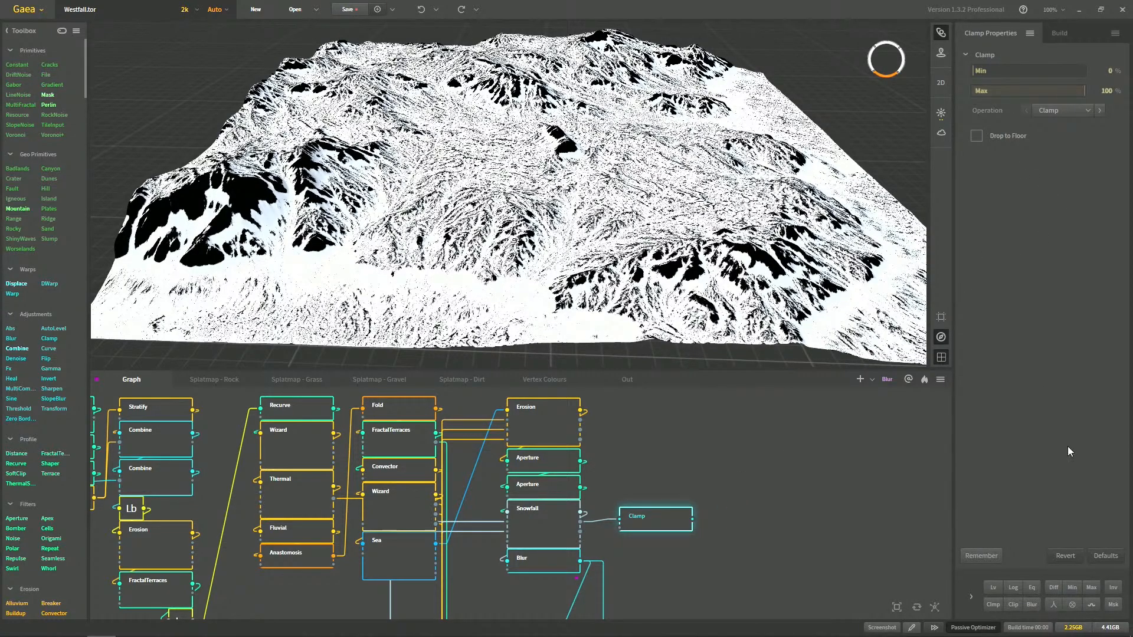
Add an Fx node fed by the Clamp node's output
{"action": "left_click_drag", "start_coordinate": [693, 518], "coordinate": [730, 520]}
{"action": "key", "text": "Tab"}
{"action": "type", "text": "fx"}
{"action": "key", "text": "Return"}
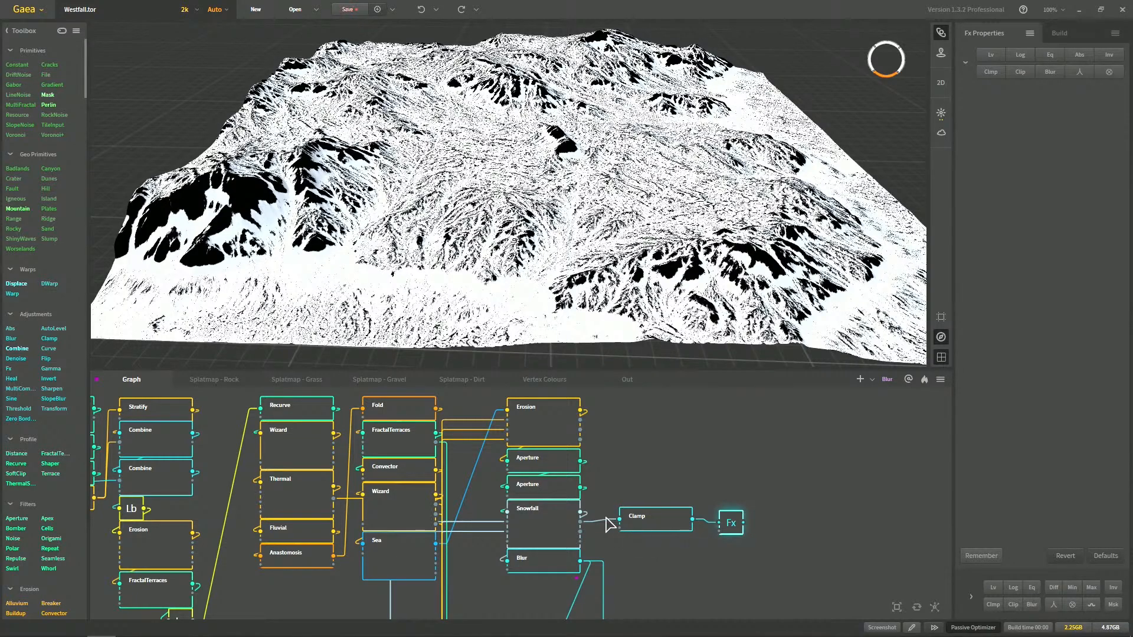
Collapse the Clamp node to its compact form and move the Fx node close beside it
{"action": "left_click", "coordinate": [633, 524]}
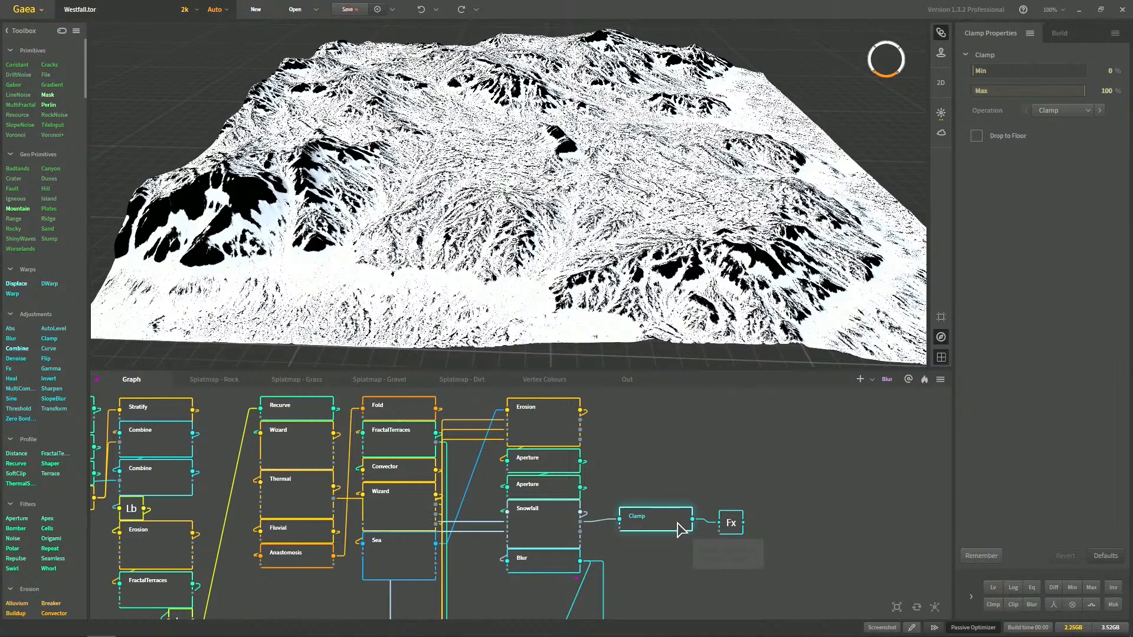
{"action": "key", "text": "c"}
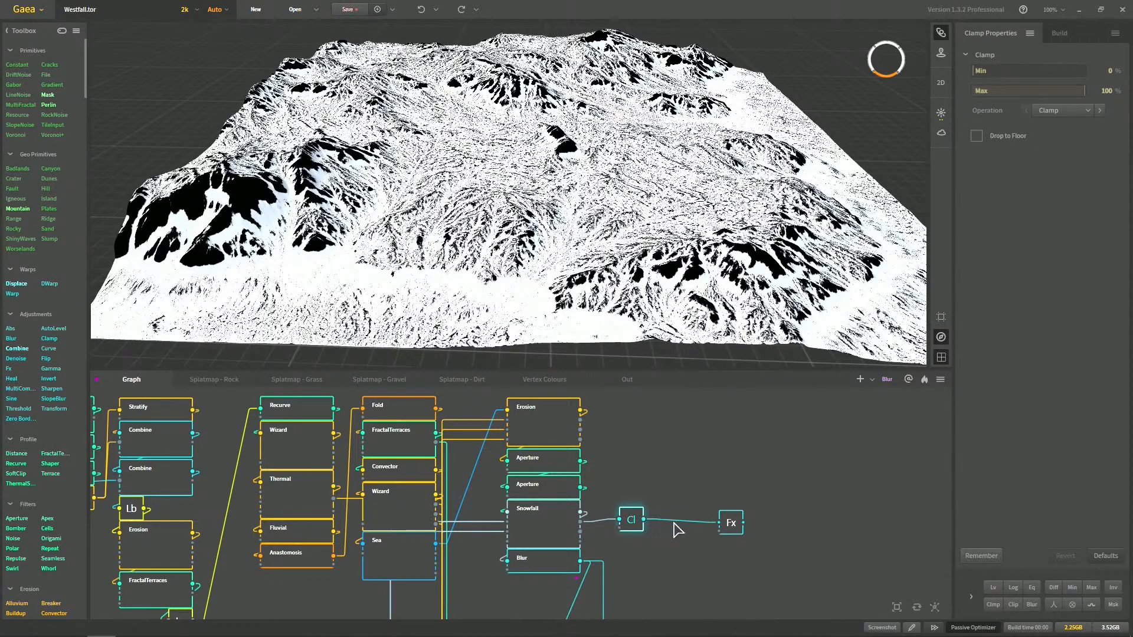
{"action": "left_click_drag", "start_coordinate": [727, 529], "coordinate": [690, 527]}
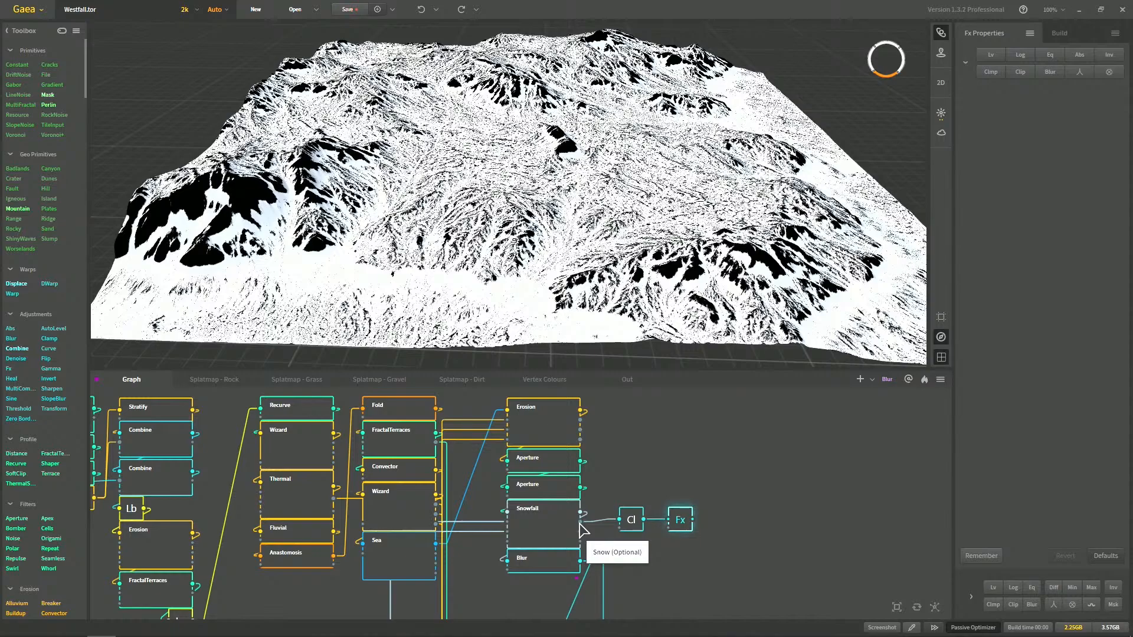
Review the Clamp and Fx nodes' settings and inspect the resulting snow mask on the terrain in the 3D view
{"action": "left_click", "coordinate": [631, 523]}
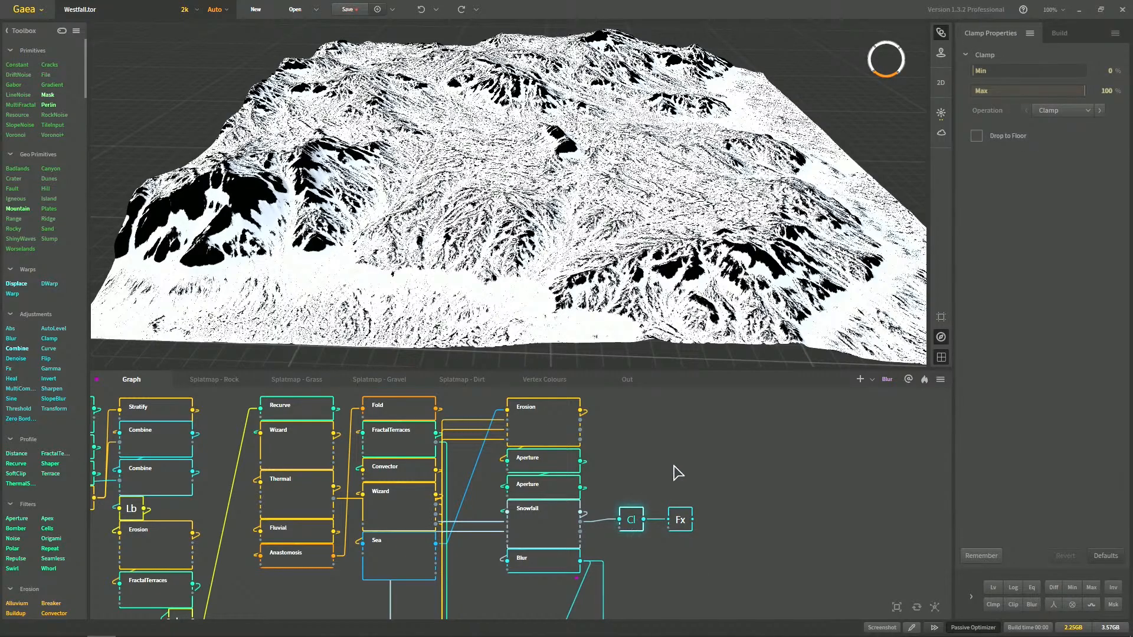
{"action": "scroll", "coordinate": [38, 454], "scroll_direction": "down", "scroll_amount": 10}
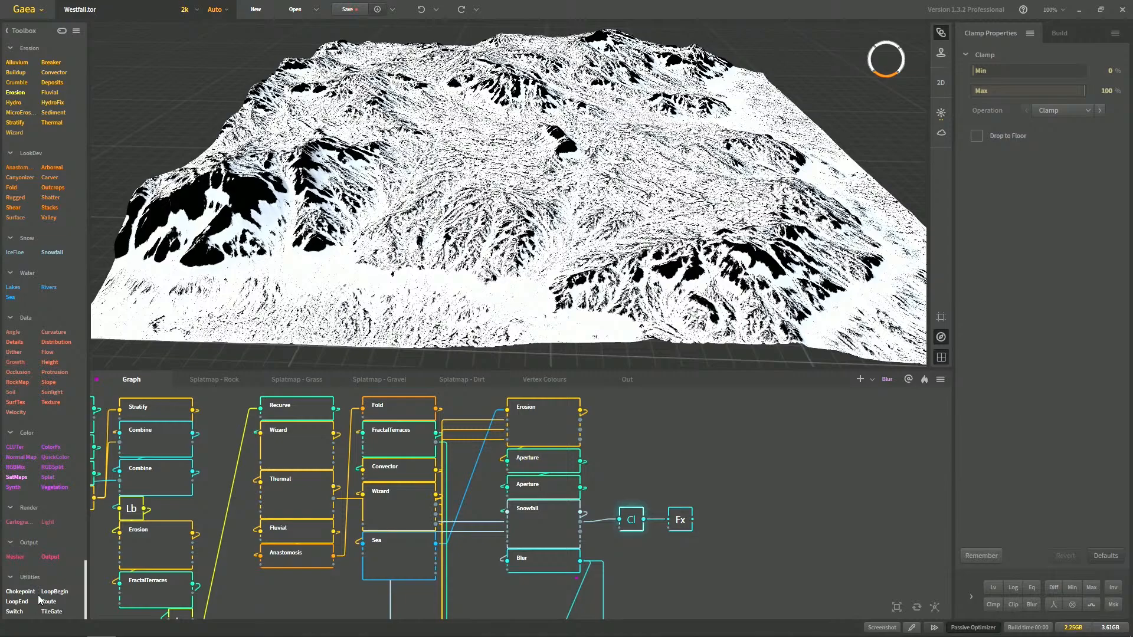
{"action": "scroll", "coordinate": [65, 563], "scroll_direction": "up", "scroll_amount": 7}
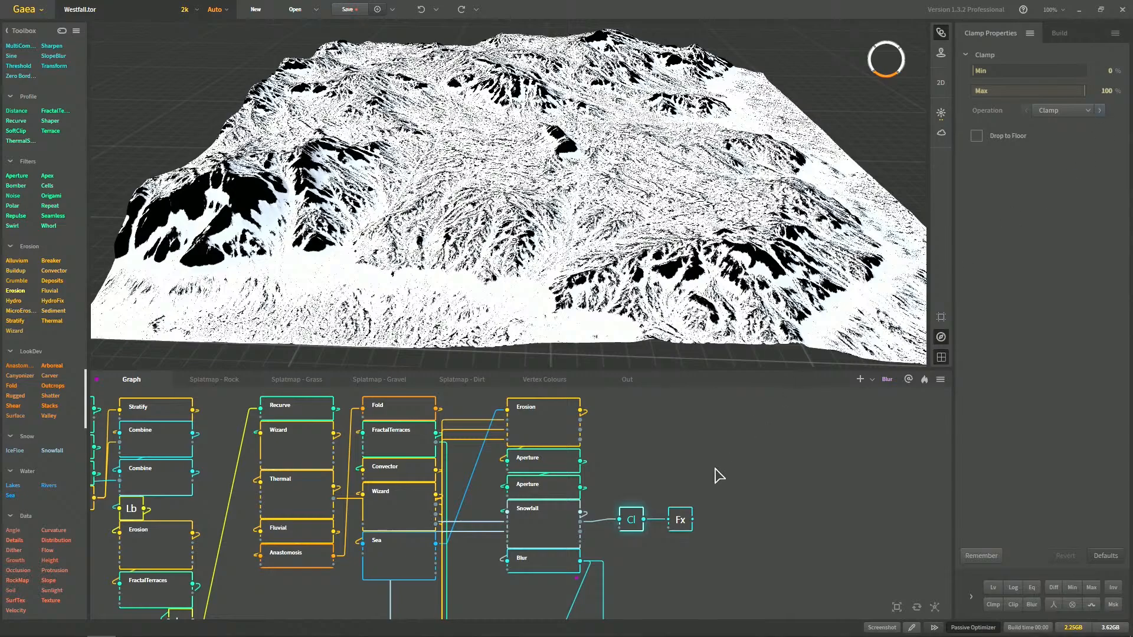
{"action": "left_click", "coordinate": [678, 520]}
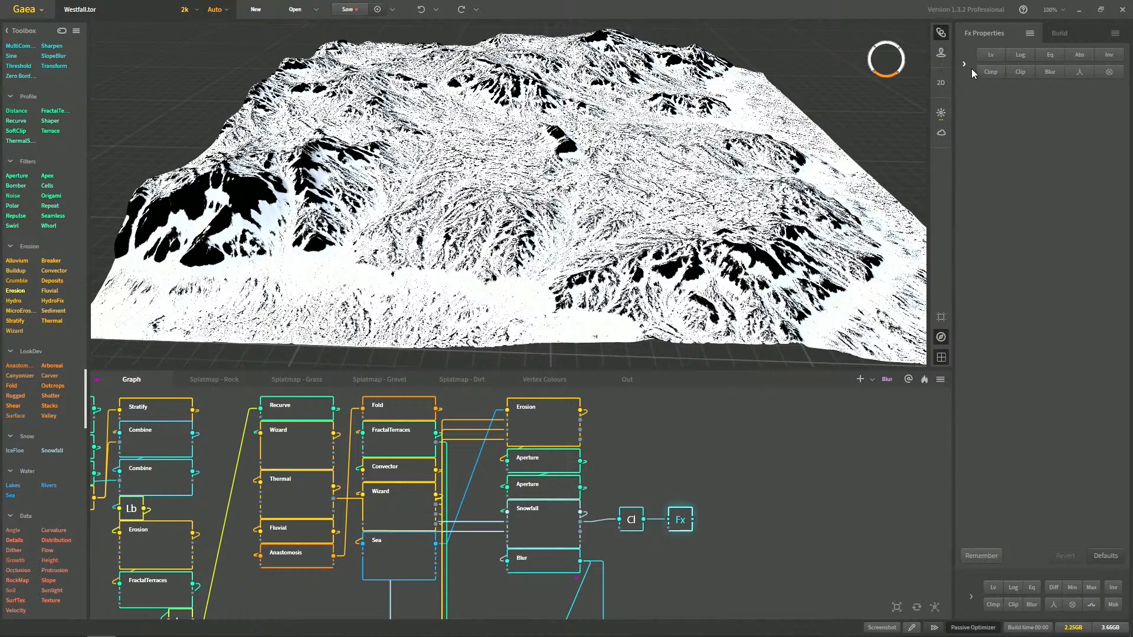
{"action": "scroll", "coordinate": [637, 172], "scroll_direction": "up", "scroll_amount": 2}
{"action": "middle_click_drag", "start_coordinate": [637, 171], "coordinate": [683, 213]}
{"action": "middle_click_drag", "start_coordinate": [691, 171], "coordinate": [441, 196]}
{"action": "middle_click_drag", "start_coordinate": [603, 105], "coordinate": [711, 151]}
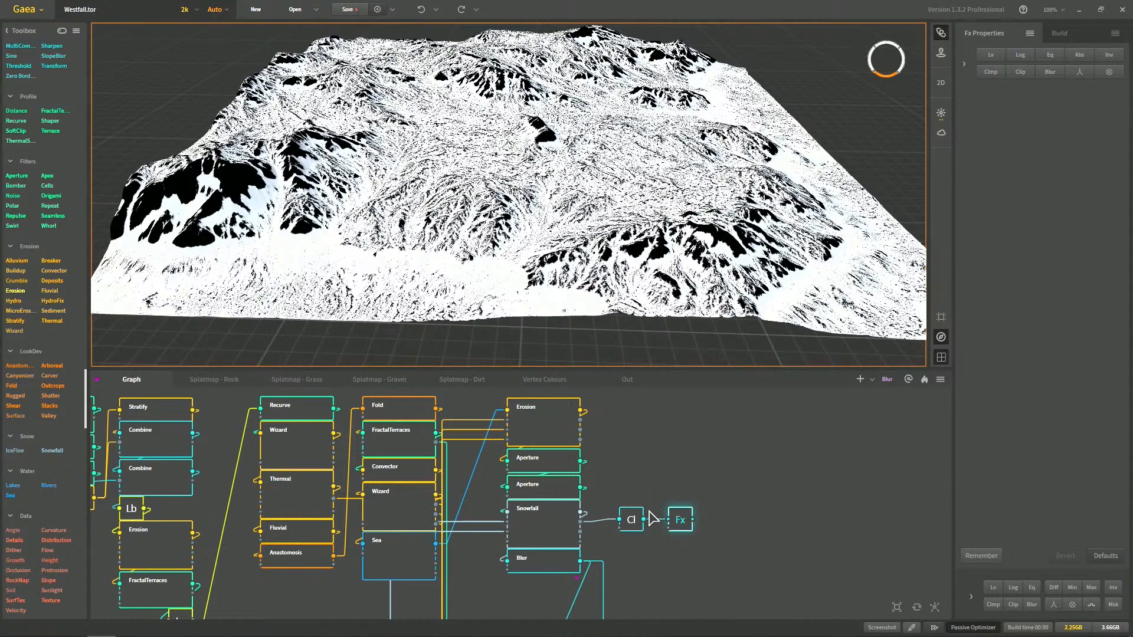
Move the Clamp and Fx pair upward together, leaving room beneath it beside the Snowfall node
{"action": "left_click_drag", "start_coordinate": [634, 540], "coordinate": [683, 482]}
{"action": "left_click", "coordinate": [688, 509]}
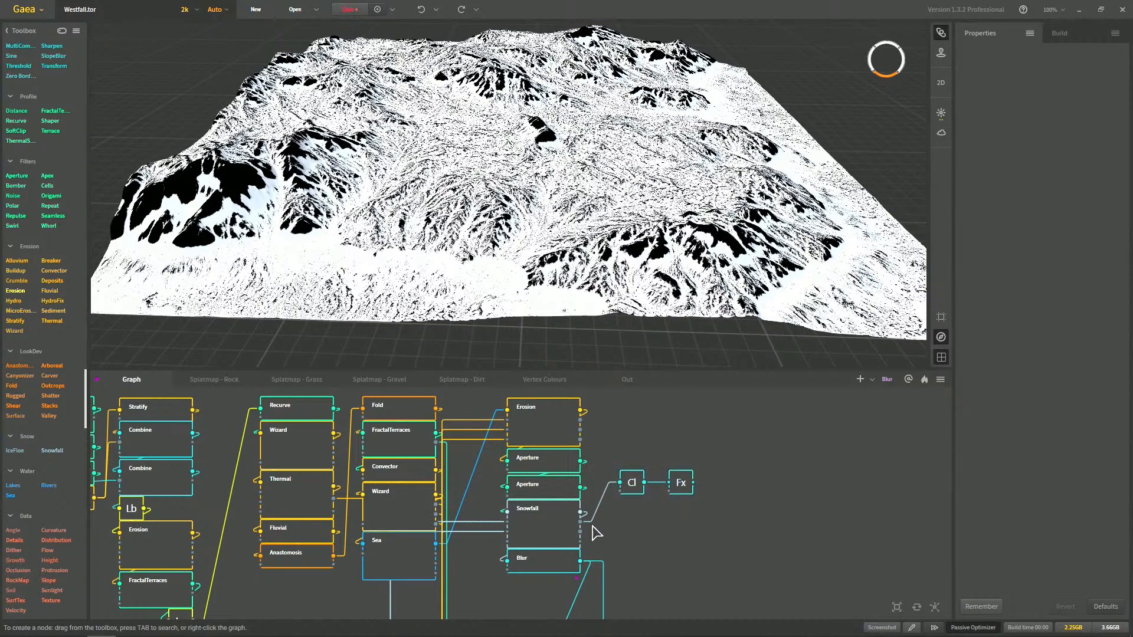
{"action": "left_click_drag", "start_coordinate": [582, 530], "coordinate": [687, 536]}
{"action": "type", "text": "clamp"}
{"action": "key", "text": "Return"}
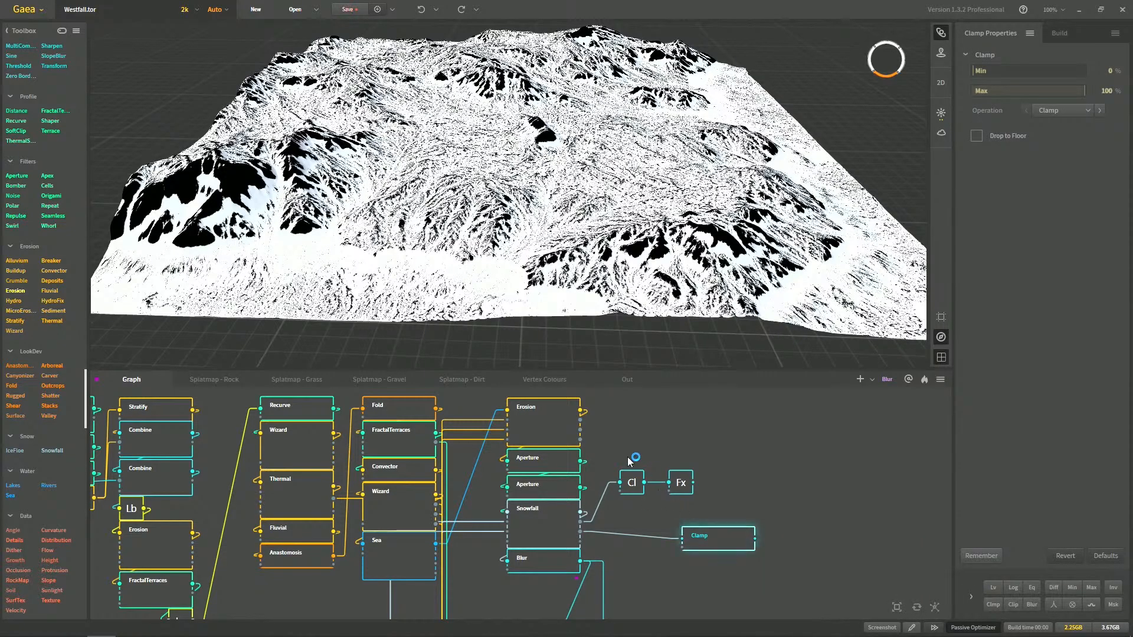
{"action": "key", "text": "Delete"}
Duplicate the connected Clamp and Fx pair and place the copy directly below the original
{"action": "left_click_drag", "start_coordinate": [616, 458], "coordinate": [704, 524]}
{"action": "key", "text": "ctrl+c"}
{"action": "key", "text": "ctrl+v"}
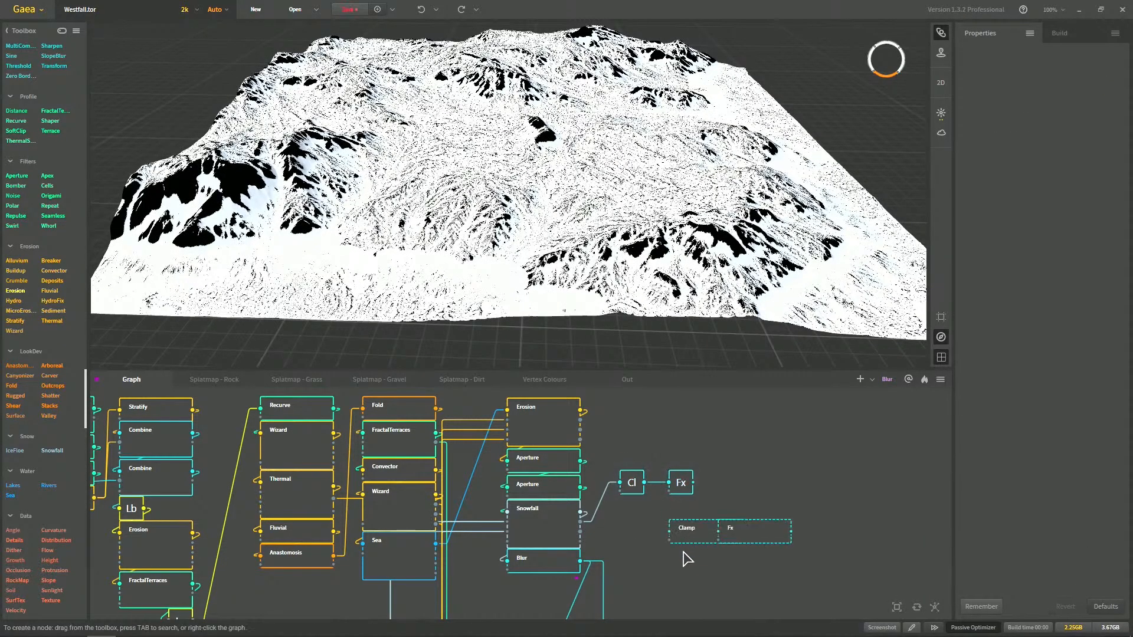
{"action": "left_click_drag", "start_coordinate": [730, 529], "coordinate": [684, 533]}
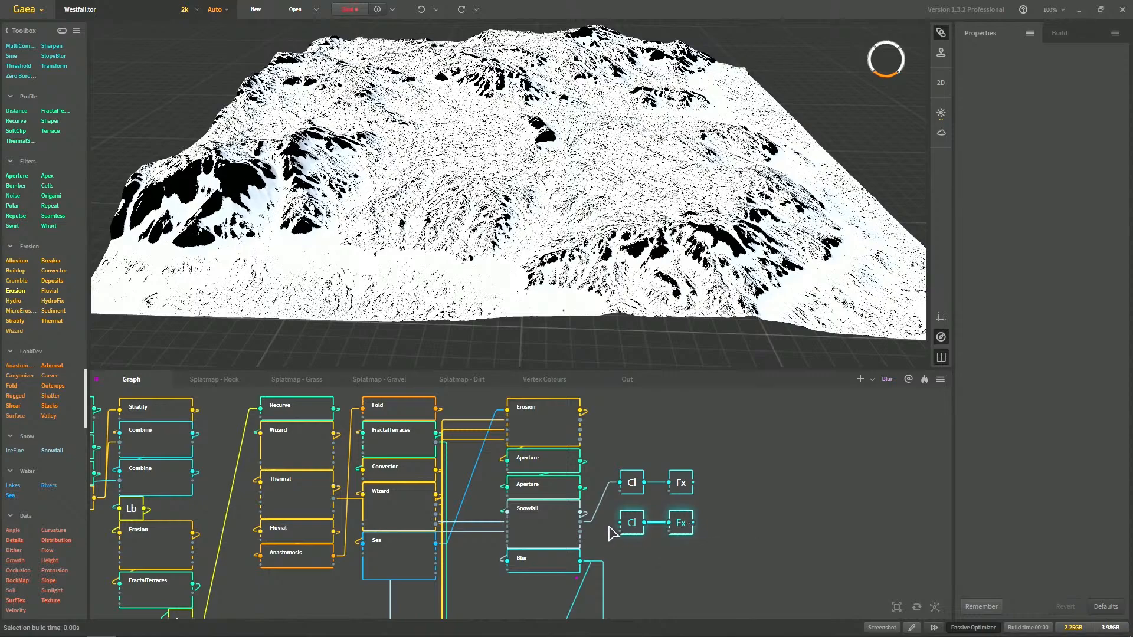
Expand the copied Clamp and Fx nodes and collapse them again
{"action": "right_click", "coordinate": [636, 531]}
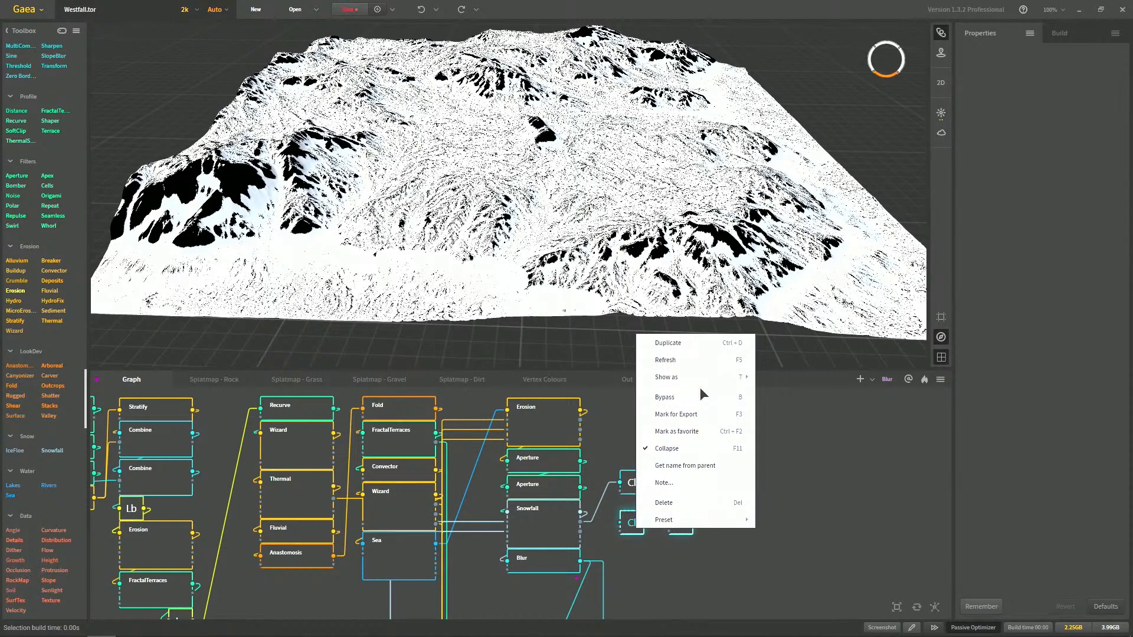
{"action": "left_click", "coordinate": [703, 450]}
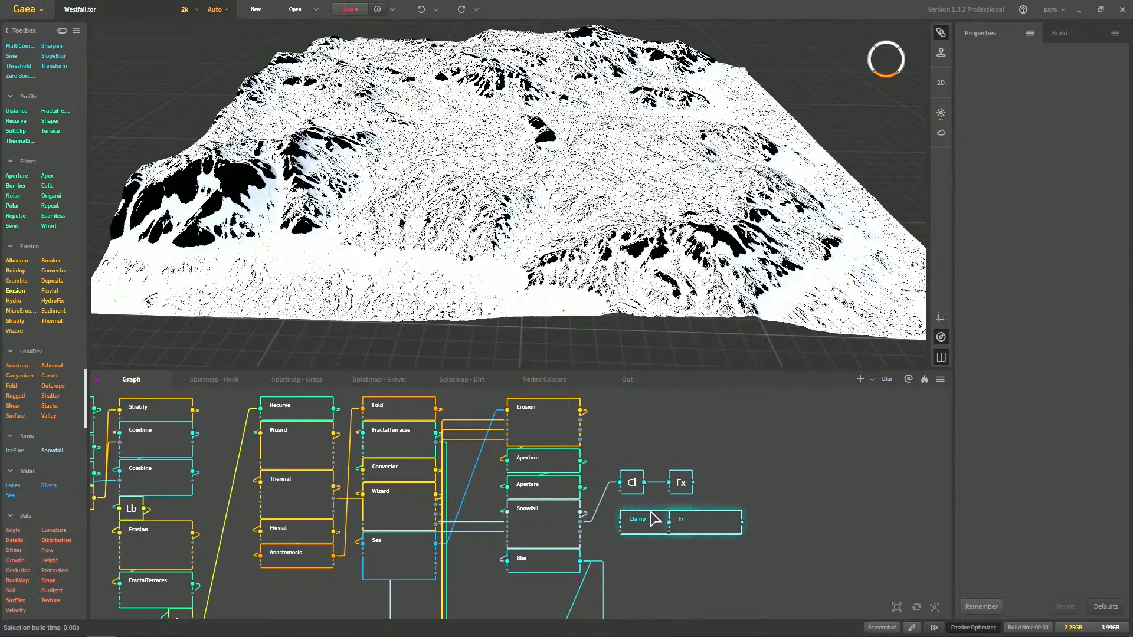
{"action": "right_click", "coordinate": [652, 513]}
{"action": "left_click", "coordinate": [681, 434]}
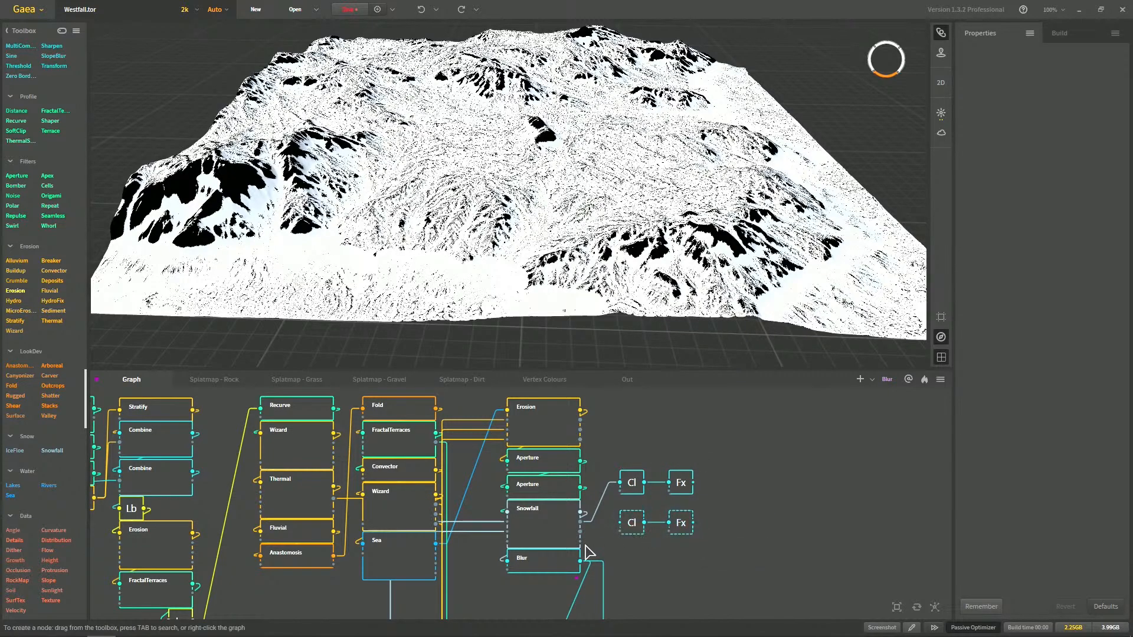
Connect the Snowfall output just below Snow to the copied Clamp, tuck that pair under the first and preview its nodes
{"action": "left_click_drag", "start_coordinate": [580, 532], "coordinate": [677, 511]}
{"action": "left_click", "coordinate": [565, 536]}
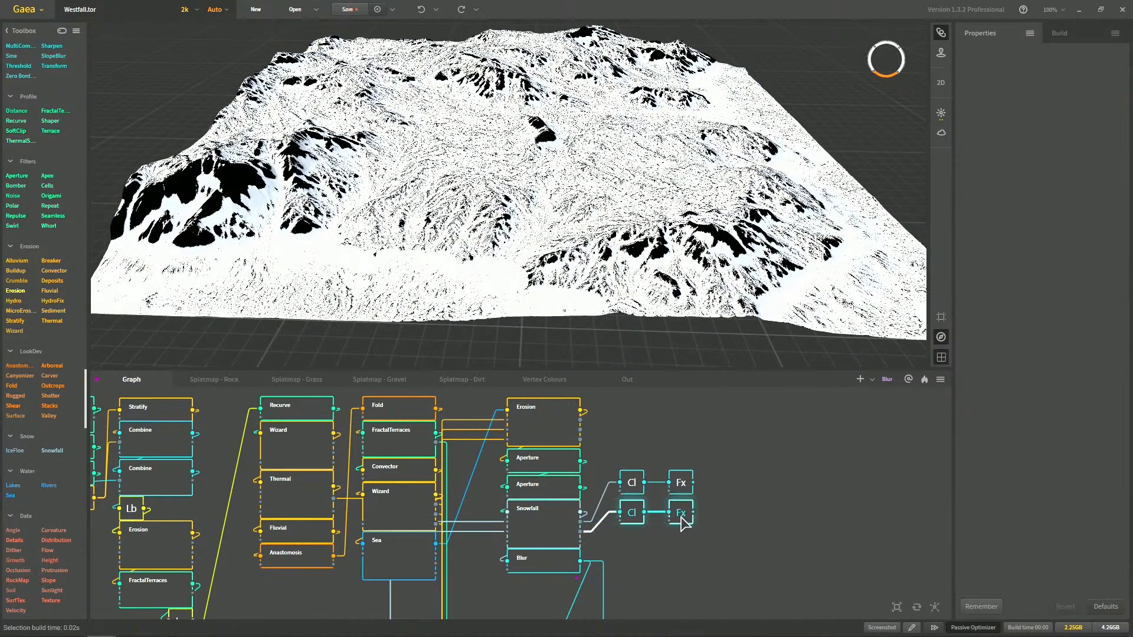
{"action": "left_click", "coordinate": [641, 521]}
{"action": "left_click", "coordinate": [680, 510]}
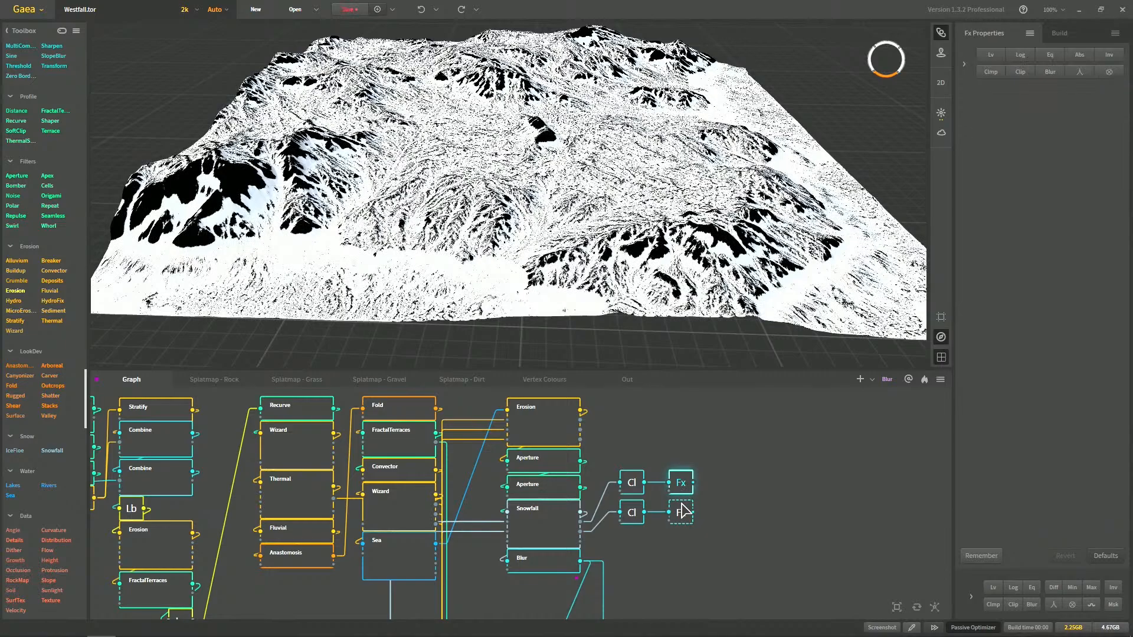
Try feeding a third copy of the Clamp and Fx pair from the Snowfall node's next output, and delete that copy
{"action": "left_click_drag", "start_coordinate": [626, 543], "coordinate": [691, 518]}
{"action": "key", "text": "ctrl+c"}
{"action": "key", "text": "ctrl+v"}
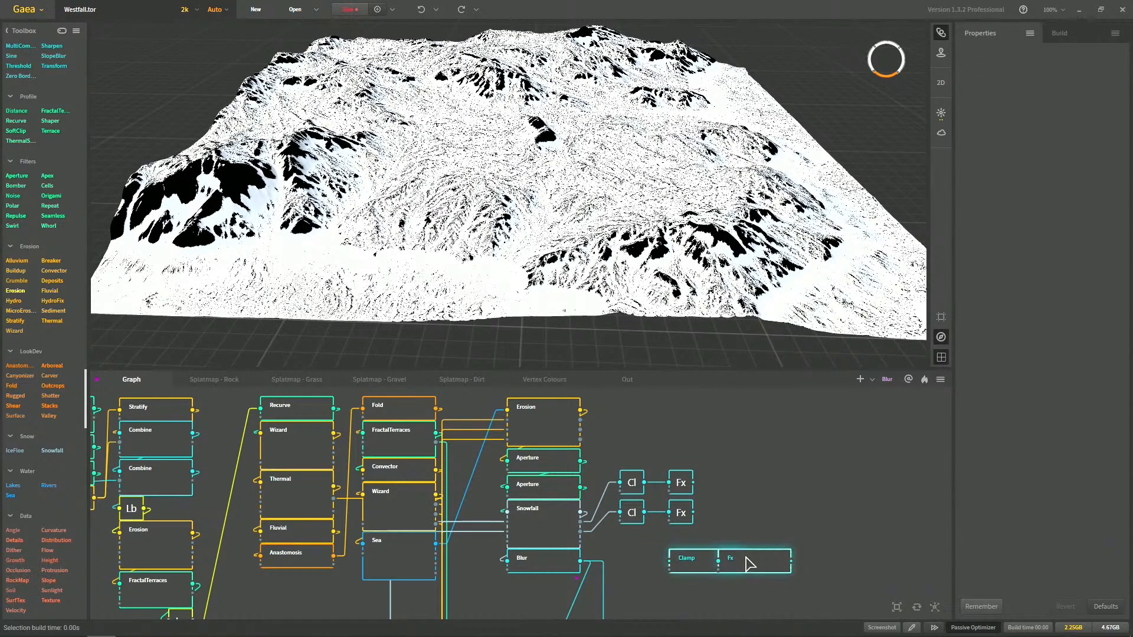
{"action": "left_click_drag", "start_coordinate": [734, 566], "coordinate": [684, 548]}
{"action": "left_click", "coordinate": [606, 553]}
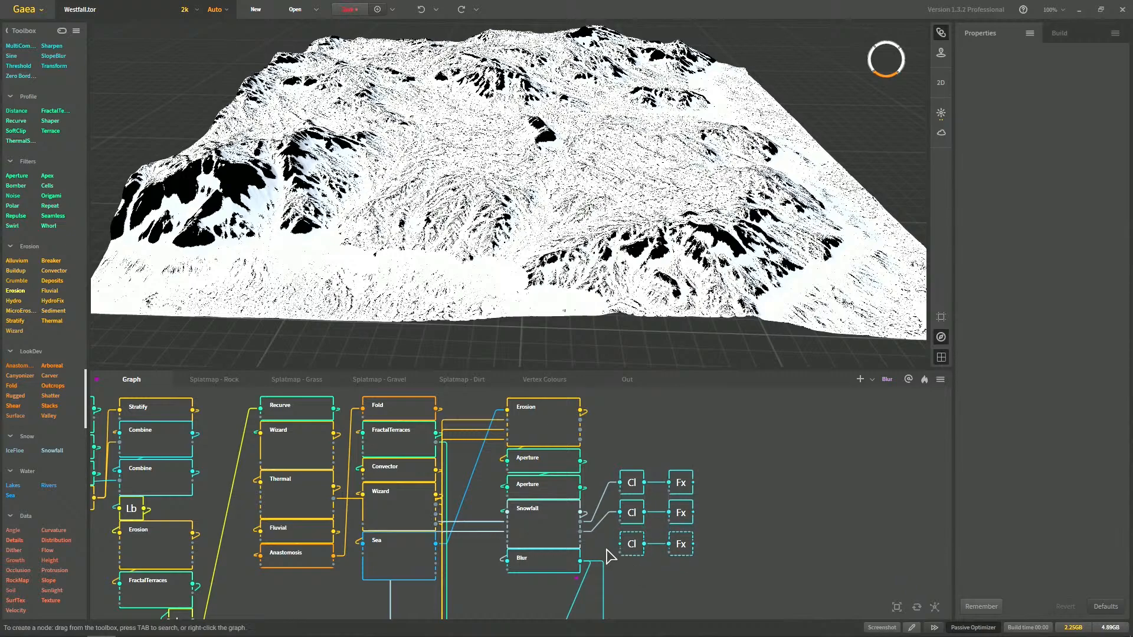
{"action": "left_click_drag", "start_coordinate": [580, 541], "coordinate": [624, 547]}
{"action": "left_click", "coordinate": [631, 552]}
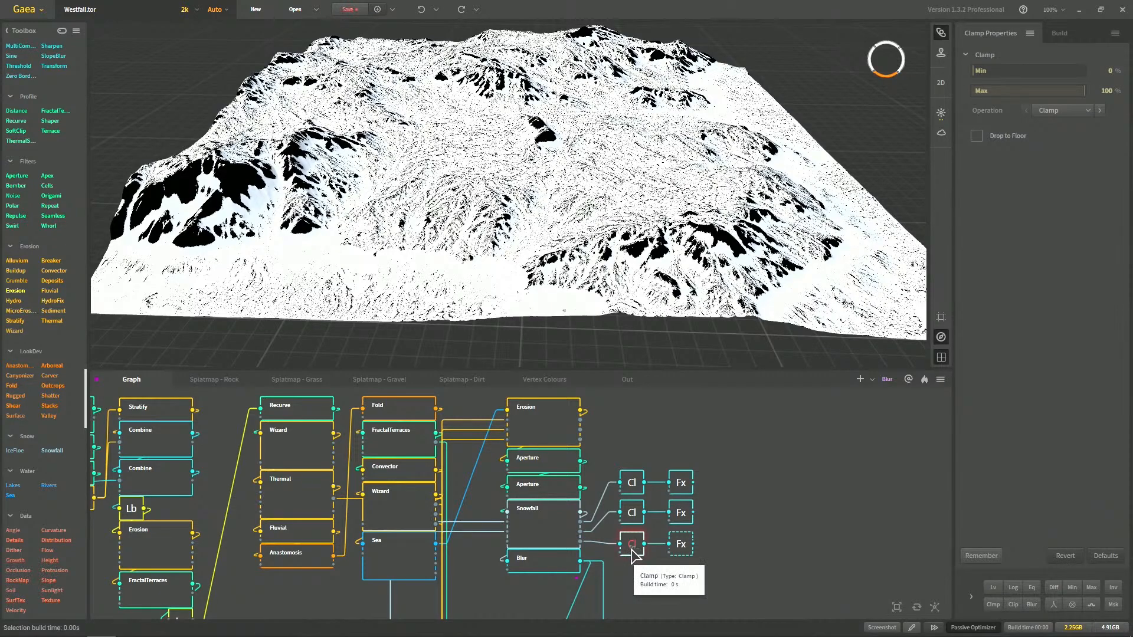
{"action": "right_click", "coordinate": [679, 553]}
{"action": "left_click", "coordinate": [643, 572]}
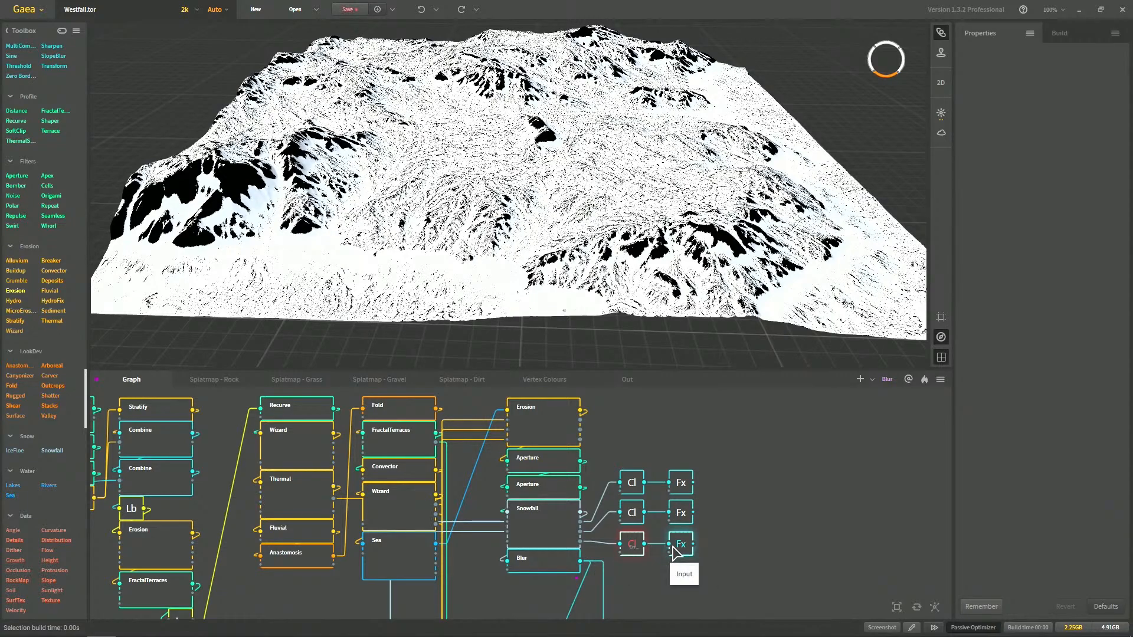
{"action": "key", "text": "Delete"}
Move the two remaining Clamp and Fx pairs down so they line up beside the Snowfall node's outputs
{"action": "left_click_drag", "start_coordinate": [630, 544], "coordinate": [681, 482]}
{"action": "left_click_drag", "start_coordinate": [682, 482], "coordinate": [682, 502]}
{"action": "left_click", "coordinate": [737, 478]}
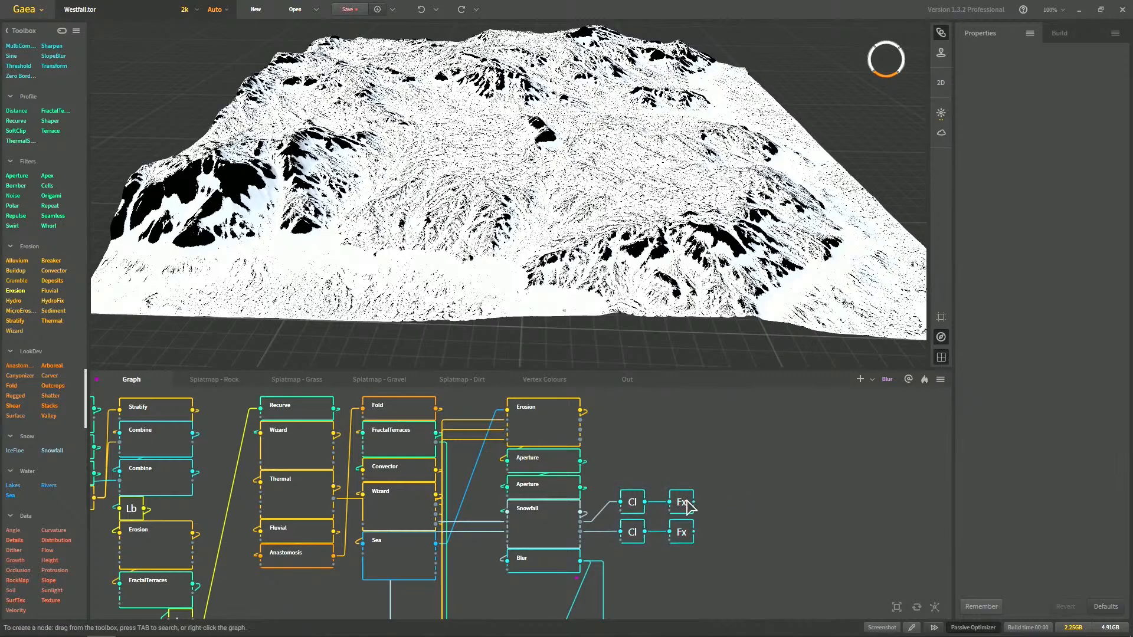
Preview the upper and lower Fx masks close up on the terrain and enlarge the 3D viewport
{"action": "left_click", "coordinate": [687, 501]}
{"action": "scroll", "coordinate": [534, 242], "scroll_direction": "up", "scroll_amount": 3}
{"action": "middle_click_drag", "start_coordinate": [534, 242], "coordinate": [559, 260]}
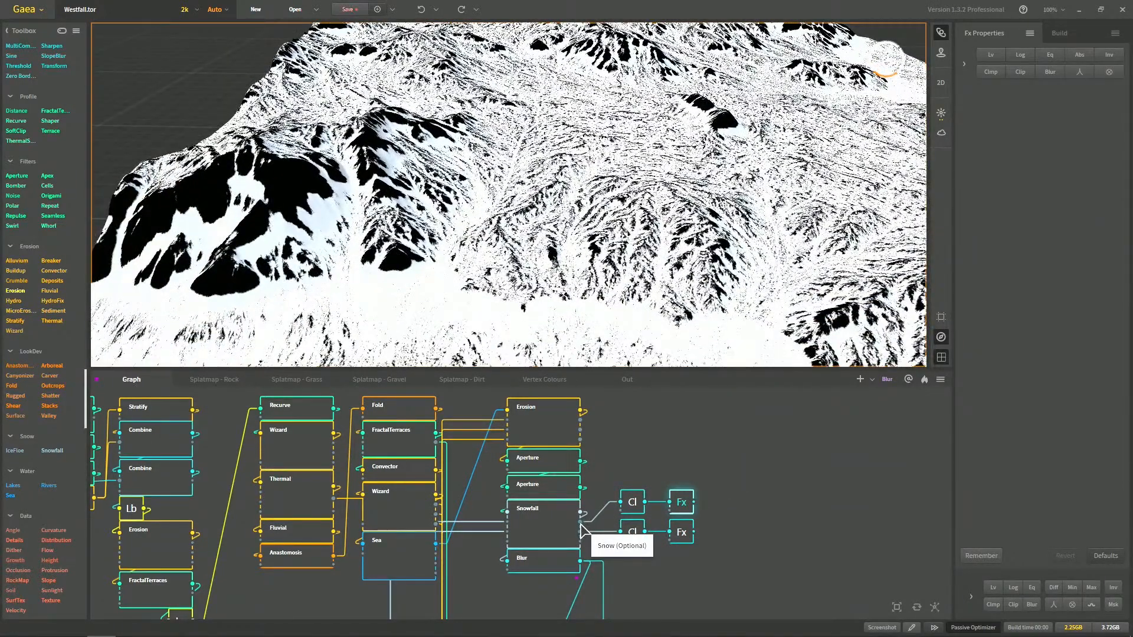
{"action": "left_click", "coordinate": [681, 532]}
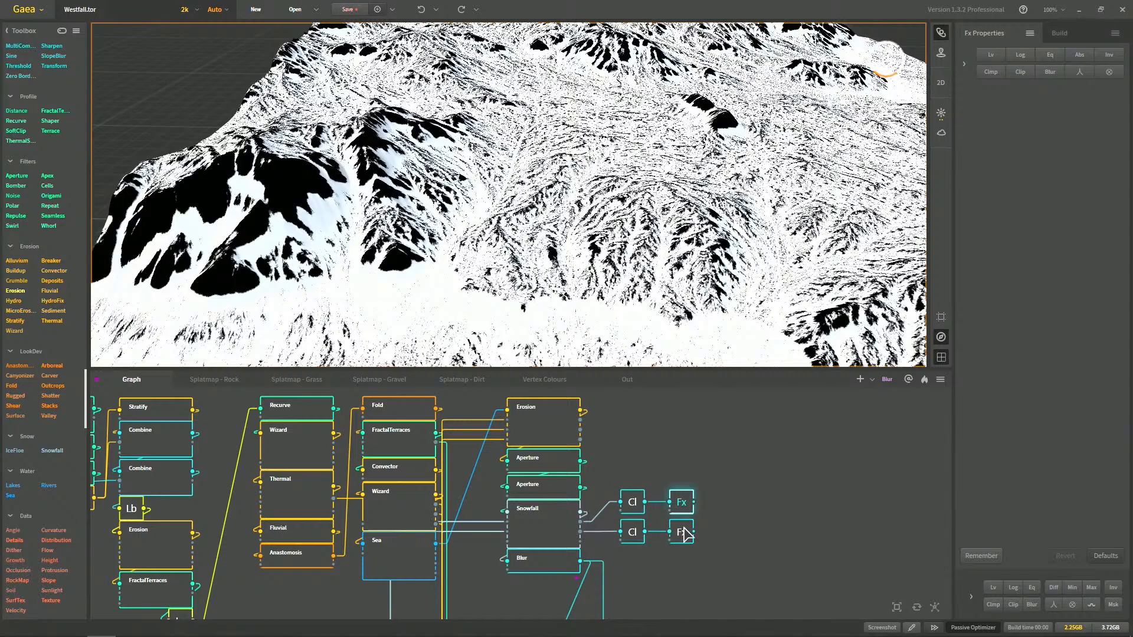
{"action": "scroll", "coordinate": [563, 260], "scroll_direction": "up", "scroll_amount": 6}
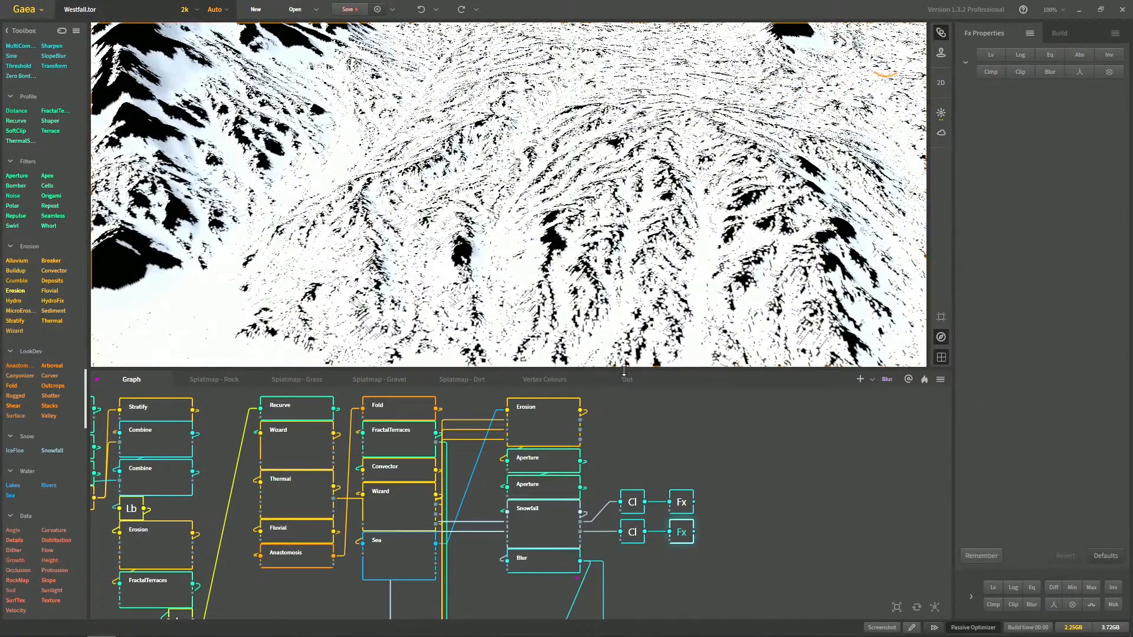
{"action": "left_click_drag", "start_coordinate": [624, 371], "coordinate": [624, 414]}
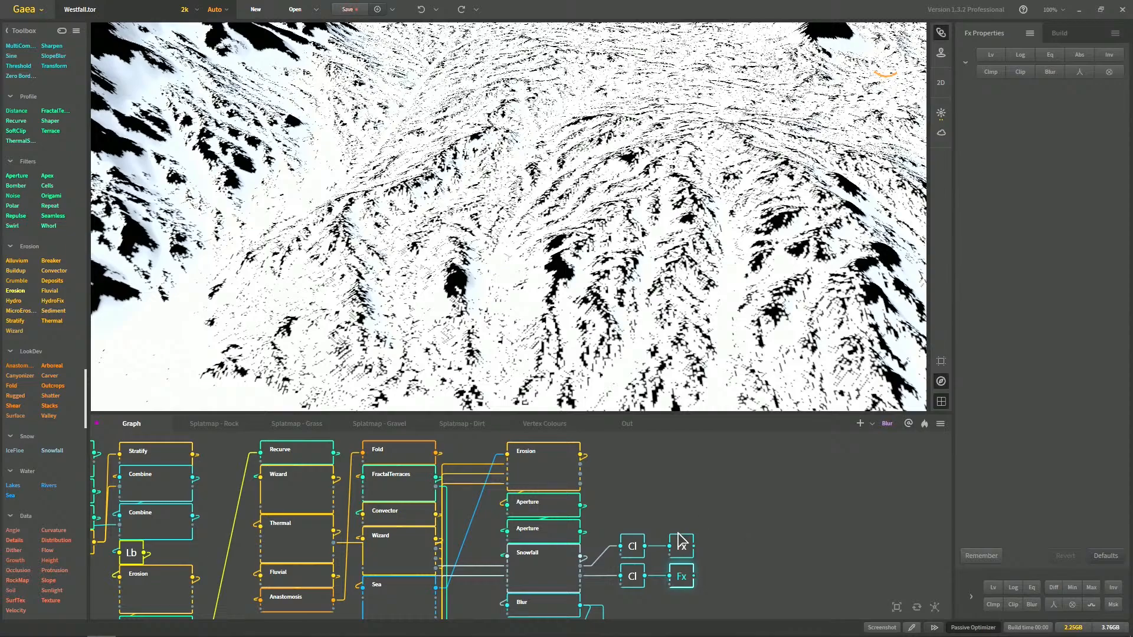
Check the lower Clamp and compare the two Fx masks in detail on the central ridges
{"action": "left_click", "coordinate": [634, 576]}
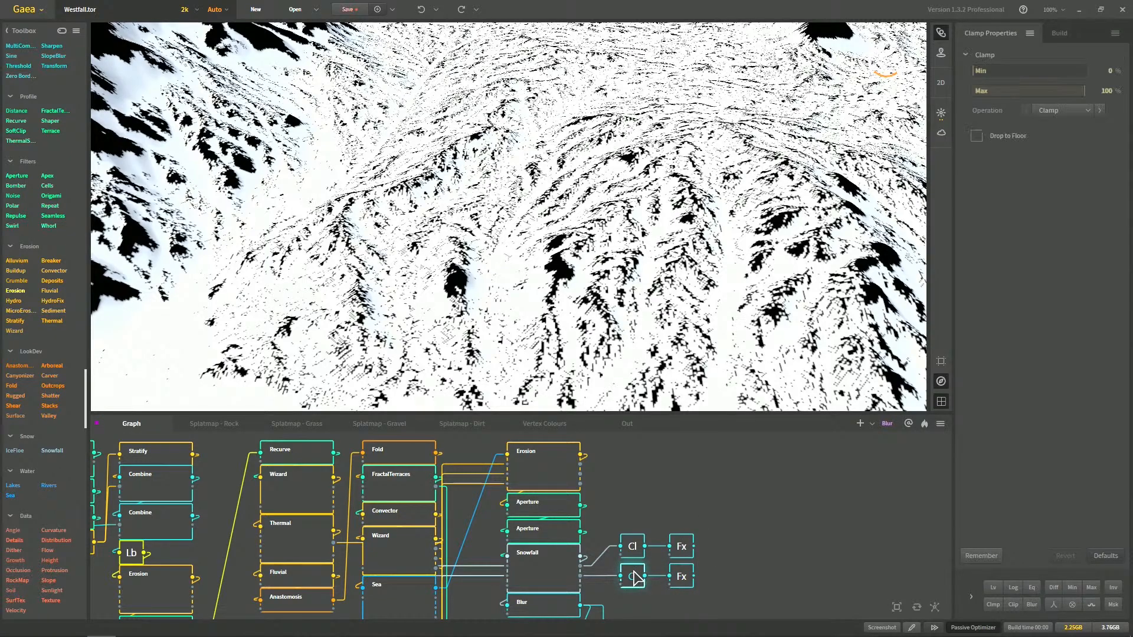
{"action": "left_click", "coordinate": [681, 548]}
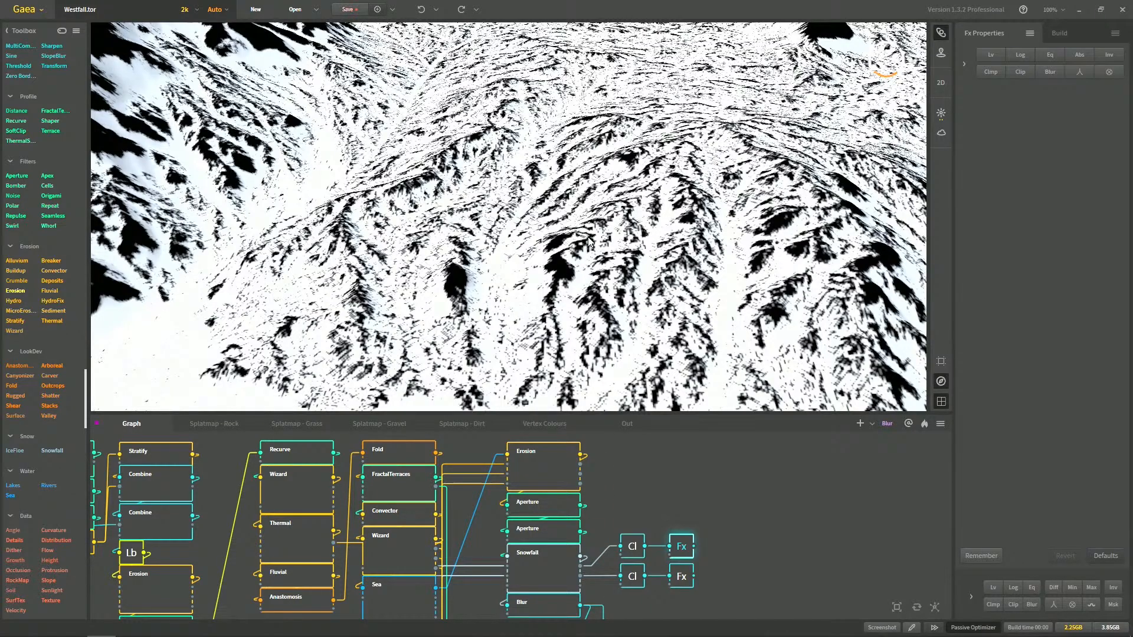
{"action": "left_click", "coordinate": [685, 575]}
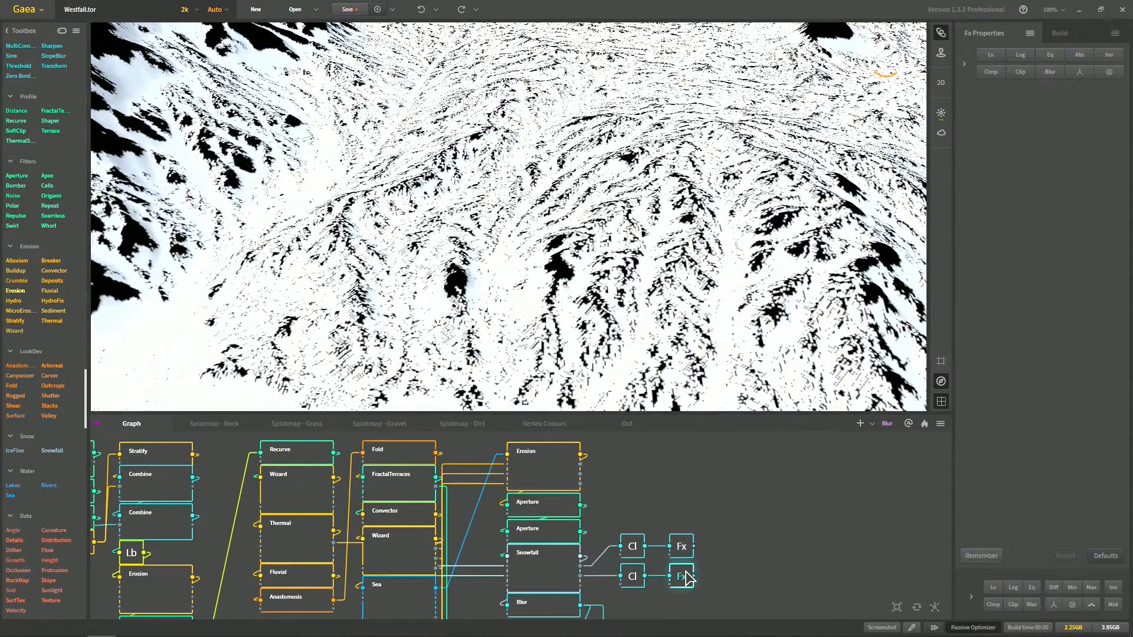
{"action": "left_click", "coordinate": [683, 548]}
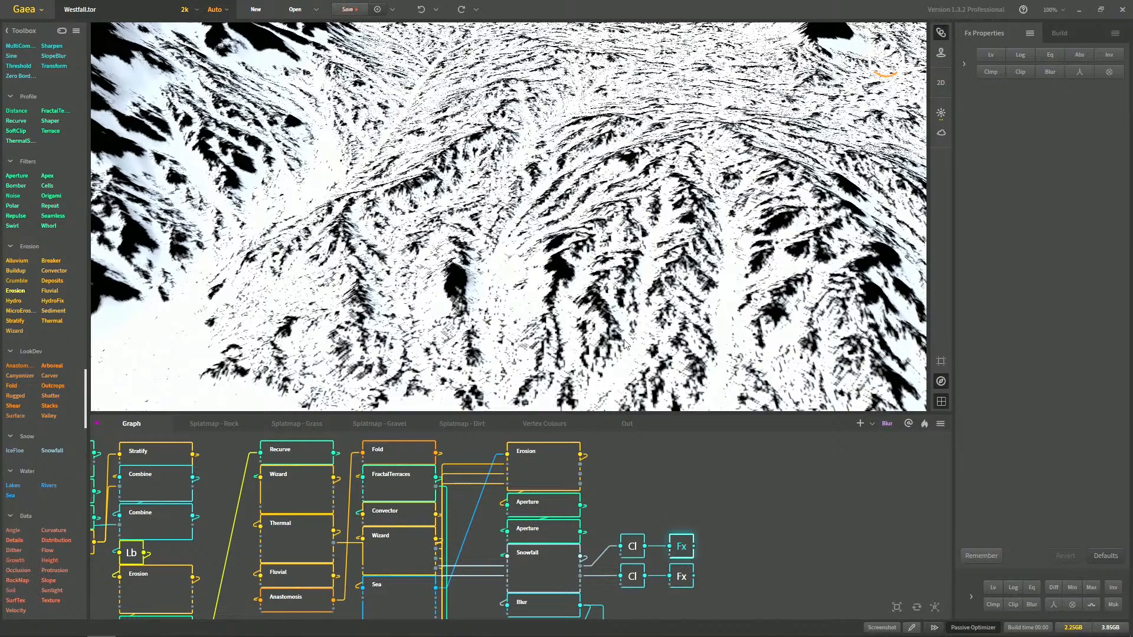
{"action": "scroll", "coordinate": [628, 342], "scroll_direction": "up", "scroll_amount": 2}
{"action": "left_click", "coordinate": [682, 576]}
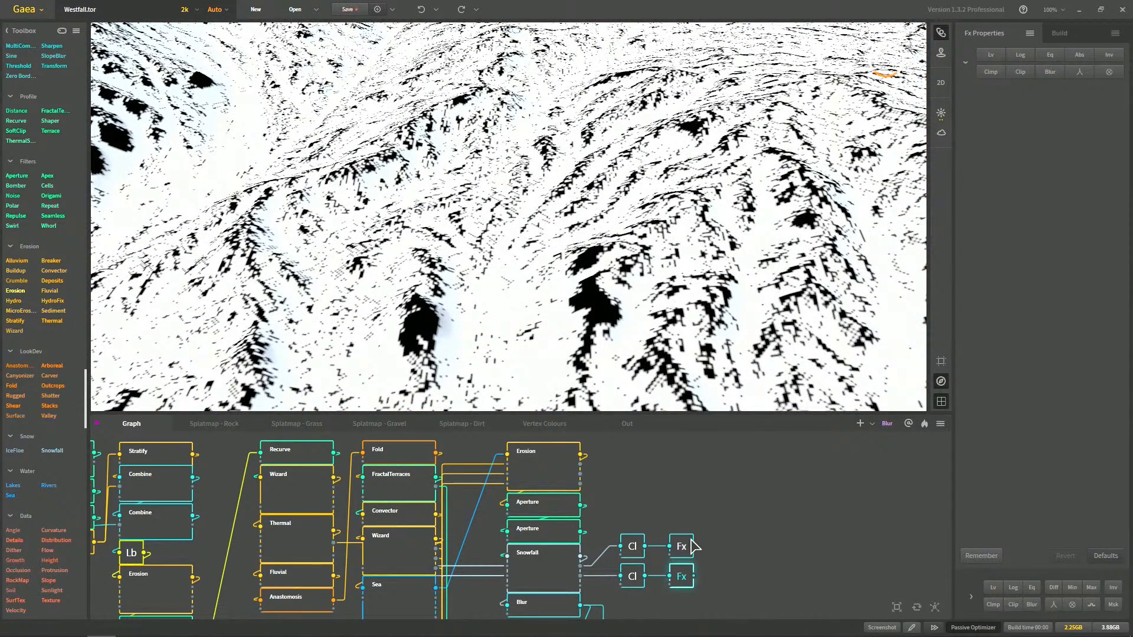
{"action": "left_click", "coordinate": [686, 547]}
{"action": "scroll", "coordinate": [519, 161], "scroll_direction": "down", "scroll_amount": 2}
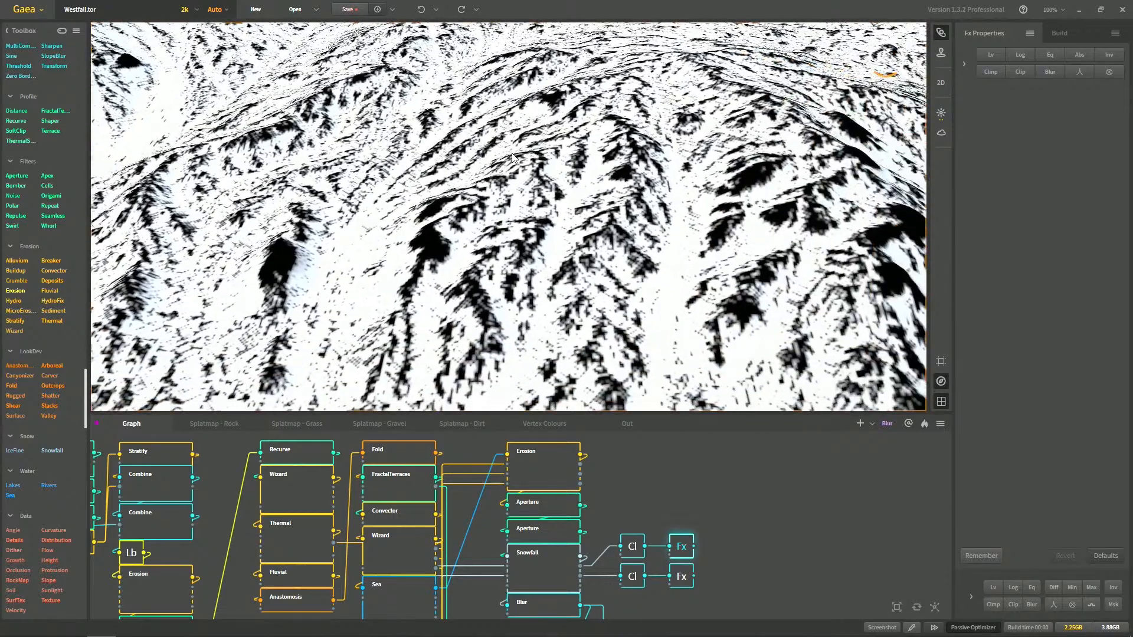
{"action": "scroll", "coordinate": [595, 227], "scroll_direction": "down", "scroll_amount": 3}
{"action": "scroll", "coordinate": [595, 227], "scroll_direction": "down", "scroll_amount": 3}
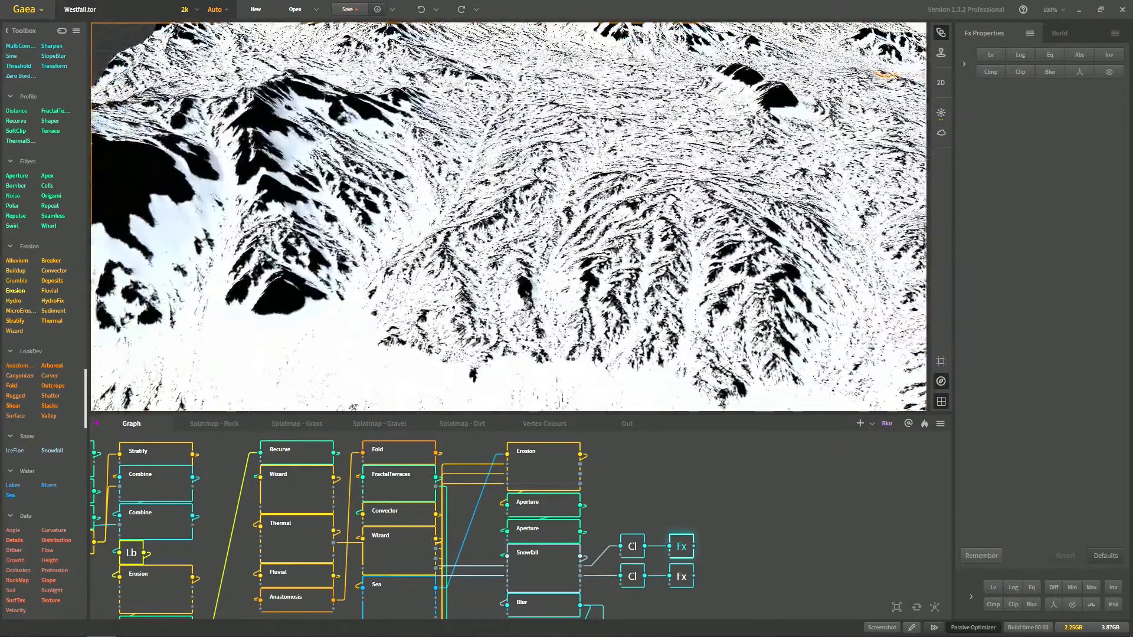
{"action": "scroll", "coordinate": [595, 227], "scroll_direction": "down", "scroll_amount": 2}
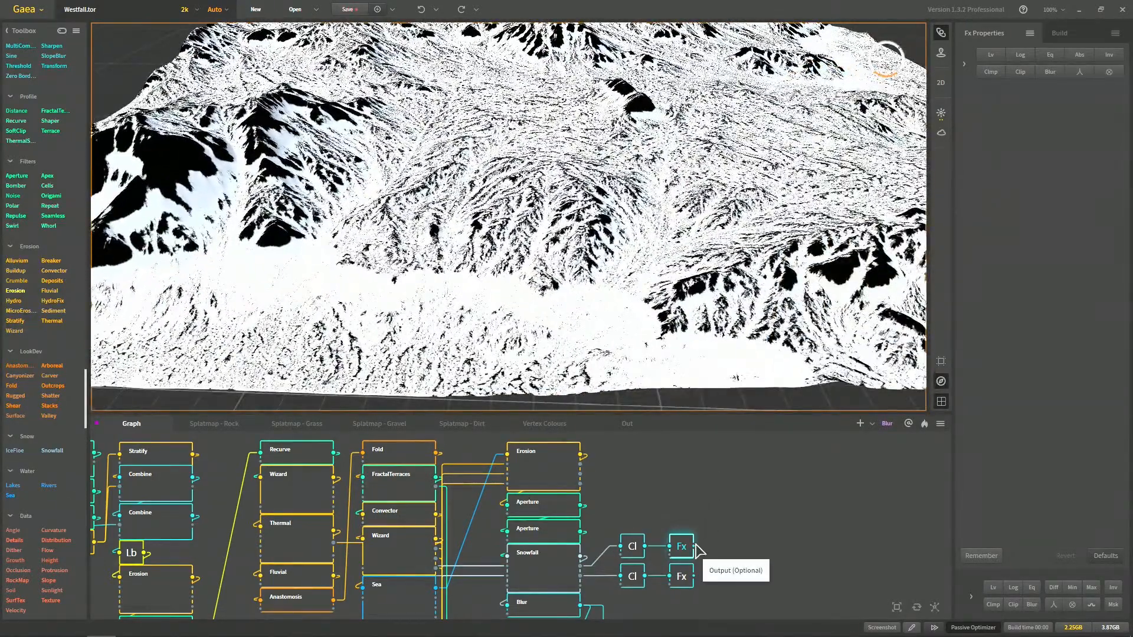
Add an Invert node fed by the upper Fx node's output
{"action": "scroll", "coordinate": [702, 537], "scroll_direction": "down", "scroll_amount": 1}
{"action": "right_click", "coordinate": [749, 486]}
{"action": "type", "text": "inve"}
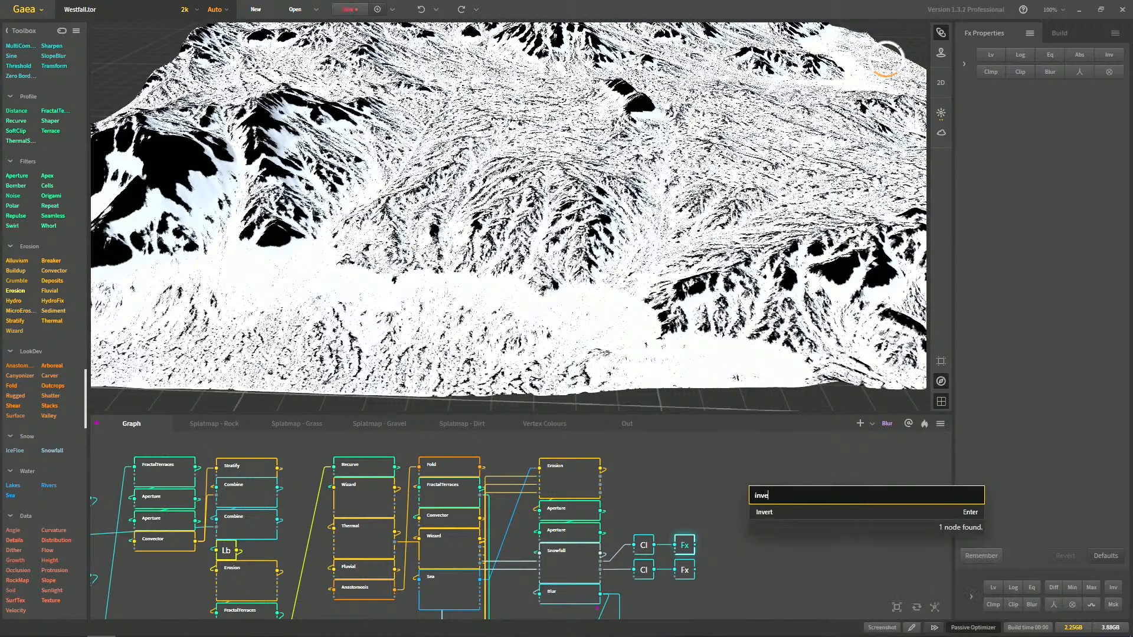
{"action": "key", "text": "Return"}
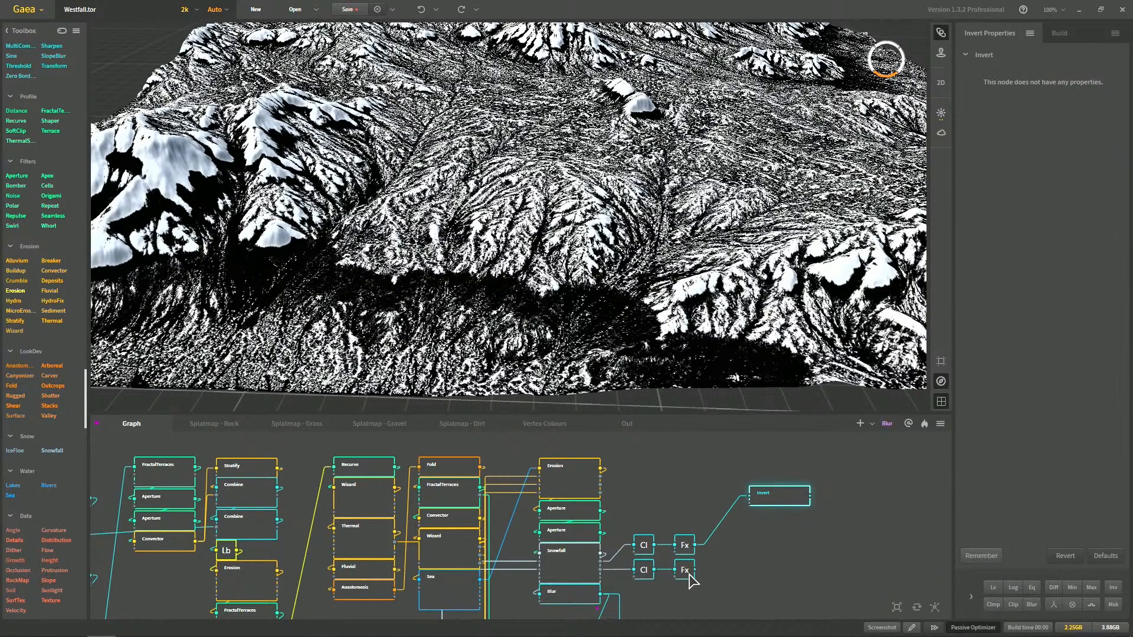
Add a second Invert node fed by the lower Fx node and stack both Inverts beside the Fx nodes
{"action": "right_click", "coordinate": [728, 571]}
{"action": "type", "text": "invert"}
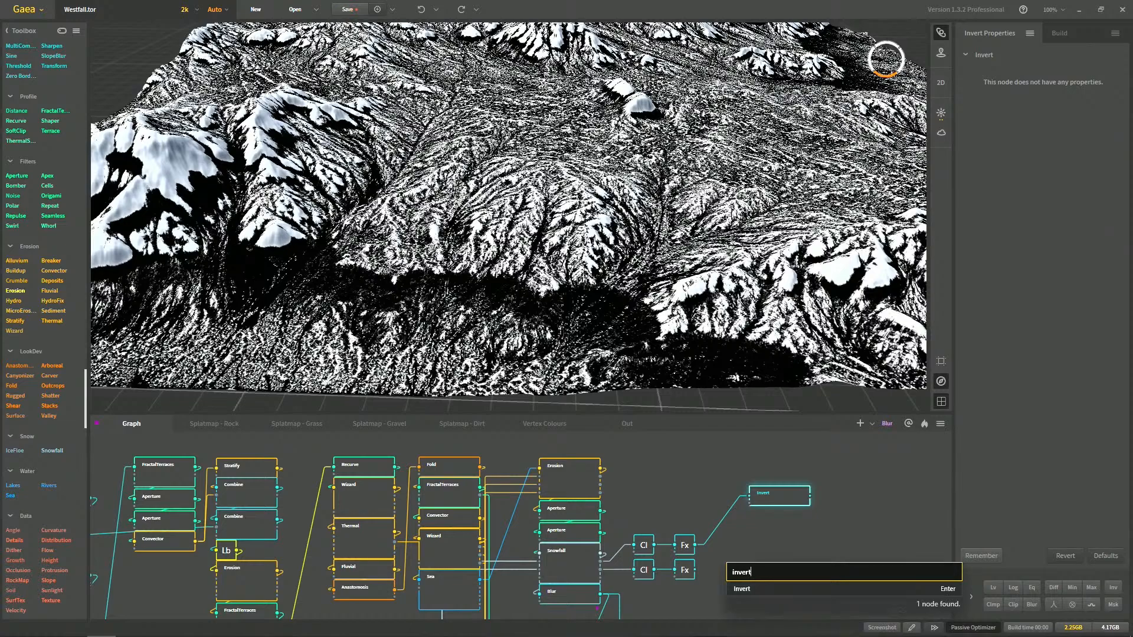
{"action": "key", "text": "Return"}
{"action": "left_click_drag", "start_coordinate": [758, 569], "coordinate": [755, 566]}
{"action": "left_click_drag", "start_coordinate": [779, 498], "coordinate": [753, 550]}
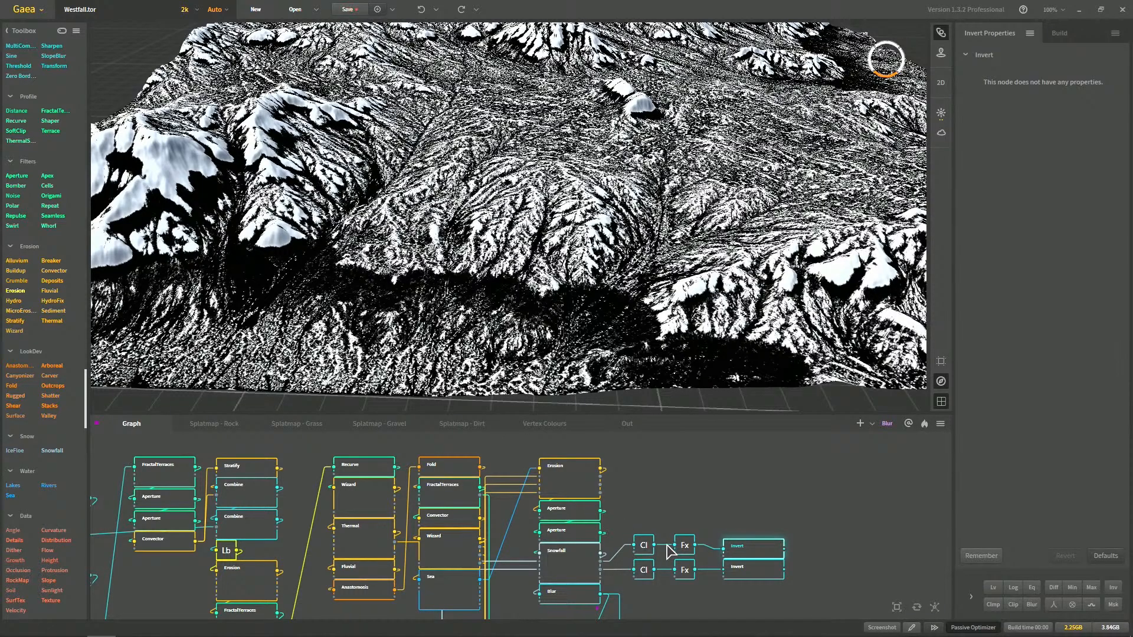
Compare the upper Fx mask with its inverted version across the mountains
{"action": "left_click", "coordinate": [685, 547]}
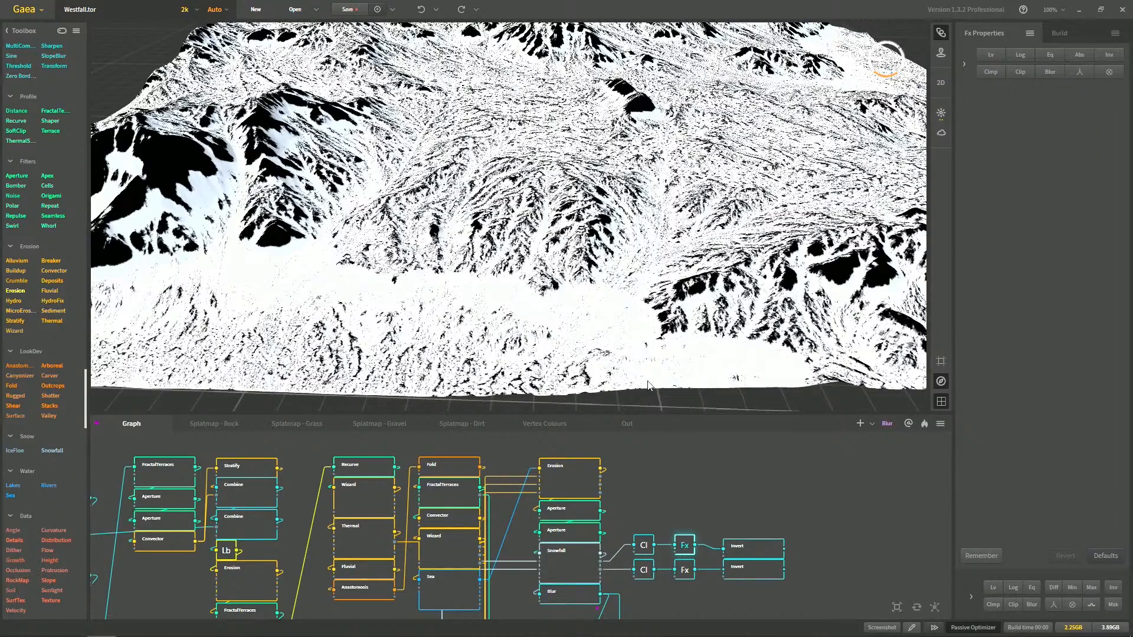
{"action": "left_click", "coordinate": [745, 546]}
{"action": "scroll", "coordinate": [444, 272], "scroll_direction": "up", "scroll_amount": 3}
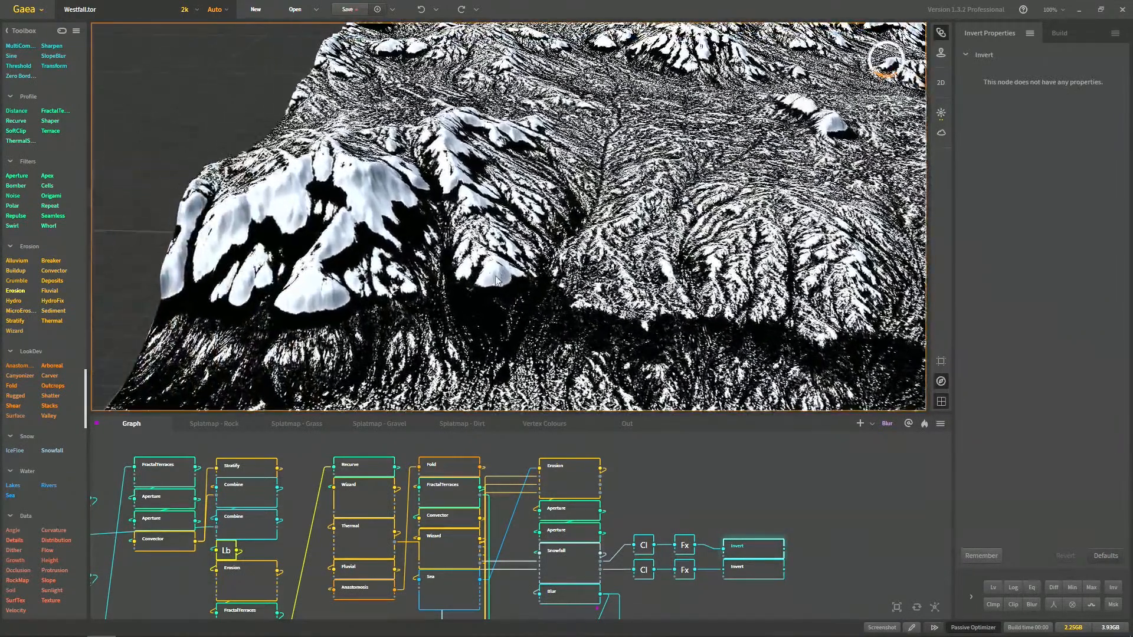
{"action": "left_click_drag", "start_coordinate": [621, 241], "coordinate": [564, 271]}
{"action": "middle_click_drag", "start_coordinate": [564, 271], "coordinate": [546, 114]}
{"action": "middle_click_drag", "start_coordinate": [437, 118], "coordinate": [546, 145]}
{"action": "scroll", "coordinate": [546, 145], "scroll_direction": "down", "scroll_amount": 2}
{"action": "left_click", "coordinate": [681, 545]}
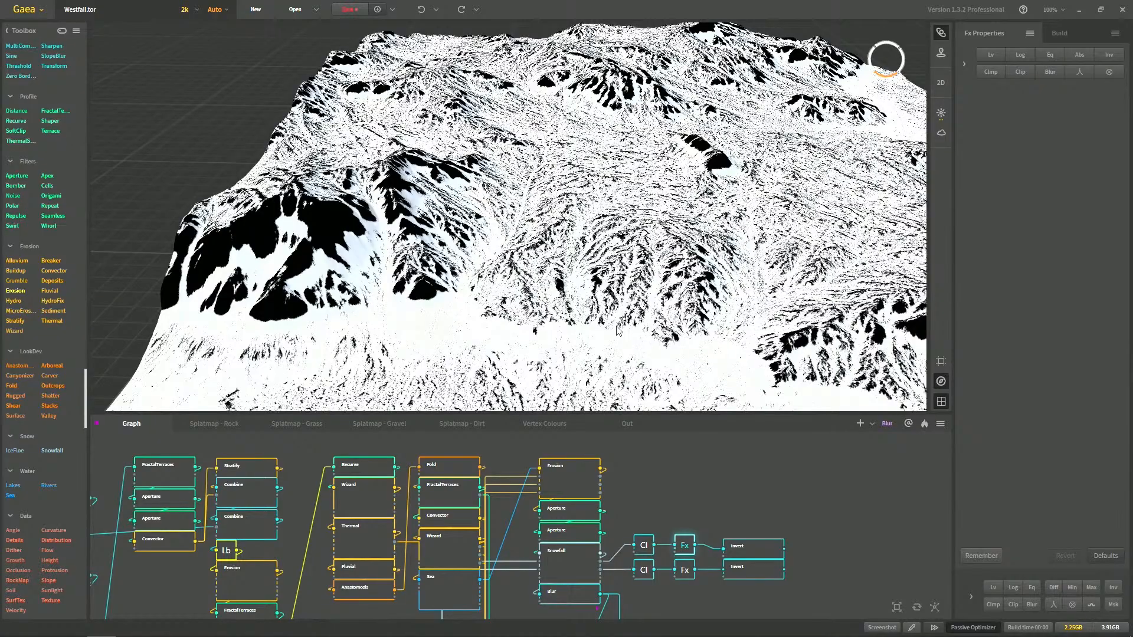
{"action": "left_click", "coordinate": [747, 555]}
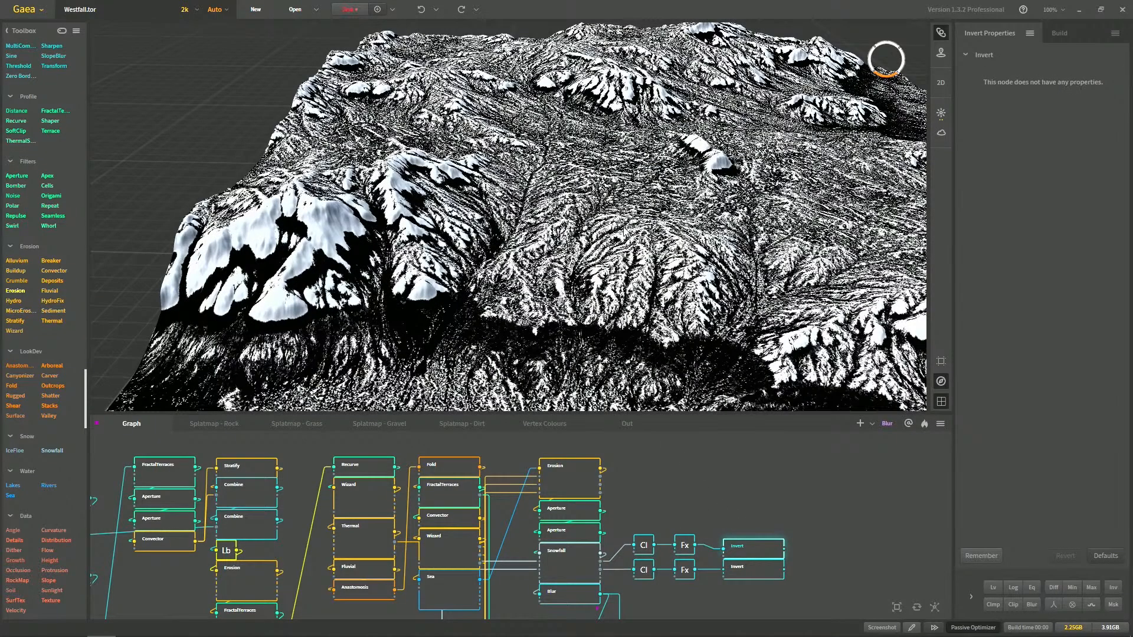
Inspect the lower Invert mask close up and compare it with the upper Invert mask
{"action": "left_click", "coordinate": [743, 576]}
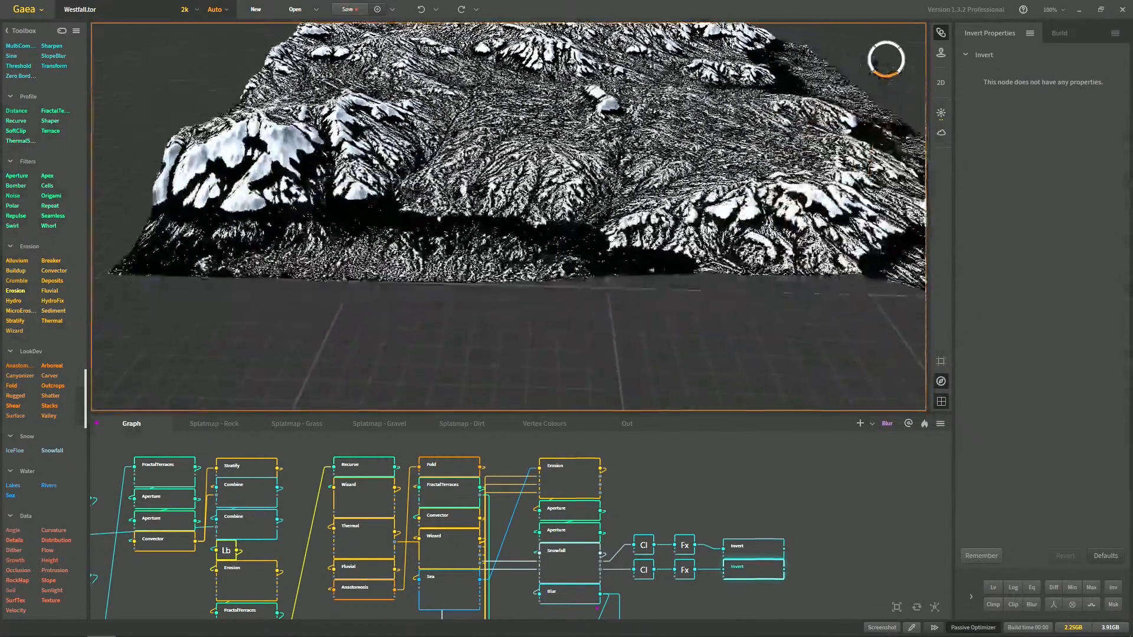
{"action": "scroll", "coordinate": [590, 224], "scroll_direction": "up", "scroll_amount": 5}
{"action": "middle_click_drag", "start_coordinate": [590, 225], "coordinate": [528, 313]}
{"action": "scroll", "coordinate": [590, 283], "scroll_direction": "up", "scroll_amount": 4}
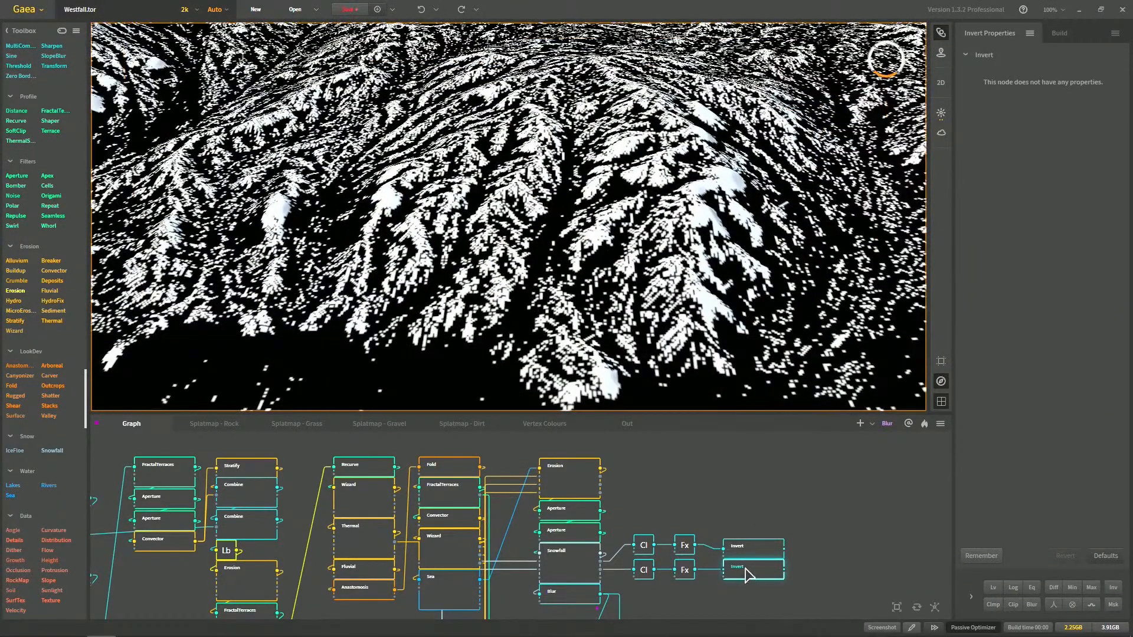
{"action": "left_click", "coordinate": [750, 555]}
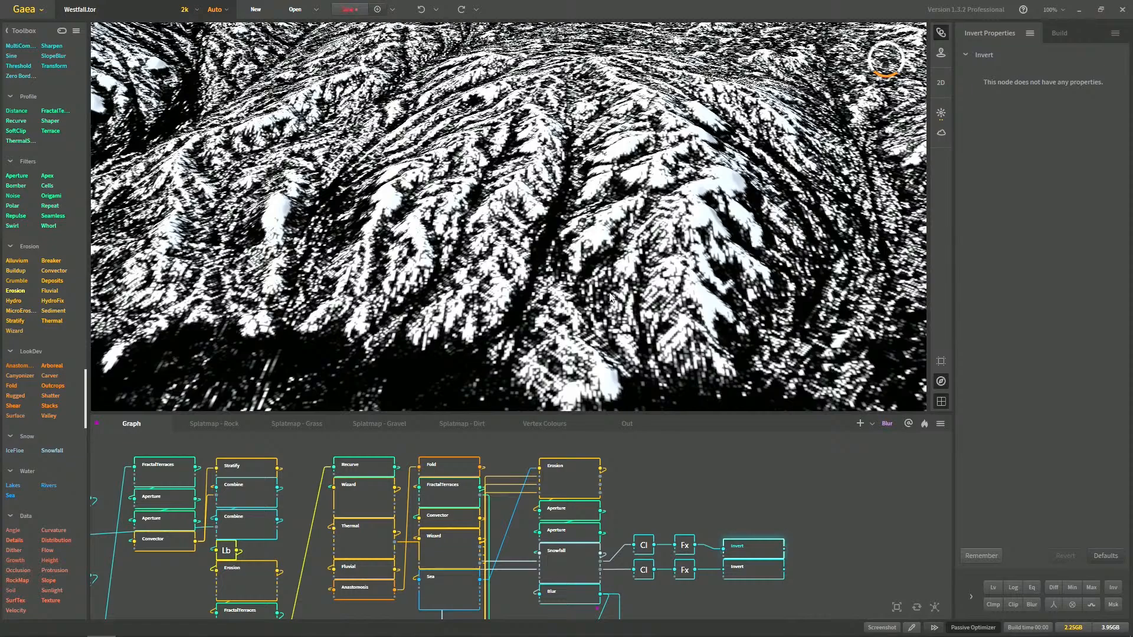
{"action": "left_click", "coordinate": [761, 570]}
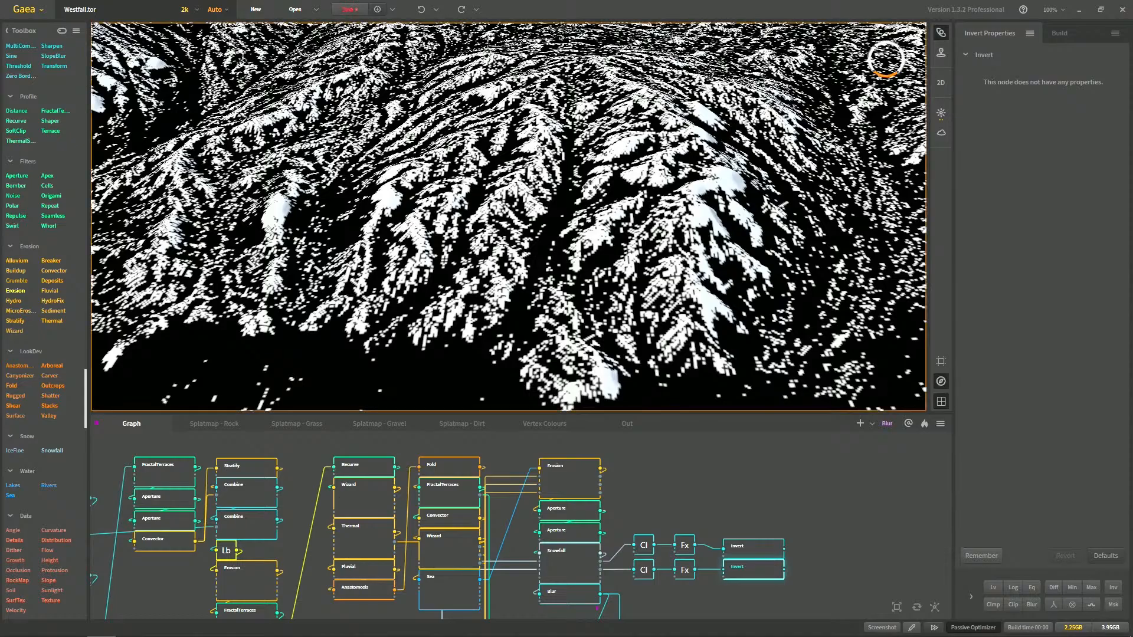
Alternate between the two Invert masks to examine their differences around the ridge and its flat foreground
{"action": "middle_click_drag", "start_coordinate": [590, 188], "coordinate": [590, 189]}
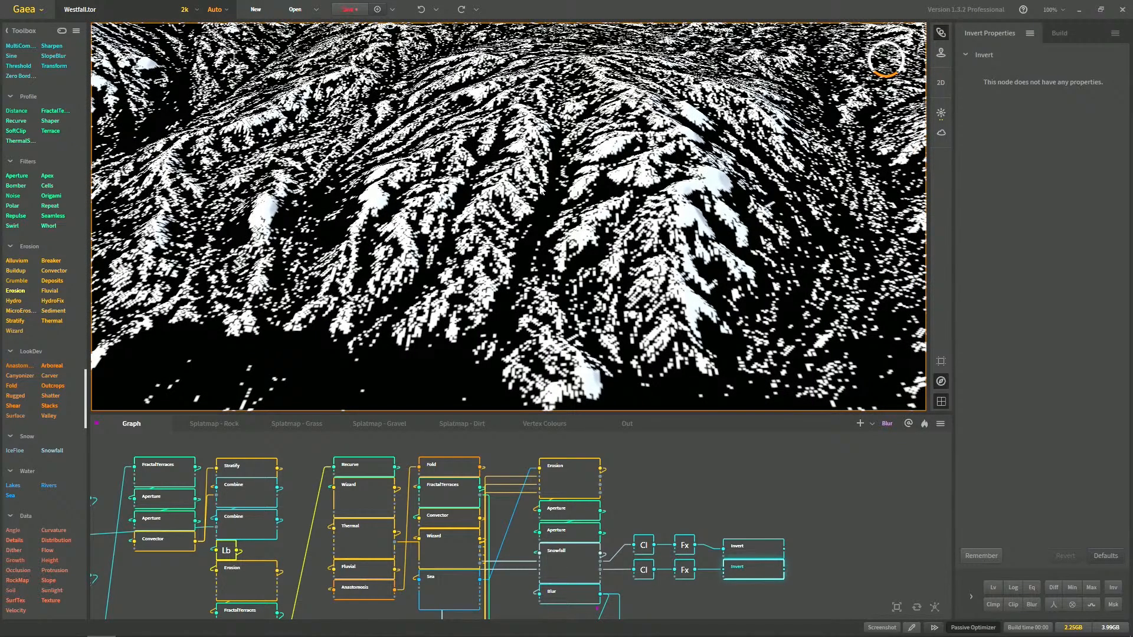
{"action": "left_click_drag", "start_coordinate": [532, 220], "coordinate": [519, 354]}
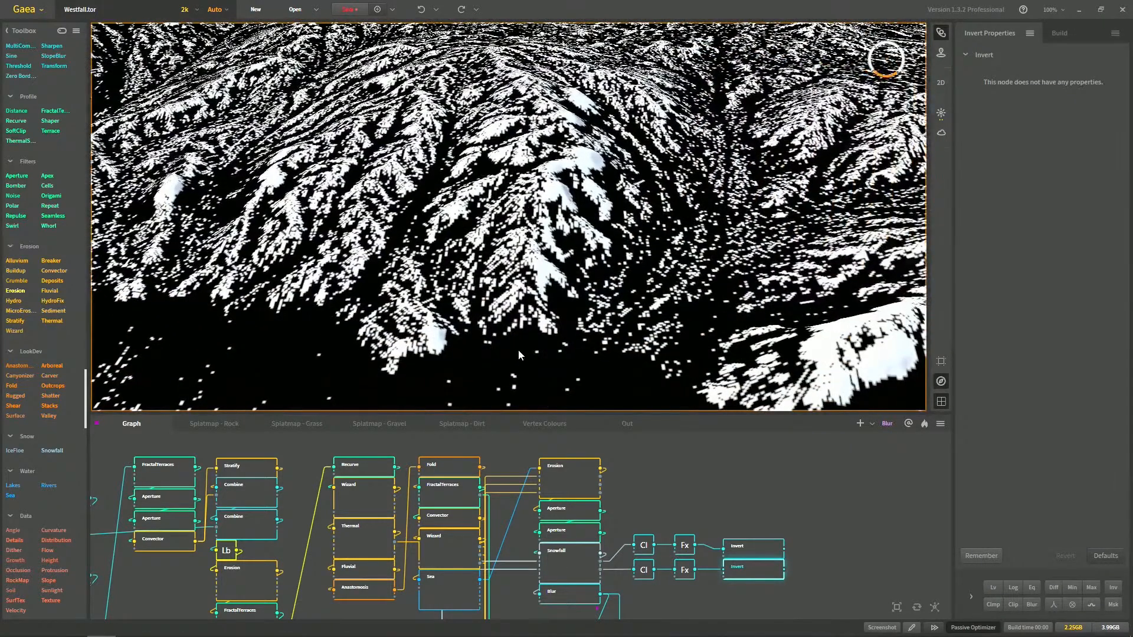
{"action": "left_click", "coordinate": [747, 548]}
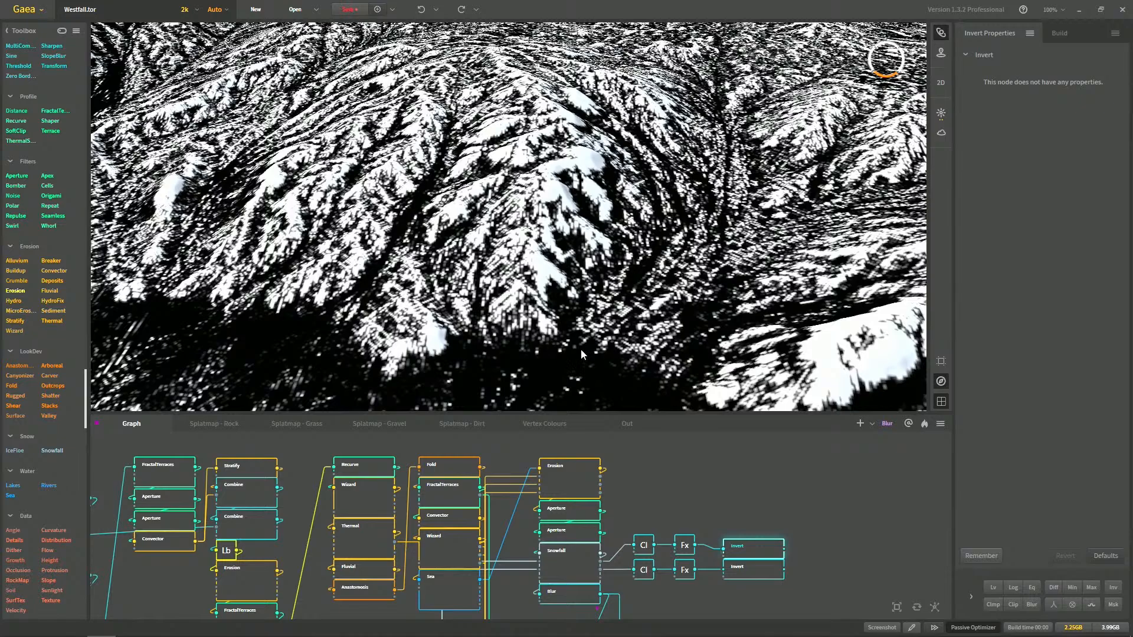
{"action": "left_click", "coordinate": [752, 572]}
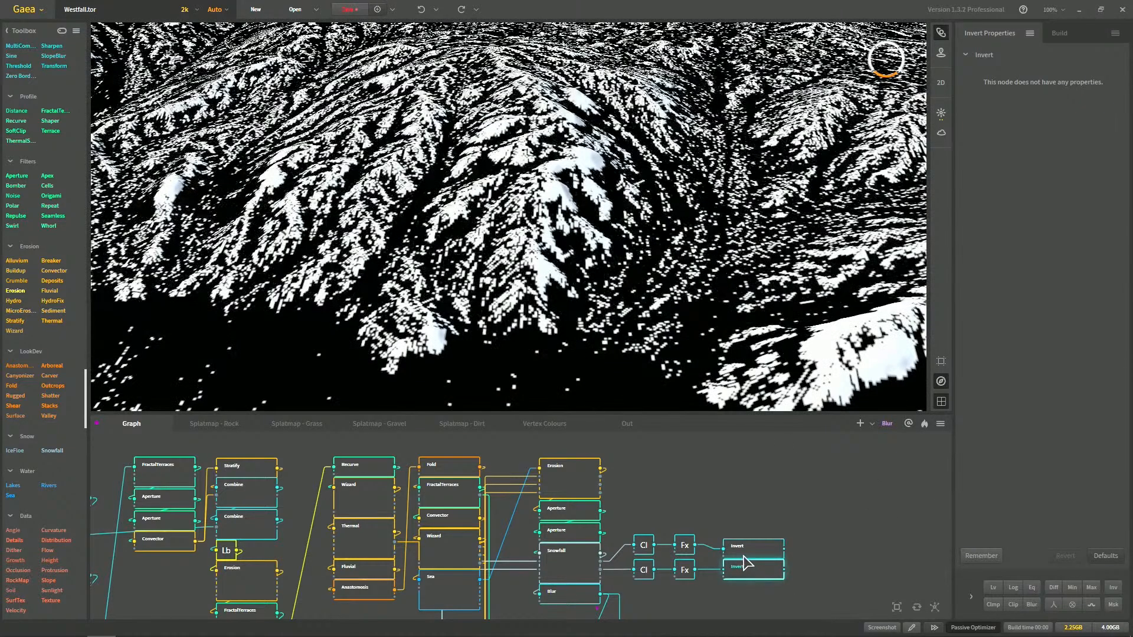
{"action": "left_click", "coordinate": [770, 552]}
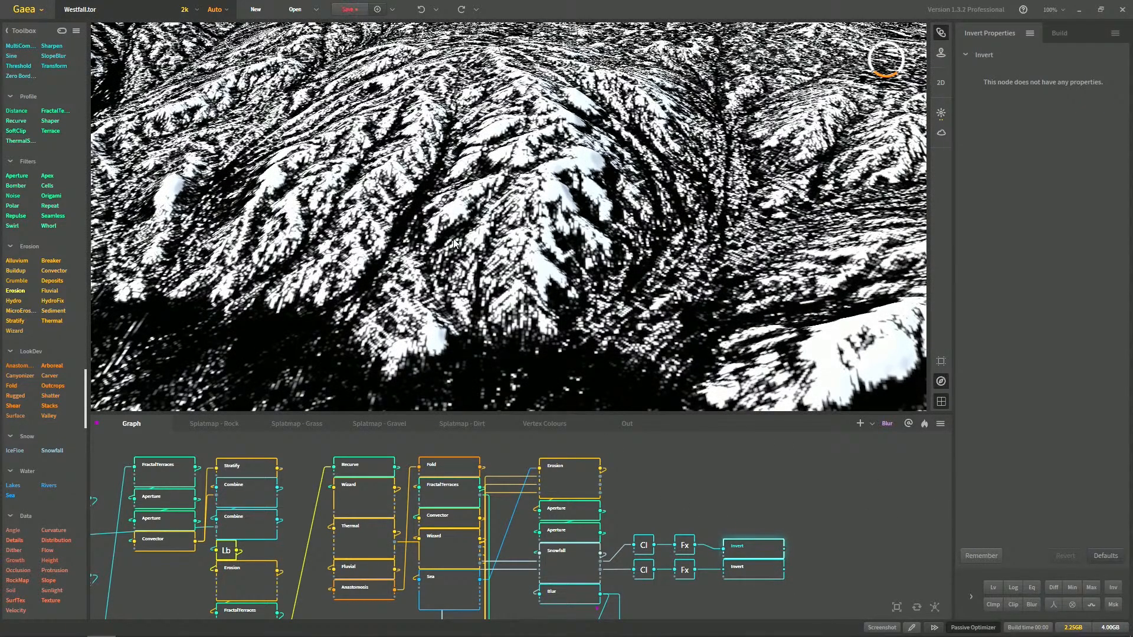
{"action": "left_click", "coordinate": [766, 569]}
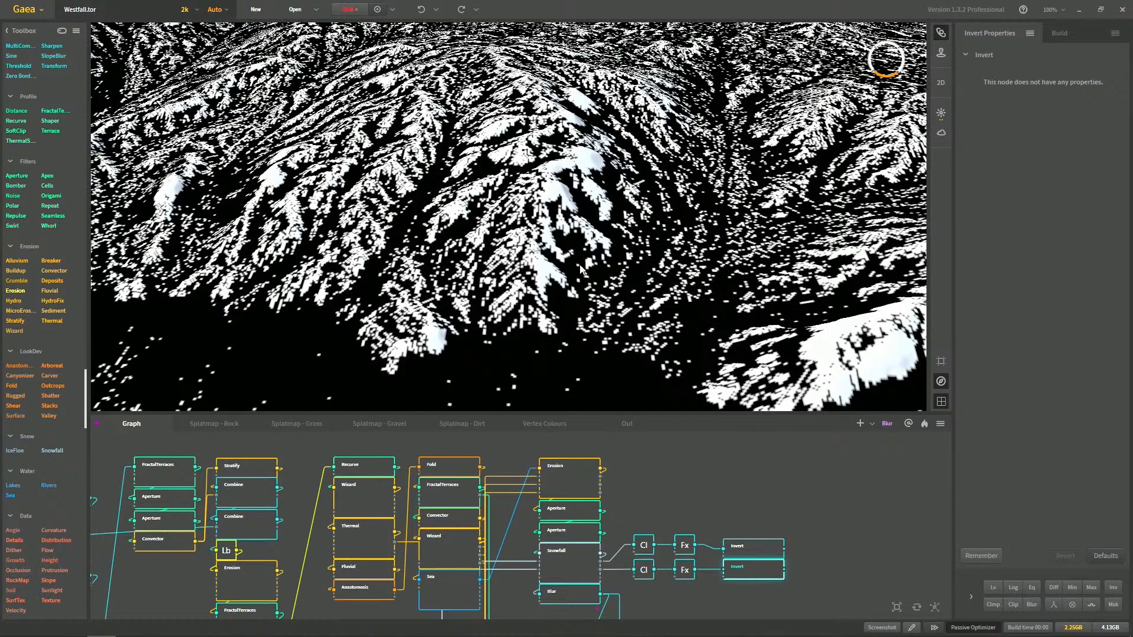
{"action": "left_click", "coordinate": [767, 555]}
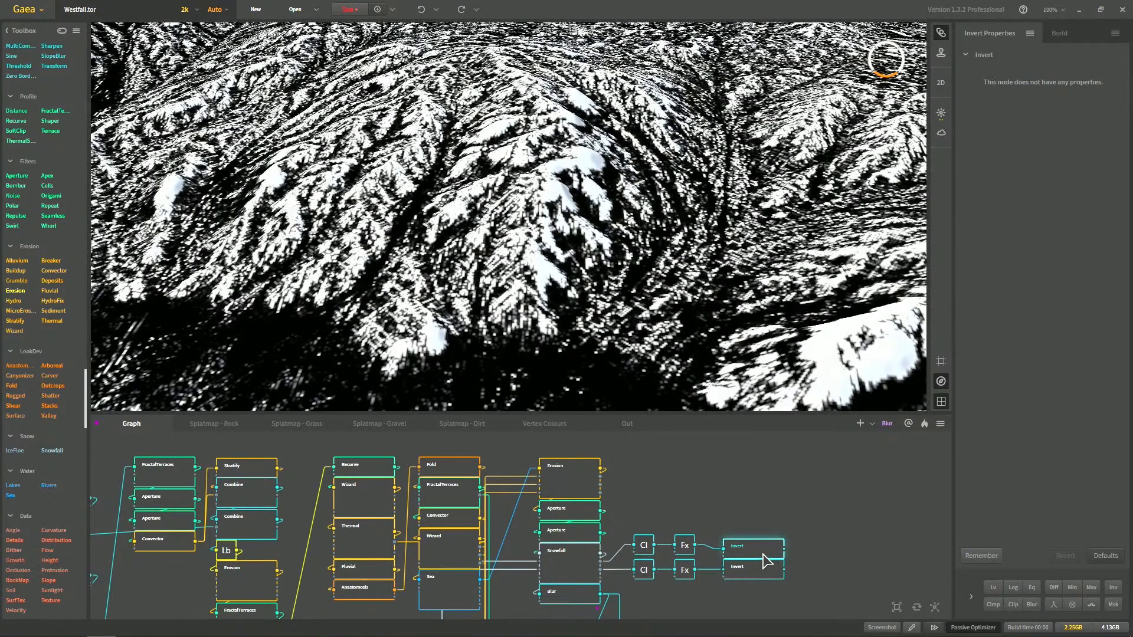
{"action": "left_click", "coordinate": [754, 570]}
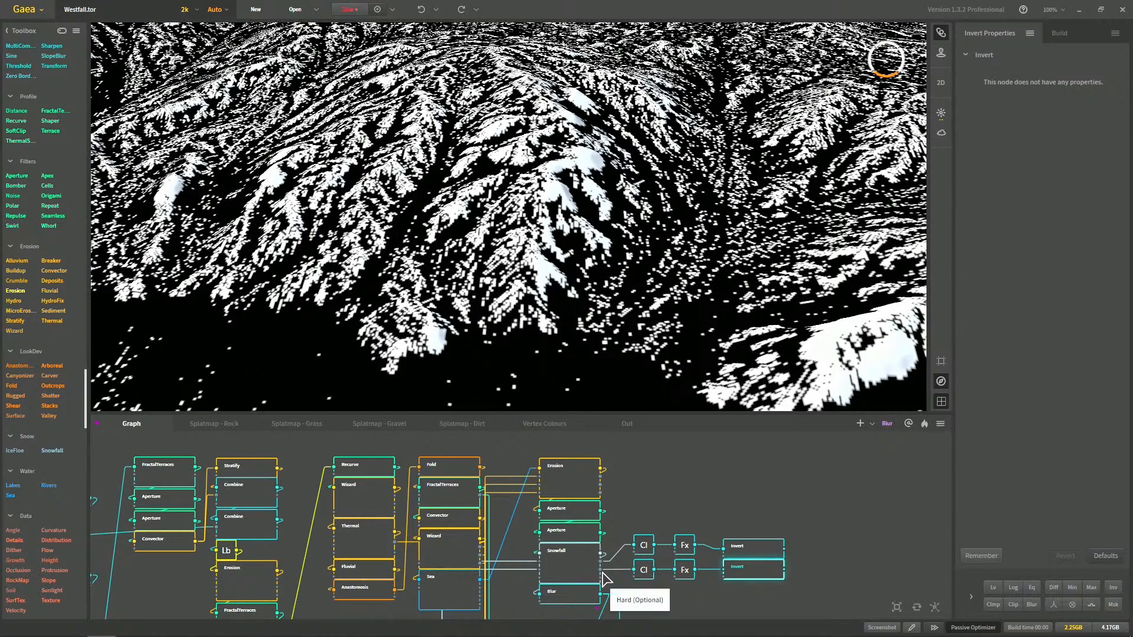
Add a Combine node fed by the upper Invert node's output
{"action": "left_click", "coordinate": [784, 557]}
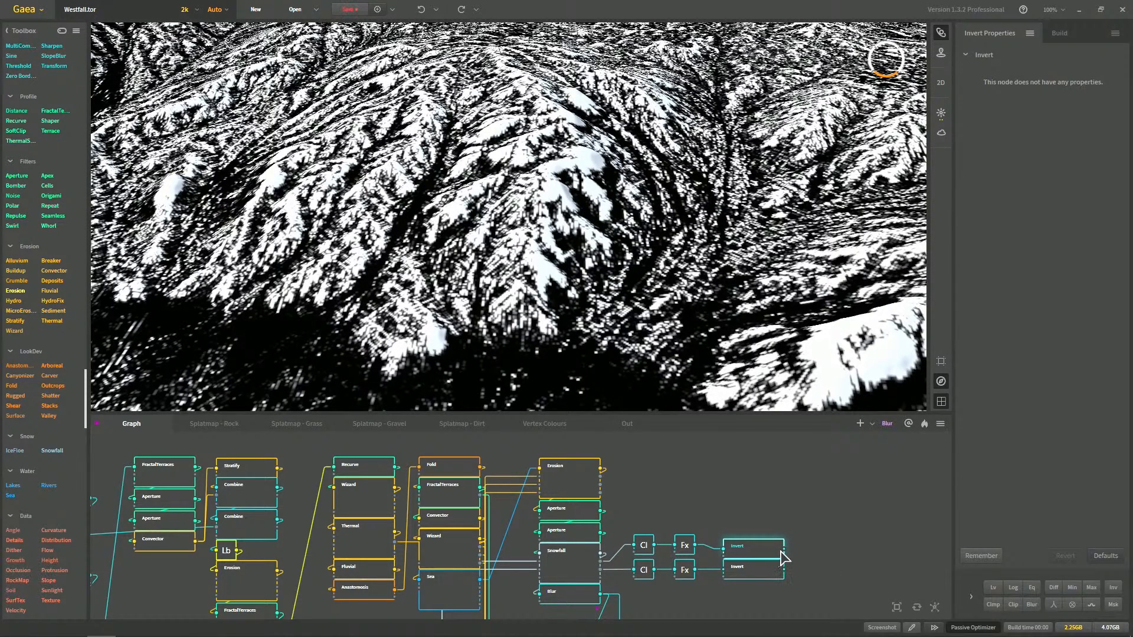
{"action": "right_click", "coordinate": [816, 513]}
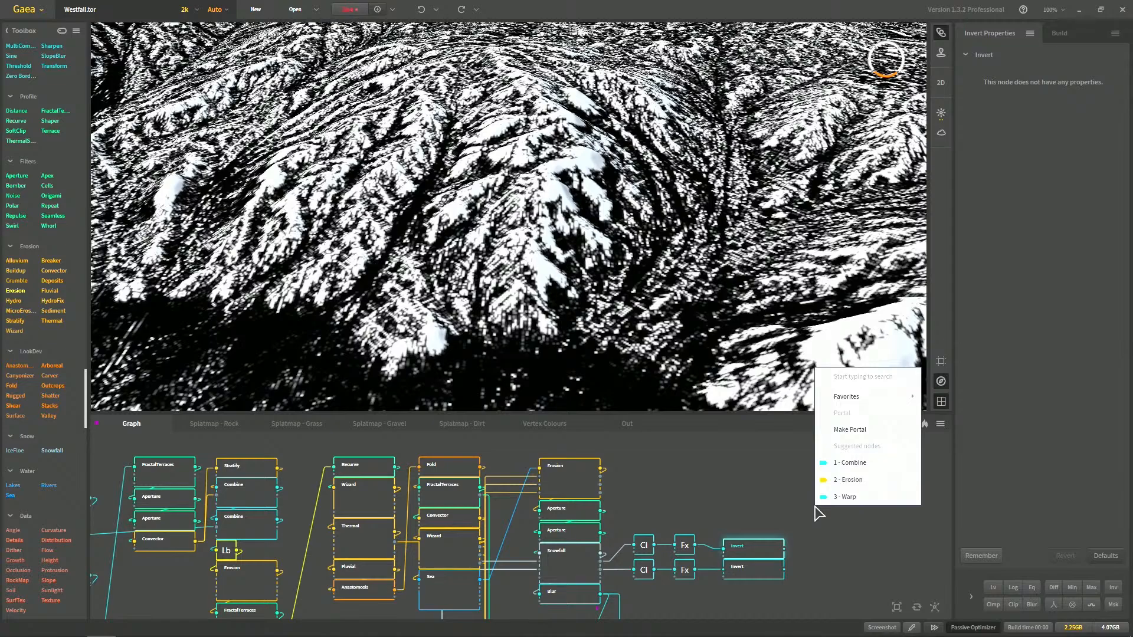
{"action": "type", "text": "combin"}
{"action": "key", "text": "Return"}
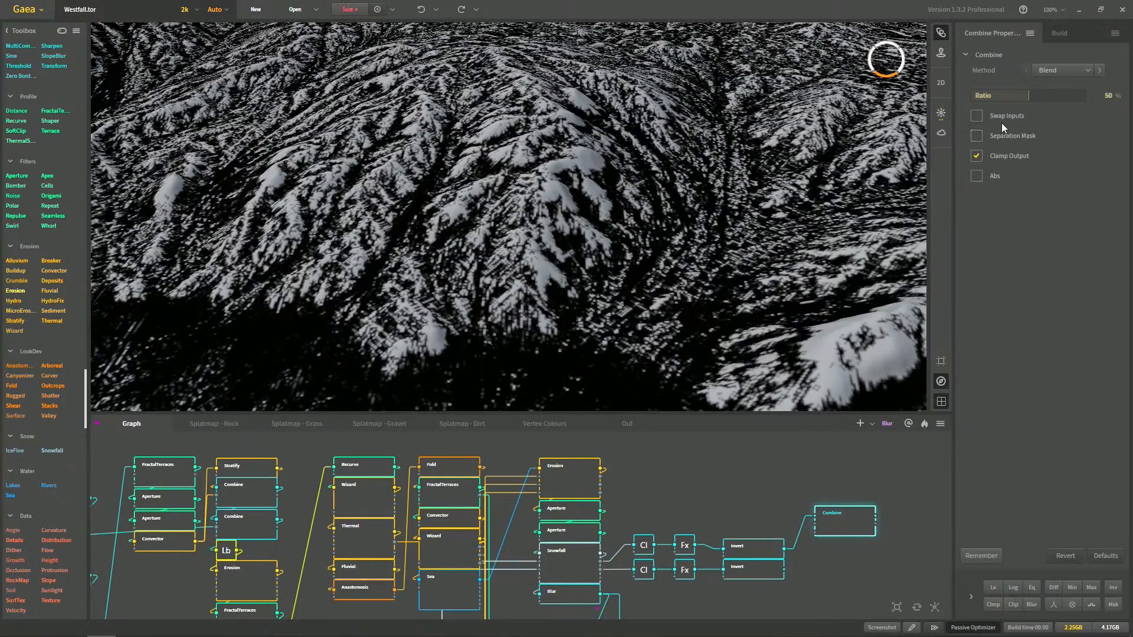
Set the Combine node's method to Subtract with a 100% ratio and connect the lower Invert node as its second input
{"action": "left_click", "coordinate": [1057, 71]}
{"action": "left_click", "coordinate": [1053, 126]}
{"action": "left_click_drag", "start_coordinate": [1028, 95], "coordinate": [1084, 96]}
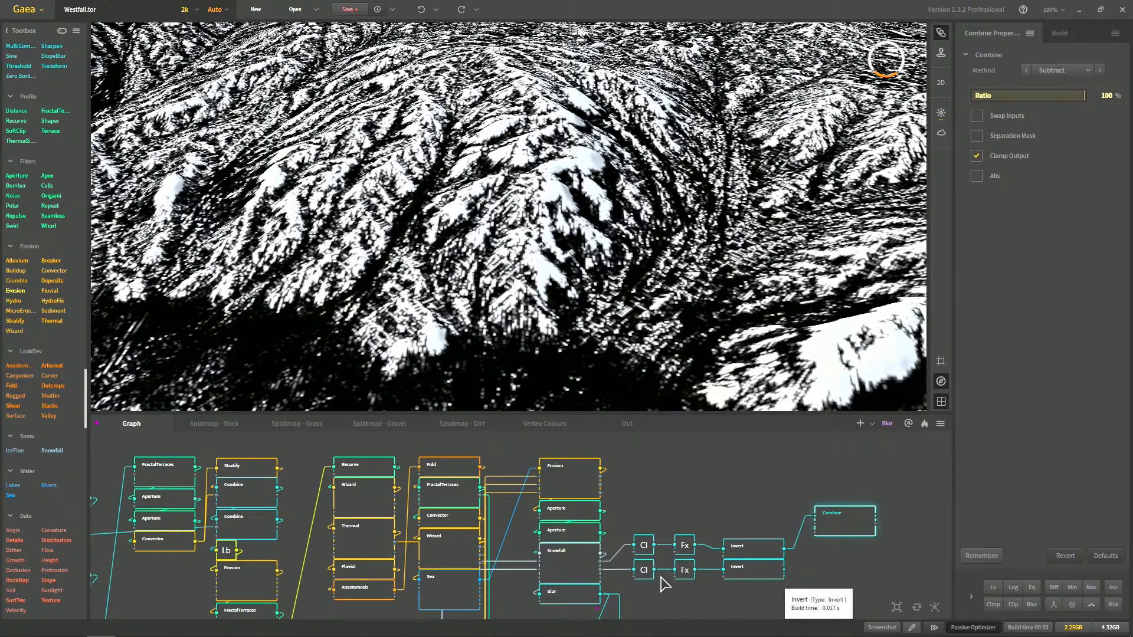
{"action": "left_click_drag", "start_coordinate": [783, 567], "coordinate": [817, 523]}
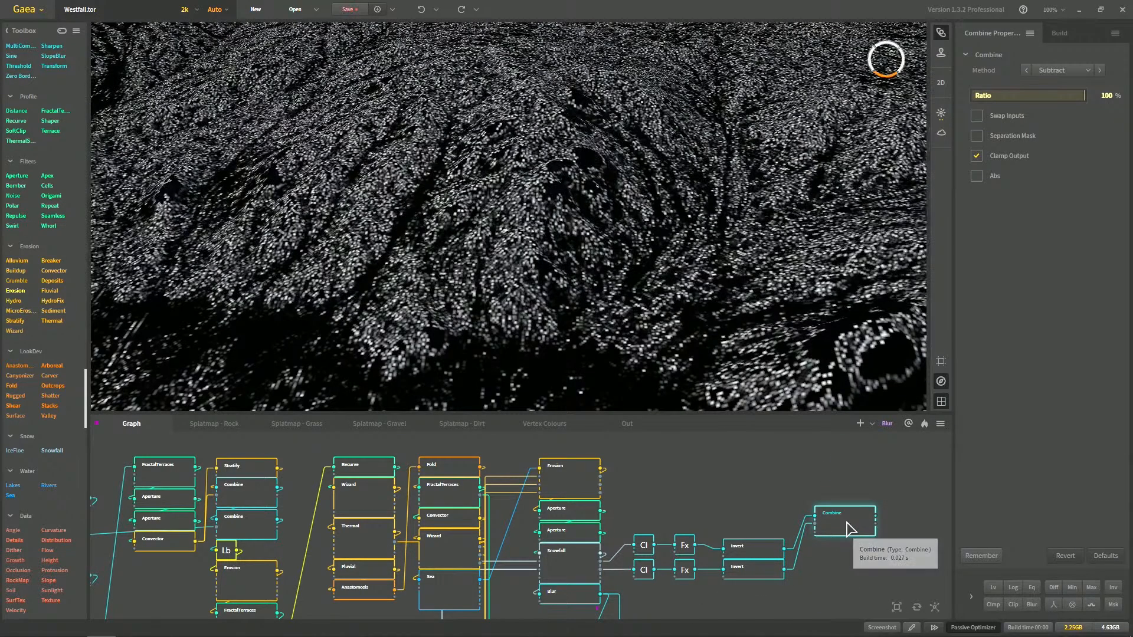
Compare the Combine node's subtracted mask with the upper Invert mask and the Blur node's terrain
{"action": "left_click_drag", "start_coordinate": [725, 238], "coordinate": [695, 265]}
{"action": "left_click_drag", "start_coordinate": [673, 303], "coordinate": [464, 255]}
{"action": "left_click", "coordinate": [747, 553]}
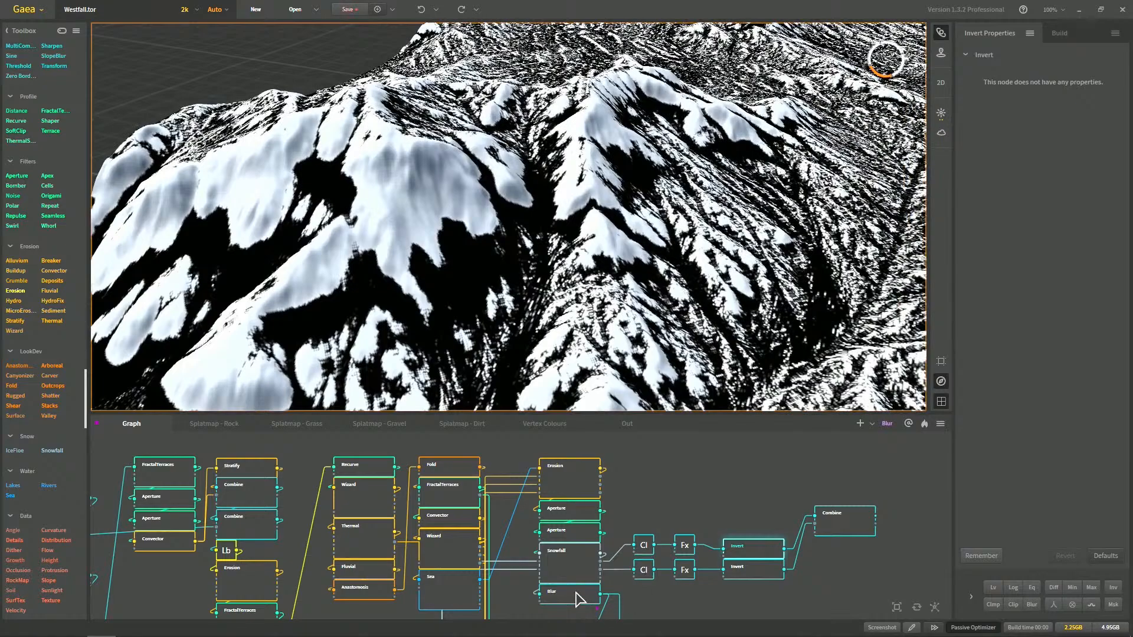
{"action": "left_click", "coordinate": [576, 595]}
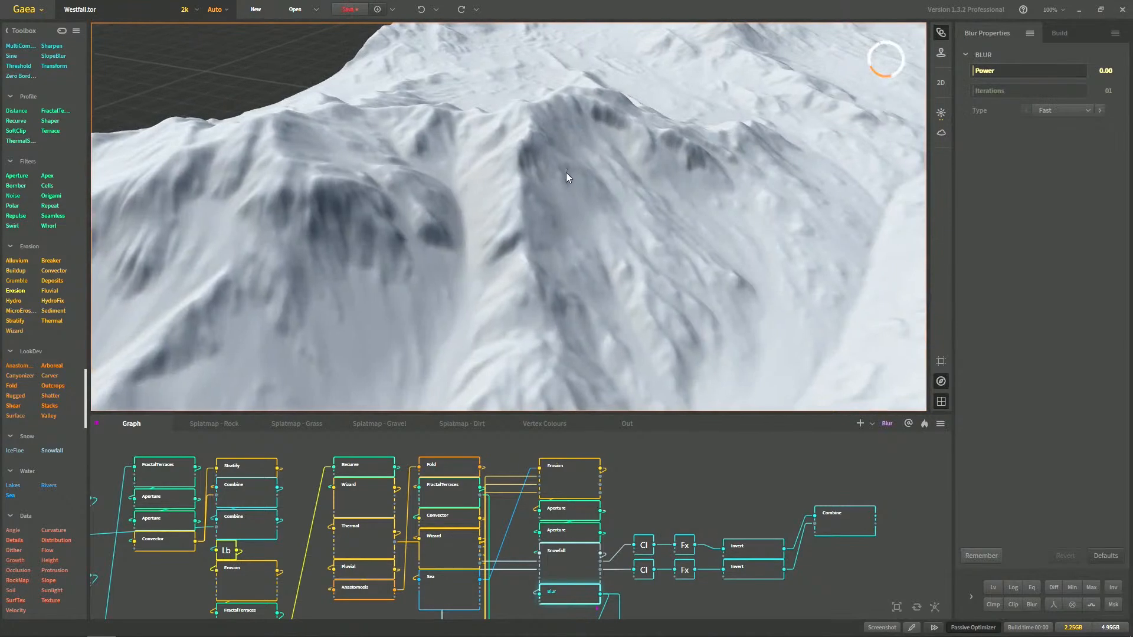
{"action": "left_click_drag", "start_coordinate": [565, 173], "coordinate": [446, 87]}
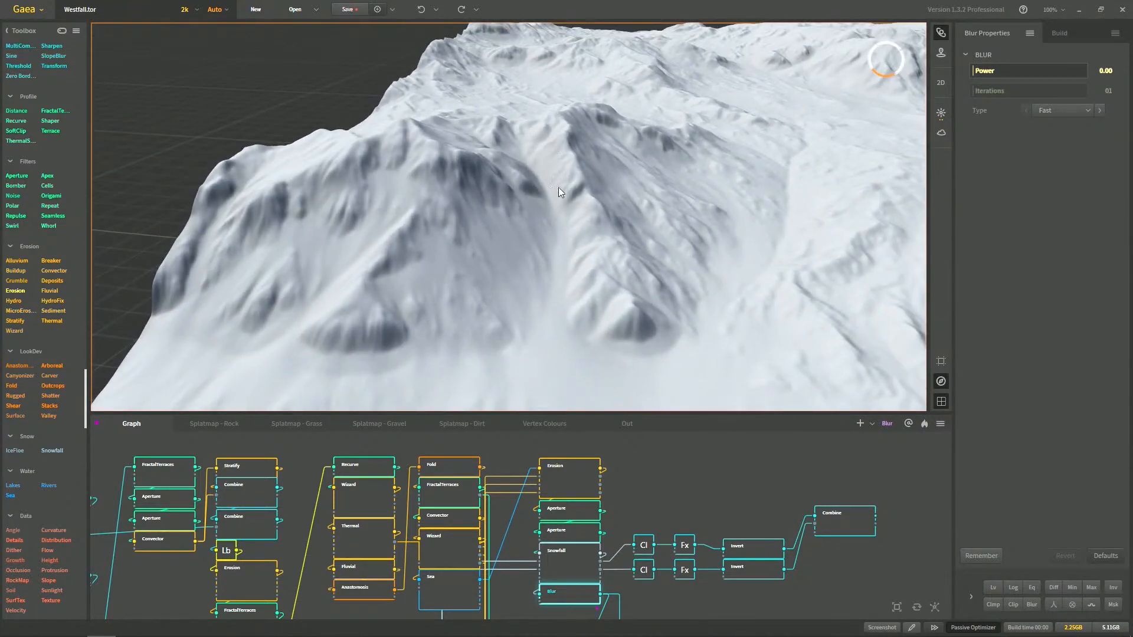
{"action": "left_click", "coordinate": [831, 524]}
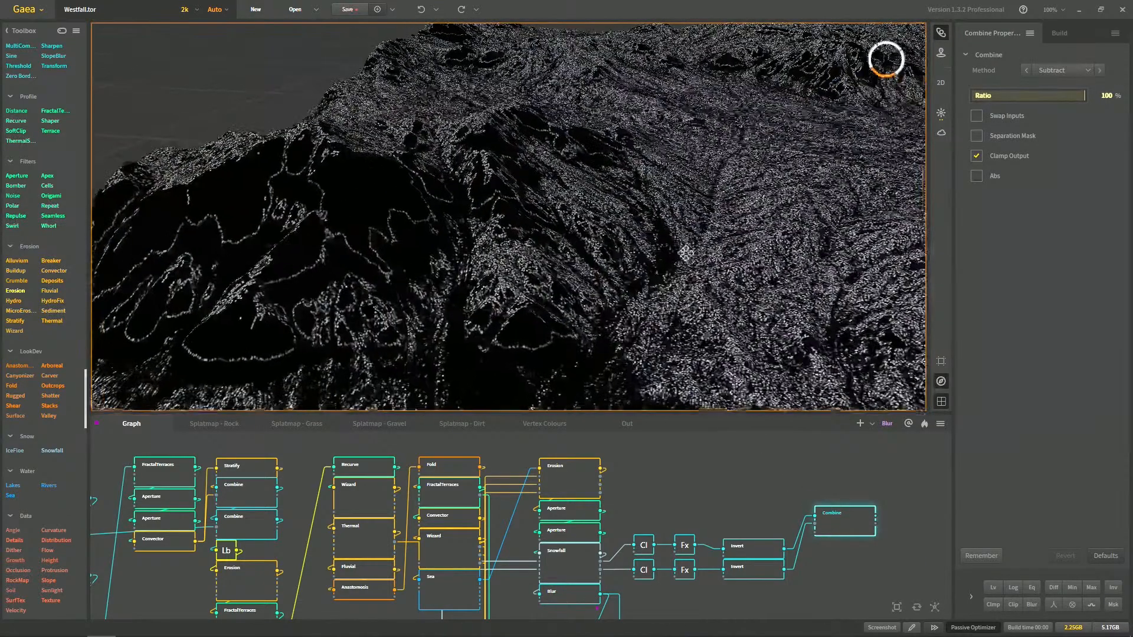
Compare the two Invert masks with the subtracted Combine result and examine it across the whole terrain
{"action": "left_click", "coordinate": [768, 552]}
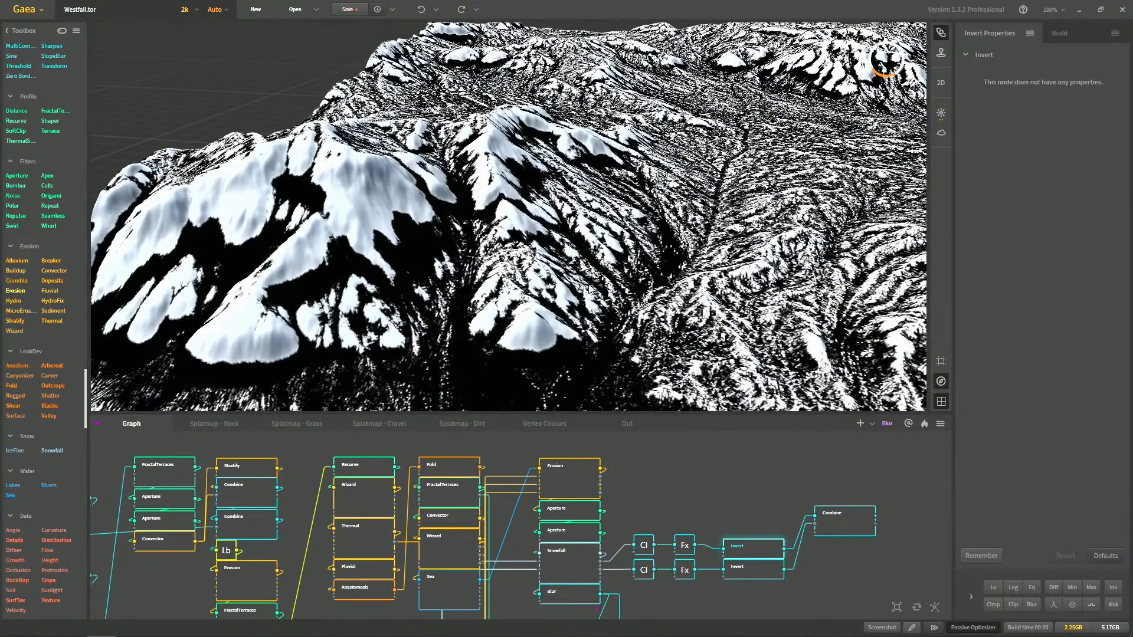
{"action": "left_click", "coordinate": [754, 574]}
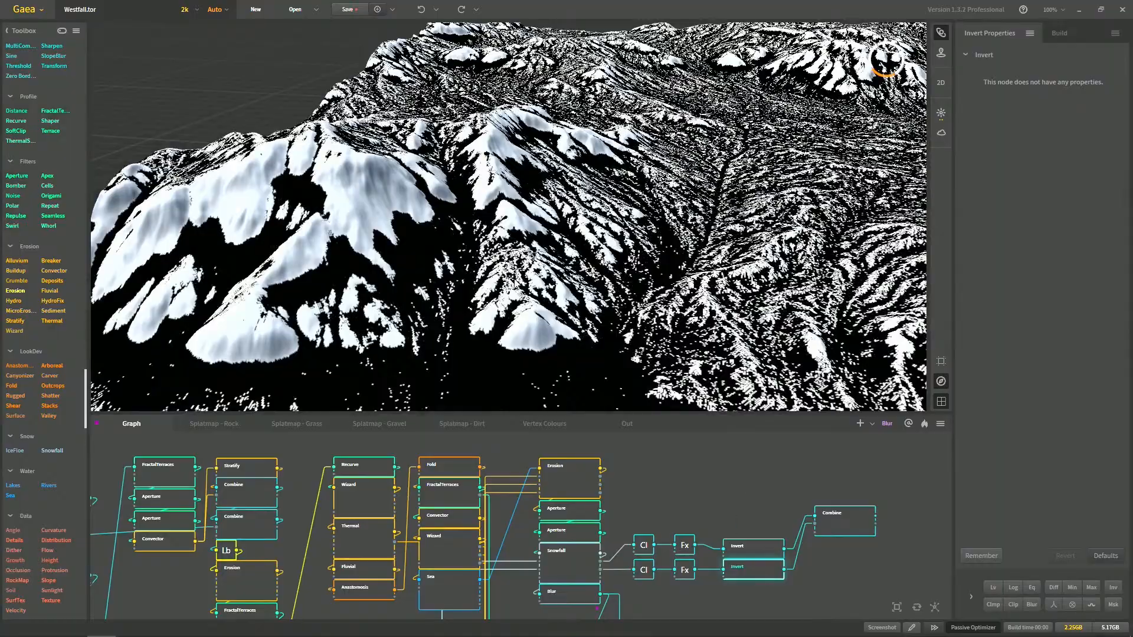
{"action": "left_click", "coordinate": [837, 527]}
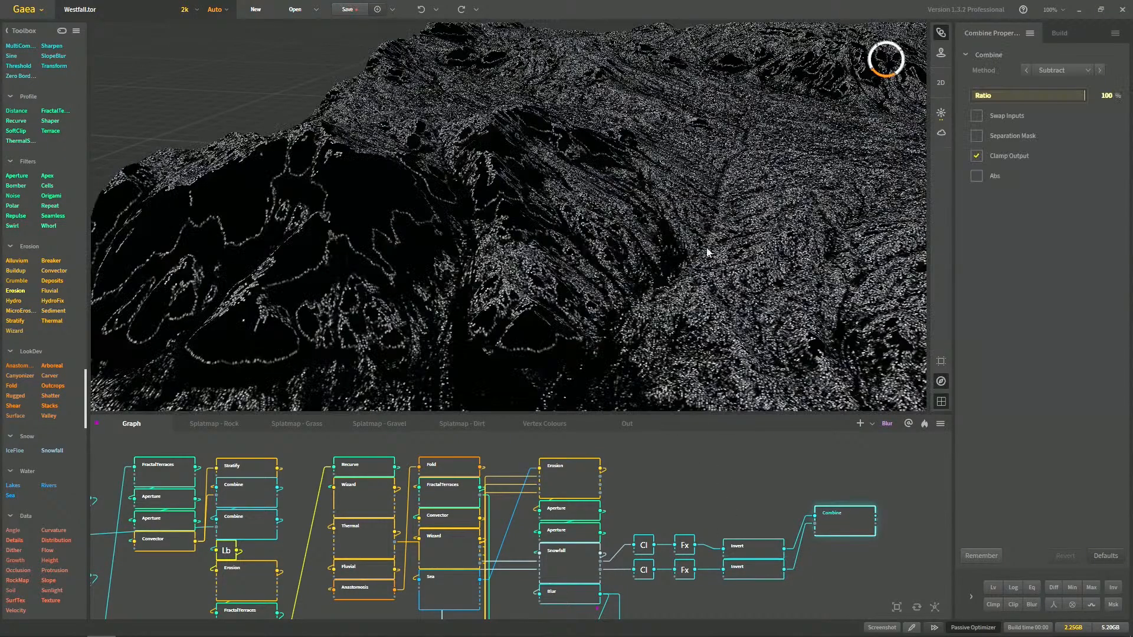
{"action": "left_click_drag", "start_coordinate": [649, 202], "coordinate": [590, 241]}
{"action": "scroll", "coordinate": [561, 215], "scroll_direction": "down", "scroll_amount": 5}
{"action": "scroll", "coordinate": [561, 214], "scroll_direction": "up", "scroll_amount": 2}
{"action": "left_click_drag", "start_coordinate": [746, 396], "coordinate": [662, 356]}
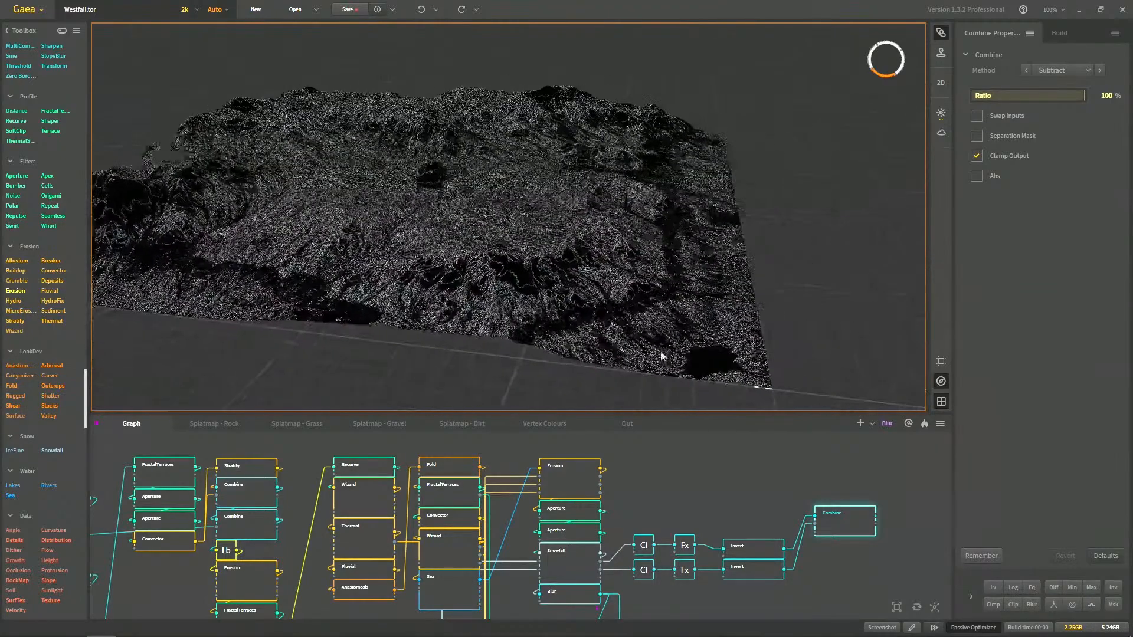
Place the Combine node beside the two Invert nodes and add a Route node fed by its output
{"action": "left_click_drag", "start_coordinate": [827, 519], "coordinate": [834, 562]}
{"action": "middle_click_drag", "start_coordinate": [837, 521], "coordinate": [679, 485]}
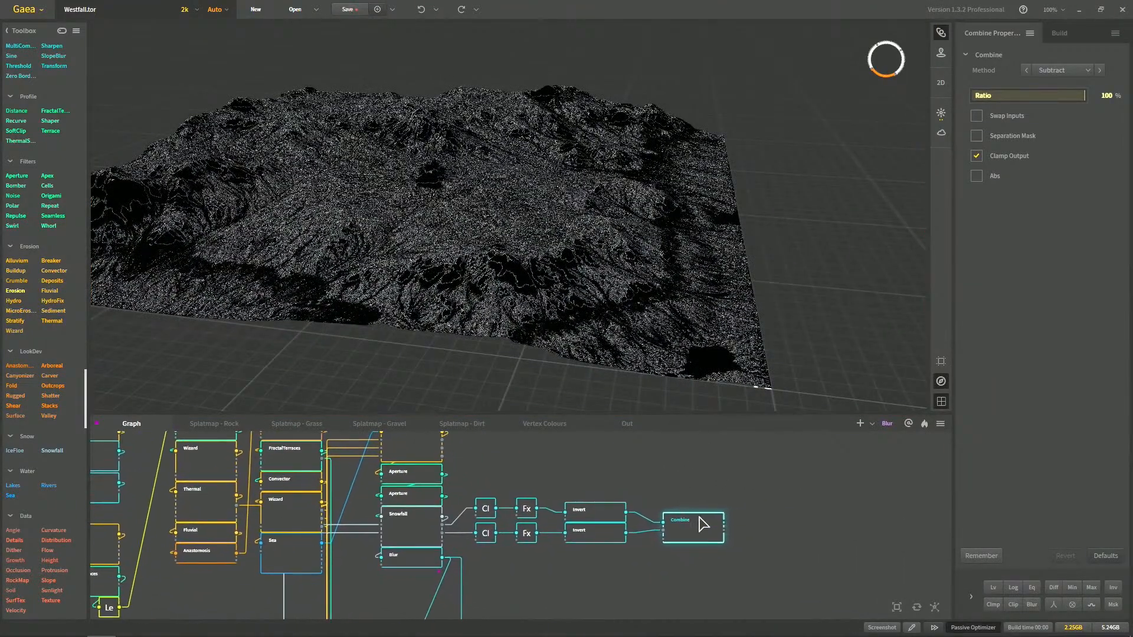
{"action": "left_click_drag", "start_coordinate": [717, 534], "coordinate": [695, 527]}
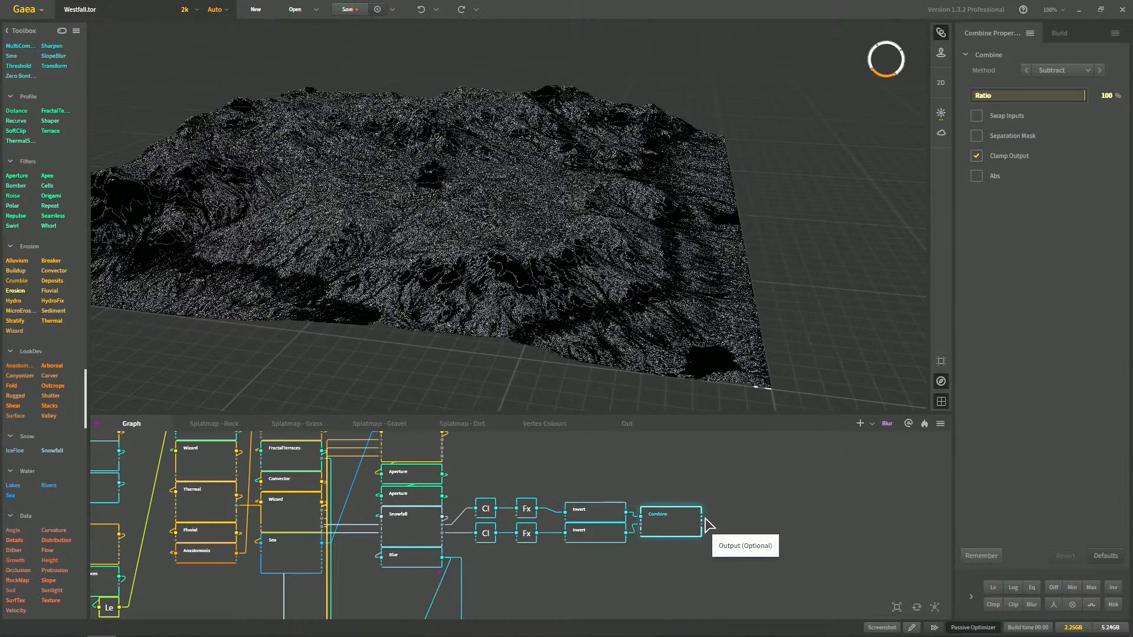
{"action": "right_click", "coordinate": [788, 514]}
{"action": "type", "text": "route"}
{"action": "key", "text": "Return"}
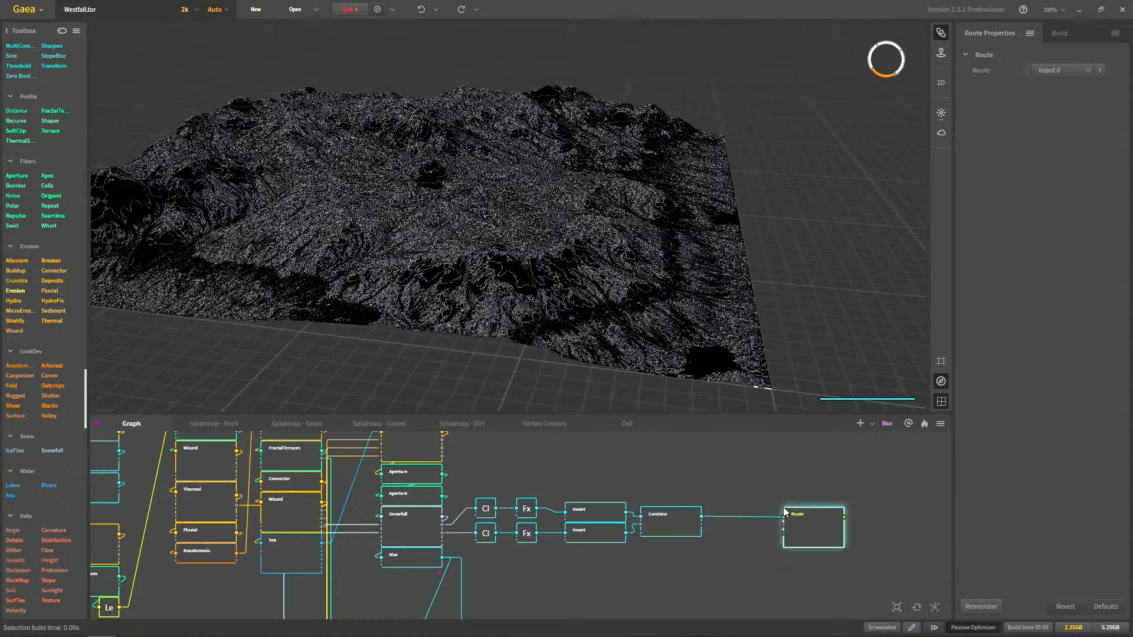
{"action": "left_click_drag", "start_coordinate": [818, 537], "coordinate": [754, 529]}
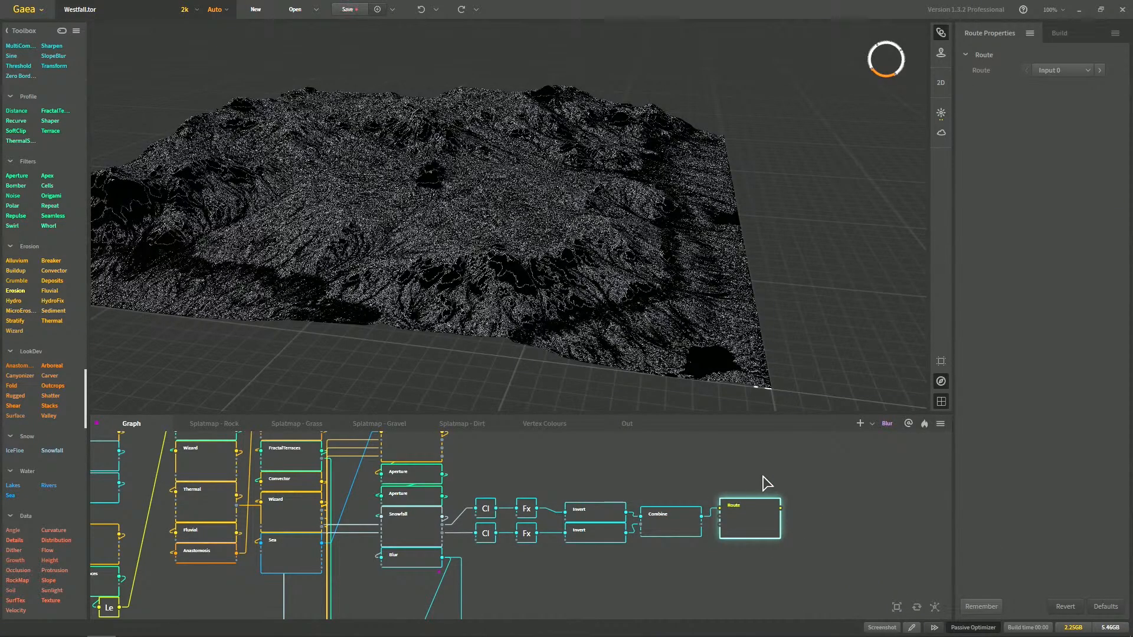
Make a portal from the output of the Route node that follows the Combine node
{"action": "scroll", "coordinate": [762, 476], "scroll_direction": "up", "scroll_amount": 7}
{"action": "scroll", "coordinate": [737, 491], "scroll_direction": "down", "scroll_amount": 4}
{"action": "middle_click_drag", "start_coordinate": [542, 515], "coordinate": [557, 491]}
{"action": "scroll", "coordinate": [557, 491], "scroll_direction": "down", "scroll_amount": 1}
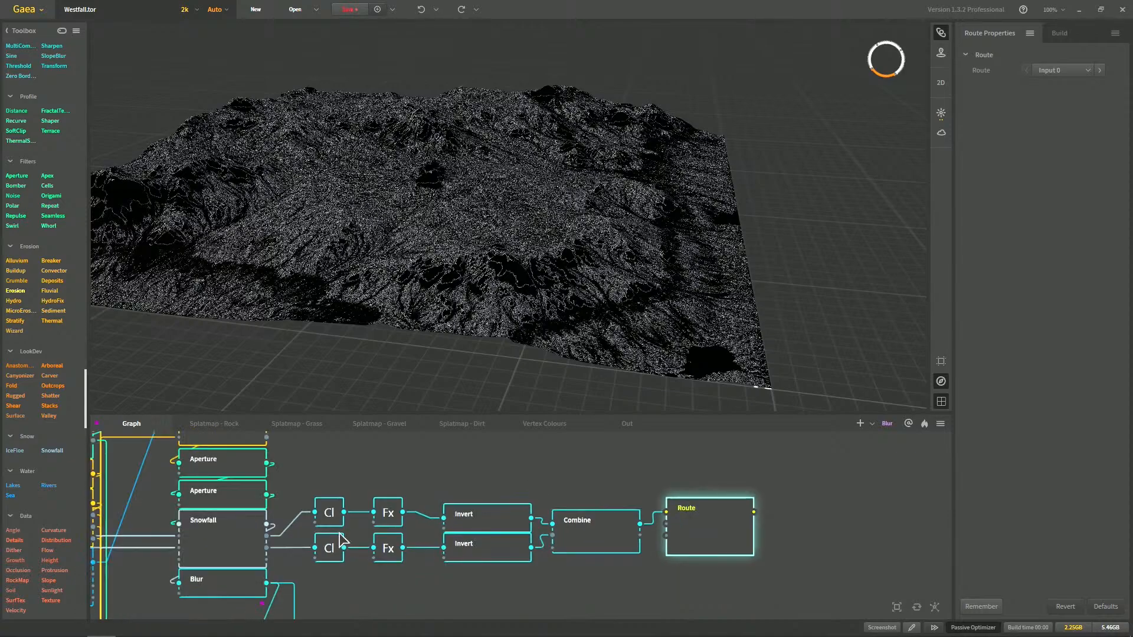
{"action": "left_click_drag", "start_coordinate": [753, 512], "coordinate": [792, 520]}
{"action": "left_click", "coordinate": [828, 403]}
Add a Route node in the Splatmap - Rock graph and feed its input from the Route portal
{"action": "left_click", "coordinate": [227, 428]}
{"action": "right_click", "coordinate": [263, 479]}
{"action": "key", "text": "Tab"}
{"action": "type", "text": "route"}
{"action": "key", "text": "Return"}
{"action": "left_click_drag", "start_coordinate": [263, 493], "coordinate": [217, 484]}
{"action": "mouse_move", "coordinate": [295, 537]}
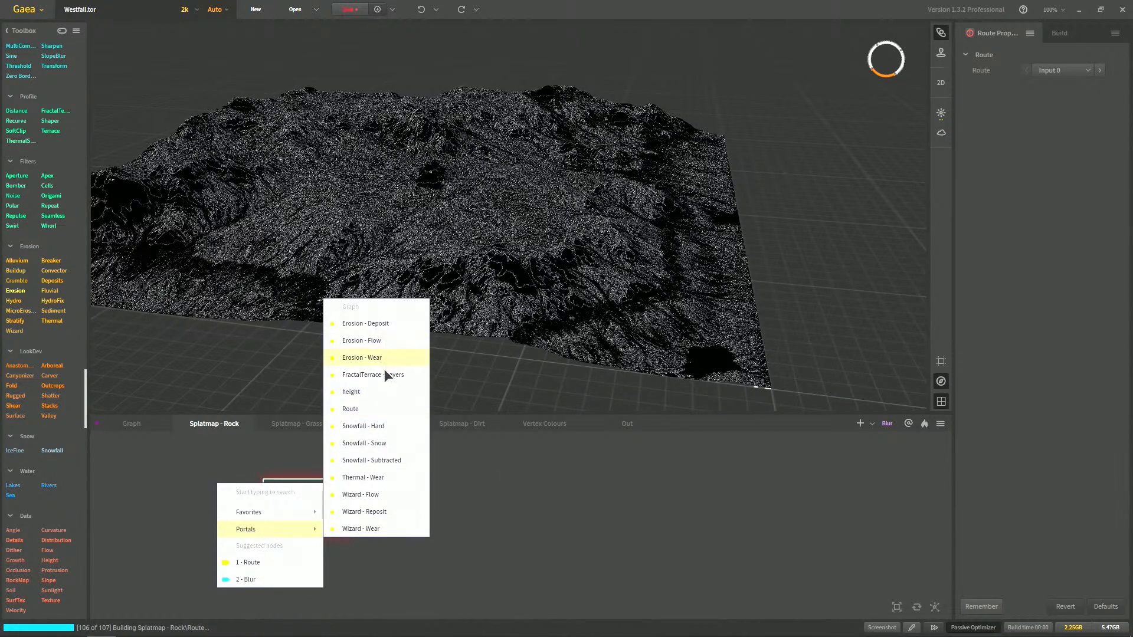
{"action": "left_click", "coordinate": [378, 400]}
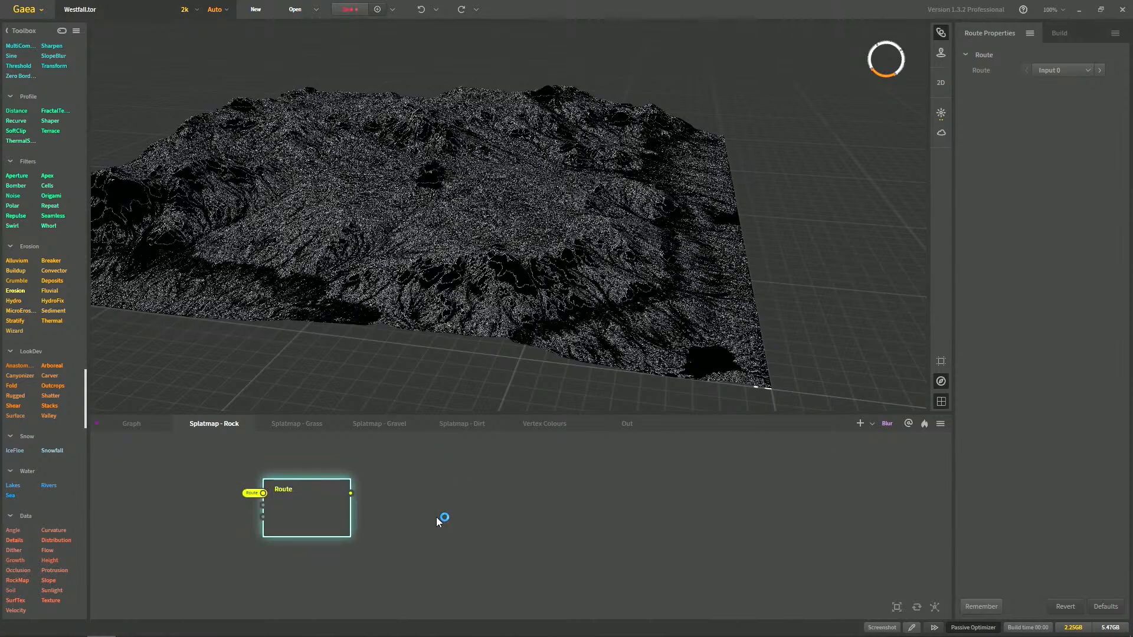
{"action": "left_click", "coordinate": [177, 423]}
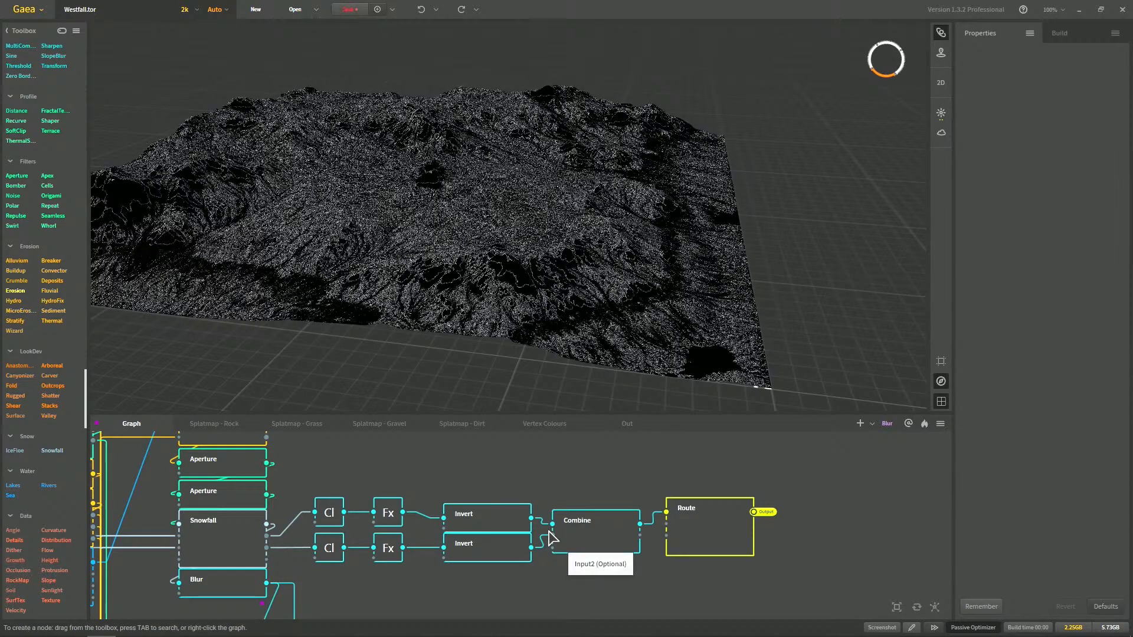
{"action": "left_click_drag", "start_coordinate": [312, 484], "coordinate": [352, 575]}
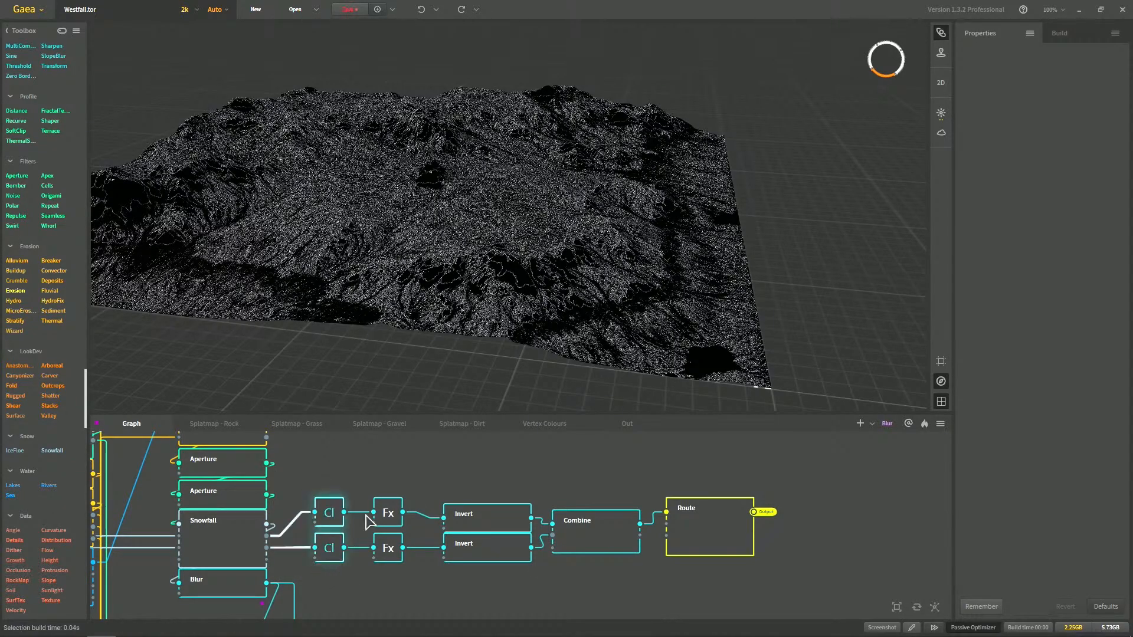
{"action": "left_click", "coordinate": [378, 467]}
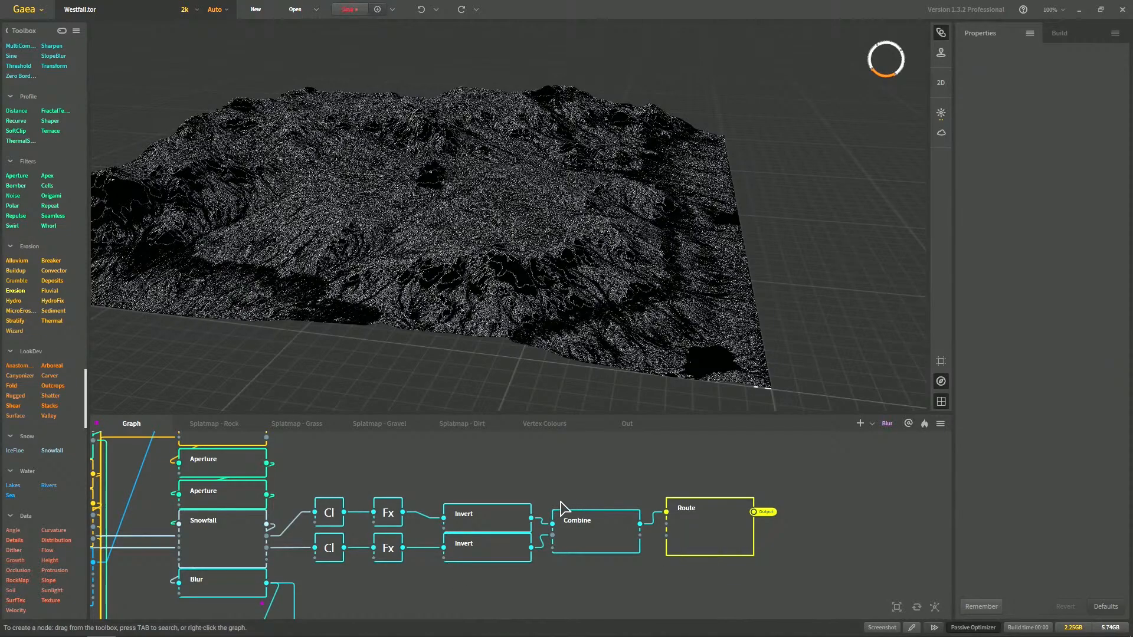
{"action": "left_click", "coordinate": [245, 423]}
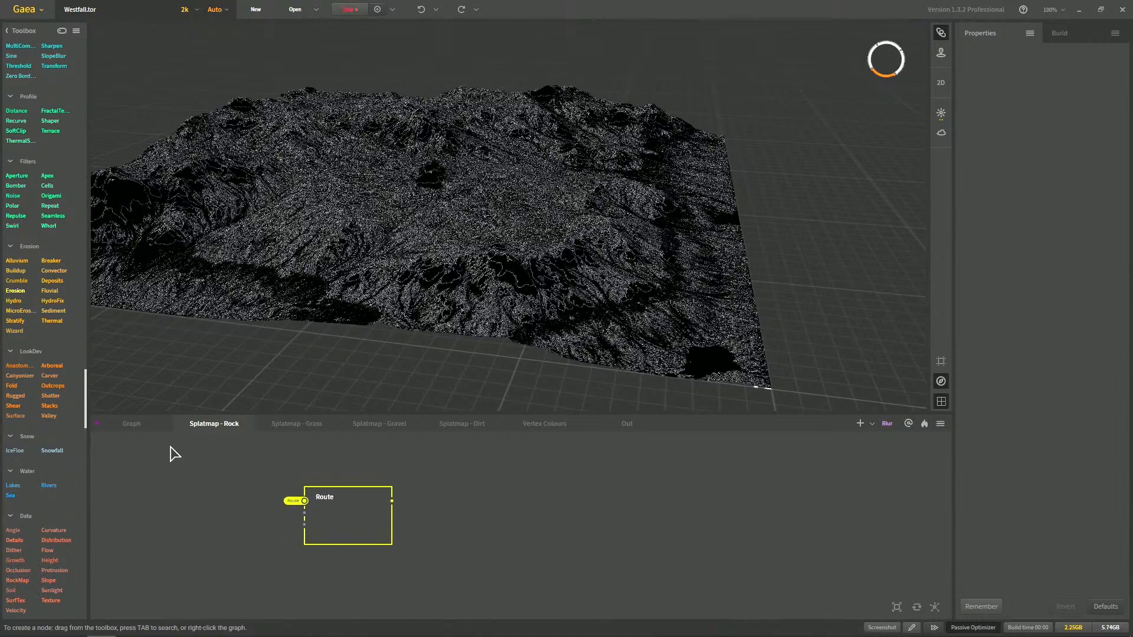
Rename the main graph's Route node to "Snowfall - Snow_sub_Hard"
{"action": "left_click", "coordinate": [144, 425]}
{"action": "left_click", "coordinate": [676, 533]}
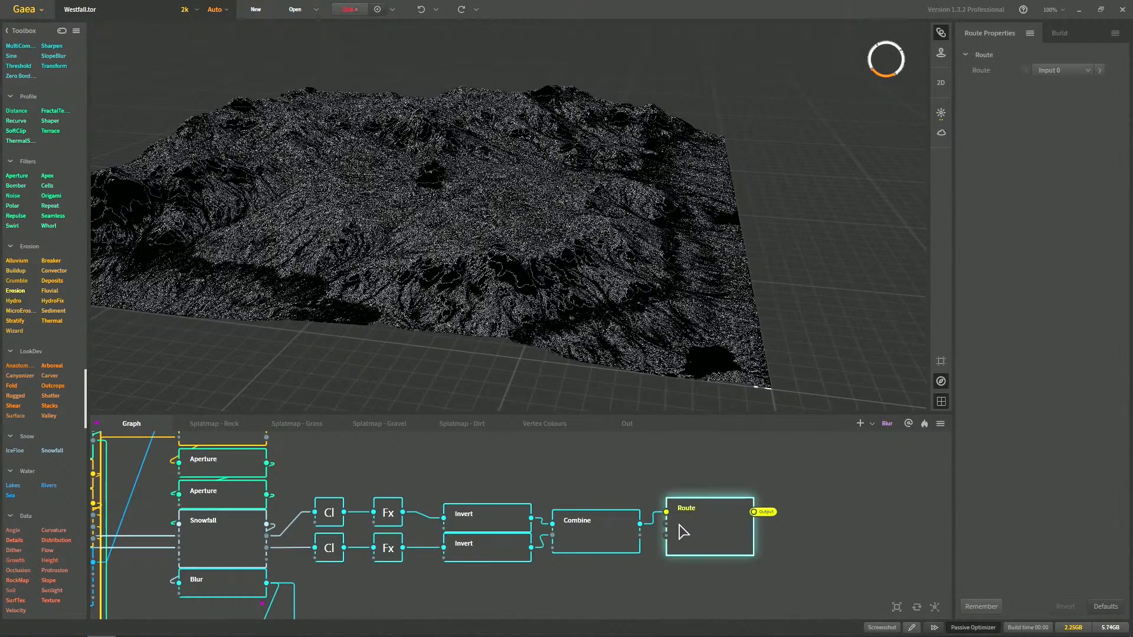
{"action": "key", "text": "F2"}
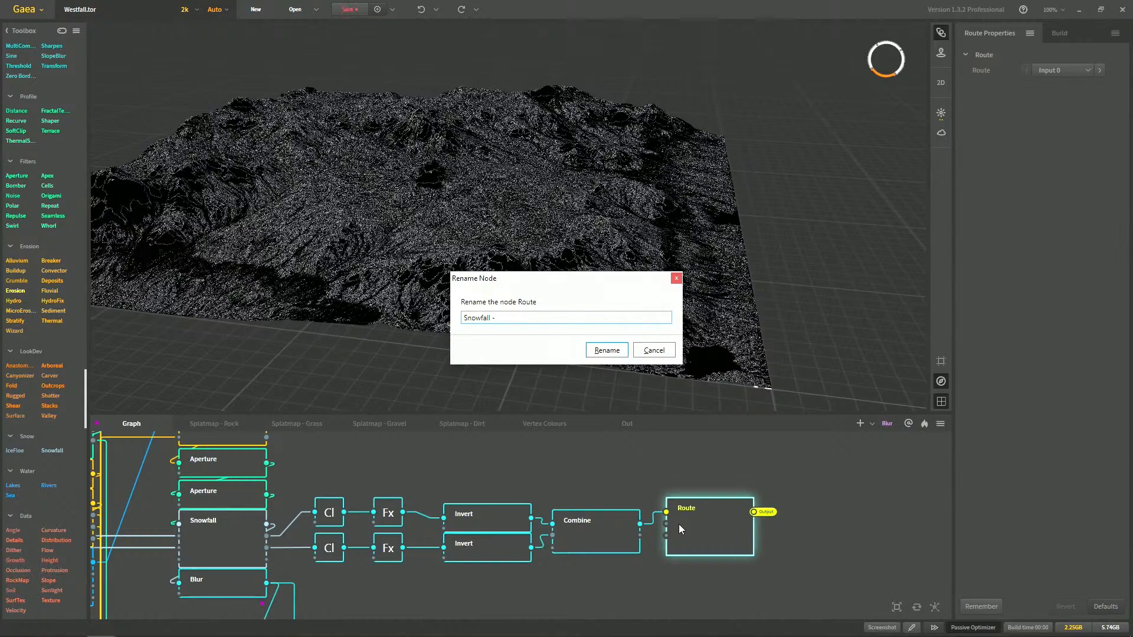
{"action": "type", "text": "Snowfall - Hard"}
{"action": "type", "text": "Sub_Hard"}
{"action": "left_click", "coordinate": [607, 350]}
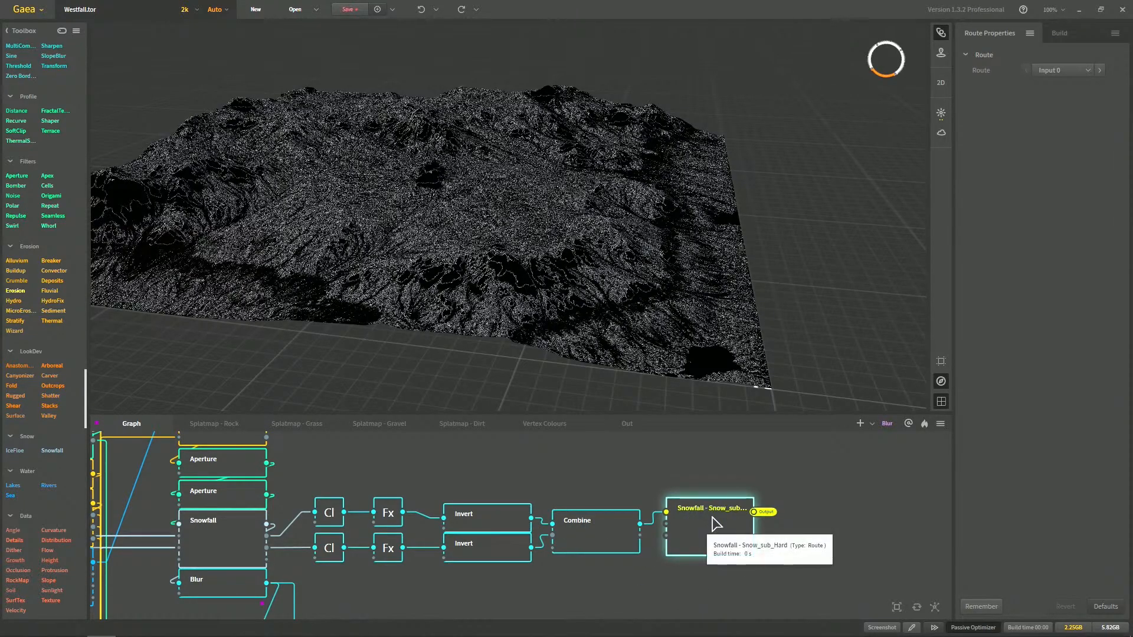
Add two unconnected Route nodes to the main graph and make a portal from each one's output
{"action": "middle_click_drag", "start_coordinate": [715, 523], "coordinate": [544, 526]}
{"action": "key", "text": "Tab"}
{"action": "type", "text": "r"}
{"action": "key", "text": "ctrl+1"}
{"action": "key", "text": "Tab"}
{"action": "type", "text": "rou"}
{"action": "key", "text": "Return"}
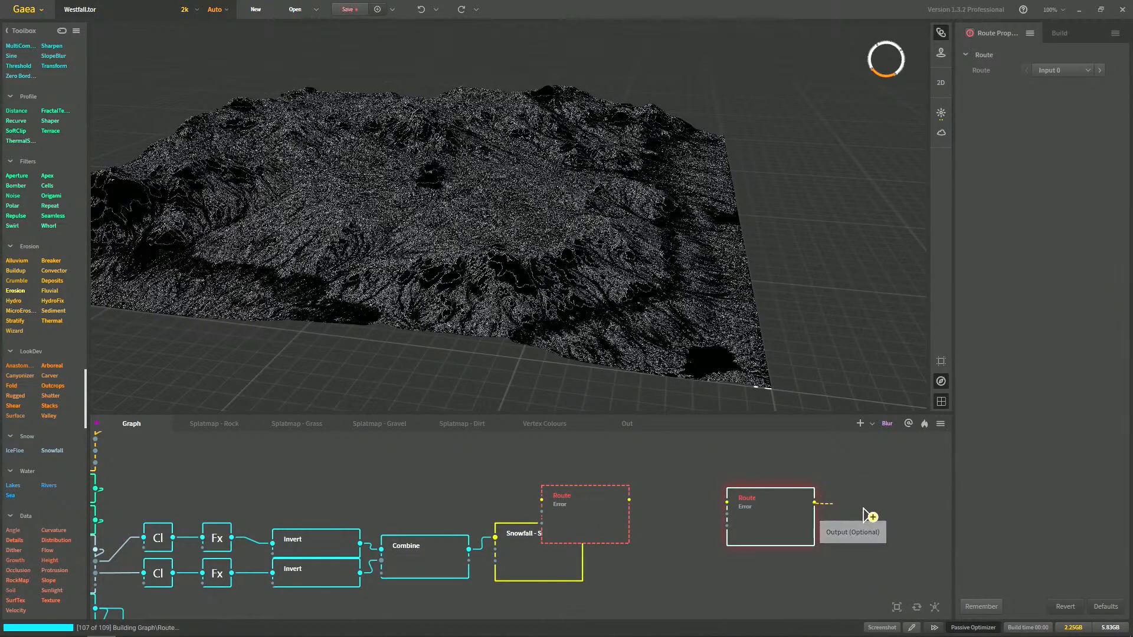
{"action": "key", "text": "Tab"}
{"action": "left_click", "coordinate": [688, 471]}
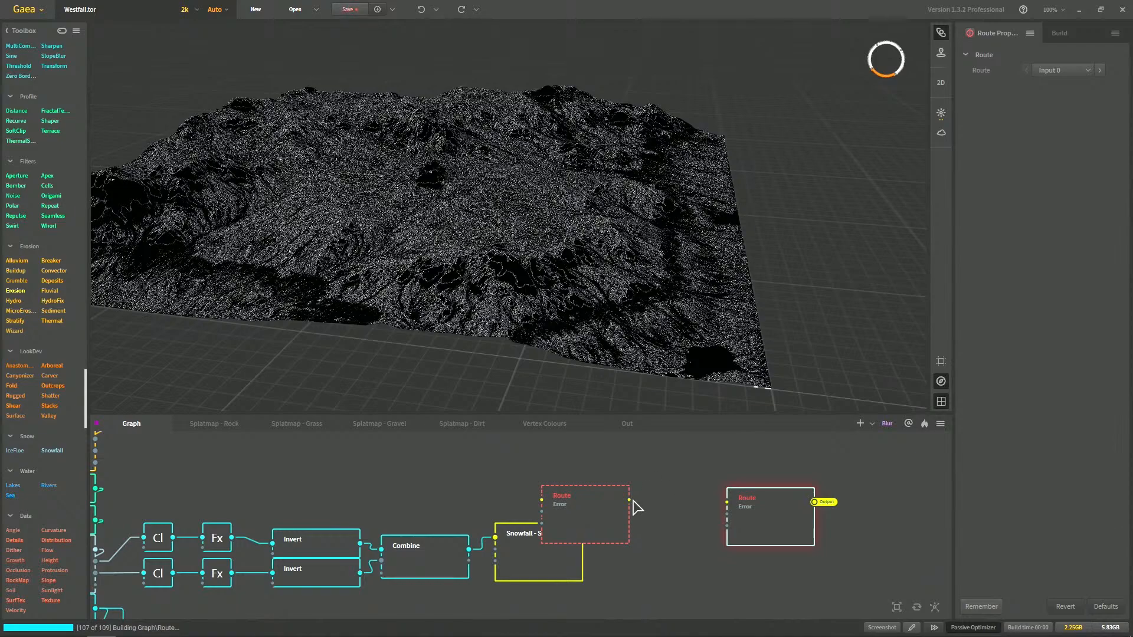
{"action": "left_click_drag", "start_coordinate": [630, 501], "coordinate": [672, 496]}
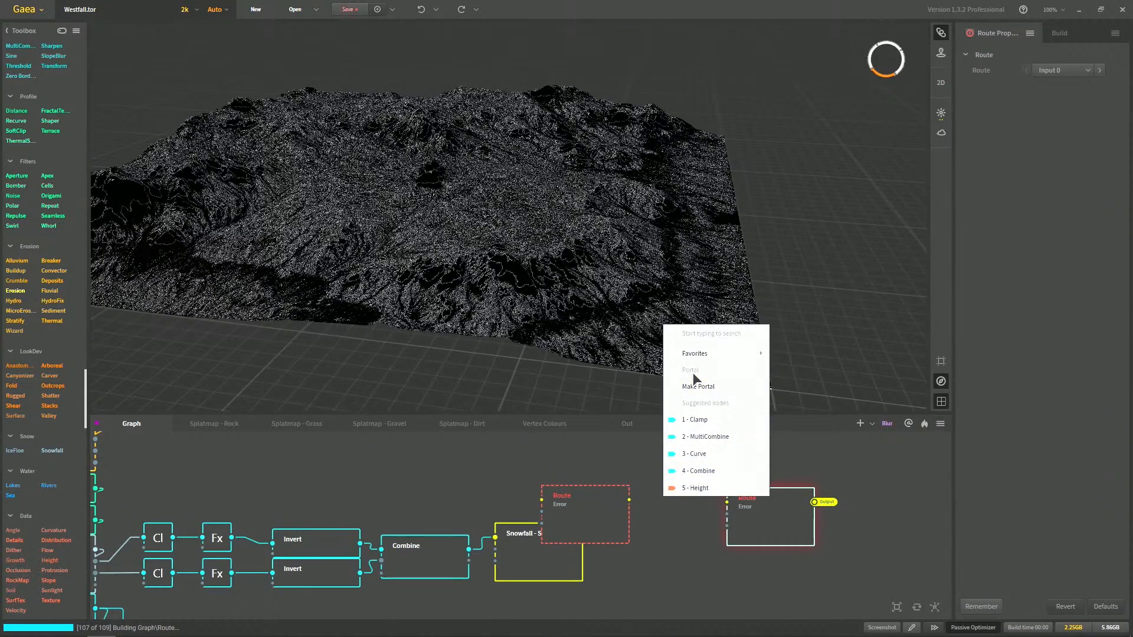
Add a test Clamp node below the spare Route nodes and look through the available portals for an input
{"action": "right_click", "coordinate": [664, 581]}
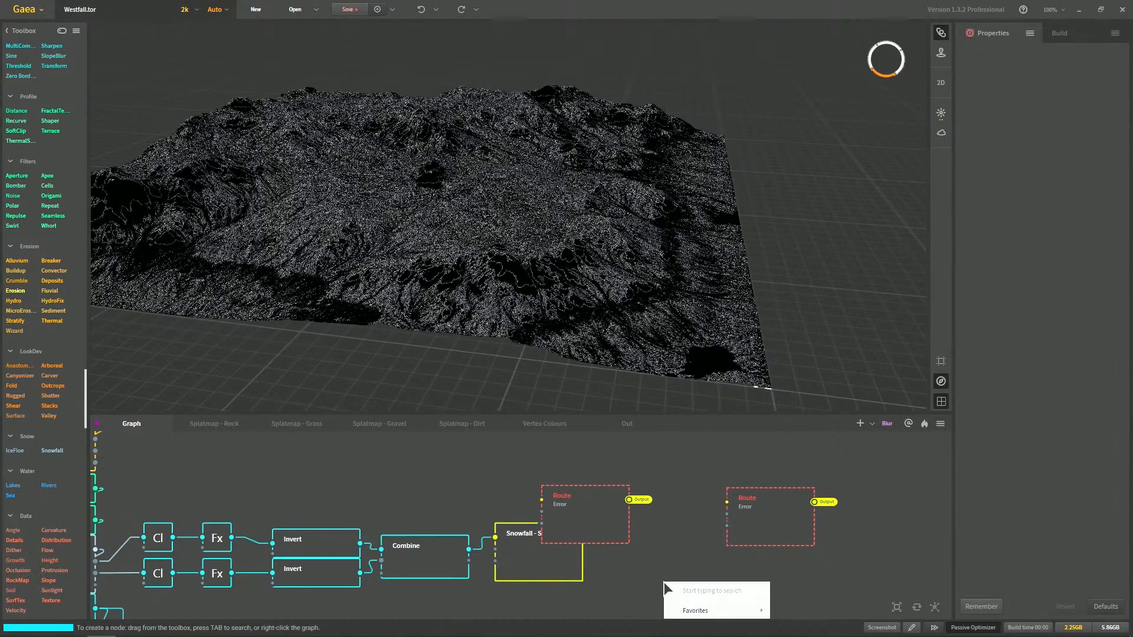
{"action": "type", "text": "clamp"}
{"action": "key", "text": "Return"}
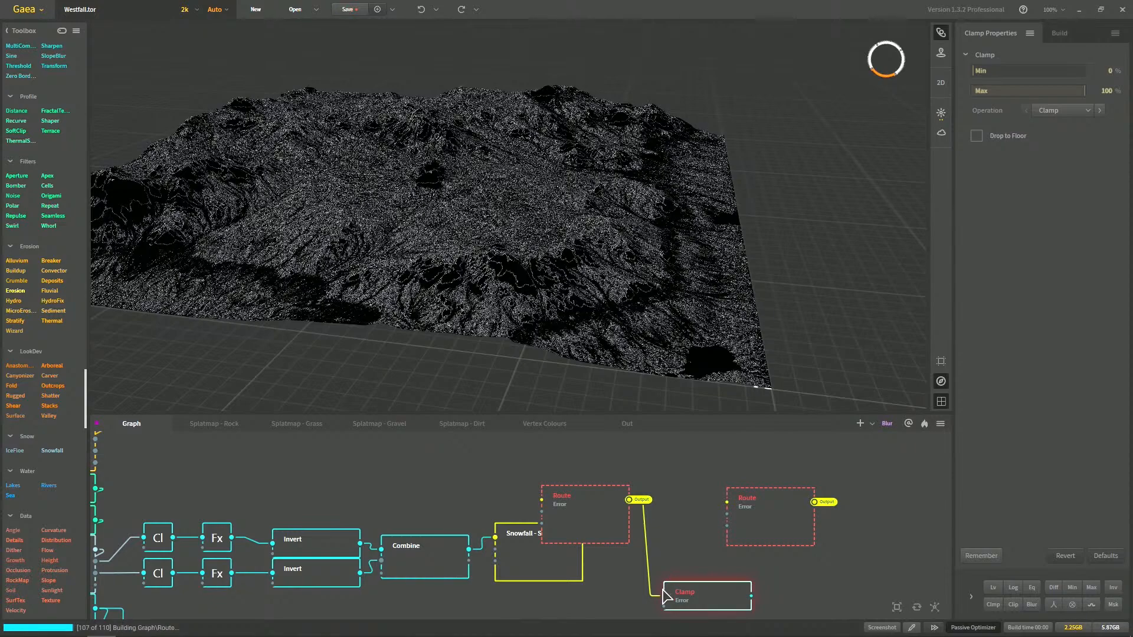
{"action": "right_click", "coordinate": [632, 604]}
{"action": "mouse_move", "coordinate": [643, 535]}
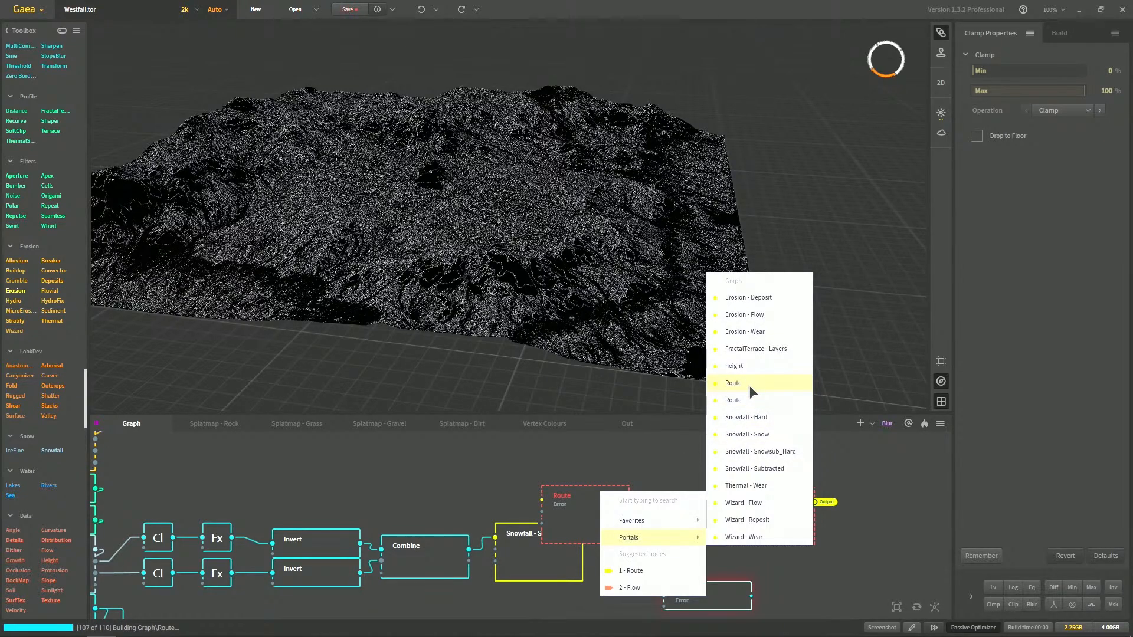
Delete the test Clamp node and both spare Route nodes
{"action": "left_click", "coordinate": [948, 564]}
{"action": "left_click", "coordinate": [727, 605]}
{"action": "key", "text": "Delete"}
{"action": "left_click_drag", "start_coordinate": [633, 562], "coordinate": [767, 501]}
{"action": "key", "text": "Delete"}
{"action": "left_click", "coordinate": [607, 533]}
{"action": "key", "text": "Delete"}
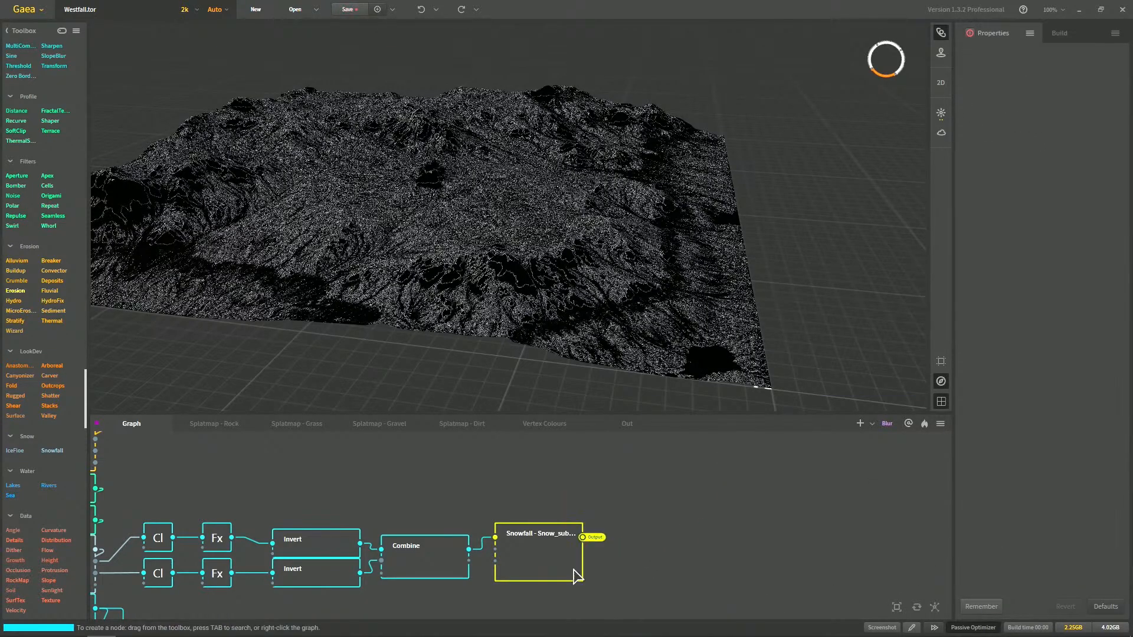
Add a Clamp node fed by the Erosion node's output just above Deposit
{"action": "left_click", "coordinate": [576, 575]}
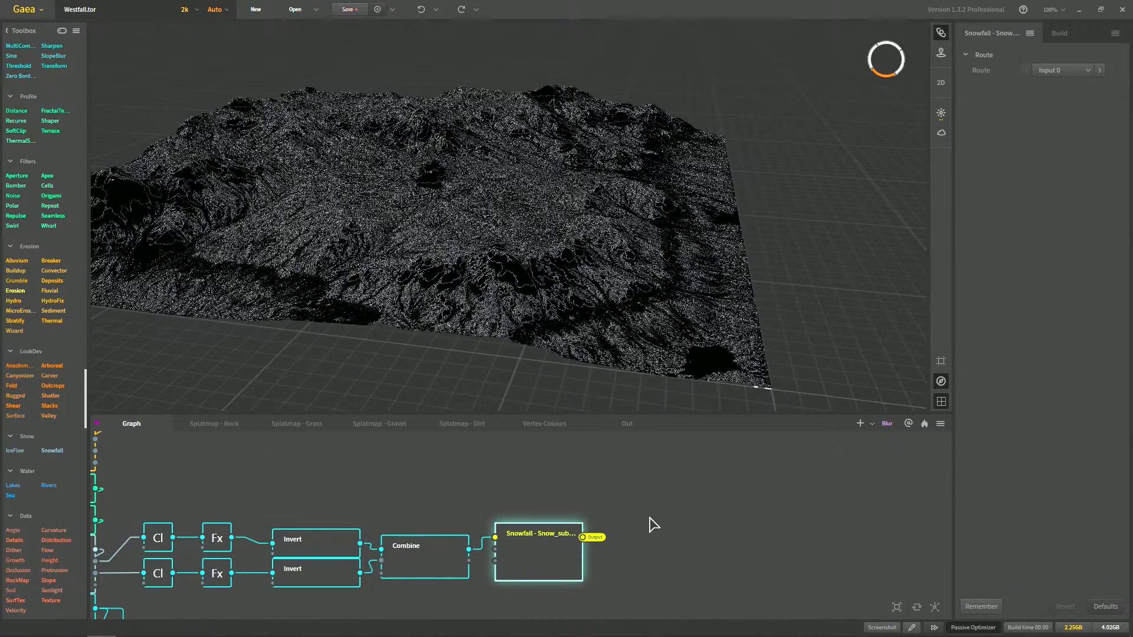
{"action": "middle_click_drag", "start_coordinate": [651, 515], "coordinate": [788, 533]}
{"action": "mouse_move", "coordinate": [615, 534]}
{"action": "middle_mouse_down"}
{"action": "mouse_move", "coordinate": [721, 536]}
{"action": "mouse_move", "coordinate": [644, 506]}
{"action": "mouse_move", "coordinate": [656, 564]}
{"action": "middle_mouse_up"}
{"action": "scroll", "coordinate": [644, 506], "scroll_direction": "down", "scroll_amount": 1}
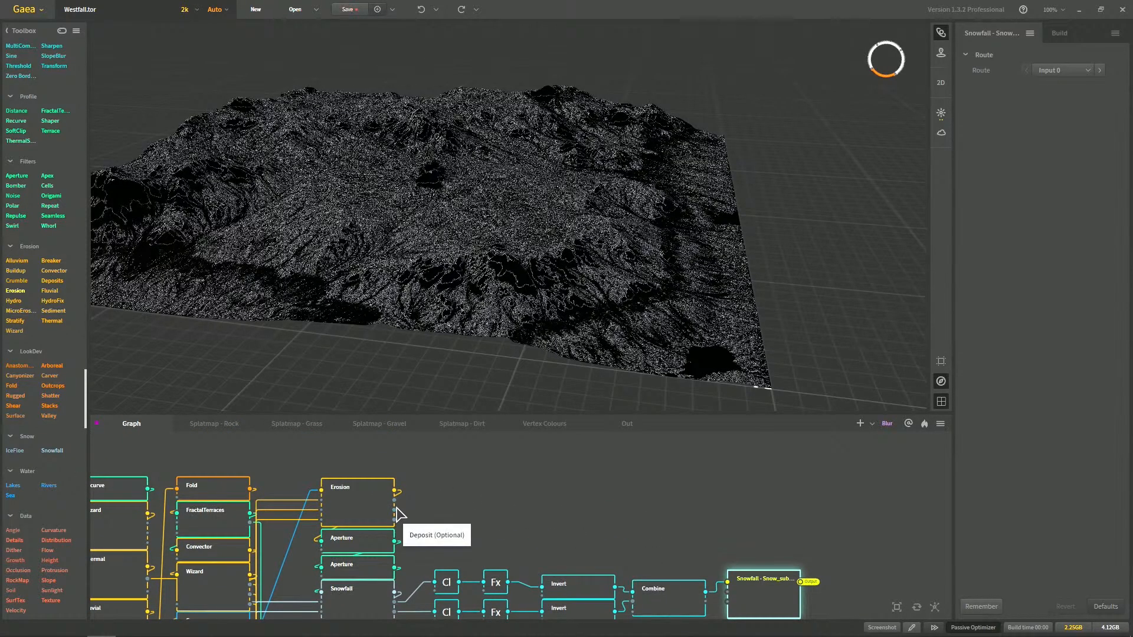
{"action": "right_click", "coordinate": [500, 499]}
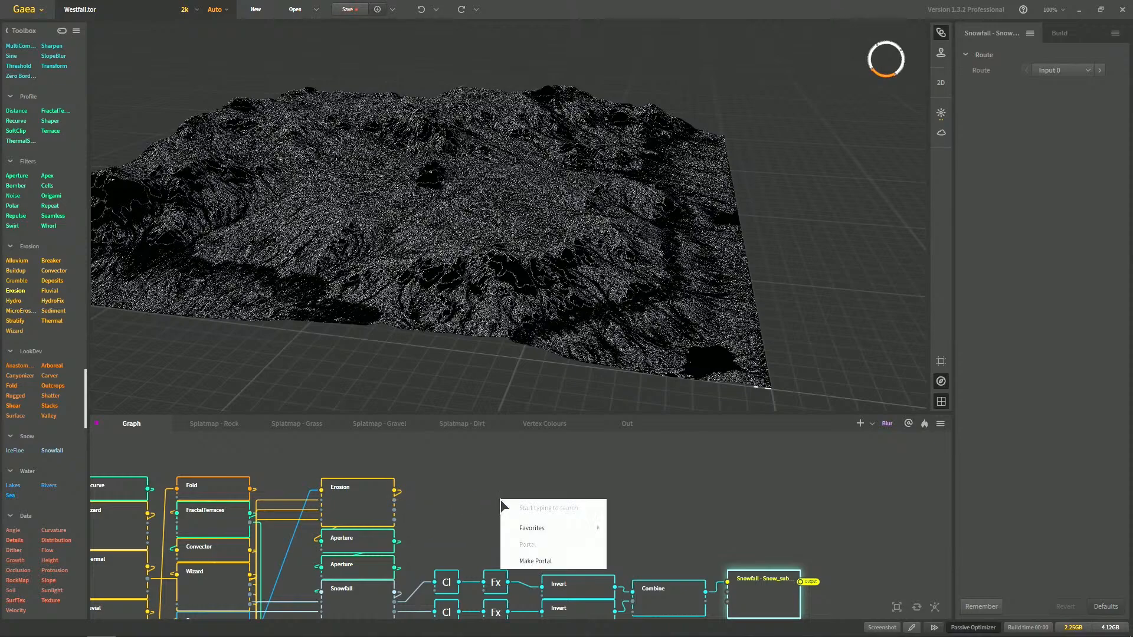
{"action": "type", "text": "clamp"}
{"action": "key", "text": "Return"}
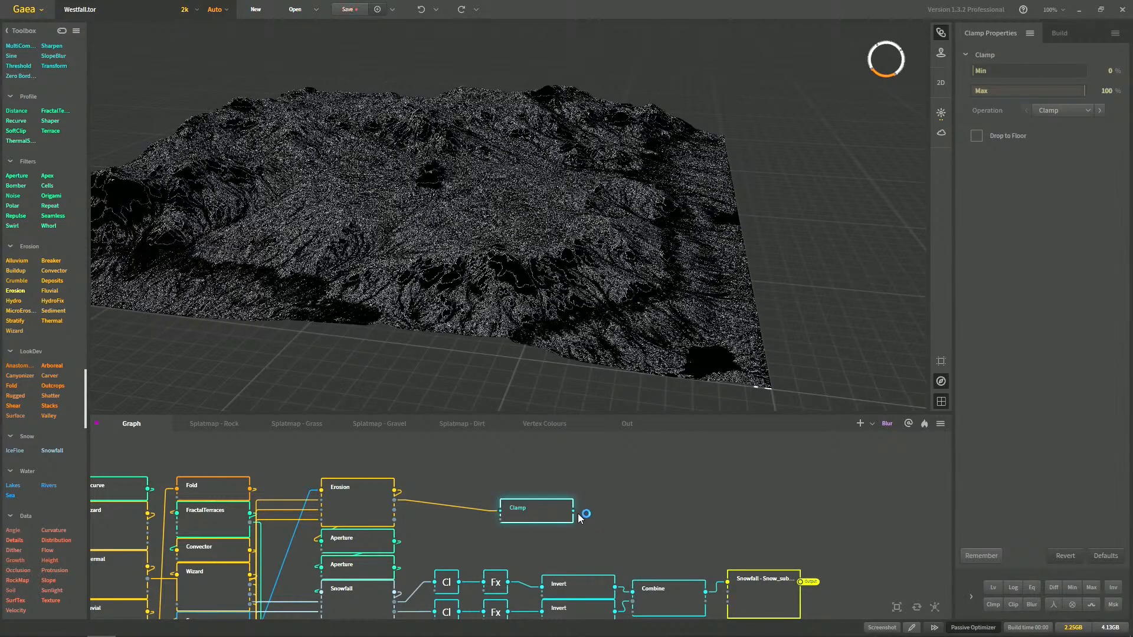
Add an Fx node fed by the Clamp output and line both up as compact nodes beside Erosion
{"action": "left_click_drag", "start_coordinate": [573, 512], "coordinate": [634, 499]}
{"action": "type", "text": "fx"}
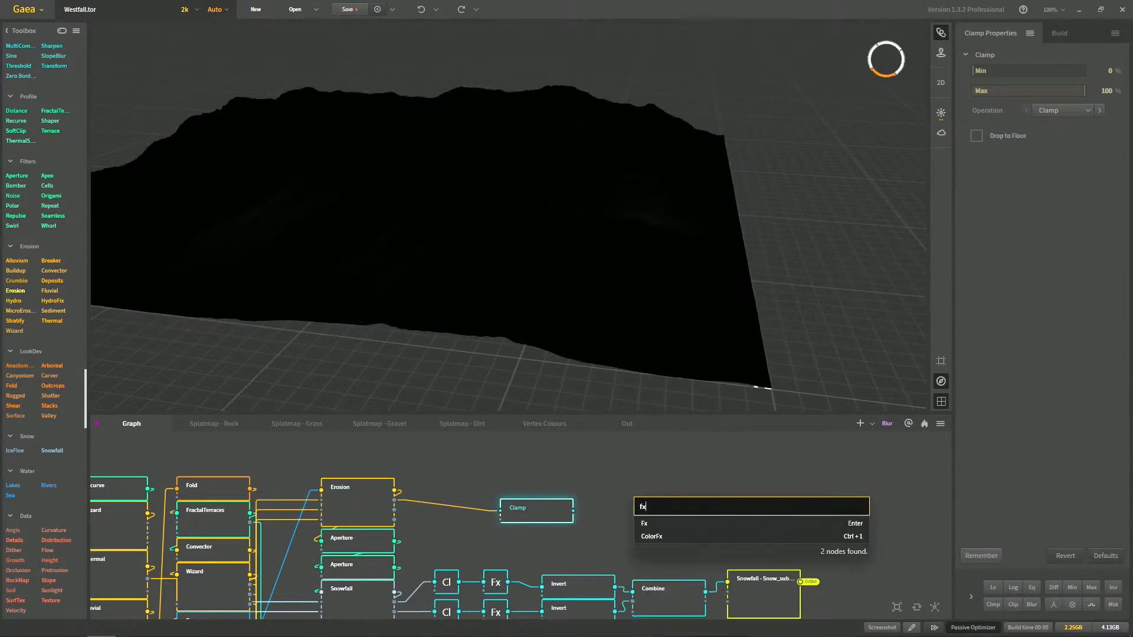
{"action": "key", "text": "Return"}
{"action": "left_click", "coordinate": [541, 516]}
{"action": "key", "text": "c"}
{"action": "left_click_drag", "start_coordinate": [522, 522], "coordinate": [481, 502]}
{"action": "left_click_drag", "start_coordinate": [648, 511], "coordinate": [522, 491]}
Try the Abs effect on the Erosion mask's Fx node, inspect it across the terrain, and switch it off again
{"action": "scroll", "coordinate": [526, 293], "scroll_direction": "up", "scroll_amount": 5}
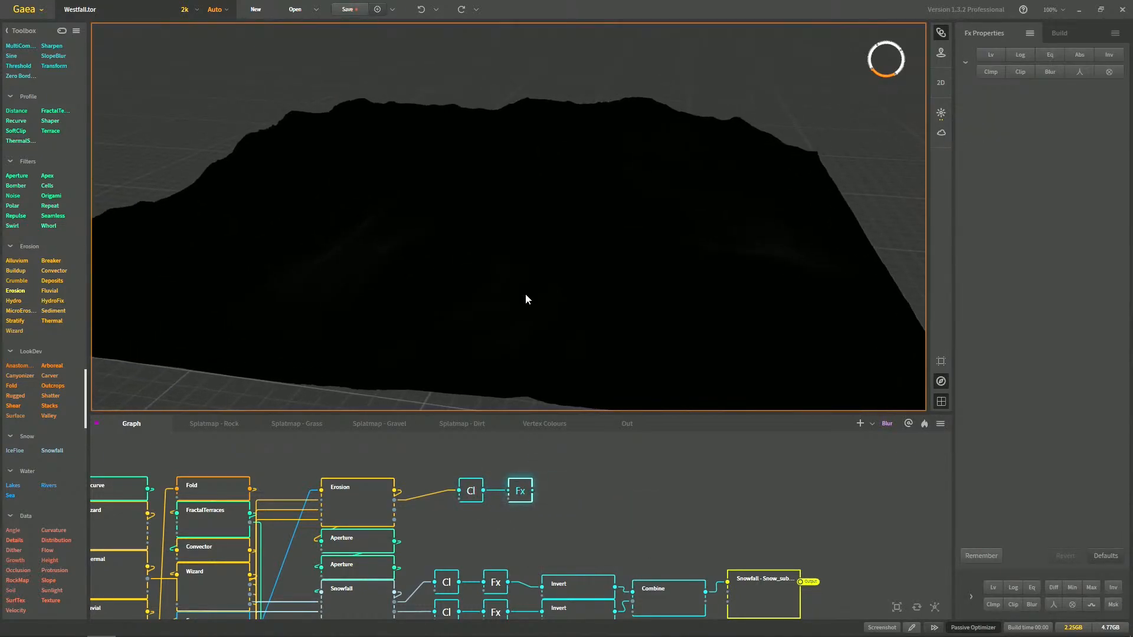
{"action": "middle_click_drag", "start_coordinate": [533, 302], "coordinate": [526, 307]}
{"action": "mouse_move", "coordinate": [526, 307]}
{"action": "left_mouse_down"}
{"action": "mouse_move", "coordinate": [532, 352]}
{"action": "mouse_move", "coordinate": [498, 302]}
{"action": "mouse_move", "coordinate": [532, 325]}
{"action": "left_mouse_up"}
{"action": "scroll", "coordinate": [532, 326], "scroll_direction": "up", "scroll_amount": 5}
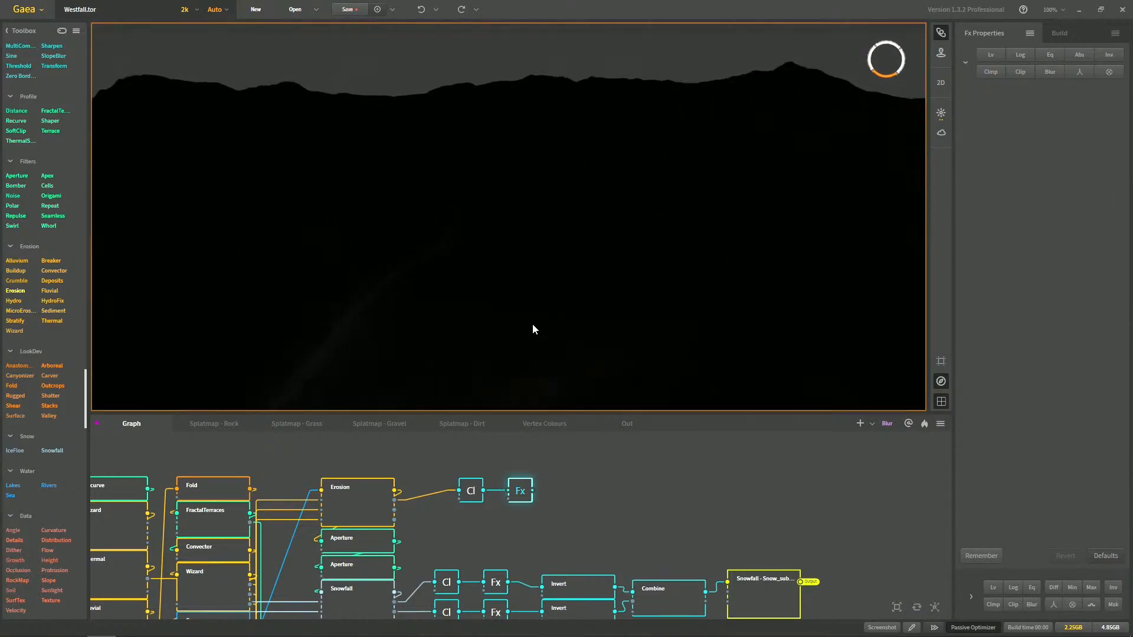
{"action": "scroll", "coordinate": [532, 324], "scroll_direction": "down", "scroll_amount": 2}
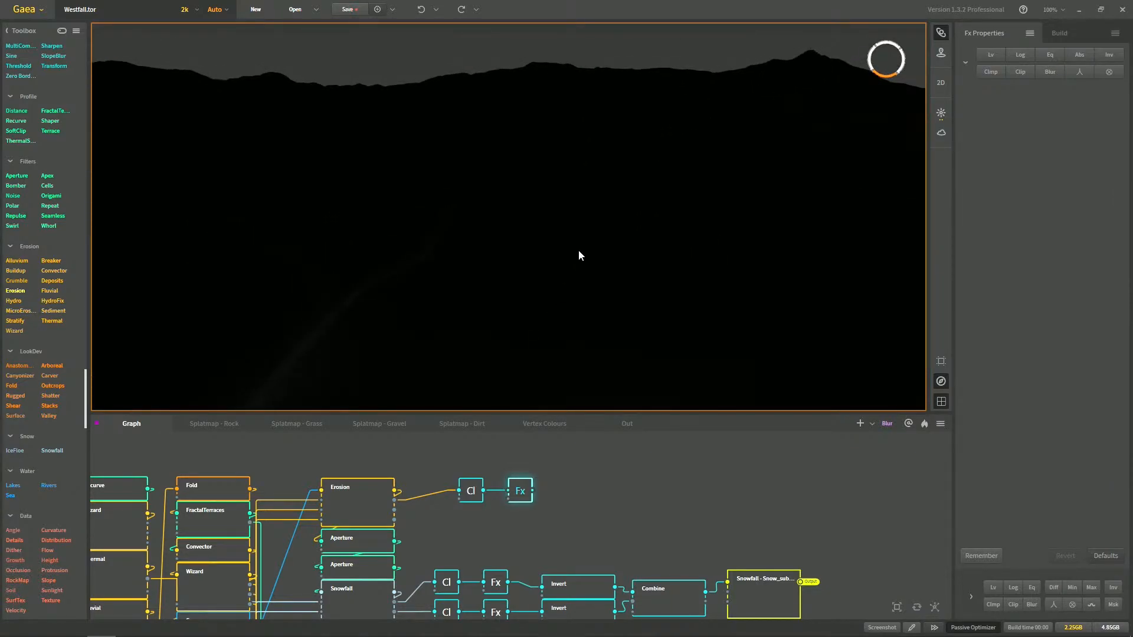
{"action": "scroll", "coordinate": [582, 253], "scroll_direction": "down", "scroll_amount": 2}
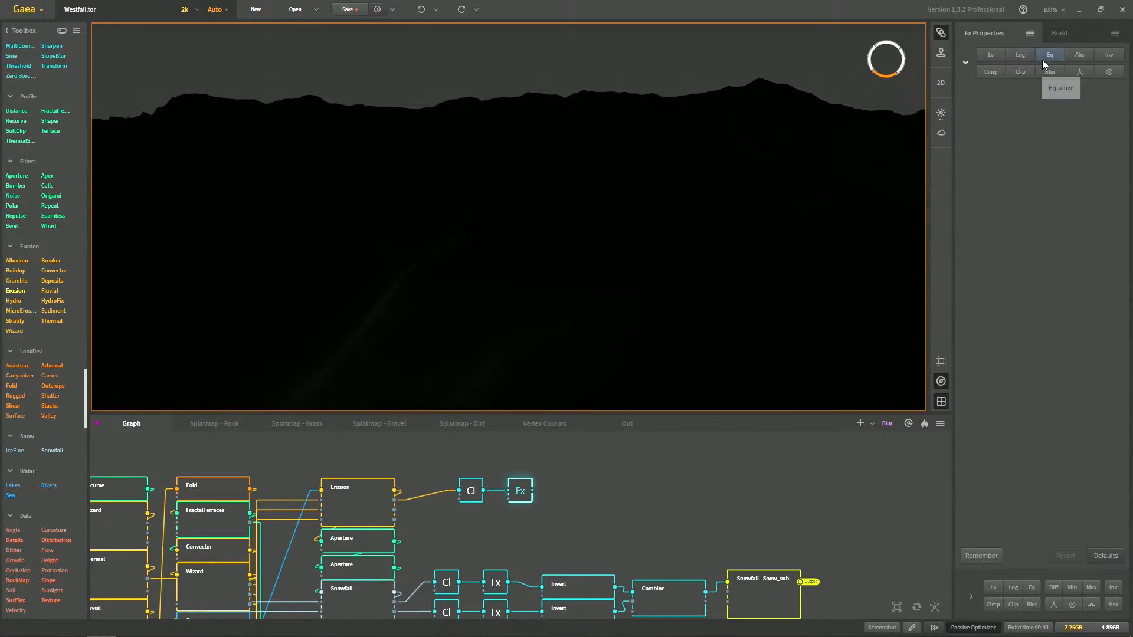
{"action": "left_click", "coordinate": [1074, 59]}
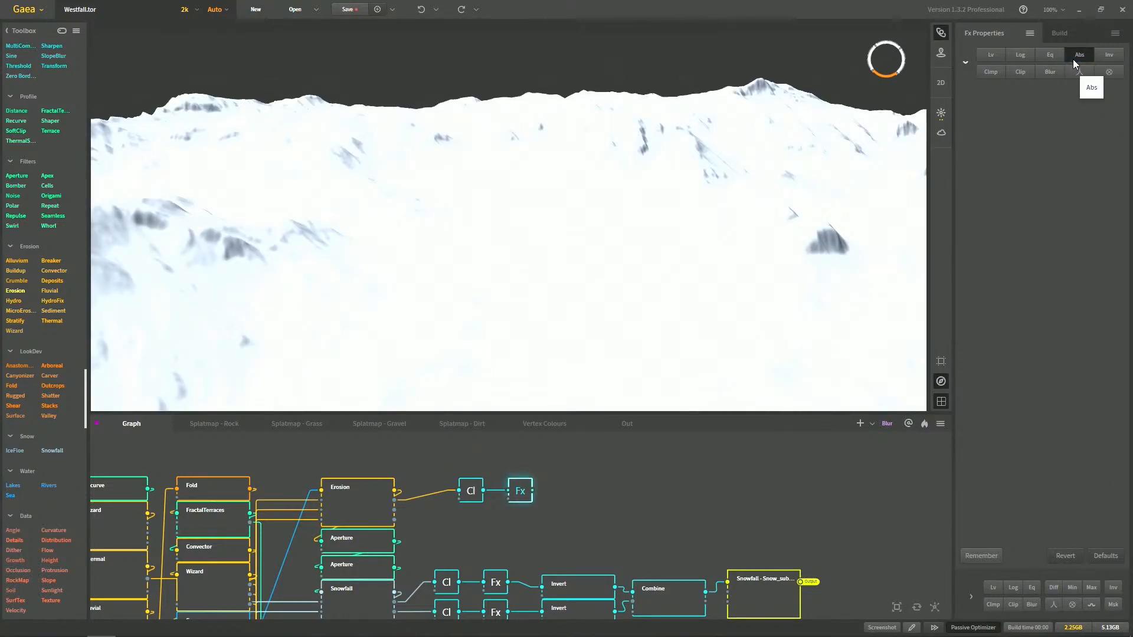
{"action": "left_click_drag", "start_coordinate": [875, 230], "coordinate": [796, 230]}
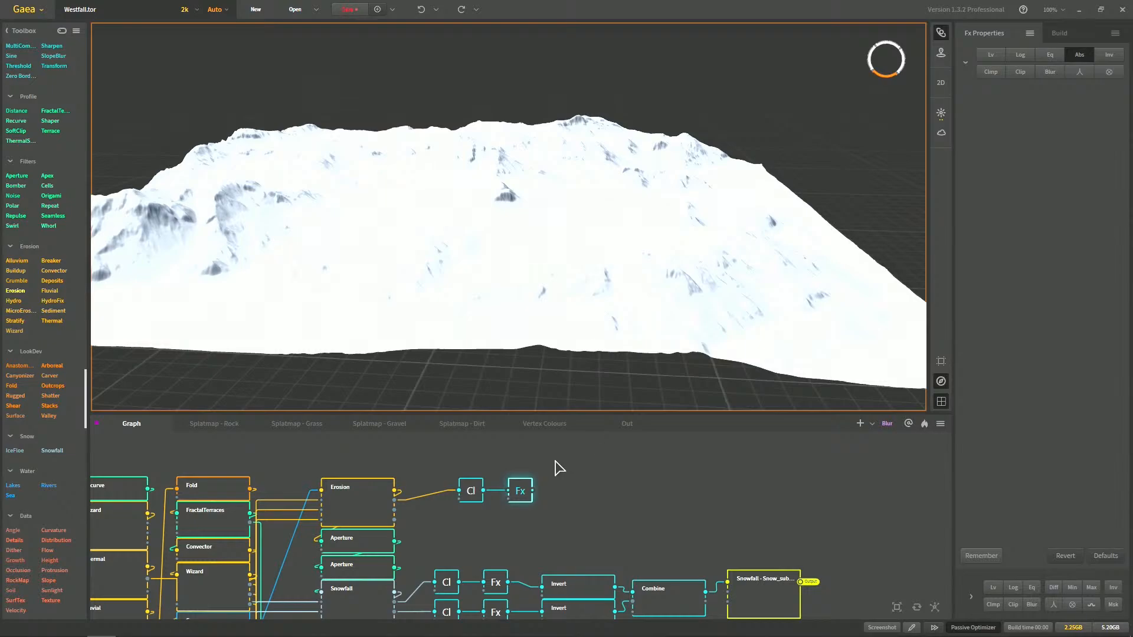
{"action": "scroll", "coordinate": [610, 223], "scroll_direction": "up", "scroll_amount": 3}
{"action": "left_click_drag", "start_coordinate": [683, 332], "coordinate": [680, 305]}
{"action": "mouse_move", "coordinate": [680, 304]}
{"action": "middle_mouse_down"}
{"action": "mouse_move", "coordinate": [671, 279]}
{"action": "mouse_move", "coordinate": [685, 293]}
{"action": "mouse_move", "coordinate": [680, 282]}
{"action": "middle_mouse_up"}
{"action": "scroll", "coordinate": [584, 134], "scroll_direction": "down", "scroll_amount": 1}
{"action": "scroll", "coordinate": [582, 133], "scroll_direction": "down", "scroll_amount": 1}
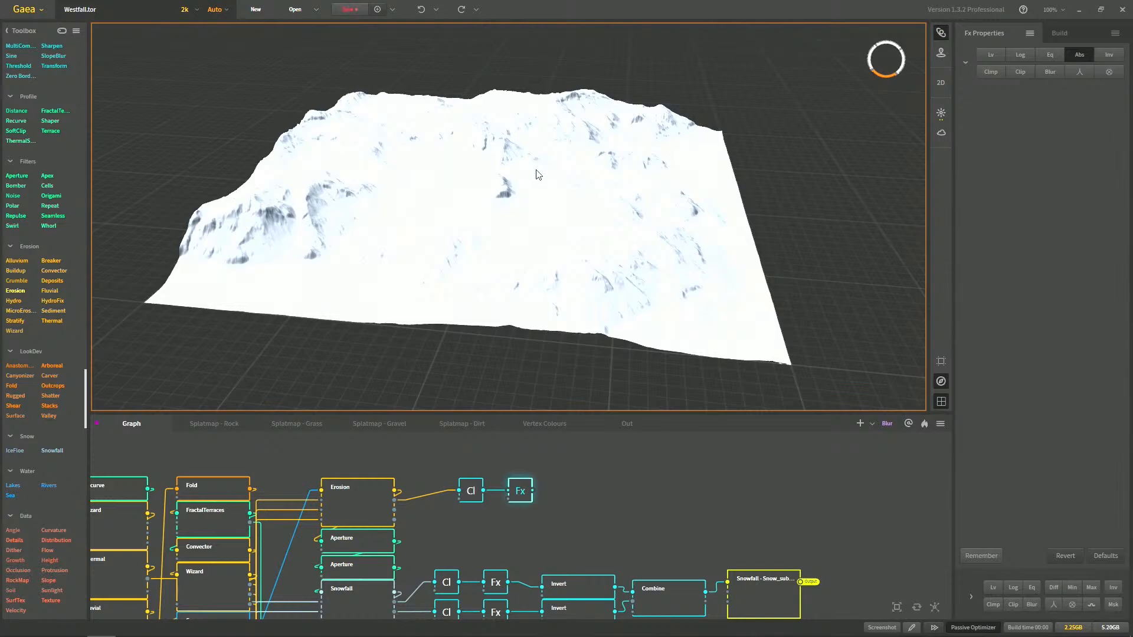
{"action": "left_click", "coordinate": [1075, 56]}
Enable Autolevel on the Fx node and inspect the Erosion mask over the terrain
{"action": "left_click", "coordinate": [1009, 75]}
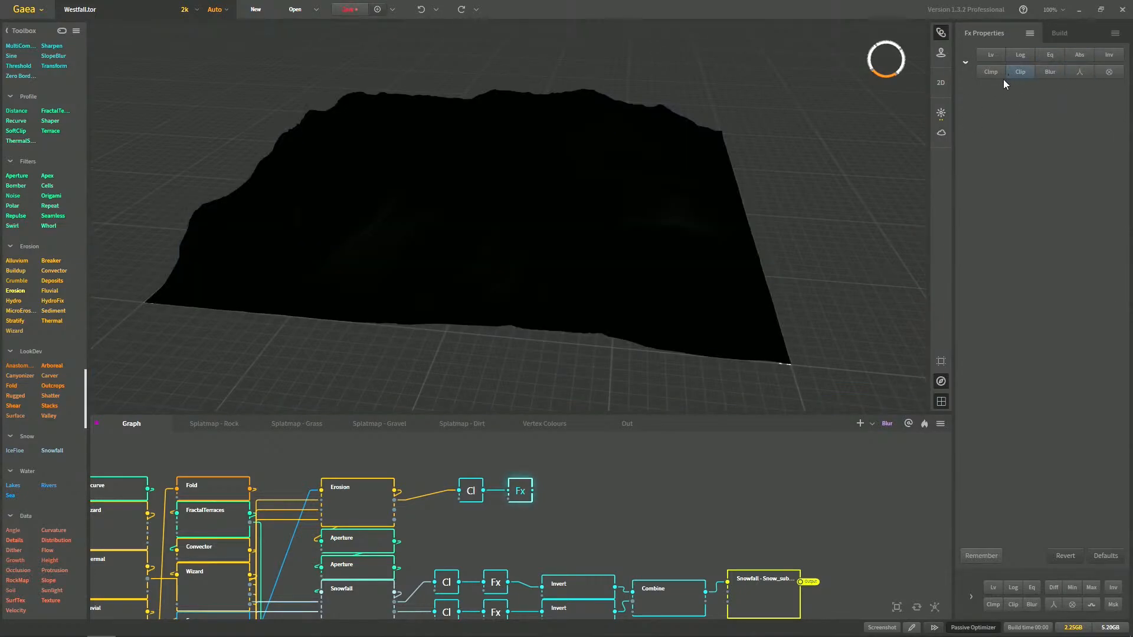
{"action": "left_click", "coordinate": [990, 54]}
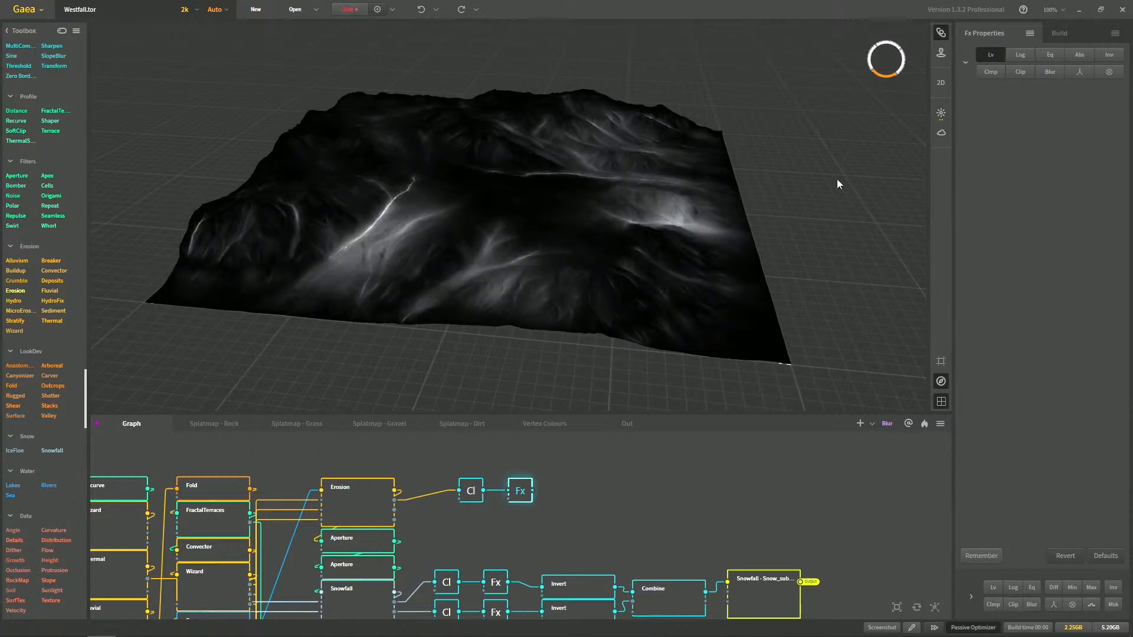
{"action": "left_click_drag", "start_coordinate": [726, 178], "coordinate": [782, 210]}
{"action": "scroll", "coordinate": [782, 211], "scroll_direction": "up", "scroll_amount": 3}
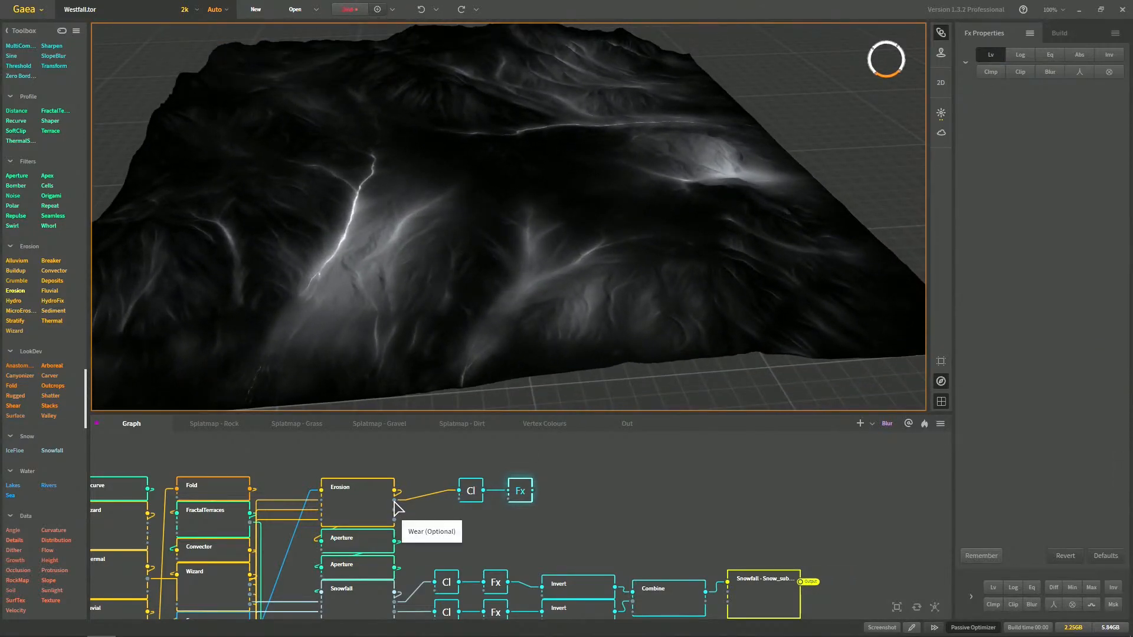
{"action": "scroll", "coordinate": [422, 301], "scroll_direction": "up", "scroll_amount": 3}
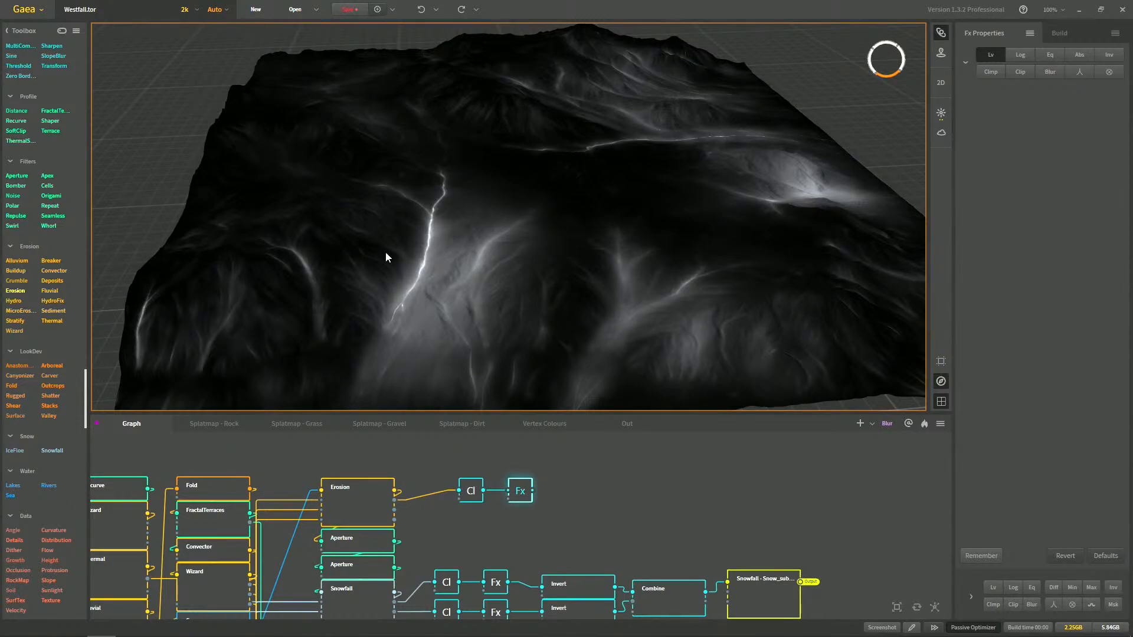
{"action": "middle_click_drag", "start_coordinate": [363, 295], "coordinate": [364, 293]}
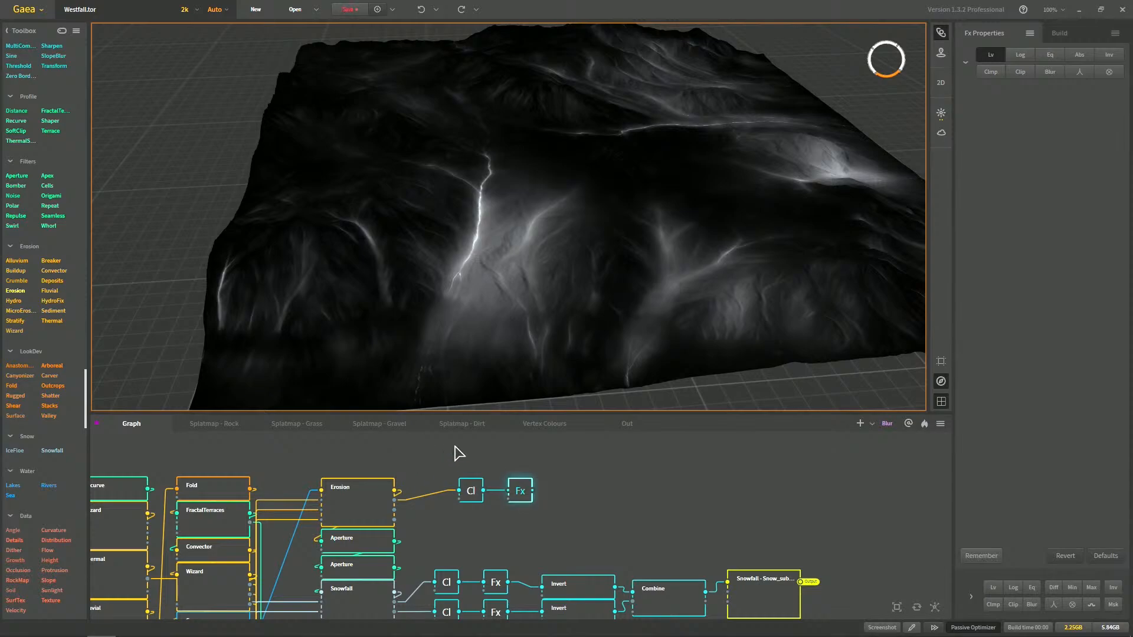
{"action": "scroll", "coordinate": [681, 226], "scroll_direction": "up", "scroll_amount": 2}
{"action": "left_click_drag", "start_coordinate": [628, 271], "coordinate": [606, 219]}
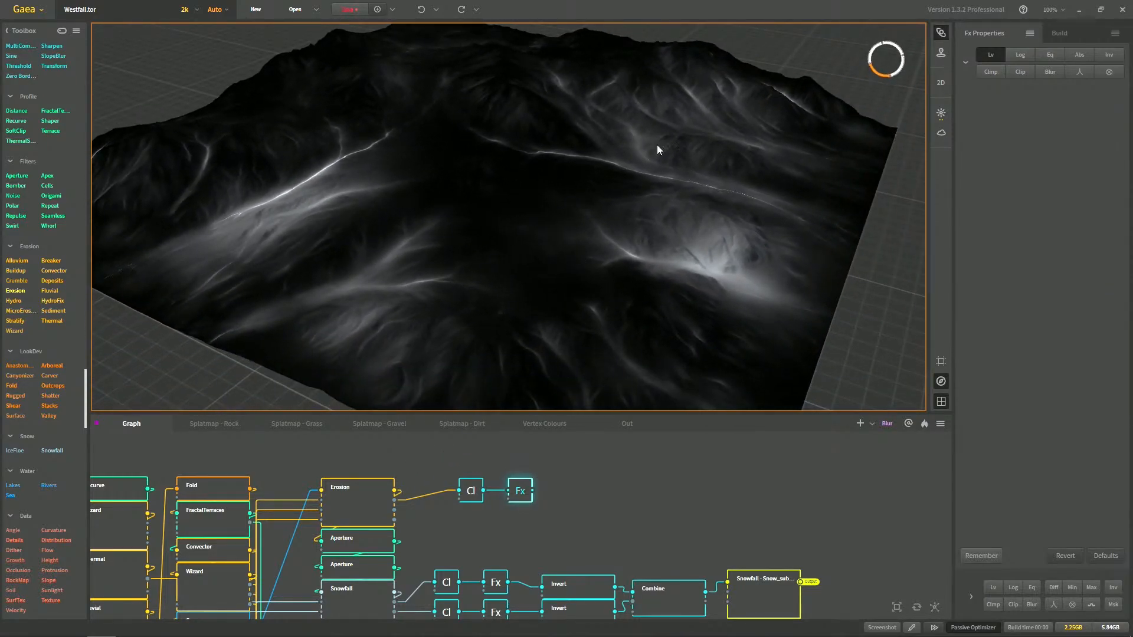
Enable the Log effect on the Fx node and examine the mask's flow detail up close
{"action": "left_click", "coordinate": [1029, 54]}
{"action": "left_click_drag", "start_coordinate": [576, 201], "coordinate": [643, 224]}
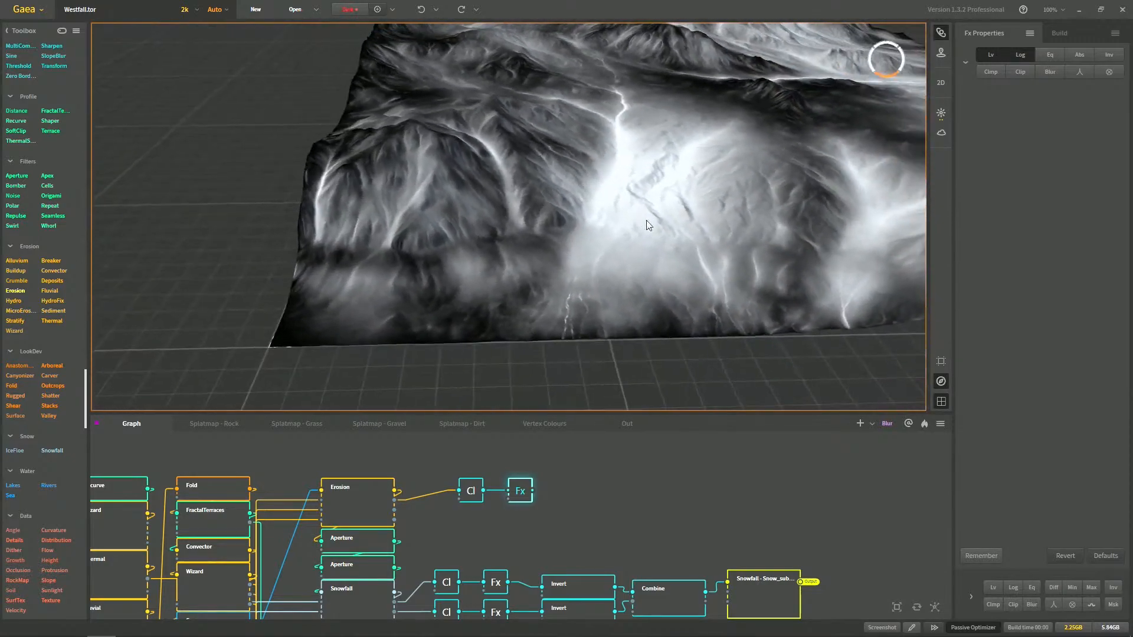
{"action": "scroll", "coordinate": [621, 238], "scroll_direction": "up", "scroll_amount": 5}
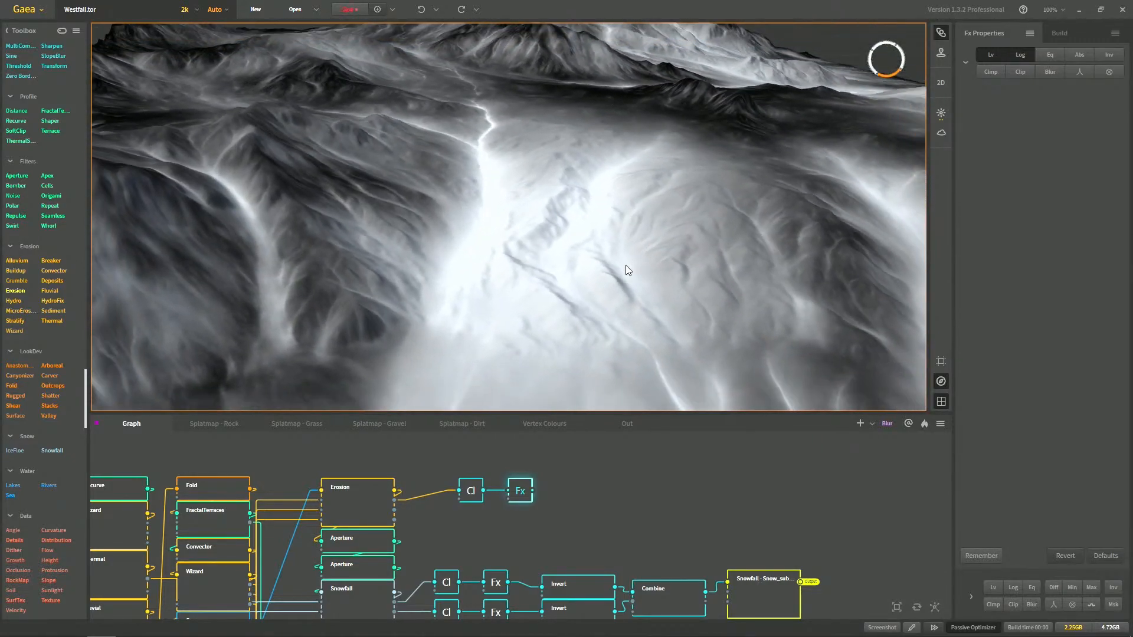
{"action": "left_click_drag", "start_coordinate": [626, 265], "coordinate": [627, 242]}
{"action": "scroll", "coordinate": [547, 218], "scroll_direction": "up", "scroll_amount": 3}
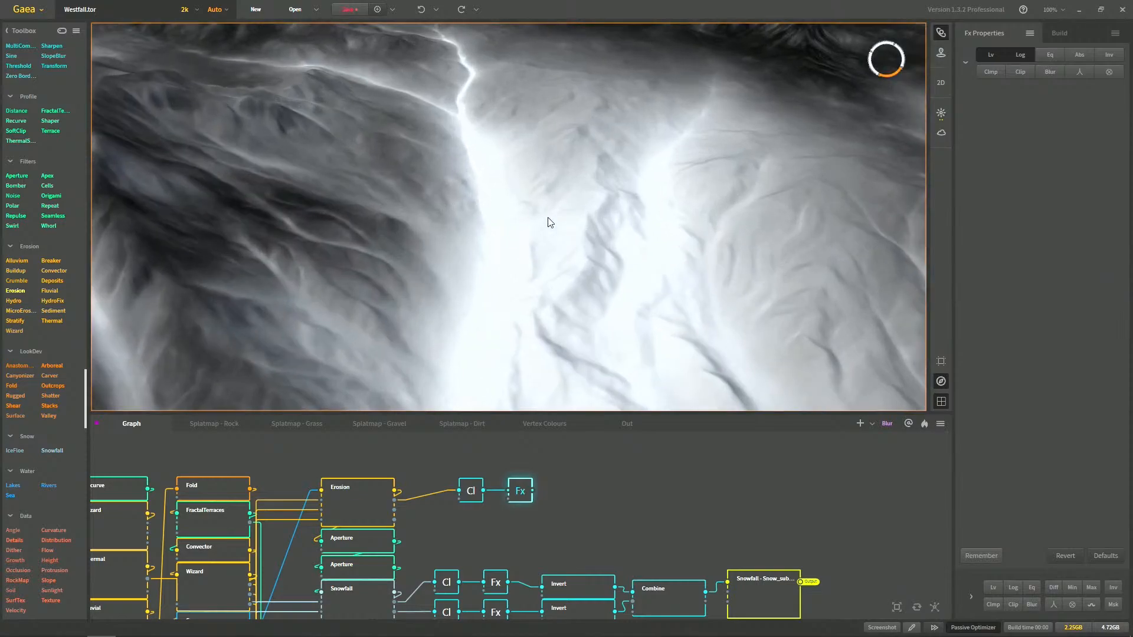
{"action": "scroll", "coordinate": [548, 222], "scroll_direction": "up", "scroll_amount": 2}
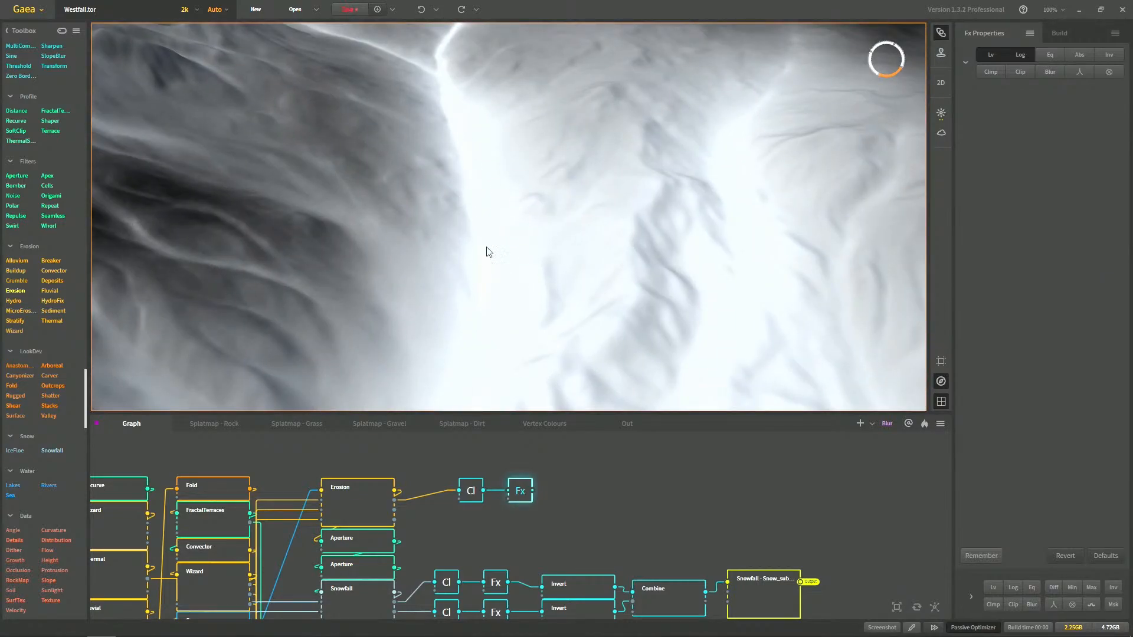
{"action": "scroll", "coordinate": [480, 302], "scroll_direction": "down", "scroll_amount": 6}
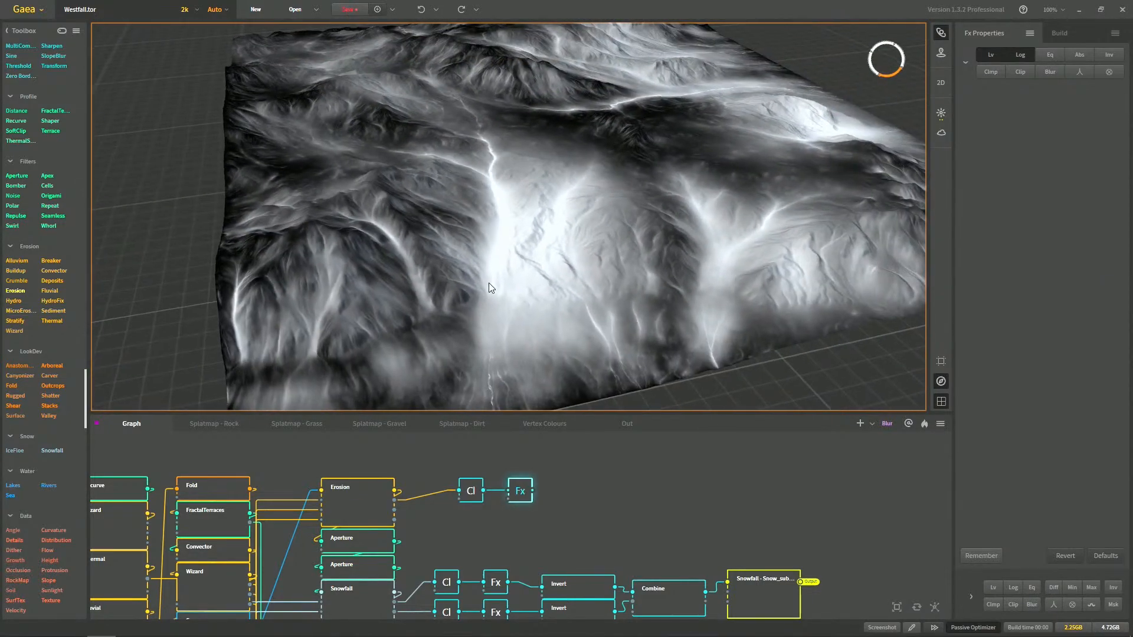
{"action": "left_click_drag", "start_coordinate": [491, 286], "coordinate": [471, 271]}
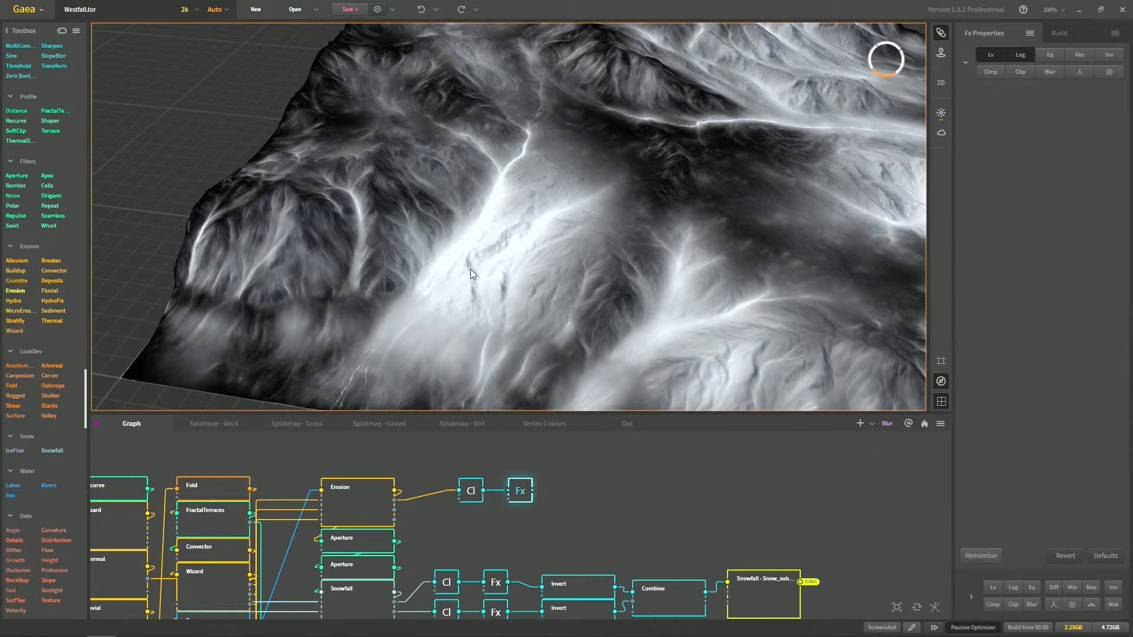
{"action": "middle_click_drag", "start_coordinate": [506, 209], "coordinate": [520, 243]}
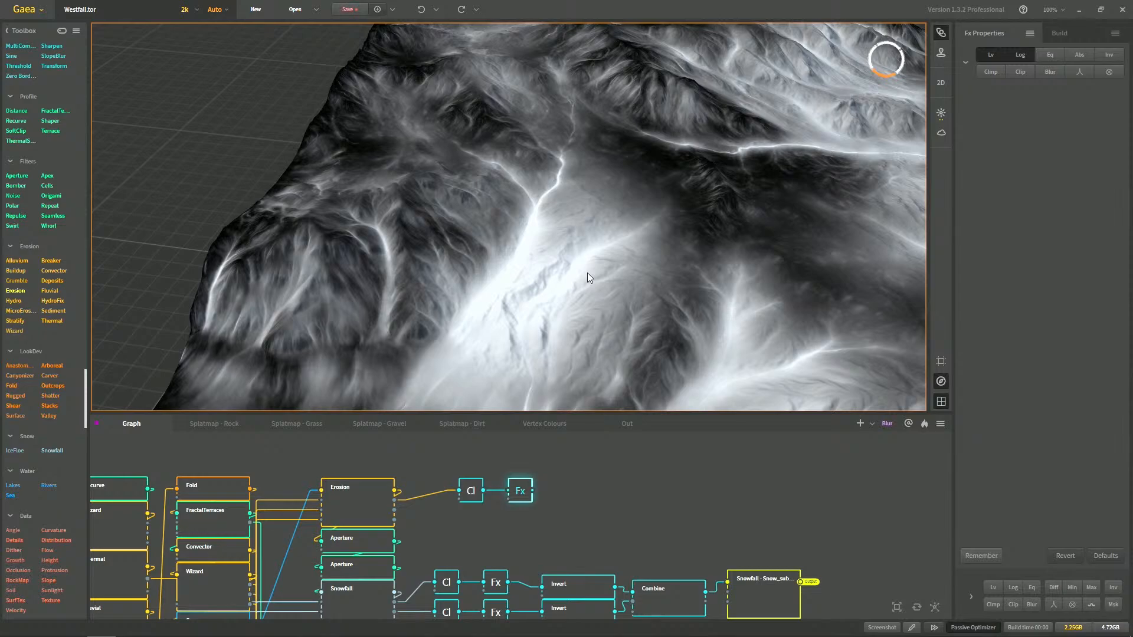
{"action": "scroll", "coordinate": [587, 278], "scroll_direction": "up", "scroll_amount": 5}
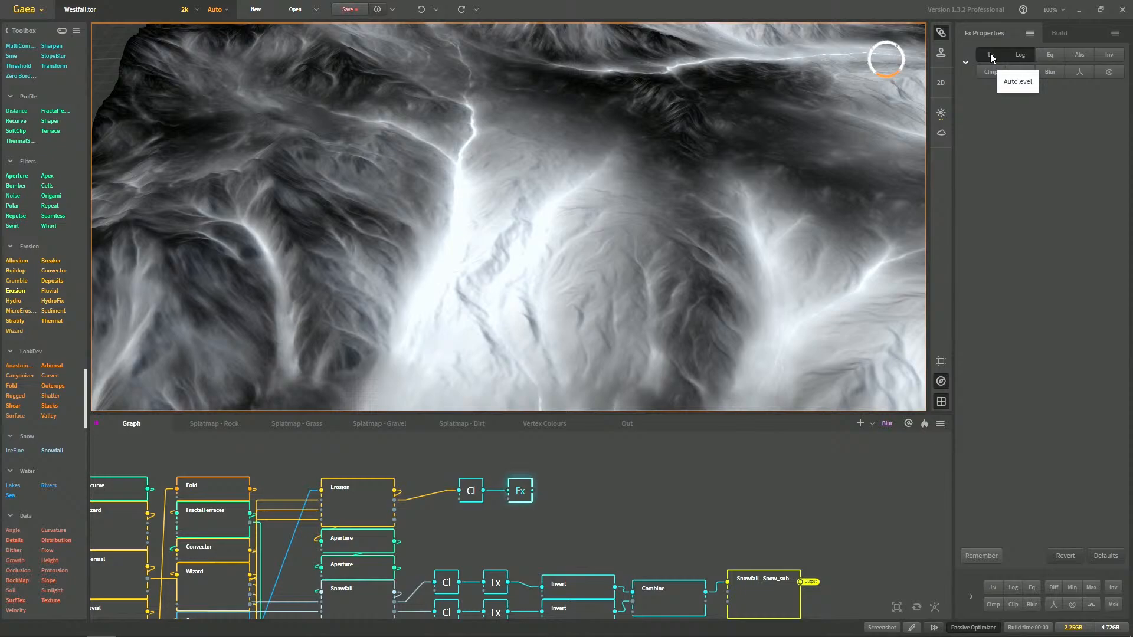
Switch off Autolevel on the Fx node, keeping Log, and check the mask near and far
{"action": "left_click", "coordinate": [1020, 55]}
{"action": "scroll", "coordinate": [728, 200], "scroll_direction": "up", "scroll_amount": 10}
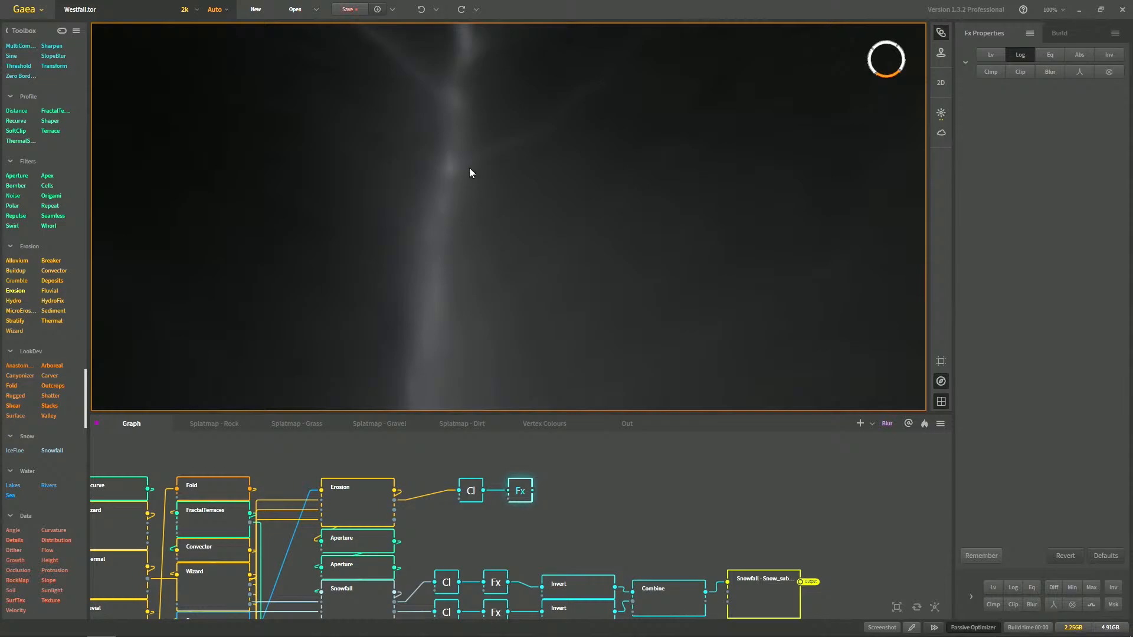
{"action": "scroll", "coordinate": [482, 149], "scroll_direction": "down", "scroll_amount": 10}
{"action": "mouse_move", "coordinate": [523, 204]}
{"action": "left_mouse_down"}
{"action": "mouse_move", "coordinate": [504, 188]}
{"action": "mouse_move", "coordinate": [514, 190]}
{"action": "left_mouse_up"}
{"action": "left_click_drag", "start_coordinate": [646, 217], "coordinate": [614, 231]}
Try Equalize on the Fx node with and without Log, and return to Log alone
{"action": "left_click", "coordinate": [1044, 55]}
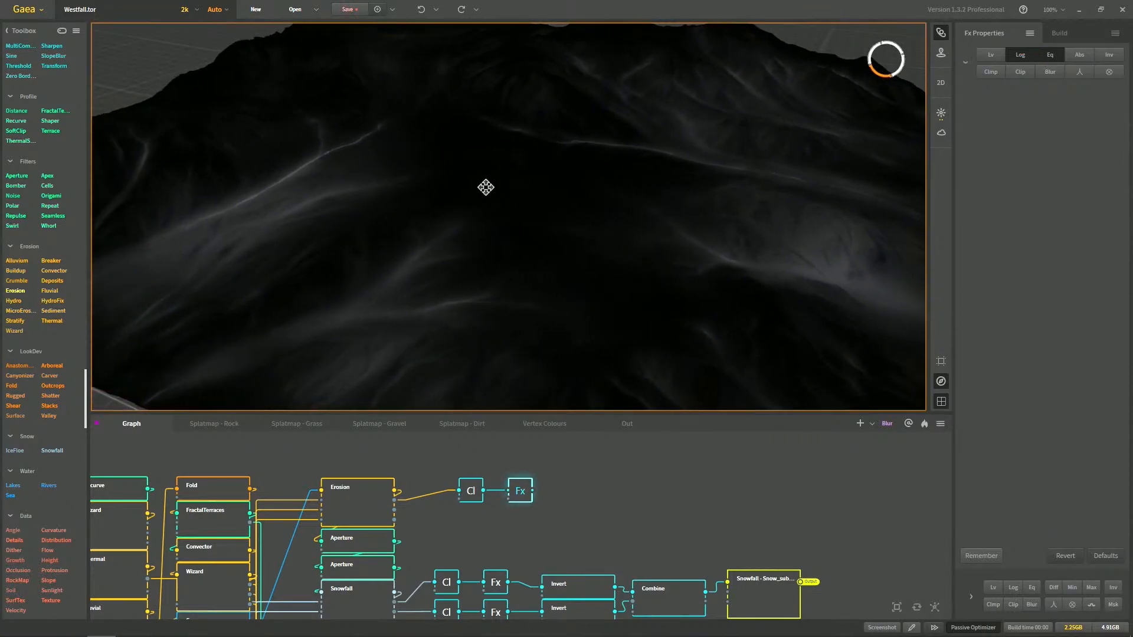
{"action": "left_click_drag", "start_coordinate": [784, 115], "coordinate": [747, 143]}
{"action": "scroll", "coordinate": [746, 144], "scroll_direction": "down", "scroll_amount": 4}
{"action": "scroll", "coordinate": [659, 168], "scroll_direction": "up", "scroll_amount": 3}
{"action": "left_click", "coordinate": [1041, 57]}
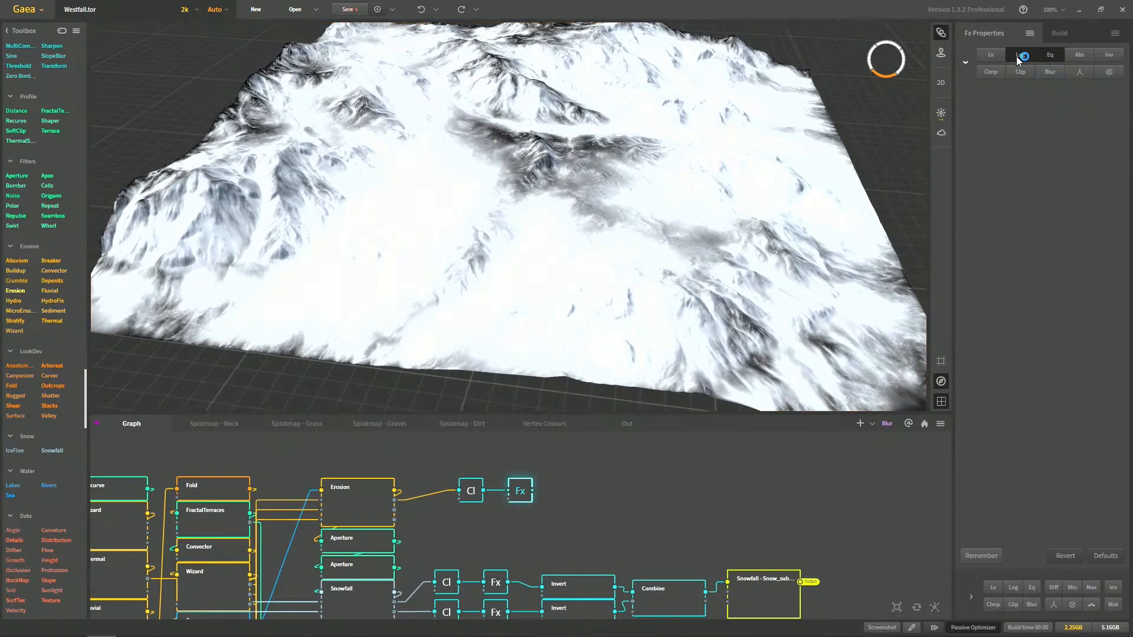
{"action": "scroll", "coordinate": [607, 273], "scroll_direction": "up", "scroll_amount": 2}
{"action": "left_click_drag", "start_coordinate": [639, 324], "coordinate": [666, 331]}
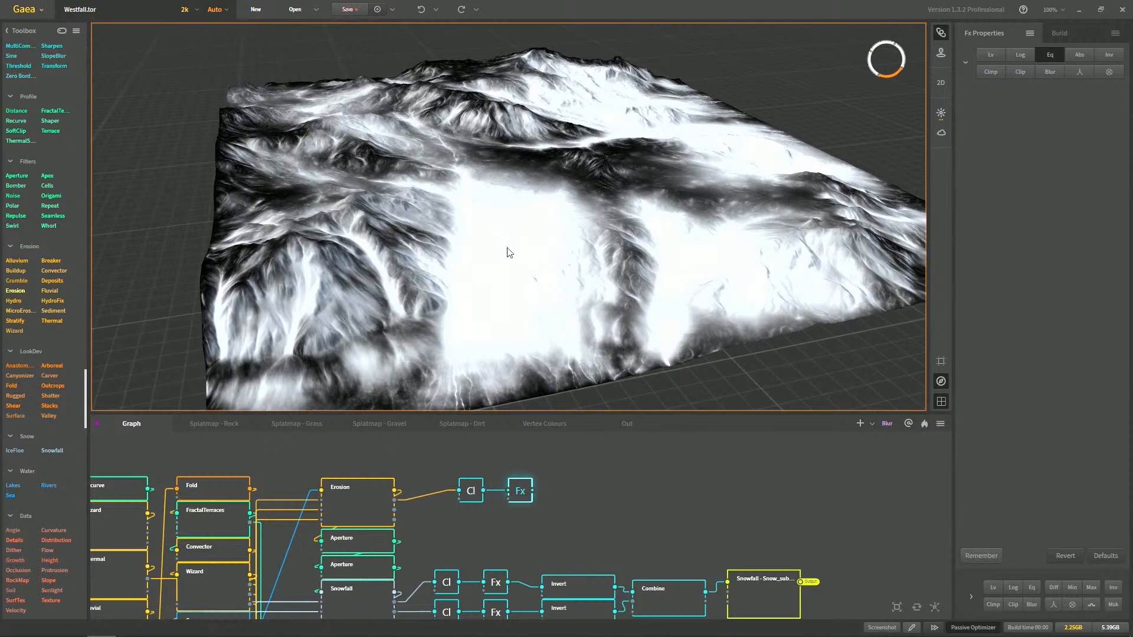
{"action": "left_click", "coordinate": [1057, 55]}
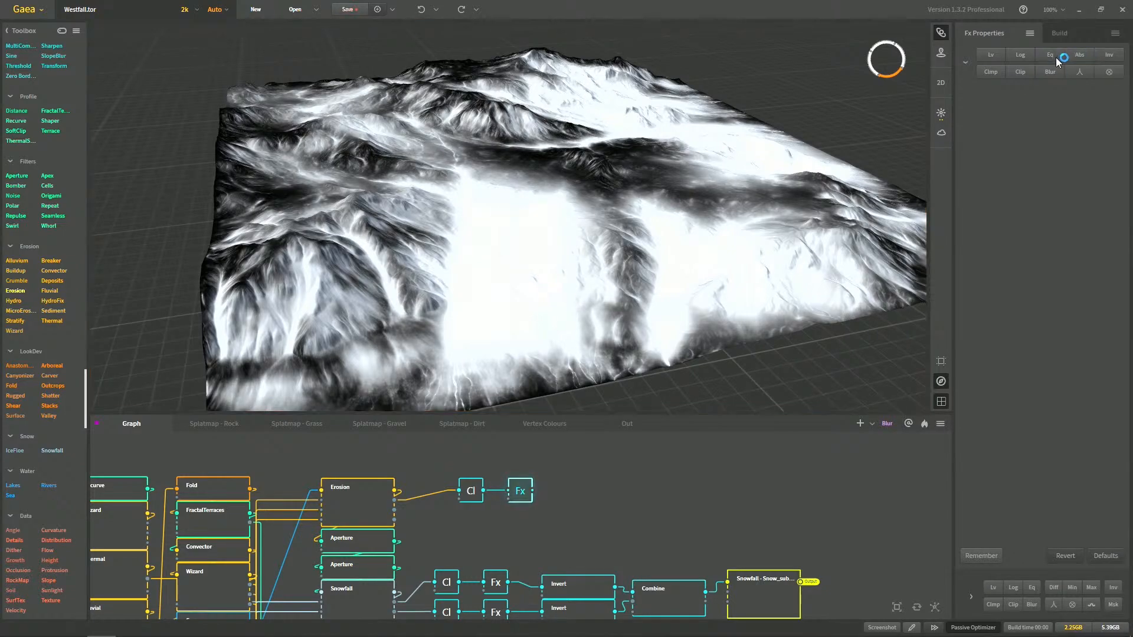
{"action": "left_click", "coordinate": [1013, 52]}
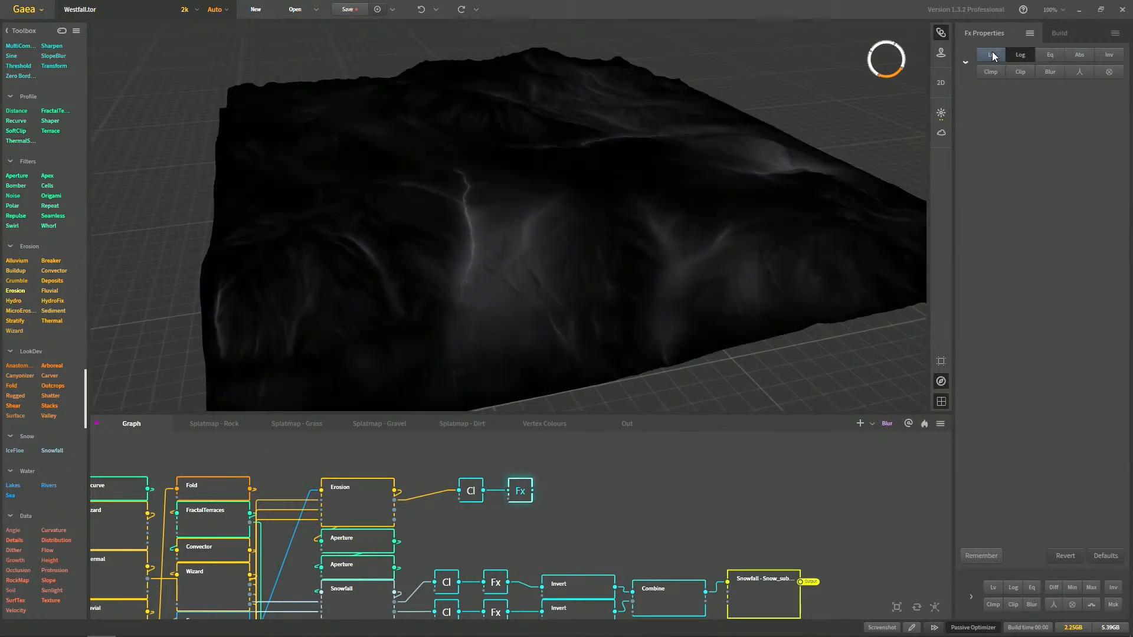
Compare the mask with Autolevel added to Log, and turn Autolevel off again
{"action": "left_click", "coordinate": [992, 52]}
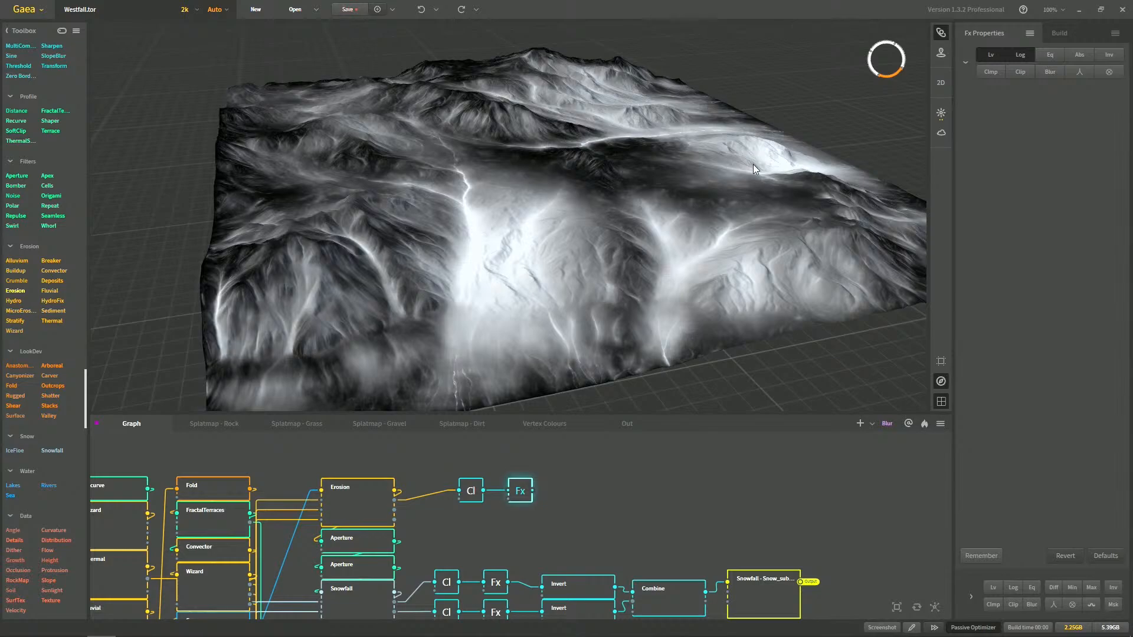
{"action": "left_click_drag", "start_coordinate": [749, 235], "coordinate": [596, 171]}
{"action": "scroll", "coordinate": [647, 189], "scroll_direction": "up", "scroll_amount": 4}
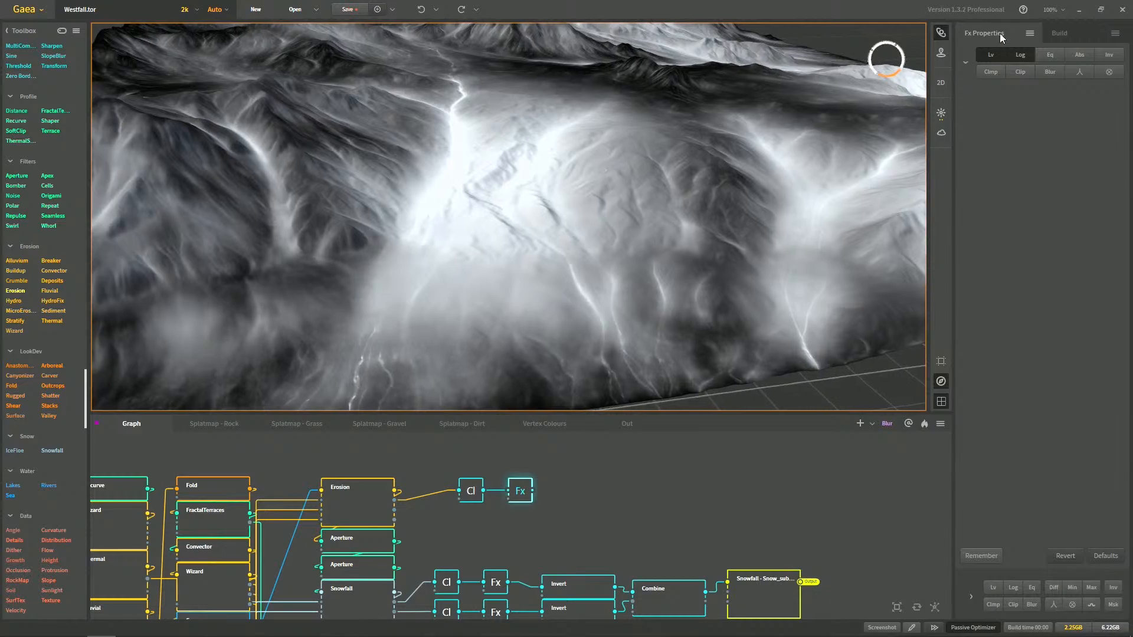
{"action": "scroll", "coordinate": [773, 134], "scroll_direction": "down", "scroll_amount": 5}
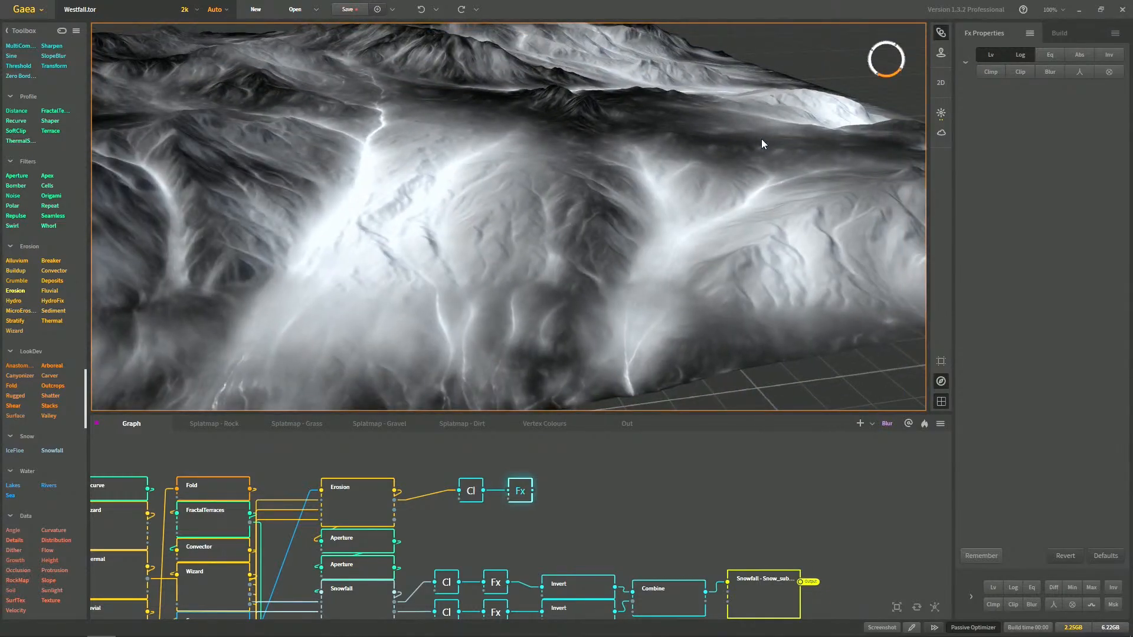
{"action": "scroll", "coordinate": [761, 139], "scroll_direction": "up", "scroll_amount": 3}
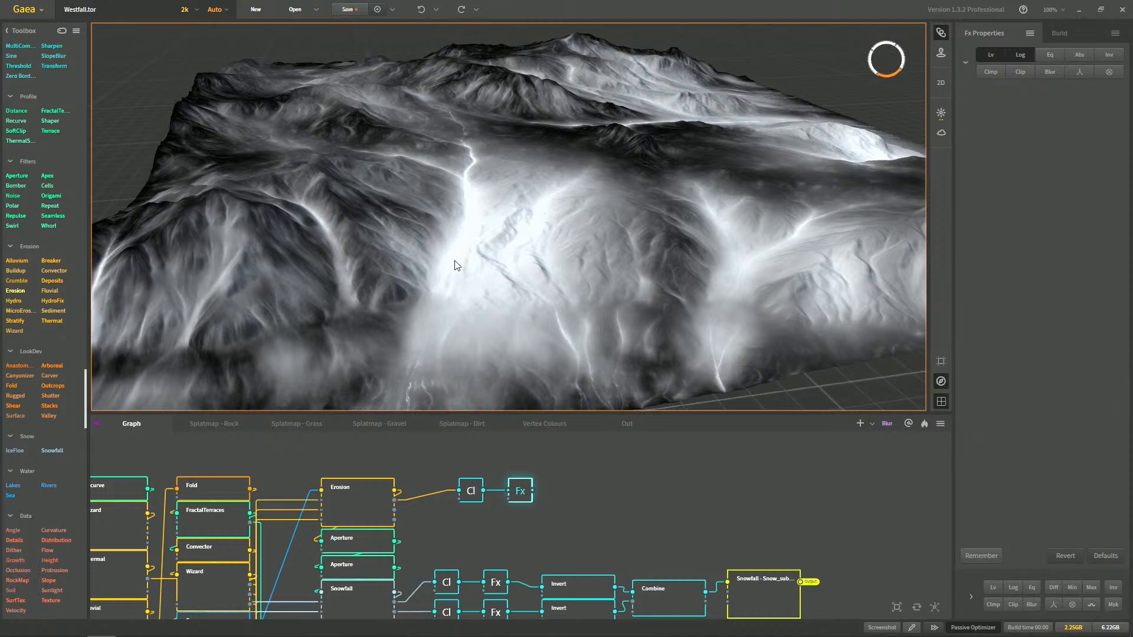
{"action": "left_click", "coordinate": [996, 58]}
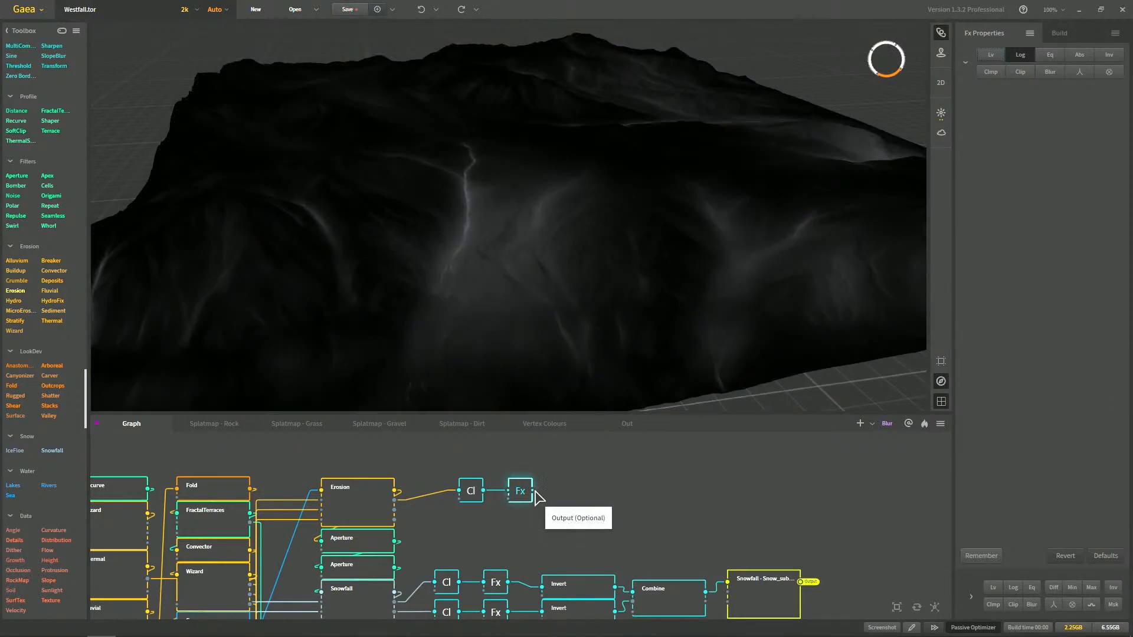
Add a Route node fed by the output of the Erosion branch's Fx node
{"action": "left_click_drag", "start_coordinate": [532, 490], "coordinate": [564, 489]}
{"action": "type", "text": "route"}
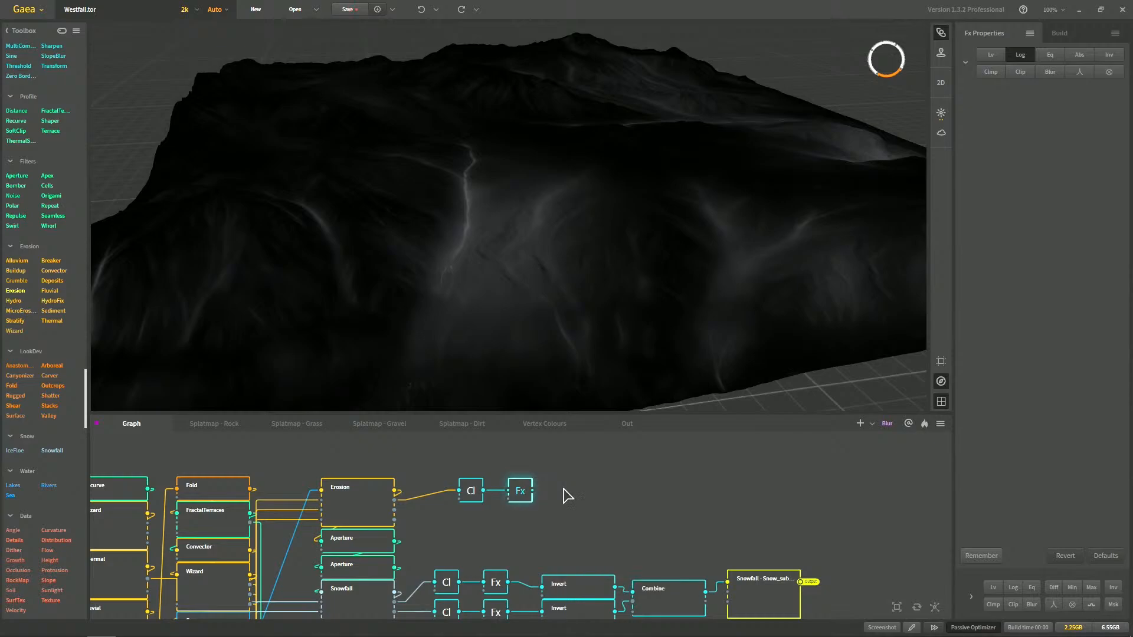
{"action": "key", "text": "Return"}
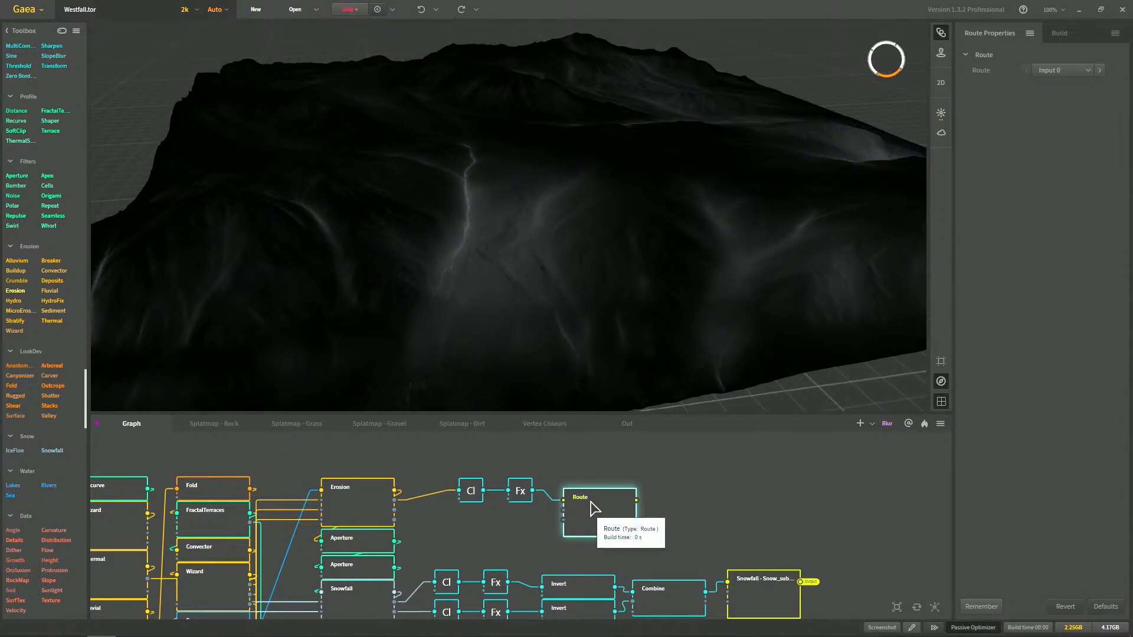
Align the Route node with the Fx node, rename it "Erosion - Wear", and turn its output into a portal
{"action": "left_click_drag", "start_coordinate": [592, 506], "coordinate": [587, 495]}
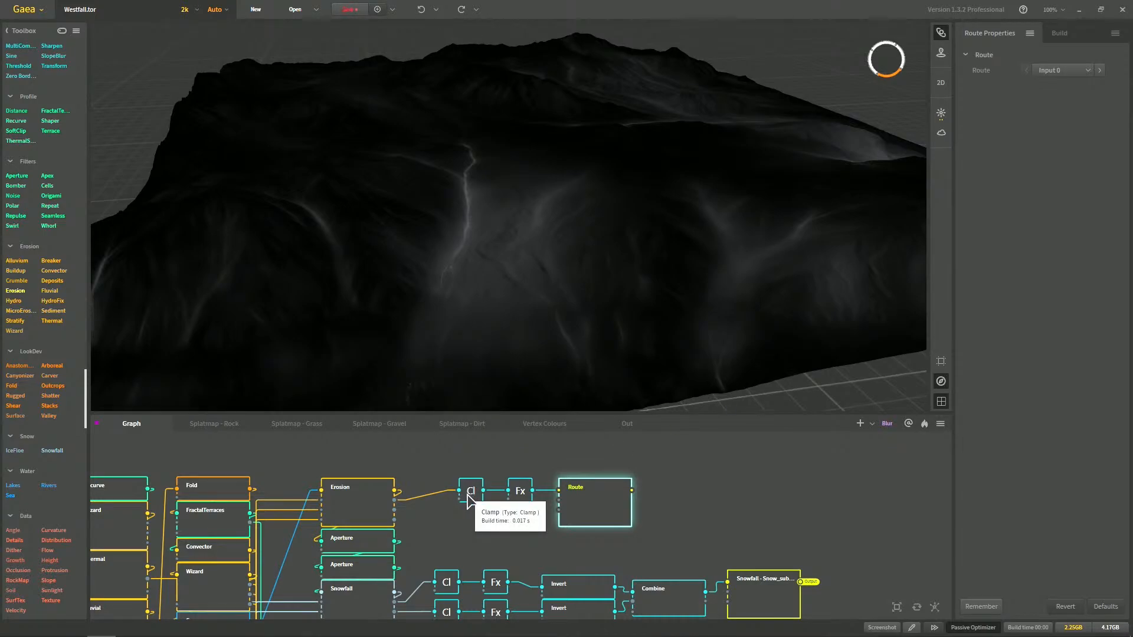
{"action": "left_click", "coordinate": [519, 493]}
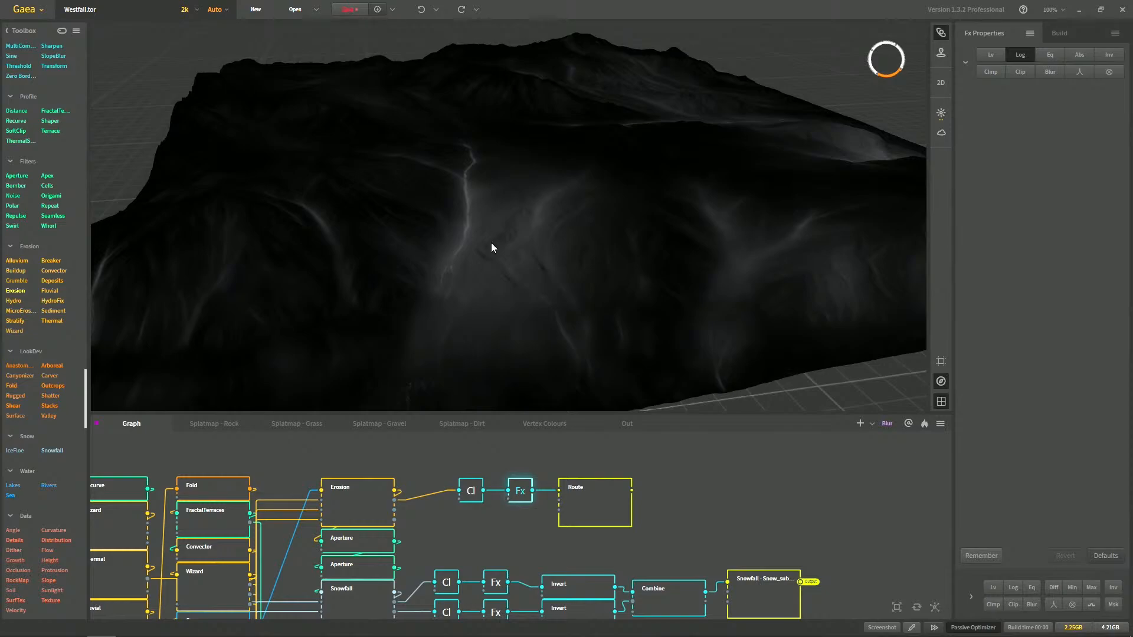
{"action": "left_click", "coordinate": [616, 500]}
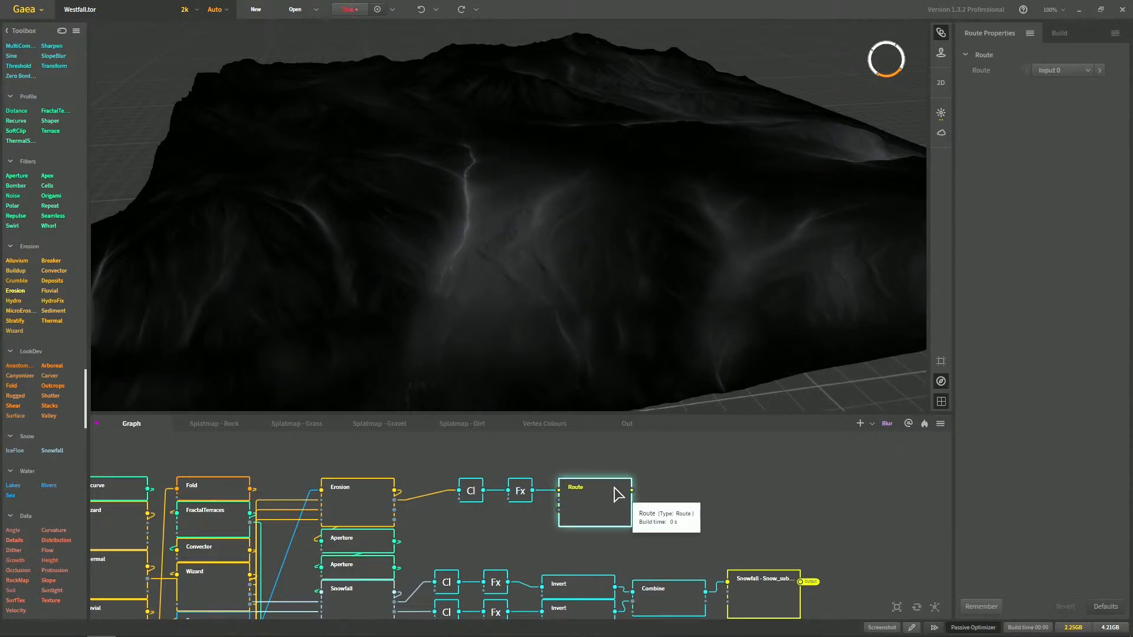
{"action": "key", "text": "F2"}
{"action": "type", "text": "Erosion -"}
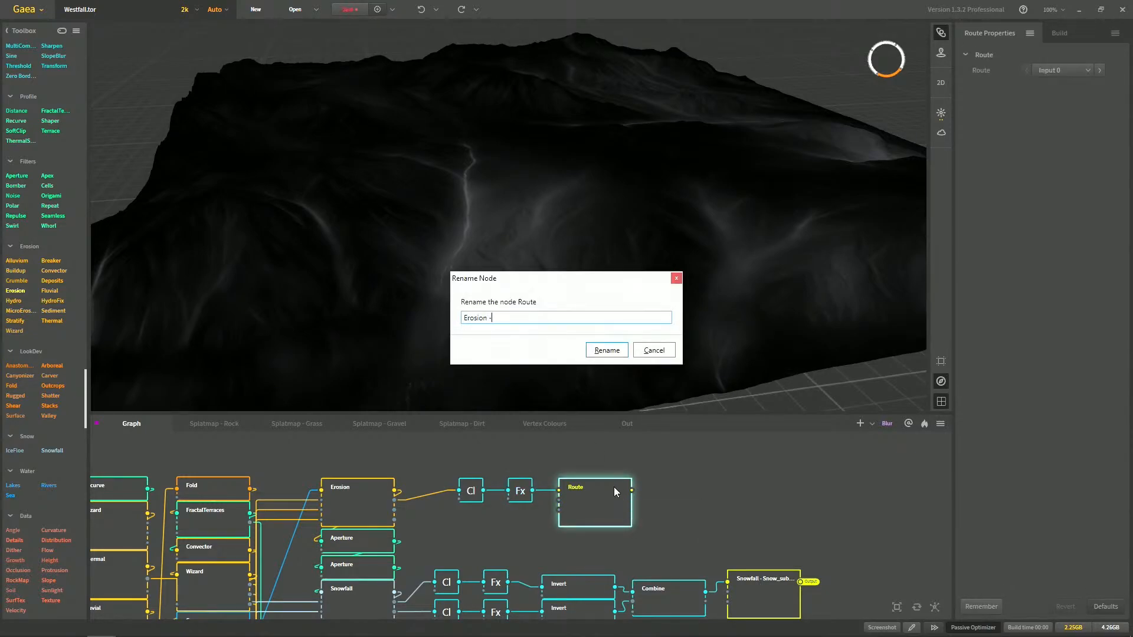
{"action": "type", "text": " Wear"}
{"action": "key", "text": "Return"}
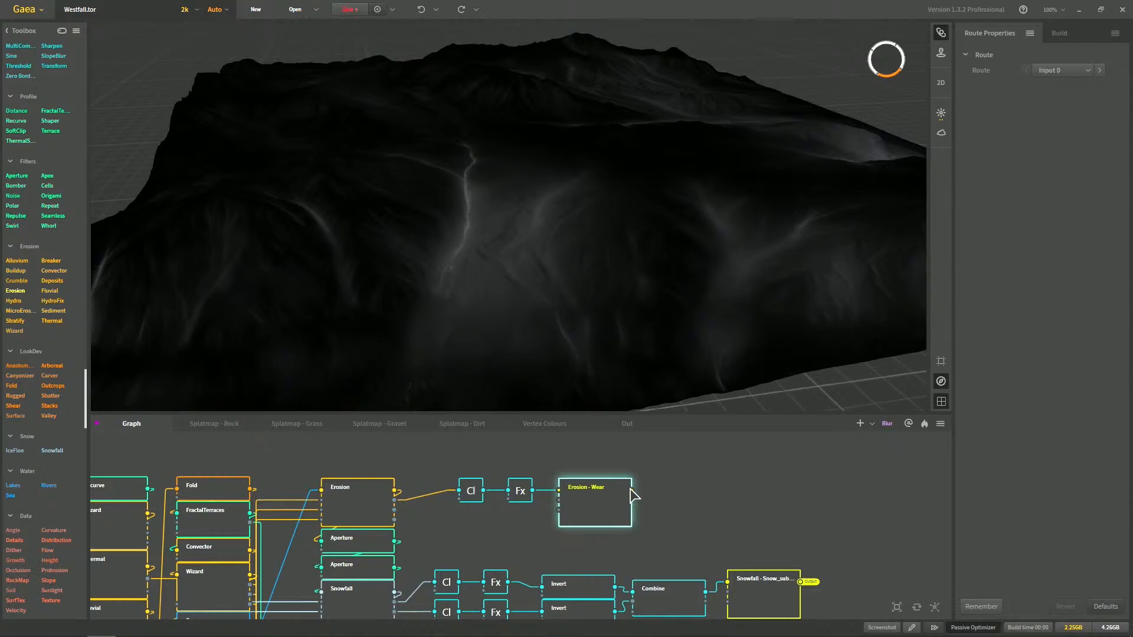
{"action": "left_click_drag", "start_coordinate": [631, 490], "coordinate": [727, 490]}
{"action": "left_click", "coordinate": [752, 412]}
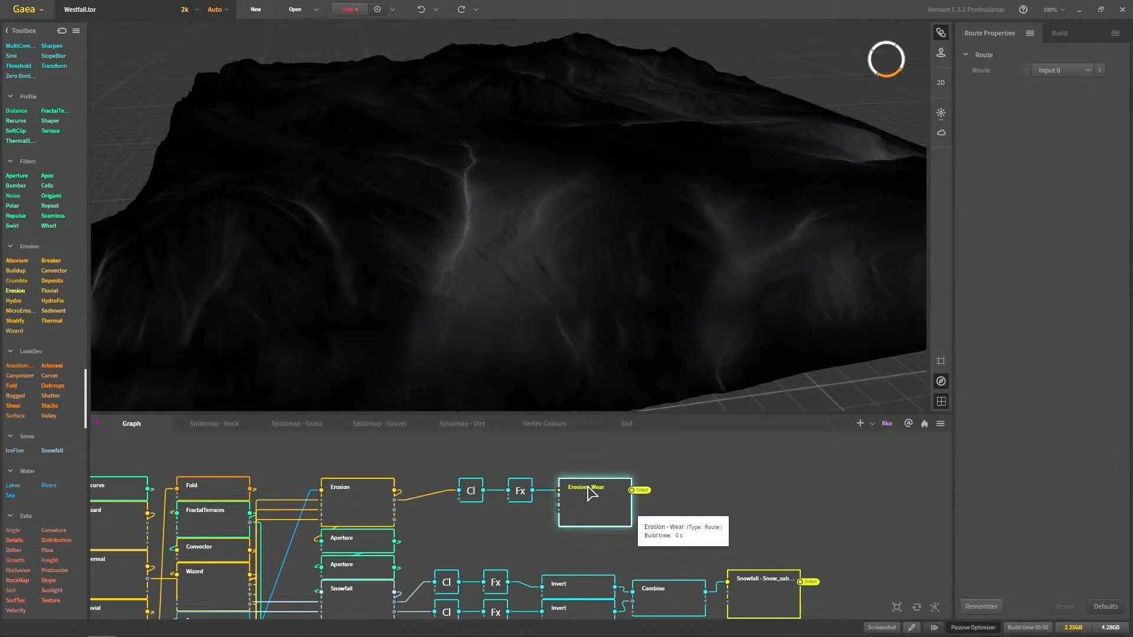
Move the Clamp, Fx and Erosion - Wear nodes up together, keeping Erosion - Wear at full size
{"action": "left_click_drag", "start_coordinate": [444, 531], "coordinate": [601, 460]}
{"action": "left_click_drag", "start_coordinate": [607, 510], "coordinate": [617, 524]}
{"action": "left_click", "coordinate": [606, 479]}
{"action": "key", "text": "c"}
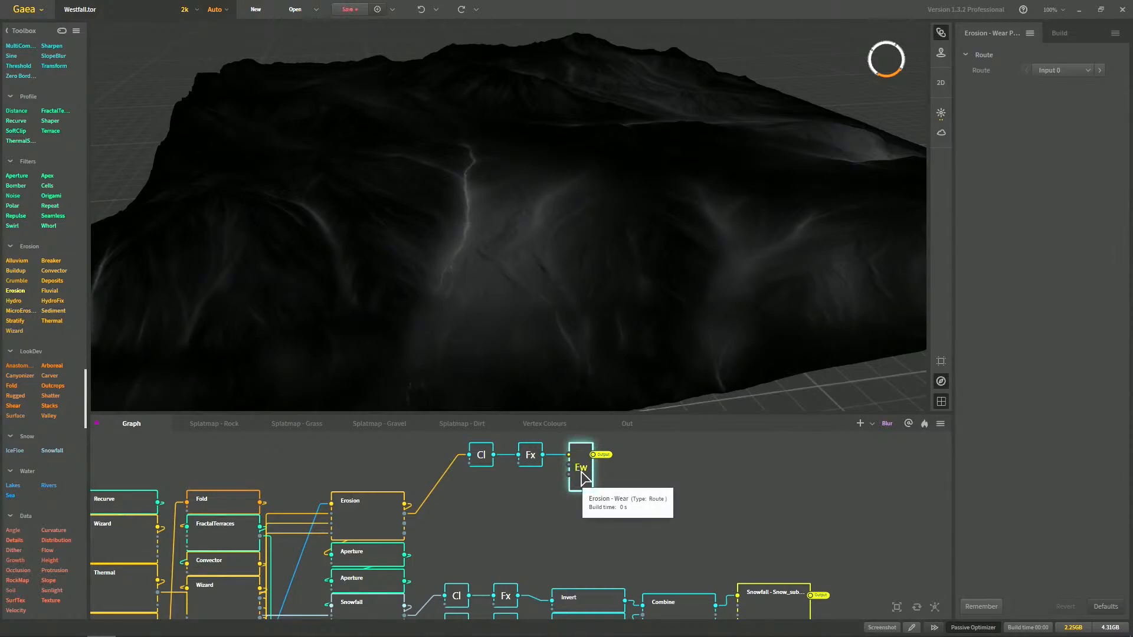
{"action": "key", "text": "c"}
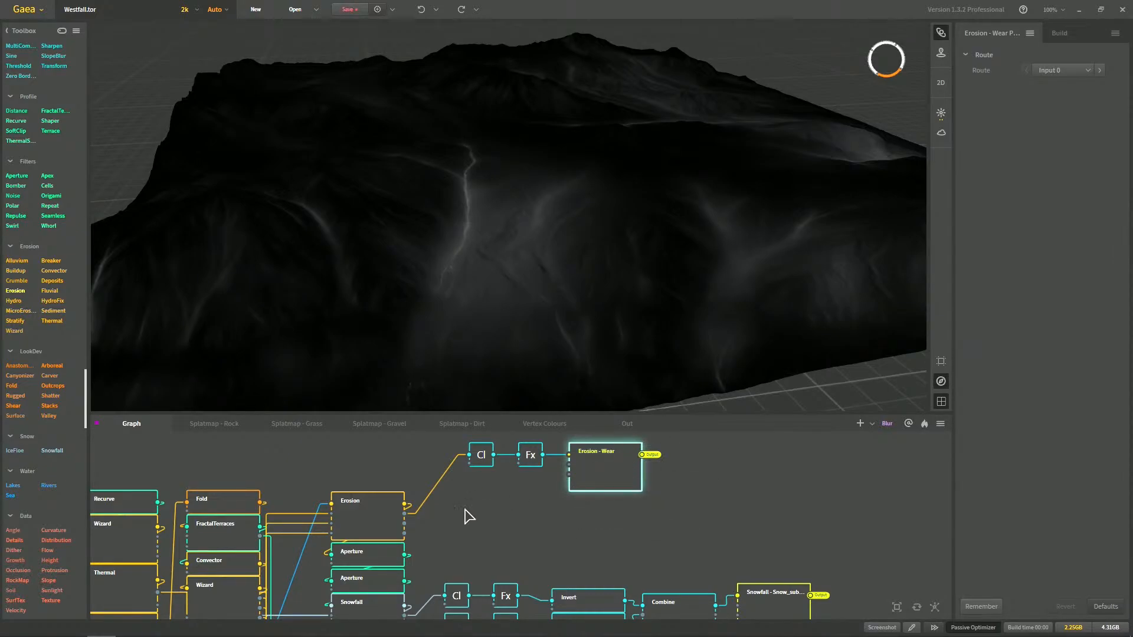
Add a Clamp node fed by the Erosion node's second mask output, followed by an Fx node
{"action": "right_click", "coordinate": [476, 507]}
{"action": "type", "text": "clamp"}
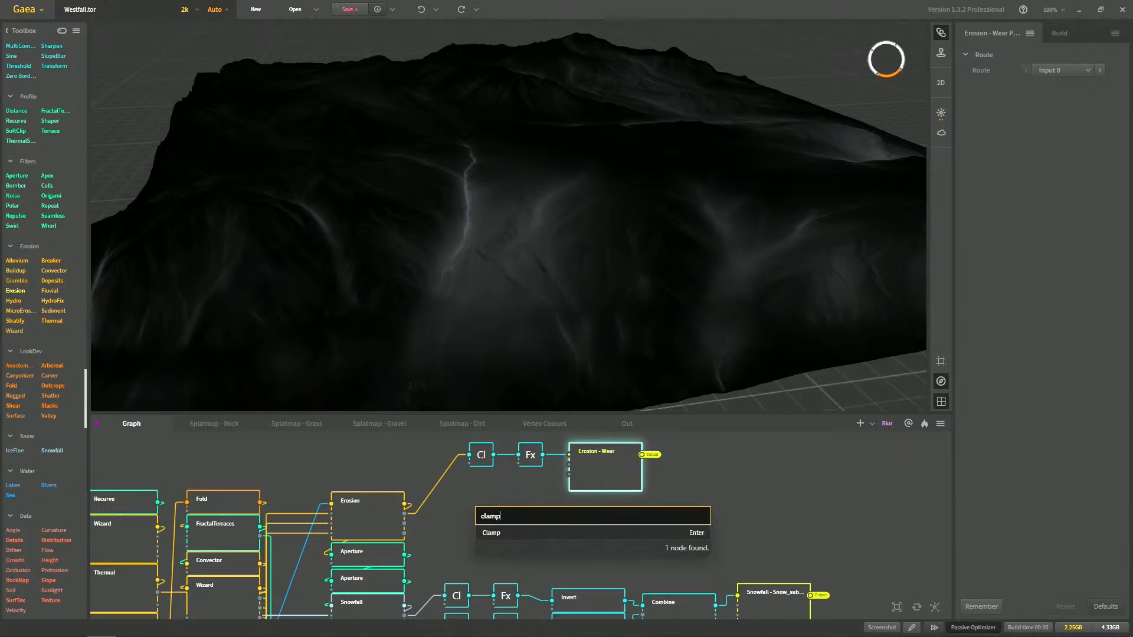
{"action": "key", "text": "Return"}
{"action": "left_click_drag", "start_coordinate": [529, 518], "coordinate": [601, 518]}
{"action": "type", "text": "fx"}
{"action": "key", "text": "Return"}
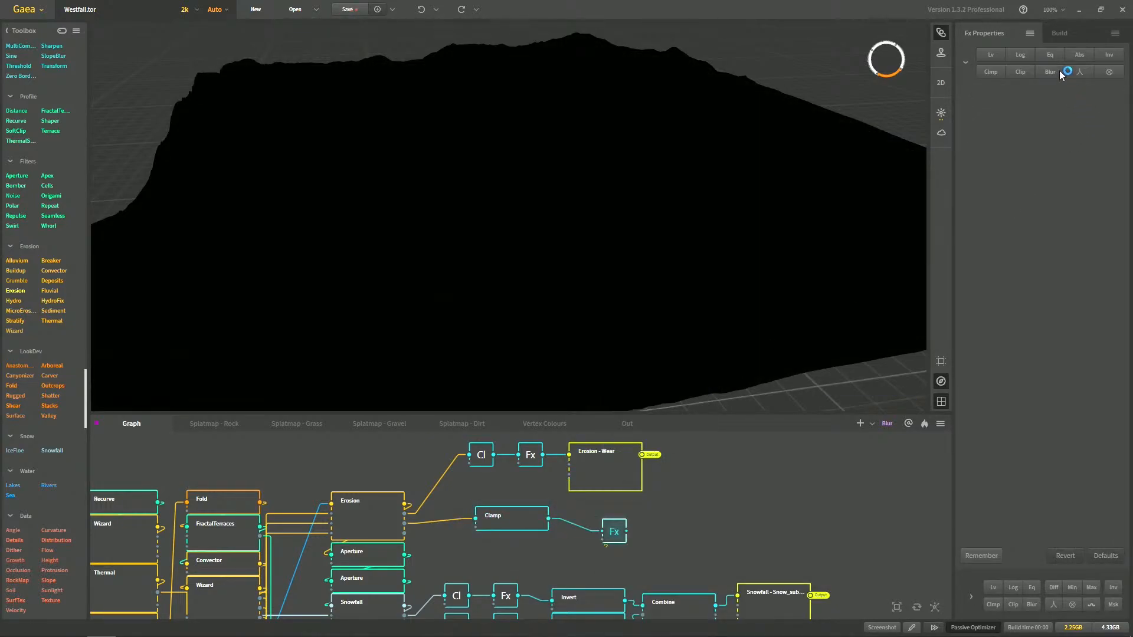
Try Abs on the new Fx node, switch it to Autolevel instead, and inspect the mask near and far
{"action": "left_click", "coordinate": [1075, 72]}
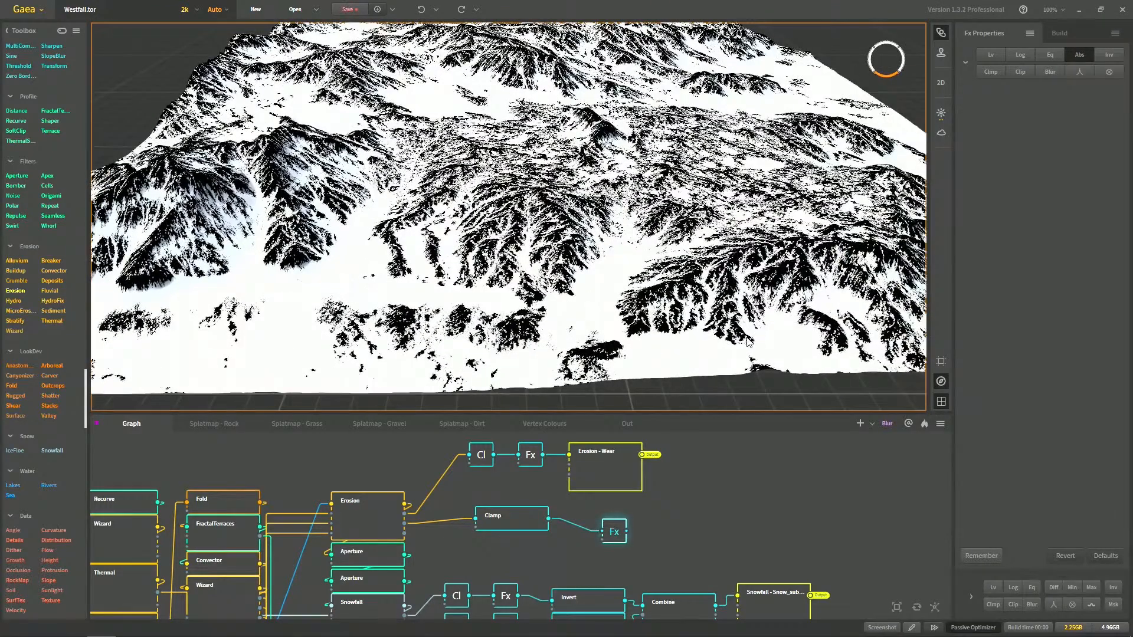
{"action": "left_click", "coordinate": [517, 515]}
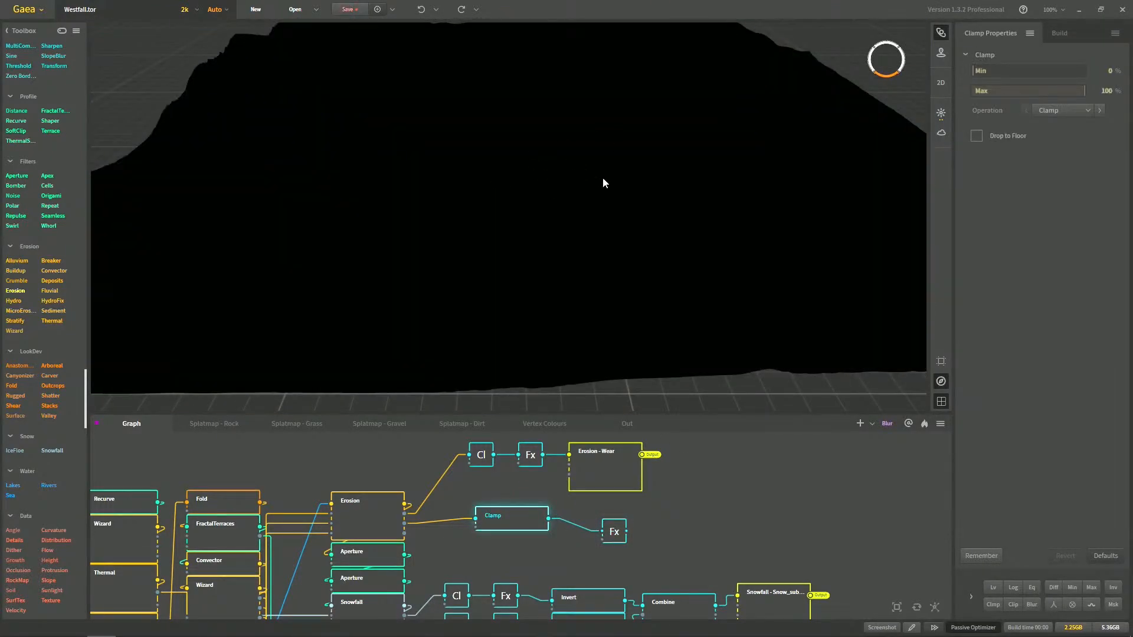
{"action": "left_click", "coordinate": [615, 532]}
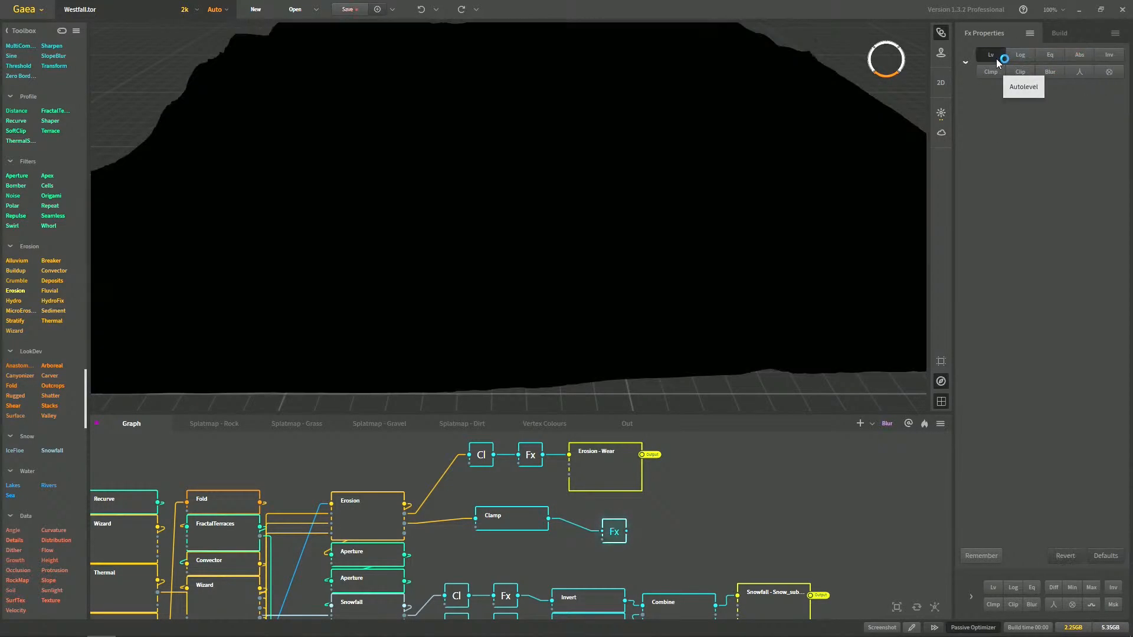
{"action": "left_click", "coordinate": [1000, 57]}
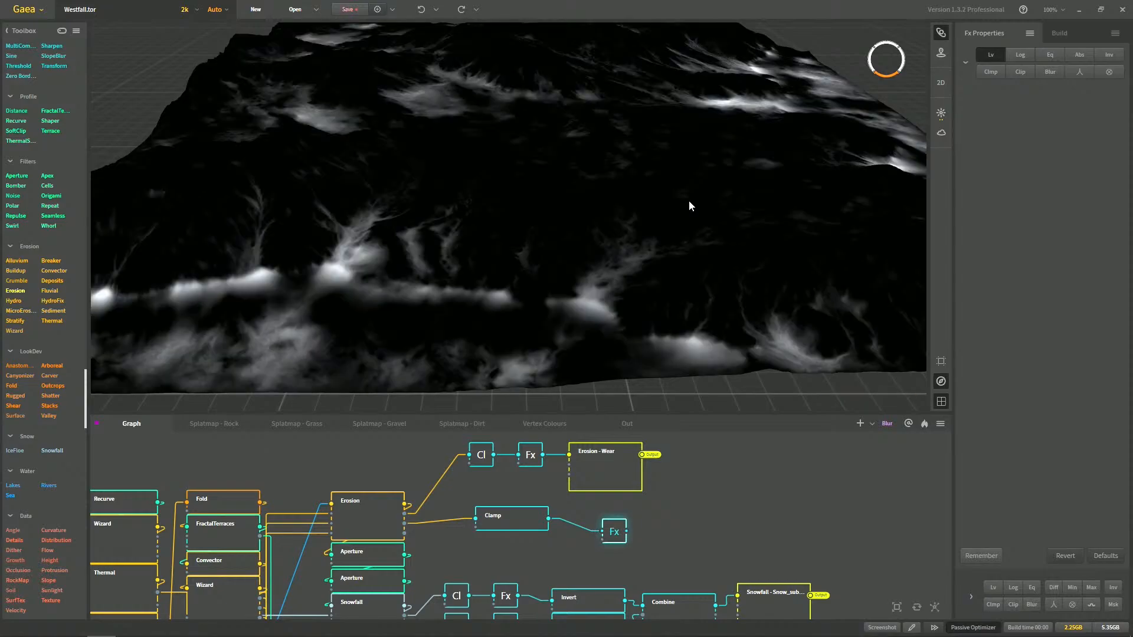
{"action": "left_click_drag", "start_coordinate": [682, 294], "coordinate": [696, 247]}
{"action": "scroll", "coordinate": [665, 246], "scroll_direction": "up", "scroll_amount": 3}
{"action": "scroll", "coordinate": [697, 223], "scroll_direction": "down", "scroll_amount": 6}
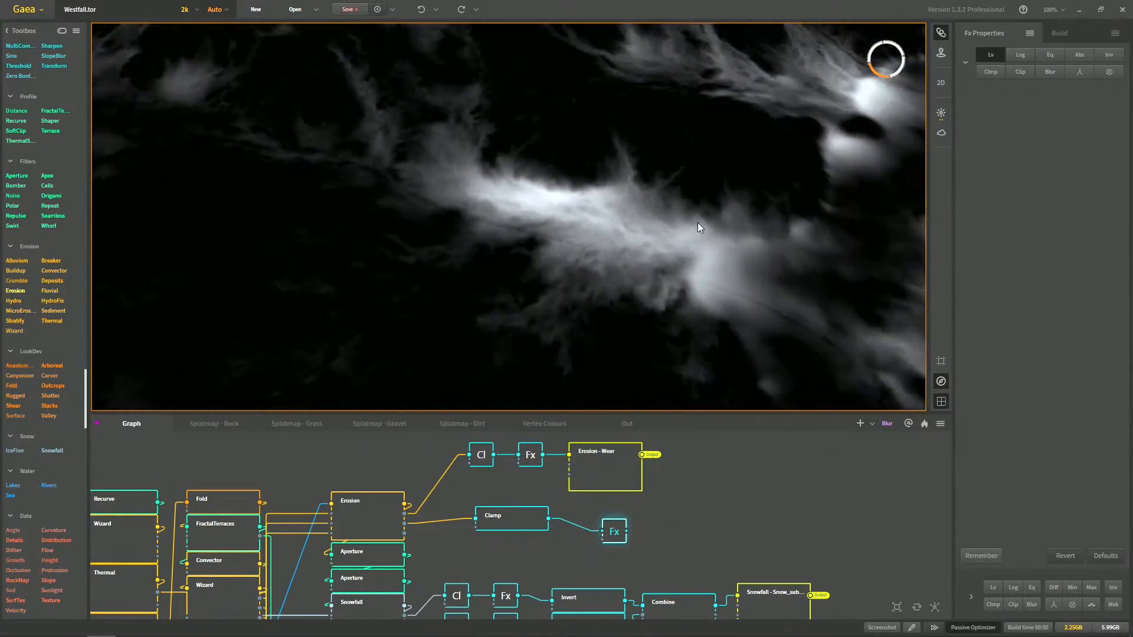
{"action": "left_click_drag", "start_coordinate": [647, 228], "coordinate": [684, 215]}
Compare Log alone with Log plus Autolevel on the Fx node, keep both on, and inspect the mask across the terrain
{"action": "left_click", "coordinate": [1020, 55]}
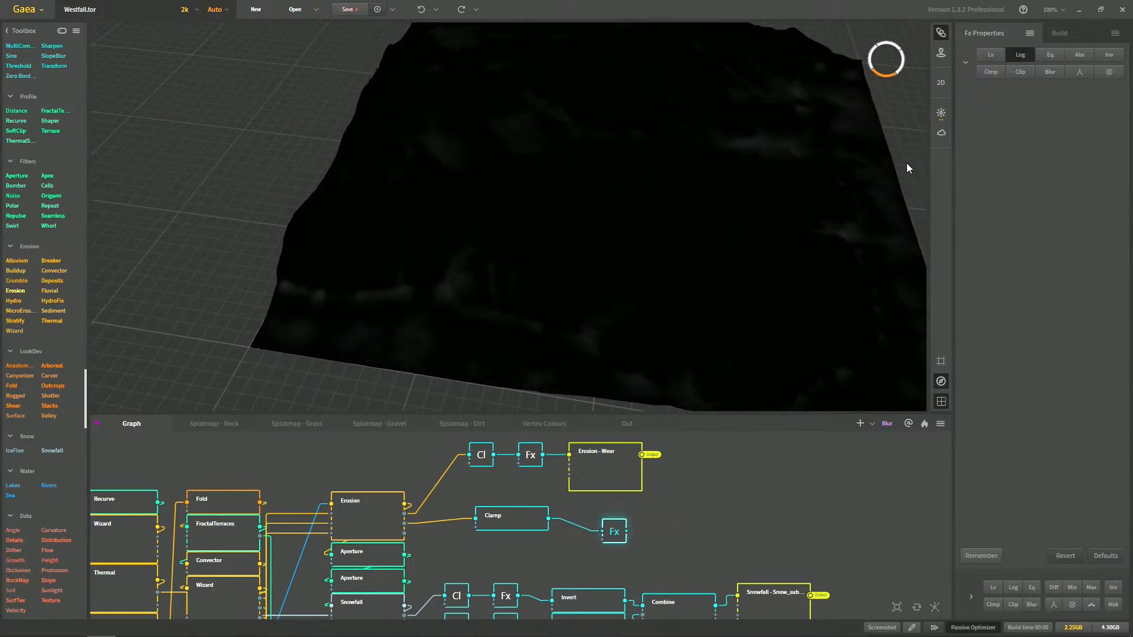
{"action": "left_click", "coordinate": [986, 57]}
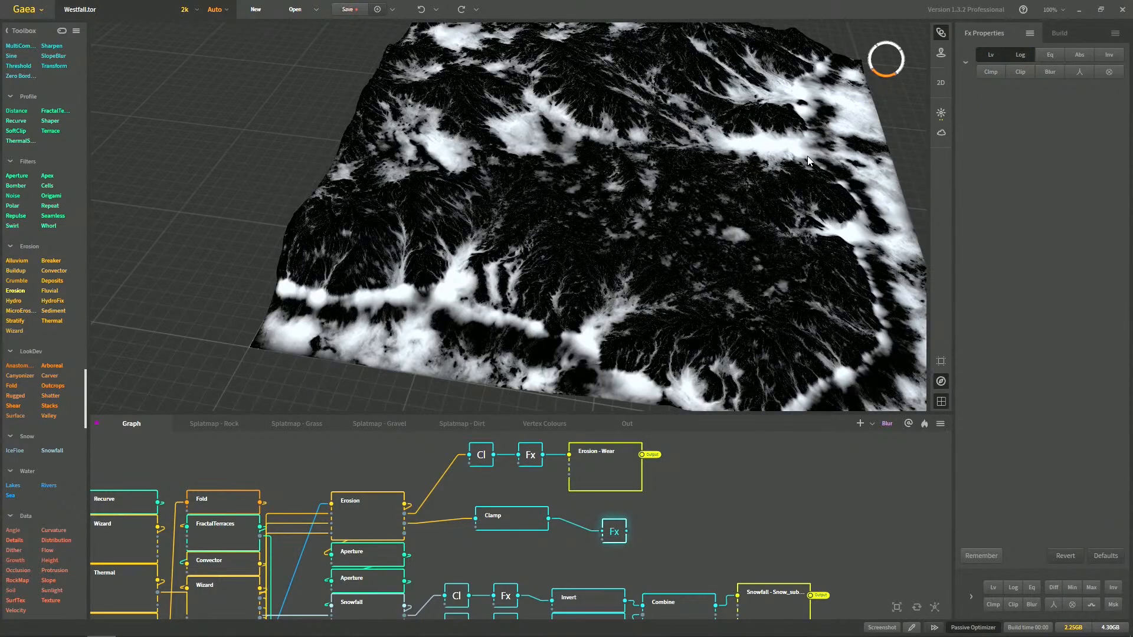
{"action": "left_click", "coordinate": [1018, 55]}
{"action": "scroll", "coordinate": [675, 274], "scroll_direction": "up", "scroll_amount": 5}
{"action": "scroll", "coordinate": [628, 242], "scroll_direction": "up", "scroll_amount": 3}
{"action": "left_click_drag", "start_coordinate": [629, 250], "coordinate": [572, 323]}
{"action": "left_click_drag", "start_coordinate": [621, 284], "coordinate": [586, 204]}
{"action": "scroll", "coordinate": [561, 260], "scroll_direction": "down", "scroll_amount": 5}
{"action": "scroll", "coordinate": [684, 196], "scroll_direction": "down", "scroll_amount": 4}
{"action": "left_click_drag", "start_coordinate": [684, 196], "coordinate": [621, 228]}
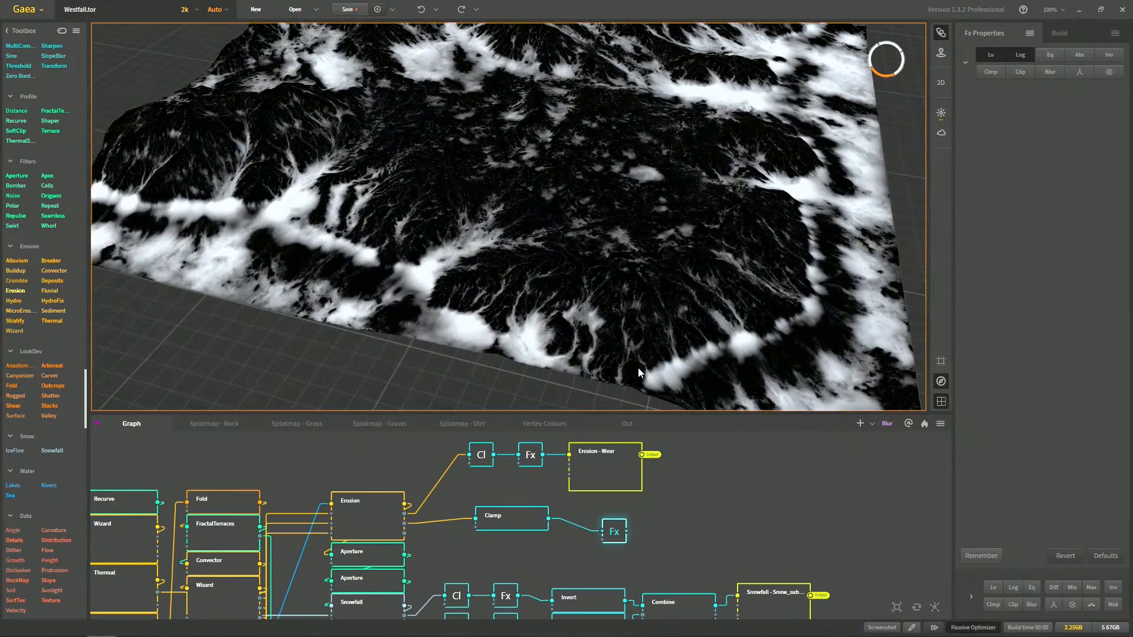
Add a second Fx node fed by the Clamp, stack it below the first, and set it to Equalize
{"action": "left_click_drag", "start_coordinate": [617, 538], "coordinate": [583, 525]}
{"action": "right_click", "coordinate": [575, 554]}
{"action": "type", "text": "fx"}
{"action": "key", "text": "Return"}
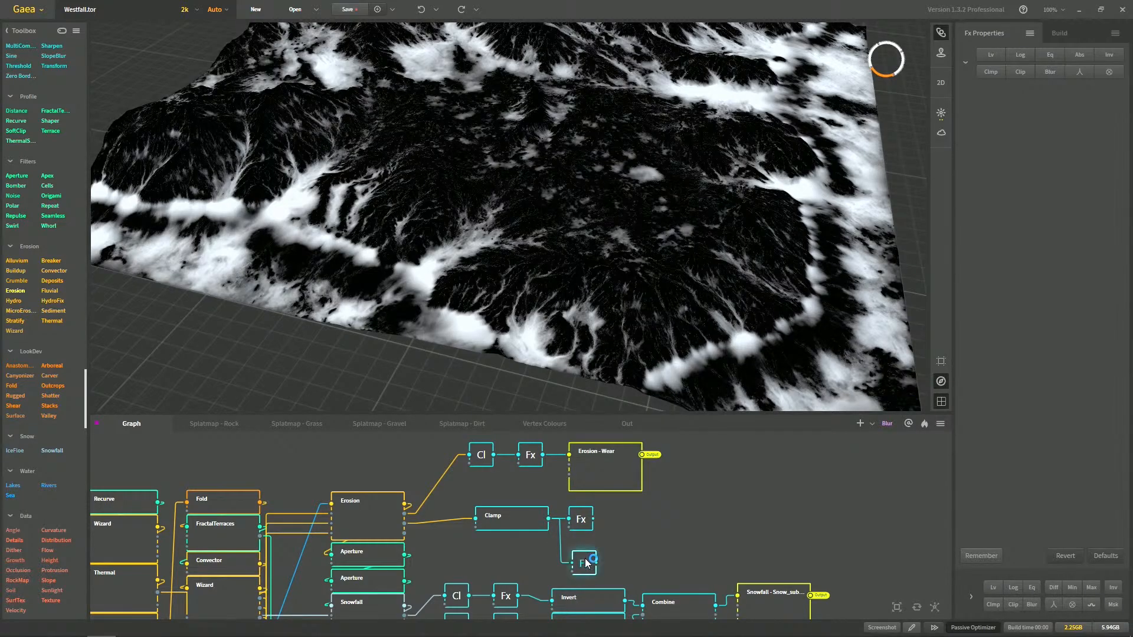
{"action": "left_click_drag", "start_coordinate": [586, 566], "coordinate": [583, 546]}
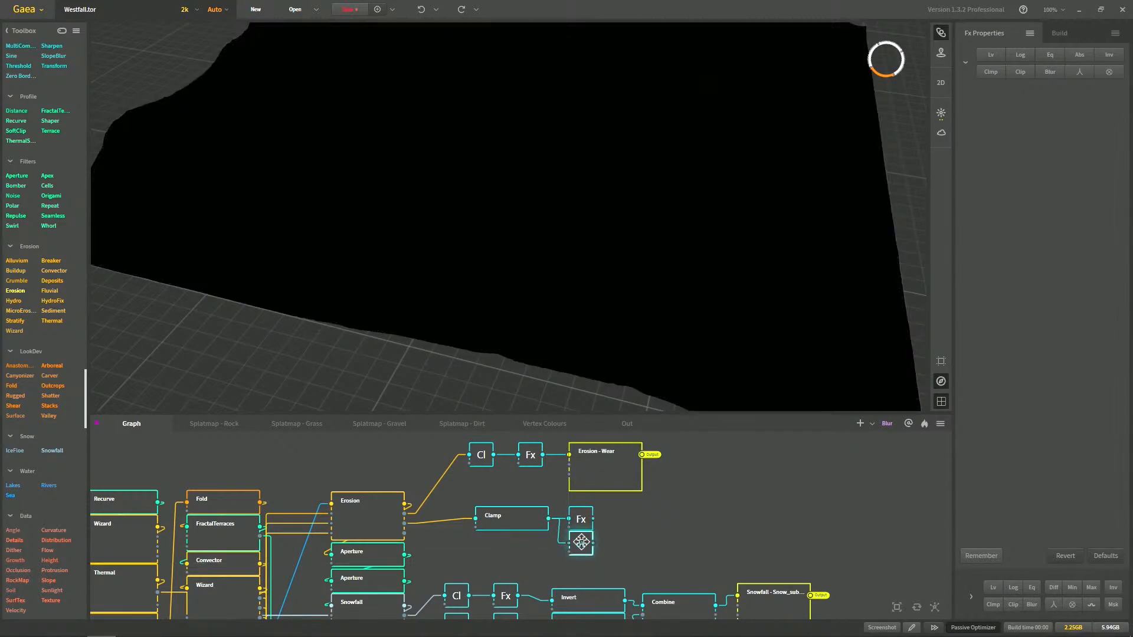
{"action": "left_click", "coordinate": [1052, 58]}
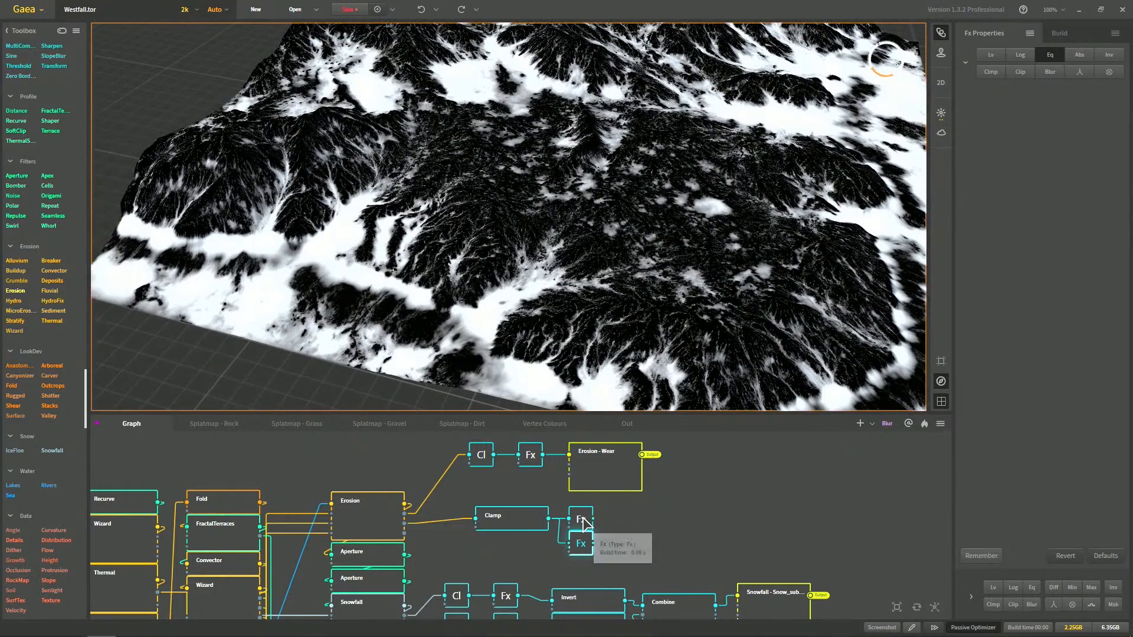
Compare the Autolevel-plus-Log mask with the Equalize mask on several terrain areas, near and far
{"action": "left_click", "coordinate": [583, 520]}
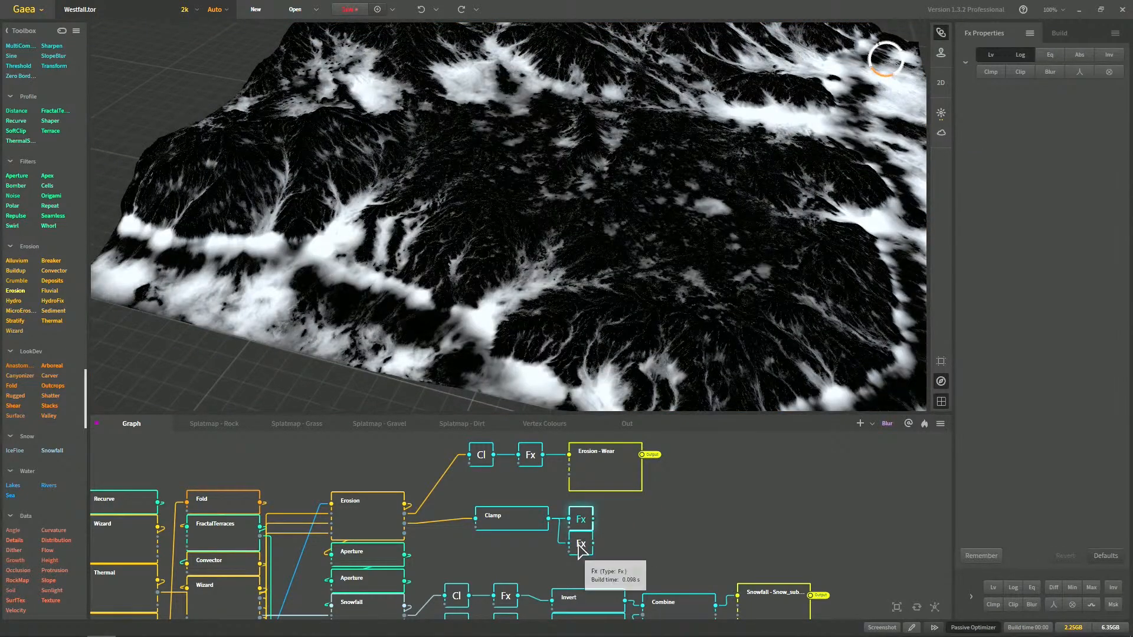
{"action": "left_click", "coordinate": [580, 544]}
{"action": "scroll", "coordinate": [632, 237], "scroll_direction": "up", "scroll_amount": 6}
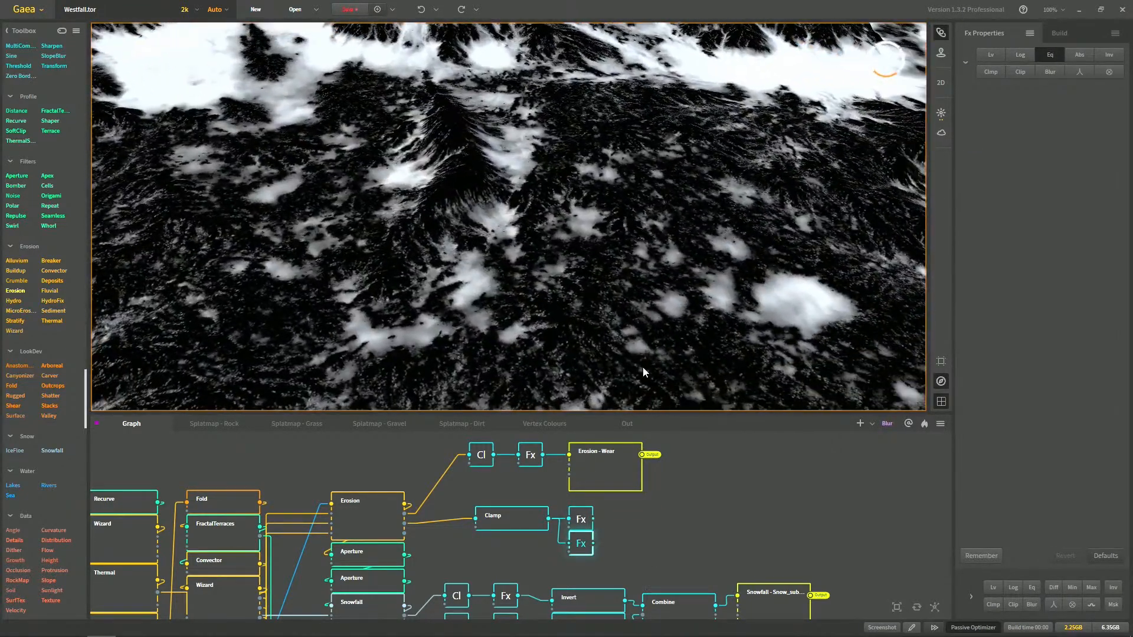
{"action": "left_click", "coordinate": [584, 521]}
{"action": "left_click", "coordinate": [583, 545]}
{"action": "middle_click_drag", "start_coordinate": [503, 232], "coordinate": [620, 152]}
{"action": "middle_click_drag", "start_coordinate": [437, 223], "coordinate": [485, 187]}
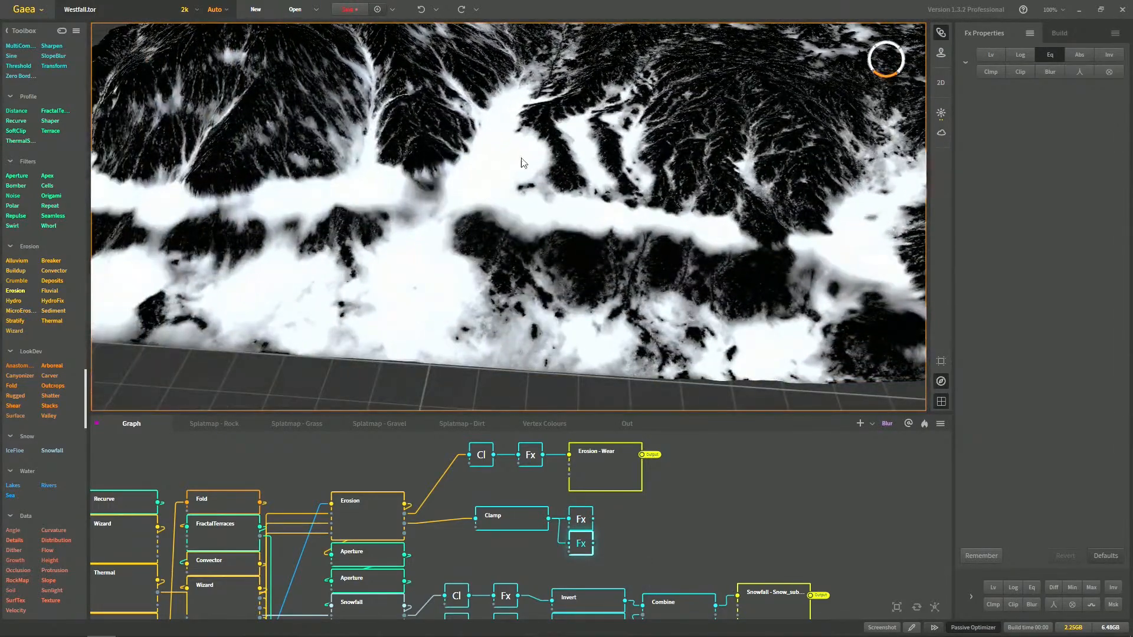
{"action": "left_click", "coordinate": [579, 525]}
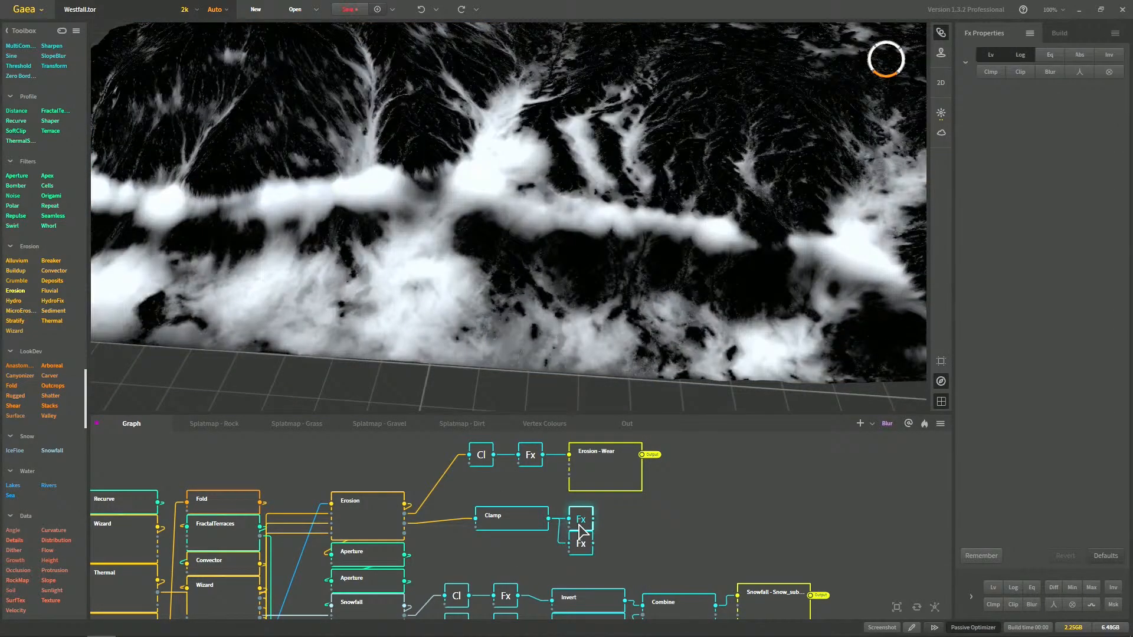
{"action": "middle_click_drag", "start_coordinate": [484, 255], "coordinate": [360, 331]}
{"action": "scroll", "coordinate": [359, 331], "scroll_direction": "down", "scroll_amount": 3}
{"action": "middle_click_drag", "start_coordinate": [614, 186], "coordinate": [425, 298]}
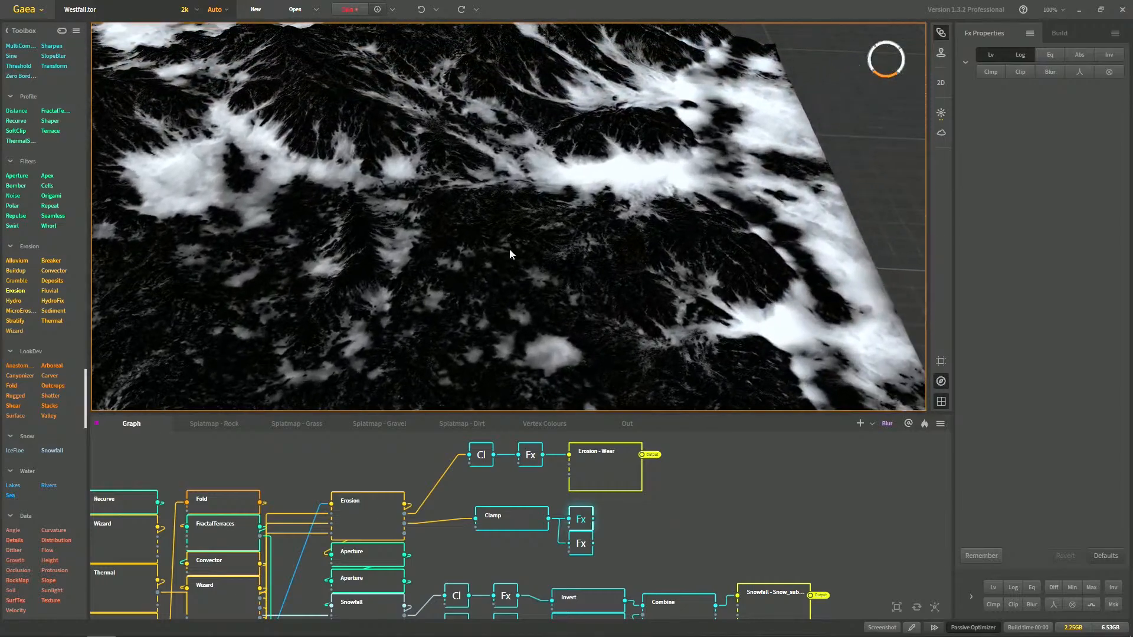
{"action": "scroll", "coordinate": [549, 236], "scroll_direction": "up", "scroll_amount": 5}
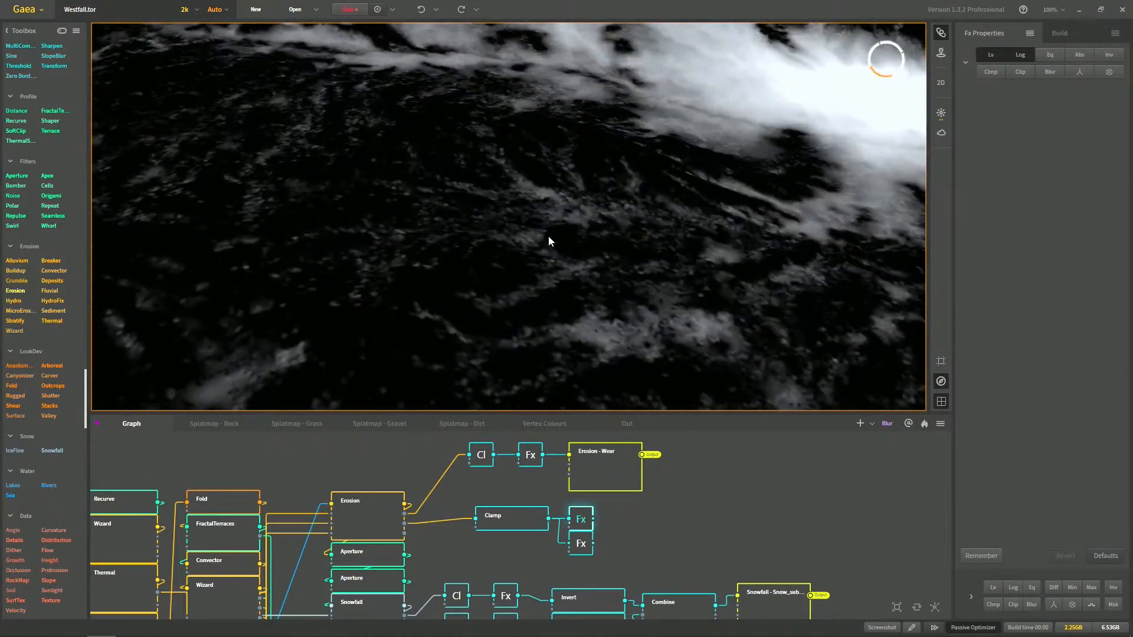
{"action": "left_click", "coordinate": [581, 546]}
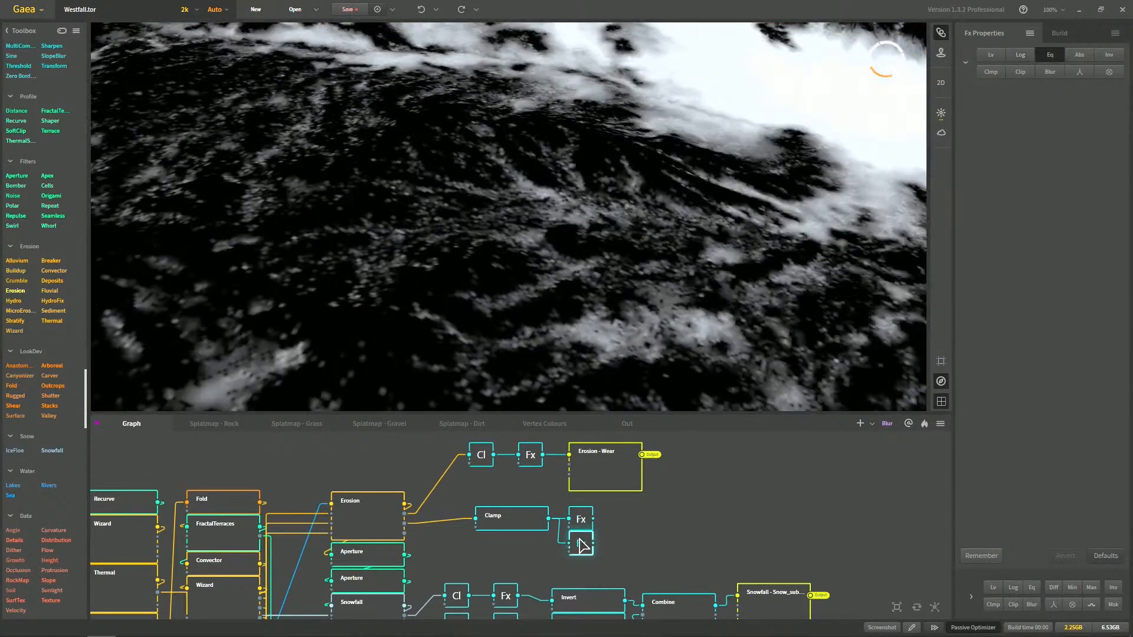
{"action": "left_click", "coordinate": [581, 519]}
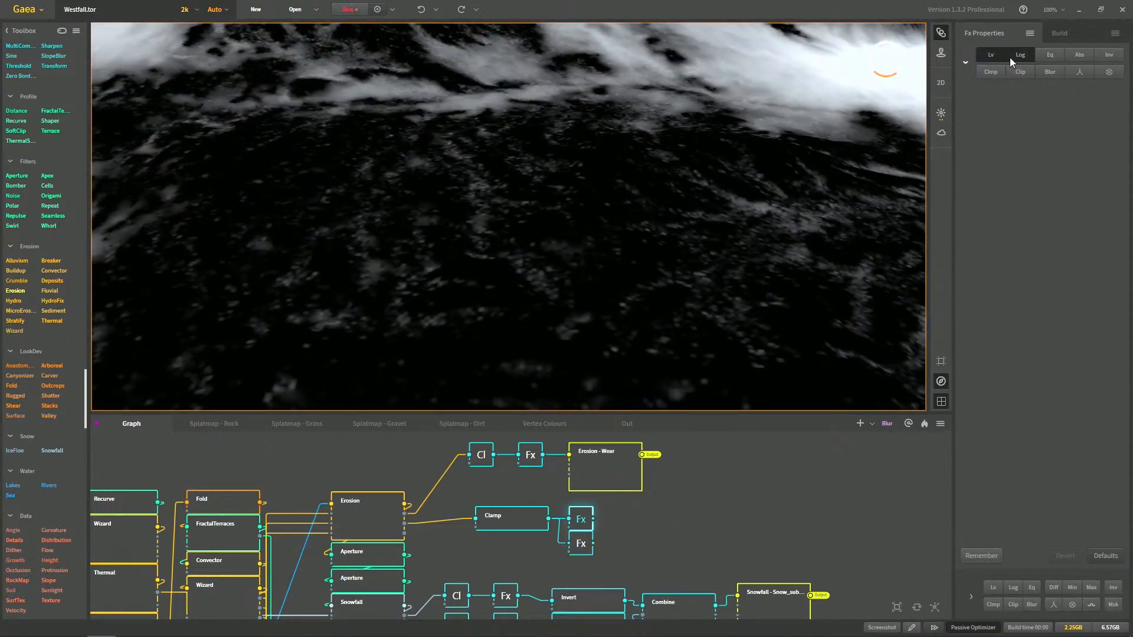
Delete the Equalize Fx node and collapse the remaining full-size Clamp node to its compact form
{"action": "left_click", "coordinate": [583, 538]}
{"action": "key", "text": "Delete"}
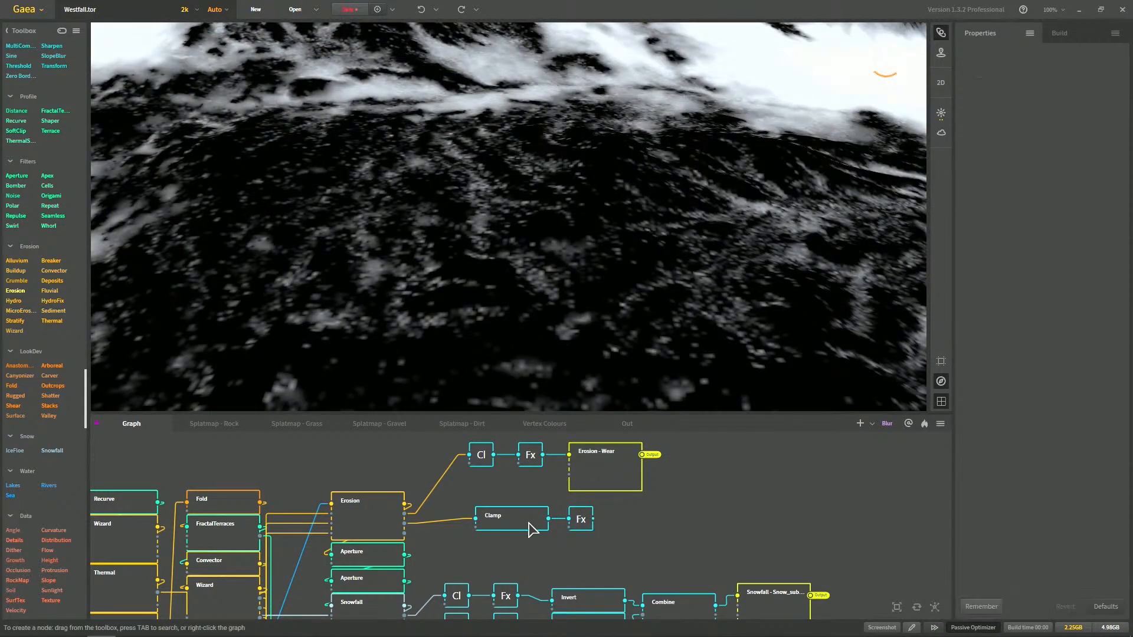
{"action": "left_click", "coordinate": [529, 521]}
{"action": "double_click", "coordinate": [529, 522]}
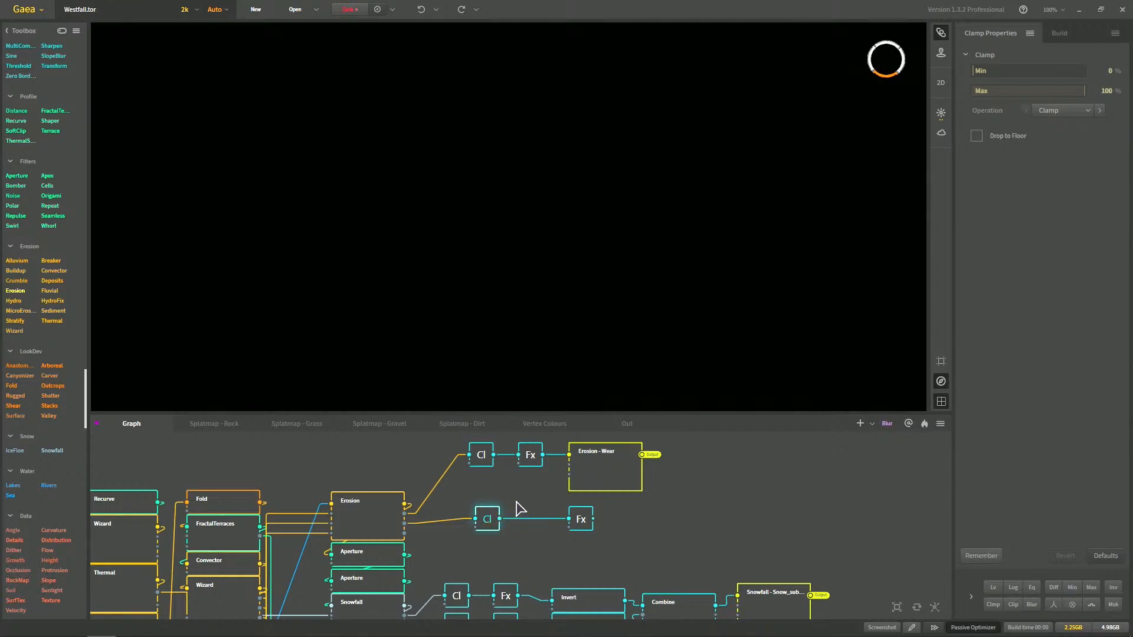
Line up the two Clamp and Fx pairs in columns beside the Erosion node, matching the Snowfall branch's layout
{"action": "left_click_drag", "start_coordinate": [487, 517], "coordinate": [473, 516]}
{"action": "left_click_drag", "start_coordinate": [582, 525], "coordinate": [455, 520]}
{"action": "left_click_drag", "start_coordinate": [529, 518], "coordinate": [503, 514]}
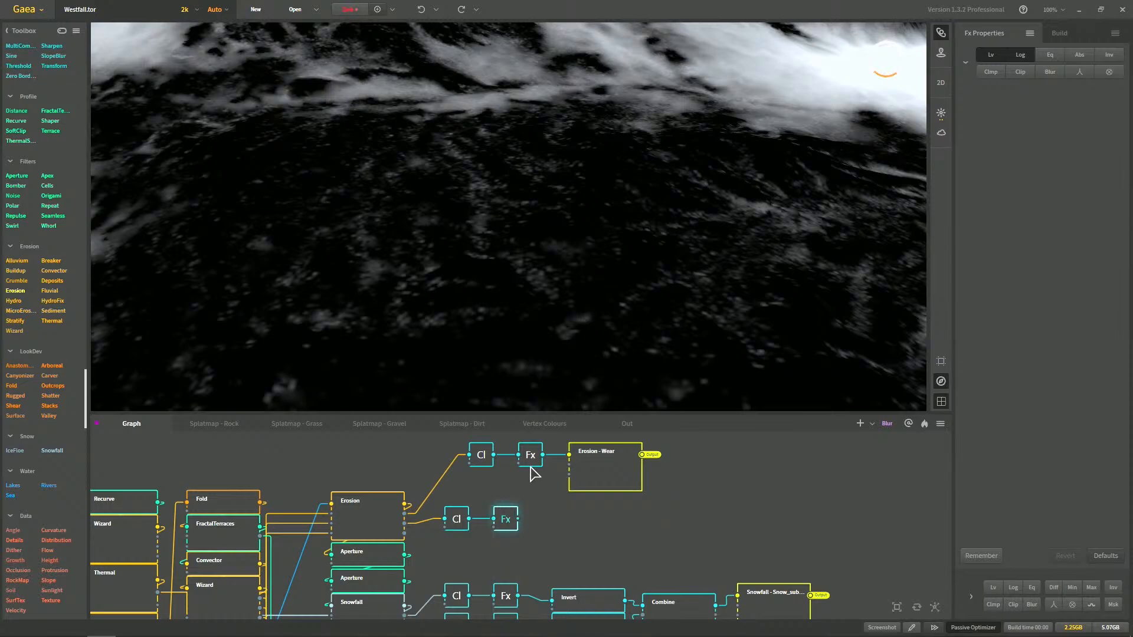
{"action": "left_click_drag", "start_coordinate": [485, 463], "coordinate": [461, 475]}
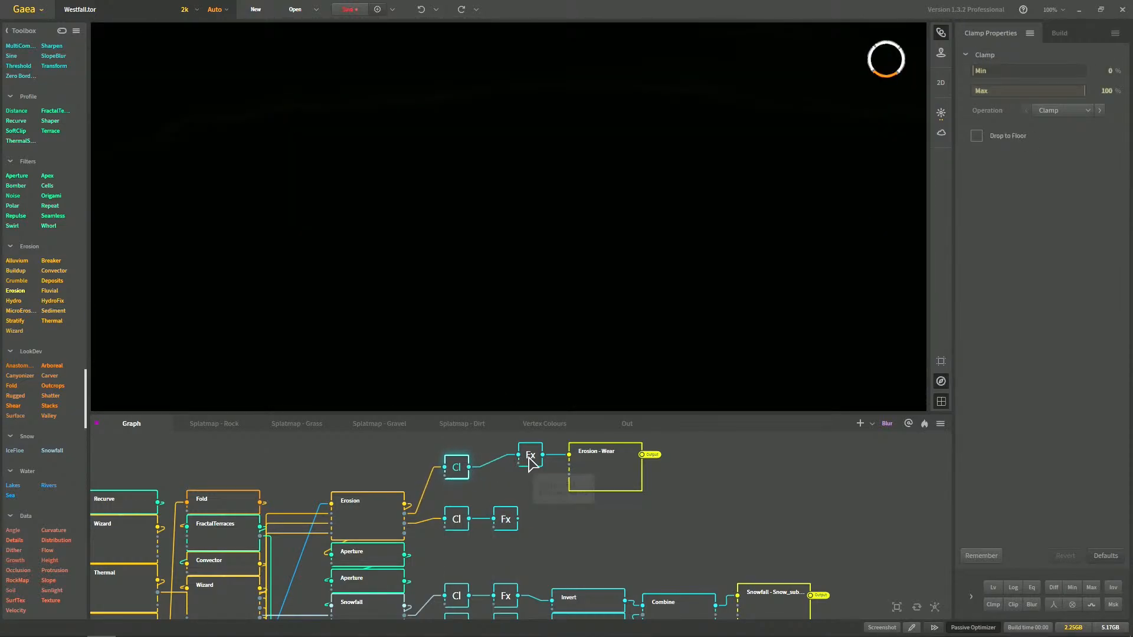
{"action": "left_click_drag", "start_coordinate": [531, 462], "coordinate": [505, 474]}
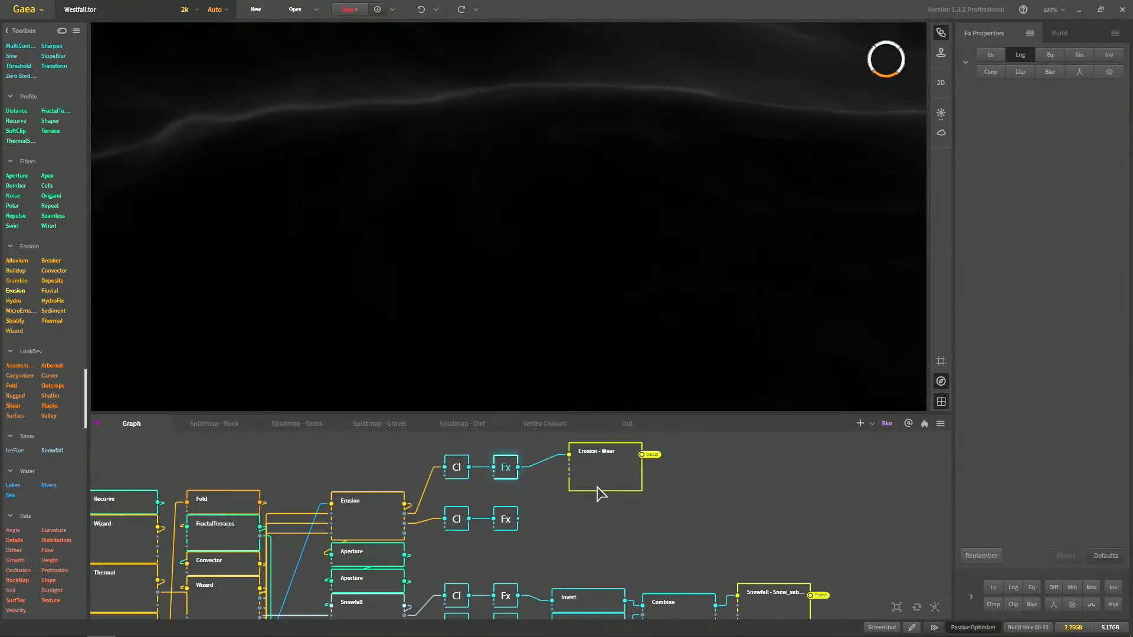
{"action": "scroll", "coordinate": [554, 510], "scroll_direction": "down", "scroll_amount": 5}
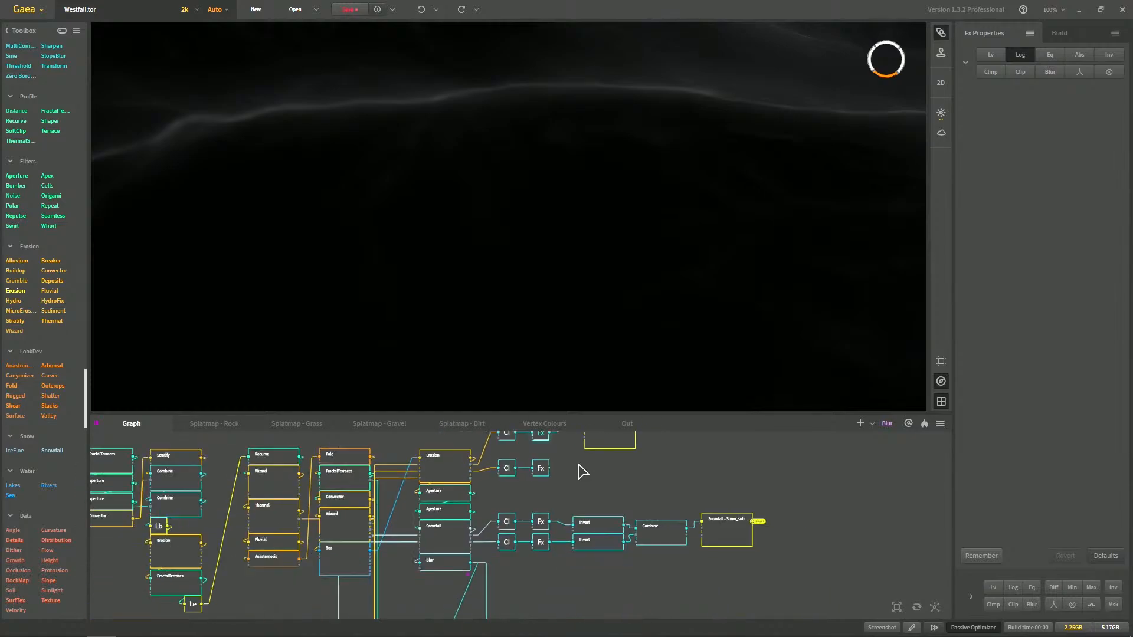
Examine the Erosion and Snowfall mask branches and the existing Flow branch lower in the graph
{"action": "scroll", "coordinate": [552, 509], "scroll_direction": "up", "scroll_amount": 1}
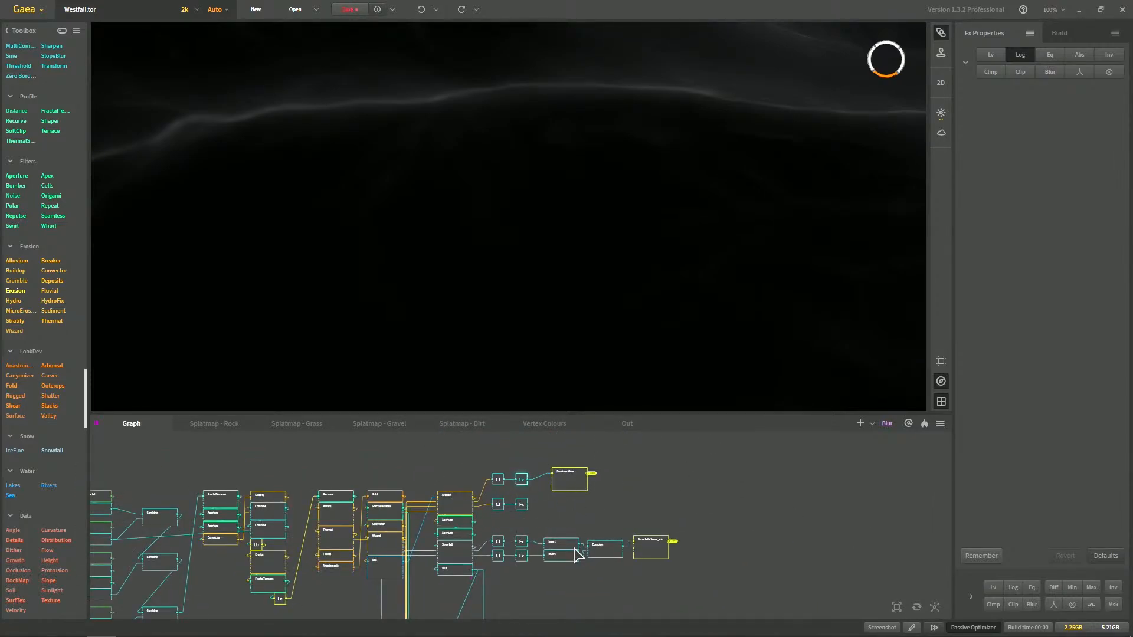
{"action": "scroll", "coordinate": [463, 531], "scroll_direction": "up", "scroll_amount": 1}
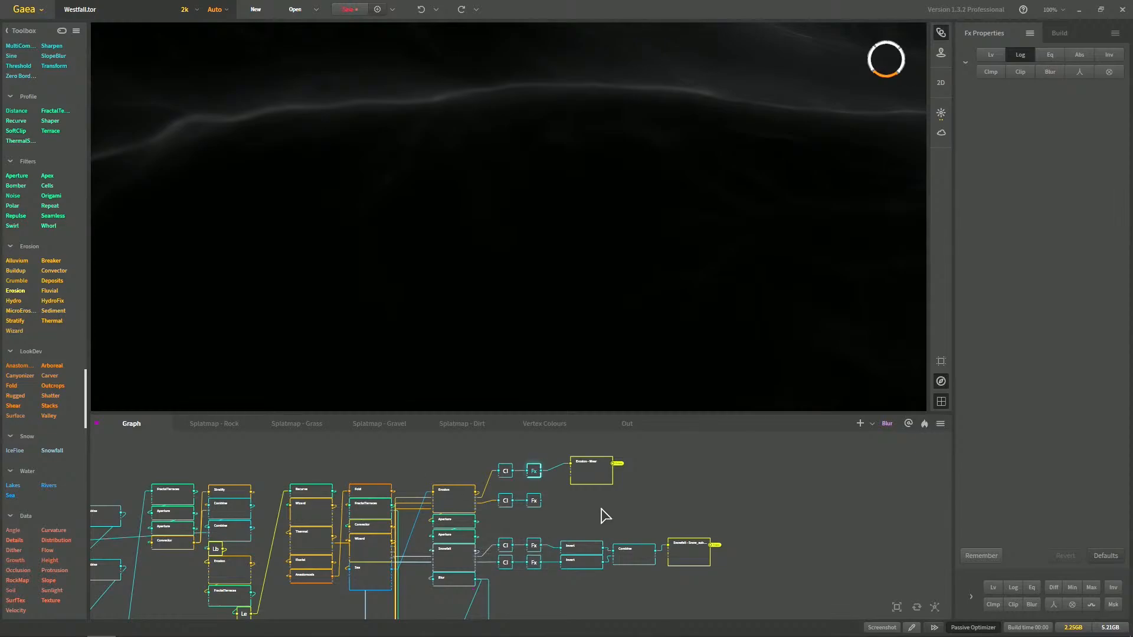
{"action": "scroll", "coordinate": [620, 554], "scroll_direction": "down", "scroll_amount": 4}
{"action": "middle_click_drag", "start_coordinate": [622, 561], "coordinate": [603, 499]}
{"action": "scroll", "coordinate": [603, 498], "scroll_direction": "up", "scroll_amount": 3}
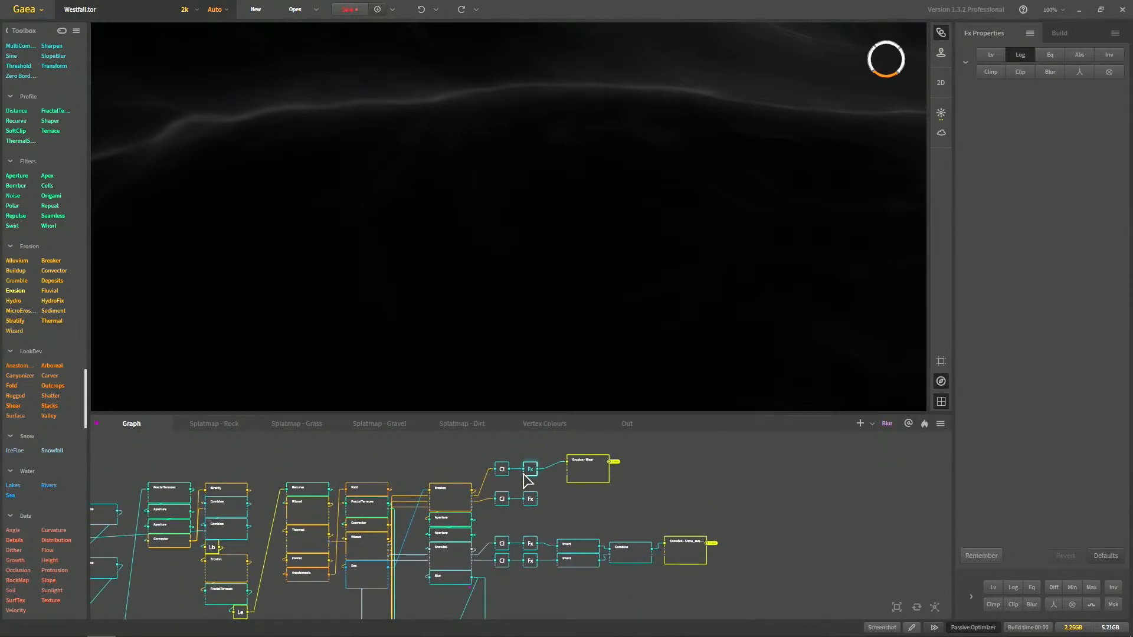
{"action": "scroll", "coordinate": [563, 507], "scroll_direction": "down", "scroll_amount": 5}
{"action": "middle_click_drag", "start_coordinate": [534, 488], "coordinate": [609, 434]}
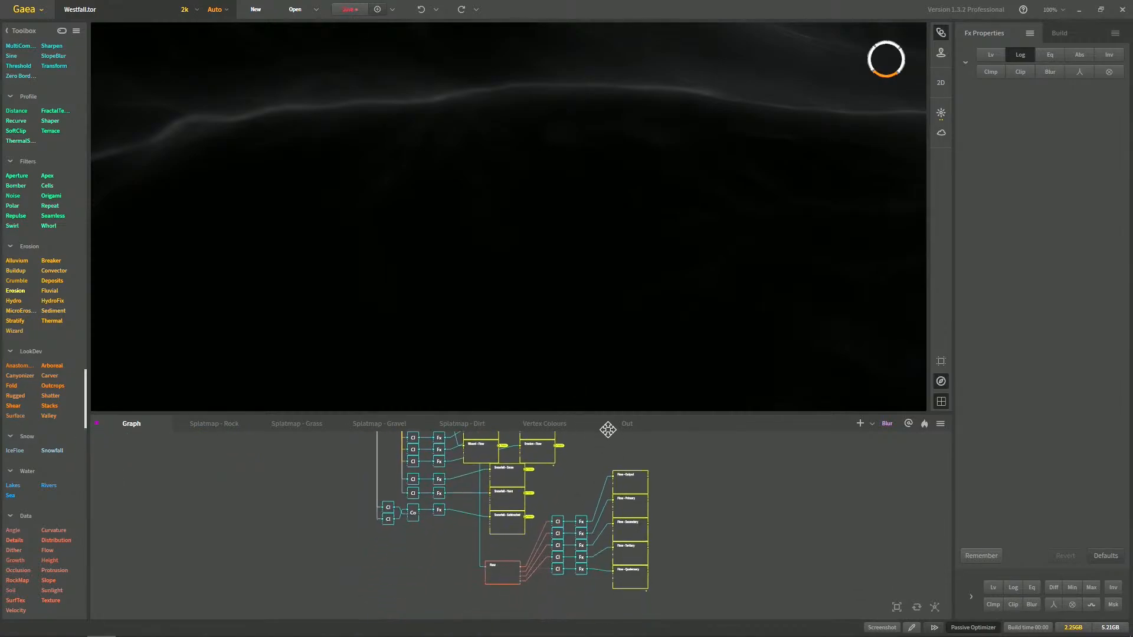
{"action": "scroll", "coordinate": [538, 496], "scroll_direction": "up", "scroll_amount": 2}
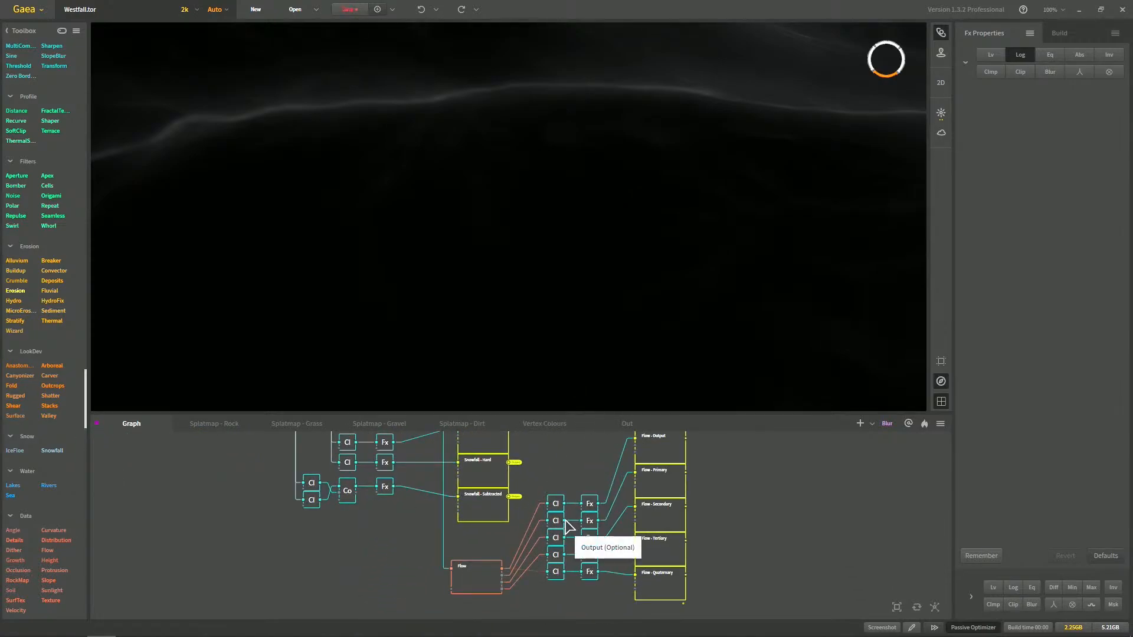
{"action": "scroll", "coordinate": [567, 519], "scroll_direction": "up", "scroll_amount": 2}
Enlarge the graph area and examine how the existing Thermal, Wizard, Erosion, Snowfall and Flow masks are clamped, adjusted and routed
{"action": "left_click_drag", "start_coordinate": [537, 411], "coordinate": [566, 299]}
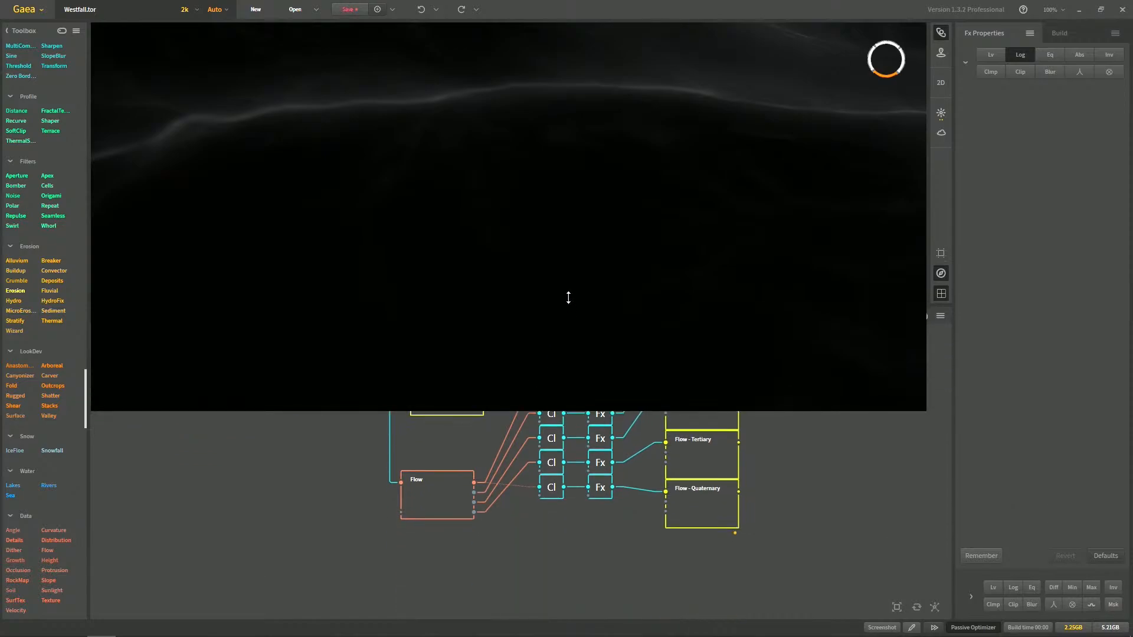
{"action": "mouse_move", "coordinate": [582, 346]}
{"action": "middle_mouse_down"}
{"action": "mouse_move", "coordinate": [581, 431]}
{"action": "mouse_move", "coordinate": [647, 501]}
{"action": "middle_mouse_up"}
{"action": "middle_click_drag", "start_coordinate": [610, 452], "coordinate": [704, 553]}
{"action": "scroll", "coordinate": [640, 500], "scroll_direction": "down", "scroll_amount": 1}
{"action": "middle_click_drag", "start_coordinate": [545, 379], "coordinate": [543, 515]}
{"action": "scroll", "coordinate": [413, 407], "scroll_direction": "down", "scroll_amount": 1}
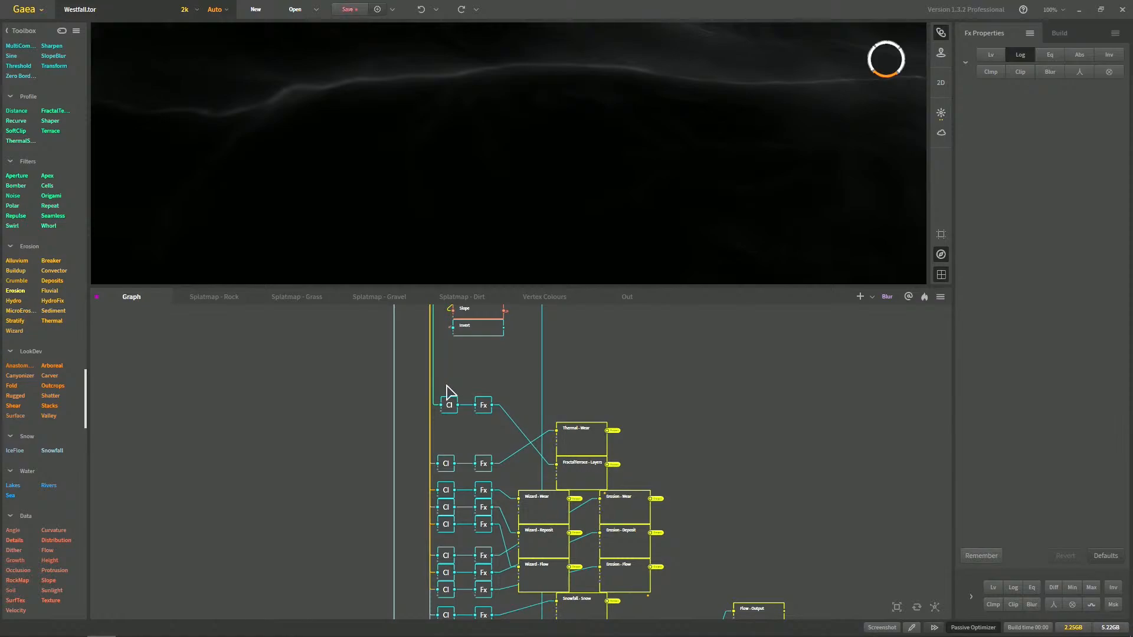
{"action": "middle_click_drag", "start_coordinate": [446, 384], "coordinate": [445, 358]}
{"action": "middle_click_drag", "start_coordinate": [468, 450], "coordinate": [448, 353]}
{"action": "middle_click_drag", "start_coordinate": [504, 378], "coordinate": [463, 426]}
{"action": "middle_click_drag", "start_coordinate": [552, 435], "coordinate": [549, 429]}
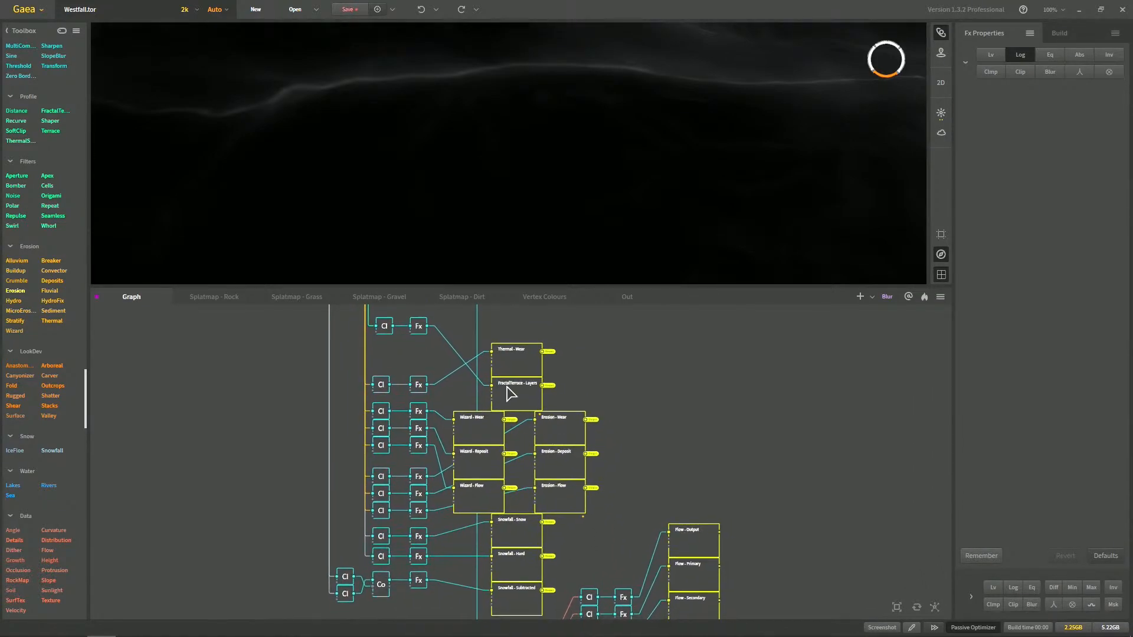
{"action": "middle_click_drag", "start_coordinate": [621, 469], "coordinate": [593, 488]}
{"action": "scroll", "coordinate": [602, 384], "scroll_direction": "down", "scroll_amount": 3}
{"action": "scroll", "coordinate": [562, 484], "scroll_direction": "up", "scroll_amount": 2}
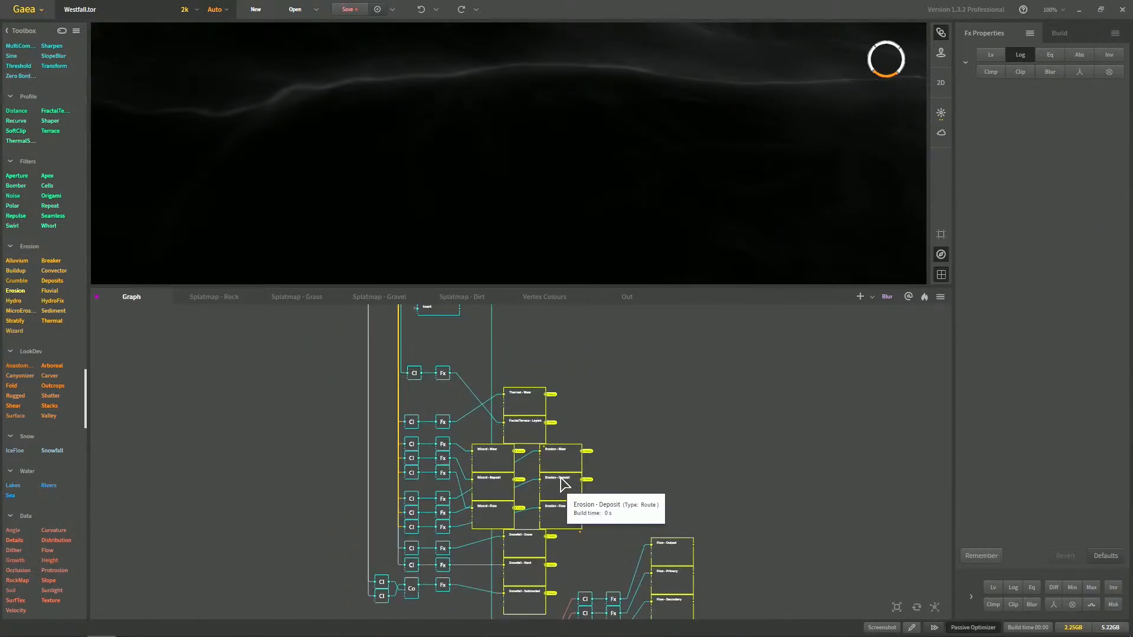
{"action": "middle_click_drag", "start_coordinate": [625, 506], "coordinate": [647, 399]}
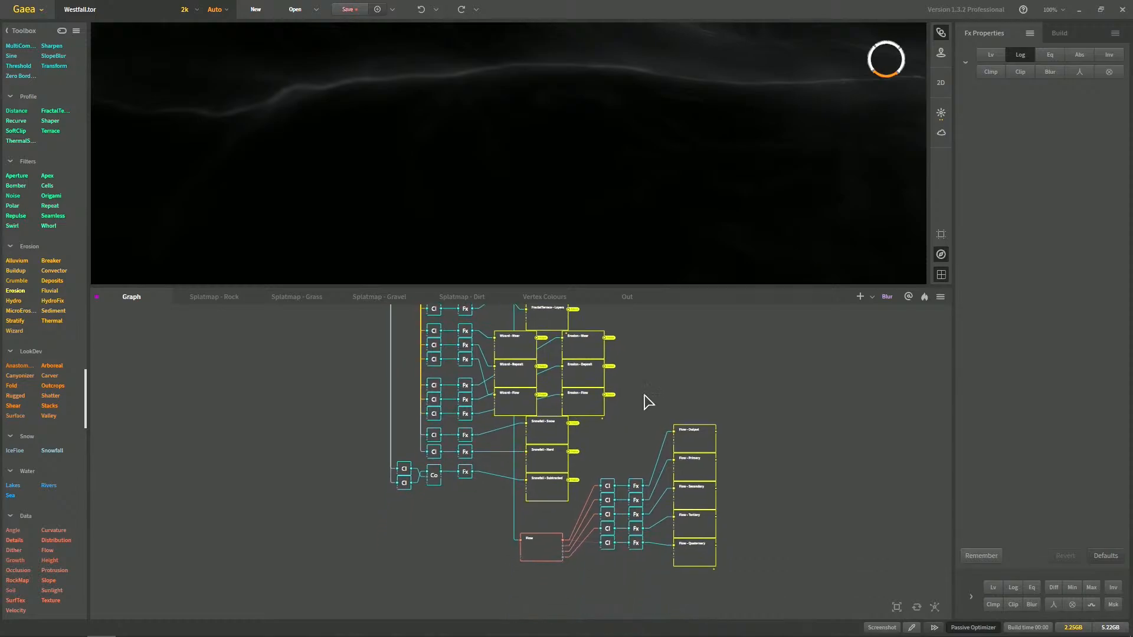
{"action": "scroll", "coordinate": [646, 401], "scroll_direction": "up", "scroll_amount": 1}
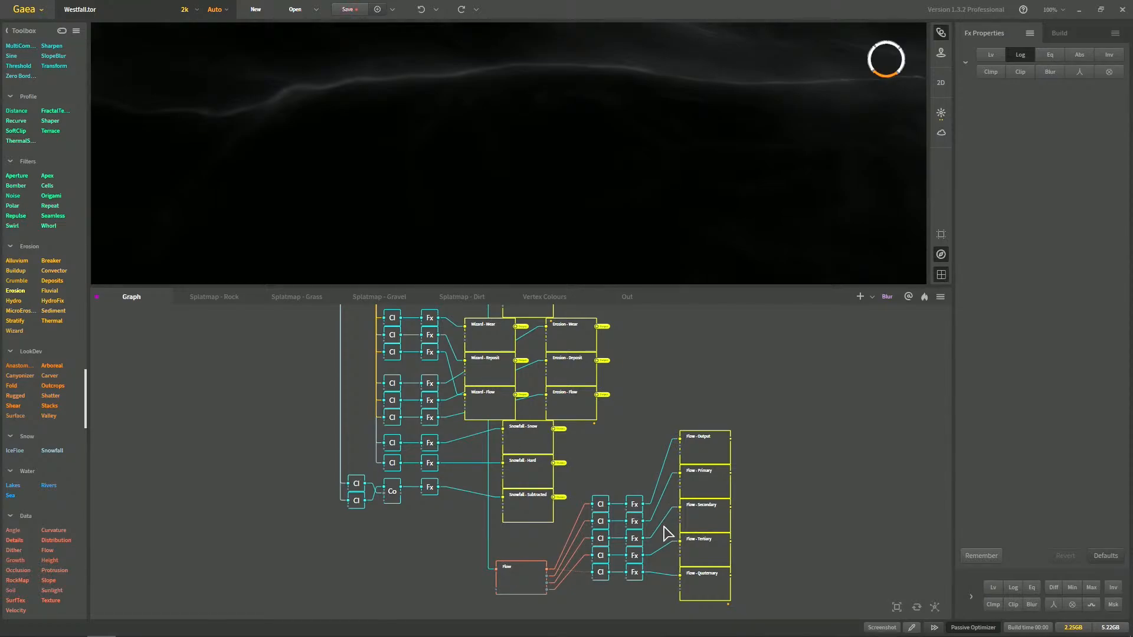
{"action": "middle_click_drag", "start_coordinate": [664, 527], "coordinate": [620, 445]}
{"action": "scroll", "coordinate": [620, 444], "scroll_direction": "up", "scroll_amount": 1}
{"action": "middle_click_drag", "start_coordinate": [719, 411], "coordinate": [712, 449]}
{"action": "scroll", "coordinate": [712, 448], "scroll_direction": "up", "scroll_amount": 2}
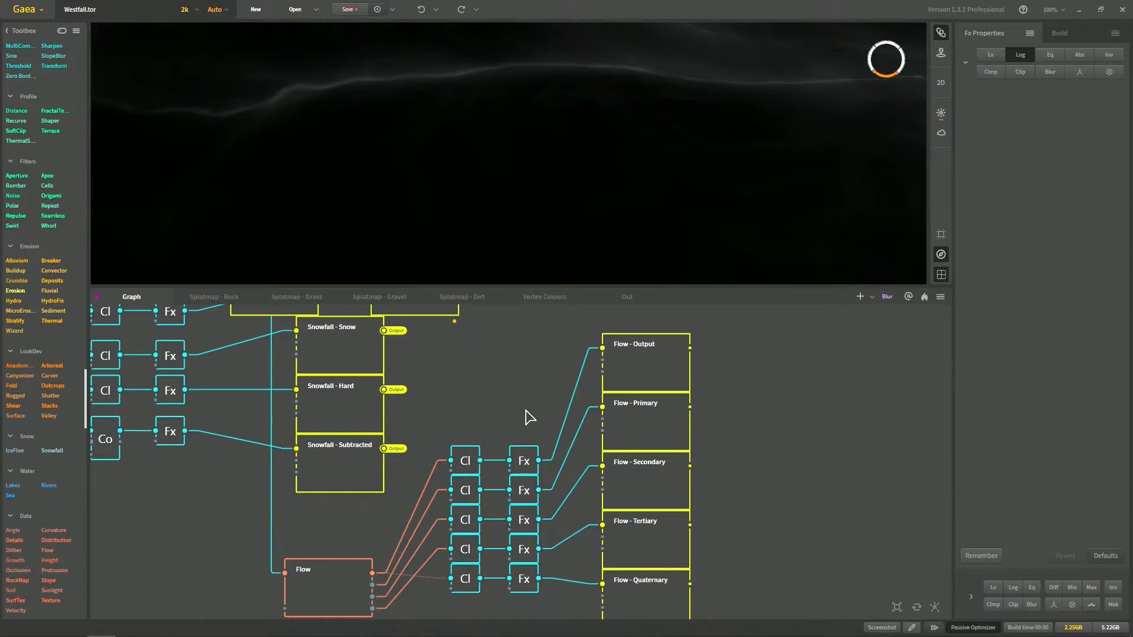
Add a Route node fed by the Fx of the Erosion node's second Clamp and Fx pair
{"action": "scroll", "coordinate": [524, 410], "scroll_direction": "down", "scroll_amount": 9}
{"action": "mouse_move", "coordinate": [566, 352]}
{"action": "middle_mouse_down"}
{"action": "mouse_move", "coordinate": [559, 614]}
{"action": "mouse_move", "coordinate": [576, 488]}
{"action": "mouse_move", "coordinate": [567, 497]}
{"action": "mouse_move", "coordinate": [813, 427]}
{"action": "middle_mouse_up"}
{"action": "scroll", "coordinate": [567, 497], "scroll_direction": "up", "scroll_amount": 8}
{"action": "left_click_drag", "start_coordinate": [584, 441], "coordinate": [661, 437]}
{"action": "key", "text": "Tab"}
{"action": "type", "text": "route"}
{"action": "key", "text": "Return"}
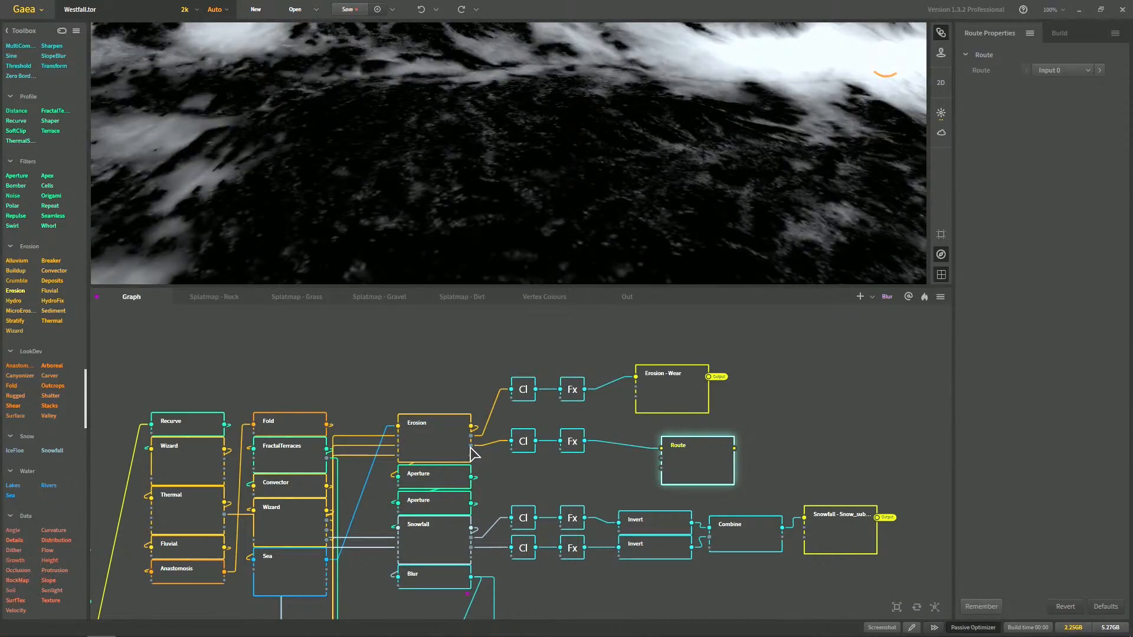
Rename the new Route node as Erosion - Deposit and place it directly beneath Erosion - Wear
{"action": "key", "text": "F2"}
{"action": "type", "text": "E"}
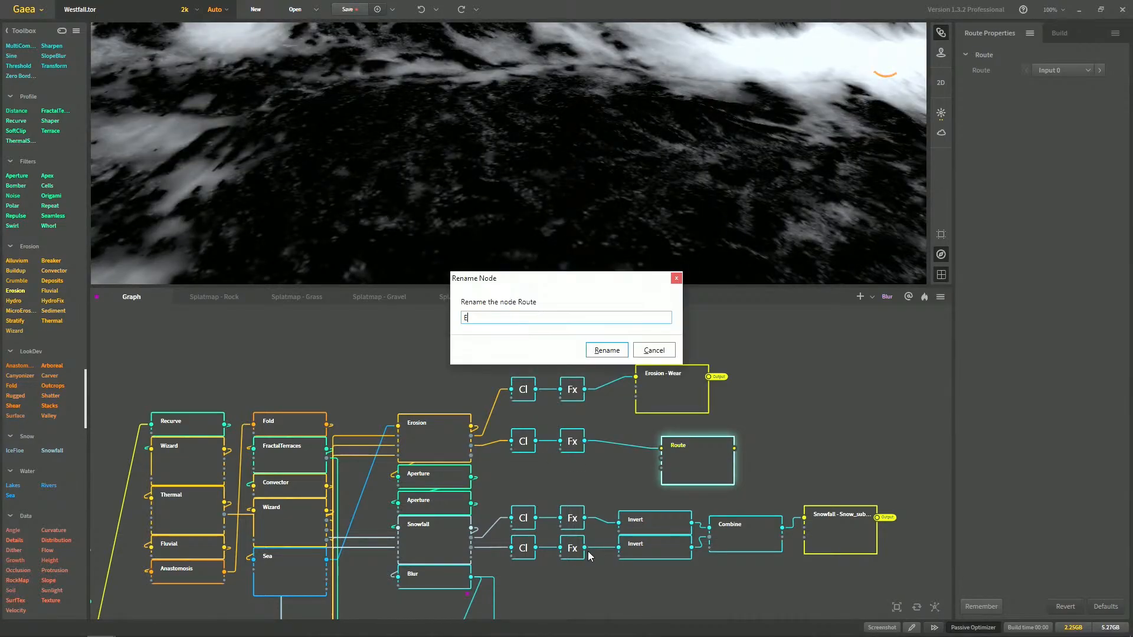
{"action": "type", "text": "rosion - Deposit"}
{"action": "key", "text": "Return"}
{"action": "left_click_drag", "start_coordinate": [714, 467], "coordinate": [689, 447]}
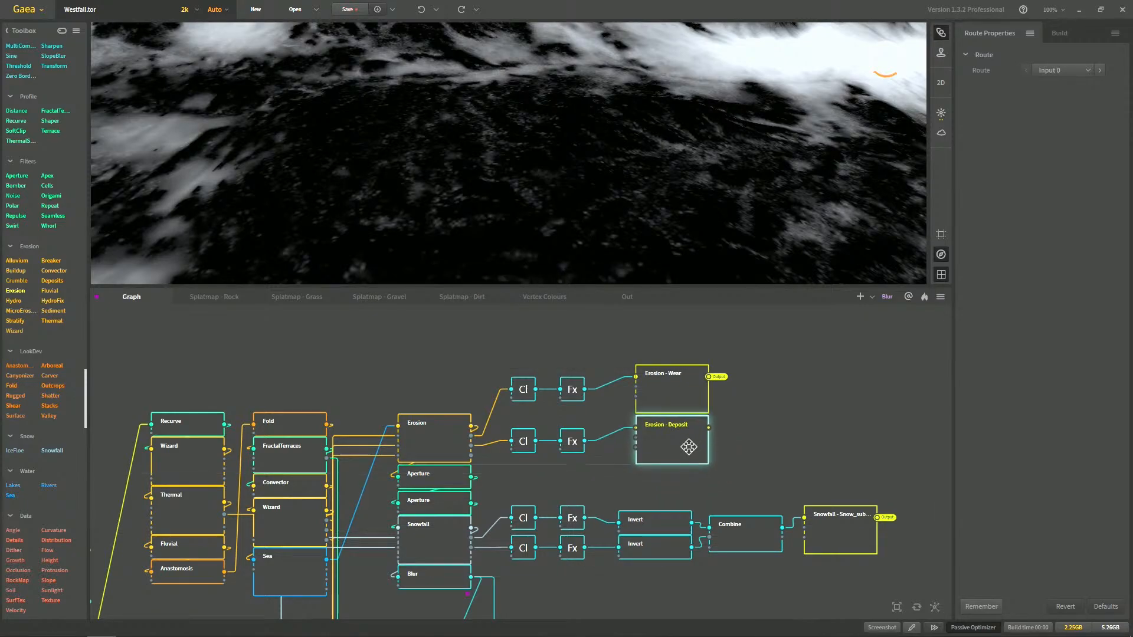
Duplicate the second Clamp and Fx pair, place the copy directly below it and collapse both nodes to compact form
{"action": "left_click", "coordinate": [523, 442]}
{"action": "left_click_drag", "start_coordinate": [519, 465], "coordinate": [572, 433]}
{"action": "key", "text": "ctrl+c"}
{"action": "key", "text": "ctrl+v"}
{"action": "mouse_move", "coordinate": [573, 472]}
{"action": "left_mouse_down"}
{"action": "mouse_move", "coordinate": [638, 491]}
{"action": "mouse_move", "coordinate": [568, 469]}
{"action": "left_mouse_up"}
{"action": "key", "text": "c"}
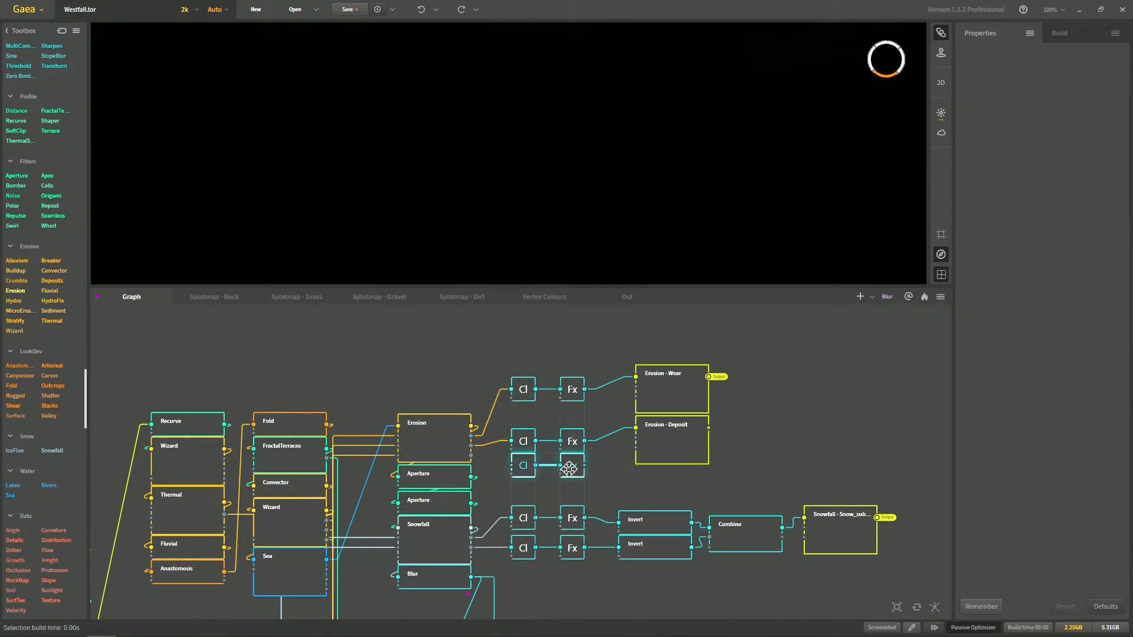
Connect Erosion's third output to the new Clamp, then close up the three pairs and shift the Wear and Deposit routes upward
{"action": "left_click", "coordinate": [534, 493]}
{"action": "left_click_drag", "start_coordinate": [471, 455], "coordinate": [512, 465]}
{"action": "left_click_drag", "start_coordinate": [508, 365], "coordinate": [573, 427]}
{"action": "left_click", "coordinate": [625, 476]}
{"action": "left_click_drag", "start_coordinate": [642, 468], "coordinate": [659, 435]}
{"action": "left_click", "coordinate": [692, 469]}
{"action": "left_click", "coordinate": [615, 492]}
Add a Route node fed by the third Erosion Fx and place it beneath Erosion - Deposit
{"action": "left_click_drag", "start_coordinate": [587, 467], "coordinate": [691, 473]}
{"action": "key", "text": "Tab"}
{"action": "type", "text": "rou"}
{"action": "key", "text": "Return"}
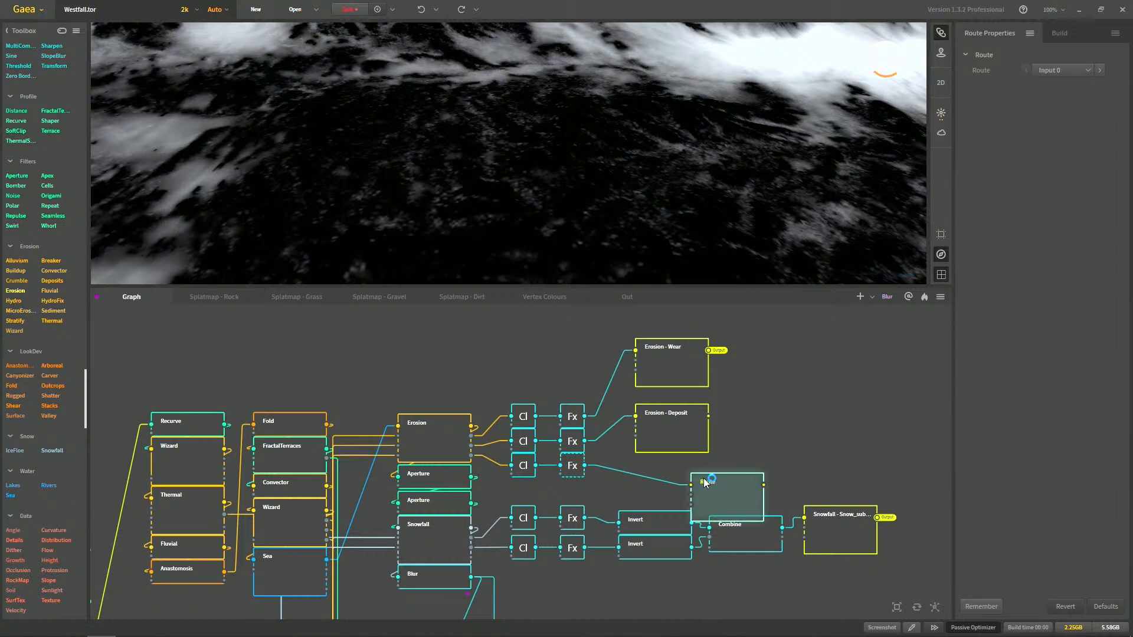
{"action": "left_click_drag", "start_coordinate": [734, 495], "coordinate": [678, 479]}
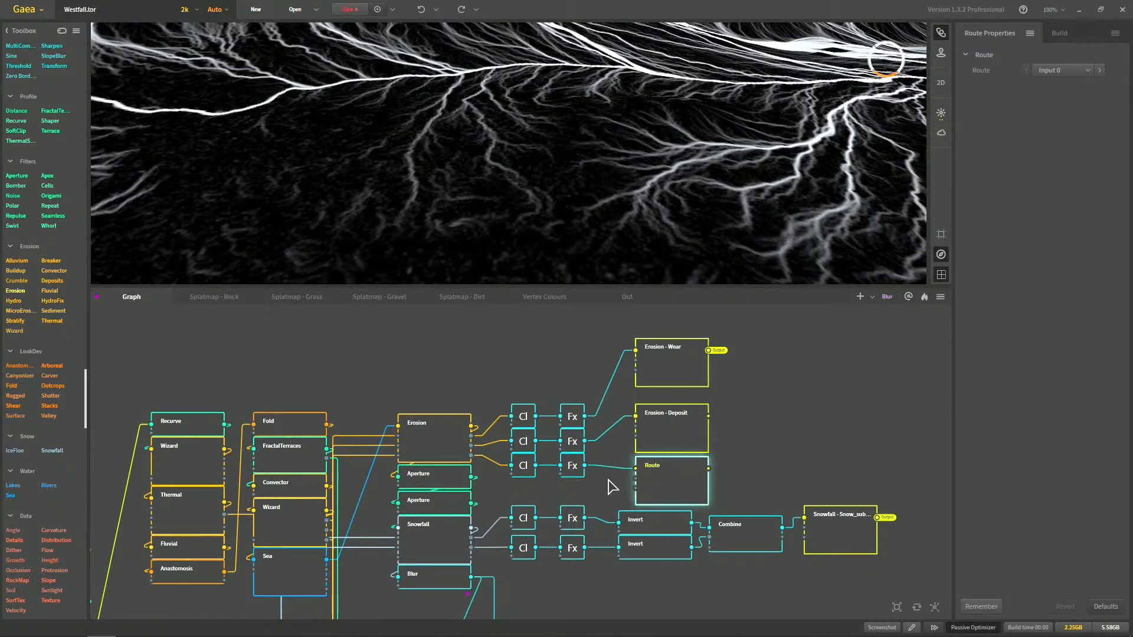
Switch off Log on the third Erosion Fx node and inspect its mask across the terrain in an enlarged 3D view
{"action": "left_click", "coordinate": [575, 472]}
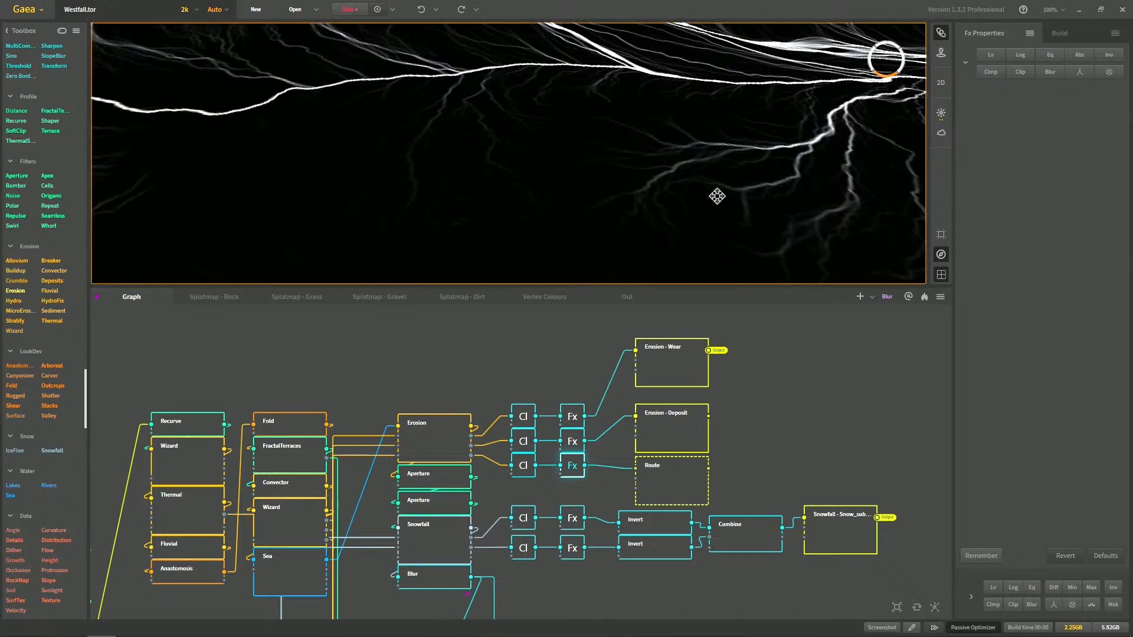
{"action": "left_click_drag", "start_coordinate": [702, 210], "coordinate": [724, 108]}
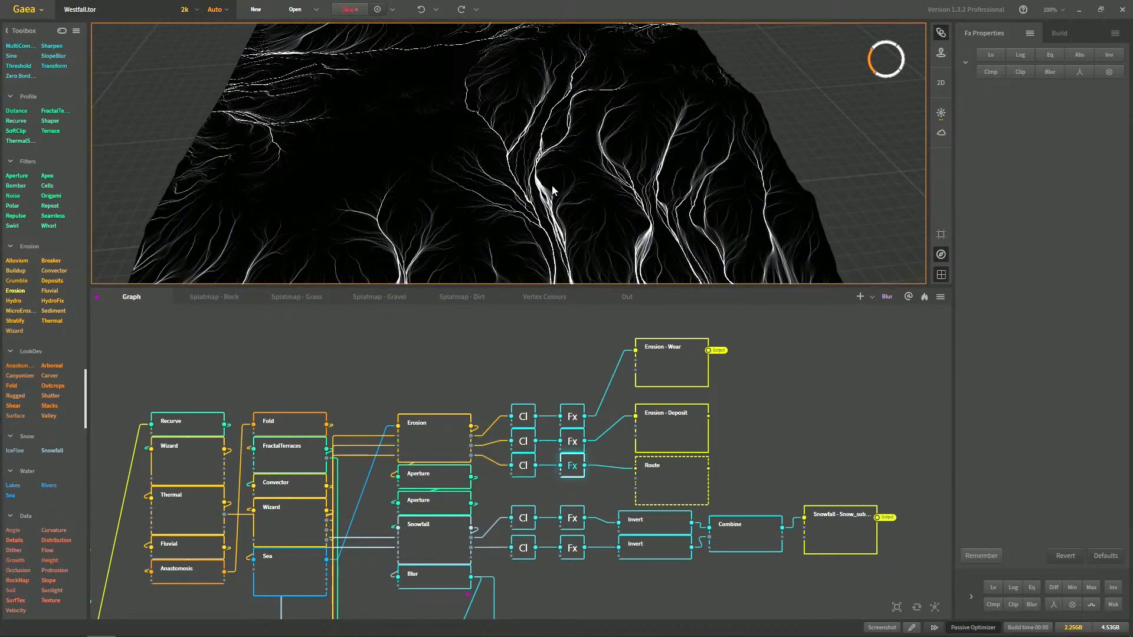
{"action": "left_click_drag", "start_coordinate": [564, 288], "coordinate": [564, 448]}
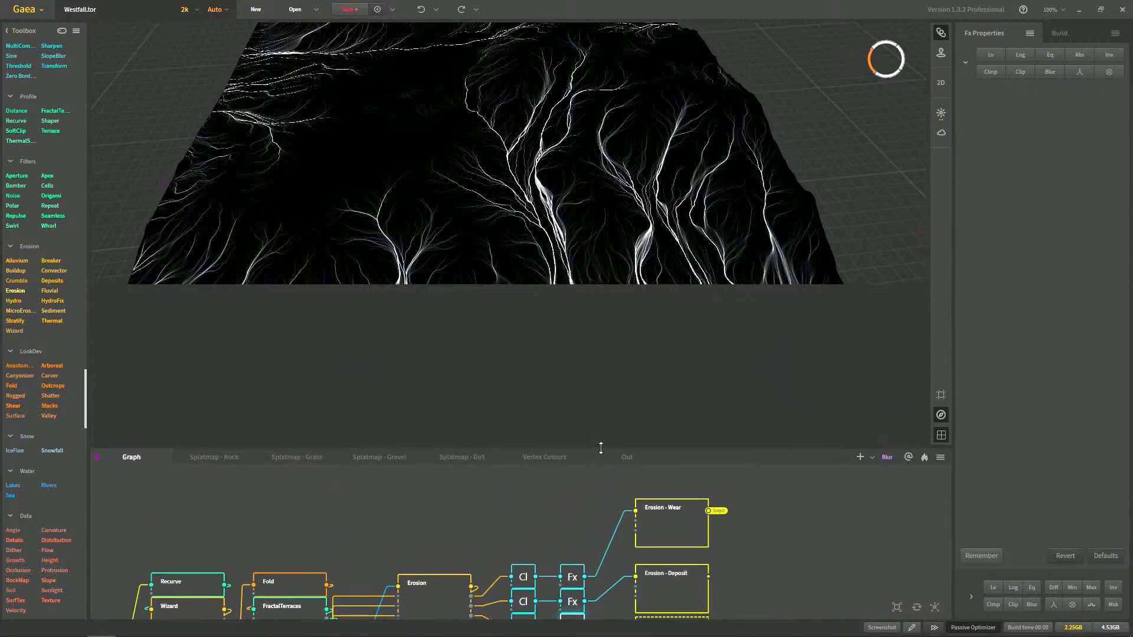
{"action": "left_click_drag", "start_coordinate": [654, 397], "coordinate": [563, 257]}
{"action": "scroll", "coordinate": [628, 263], "scroll_direction": "up", "scroll_amount": 4}
{"action": "scroll", "coordinate": [562, 257], "scroll_direction": "up", "scroll_amount": 3}
{"action": "scroll", "coordinate": [562, 257], "scroll_direction": "up", "scroll_amount": 3}
{"action": "middle_click_drag", "start_coordinate": [446, 337], "coordinate": [533, 271]}
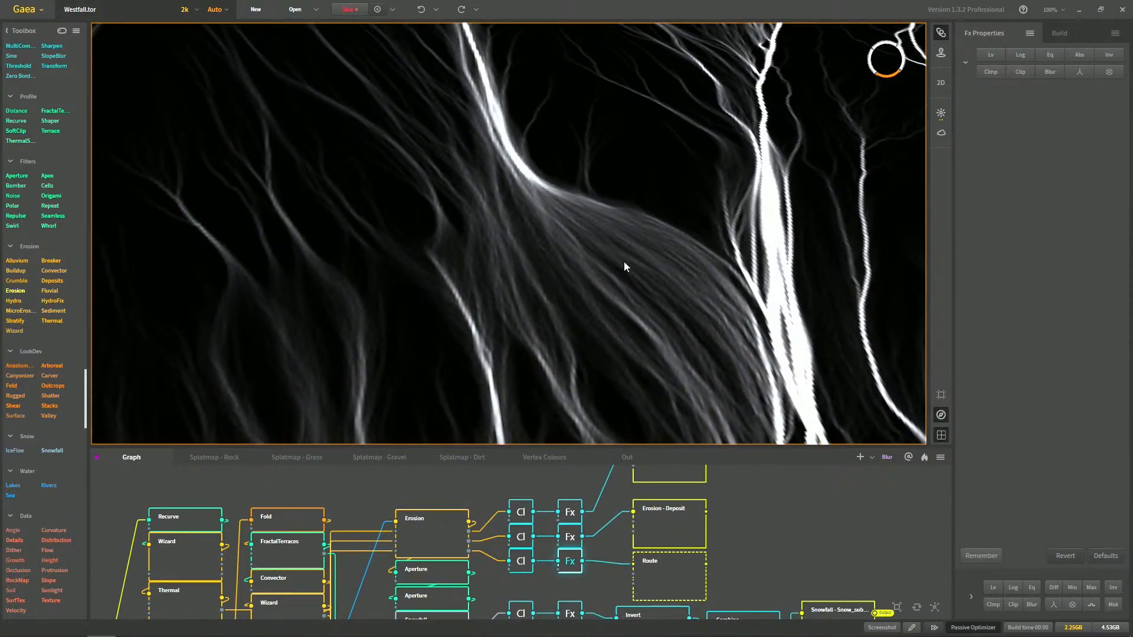
{"action": "middle_click_drag", "start_coordinate": [758, 307], "coordinate": [604, 240]}
{"action": "middle_click_drag", "start_coordinate": [413, 295], "coordinate": [564, 239]}
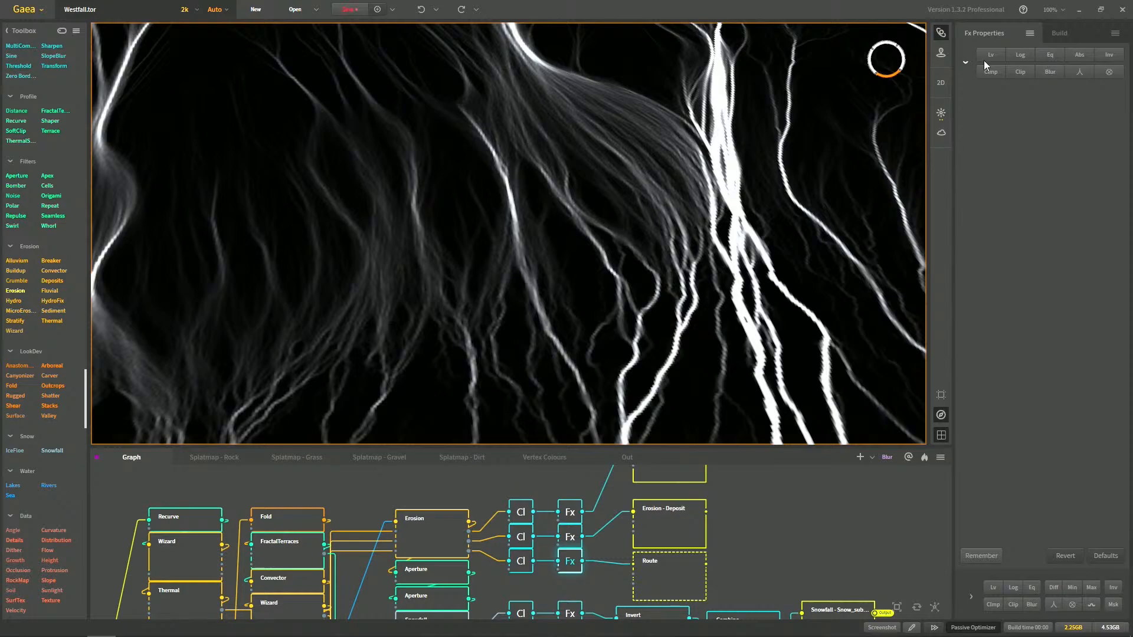
Try Autolevel and Log on the third Erosion Fx node and inspect the mask on several terrain areas
{"action": "left_click", "coordinate": [1001, 58]}
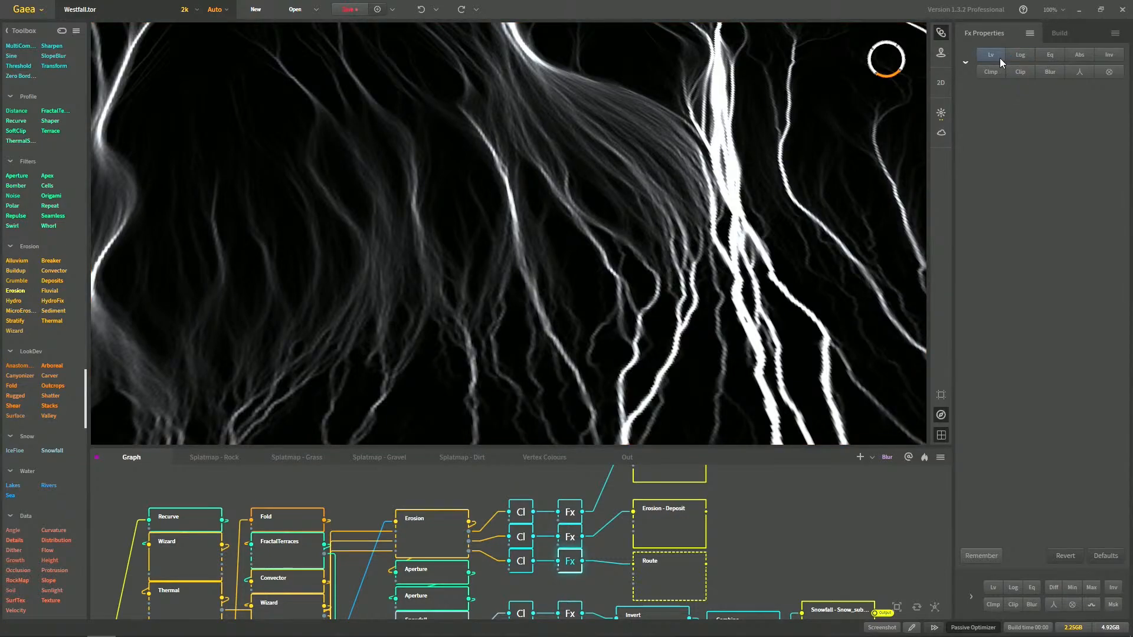
{"action": "left_click", "coordinate": [1020, 55]}
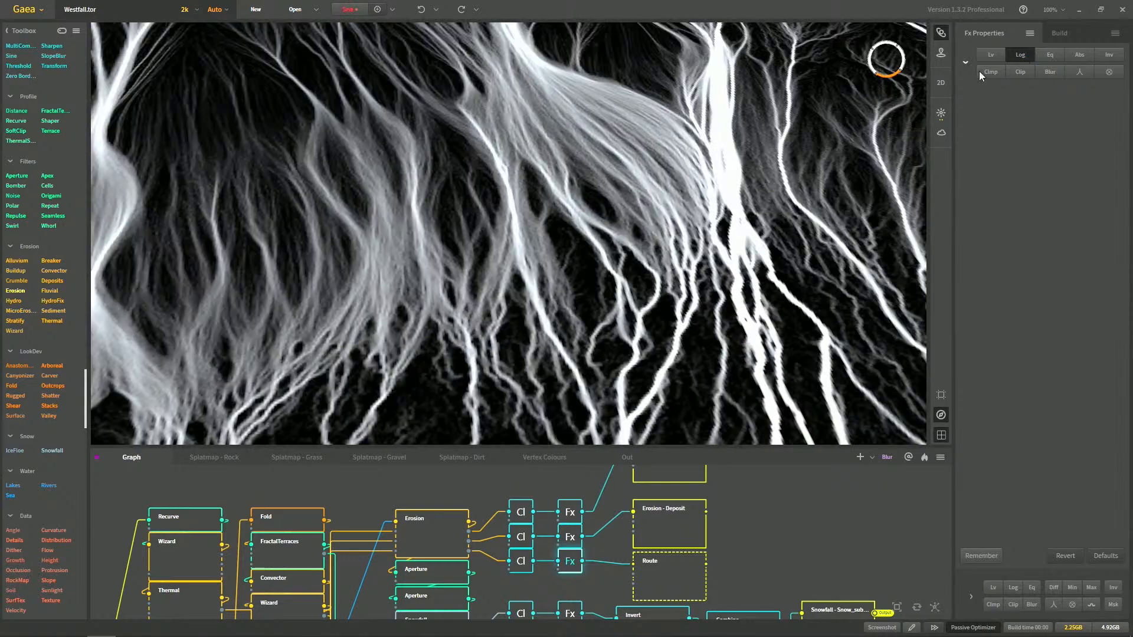
{"action": "middle_click_drag", "start_coordinate": [657, 150], "coordinate": [620, 220]}
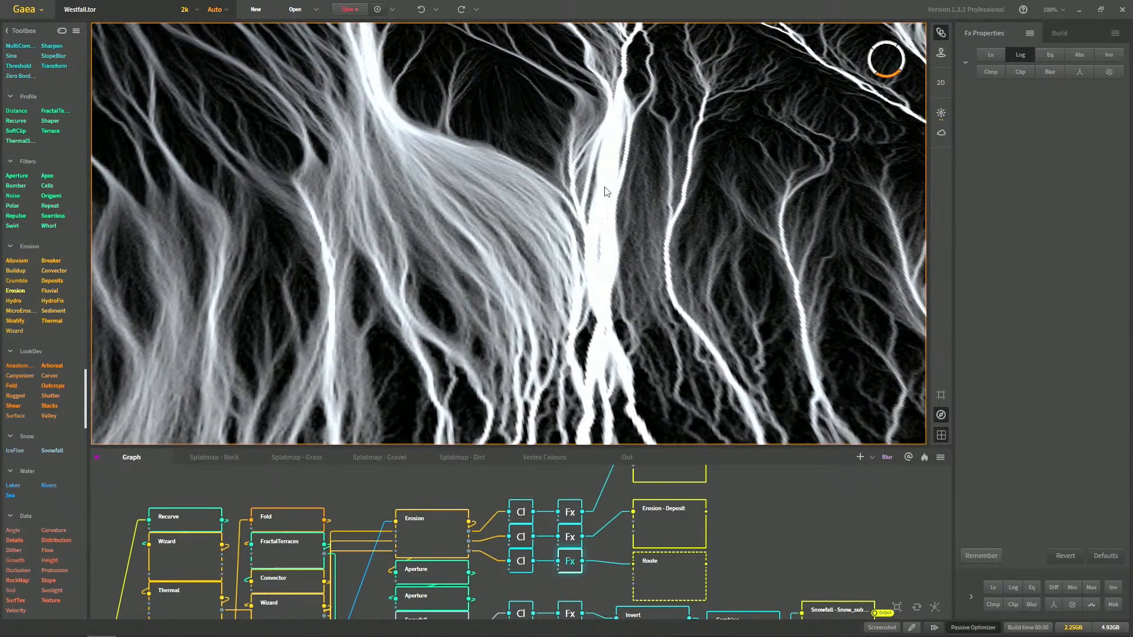
{"action": "middle_click_drag", "start_coordinate": [433, 152], "coordinate": [689, 225]}
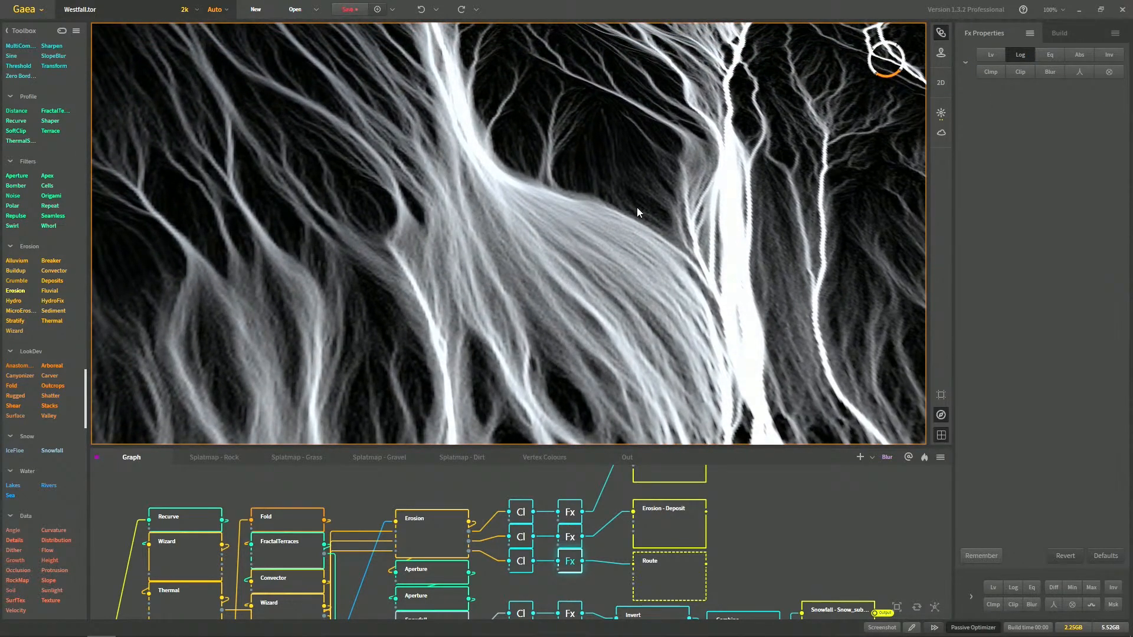
{"action": "middle_click_drag", "start_coordinate": [441, 200], "coordinate": [477, 187]}
{"action": "middle_click_drag", "start_coordinate": [662, 192], "coordinate": [581, 201]}
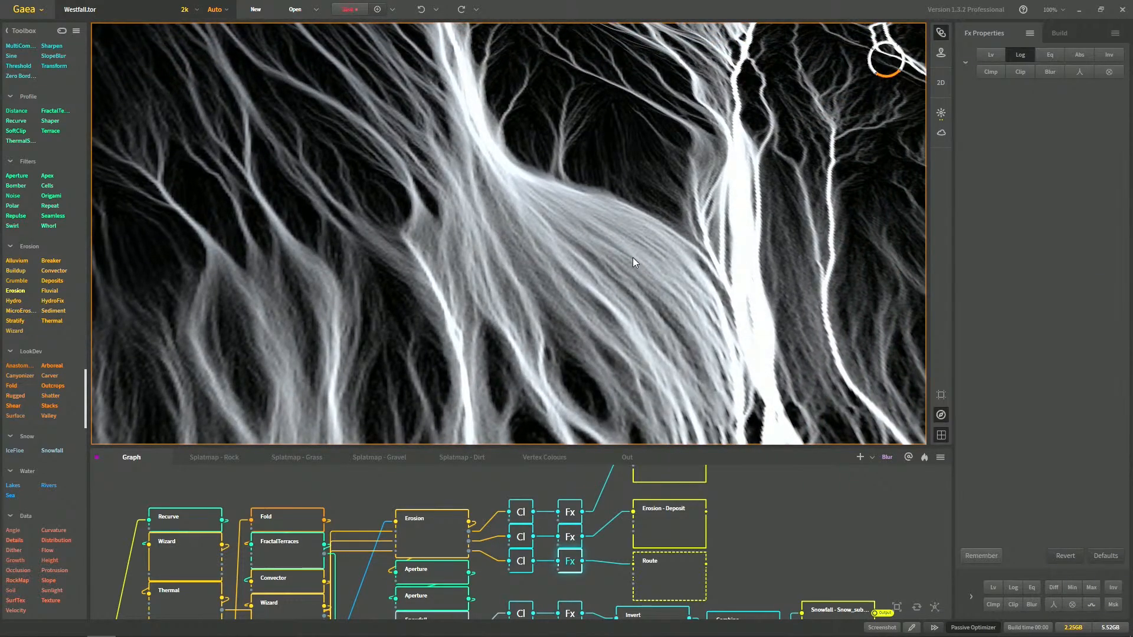
{"action": "scroll", "coordinate": [632, 257], "scroll_direction": "down", "scroll_amount": 6}
{"action": "middle_click_drag", "start_coordinate": [629, 256], "coordinate": [536, 304]}
{"action": "scroll", "coordinate": [647, 196], "scroll_direction": "up", "scroll_amount": 3}
{"action": "scroll", "coordinate": [537, 304], "scroll_direction": "up", "scroll_amount": 1}
{"action": "middle_click_drag", "start_coordinate": [589, 254], "coordinate": [544, 180]}
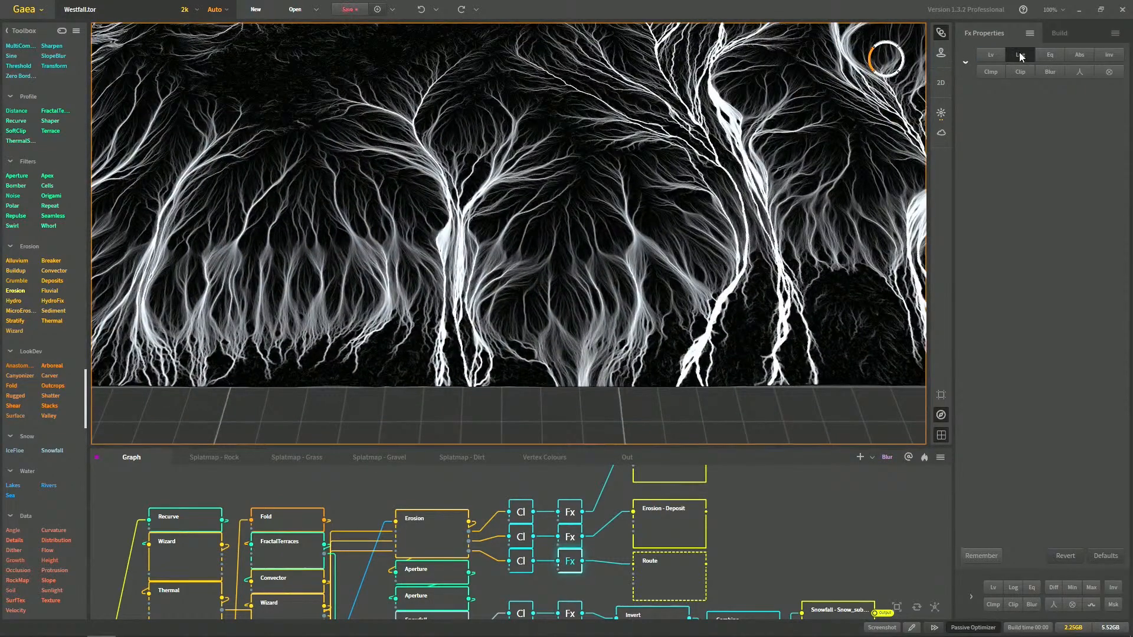
Switch the third Erosion Fx node from Log to Equalize and inspect the mask close up
{"action": "left_click", "coordinate": [998, 58]}
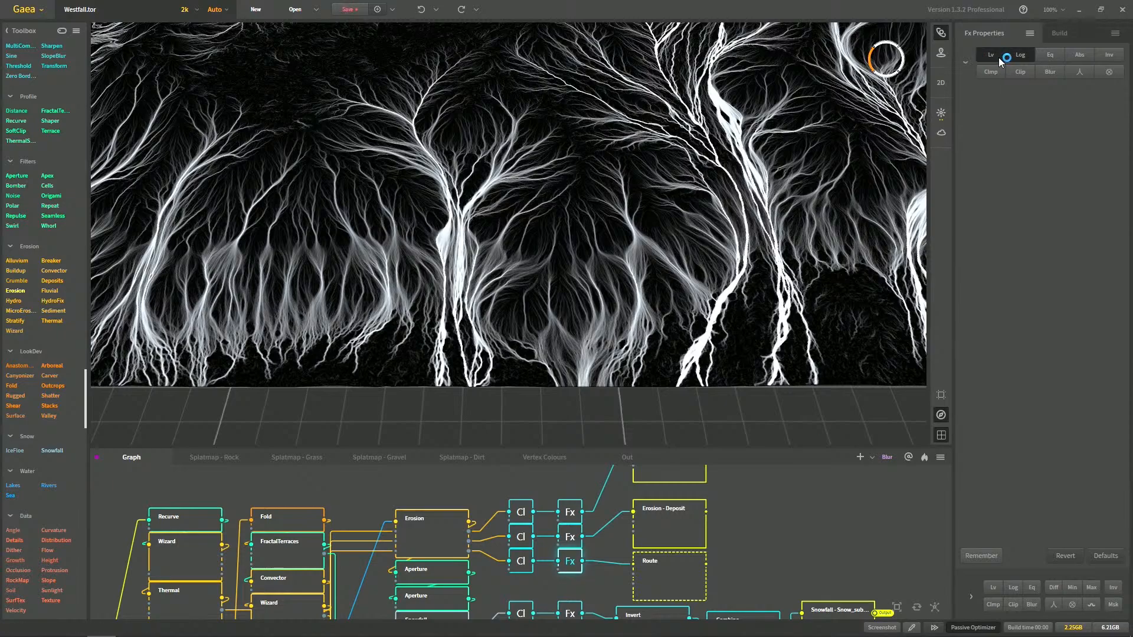
{"action": "left_click", "coordinate": [999, 58]}
{"action": "left_click", "coordinate": [1031, 56]}
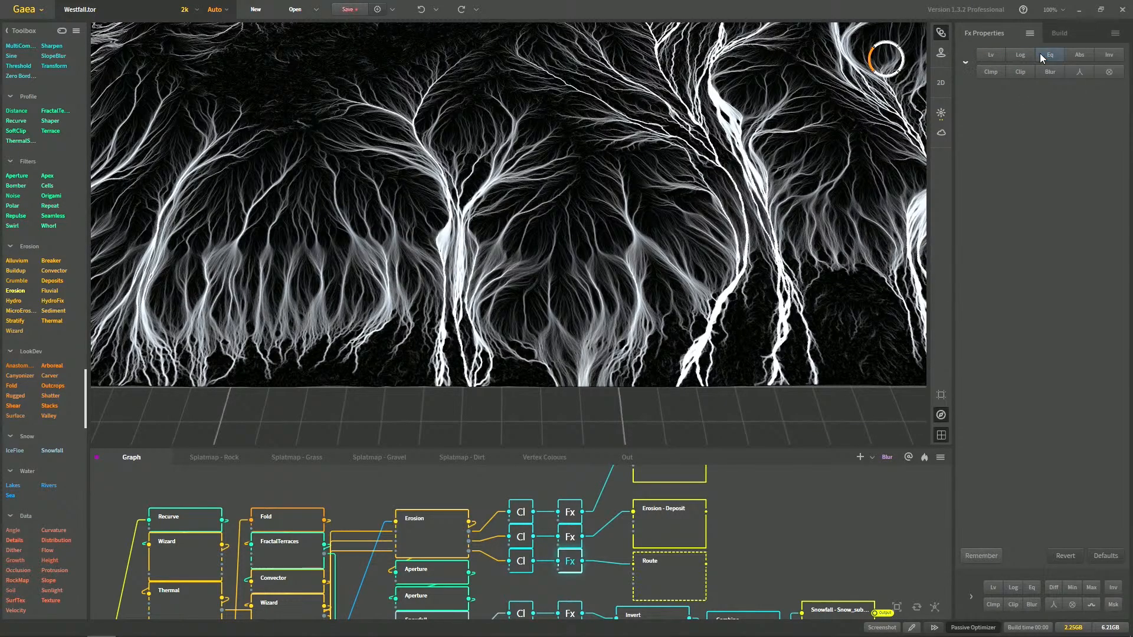
{"action": "left_click", "coordinate": [1042, 54]}
{"action": "scroll", "coordinate": [767, 138], "scroll_direction": "up", "scroll_amount": 2}
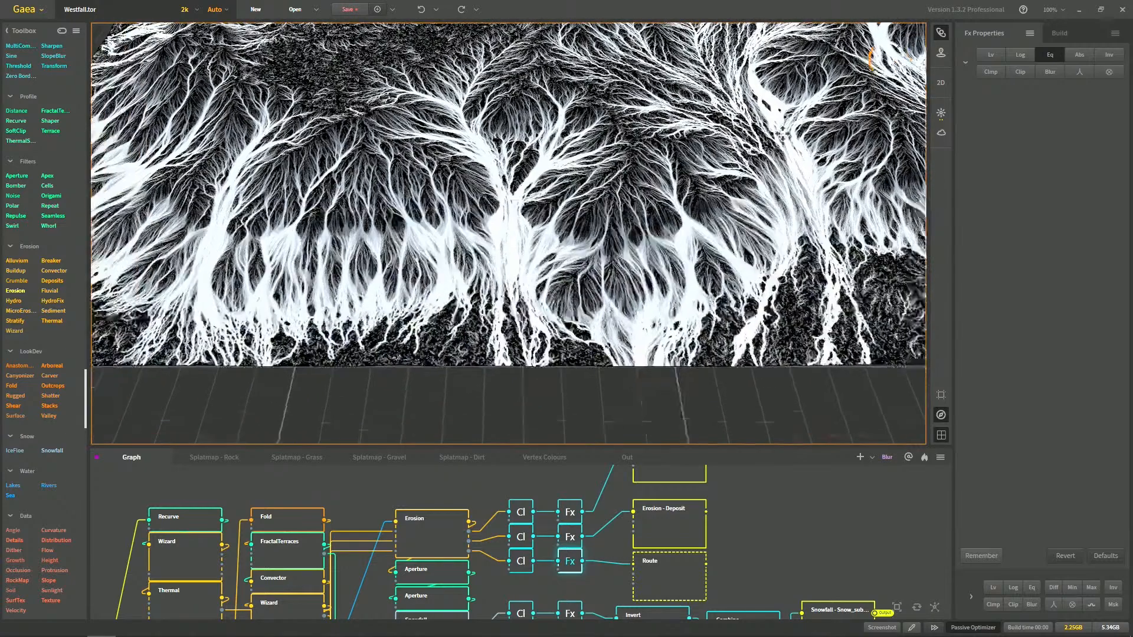
{"action": "scroll", "coordinate": [592, 189], "scroll_direction": "up", "scroll_amount": 4}
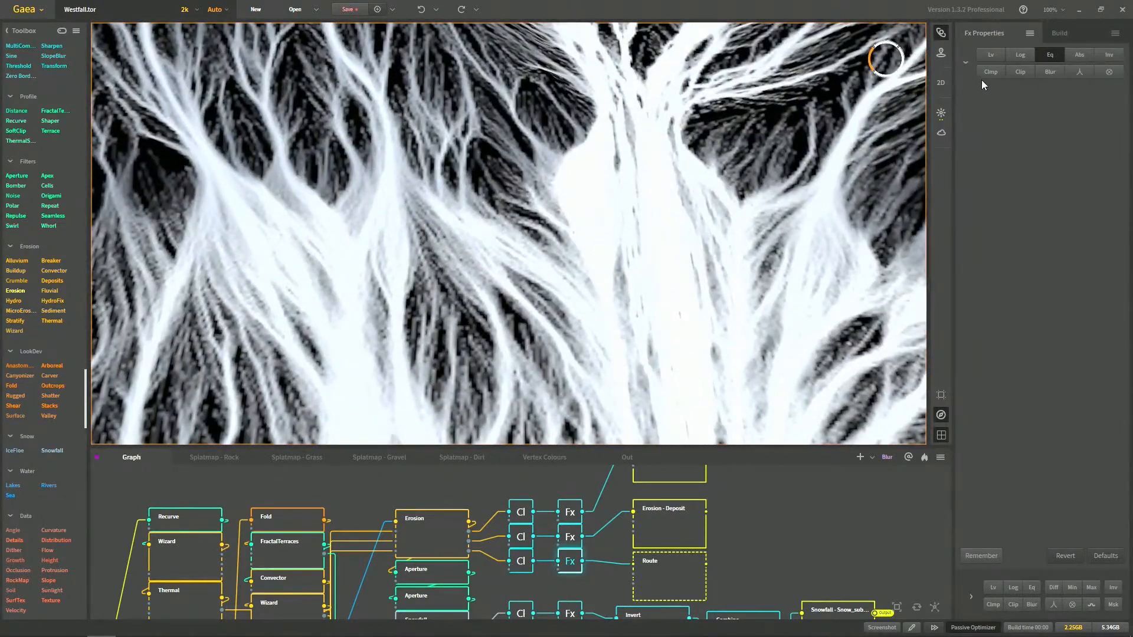
Duplicate the third Erosion Clamp and Fx pair beneath the originals in compact form and connect it to Erosion's third mask output
{"action": "middle_click_drag", "start_coordinate": [557, 566], "coordinate": [550, 494]}
{"action": "left_click", "coordinate": [566, 499]}
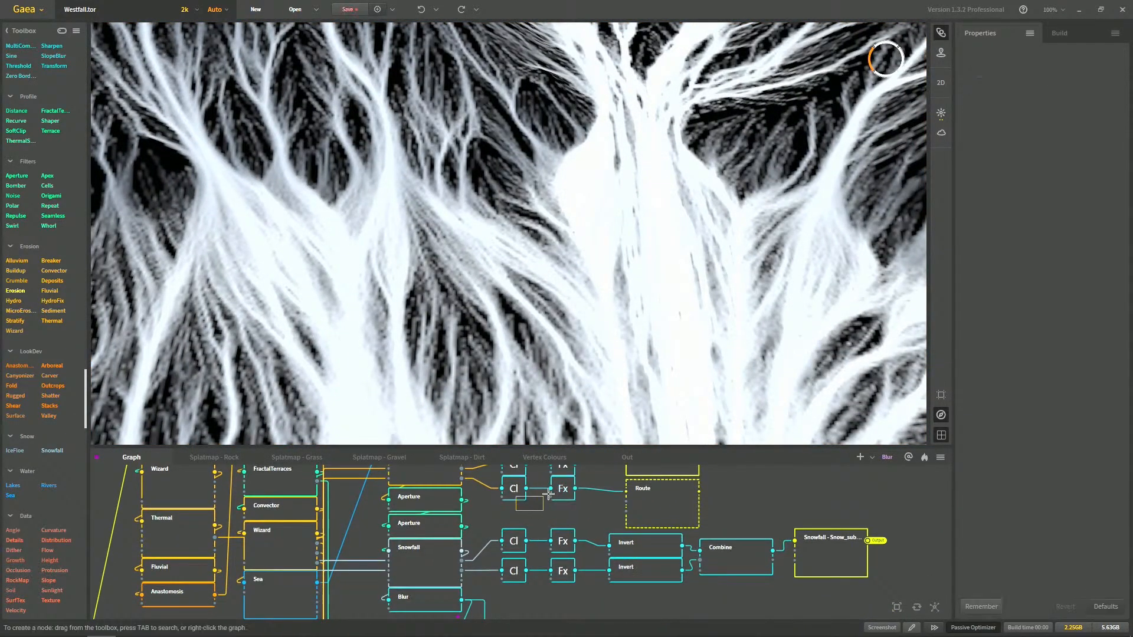
{"action": "key", "text": "ctrl+v"}
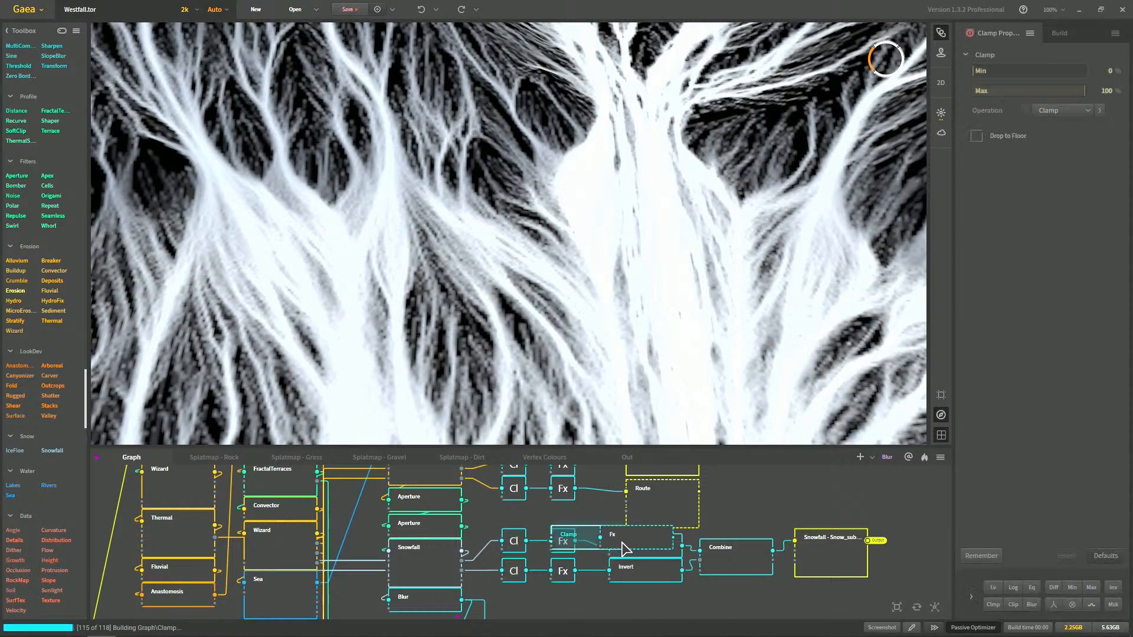
{"action": "left_click_drag", "start_coordinate": [632, 538], "coordinate": [566, 519]}
{"action": "key", "text": "c"}
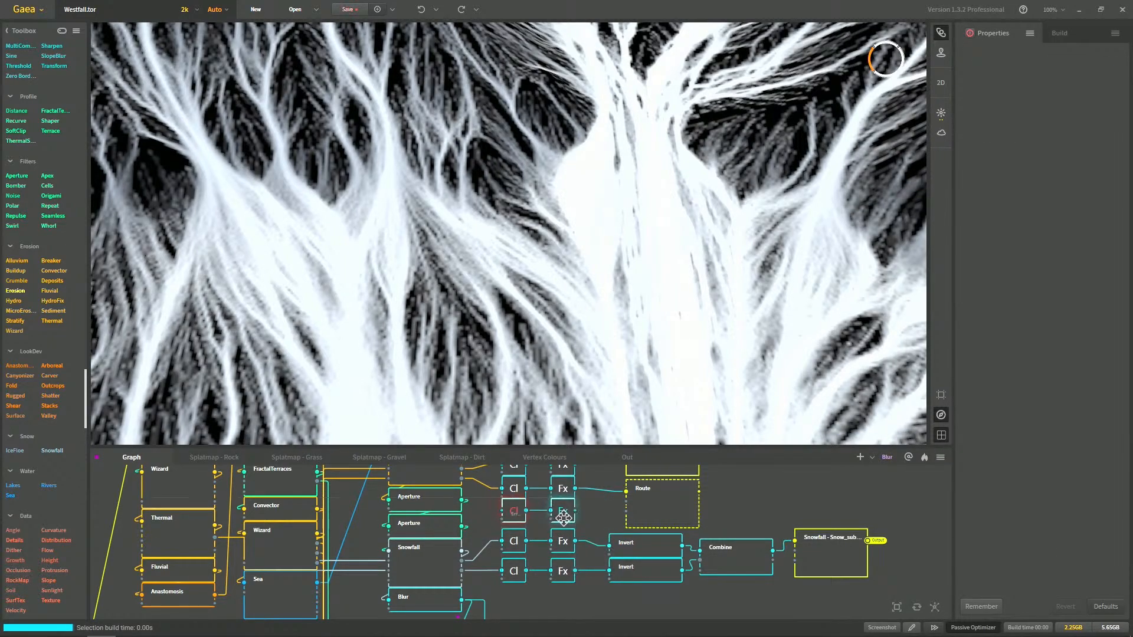
{"action": "scroll", "coordinate": [508, 531], "scroll_direction": "up", "scroll_amount": 1}
{"action": "left_click_drag", "start_coordinate": [462, 526], "coordinate": [502, 558]}
{"action": "left_click", "coordinate": [562, 564]}
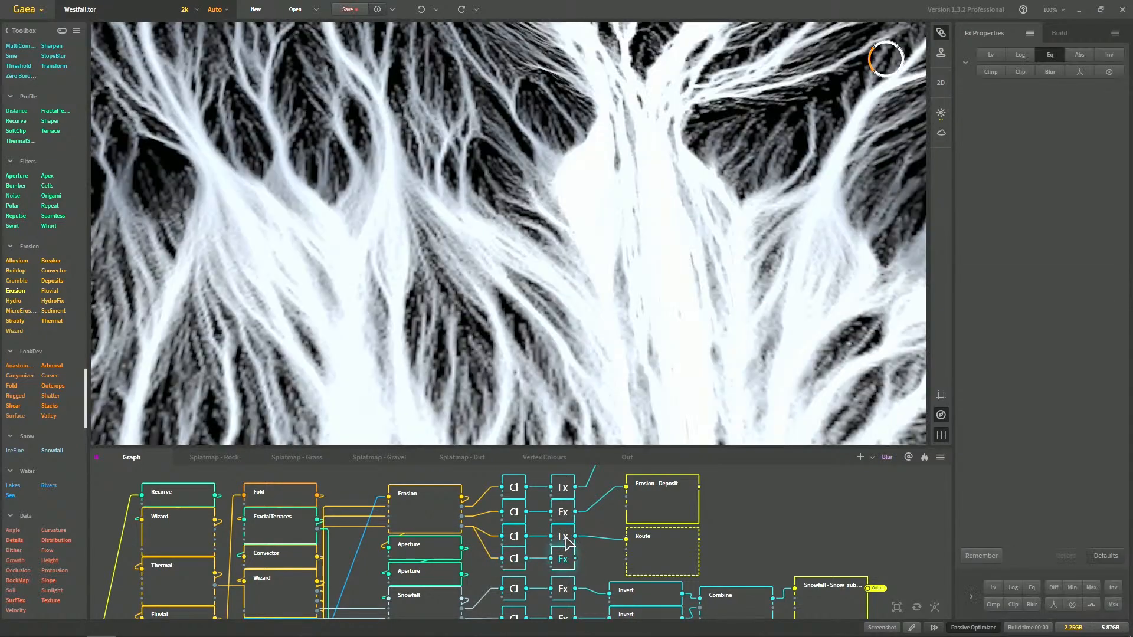
Switch the original third Erosion Fx node from Equalize to Log and compare its mask with the equalized duplicate
{"action": "left_click", "coordinate": [565, 535]}
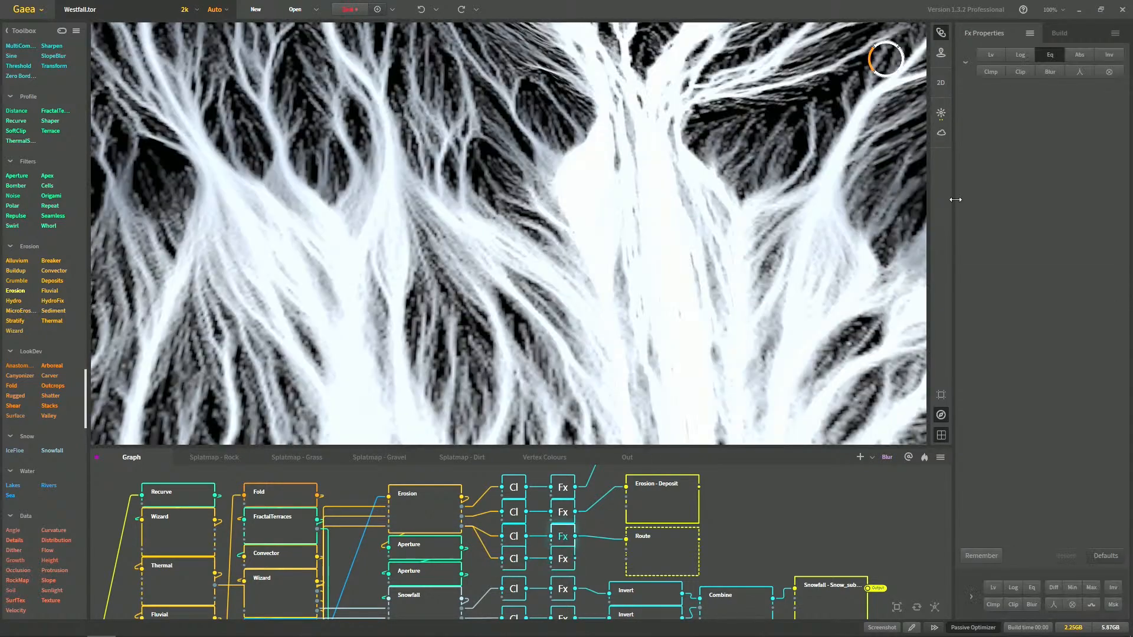
{"action": "left_click", "coordinate": [1023, 58]}
{"action": "left_click", "coordinate": [1049, 54]}
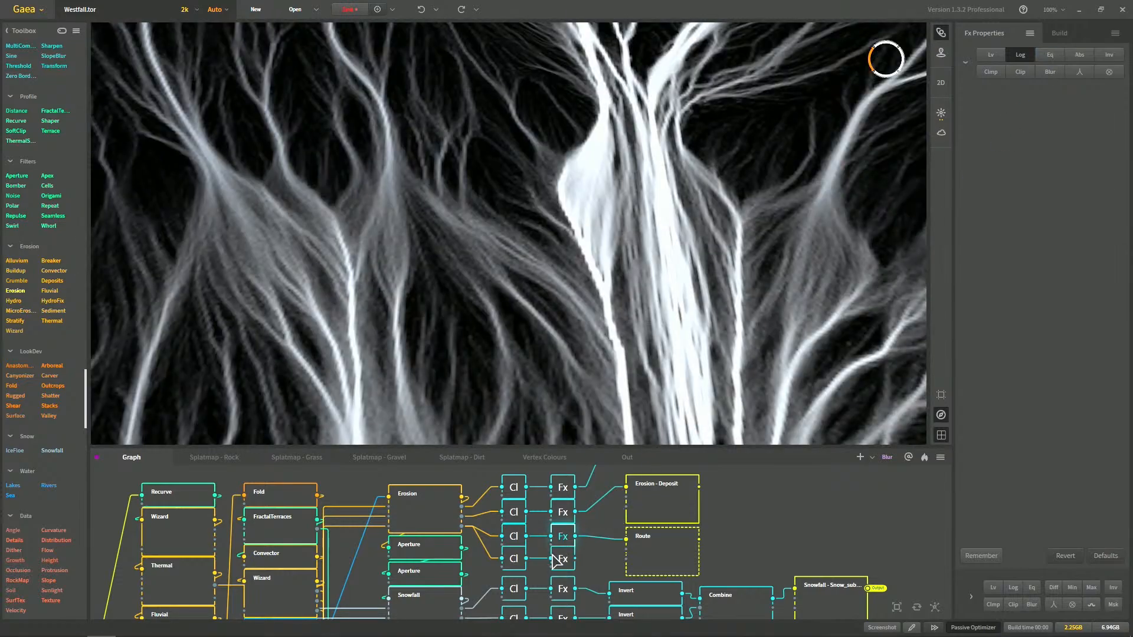
{"action": "left_click", "coordinate": [556, 563]}
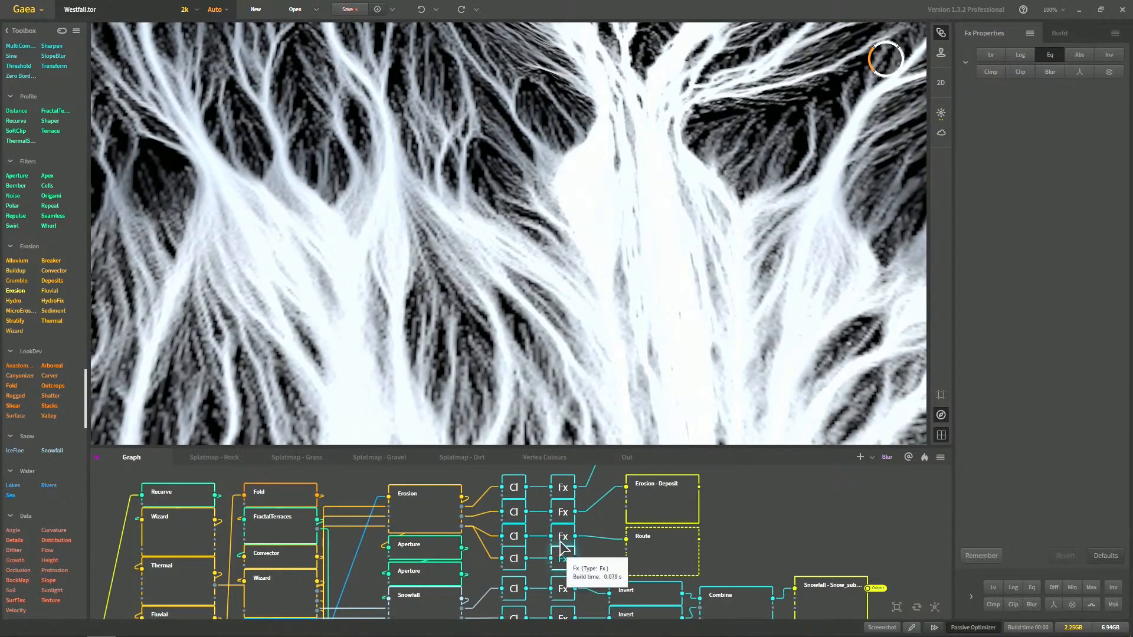
{"action": "left_click", "coordinate": [562, 542]}
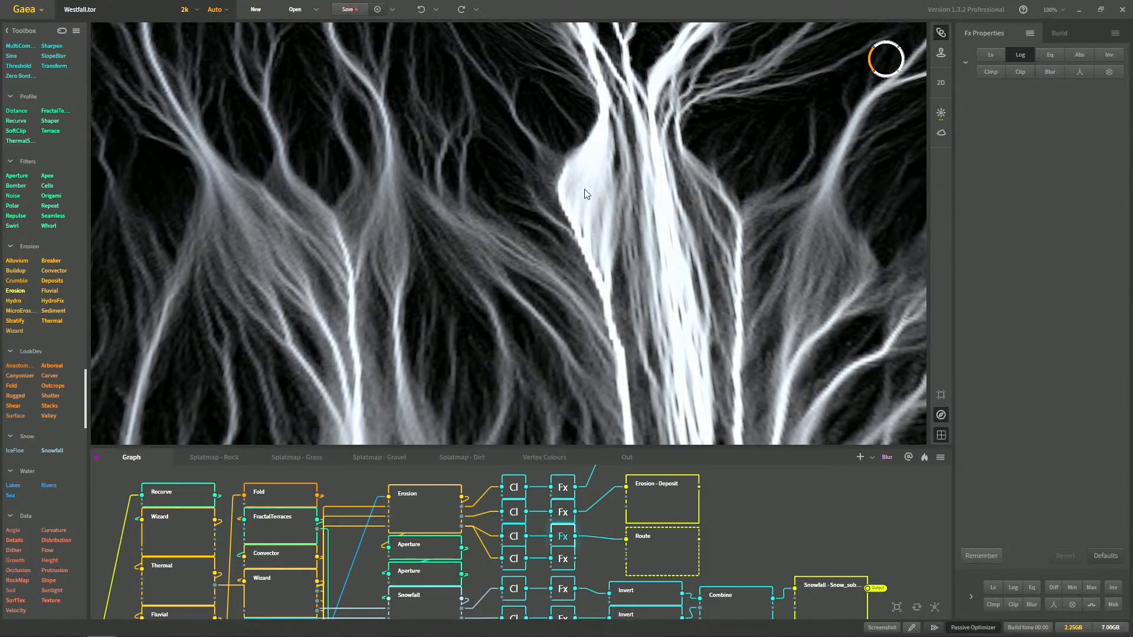
{"action": "left_click", "coordinate": [565, 564]}
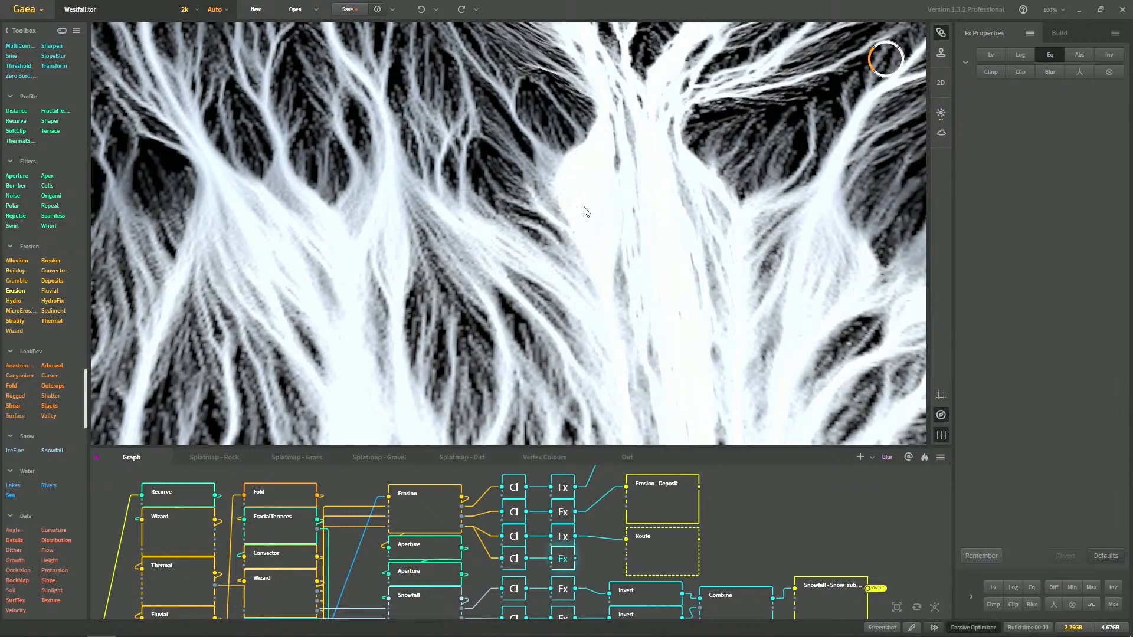
Compare the Log and Equalize versions of the third Erosion mask on the lower slopes and near the terrain's edge
{"action": "left_click", "coordinate": [563, 536]}
{"action": "scroll", "coordinate": [573, 320], "scroll_direction": "down", "scroll_amount": 2}
{"action": "middle_click_drag", "start_coordinate": [584, 341], "coordinate": [571, 262]}
{"action": "scroll", "coordinate": [574, 320], "scroll_direction": "down", "scroll_amount": 1}
{"action": "scroll", "coordinate": [572, 263], "scroll_direction": "down", "scroll_amount": 2}
{"action": "left_click", "coordinate": [564, 562]}
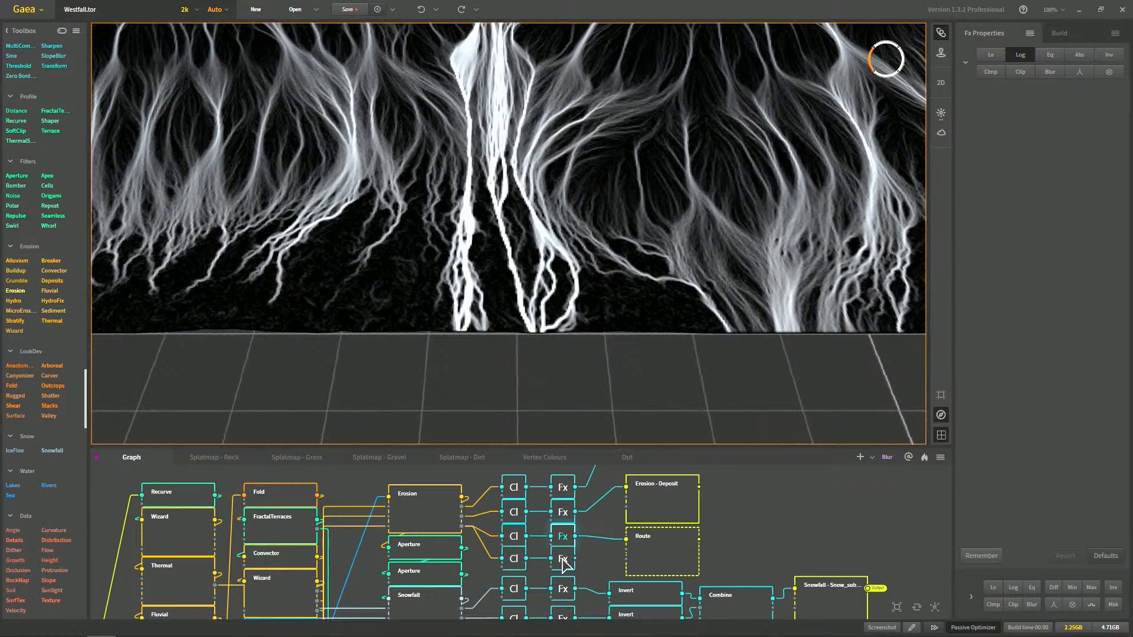
{"action": "scroll", "coordinate": [520, 268], "scroll_direction": "up", "scroll_amount": 3}
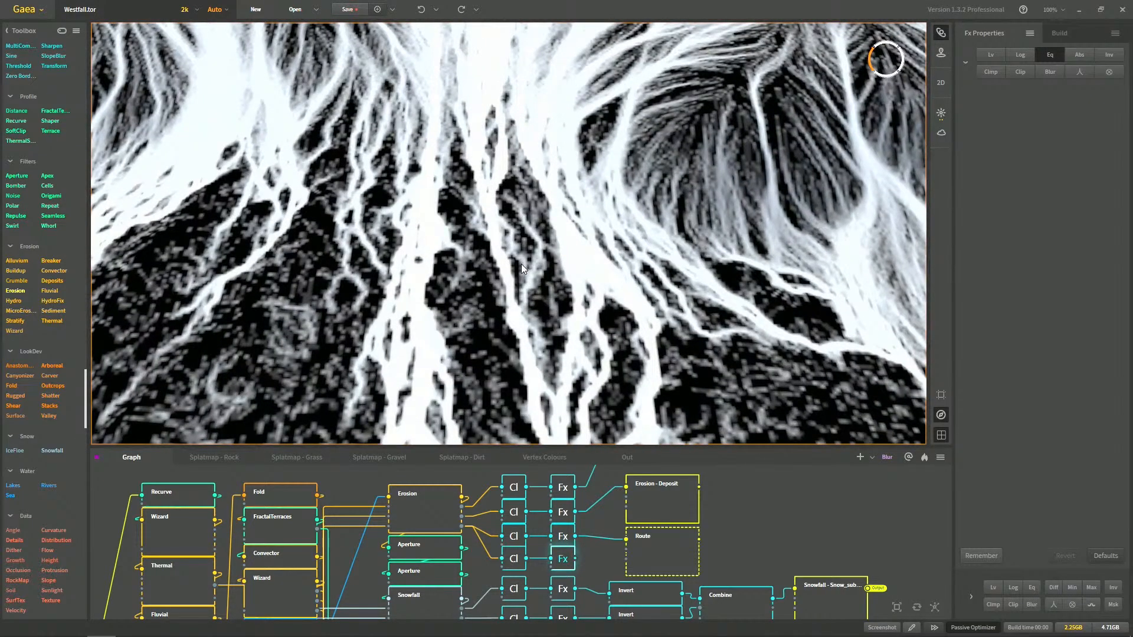
{"action": "left_click", "coordinate": [557, 535]}
{"action": "scroll", "coordinate": [554, 420], "scroll_direction": "down", "scroll_amount": 1}
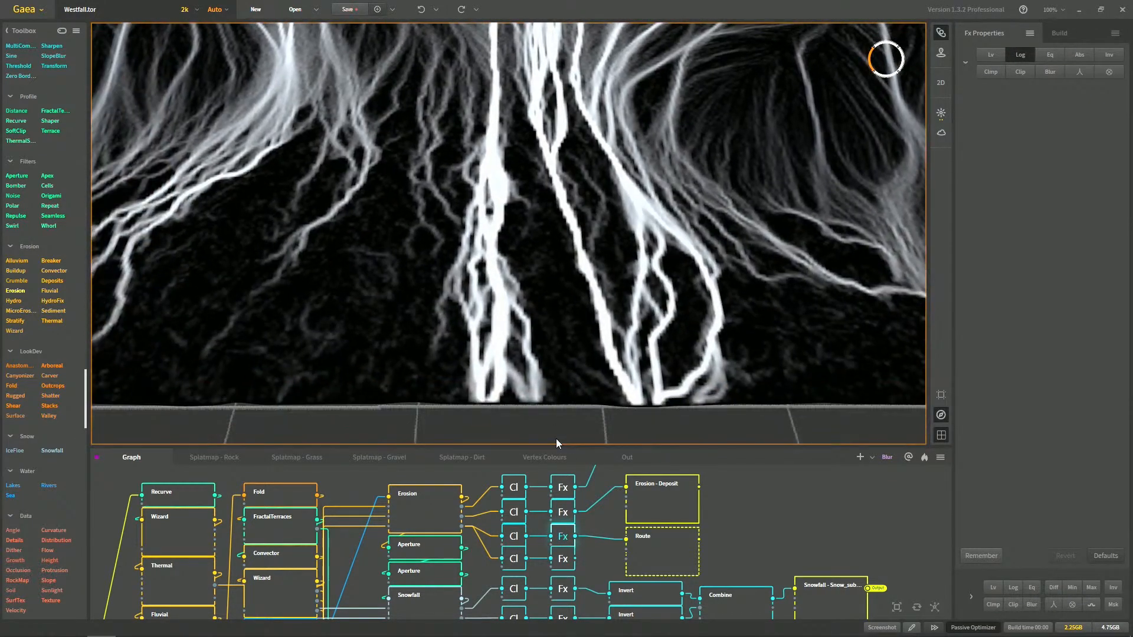
Inspect the third Erosion Clamp's mask close up on the channels near the terrain's edge
{"action": "left_click", "coordinate": [513, 536]}
{"action": "middle_click_drag", "start_coordinate": [491, 259], "coordinate": [511, 237]}
{"action": "scroll", "coordinate": [511, 237], "scroll_direction": "up", "scroll_amount": 5}
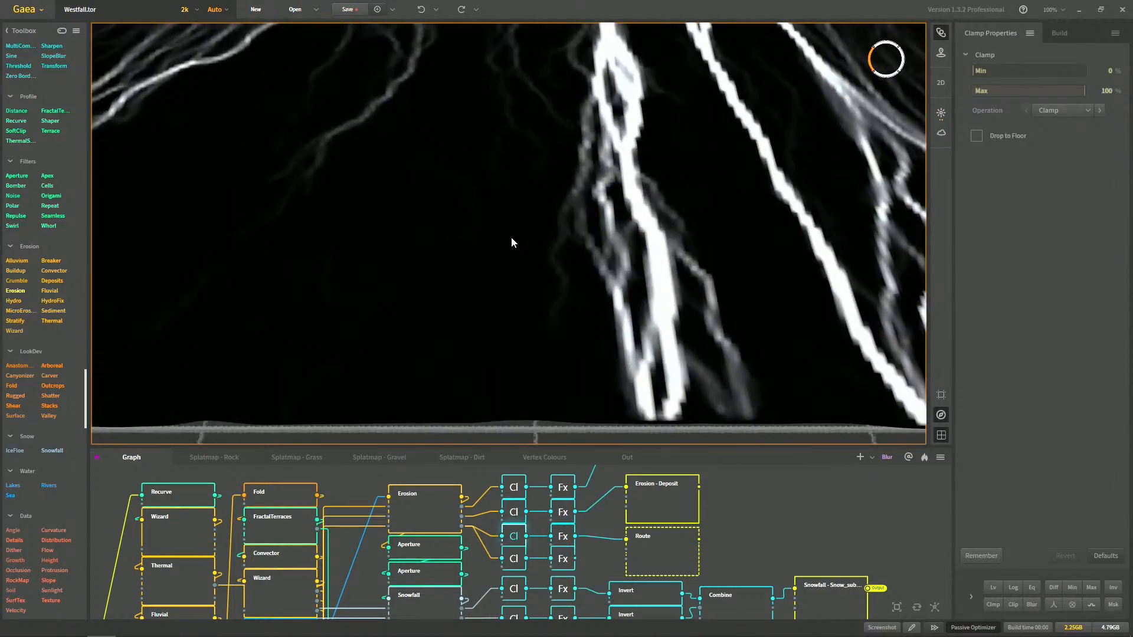
{"action": "scroll", "coordinate": [520, 239], "scroll_direction": "down", "scroll_amount": 4}
{"action": "middle_click_drag", "start_coordinate": [665, 206], "coordinate": [607, 280]}
{"action": "scroll", "coordinate": [619, 289], "scroll_direction": "down", "scroll_amount": 3}
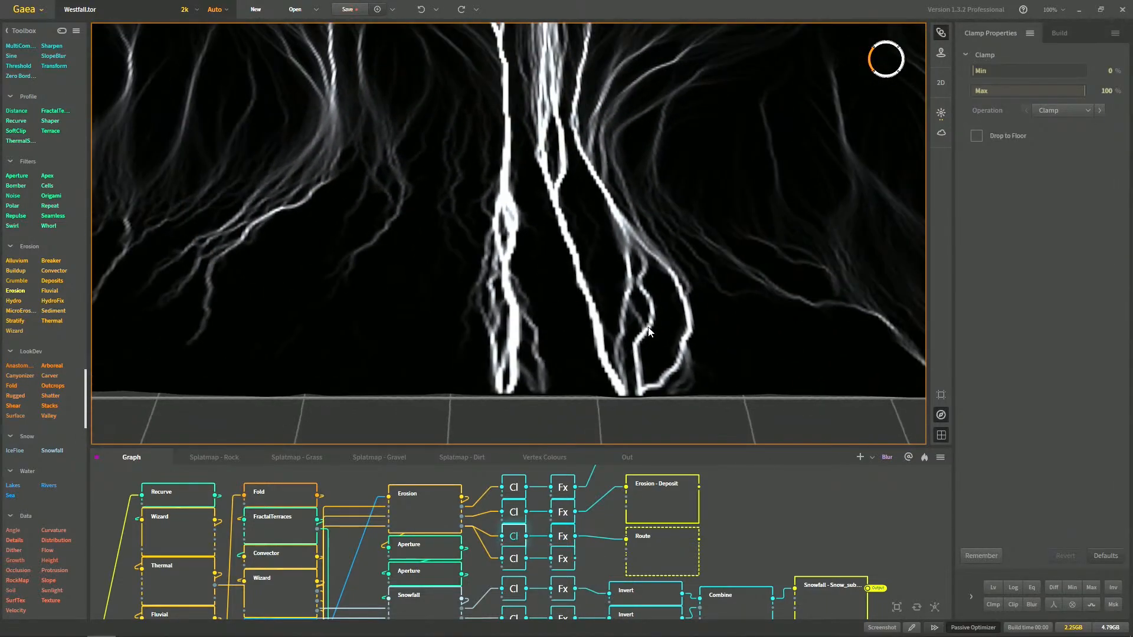
{"action": "scroll", "coordinate": [498, 195], "scroll_direction": "up", "scroll_amount": 2}
{"action": "middle_click_drag", "start_coordinate": [496, 171], "coordinate": [488, 254]}
{"action": "scroll", "coordinate": [481, 164], "scroll_direction": "up", "scroll_amount": 2}
{"action": "mouse_move", "coordinate": [480, 160]}
{"action": "middle_mouse_down"}
{"action": "mouse_move", "coordinate": [500, 185]}
{"action": "mouse_move", "coordinate": [498, 151]}
{"action": "middle_mouse_up"}
{"action": "scroll", "coordinate": [510, 283], "scroll_direction": "up", "scroll_amount": 2}
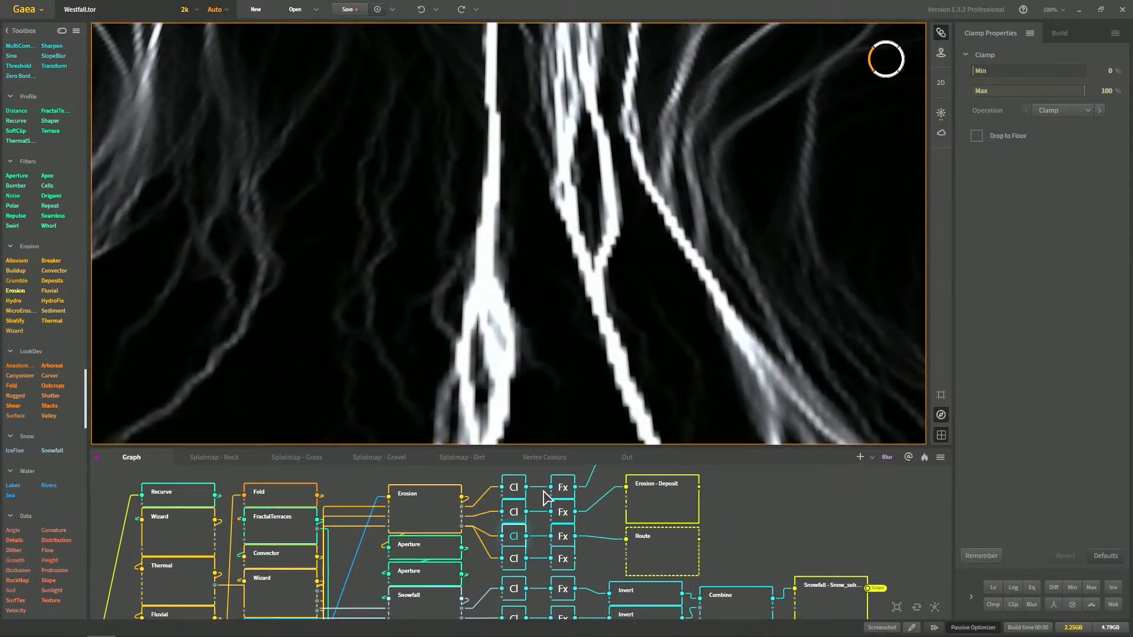
Compare the third Erosion Clamp's mask with the Equalize and Log Fx results in the same terrain area
{"action": "left_click", "coordinate": [563, 544]}
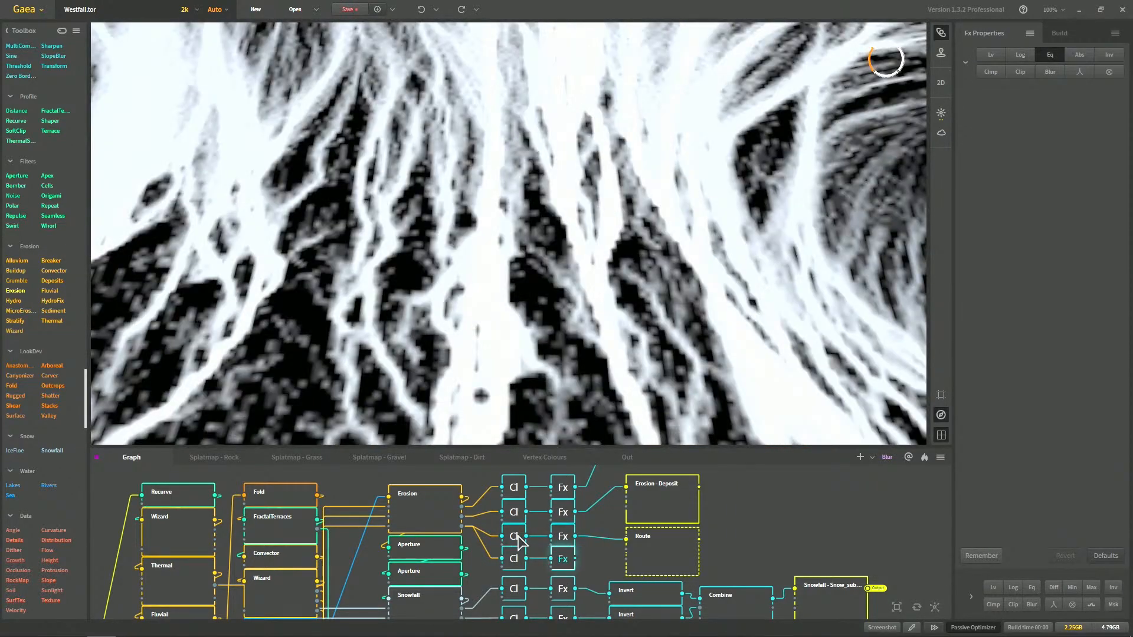
{"action": "left_click", "coordinate": [516, 537]}
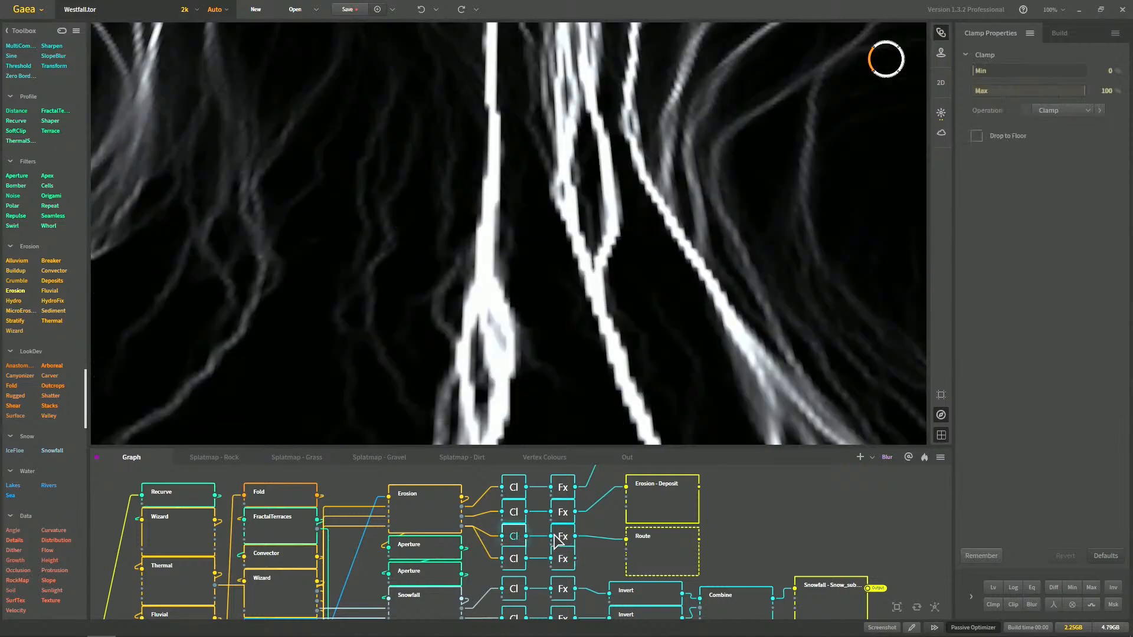
{"action": "left_click", "coordinate": [559, 539]}
{"action": "left_click", "coordinate": [518, 540]}
{"action": "left_click", "coordinate": [562, 540]}
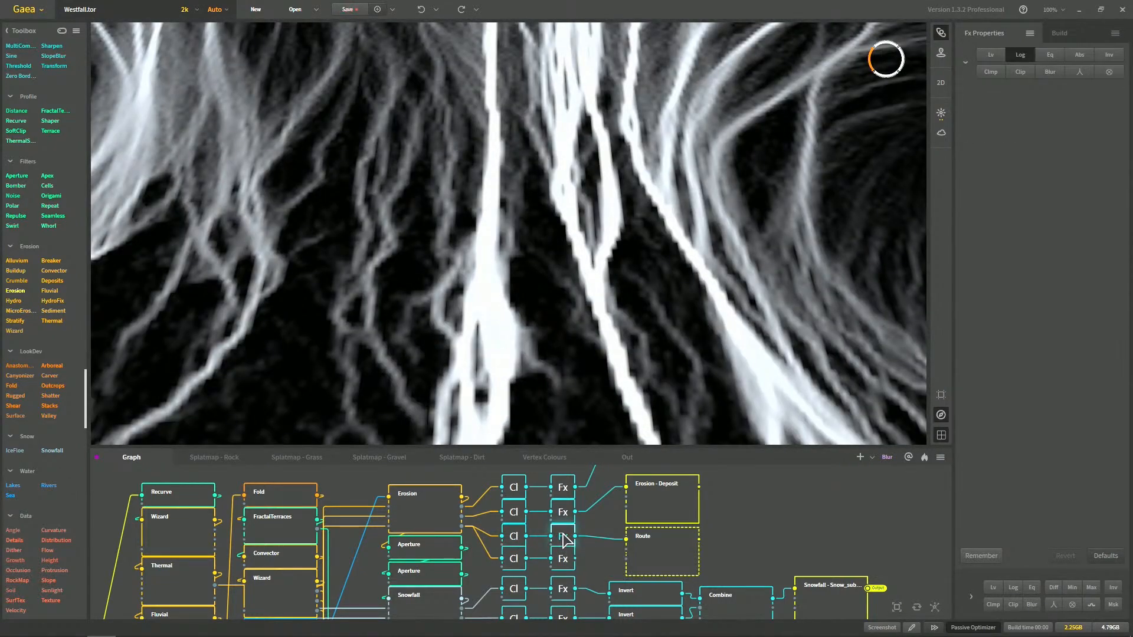
Delete the duplicate Clamp and Fx pair and switch off Log on the remaining third Erosion Fx node
{"action": "left_click_drag", "start_coordinate": [586, 563], "coordinate": [508, 551]}
{"action": "key", "text": "Delete"}
{"action": "left_click", "coordinate": [564, 544]}
{"action": "left_click", "coordinate": [1025, 56]}
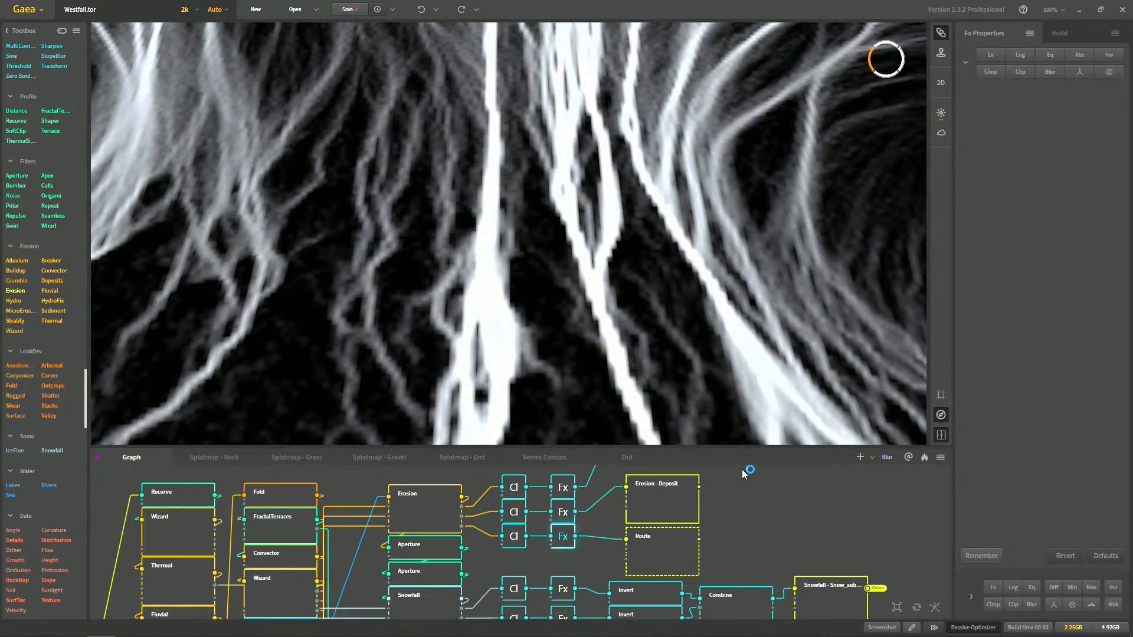
Inspect the mask of the Route node beneath Erosion - Deposit across the terrain and rename the node Erosion - Flow
{"action": "left_click", "coordinate": [678, 538]}
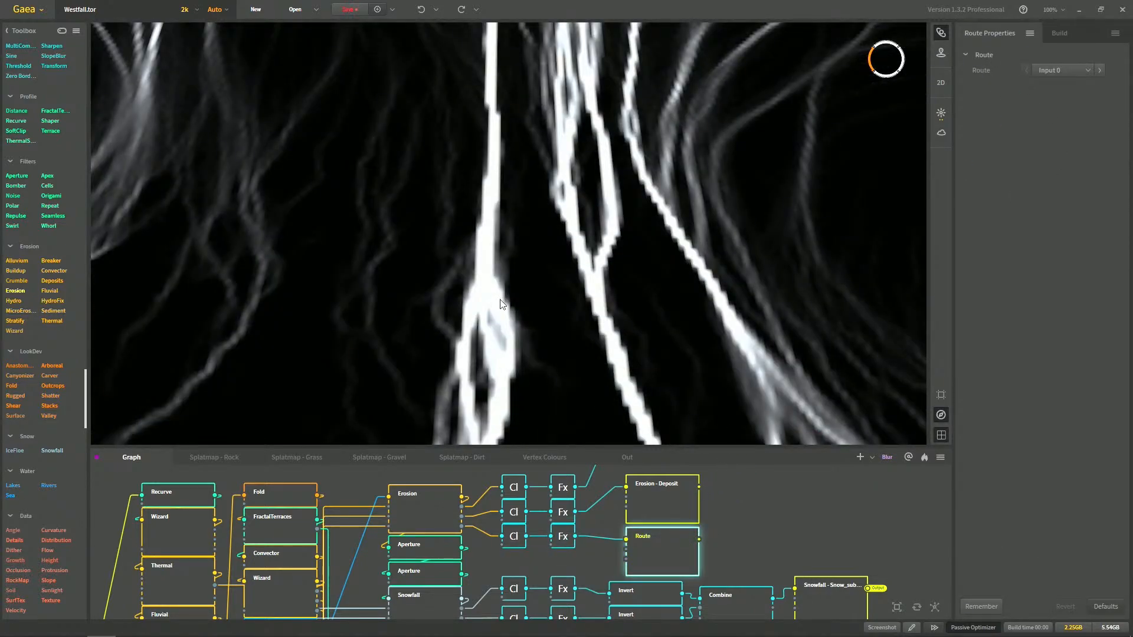
{"action": "scroll", "coordinate": [501, 302], "scroll_direction": "down", "scroll_amount": 6}
{"action": "left_click_drag", "start_coordinate": [503, 303], "coordinate": [553, 350]}
{"action": "left_click_drag", "start_coordinate": [608, 305], "coordinate": [556, 253]}
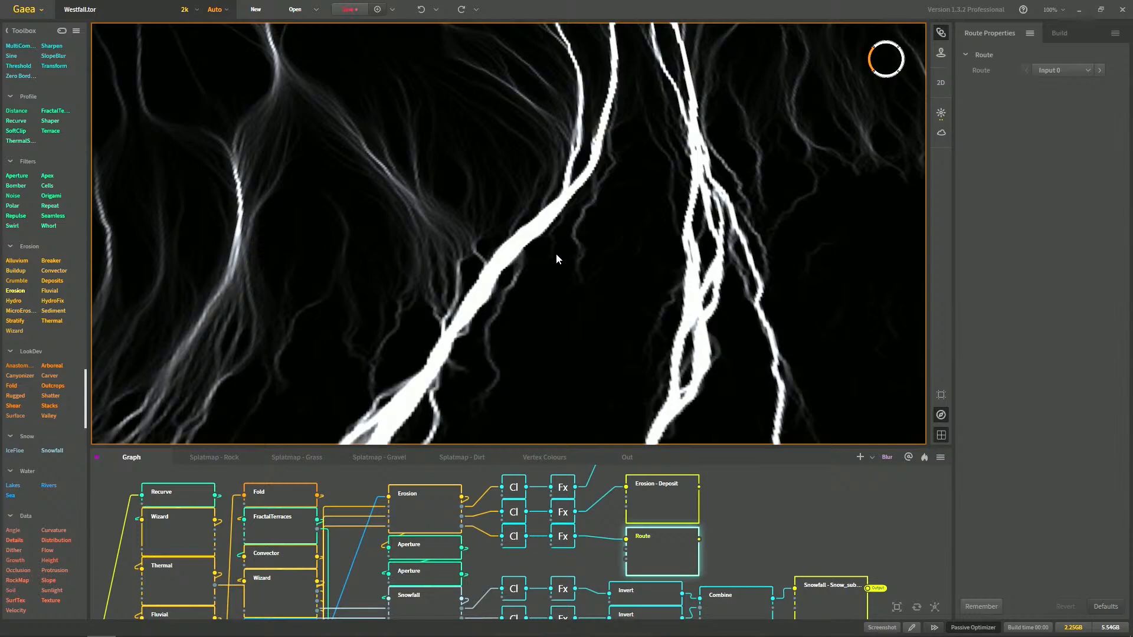
{"action": "double_click", "coordinate": [677, 553]}
{"action": "type", "text": "Erosion - Flow"}
{"action": "key", "text": "Return"}
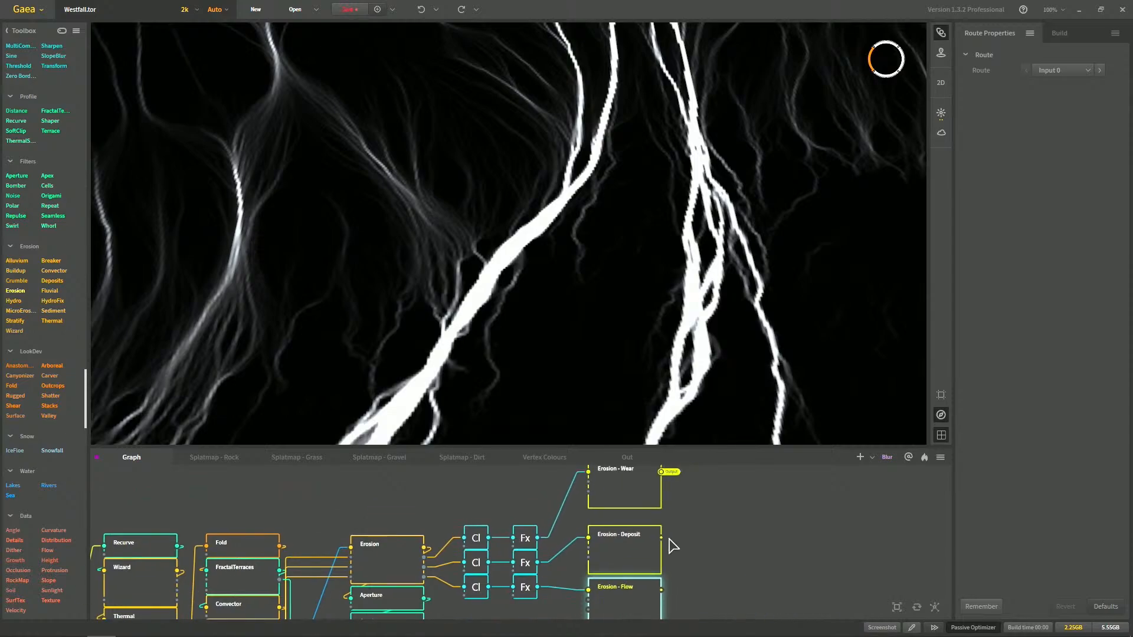
Create output portals for the Erosion - Deposit and Erosion - Flow Route nodes
{"action": "left_click_drag", "start_coordinate": [680, 549], "coordinate": [682, 548]}
{"action": "left_click", "coordinate": [780, 435]}
{"action": "left_click_drag", "start_coordinate": [662, 590], "coordinate": [767, 583]}
{"action": "left_click", "coordinate": [789, 440]}
Move the Erosion mask group of Clamp, Fx and Route nodes upward, farther away from the Snowfall branch
{"action": "middle_click_drag", "start_coordinate": [742, 526], "coordinate": [760, 497]}
{"action": "scroll", "coordinate": [619, 566], "scroll_direction": "down", "scroll_amount": 3}
{"action": "middle_click_drag", "start_coordinate": [551, 551], "coordinate": [506, 556]}
{"action": "scroll", "coordinate": [505, 556], "scroll_direction": "down", "scroll_amount": 1}
{"action": "middle_click_drag", "start_coordinate": [627, 552], "coordinate": [642, 587]}
{"action": "left_click_drag", "start_coordinate": [491, 482], "coordinate": [585, 538]}
{"action": "left_click", "coordinate": [635, 554]}
{"action": "middle_click_drag", "start_coordinate": [637, 550], "coordinate": [639, 512]}
{"action": "left_click_drag", "start_coordinate": [489, 542], "coordinate": [684, 598]}
{"action": "left_click", "coordinate": [668, 596]}
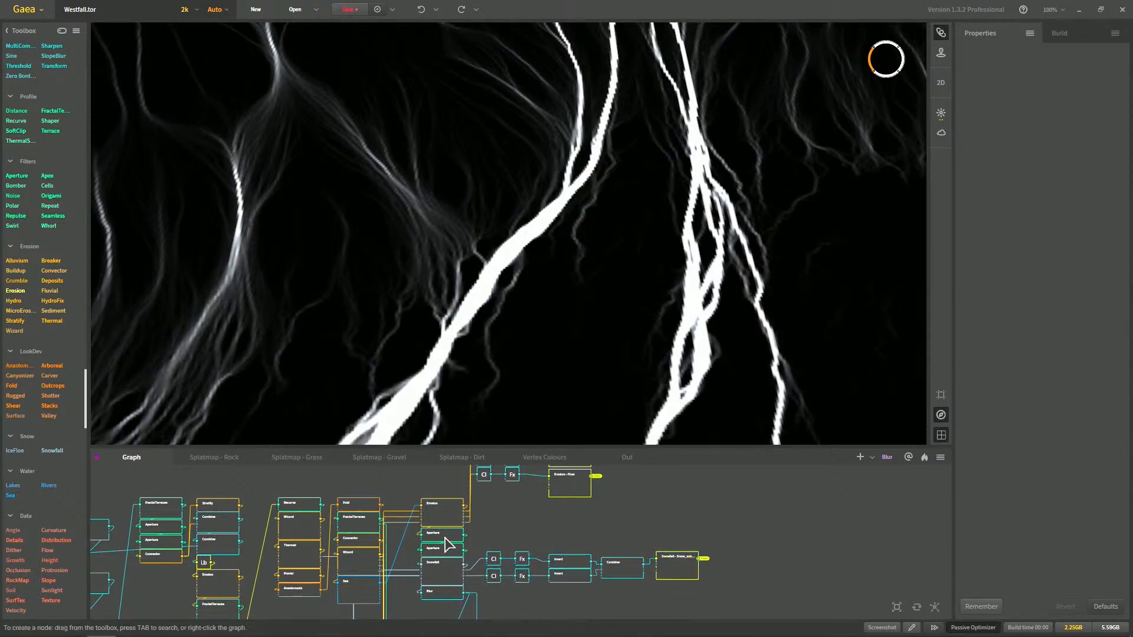
Look over the whole node graph for further mask sources and preview the last Wizard node and the Sea node
{"action": "scroll", "coordinate": [463, 549], "scroll_direction": "up", "scroll_amount": 3}
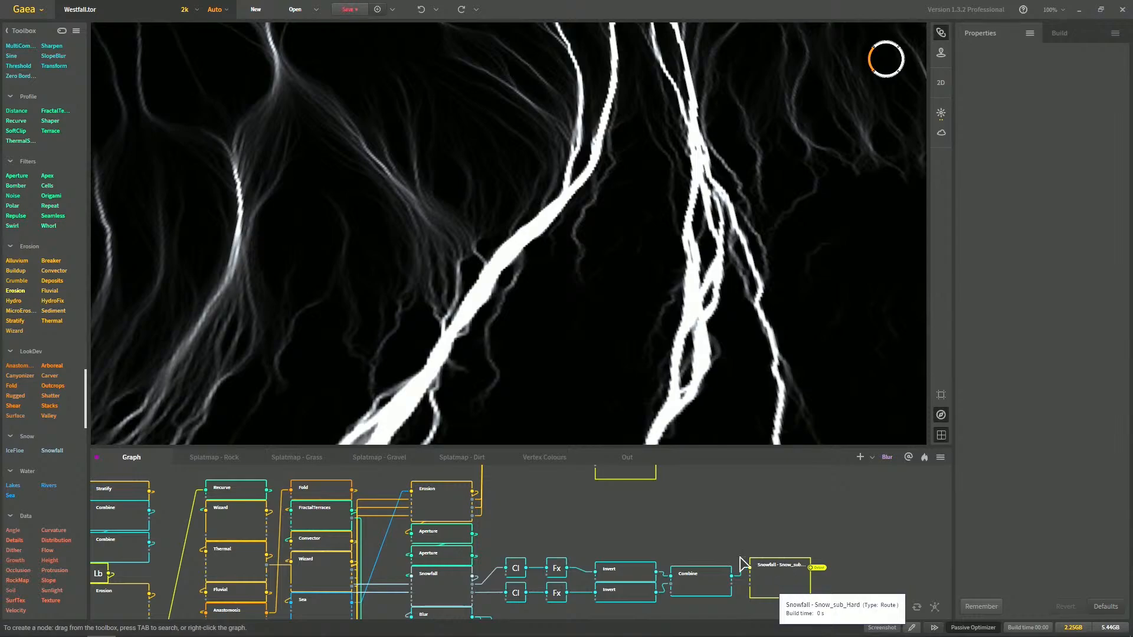
{"action": "middle_click_drag", "start_coordinate": [558, 550], "coordinate": [551, 606]}
{"action": "scroll", "coordinate": [552, 587], "scroll_direction": "down", "scroll_amount": 2}
{"action": "scroll", "coordinate": [555, 593], "scroll_direction": "down", "scroll_amount": 6}
{"action": "mouse_move", "coordinate": [592, 569]}
{"action": "middle_mouse_down"}
{"action": "mouse_move", "coordinate": [579, 480]}
{"action": "mouse_move", "coordinate": [583, 558]}
{"action": "middle_mouse_up"}
{"action": "scroll", "coordinate": [559, 572], "scroll_direction": "up", "scroll_amount": 3}
{"action": "middle_click_drag", "start_coordinate": [561, 506], "coordinate": [581, 568]}
{"action": "scroll", "coordinate": [564, 556], "scroll_direction": "up", "scroll_amount": 5}
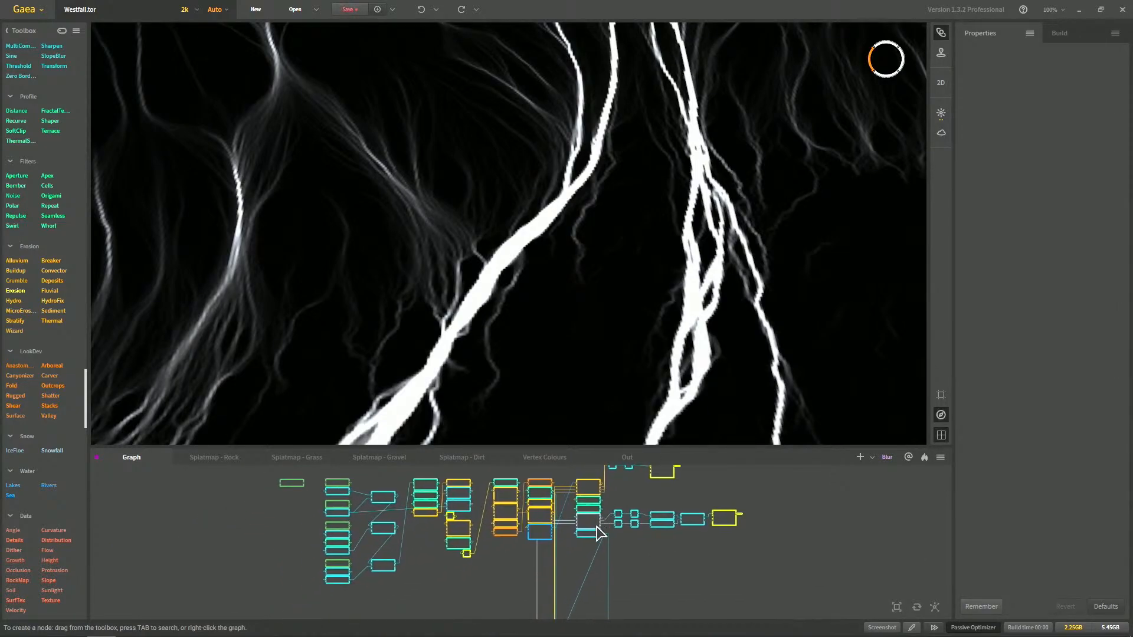
{"action": "middle_click_drag", "start_coordinate": [607, 559], "coordinate": [614, 587]}
{"action": "scroll", "coordinate": [608, 577], "scroll_direction": "up", "scroll_amount": 4}
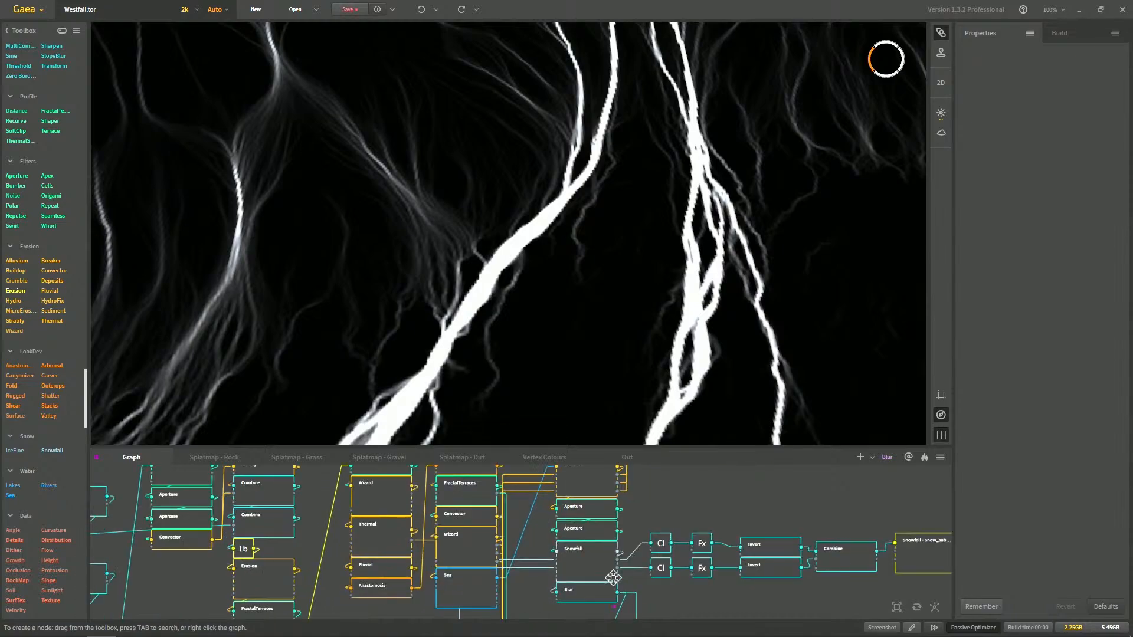
{"action": "left_click", "coordinate": [511, 540]}
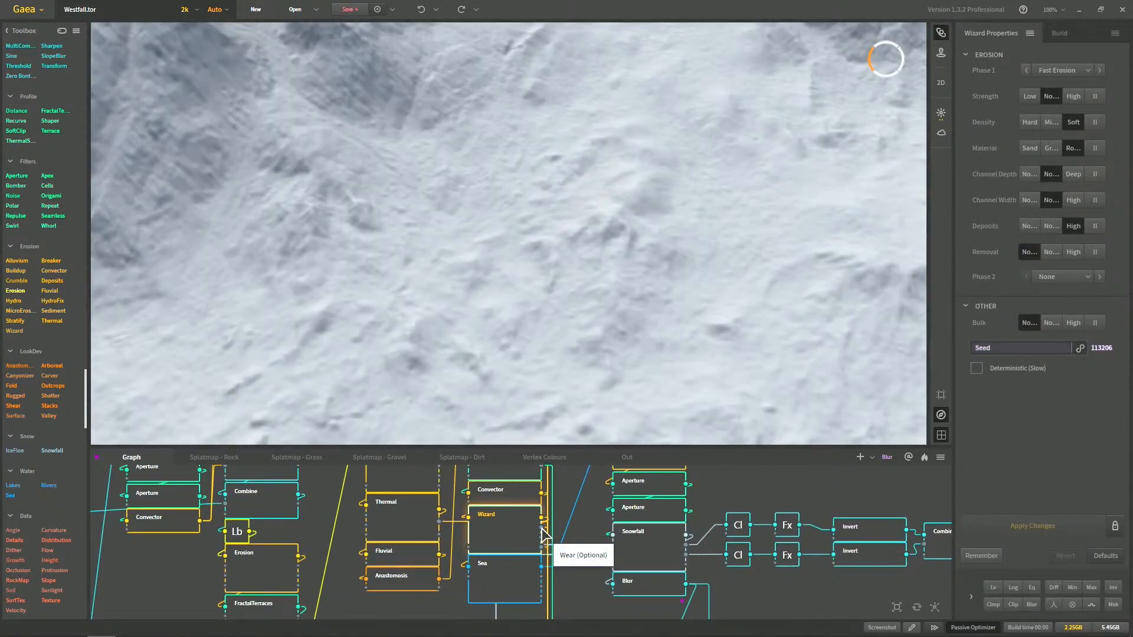
{"action": "scroll", "coordinate": [551, 535], "scroll_direction": "down", "scroll_amount": 3}
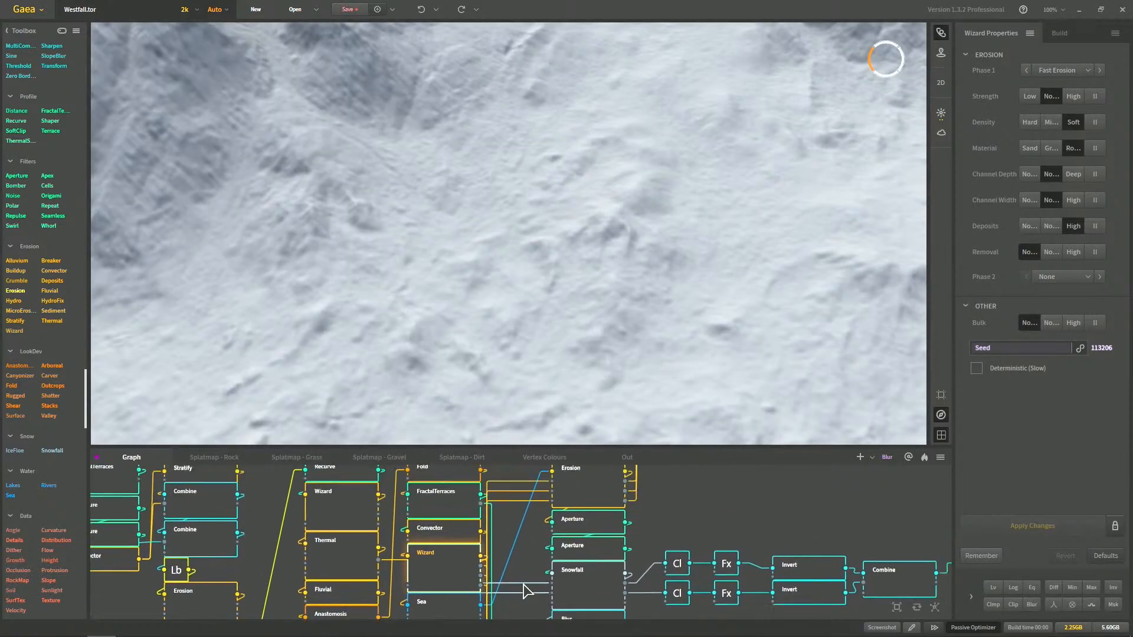
{"action": "left_click", "coordinate": [475, 606]}
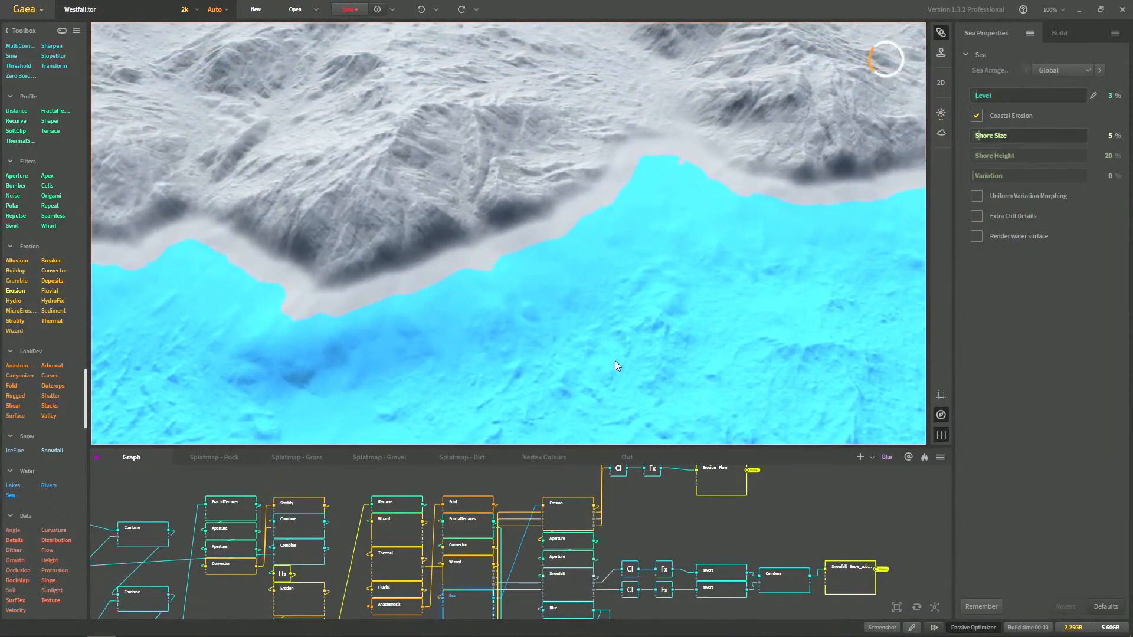
{"action": "middle_click_drag", "start_coordinate": [547, 534], "coordinate": [518, 480]}
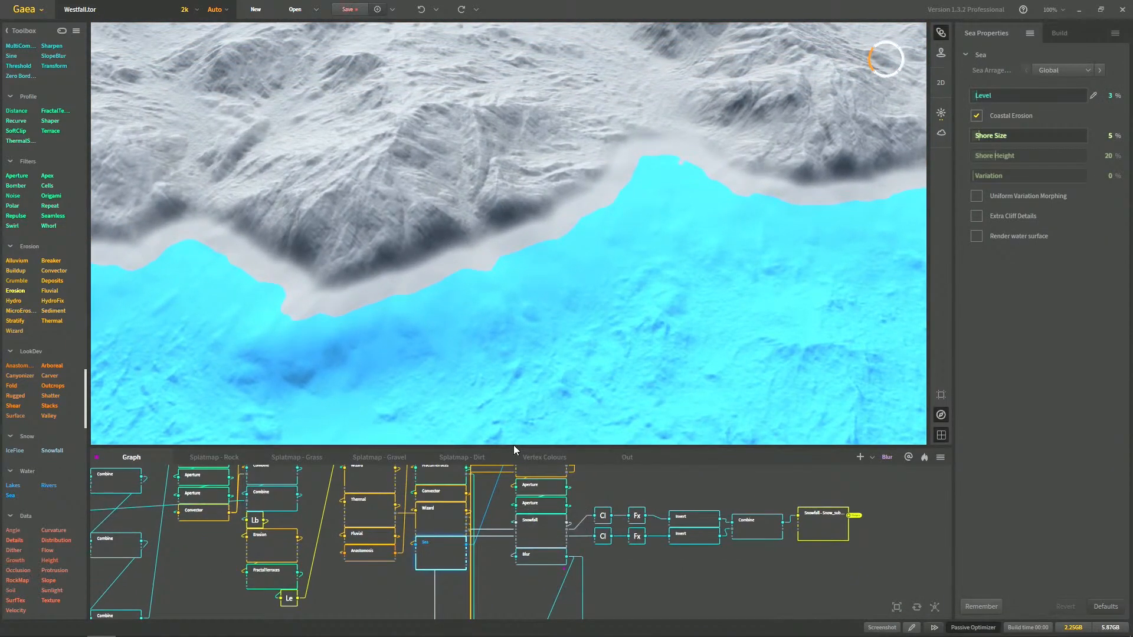
Enlarge the graph area, add a Clamp node fed by the Sea node's Sea output beneath Blur, and inspect its mask
{"action": "left_click_drag", "start_coordinate": [515, 449], "coordinate": [519, 335]}
{"action": "scroll", "coordinate": [528, 508], "scroll_direction": "up", "scroll_amount": 3}
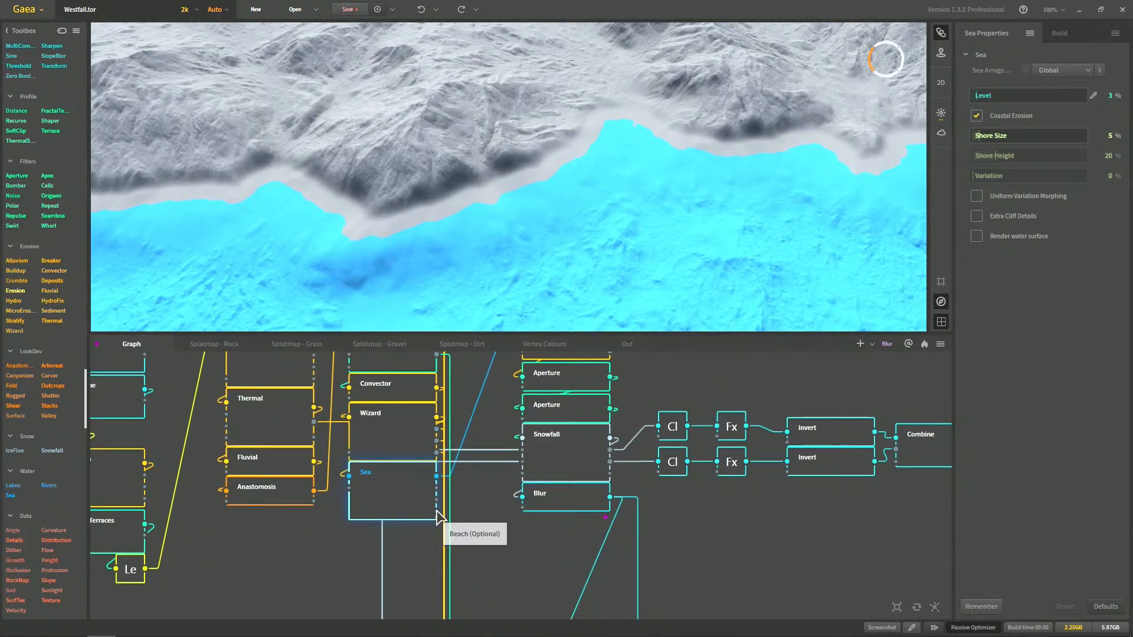
{"action": "left_click_drag", "start_coordinate": [436, 489], "coordinate": [509, 544]}
{"action": "type", "text": "clamp"}
{"action": "key", "text": "Return"}
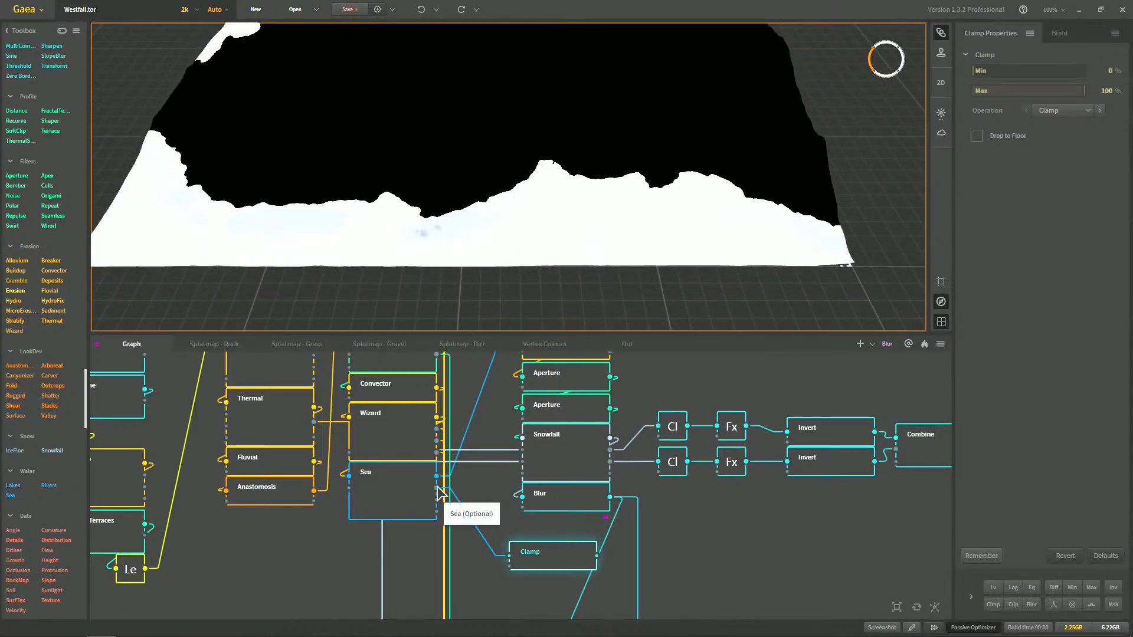
{"action": "left_click_drag", "start_coordinate": [619, 230], "coordinate": [656, 271]}
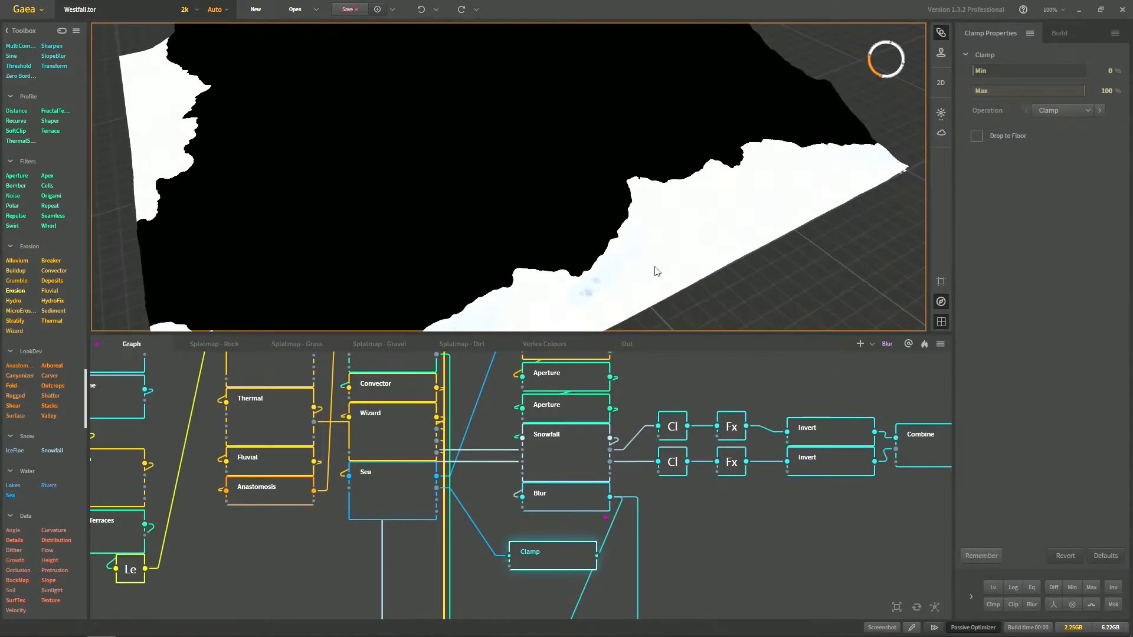
{"action": "left_click_drag", "start_coordinate": [551, 566], "coordinate": [549, 550]}
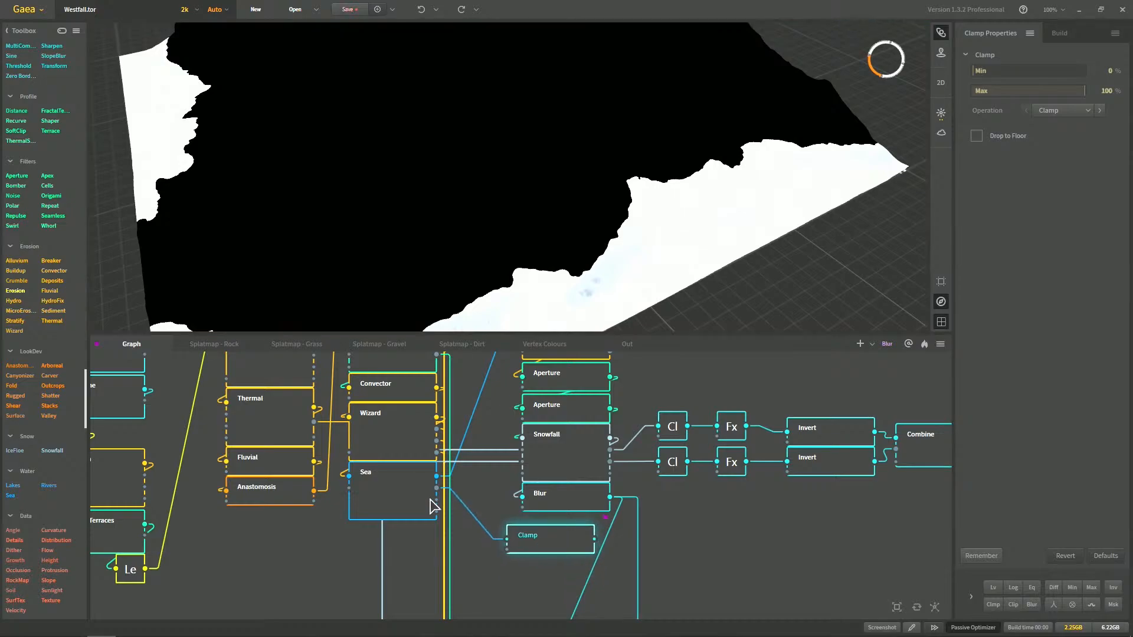
Add a second Clamp node fed by the Sea node's next optional output and place it beneath the first Sea Clamp
{"action": "left_click_drag", "start_coordinate": [437, 500], "coordinate": [475, 574]}
{"action": "type", "text": "clamp"}
{"action": "key", "text": "Return"}
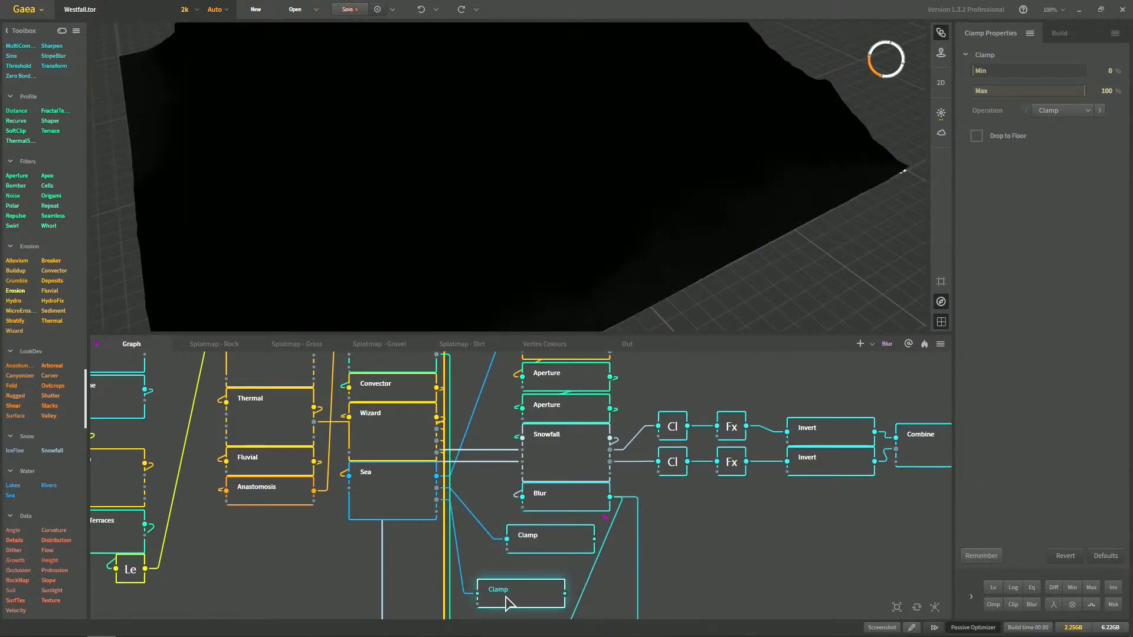
Add an Fx node fed by the lower Sea Clamp and try its Abs operation on the mask
{"action": "left_click_drag", "start_coordinate": [552, 587], "coordinate": [733, 559]}
{"action": "type", "text": "fx"}
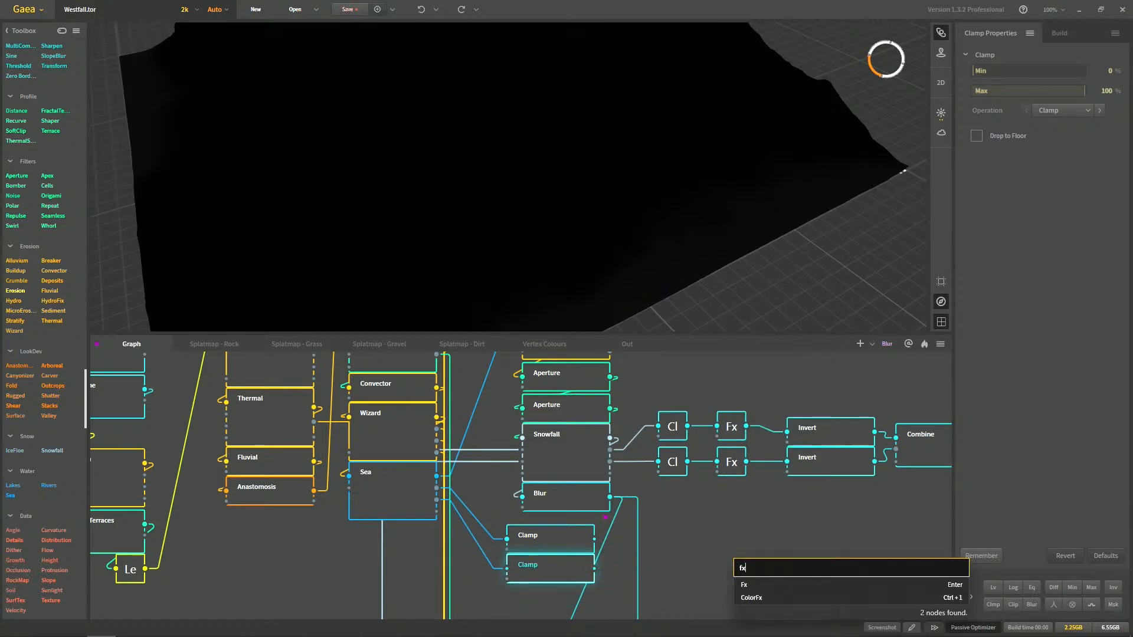
{"action": "key", "text": "Return"}
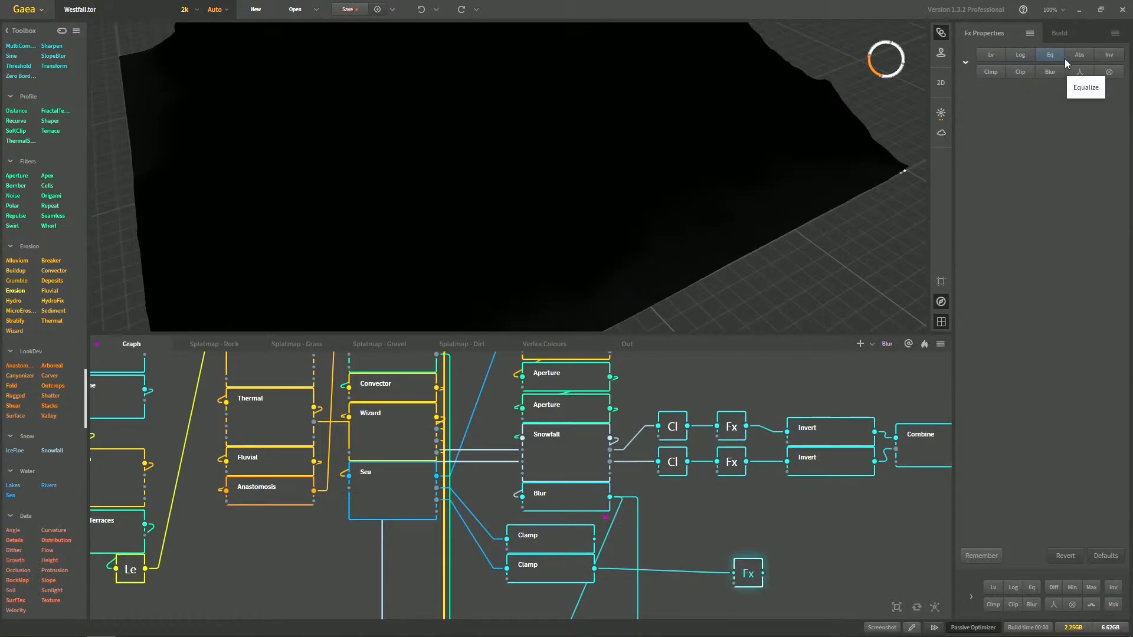
{"action": "left_click", "coordinate": [1075, 55]}
{"action": "left_click_drag", "start_coordinate": [761, 167], "coordinate": [701, 306]}
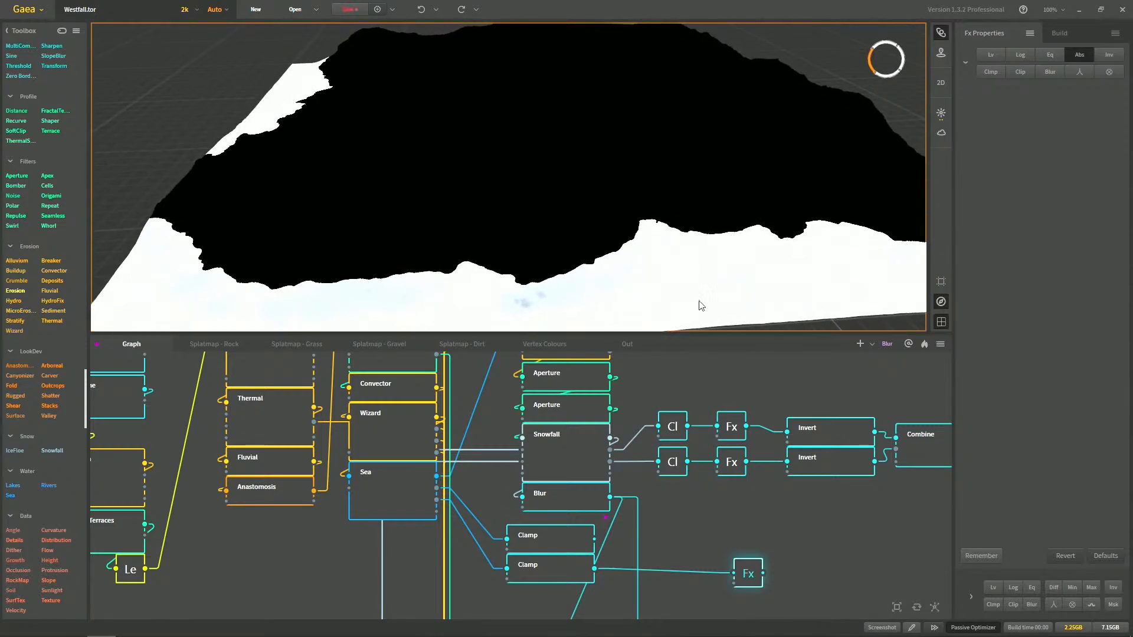
Switch the new Fx node from Abs to Equalize and inspect the mask along the shoreline
{"action": "left_click", "coordinate": [562, 533]}
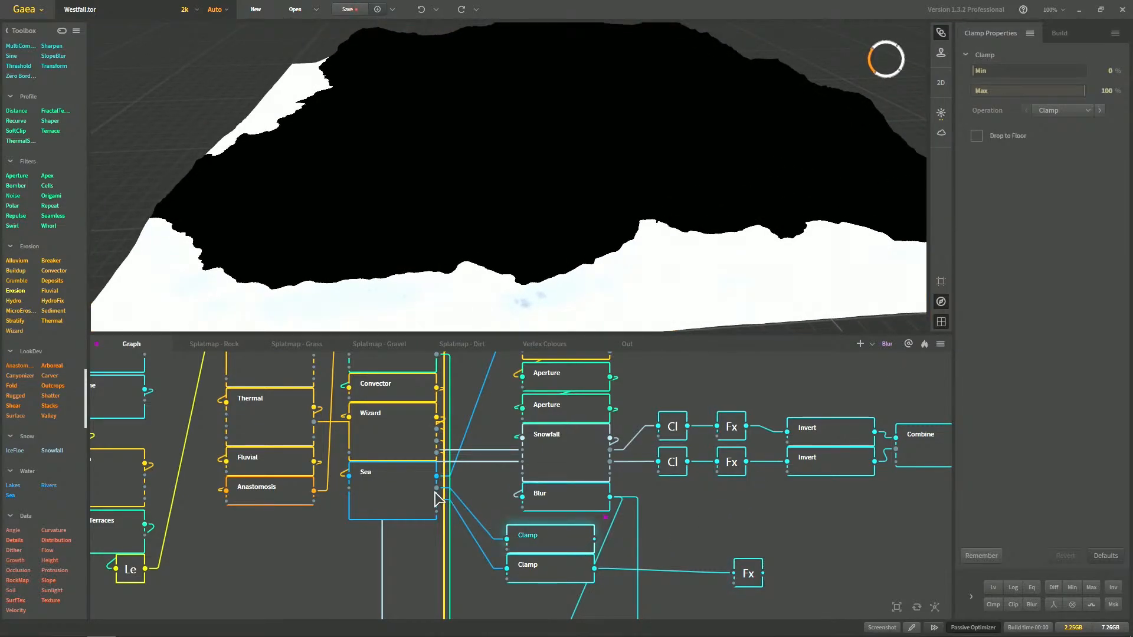
{"action": "left_click", "coordinate": [748, 575]}
{"action": "left_click", "coordinate": [748, 572]}
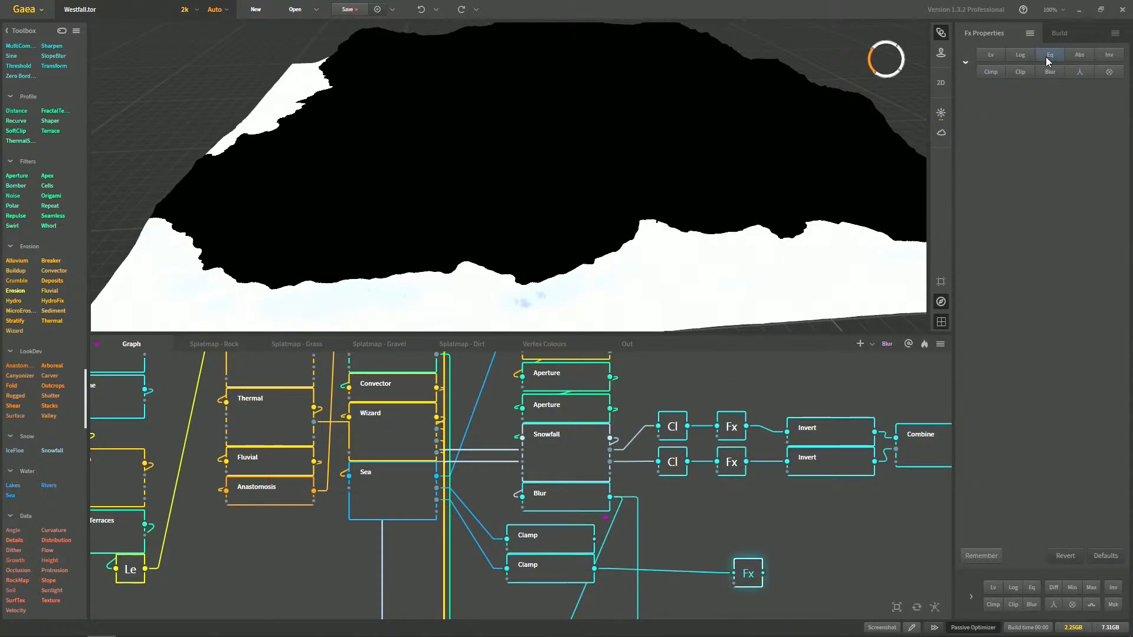
{"action": "left_click", "coordinate": [1047, 56]}
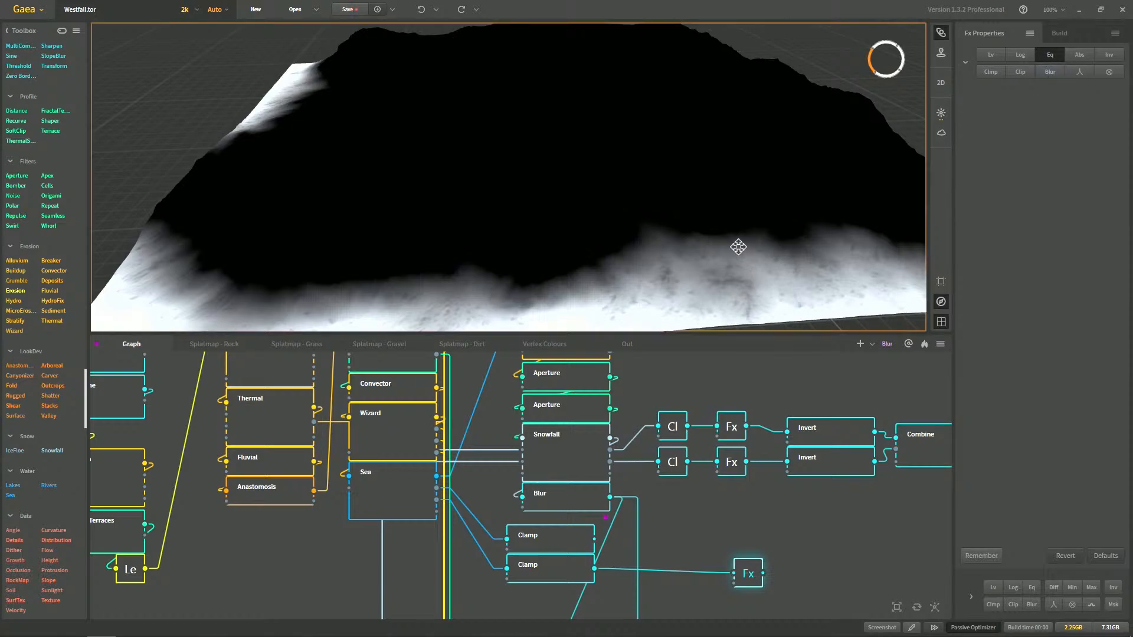
{"action": "left_click_drag", "start_coordinate": [742, 254], "coordinate": [727, 221]}
{"action": "scroll", "coordinate": [727, 221], "scroll_direction": "up", "scroll_amount": 3}
{"action": "middle_click_drag", "start_coordinate": [508, 184], "coordinate": [595, 159]}
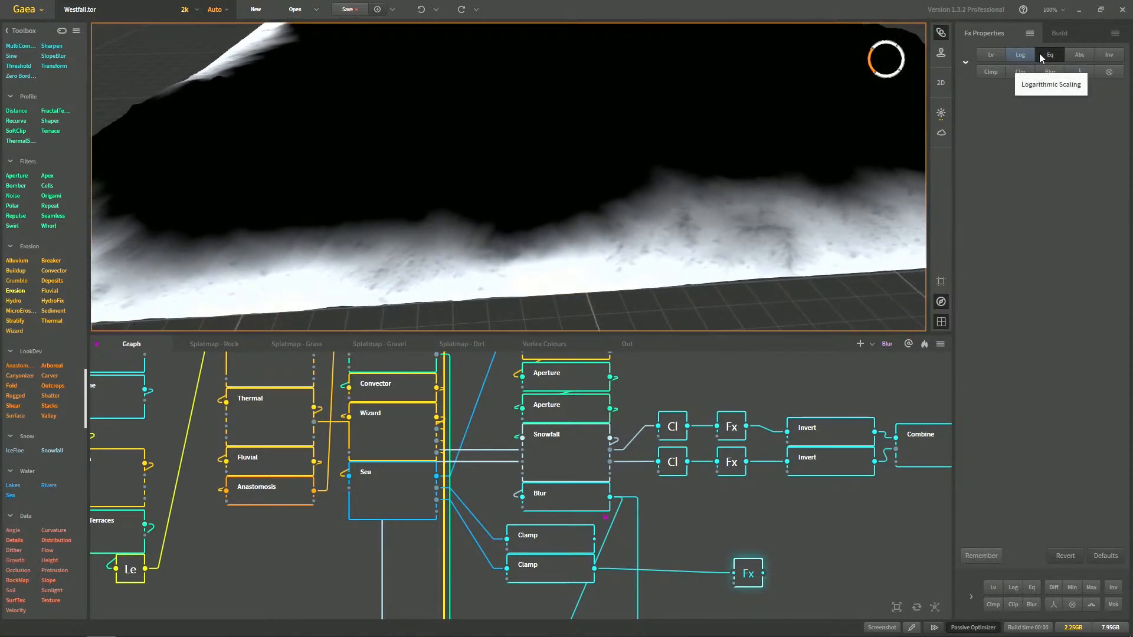
Compare the upper Sea Clamp's mask with the equalized Fx mask, examining the coastline closely from several angles
{"action": "left_click", "coordinate": [566, 548]}
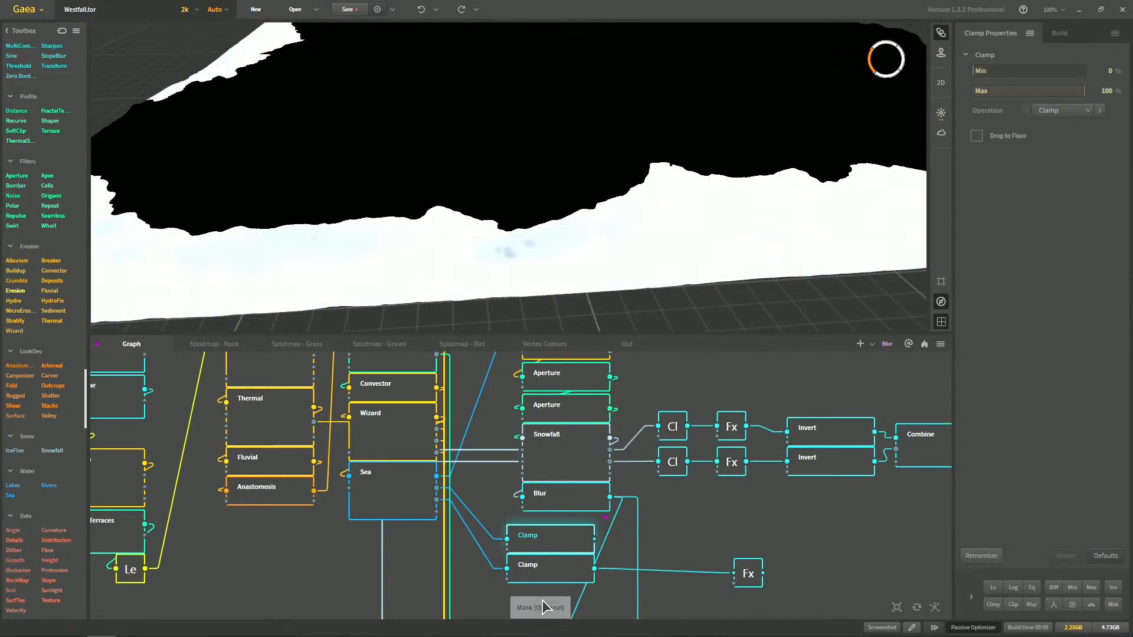
{"action": "left_click", "coordinate": [745, 575]}
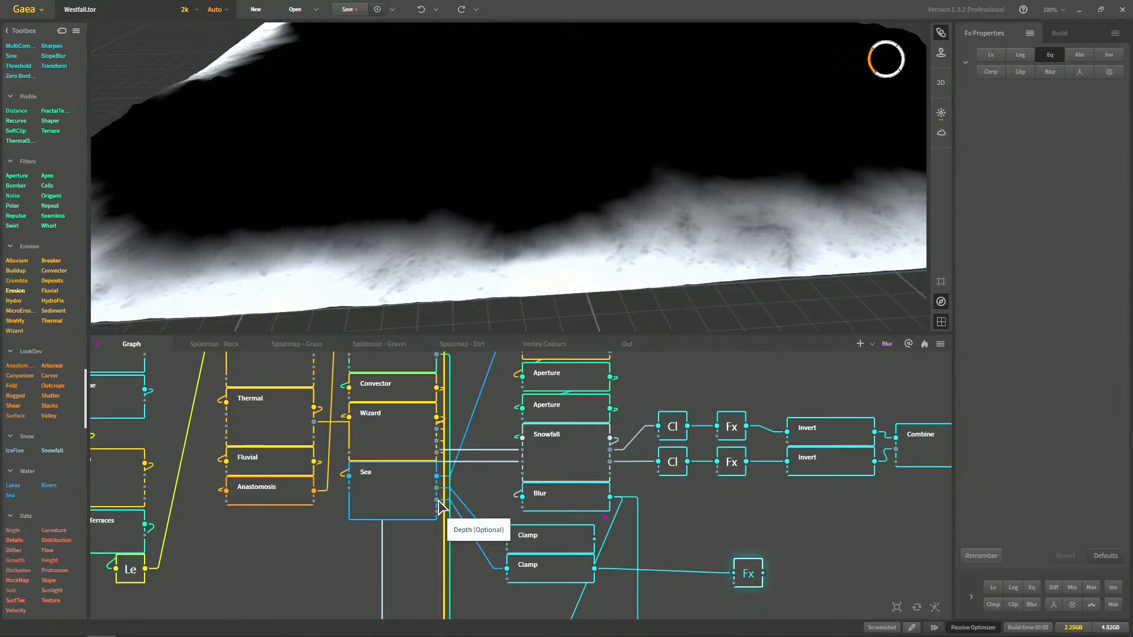
{"action": "left_click", "coordinate": [1067, 55]}
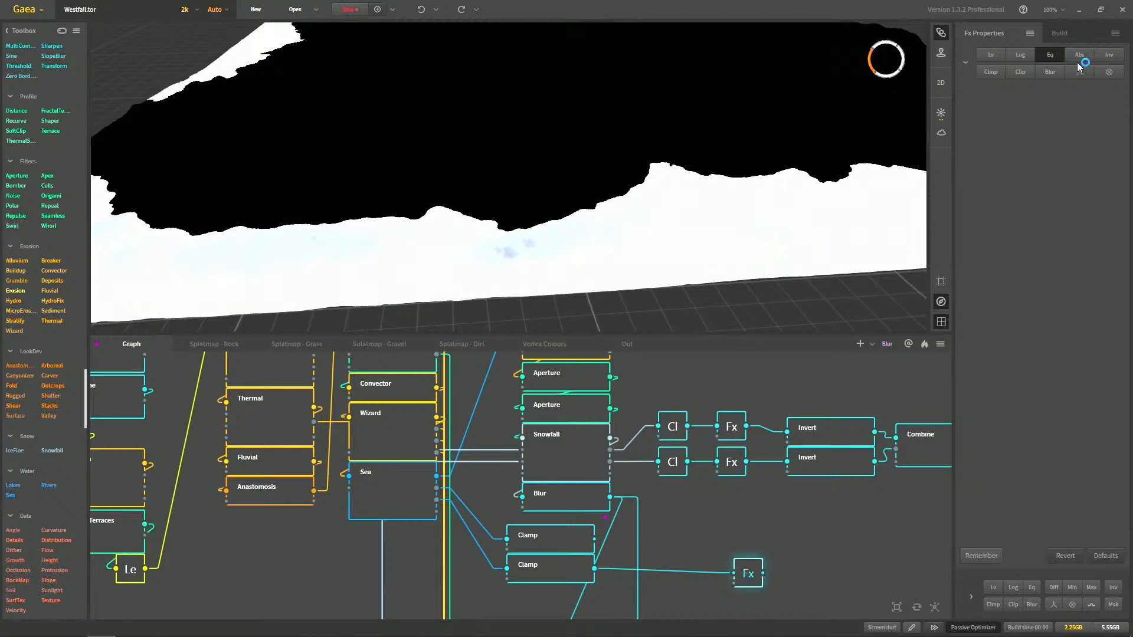
{"action": "scroll", "coordinate": [774, 194], "scroll_direction": "up", "scroll_amount": 3}
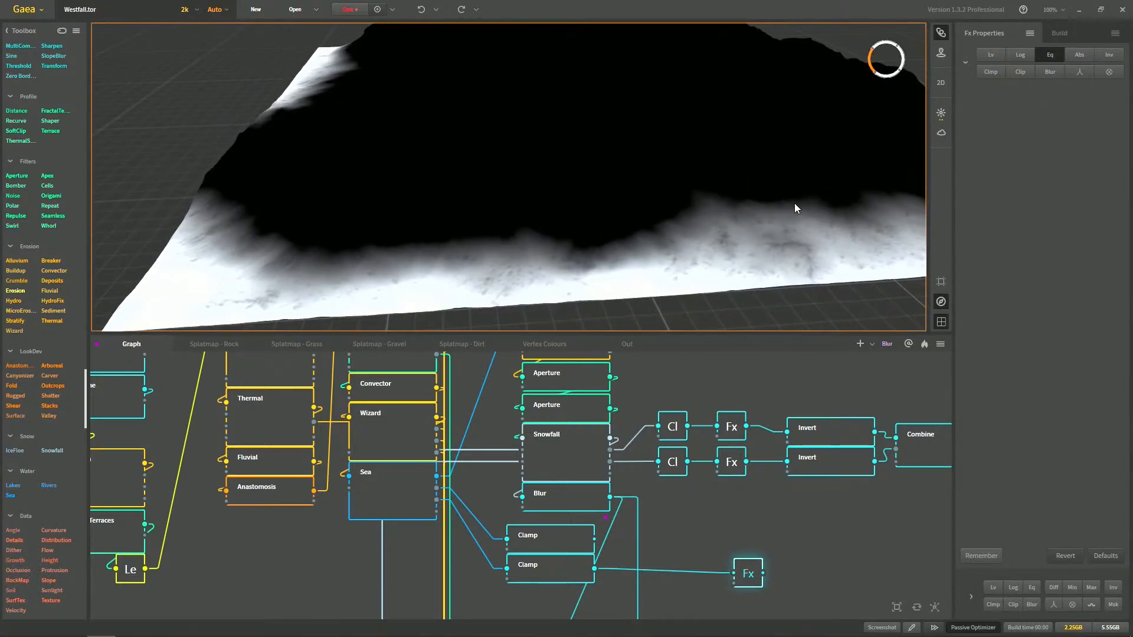
{"action": "scroll", "coordinate": [744, 255], "scroll_direction": "up", "scroll_amount": 3}
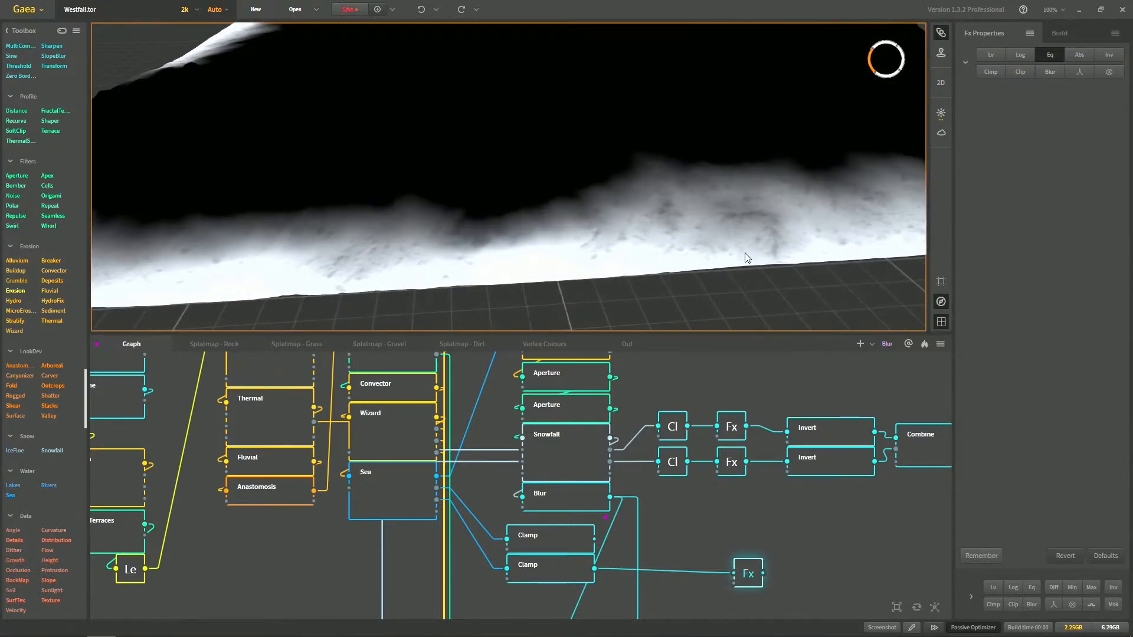
{"action": "left_click_drag", "start_coordinate": [548, 269], "coordinate": [649, 227]}
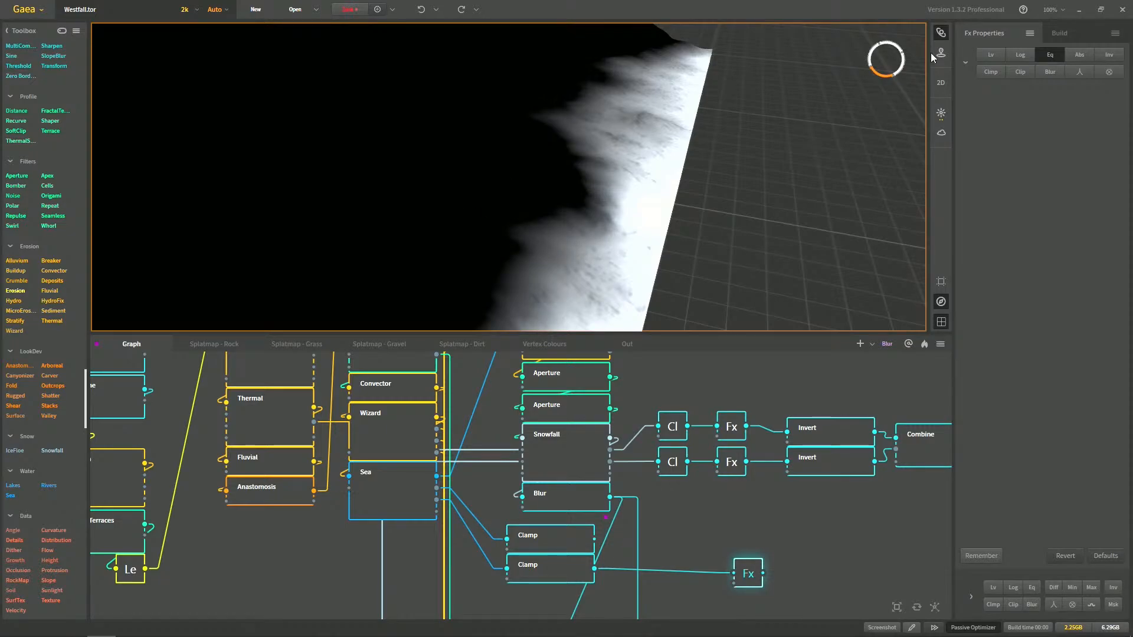
Replace Equalize with the Lv operation on the Fx node and move the node up beside Blur
{"action": "left_click", "coordinate": [1051, 54]}
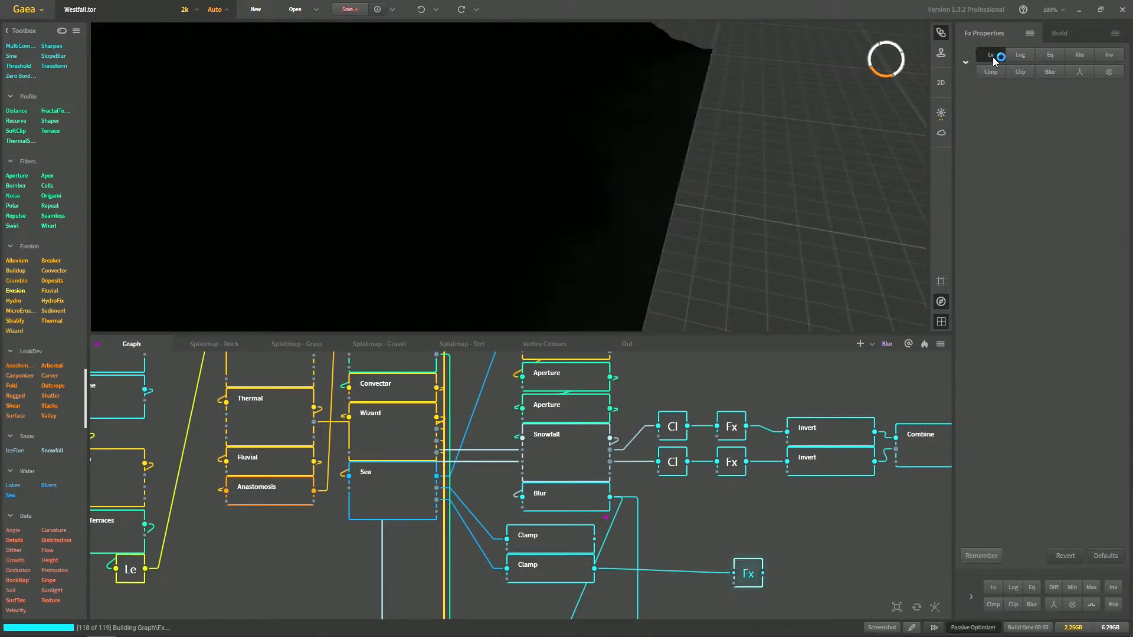
{"action": "left_click_drag", "start_coordinate": [760, 576], "coordinate": [732, 518]}
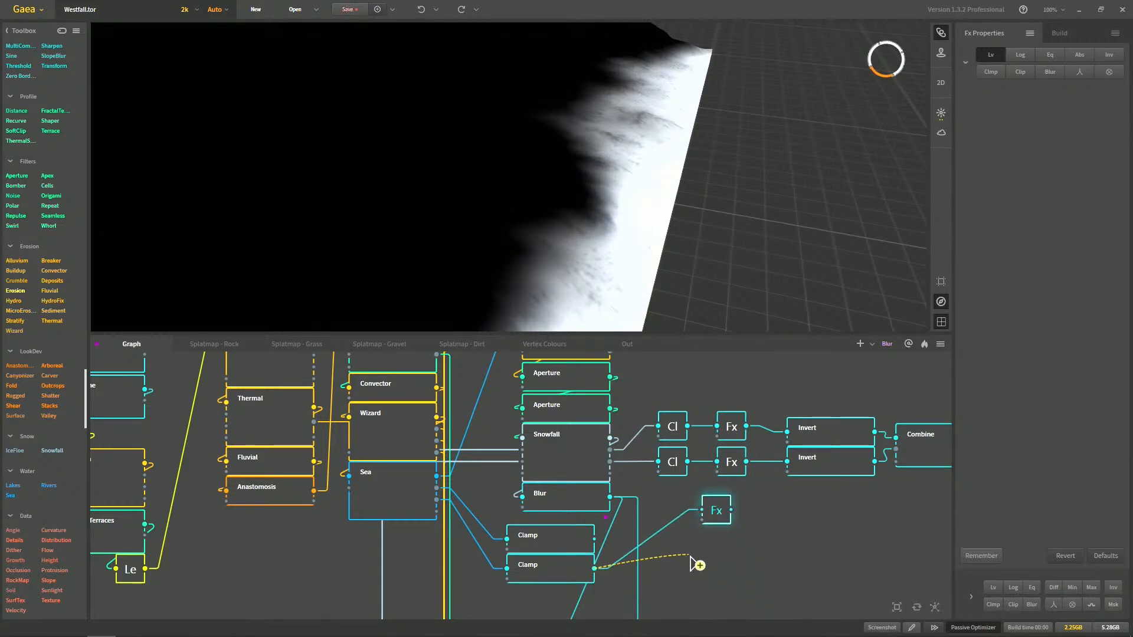
Add a second Fx node with Eq enabled to the lower Clamp output and compare it with the first Fx node
{"action": "key", "text": "ctrl+d"}
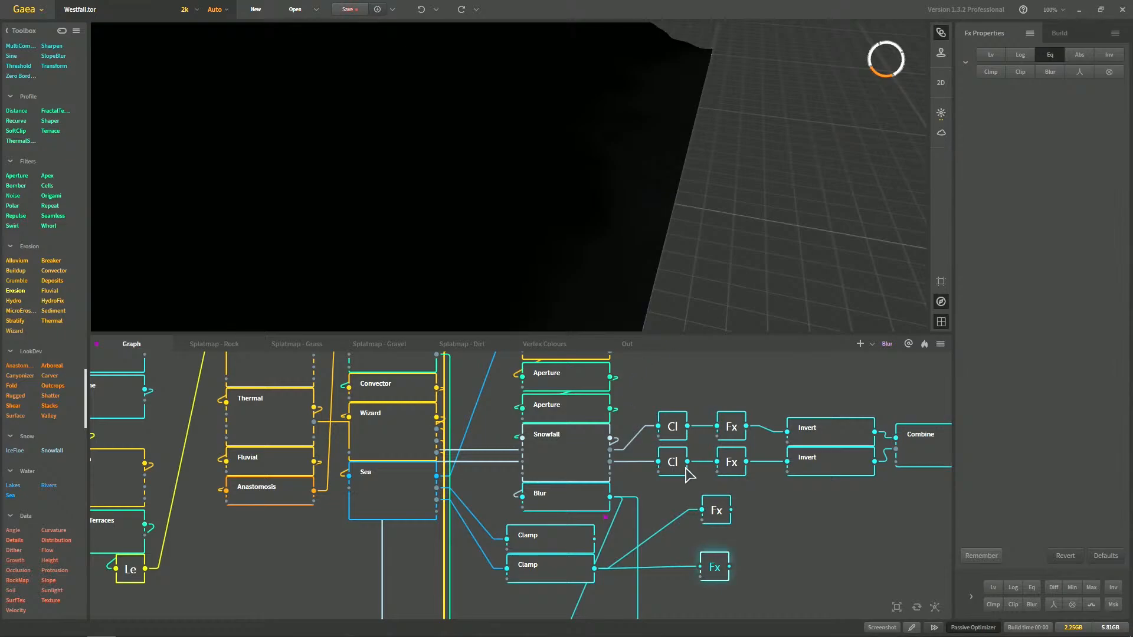
{"action": "left_click", "coordinate": [715, 512]}
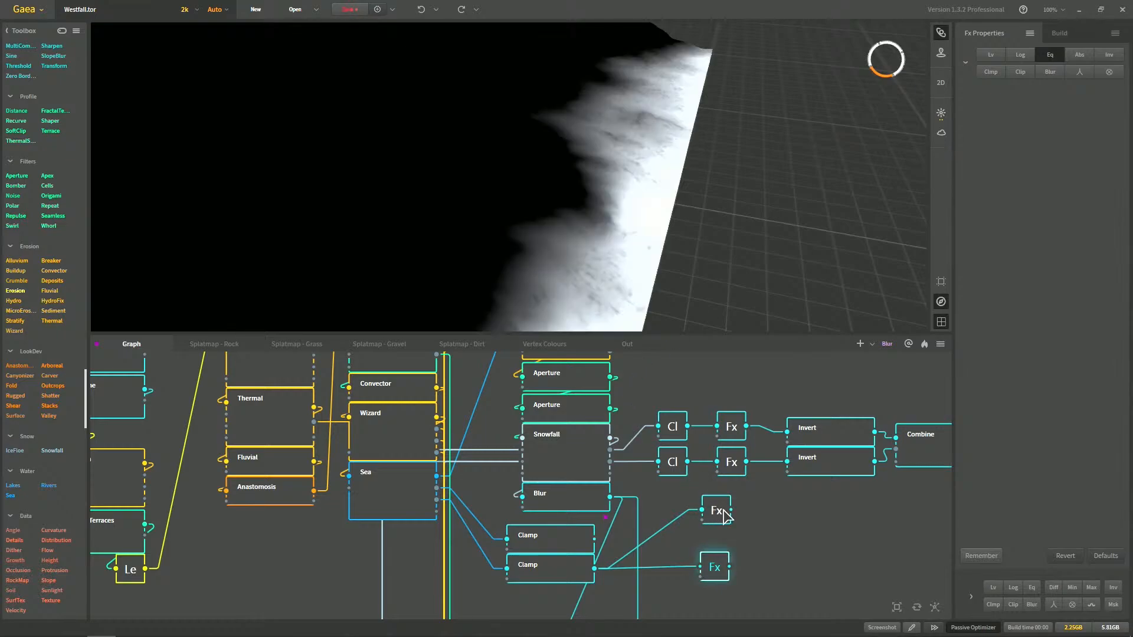
{"action": "left_click", "coordinate": [717, 566]}
{"action": "left_click", "coordinate": [716, 518]}
{"action": "scroll", "coordinate": [625, 236], "scroll_direction": "up", "scroll_amount": 5}
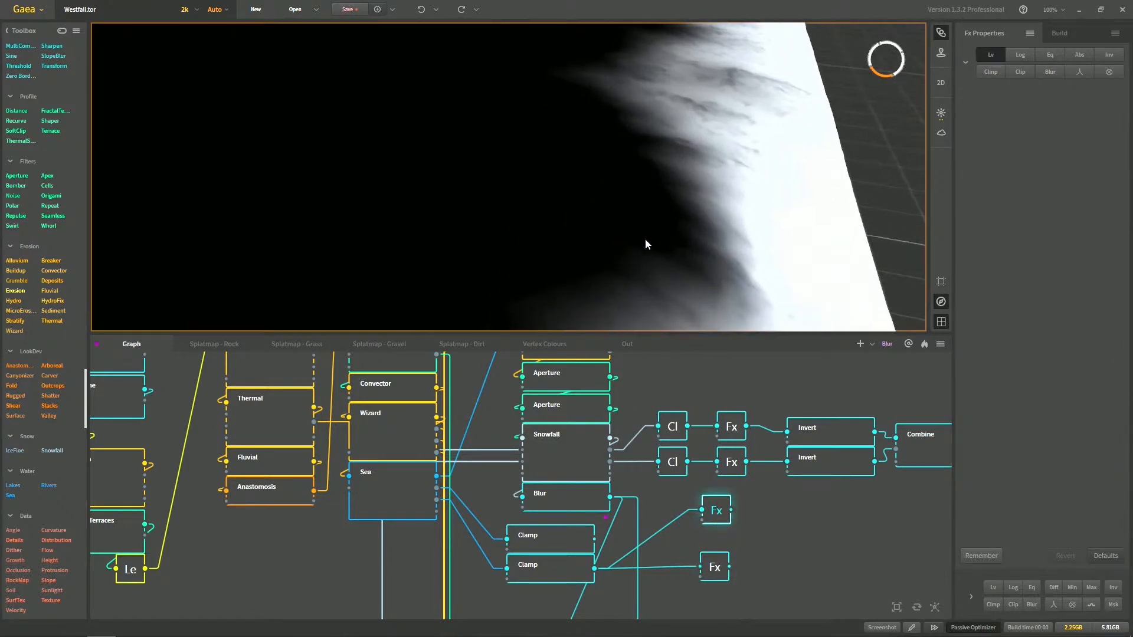
{"action": "left_click", "coordinate": [718, 568]}
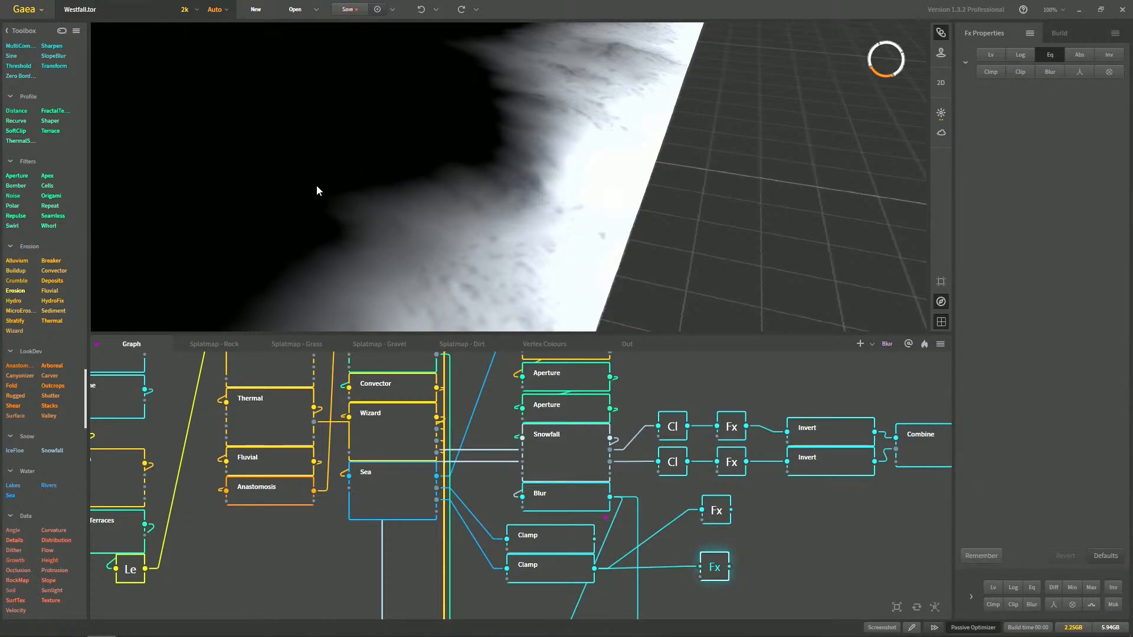
{"action": "left_click", "coordinate": [716, 507]}
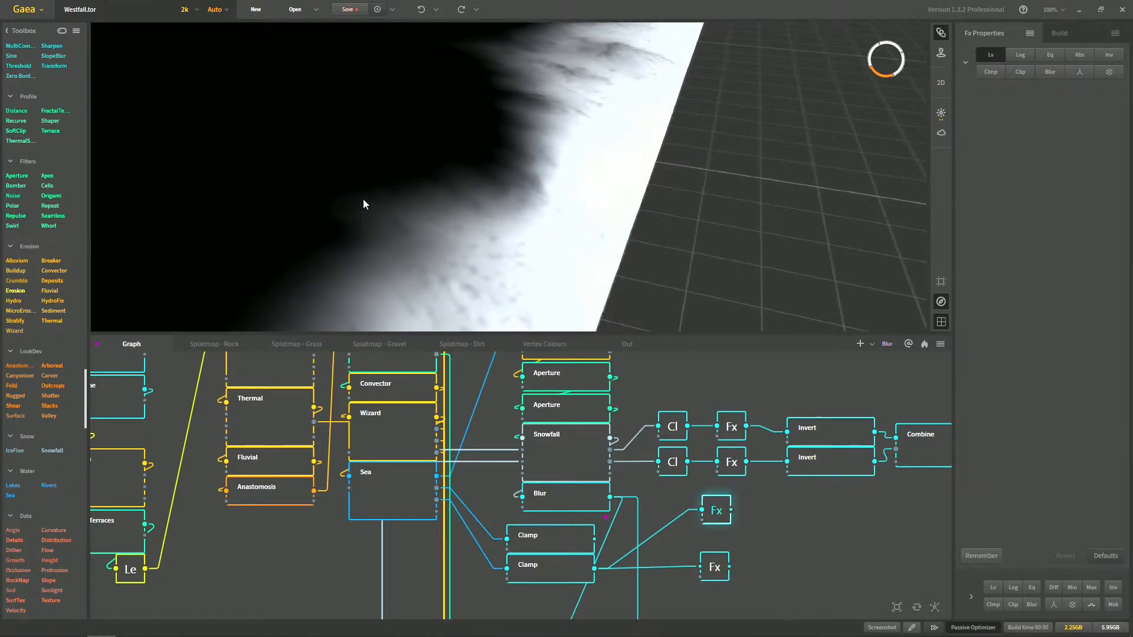
Enable Log together with Lv on the upper Fx node, checking it against the Eq version
{"action": "left_click", "coordinate": [1018, 57]}
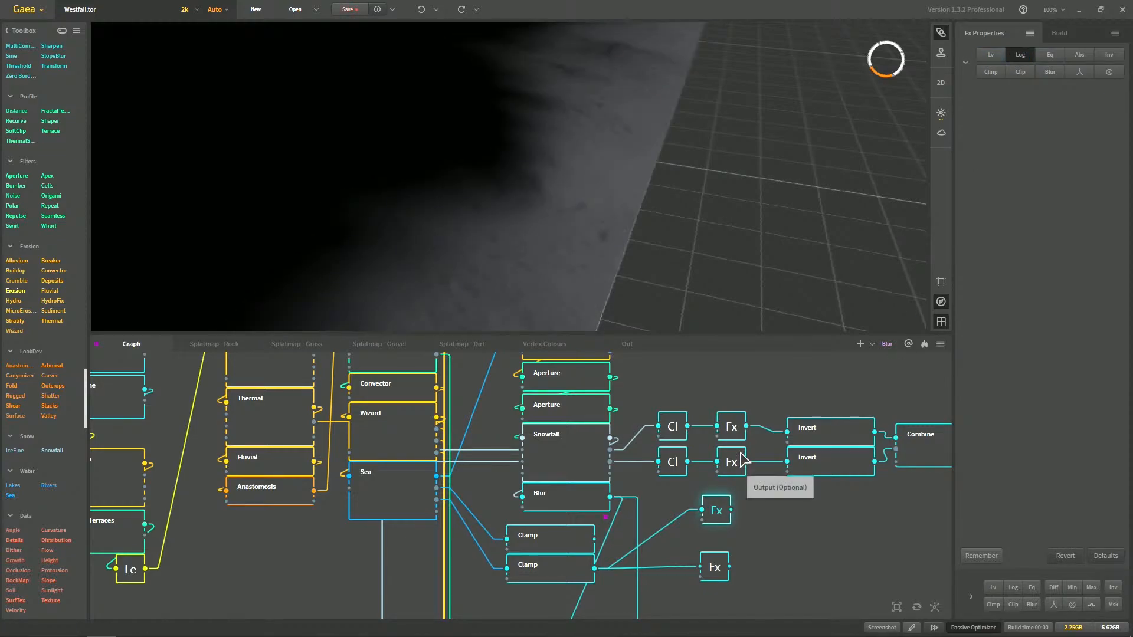
{"action": "left_click", "coordinate": [721, 567]}
{"action": "left_click", "coordinate": [720, 517]}
{"action": "left_click", "coordinate": [720, 567]}
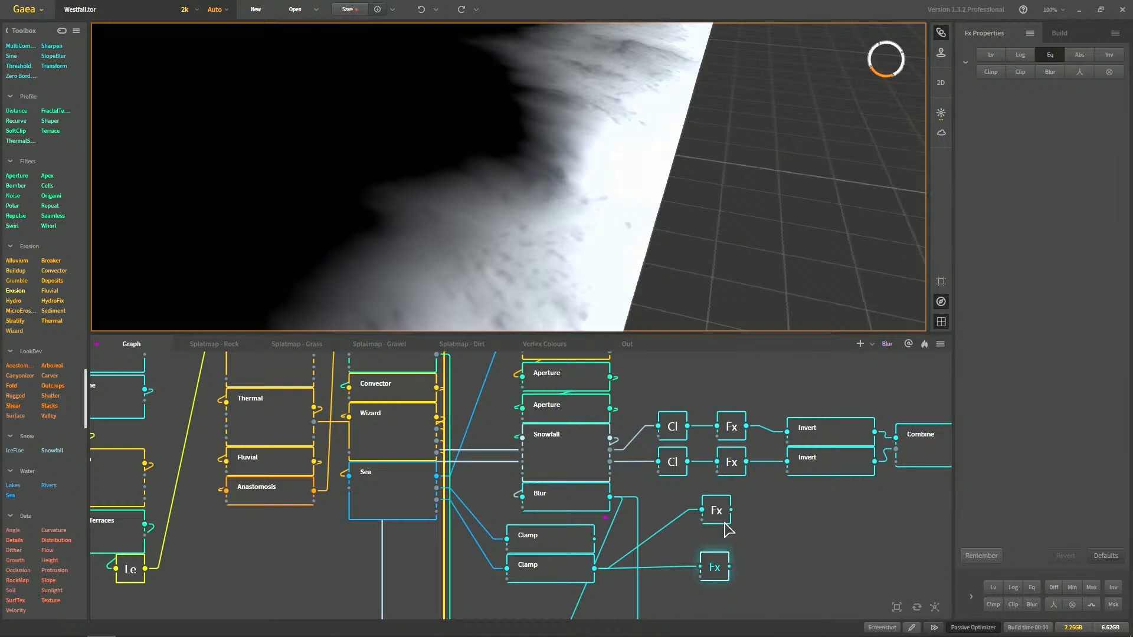
{"action": "left_click", "coordinate": [723, 519]}
{"action": "left_click", "coordinate": [988, 58]}
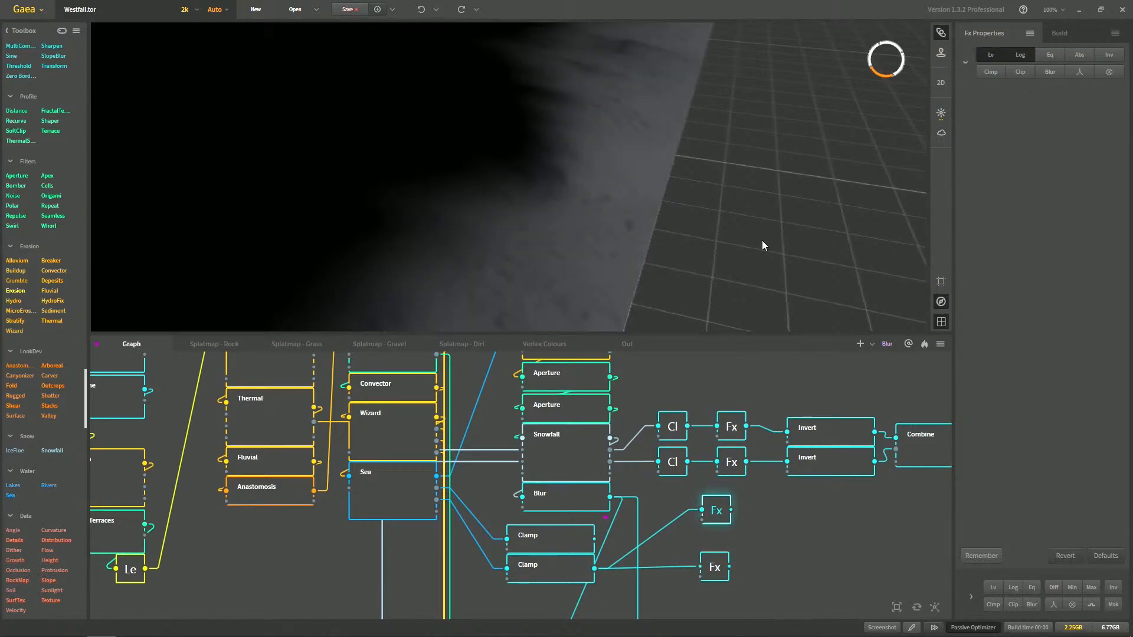
Compare the masks of the upper and lower Fx nodes along the coastline
{"action": "left_click", "coordinate": [715, 564]}
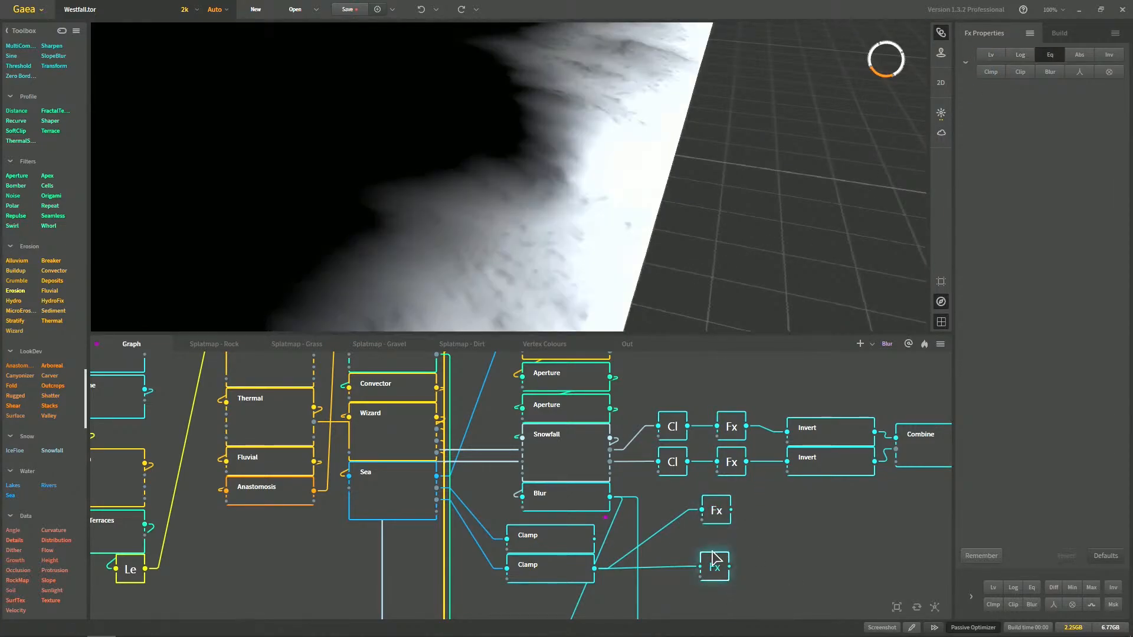
{"action": "left_click", "coordinate": [715, 517]}
{"action": "left_click_drag", "start_coordinate": [557, 241], "coordinate": [571, 181]}
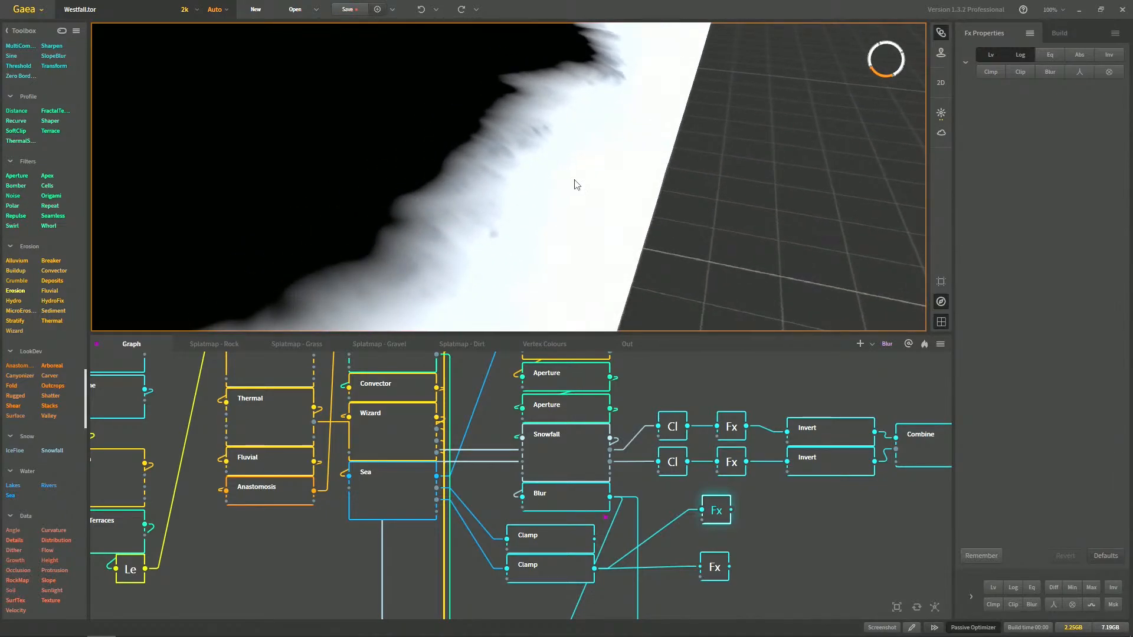
{"action": "left_click_drag", "start_coordinate": [612, 214], "coordinate": [616, 204]}
{"action": "left_click_drag", "start_coordinate": [585, 240], "coordinate": [625, 220]}
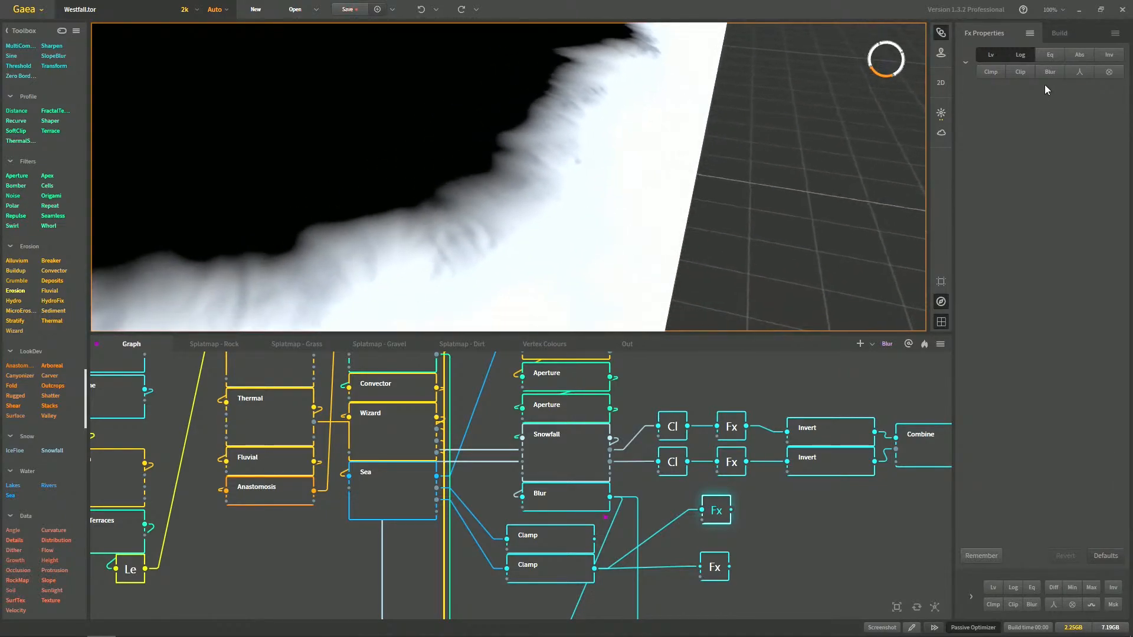
{"action": "left_click_drag", "start_coordinate": [572, 265], "coordinate": [629, 174]}
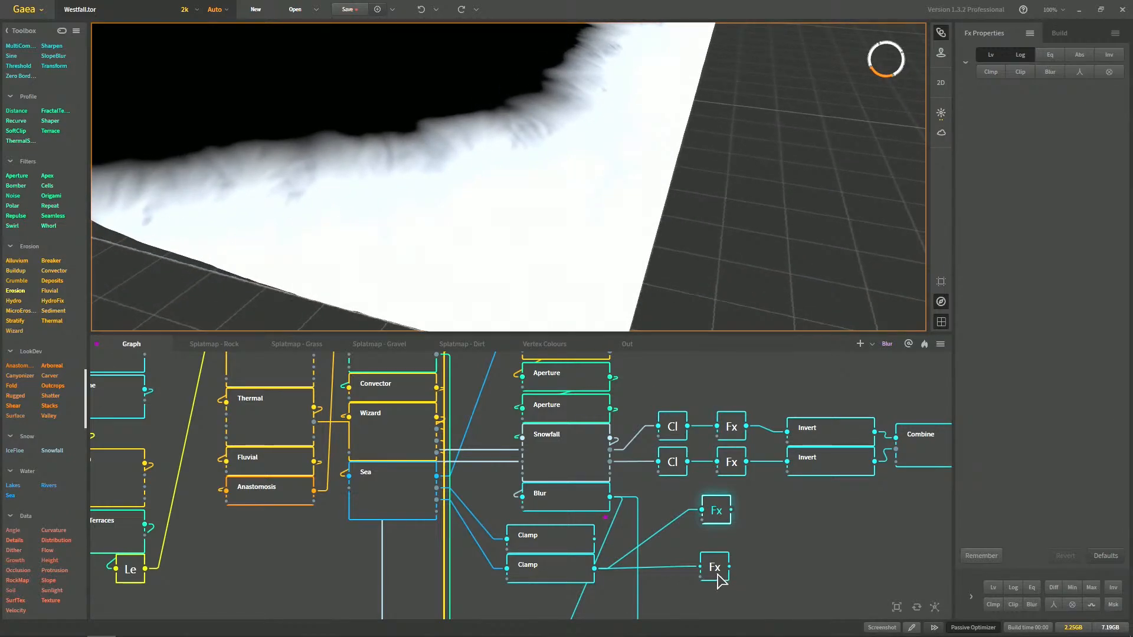
{"action": "scroll", "coordinate": [381, 189], "scroll_direction": "up", "scroll_amount": 6}
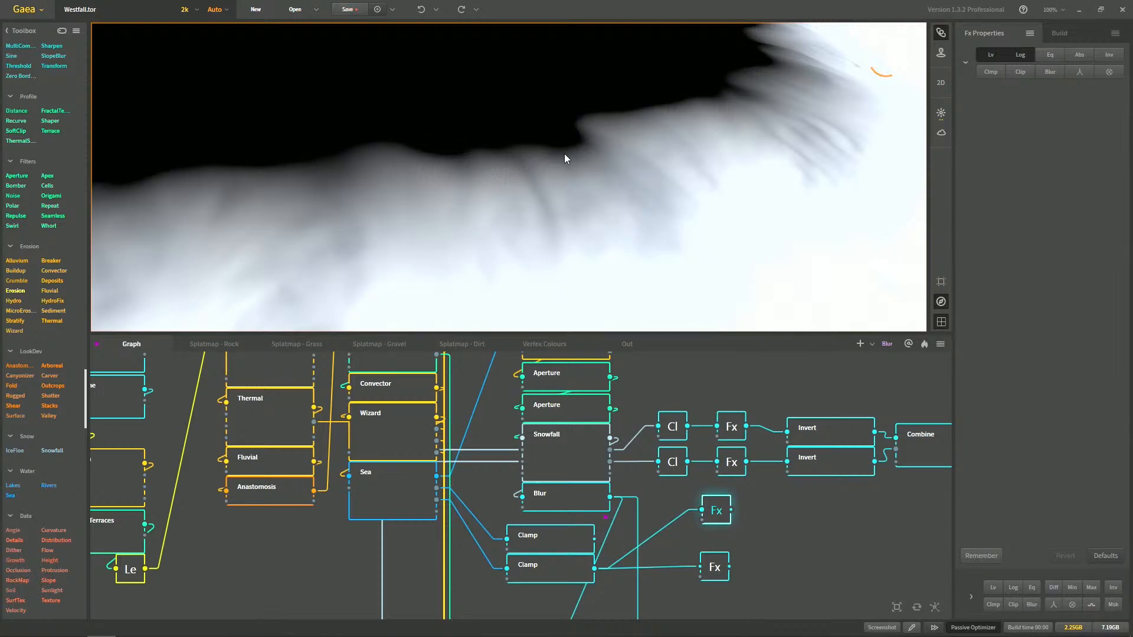
{"action": "left_click", "coordinate": [717, 569]}
{"action": "left_click", "coordinate": [719, 512]}
{"action": "left_click_drag", "start_coordinate": [660, 270], "coordinate": [646, 228]}
Add a Route node to the upper Fx output and place it directly beneath the two existing Invert nodes
{"action": "left_click_drag", "start_coordinate": [765, 517], "coordinate": [794, 517]}
{"action": "type", "text": "cl"}
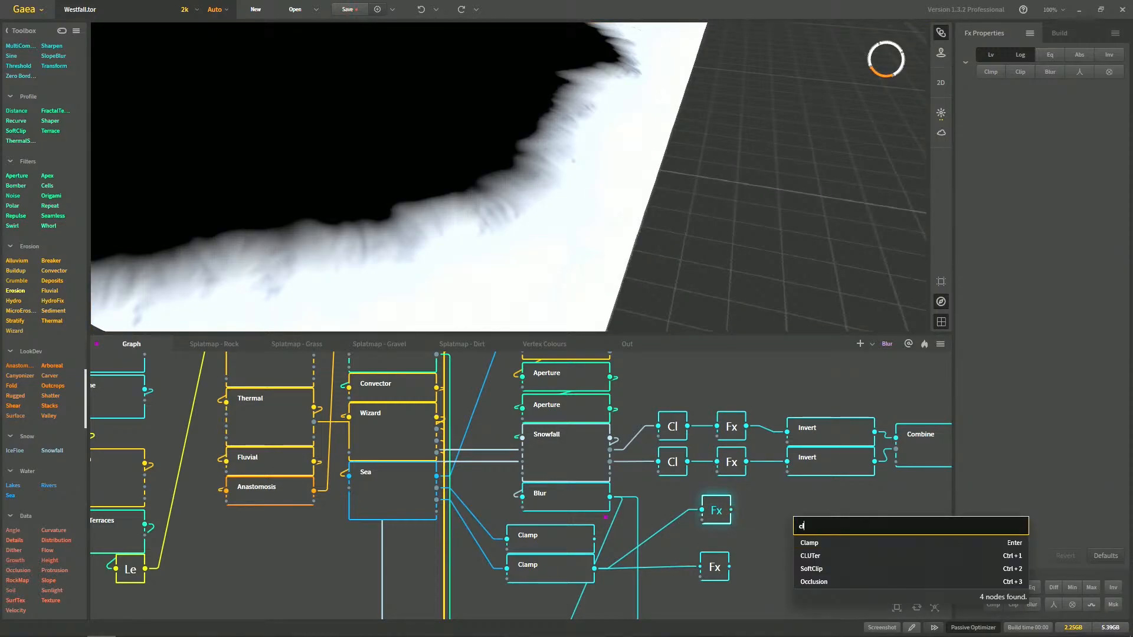
{"action": "key", "text": "BackSpace"}
{"action": "key", "text": "BackSpace"}
{"action": "type", "text": "route"}
{"action": "key", "text": "Return"}
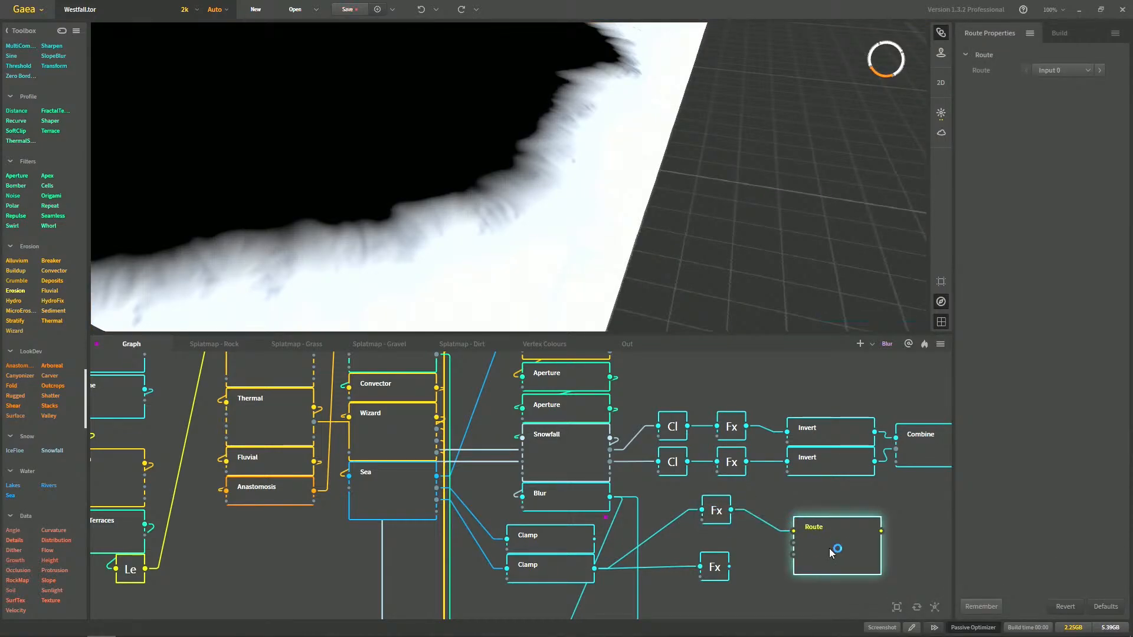
{"action": "left_click_drag", "start_coordinate": [840, 544], "coordinate": [836, 495]}
Add an Invert node to each of the two Fx outputs and stack the two Inverts together
{"action": "left_click_drag", "start_coordinate": [731, 511], "coordinate": [765, 551]}
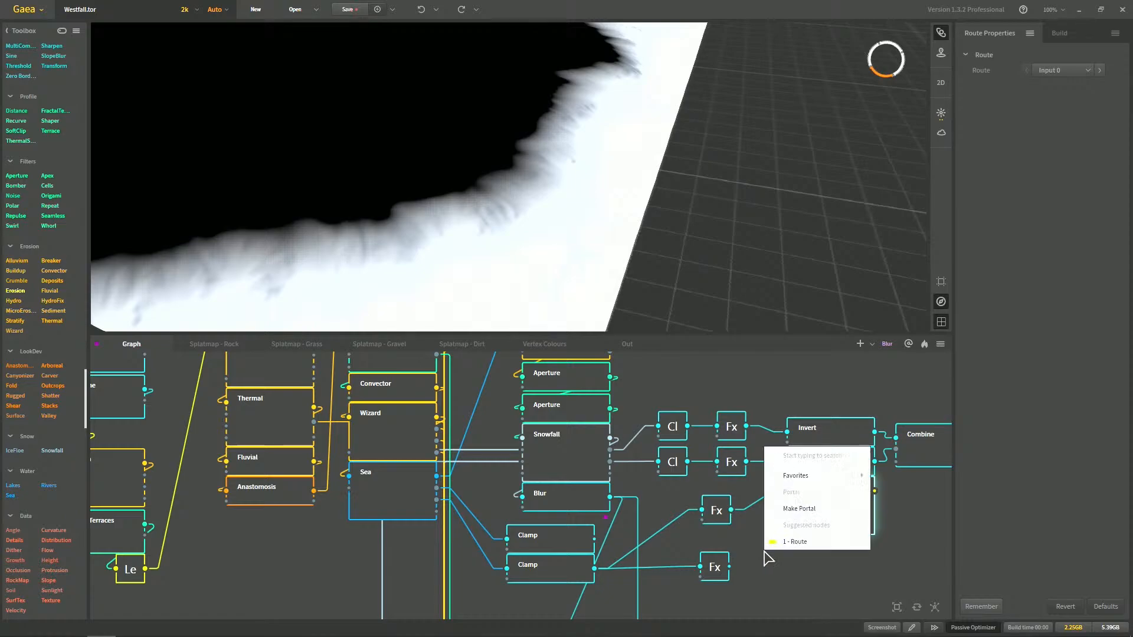
{"action": "type", "text": "u"}
{"action": "key", "text": "BackSpace"}
{"action": "type", "text": "inv"}
{"action": "key", "text": "Return"}
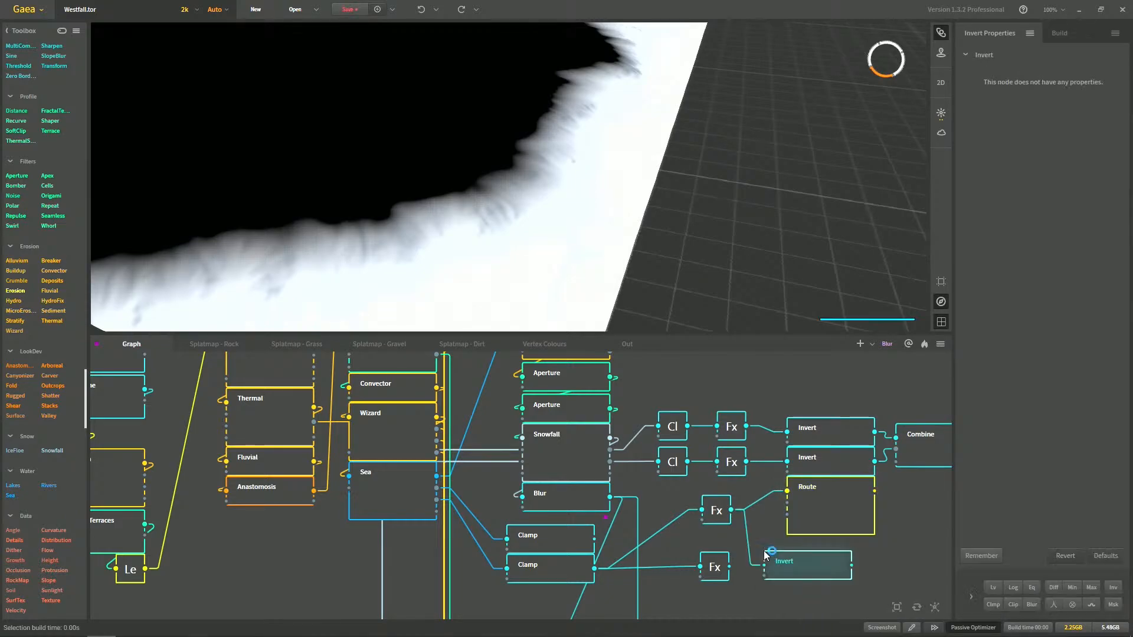
{"action": "left_click_drag", "start_coordinate": [729, 567], "coordinate": [744, 598]}
{"action": "type", "text": "inv"}
{"action": "key", "text": "Return"}
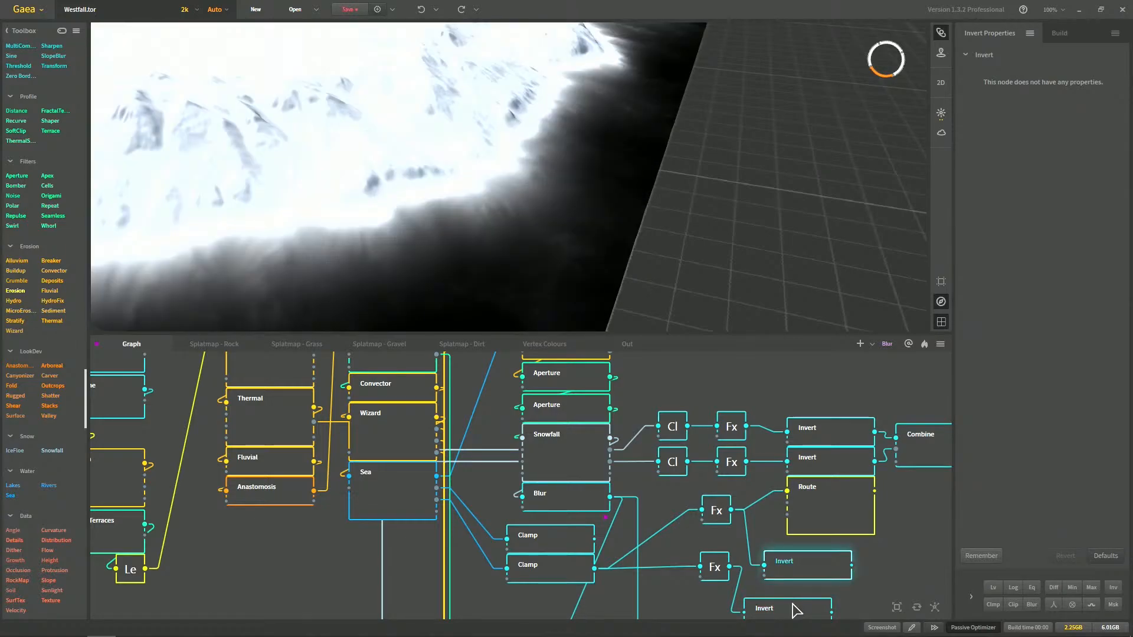
{"action": "left_click_drag", "start_coordinate": [792, 603], "coordinate": [814, 589]}
Compare the shoreline falloff of the two new inverted masks in the terrain preview
{"action": "left_click_drag", "start_coordinate": [528, 253], "coordinate": [546, 190]}
{"action": "scroll", "coordinate": [566, 220], "scroll_direction": "down", "scroll_amount": 4}
{"action": "scroll", "coordinate": [565, 219], "scroll_direction": "up", "scroll_amount": 3}
{"action": "scroll", "coordinate": [544, 186], "scroll_direction": "up", "scroll_amount": 3}
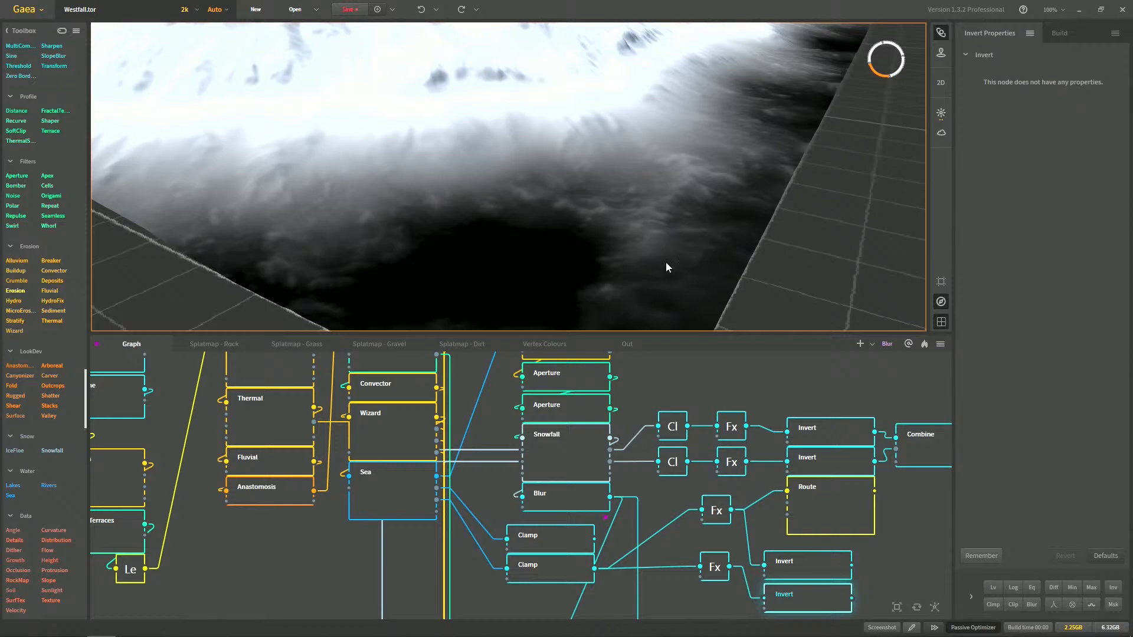
{"action": "left_click_drag", "start_coordinate": [670, 234], "coordinate": [720, 268]}
{"action": "scroll", "coordinate": [681, 260], "scroll_direction": "up", "scroll_amount": 3}
{"action": "left_click", "coordinate": [819, 563]}
{"action": "left_click_drag", "start_coordinate": [631, 242], "coordinate": [597, 170]}
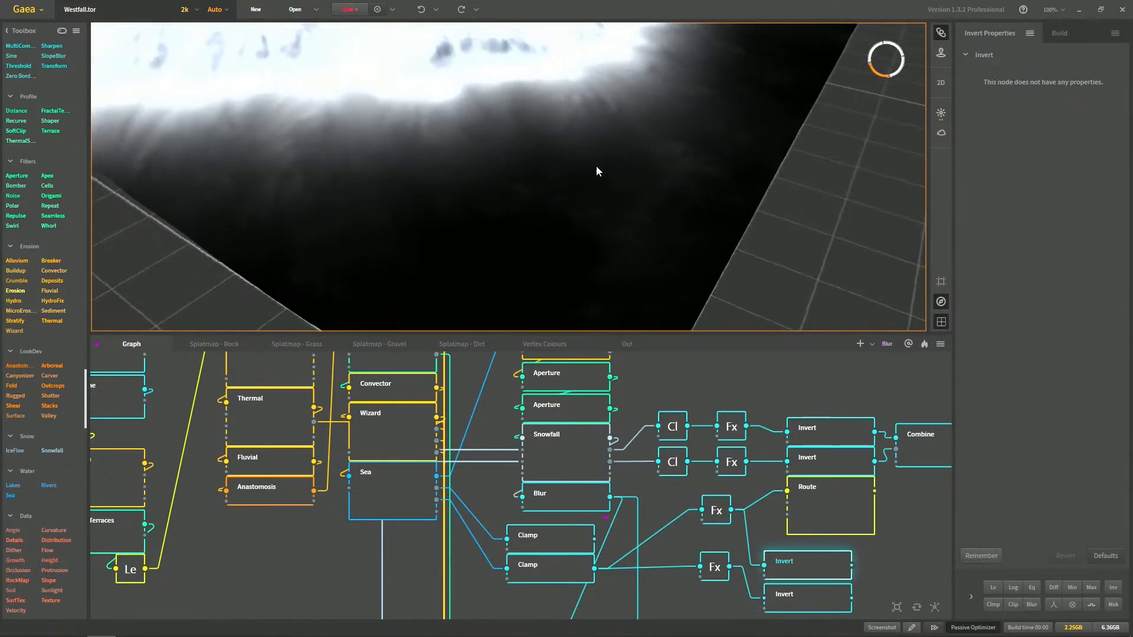
{"action": "left_click", "coordinate": [843, 608]}
{"action": "left_click_drag", "start_coordinate": [576, 202], "coordinate": [584, 248]}
Delete the upper Fx node's Invert and enable Clip on the lower Fx node with Clip Min at 0%
{"action": "left_click", "coordinate": [794, 570]}
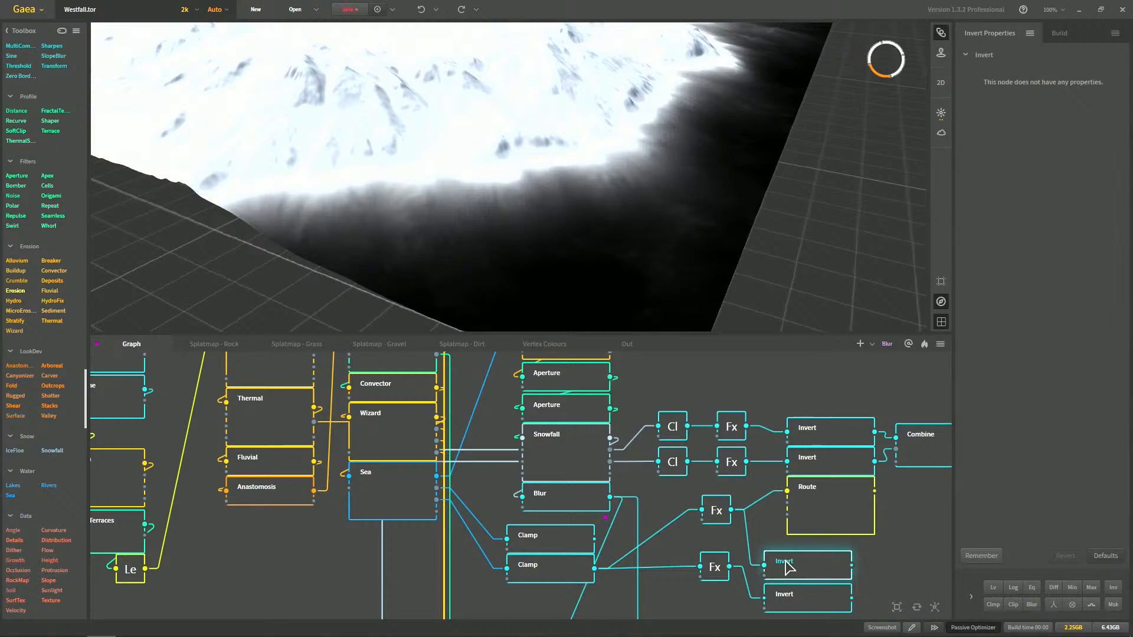
{"action": "key", "text": "Delete"}
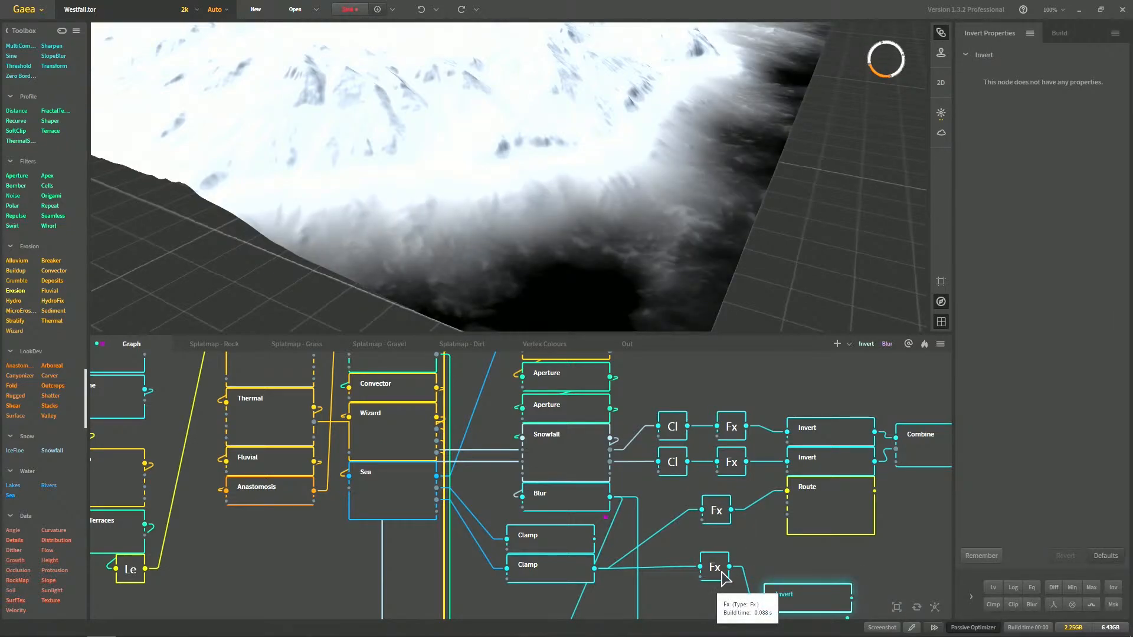
{"action": "left_click", "coordinate": [722, 572]}
{"action": "left_click", "coordinate": [1022, 72]}
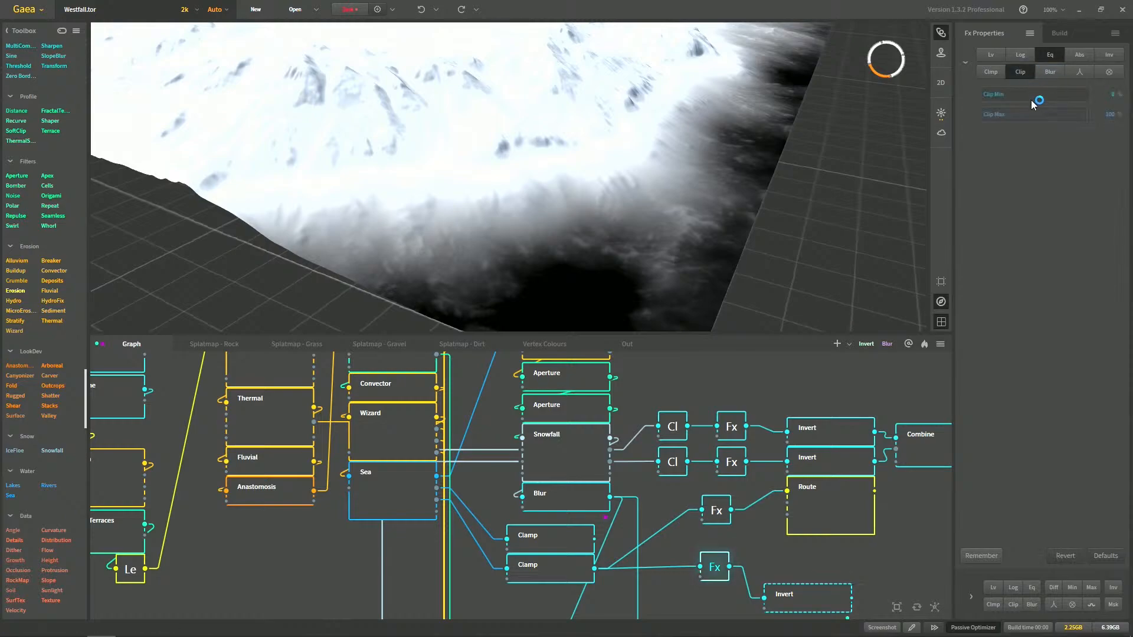
{"action": "left_click", "coordinate": [997, 98]}
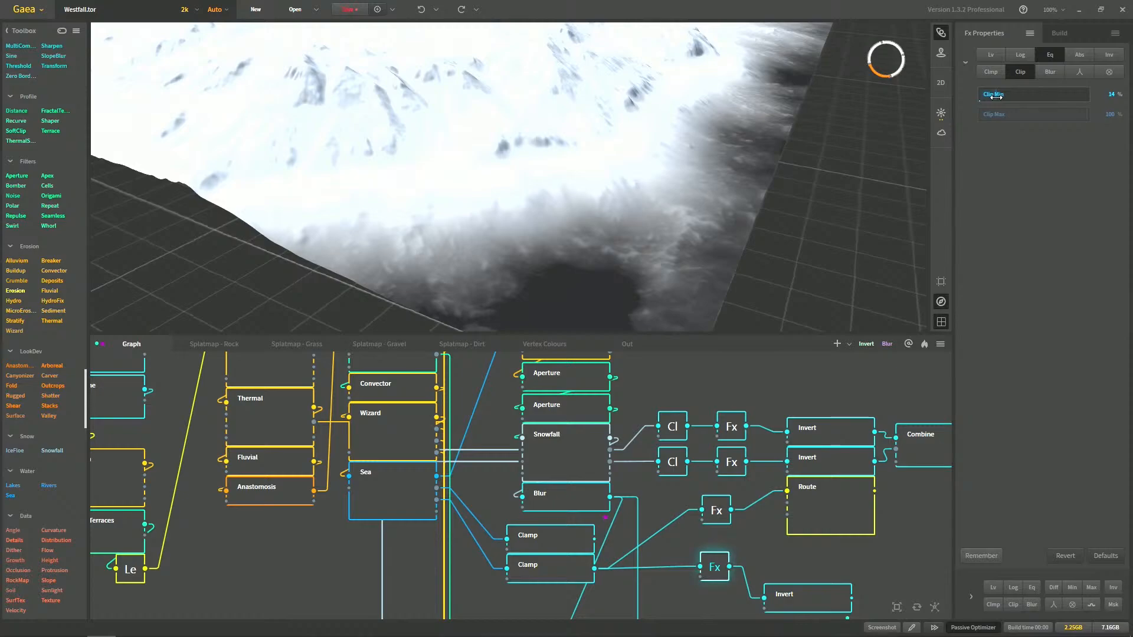
{"action": "left_click_drag", "start_coordinate": [996, 96], "coordinate": [968, 97]}
Add a third Fx node to the lower Clamp output with Abs enabled
{"action": "left_click", "coordinate": [564, 575]}
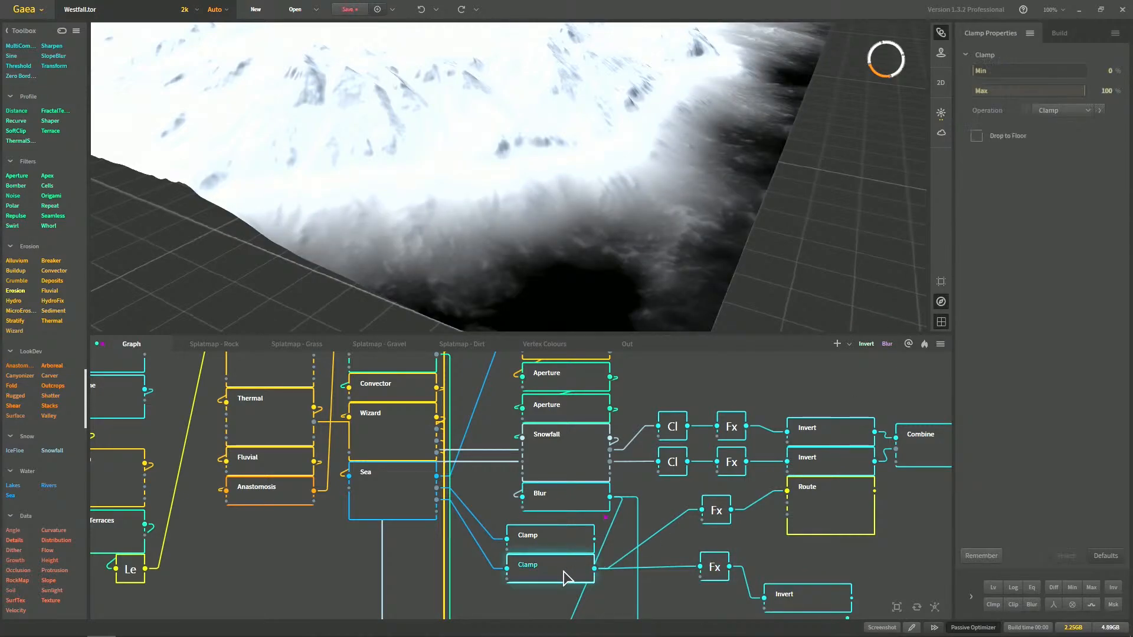
{"action": "left_click_drag", "start_coordinate": [595, 570], "coordinate": [669, 590]}
{"action": "type", "text": "fx"}
{"action": "key", "text": "Return"}
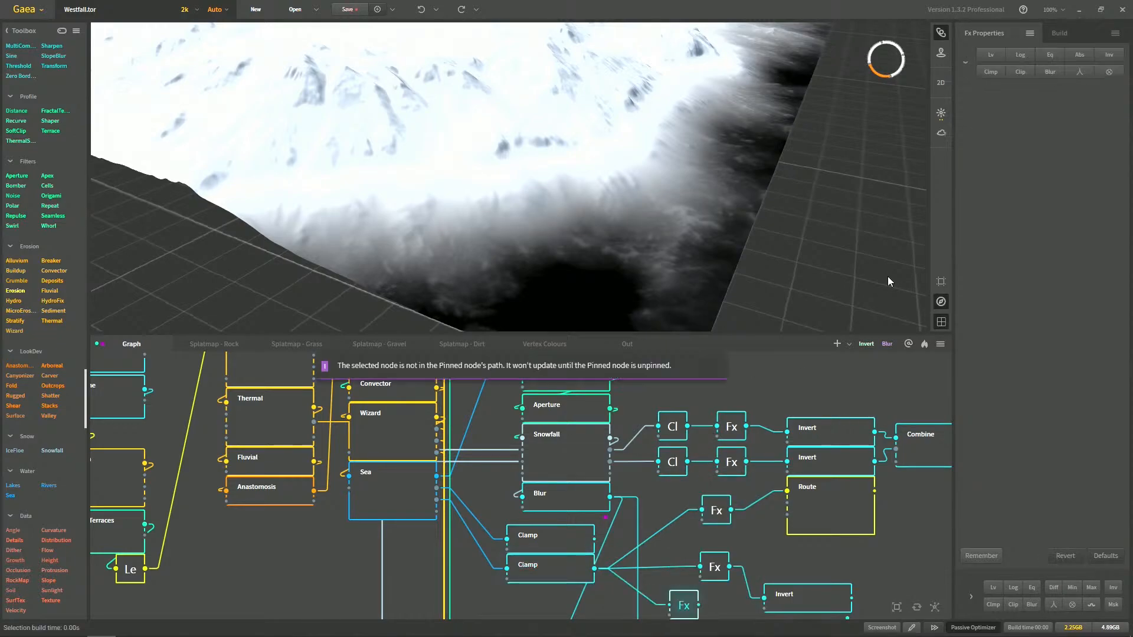
{"action": "left_click", "coordinate": [1080, 54]}
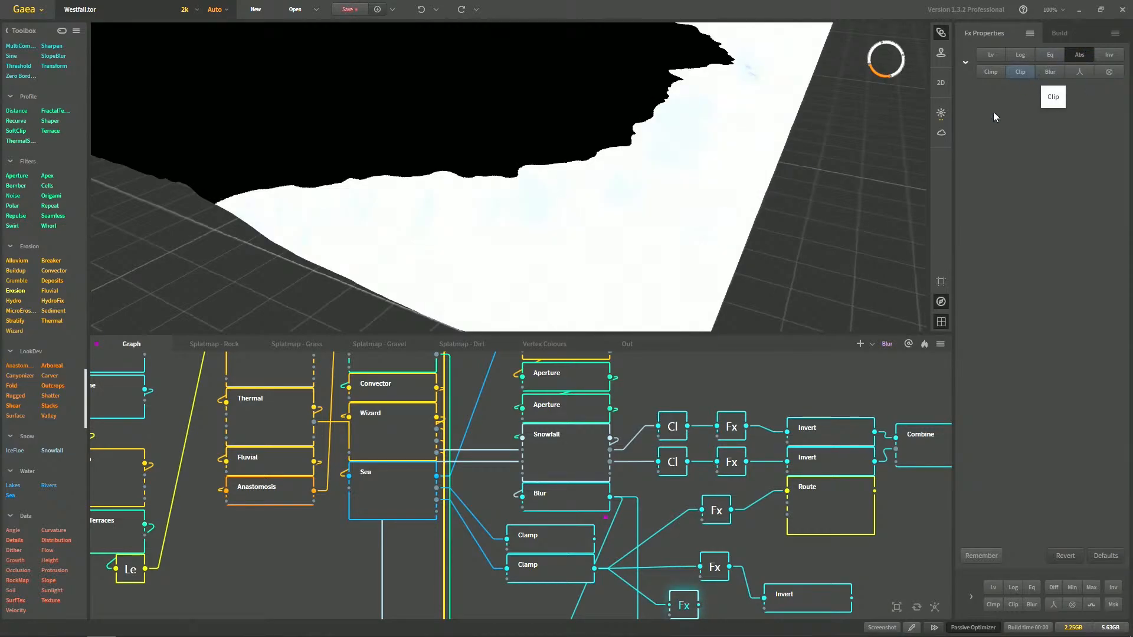
Add an Invert node to the Abs Fx node and stack it directly beneath that Fx node
{"action": "left_click", "coordinate": [715, 572]}
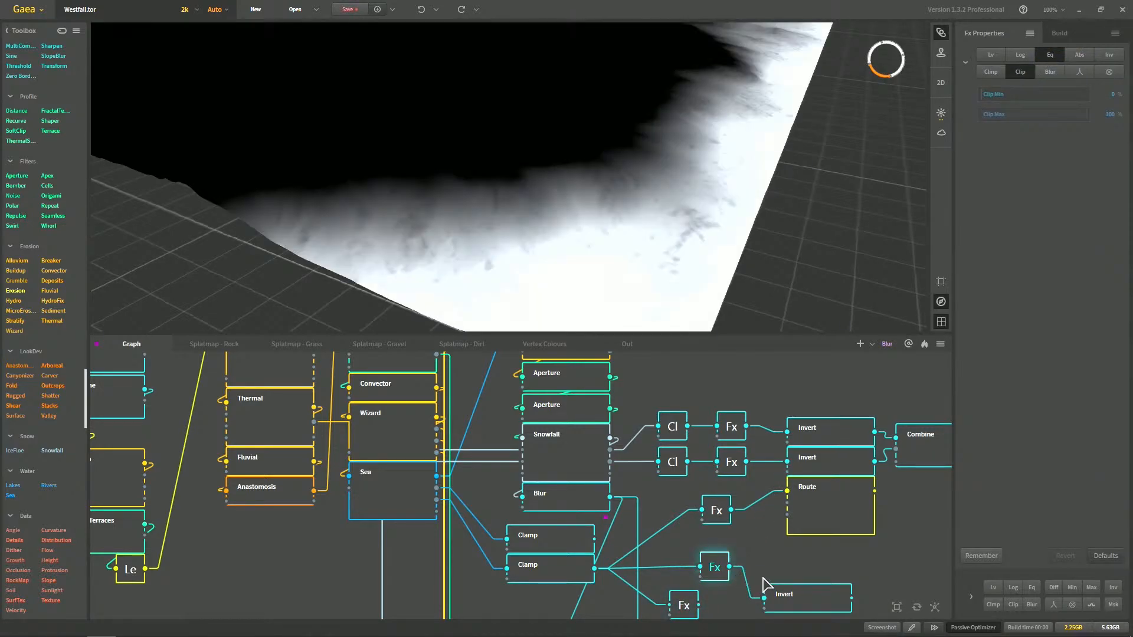
{"action": "middle_click_drag", "start_coordinate": [759, 576], "coordinate": [761, 522]}
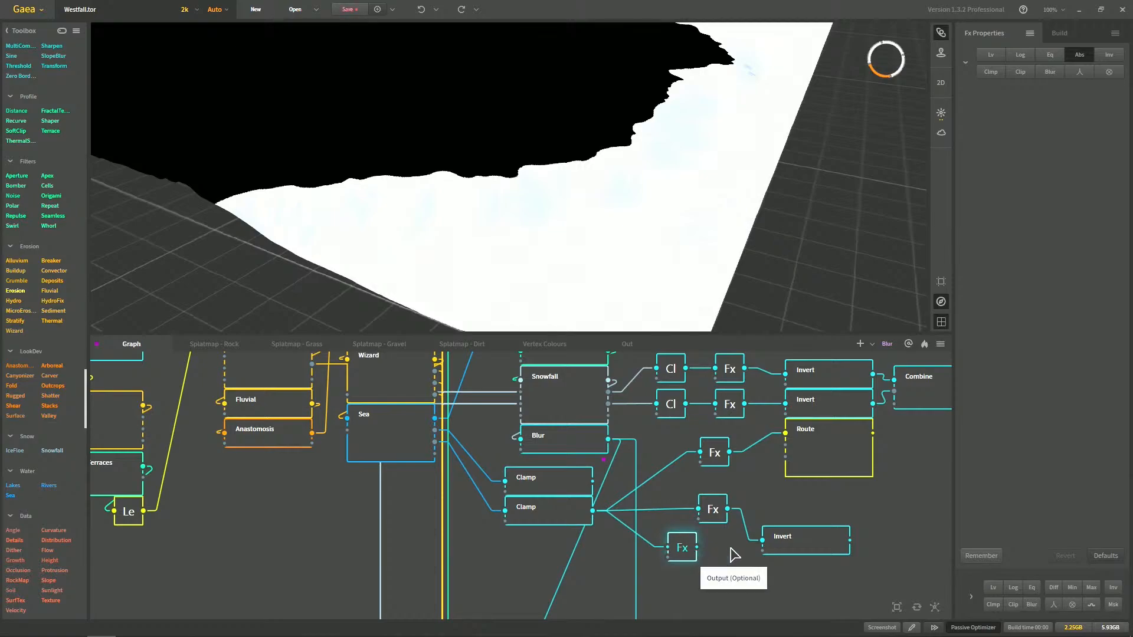
{"action": "left_click", "coordinate": [789, 552]}
{"action": "left_click", "coordinate": [686, 554]}
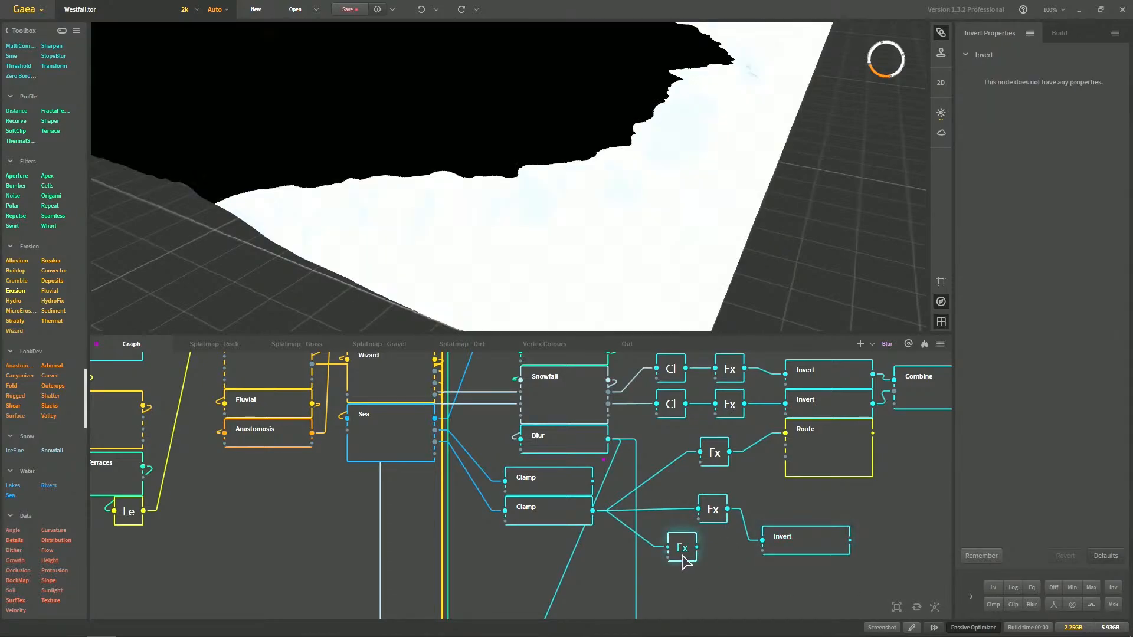
{"action": "right_click", "coordinate": [735, 584]}
{"action": "type", "text": "invert"}
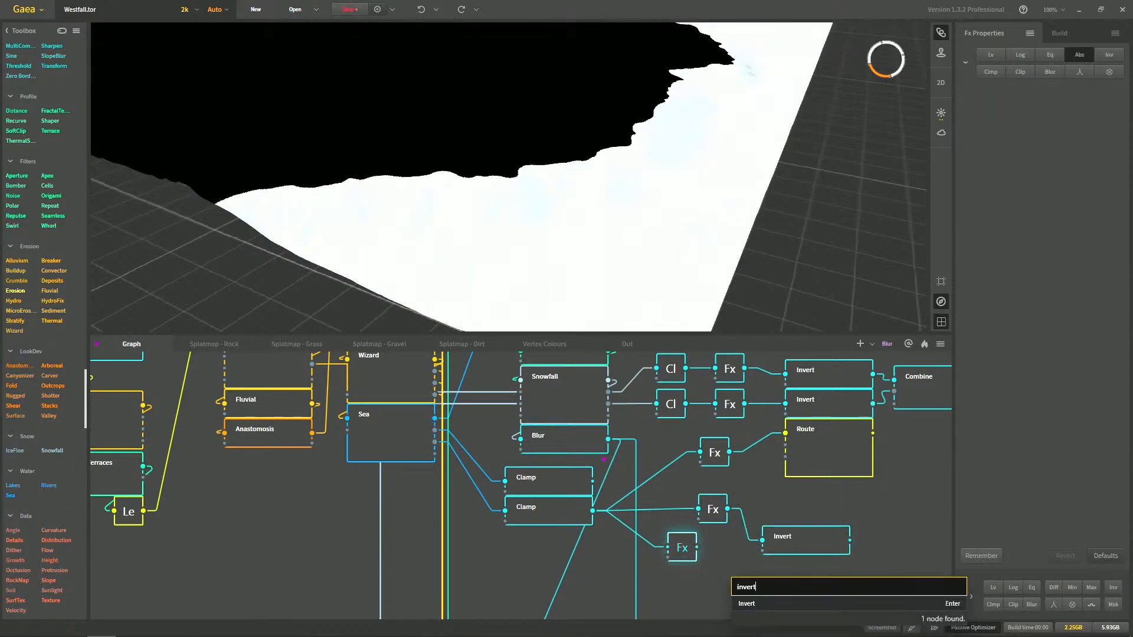
{"action": "key", "text": "Return"}
{"action": "left_click_drag", "start_coordinate": [761, 592], "coordinate": [705, 574]}
Move the Eq Fx branch's Invert node right beside its Fx node and compare it with the Abs branch's Invert
{"action": "left_click", "coordinate": [795, 553]}
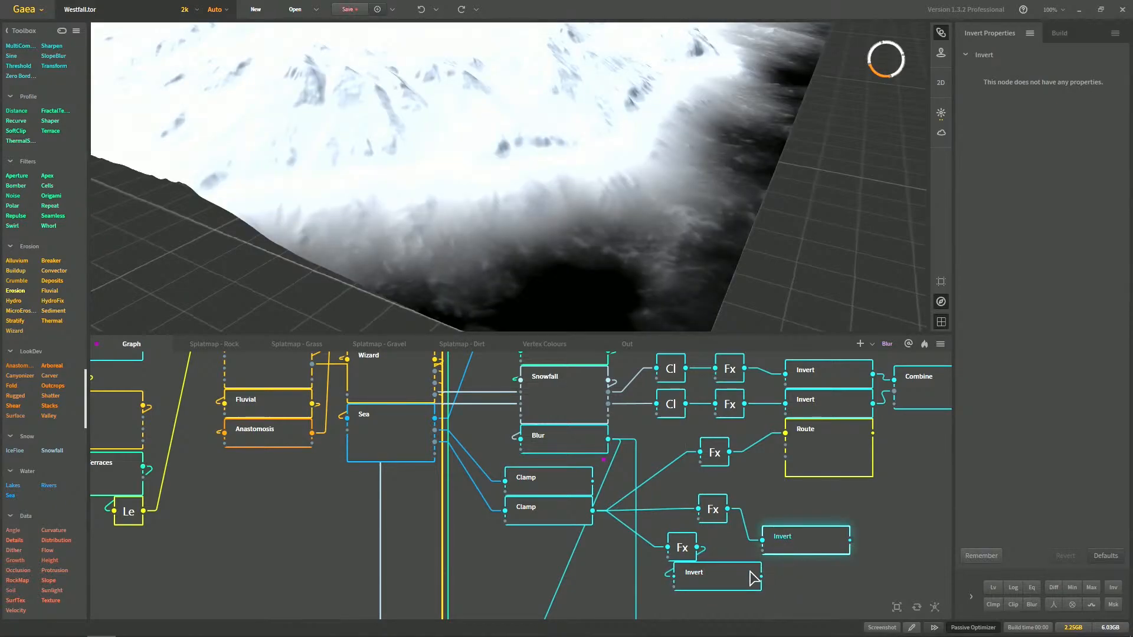
{"action": "left_click_drag", "start_coordinate": [785, 537], "coordinate": [768, 507]}
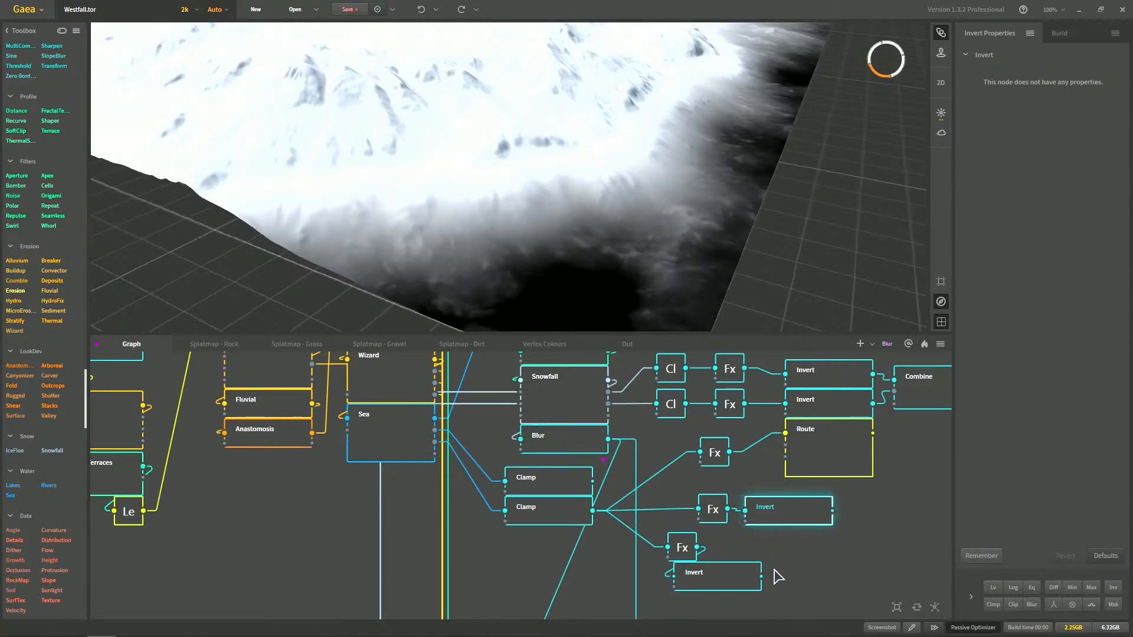
{"action": "left_click", "coordinate": [740, 582]}
Add a Combine node to the Eq branch's Invert output and connect the Abs branch's Invert as its second input
{"action": "left_click", "coordinate": [803, 524]}
{"action": "right_click", "coordinate": [875, 523]}
{"action": "type", "text": "com"}
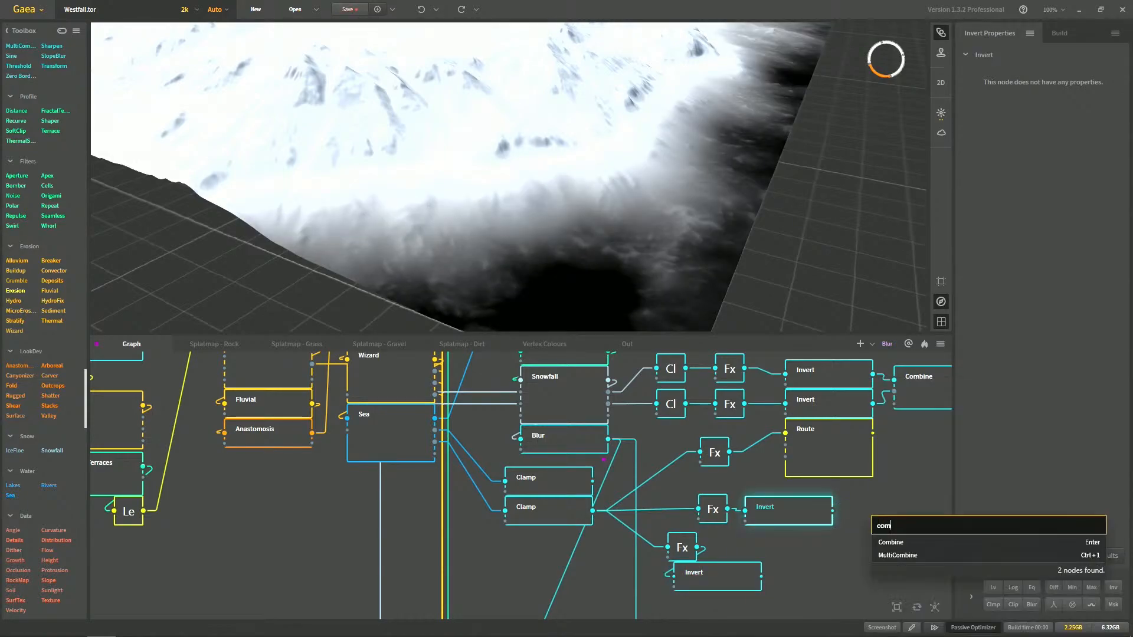
{"action": "type", "text": "bine"}
{"action": "key", "text": "Return"}
{"action": "left_click_drag", "start_coordinate": [761, 575], "coordinate": [872, 541]}
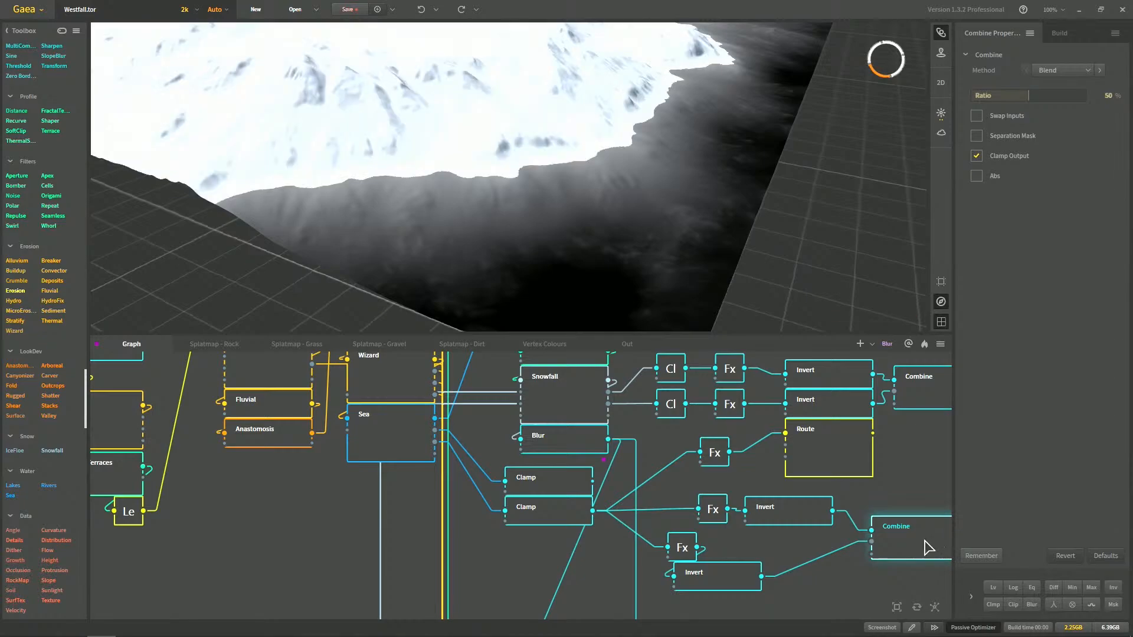
Set the new Combine node's method to Subtract with a 100% ratio and inspect the resulting shoreline mask on the terrain
{"action": "left_click", "coordinate": [1077, 71]}
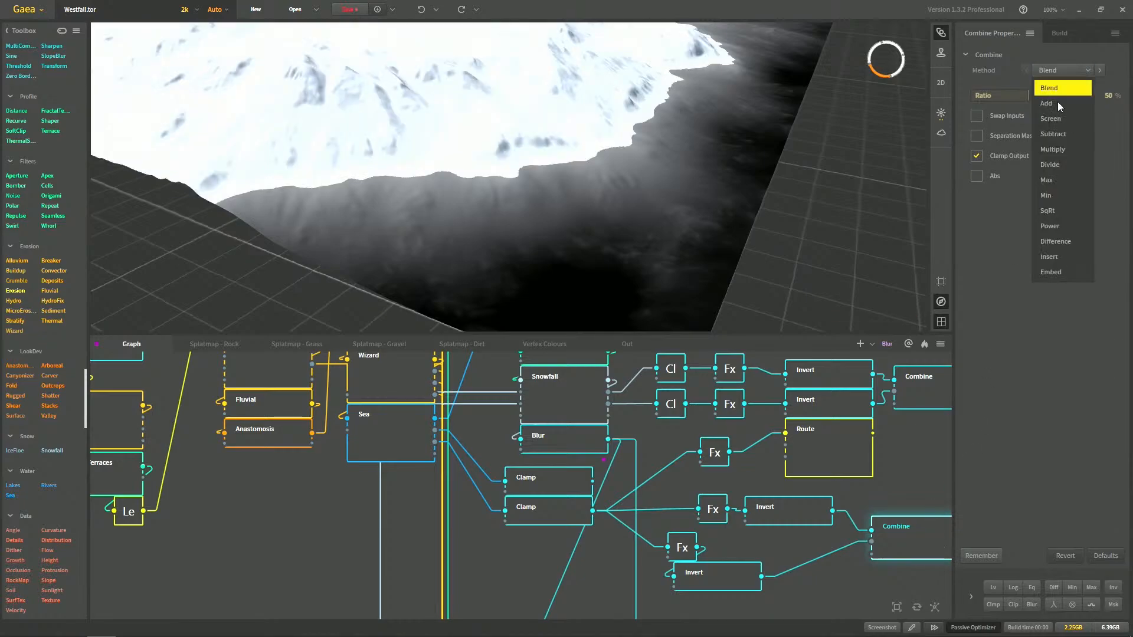
{"action": "left_click", "coordinate": [1052, 135]}
{"action": "left_click_drag", "start_coordinate": [1031, 104], "coordinate": [1091, 98]}
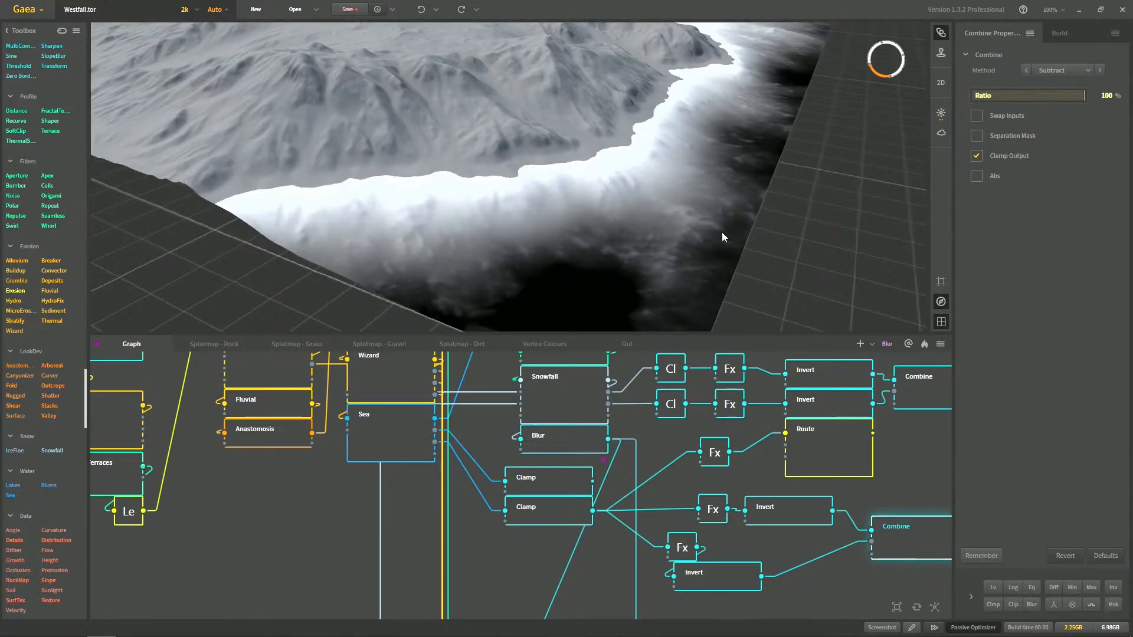
{"action": "left_click_drag", "start_coordinate": [724, 240], "coordinate": [545, 204]}
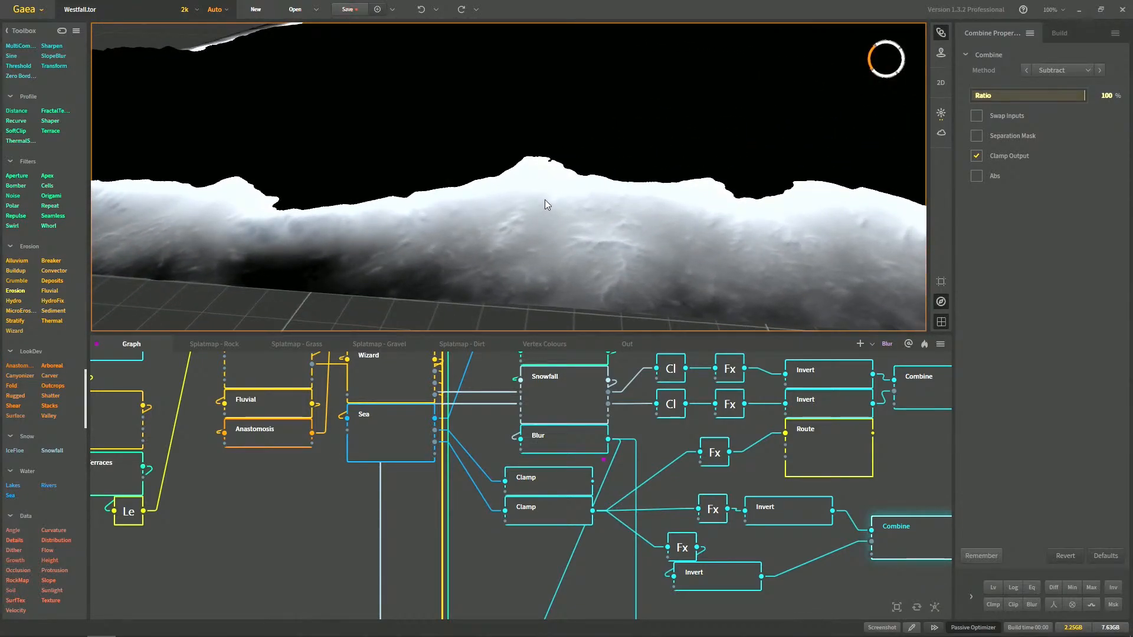
{"action": "left_click_drag", "start_coordinate": [551, 222], "coordinate": [607, 203]}
{"action": "left_click_drag", "start_coordinate": [650, 252], "coordinate": [643, 226]}
{"action": "left_click_drag", "start_coordinate": [556, 216], "coordinate": [668, 253]}
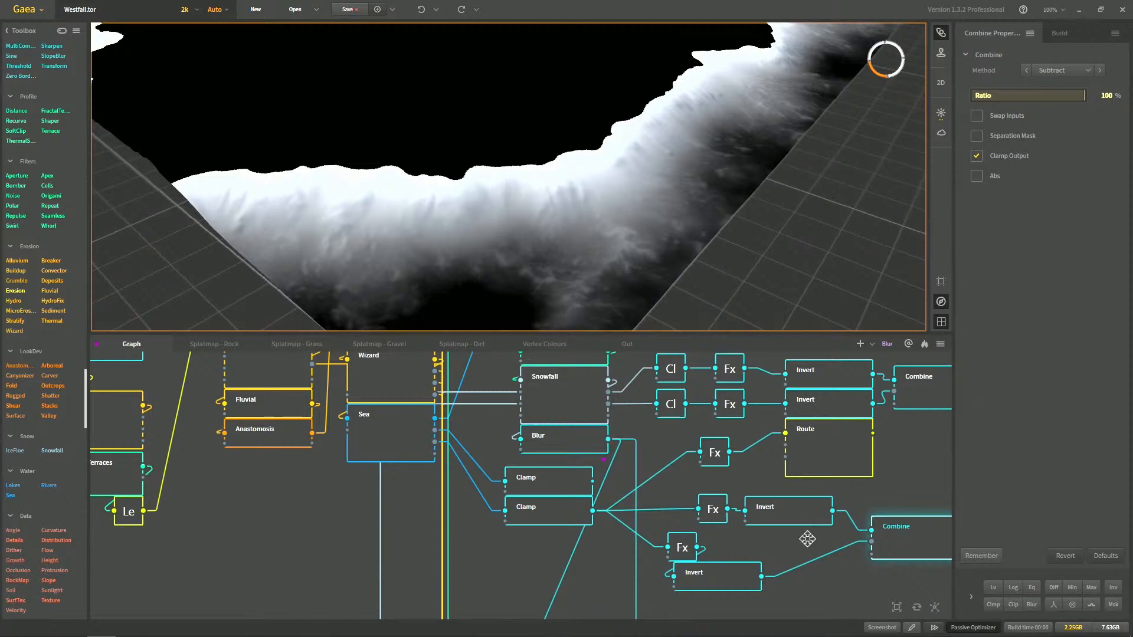
Collapse the two Invert nodes of the Eq and Abs branches to compact size and line them up beside their Fx nodes
{"action": "middle_click_drag", "start_coordinate": [812, 546], "coordinate": [634, 492]}
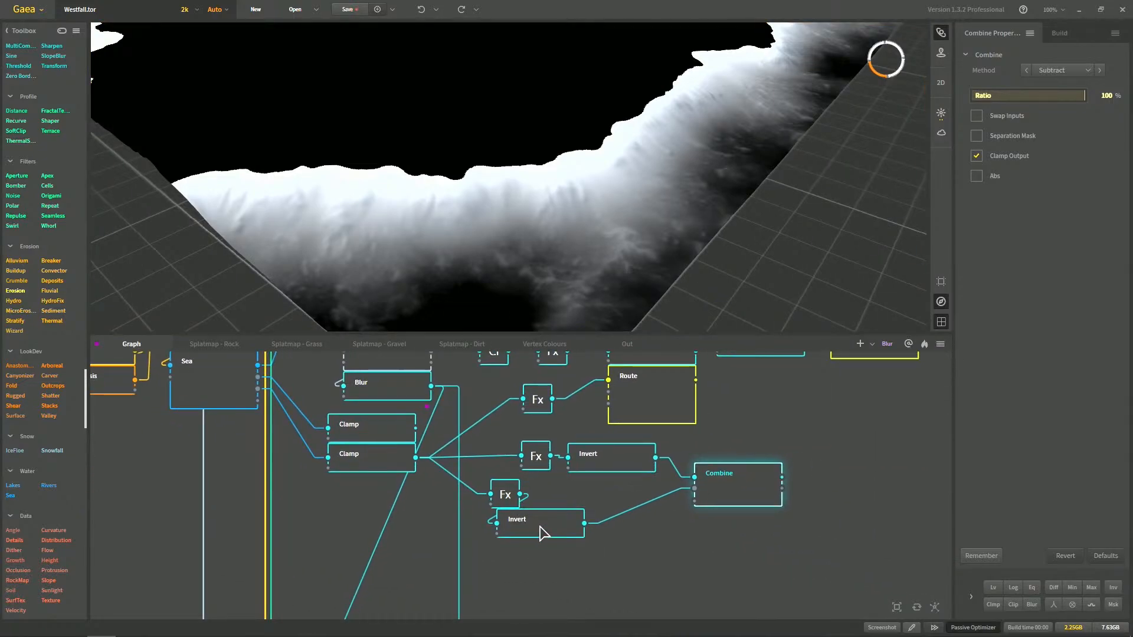
{"action": "left_click", "coordinate": [540, 524]}
{"action": "left_click_drag", "start_coordinate": [554, 523], "coordinate": [592, 520]}
{"action": "key", "text": "c"}
{"action": "left_click", "coordinate": [589, 460]}
{"action": "key", "text": "c"}
{"action": "left_click_drag", "start_coordinate": [540, 462], "coordinate": [509, 471]}
{"action": "left_click_drag", "start_coordinate": [582, 467], "coordinate": [559, 490]}
{"action": "left_click", "coordinate": [547, 537]}
{"action": "left_click_drag", "start_coordinate": [551, 529], "coordinate": [551, 506]}
Collapse both Sea Clamp nodes to compact size and align them under the snow branch's Clamp nodes
{"action": "middle_click_drag", "start_coordinate": [542, 406], "coordinate": [578, 478]}
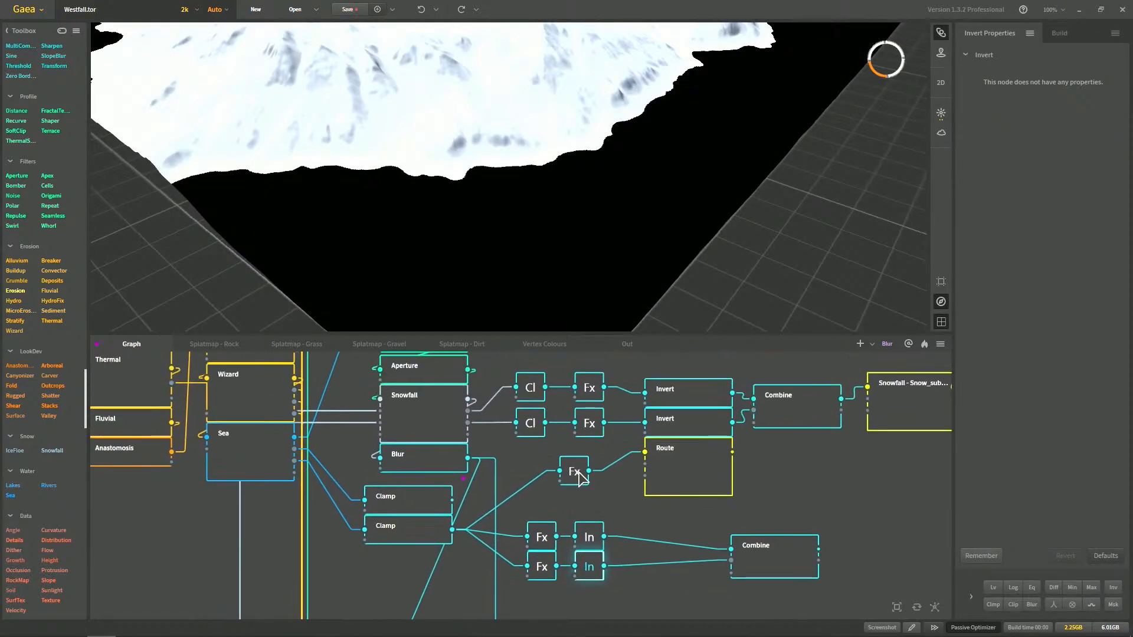
{"action": "left_click_drag", "start_coordinate": [432, 503], "coordinate": [528, 479]}
{"action": "key", "text": "c"}
{"action": "left_click", "coordinate": [432, 533]}
{"action": "key", "text": "c"}
{"action": "left_click_drag", "start_coordinate": [379, 531], "coordinate": [504, 552]}
{"action": "left_click_drag", "start_coordinate": [539, 585], "coordinate": [622, 538]}
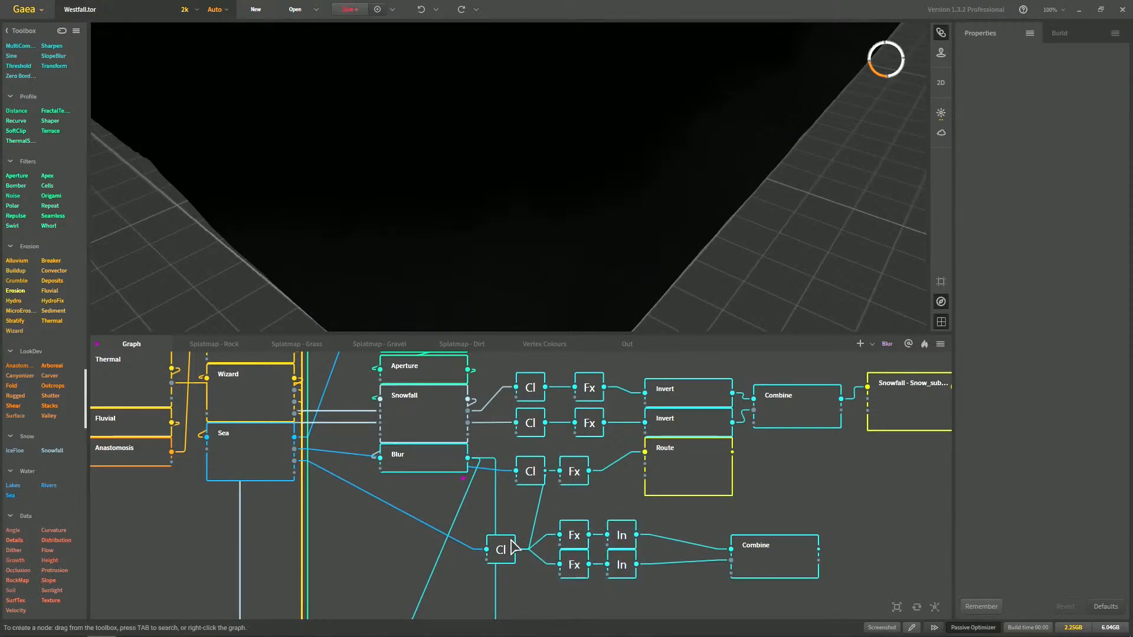
{"action": "left_click_drag", "start_coordinate": [501, 549], "coordinate": [525, 549]}
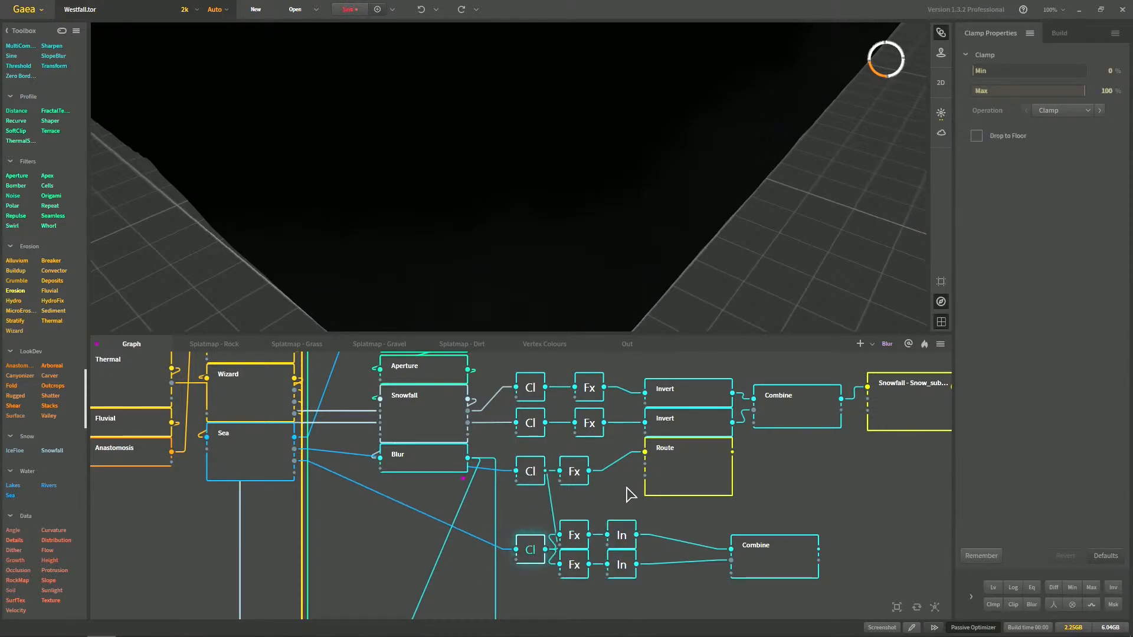
Align the Route branch's Fx node and the two Fx–Invert pairs with the snow branch's Fx column
{"action": "left_click_drag", "start_coordinate": [574, 472], "coordinate": [589, 472]}
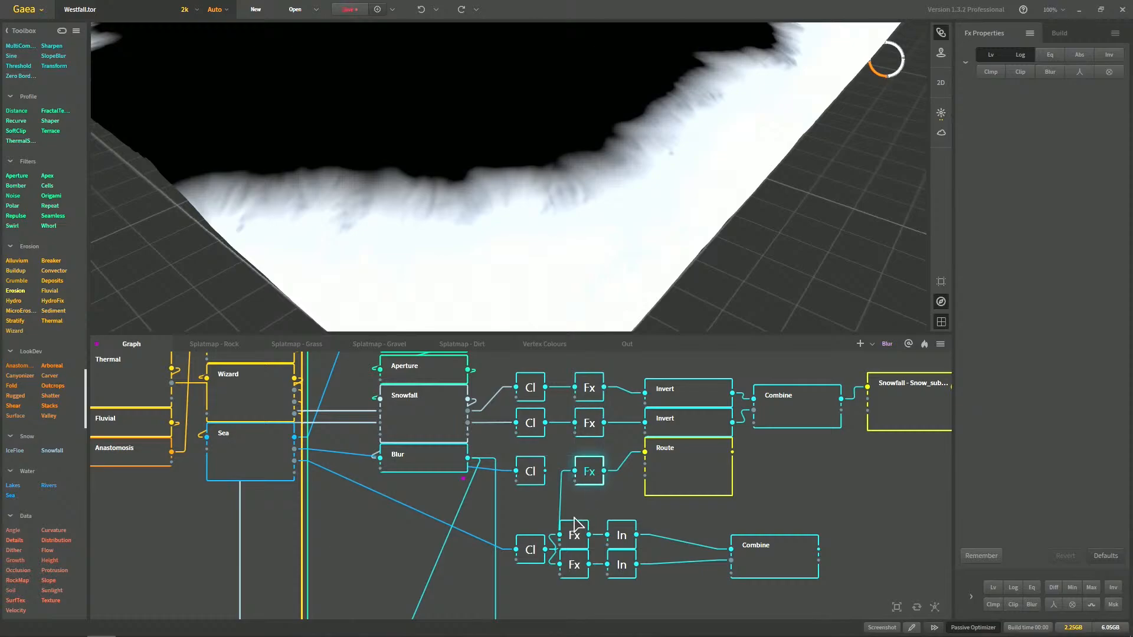
{"action": "left_click_drag", "start_coordinate": [570, 510], "coordinate": [629, 592]}
{"action": "left_click_drag", "start_coordinate": [618, 566], "coordinate": [633, 566]}
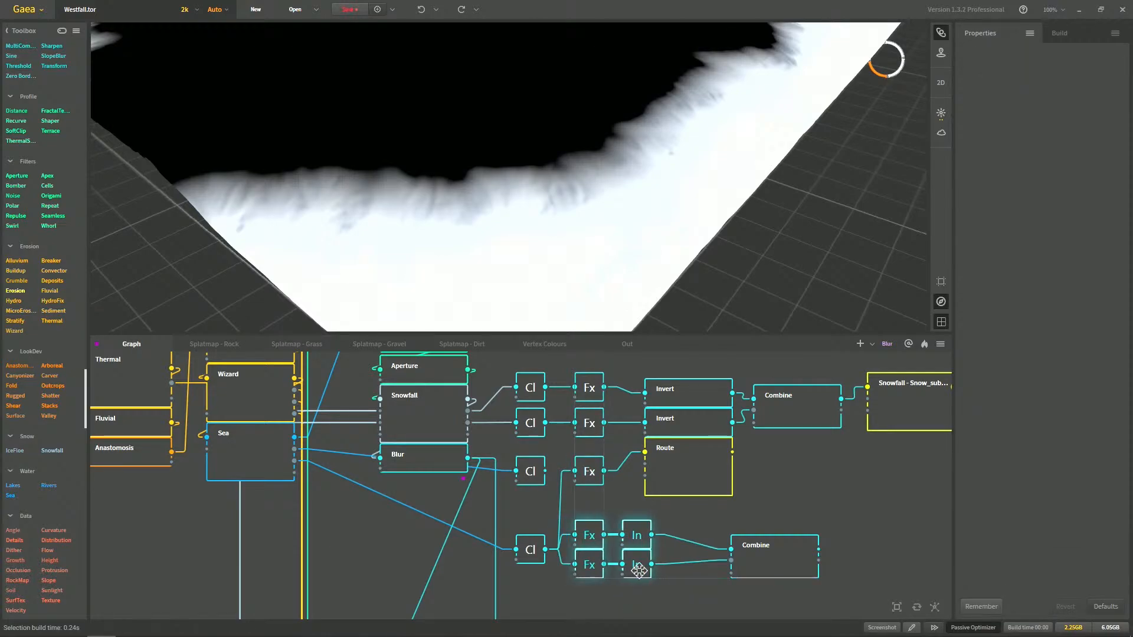
{"action": "left_click", "coordinate": [698, 521]}
Stack each Invert node directly beneath its Fx node in the same column, one pair above the other
{"action": "middle_click_drag", "start_coordinate": [635, 525], "coordinate": [654, 489]}
{"action": "left_click_drag", "start_coordinate": [597, 557], "coordinate": [650, 563]}
{"action": "left_click", "coordinate": [654, 529]}
{"action": "left_click_drag", "start_coordinate": [656, 509], "coordinate": [608, 538]}
{"action": "left_click_drag", "start_coordinate": [656, 576], "coordinate": [609, 604]}
{"action": "left_click_drag", "start_coordinate": [600, 483], "coordinate": [614, 611]}
{"action": "left_click_drag", "start_coordinate": [608, 596], "coordinate": [607, 586]}
{"action": "left_click", "coordinate": [577, 533]}
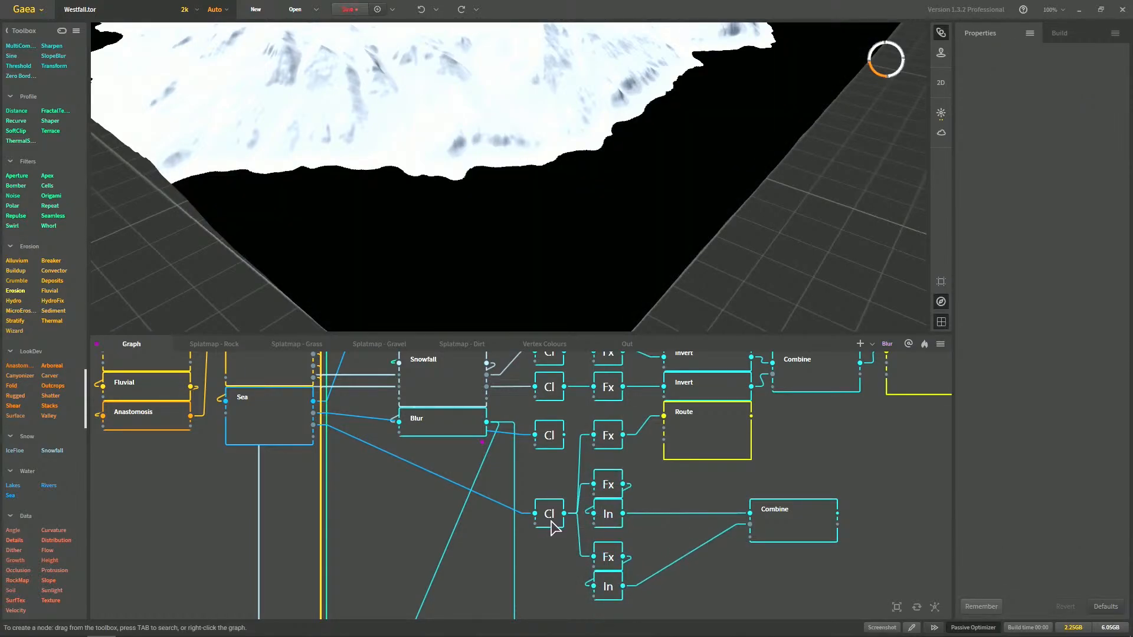
Center the lower Clamp node beside its Fx branches and bring the Combine node in compact form close to the Invert nodes
{"action": "left_click_drag", "start_coordinate": [550, 526], "coordinate": [554, 541]}
{"action": "left_click_drag", "start_coordinate": [802, 525], "coordinate": [716, 523]}
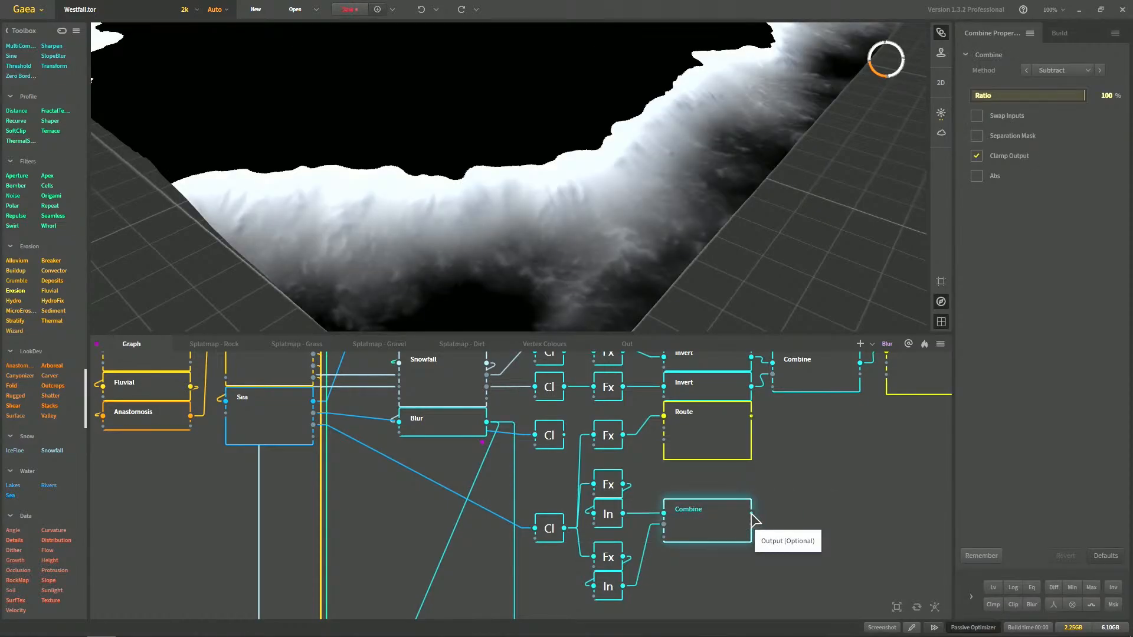
{"action": "key", "text": "c"}
Add a Route node to the Subtract Combine node's output
{"action": "left_click_drag", "start_coordinate": [693, 514], "coordinate": [767, 504]}
{"action": "left_click", "coordinate": [767, 504]}
{"action": "key", "text": "Tab"}
{"action": "type", "text": "route"}
{"action": "key", "text": "Return"}
{"action": "middle_click_drag", "start_coordinate": [762, 485], "coordinate": [658, 502]}
{"action": "scroll", "coordinate": [658, 501], "scroll_direction": "down", "scroll_amount": 3}
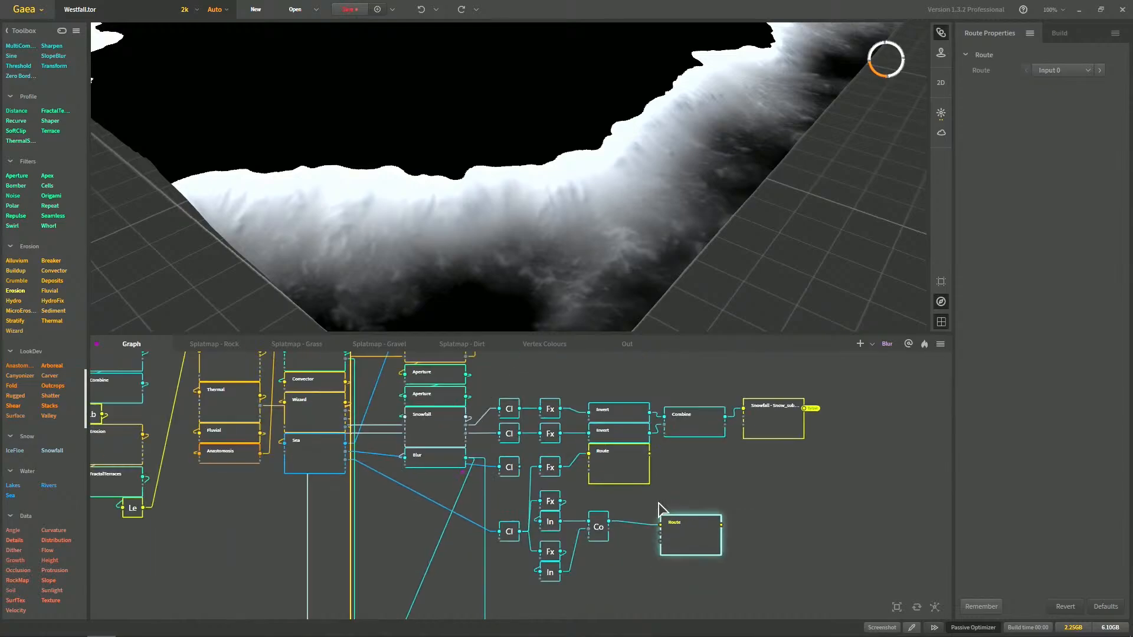
Expand the Subtract Combine node to full size and line up both unnamed Route nodes beneath the Snowfall Route
{"action": "left_click", "coordinate": [597, 526]}
{"action": "key", "text": "c"}
{"action": "left_click_drag", "start_coordinate": [692, 539], "coordinate": [774, 525]}
{"action": "left_click_drag", "start_coordinate": [615, 478], "coordinate": [768, 483]}
{"action": "scroll", "coordinate": [649, 519], "scroll_direction": "up", "scroll_amount": 1}
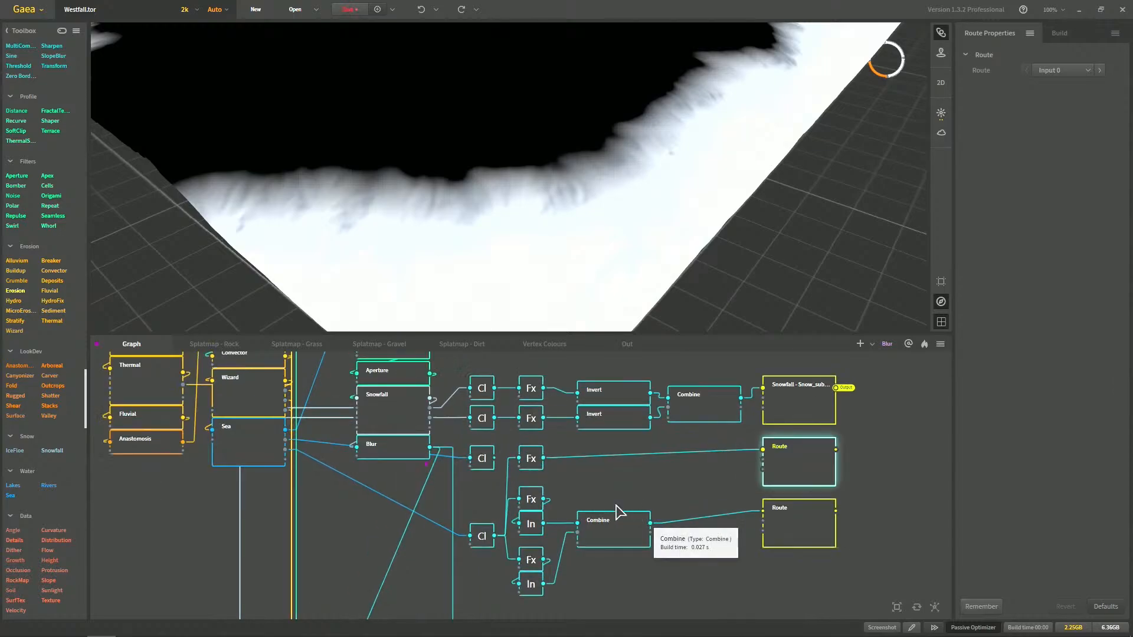
Move the lower Clamp's branches and their two Route nodes down to make room beside the upper Sea Clamp
{"action": "left_click", "coordinate": [482, 535]}
{"action": "left_click", "coordinate": [482, 458]}
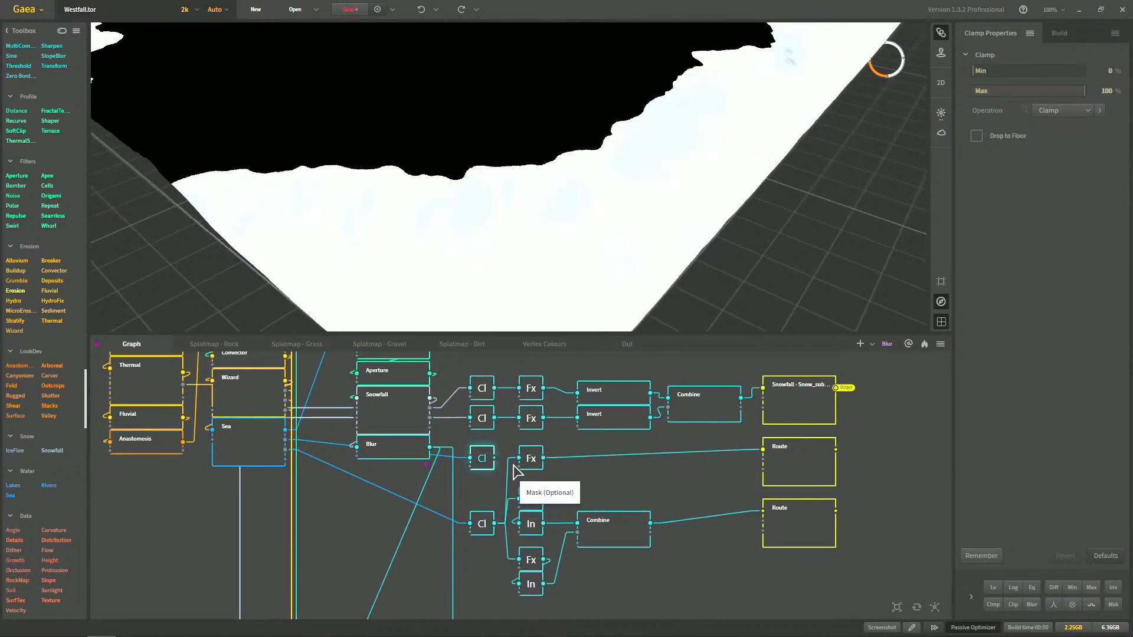
{"action": "scroll", "coordinate": [537, 534], "scroll_direction": "down", "scroll_amount": 1}
{"action": "left_click_drag", "start_coordinate": [489, 540], "coordinate": [769, 487]}
{"action": "left_click_drag", "start_coordinate": [810, 561], "coordinate": [472, 503]}
{"action": "left_click", "coordinate": [524, 445]}
Add an Fx node to the upper Sea Clamp's output and align it with the Fx column
{"action": "scroll", "coordinate": [495, 495], "scroll_direction": "down", "scroll_amount": 2}
{"action": "middle_click_drag", "start_coordinate": [473, 494], "coordinate": [573, 531]}
{"action": "middle_click_drag", "start_coordinate": [457, 488], "coordinate": [491, 492]}
{"action": "middle_click_drag", "start_coordinate": [656, 531], "coordinate": [534, 507]}
{"action": "scroll", "coordinate": [535, 507], "scroll_direction": "up", "scroll_amount": 2}
{"action": "scroll", "coordinate": [534, 513], "scroll_direction": "up", "scroll_amount": 2}
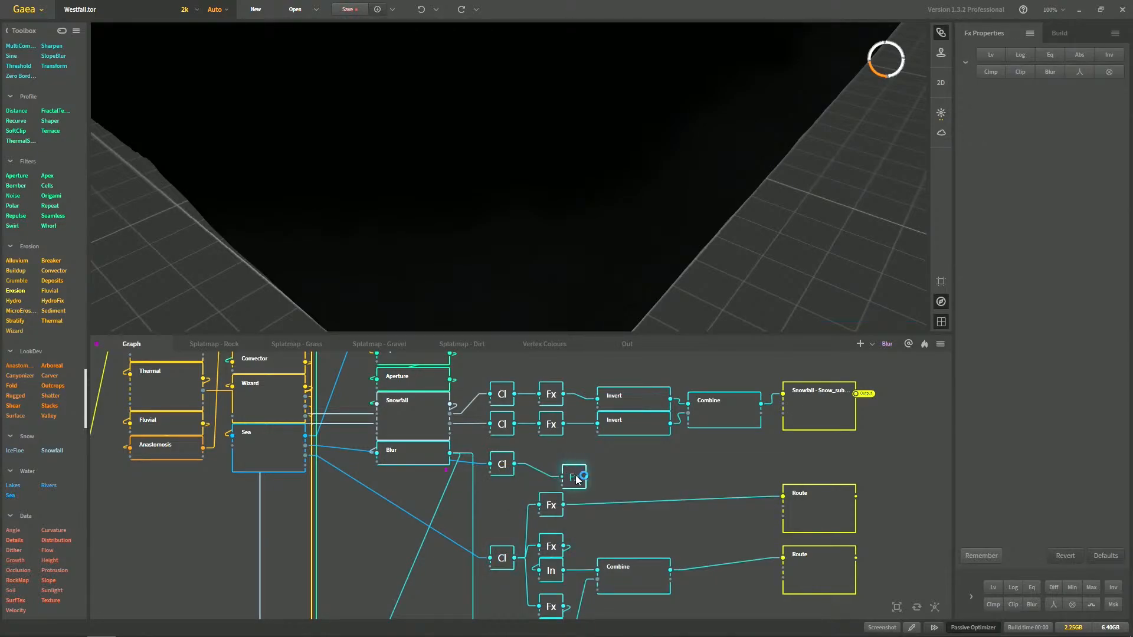
{"action": "left_click_drag", "start_coordinate": [577, 476], "coordinate": [557, 463]}
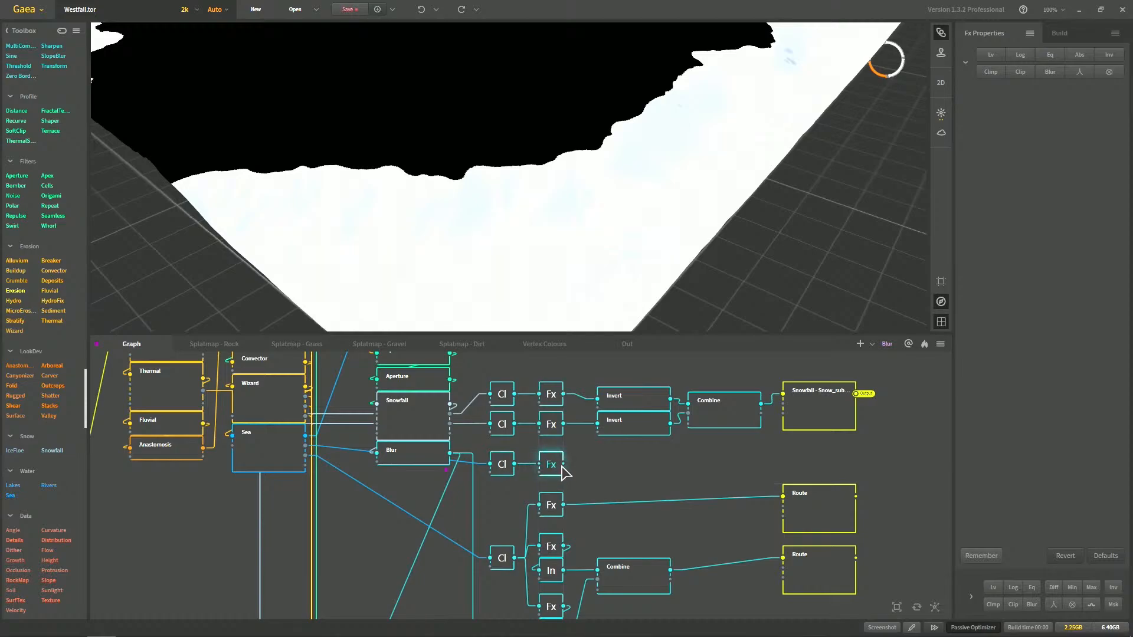
Add a Route node named "Sea - Sea" to the new Fx node and place it beneath the Snowfall Route
{"action": "double_click", "coordinate": [656, 472]}
{"action": "type", "text": "route"}
{"action": "key", "text": "Return"}
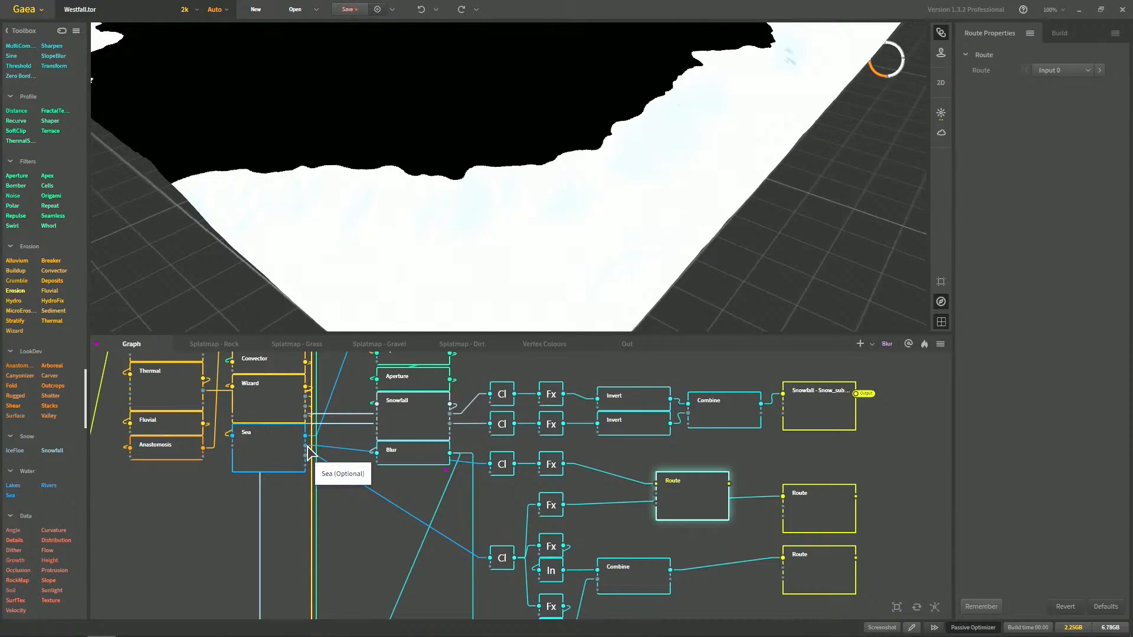
{"action": "key", "text": "F2"}
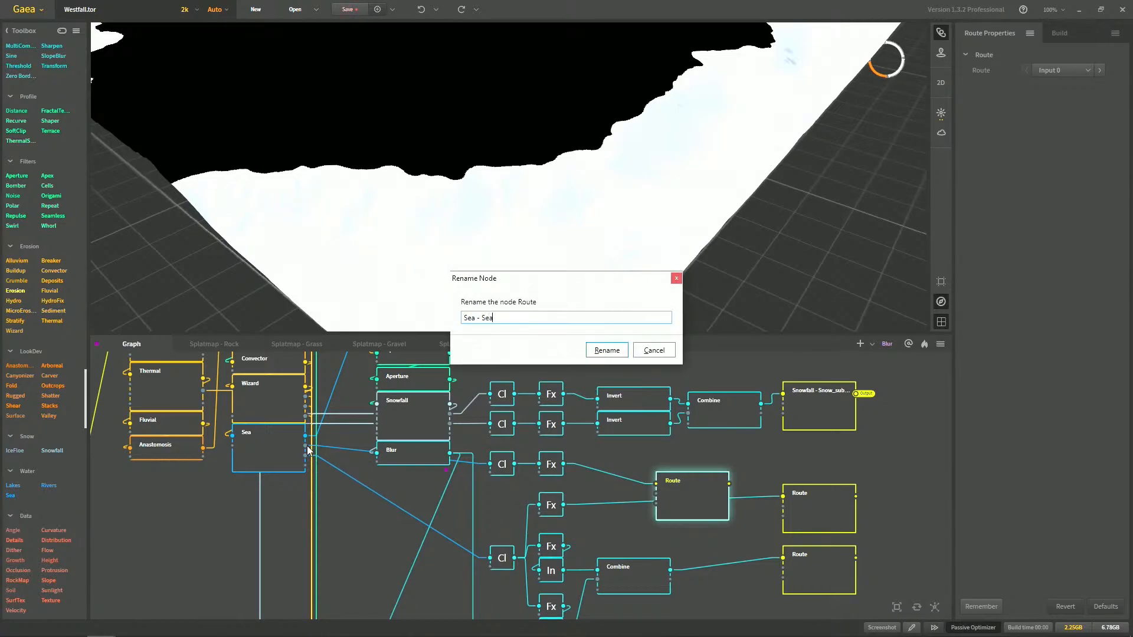
{"action": "type", "text": "Sea - Sea"}
{"action": "key", "text": "Return"}
{"action": "left_click_drag", "start_coordinate": [734, 490], "coordinate": [827, 458]}
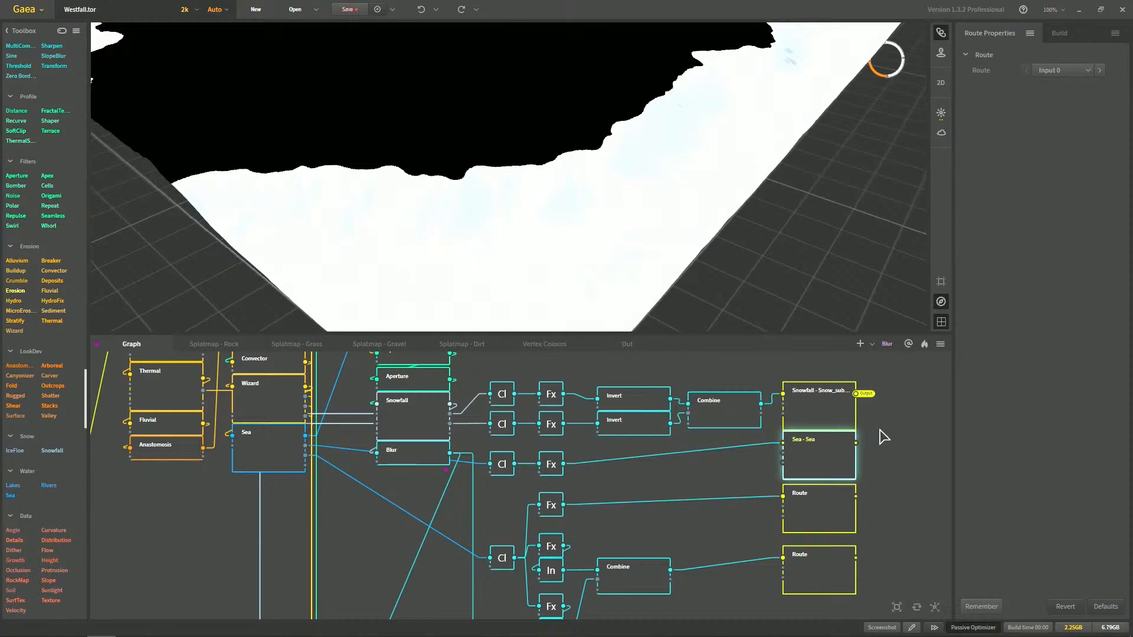
Mark the Sea - Sea Route node as an output and nudge it down against the Route below
{"action": "right_click", "coordinate": [915, 452]}
{"action": "left_click", "coordinate": [925, 508]}
{"action": "left_click_drag", "start_coordinate": [834, 466], "coordinate": [834, 471]}
Rename the Route node beneath Sea - Sea as "Sea - Depth" and mark it as an output
{"action": "left_click", "coordinate": [826, 531]}
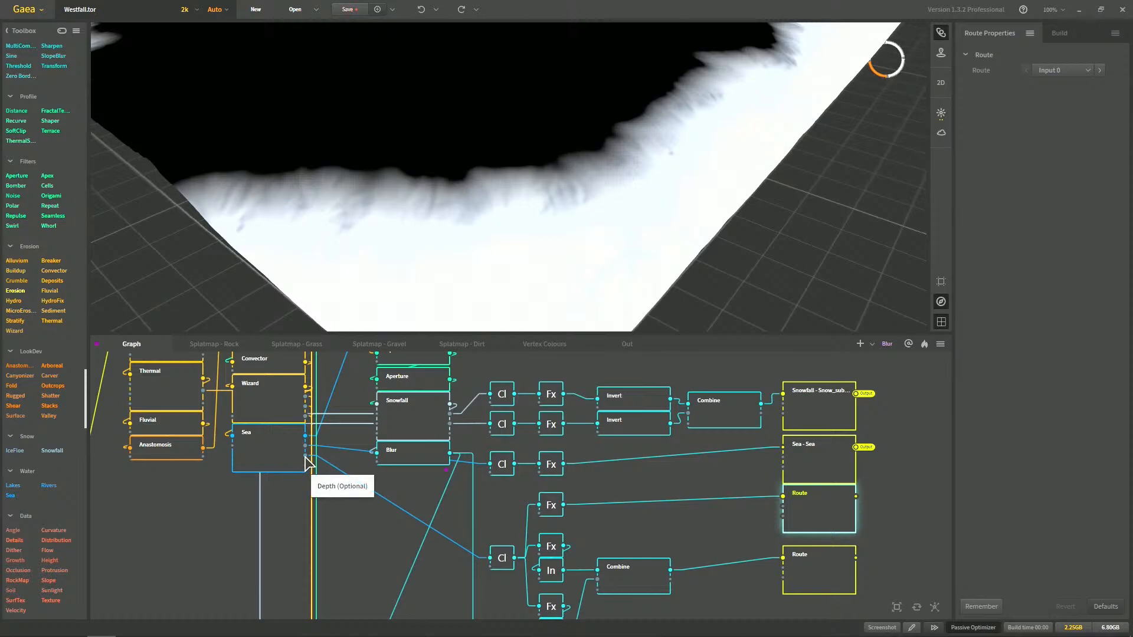
{"action": "key", "text": "F2"}
{"action": "type", "text": "Sea - Depth"}
{"action": "key", "text": "Return"}
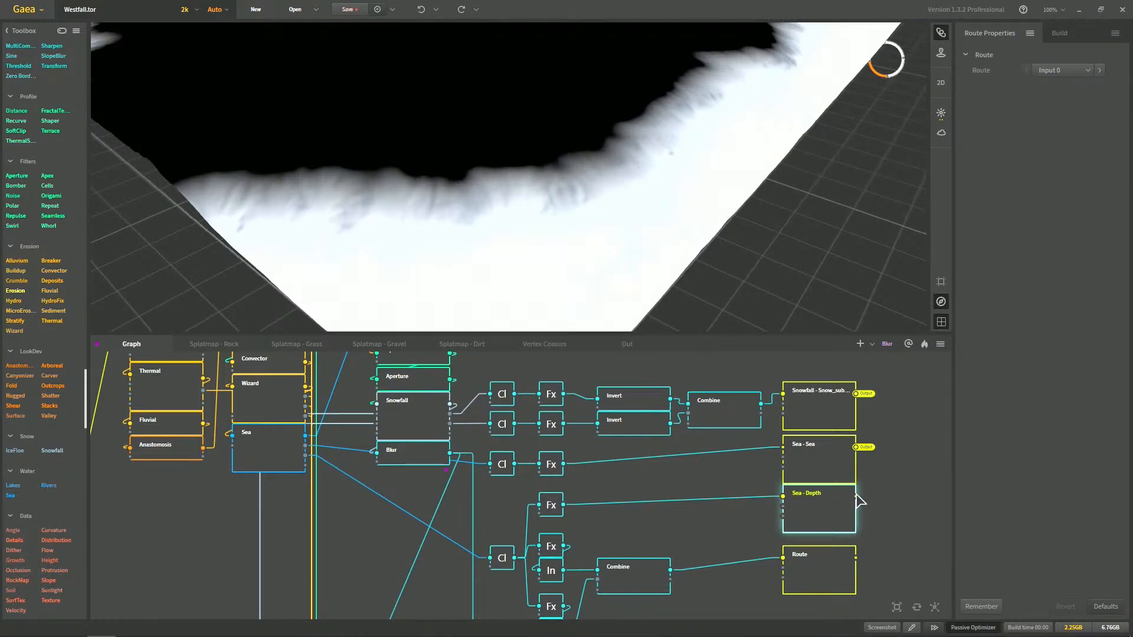
{"action": "right_click", "coordinate": [901, 502]}
{"action": "left_click", "coordinate": [928, 396]}
Rename the Subtract Combine node's Route as "Sea - Under Water Slope"
{"action": "middle_click_drag", "start_coordinate": [679, 567], "coordinate": [636, 540]}
{"action": "left_click", "coordinate": [459, 531]}
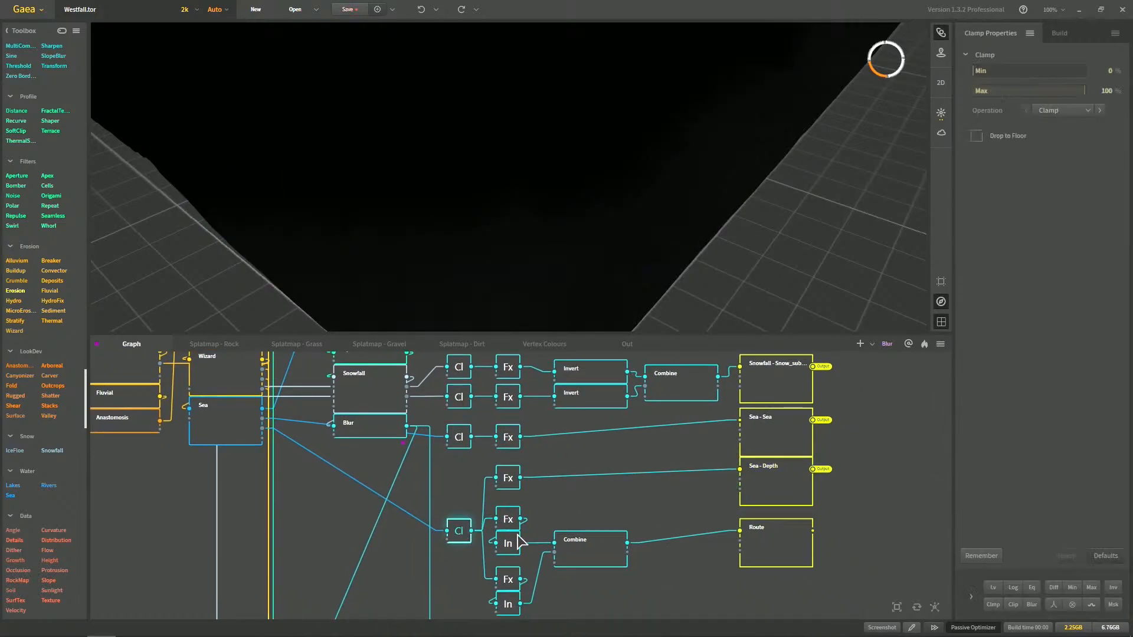
{"action": "left_click", "coordinate": [600, 544]}
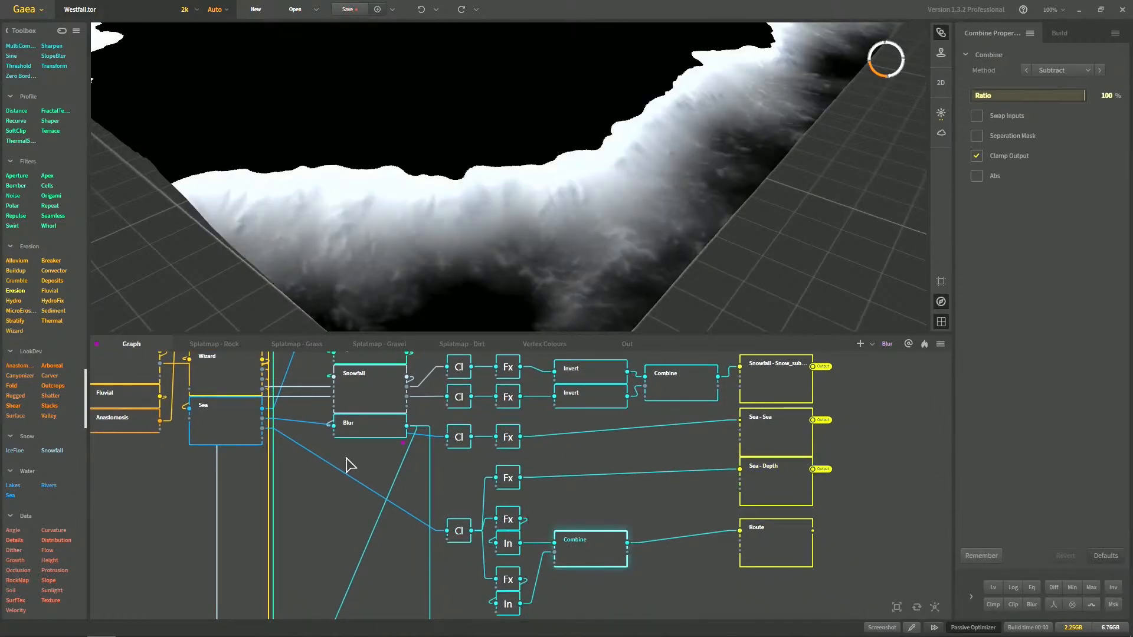
{"action": "left_click", "coordinate": [779, 554]}
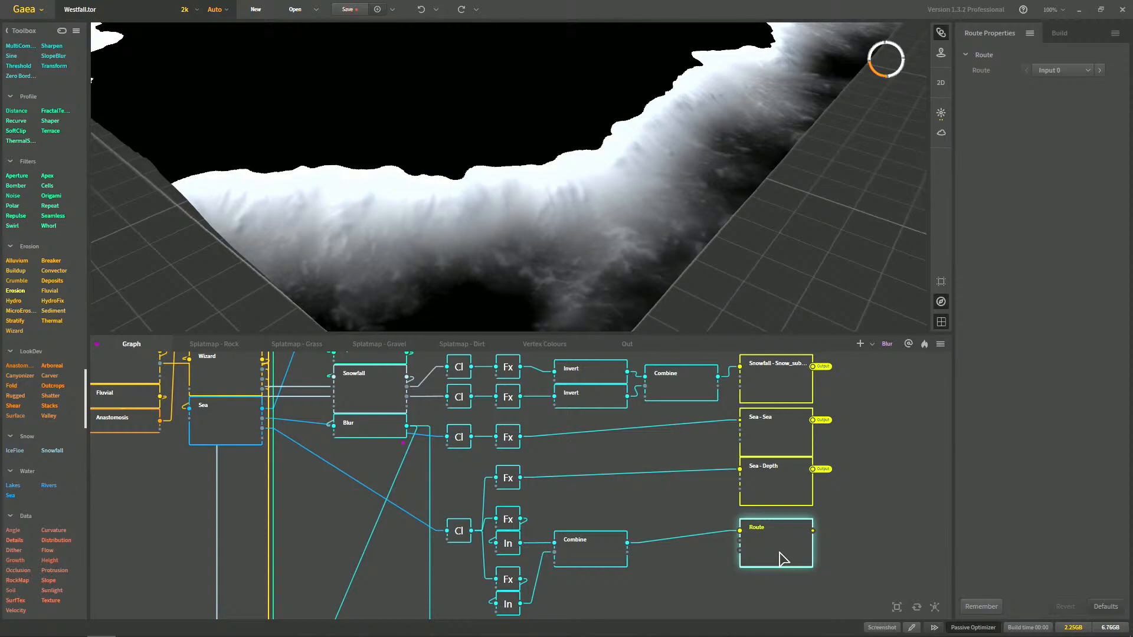
{"action": "key", "text": "F2"}
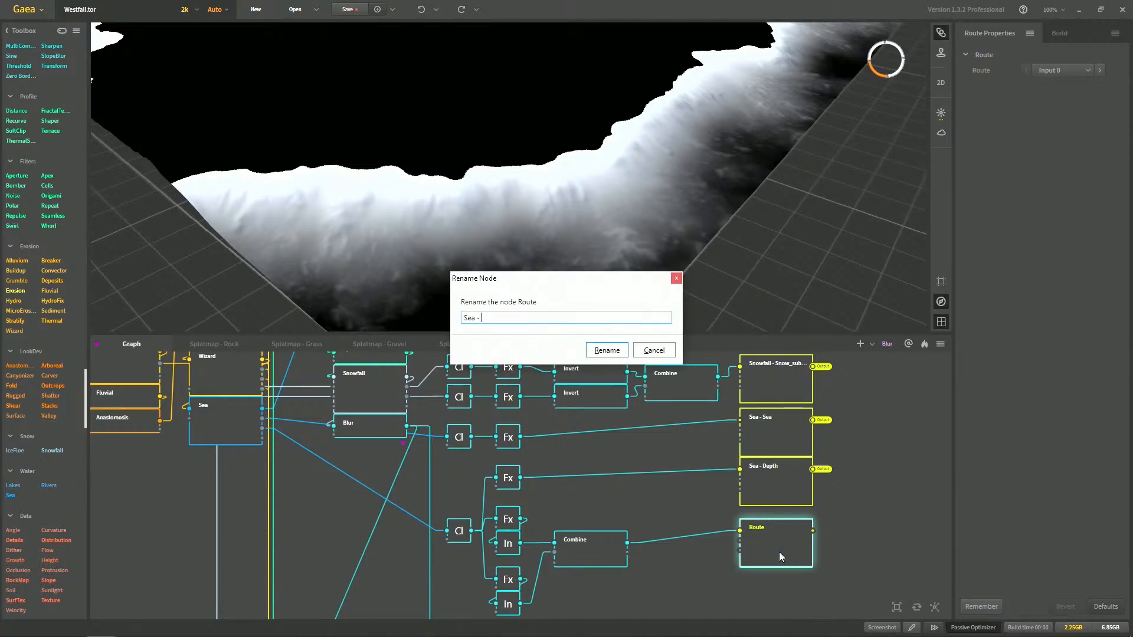
{"action": "type", "text": "Sea - Underwater"}
{"action": "left_click_drag", "start_coordinate": [577, 287], "coordinate": [662, 395]}
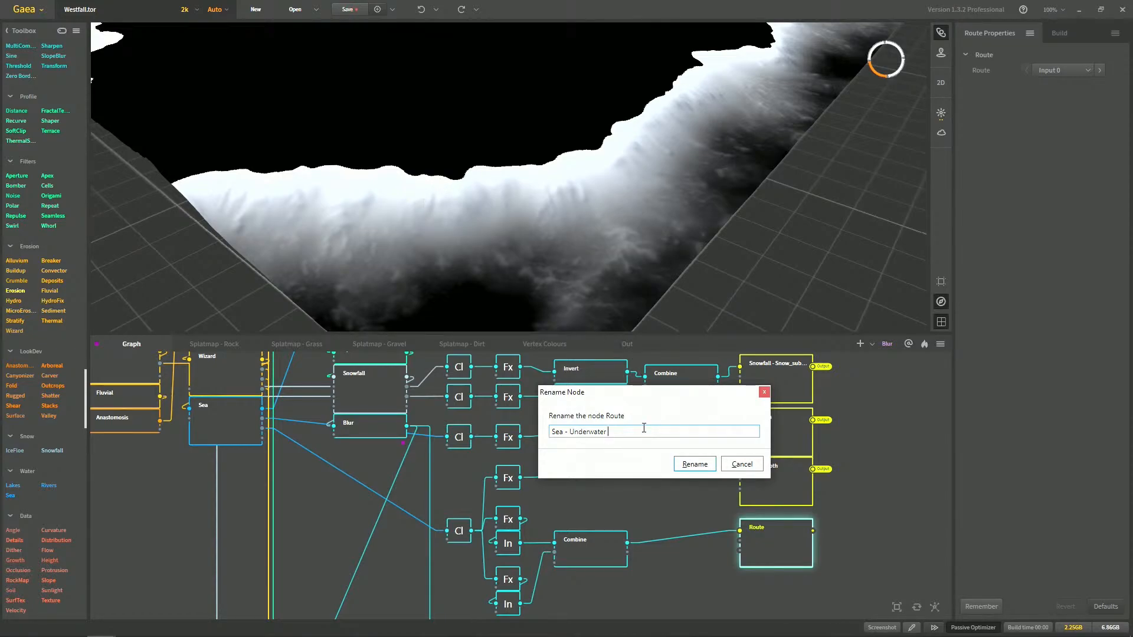
{"action": "key", "text": "BackSpace"}
{"action": "key", "text": "BackSpace"}
{"action": "key", "text": "BackSpace"}
{"action": "key", "text": "BackSpace"}
{"action": "key", "text": "BackSpace"}
{"action": "key", "text": "BackSpace"}
{"action": "key", "text": "BackSpace"}
{"action": "key", "text": "BackSpace"}
{"action": "key", "text": "BackSpace"}
{"action": "key", "text": "BackSpace"}
{"action": "type", "text": "Under Shore Peaks"}
{"action": "key", "text": "BackSpace"}
{"action": "key", "text": "BackSpace"}
{"action": "key", "text": "BackSpace"}
{"action": "key", "text": "BackSpace"}
{"action": "key", "text": "BackSpace"}
{"action": "key", "text": "BackSpace"}
{"action": "key", "text": "BackSpace"}
{"action": "key", "text": "BackSpace"}
{"action": "key", "text": "BackSpace"}
{"action": "key", "text": "BackSpace"}
{"action": "key", "text": "BackSpace"}
{"action": "key", "text": "Return"}
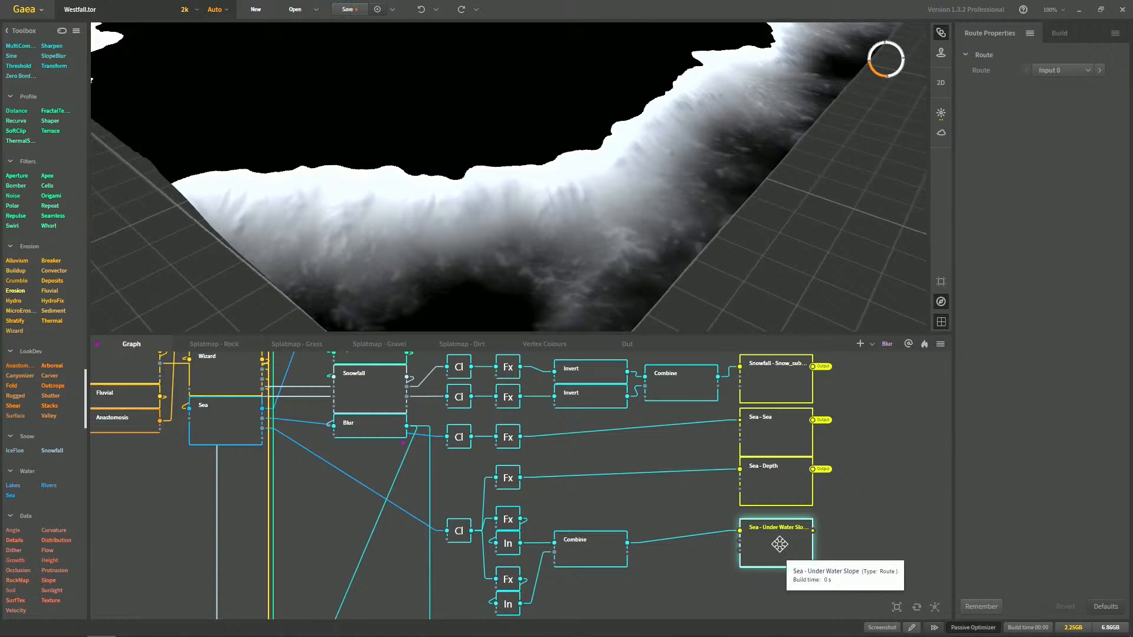
Place the Under Water Slope Route beneath Sea - Depth as an output and align its Combine node with it
{"action": "left_click_drag", "start_coordinate": [777, 535], "coordinate": [777, 522]}
{"action": "right_click", "coordinate": [821, 470]}
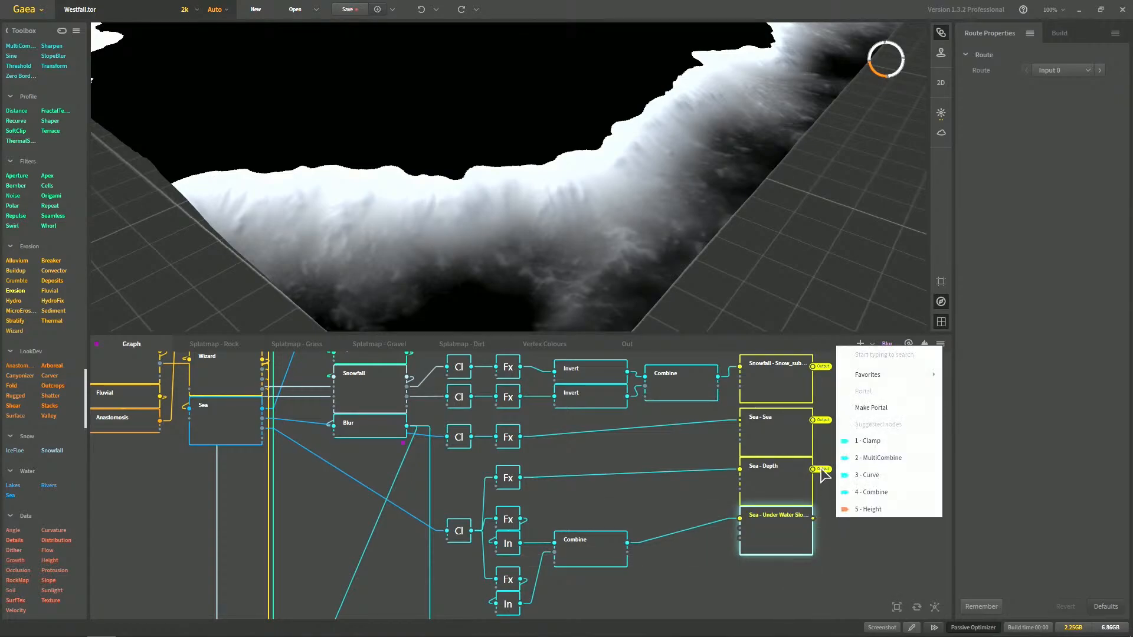
{"action": "key", "text": "Escape"}
{"action": "left_click_drag", "start_coordinate": [603, 537], "coordinate": [682, 513]}
{"action": "left_click", "coordinate": [613, 585]}
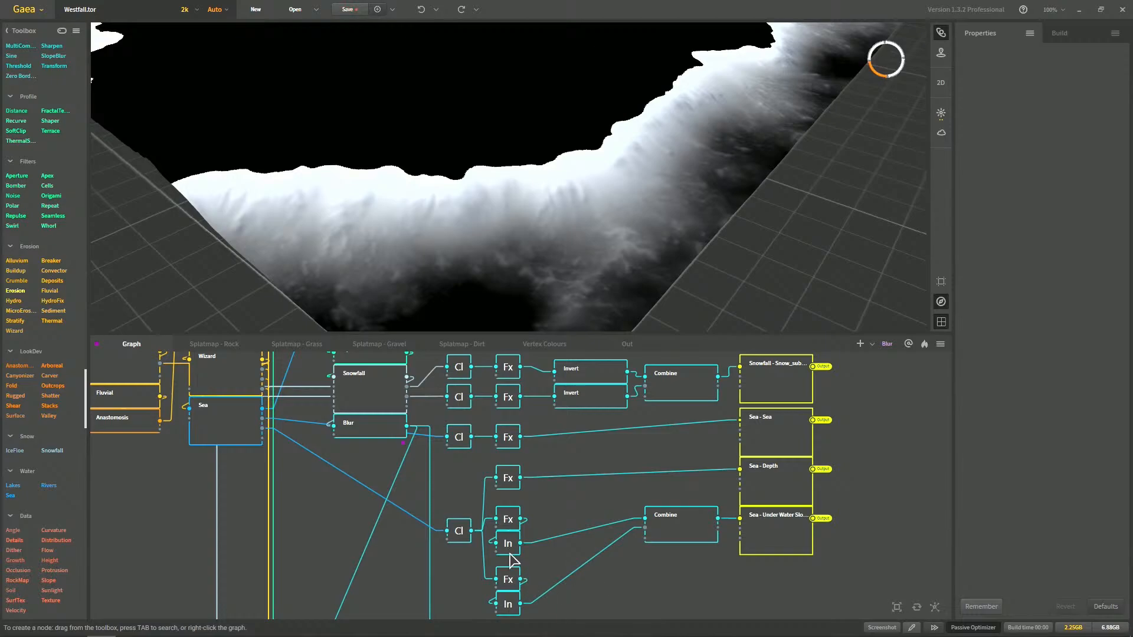
Collapse the snow branch's two Invert nodes to compact size
{"action": "middle_click_drag", "start_coordinate": [502, 550], "coordinate": [495, 547]}
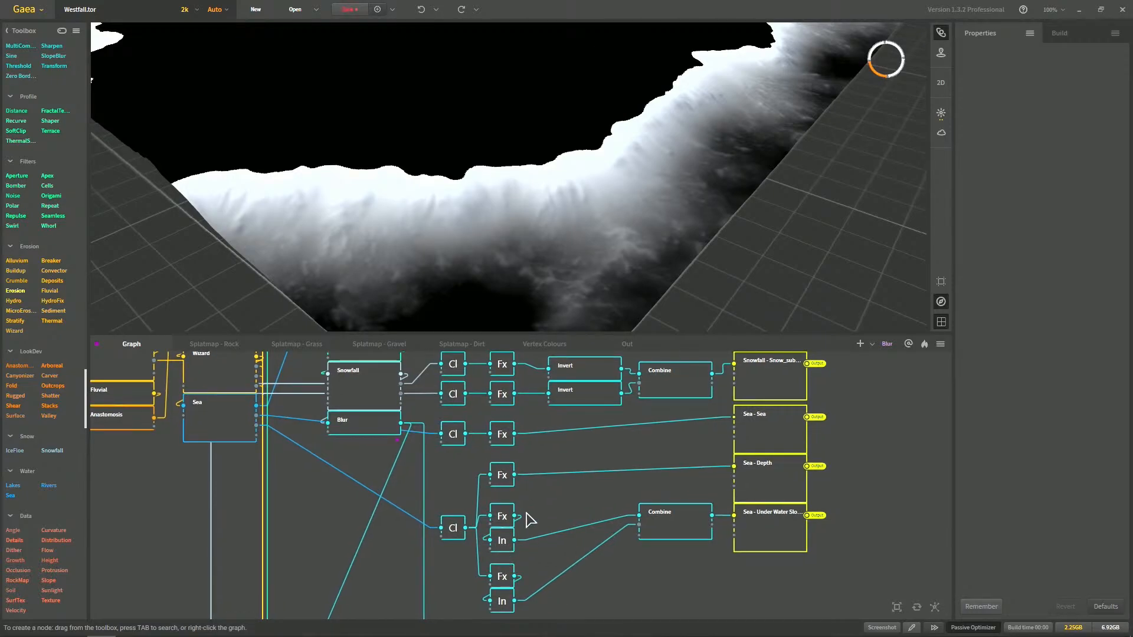
{"action": "middle_click_drag", "start_coordinate": [613, 419], "coordinate": [608, 456]}
{"action": "middle_click_drag", "start_coordinate": [539, 392], "coordinate": [534, 429]}
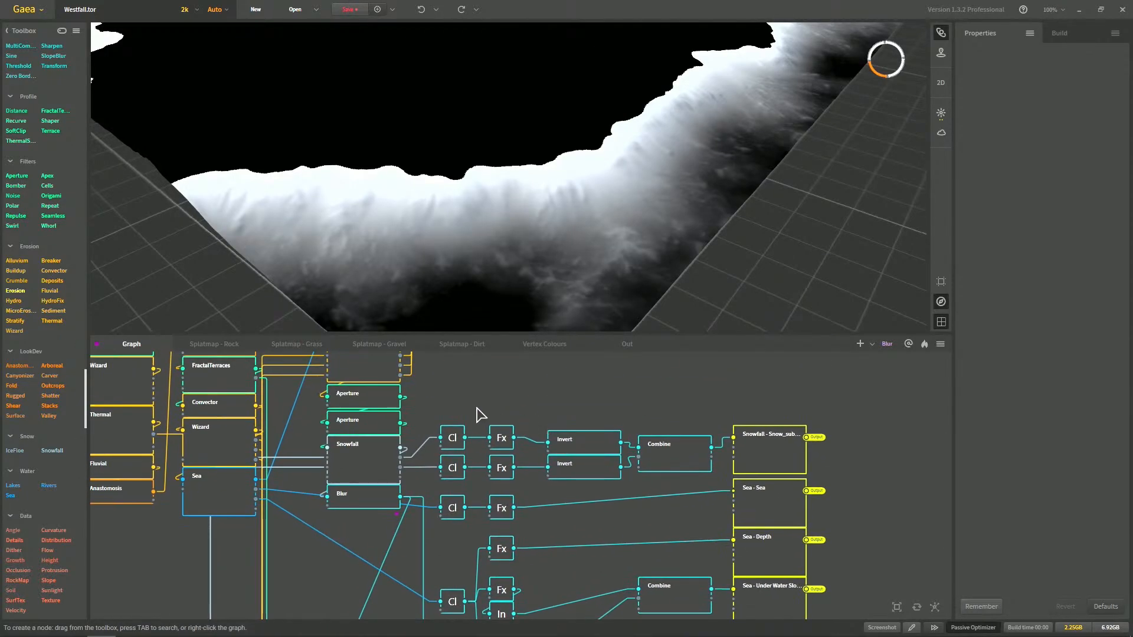
{"action": "double_click", "coordinate": [566, 442]}
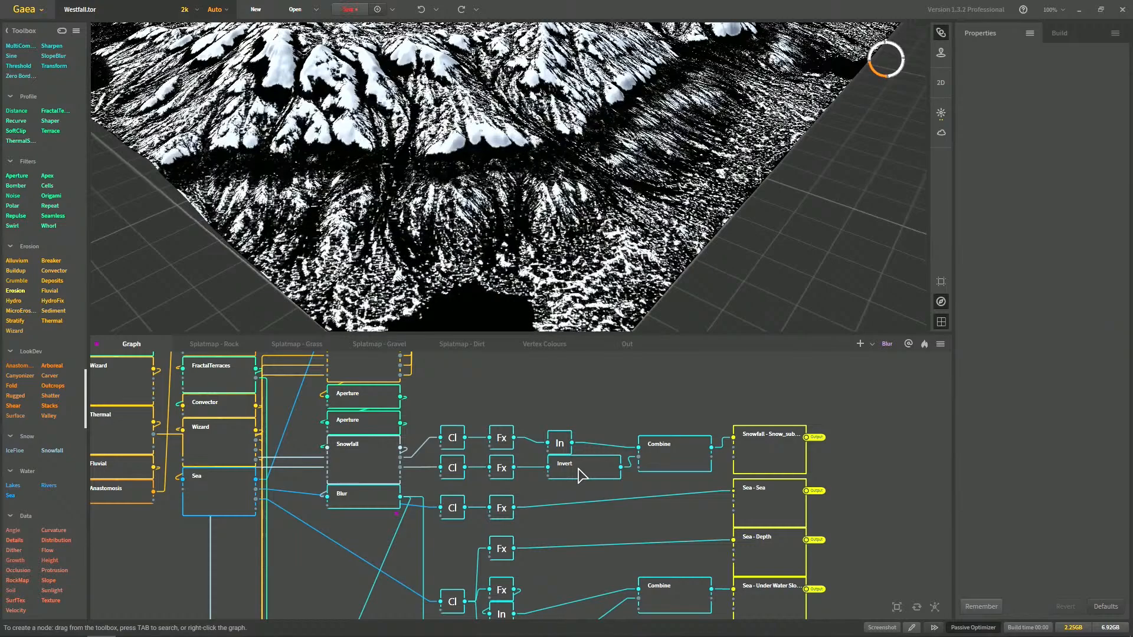
{"action": "double_click", "coordinate": [581, 475]}
Stack the snow branch's Invert nodes beneath their Fx nodes and reposition the Combine and Snowfall Route nodes to match
{"action": "left_click_drag", "start_coordinate": [503, 438], "coordinate": [502, 414]}
{"action": "left_click", "coordinate": [501, 472]}
{"action": "mouse_move", "coordinate": [502, 478]}
{"action": "left_mouse_down"}
{"action": "mouse_move", "coordinate": [501, 466]}
{"action": "mouse_move", "coordinate": [515, 470]}
{"action": "mouse_move", "coordinate": [505, 485]}
{"action": "left_mouse_up"}
{"action": "left_click_drag", "start_coordinate": [559, 442], "coordinate": [504, 452]}
{"action": "left_click_drag", "start_coordinate": [447, 531], "coordinate": [502, 524]}
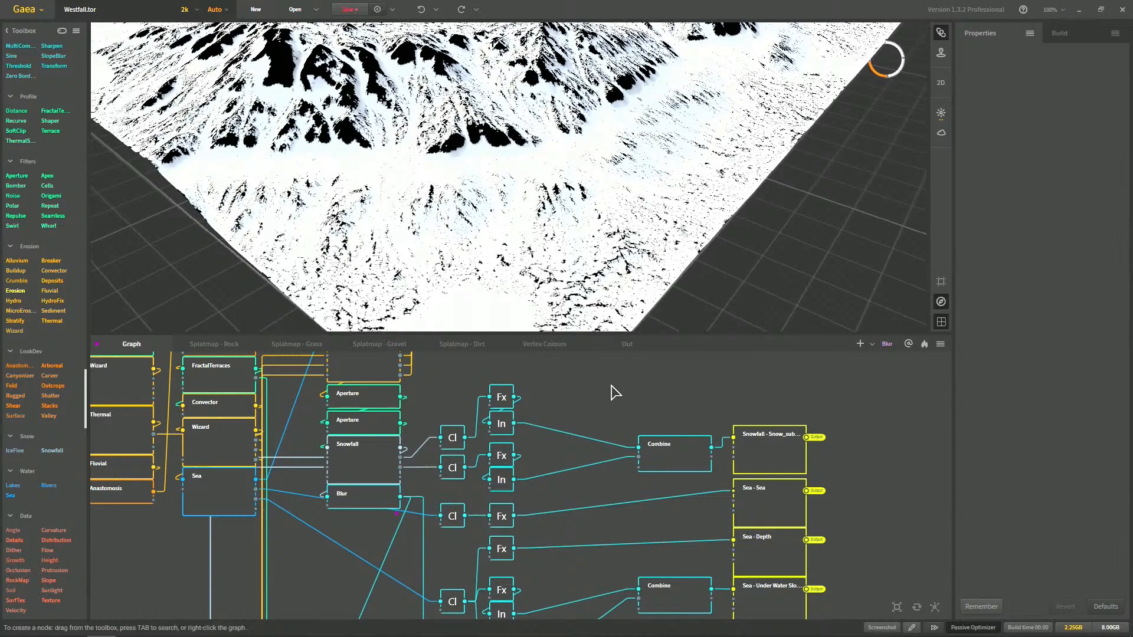
{"action": "left_click_drag", "start_coordinate": [666, 452], "coordinate": [622, 429]}
{"action": "left_click_drag", "start_coordinate": [755, 448], "coordinate": [754, 417]}
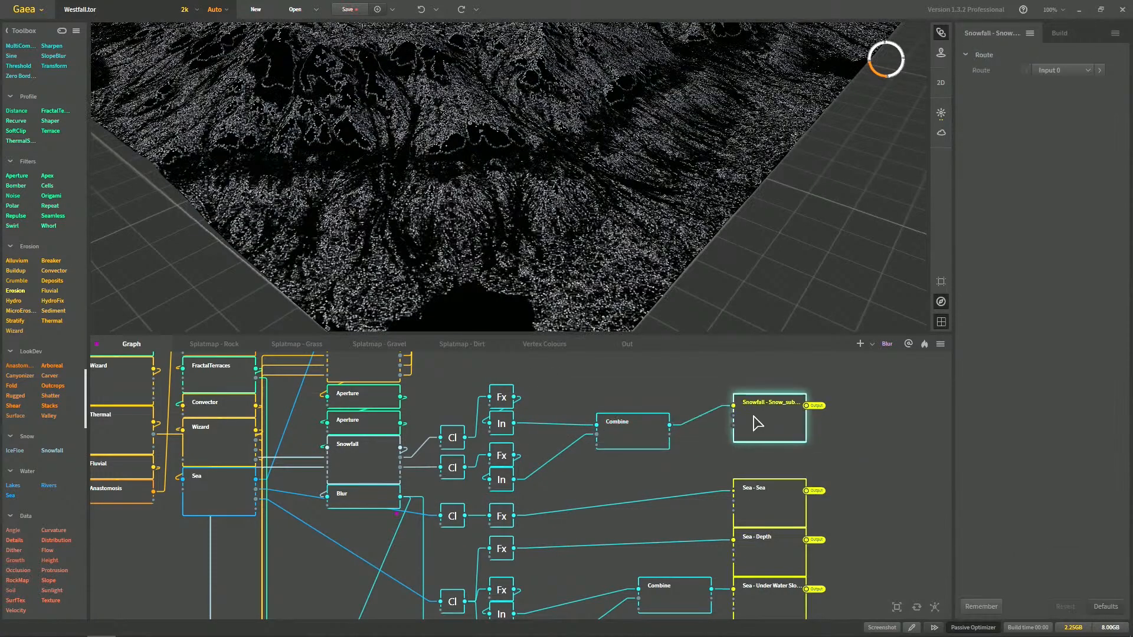
Move the whole snow branch slightly higher, away from the Sea Routes, and save the terrain file
{"action": "middle_click_drag", "start_coordinate": [558, 379], "coordinate": [541, 427]}
{"action": "left_click_drag", "start_coordinate": [435, 424], "coordinate": [779, 528]}
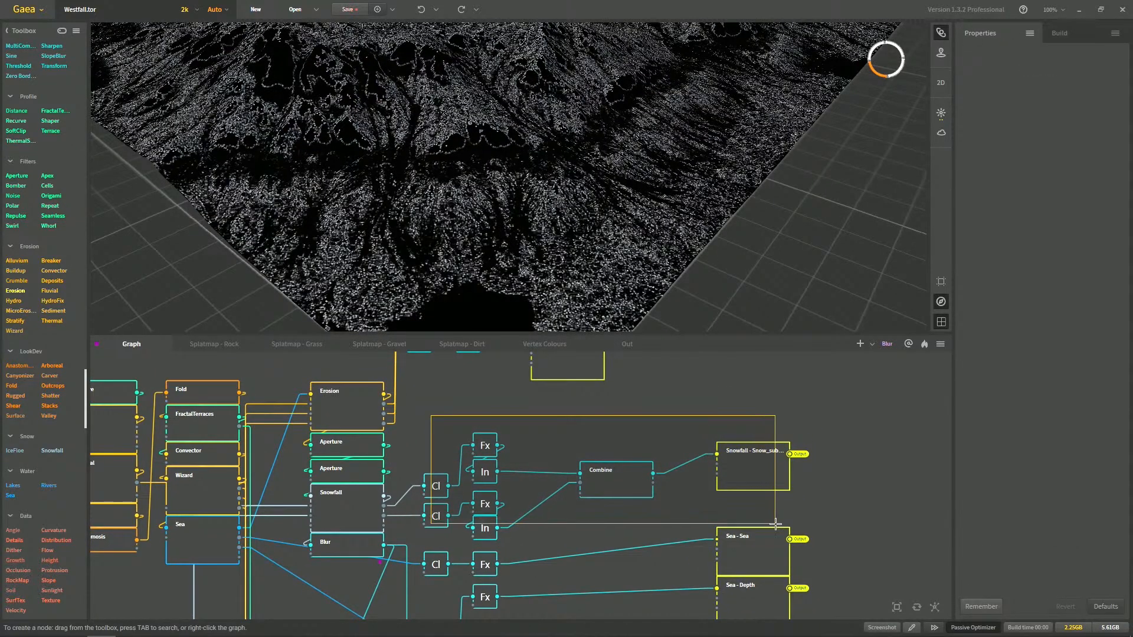
{"action": "left_click_drag", "start_coordinate": [758, 471], "coordinate": [758, 451]}
{"action": "scroll", "coordinate": [670, 413], "scroll_direction": "down", "scroll_amount": 5}
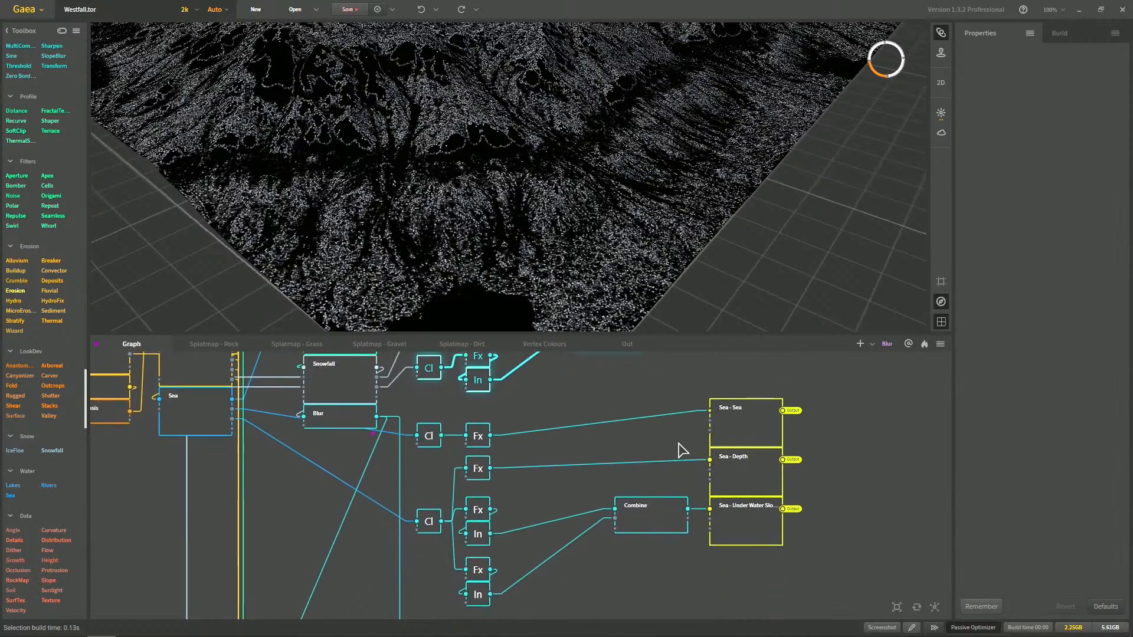
{"action": "scroll", "coordinate": [676, 478], "scroll_direction": "down", "scroll_amount": 1}
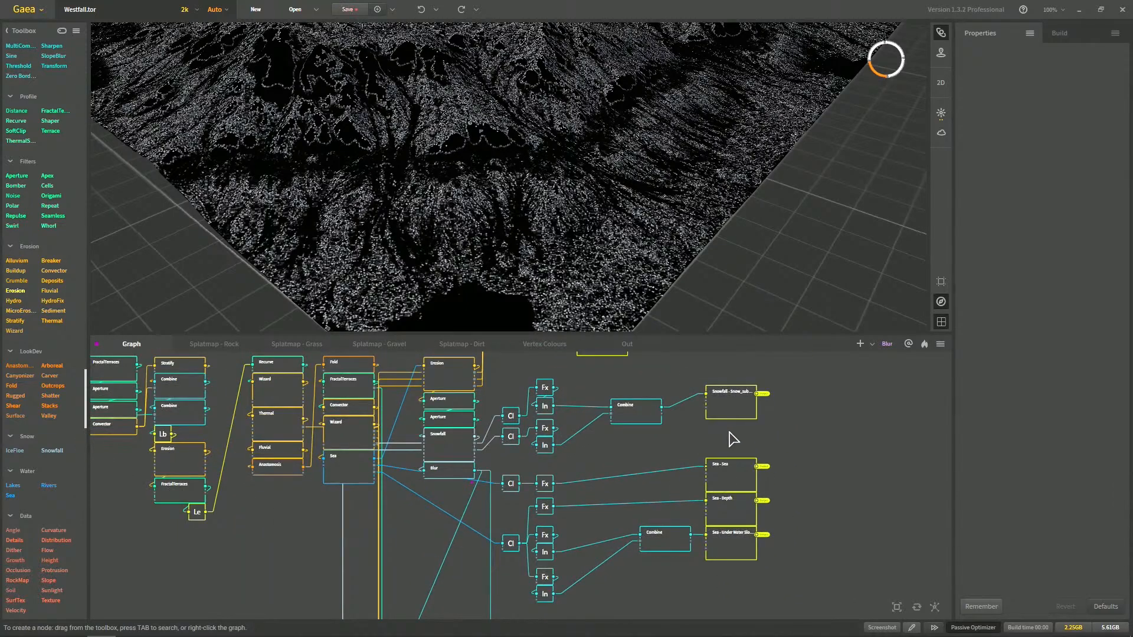
{"action": "scroll", "coordinate": [714, 437], "scroll_direction": "down", "scroll_amount": 1}
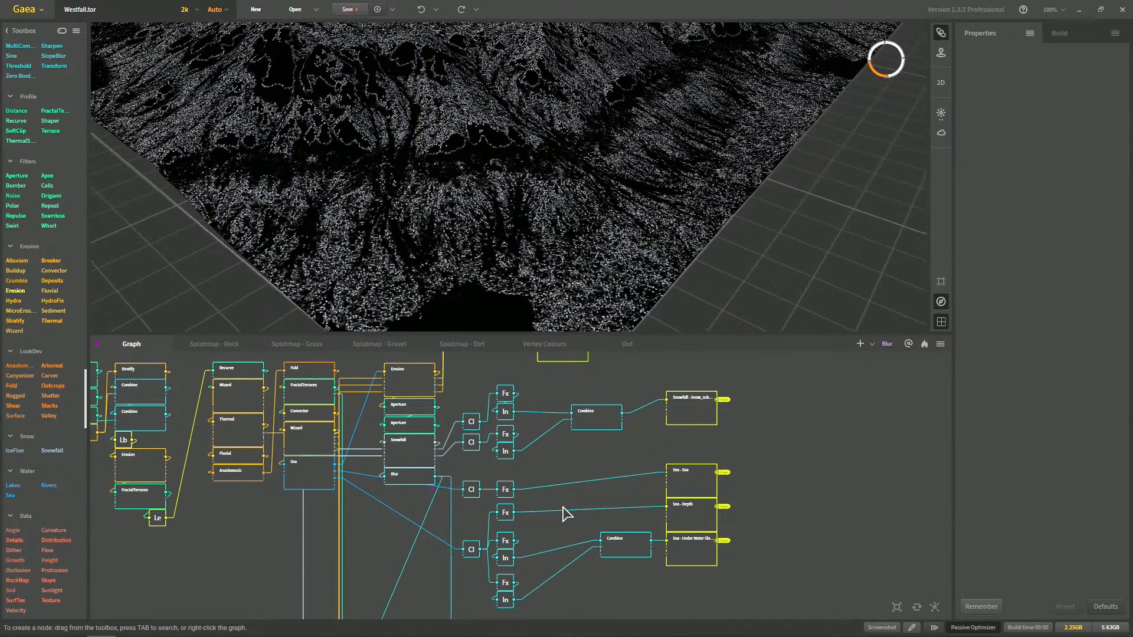
{"action": "scroll", "coordinate": [589, 470], "scroll_direction": "down", "scroll_amount": 2}
{"action": "scroll", "coordinate": [645, 448], "scroll_direction": "down", "scroll_amount": 1}
{"action": "scroll", "coordinate": [653, 494], "scroll_direction": "up", "scroll_amount": 2}
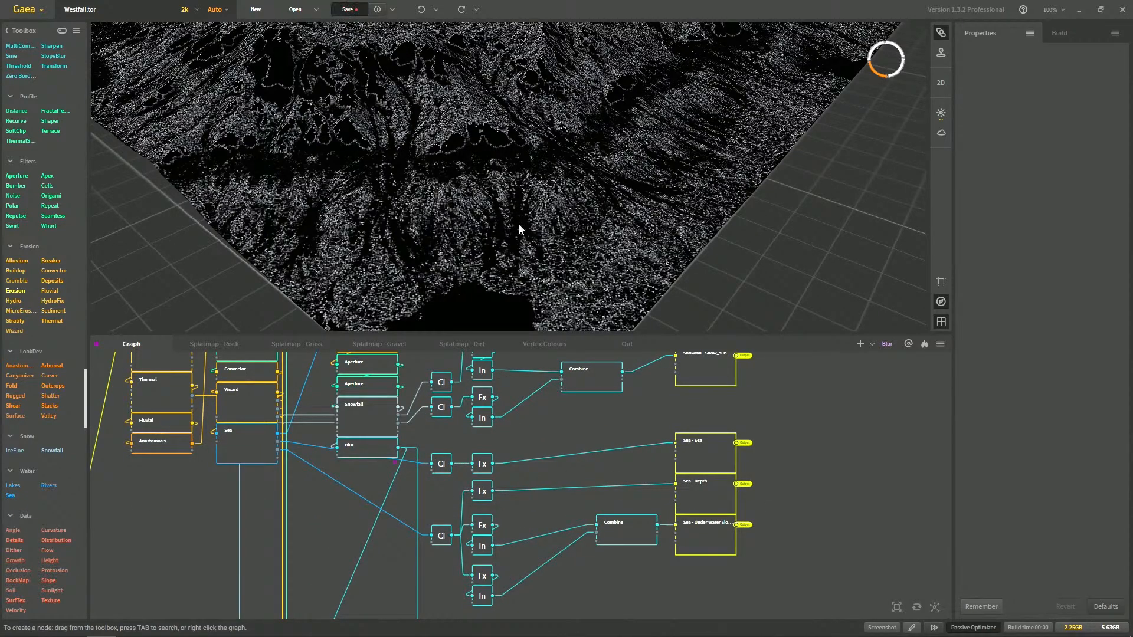
{"action": "scroll", "coordinate": [592, 445], "scroll_direction": "up", "scroll_amount": 2}
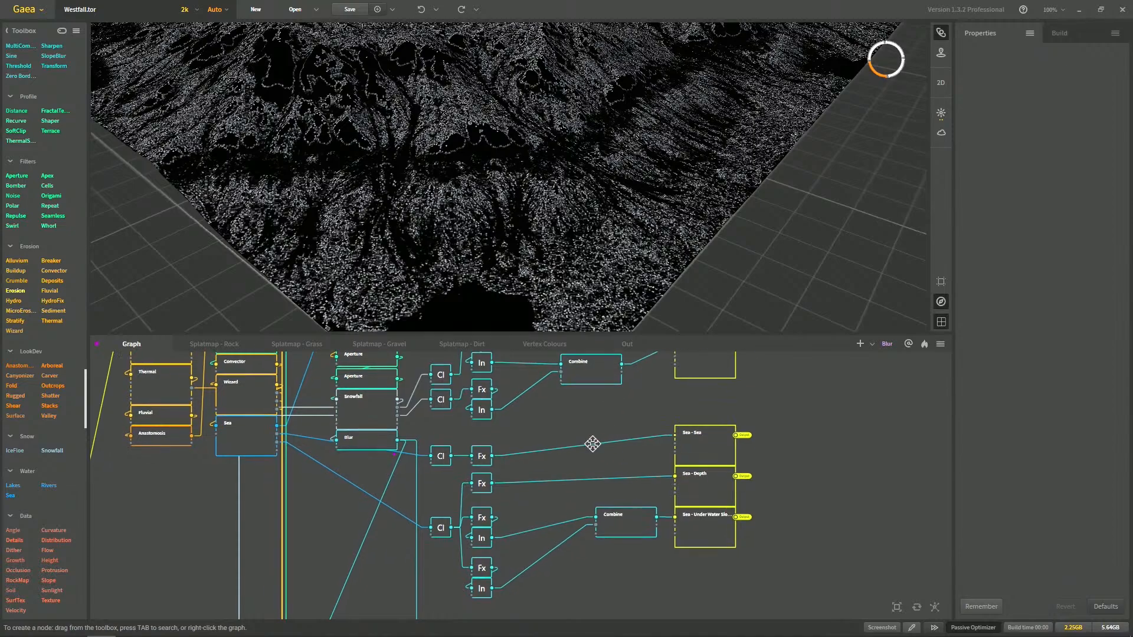
Space the three Sea Routes apart with small gaps and keep the Under Water Slope Combine node aligned with its Route
{"action": "middle_click_drag", "start_coordinate": [602, 506], "coordinate": [611, 472]}
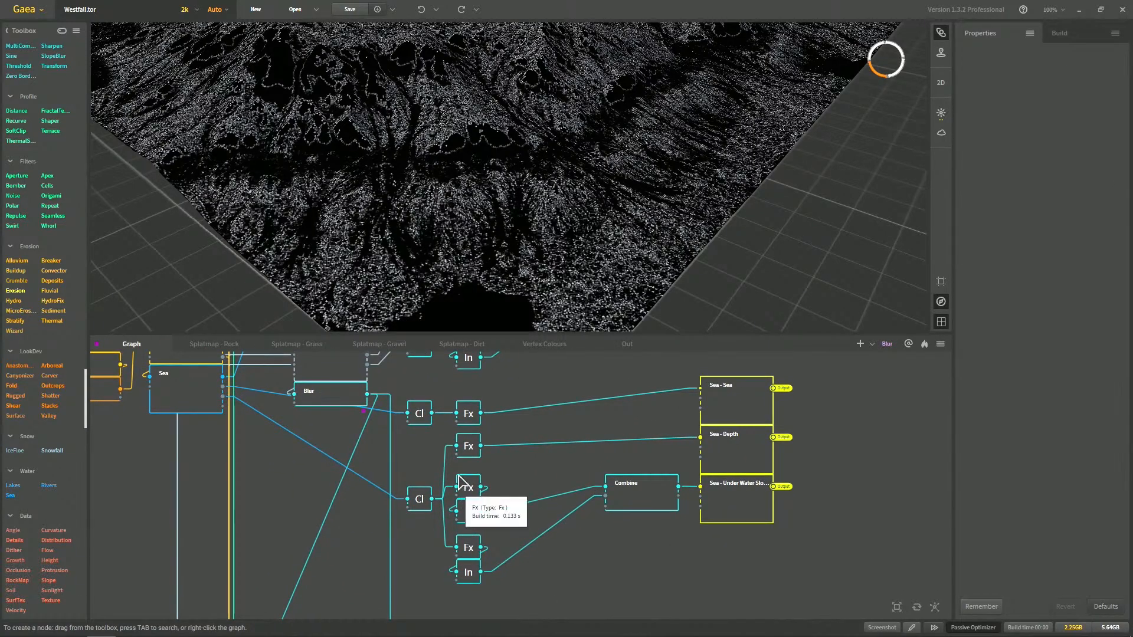
{"action": "scroll", "coordinate": [471, 485], "scroll_direction": "down", "scroll_amount": 1}
{"action": "scroll", "coordinate": [470, 484], "scroll_direction": "down", "scroll_amount": 1}
{"action": "left_click_drag", "start_coordinate": [588, 527], "coordinate": [654, 511]}
{"action": "left_click_drag", "start_coordinate": [653, 464], "coordinate": [654, 472]}
{"action": "left_click", "coordinate": [738, 475]}
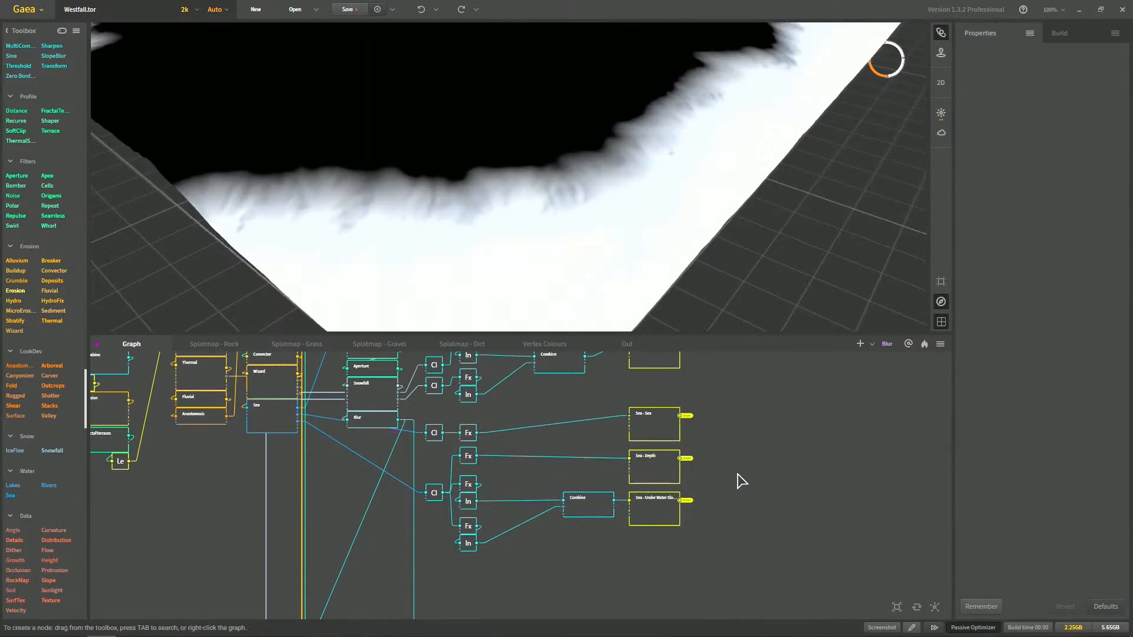
Add a Clamp node to the Sea node's Beach output and collapse it to compact size
{"action": "scroll", "coordinate": [501, 505], "scroll_direction": "up", "scroll_amount": 3}
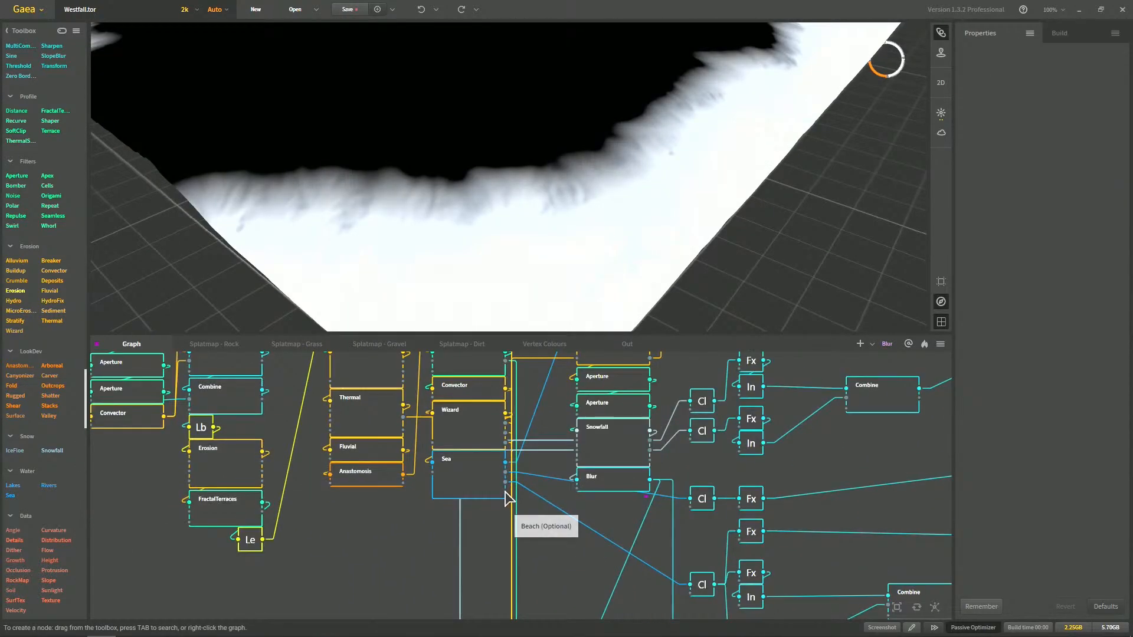
{"action": "right_click", "coordinate": [537, 533]}
{"action": "left_click", "coordinate": [536, 534]}
{"action": "key", "text": "Tab"}
{"action": "type", "text": "clam"}
{"action": "key", "text": "Return"}
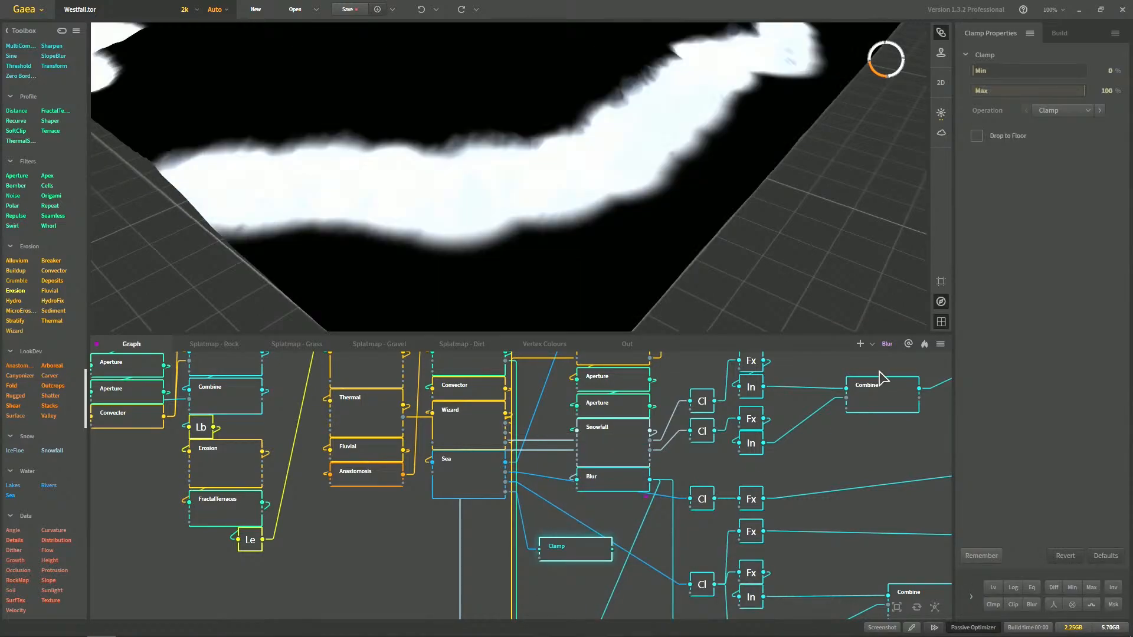
{"action": "left_click_drag", "start_coordinate": [761, 271], "coordinate": [677, 220]}
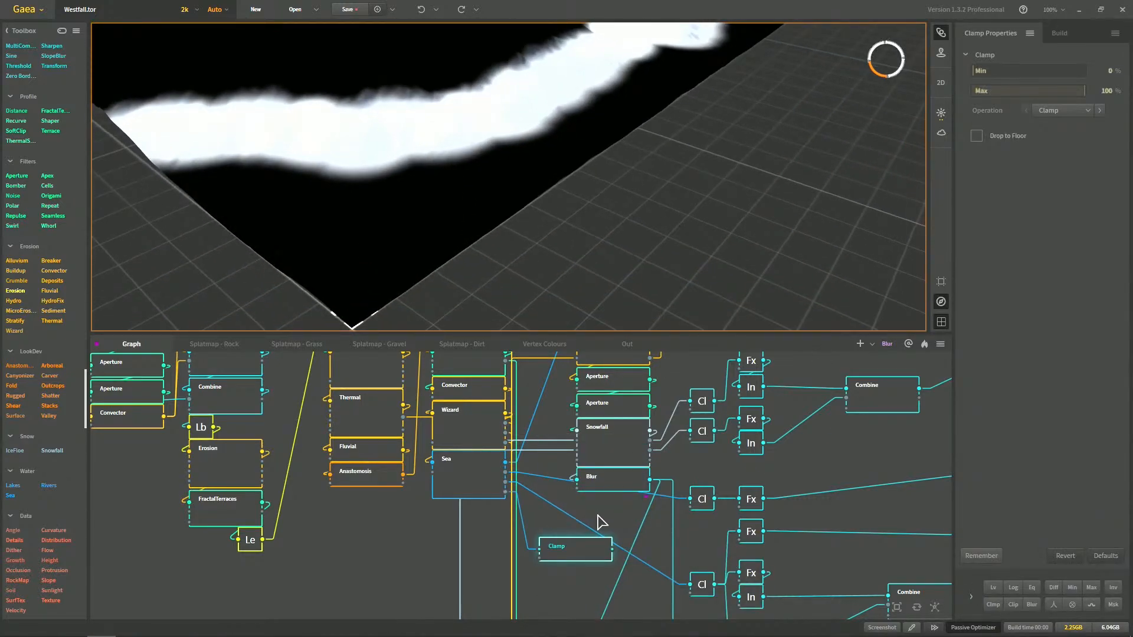
{"action": "left_click", "coordinate": [575, 556]}
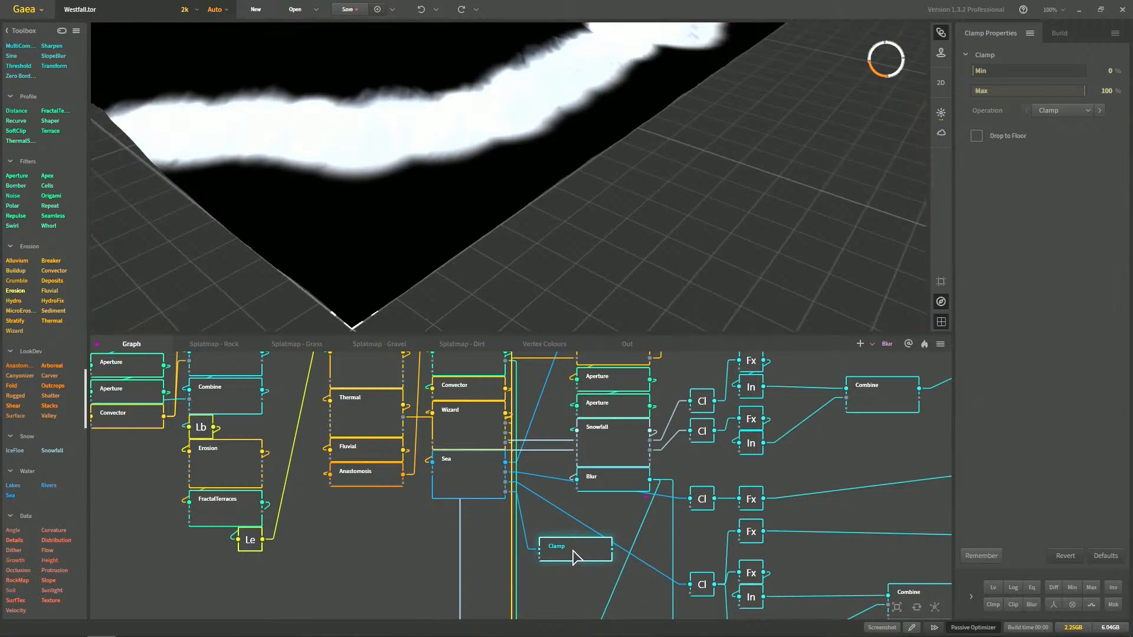
{"action": "scroll", "coordinate": [515, 477], "scroll_direction": "down", "scroll_amount": 6}
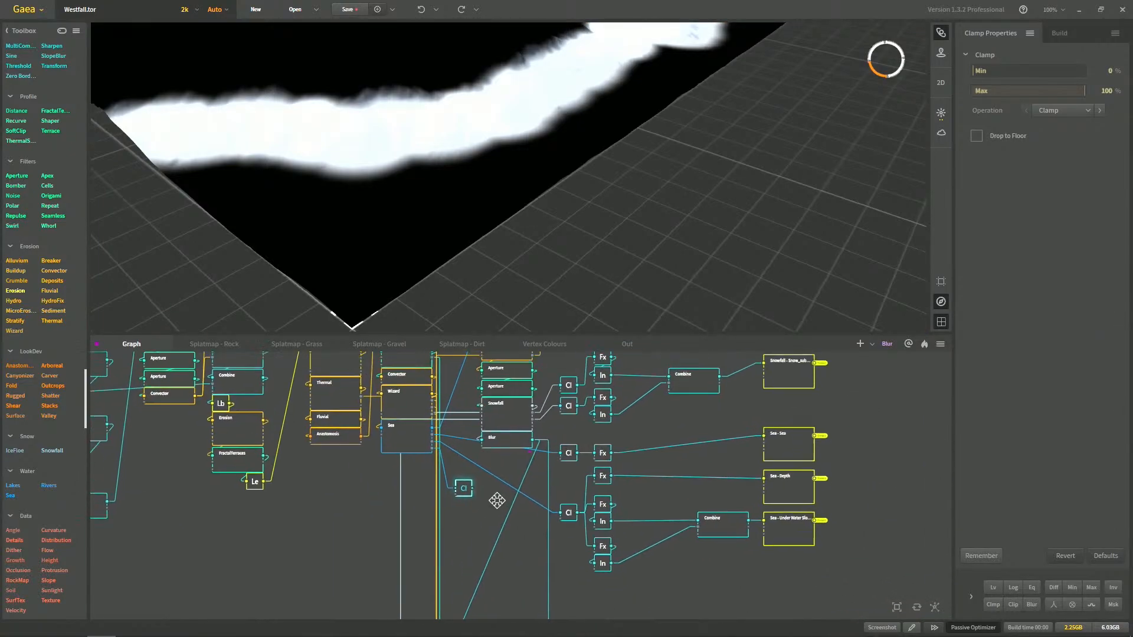
Connect a compact Fx node to the Beach Clamp and align the Clamp with it
{"action": "scroll", "coordinate": [484, 211], "scroll_direction": "up", "scroll_amount": 2}
{"action": "scroll", "coordinate": [484, 212], "scroll_direction": "up", "scroll_amount": 5}
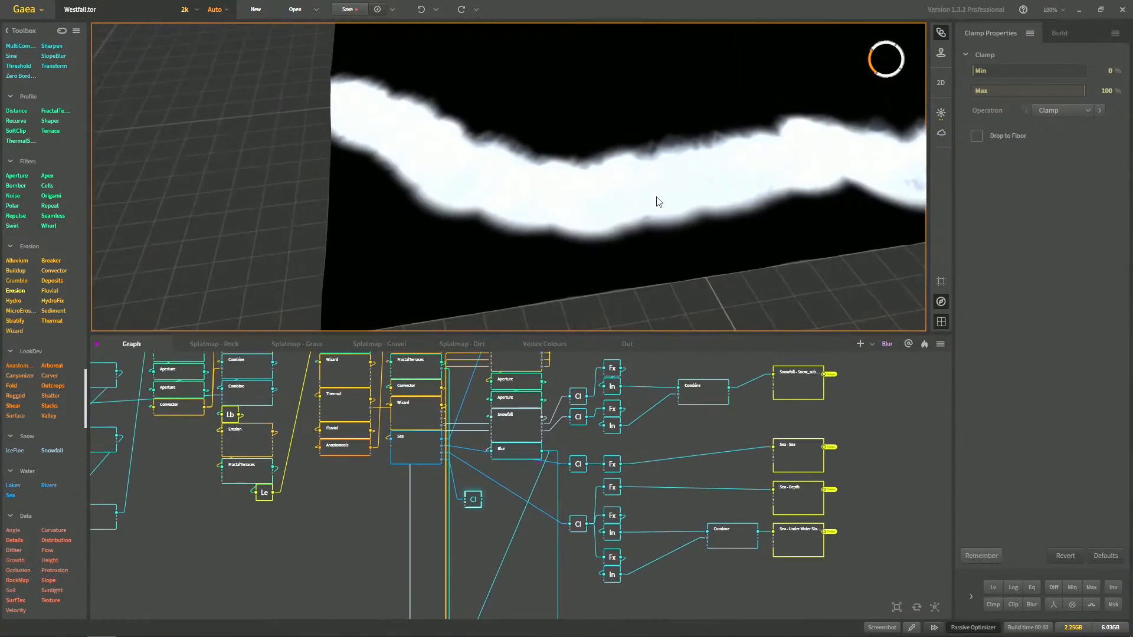
{"action": "left_click_drag", "start_coordinate": [553, 221], "coordinate": [577, 235]}
{"action": "left_click_drag", "start_coordinate": [586, 238], "coordinate": [560, 189]}
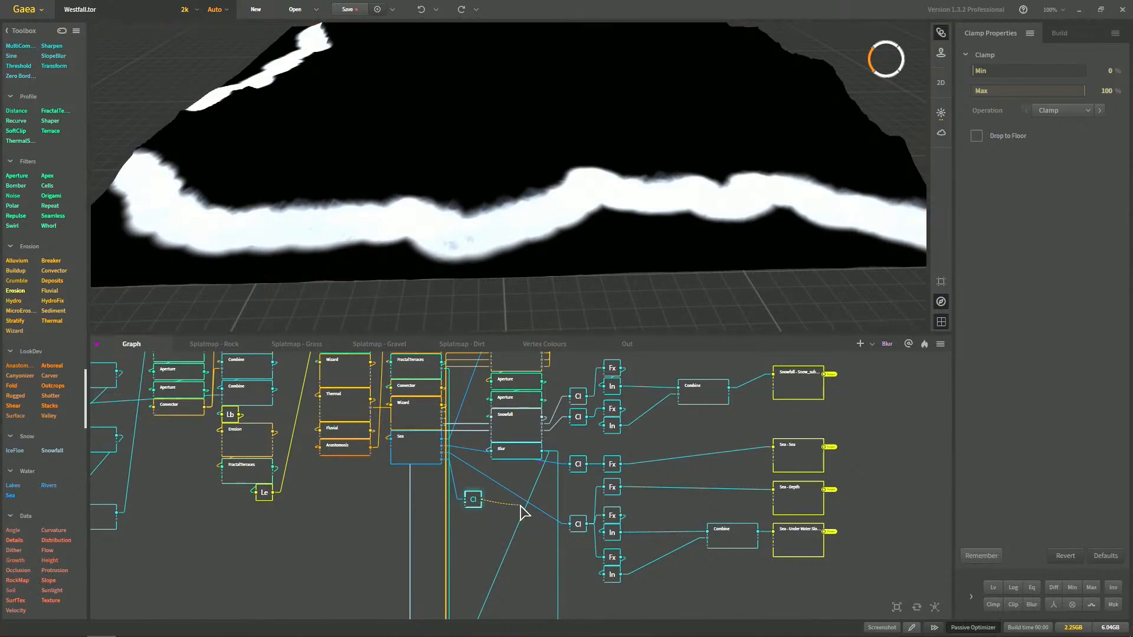
{"action": "key", "text": "f"}
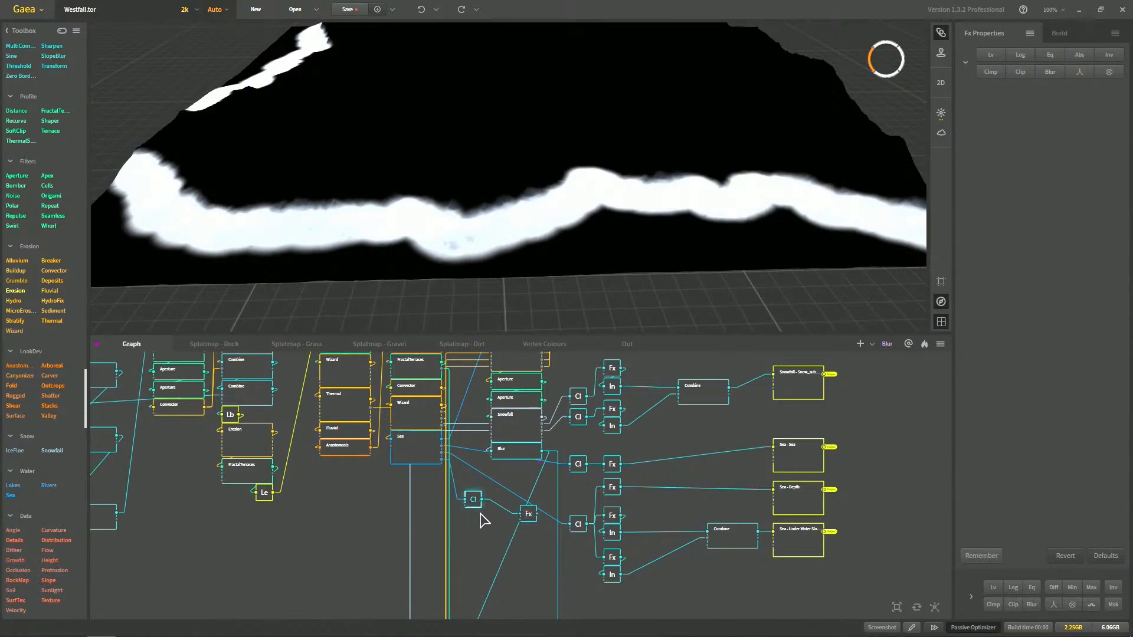
{"action": "left_click_drag", "start_coordinate": [476, 503], "coordinate": [485, 517]}
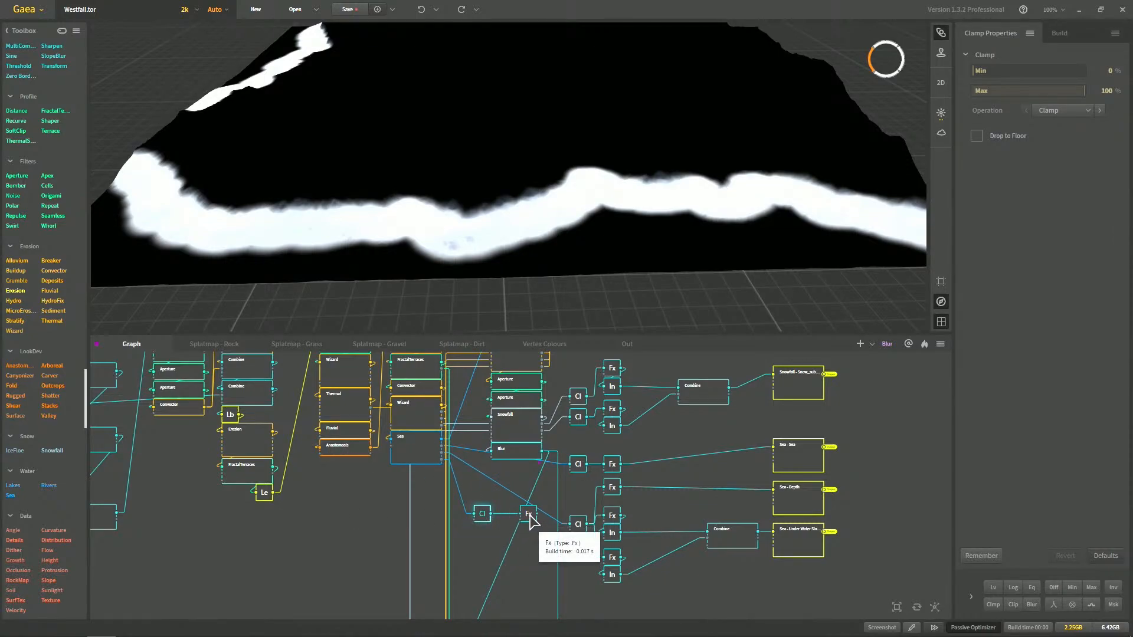
Move the Beach Clamp and Fx nodes together beneath the Under Water Slope branch, aligned with its Clamp and Fx columns
{"action": "middle_click_drag", "start_coordinate": [523, 508], "coordinate": [498, 437]}
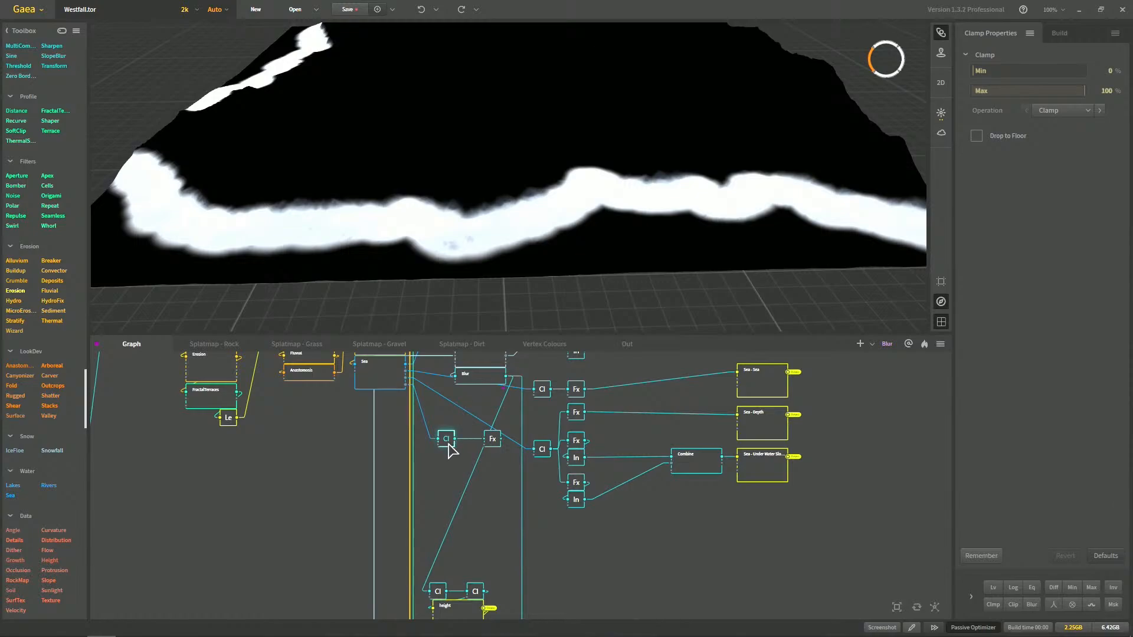
{"action": "left_click_drag", "start_coordinate": [443, 456], "coordinate": [496, 442]}
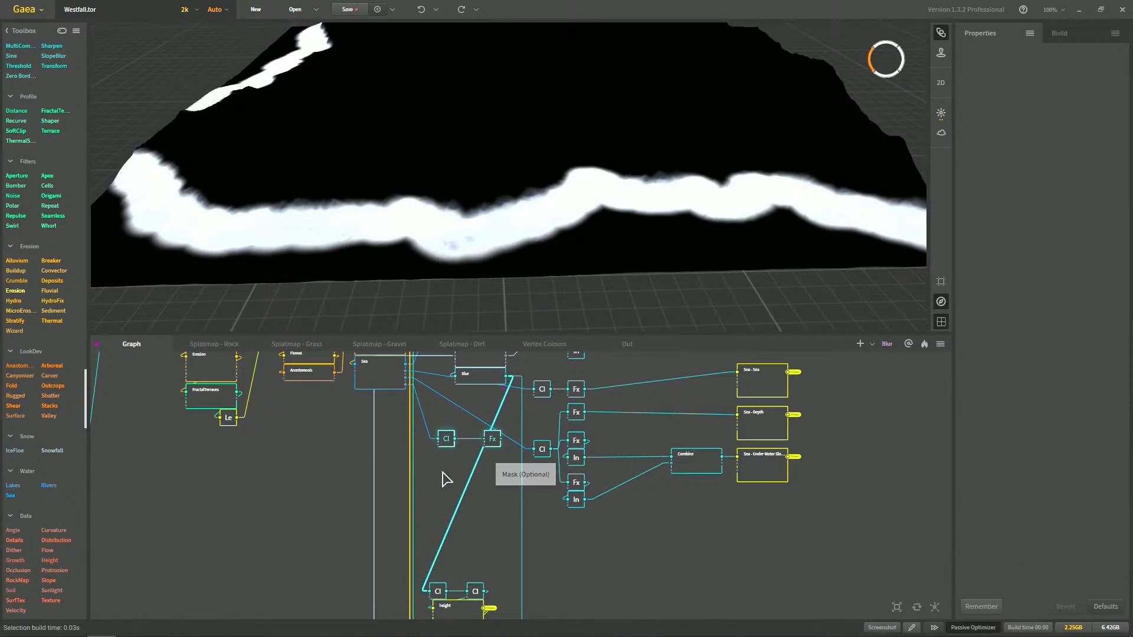
{"action": "left_click", "coordinate": [446, 439]}
{"action": "right_click", "coordinate": [490, 444]}
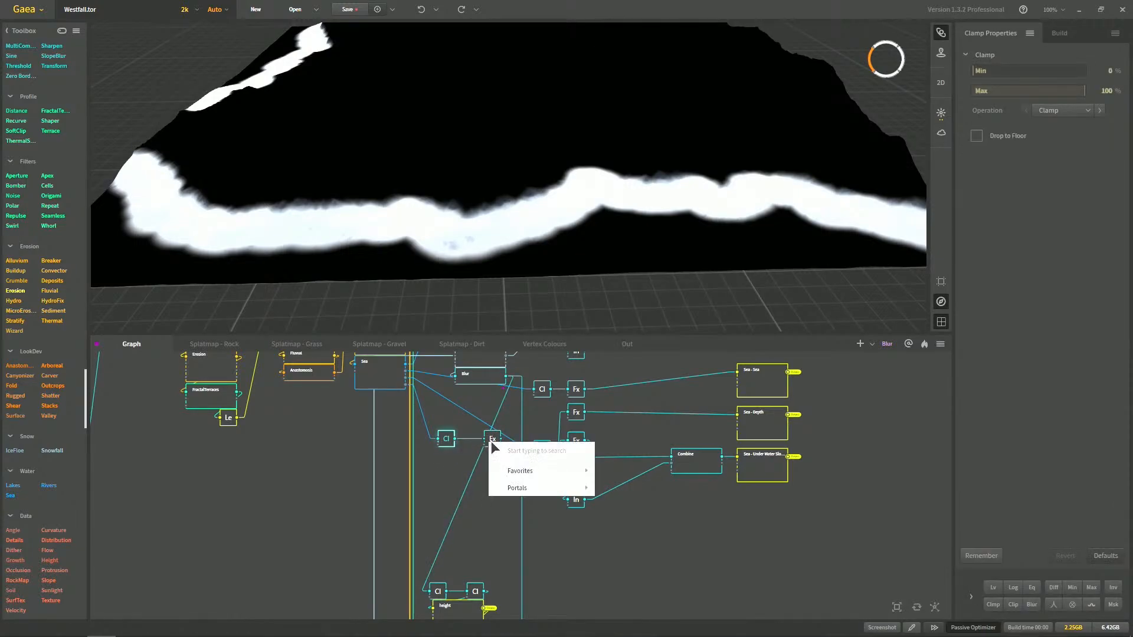
{"action": "left_click", "coordinate": [492, 442]}
{"action": "left_click", "coordinate": [448, 441], "text": "ctrl"}
{"action": "left_click_drag", "start_coordinate": [447, 440], "coordinate": [756, 511]}
Add a Route after the Beach Fx node beneath the other Sea Routes and rename it "Sea - Beach Mask"
{"action": "left_click", "coordinate": [583, 534]}
{"action": "type", "text": "route"}
{"action": "key", "text": "Return"}
{"action": "key", "text": "F2"}
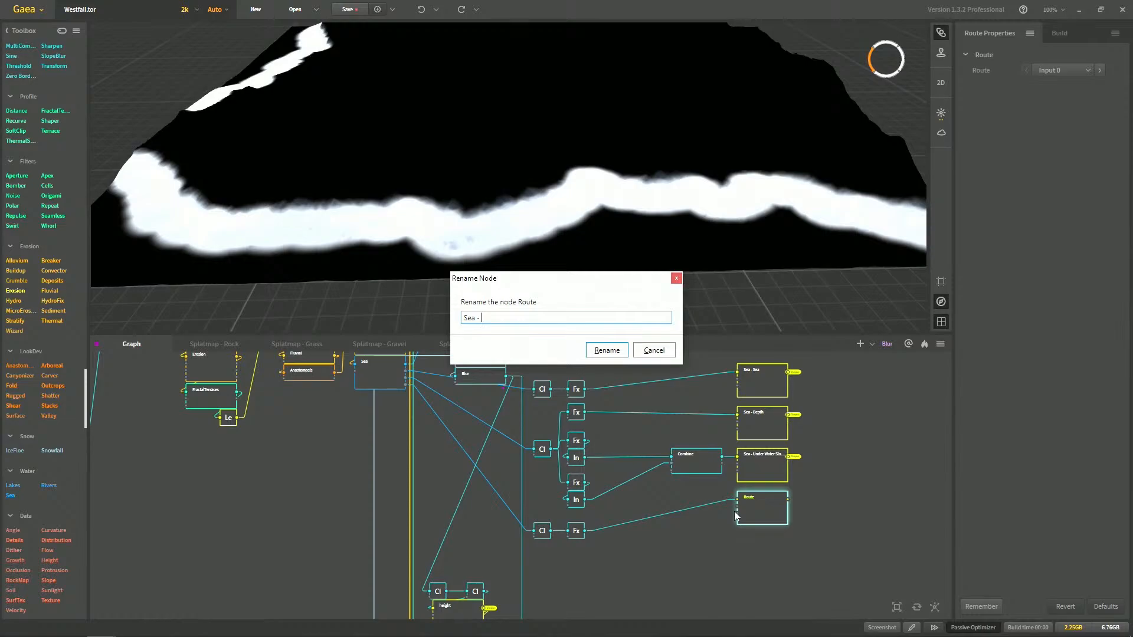
{"action": "type", "text": "Beach Mask"}
{"action": "key", "text": "Return"}
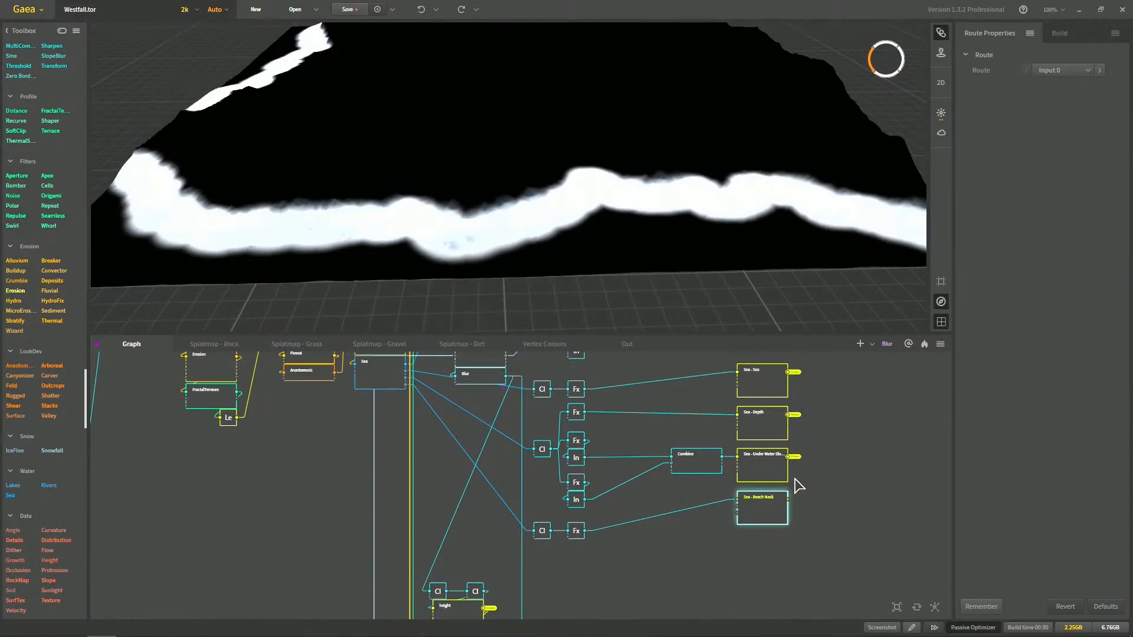
Save the terrain file
{"action": "right_click", "coordinate": [857, 492]}
{"action": "middle_click_drag", "start_coordinate": [637, 413], "coordinate": [769, 540]}
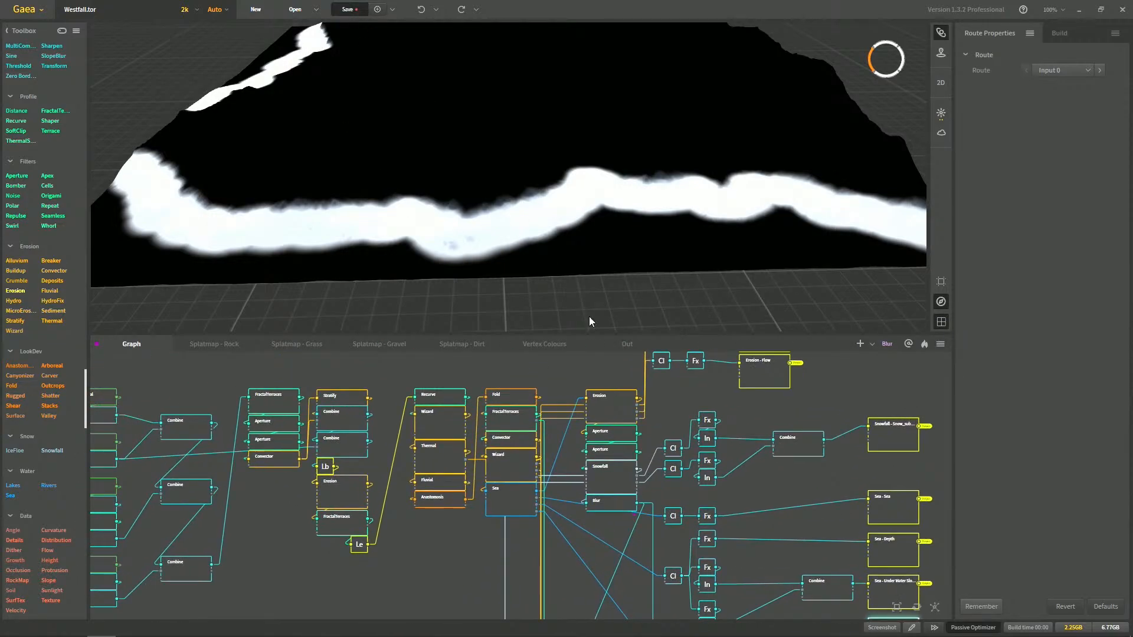
{"action": "key", "text": "ctrl+s"}
Add a Clamp to the Layers output of the FractalTerraces node above the Aperture nodes and collapse it to compact size
{"action": "middle_click_drag", "start_coordinate": [403, 446], "coordinate": [427, 437]}
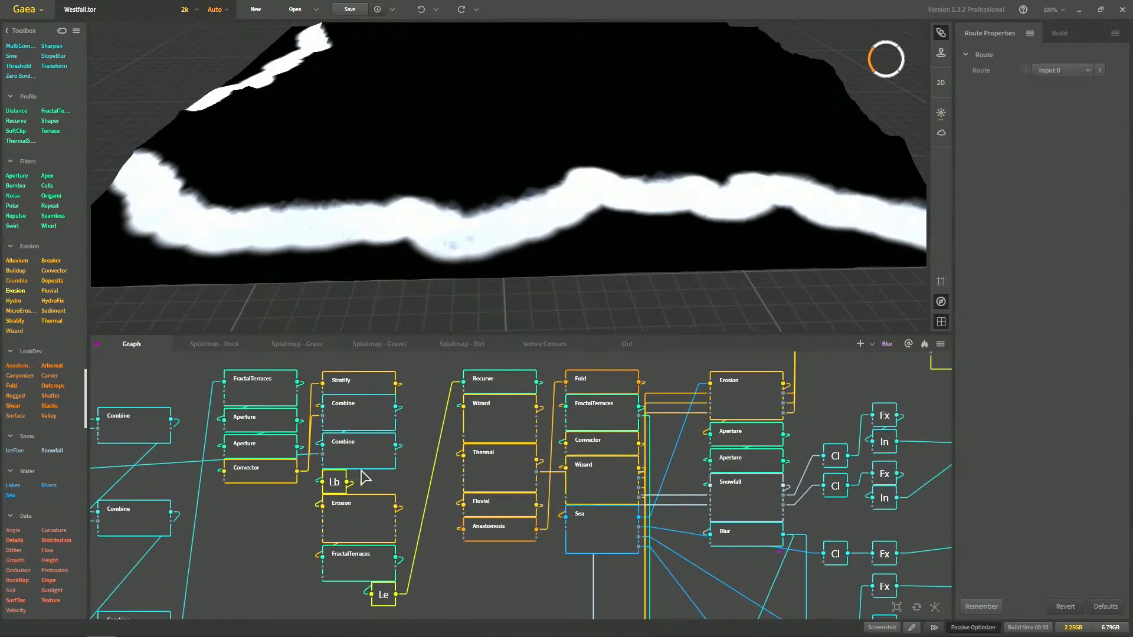
{"action": "scroll", "coordinate": [358, 411], "scroll_direction": "up", "scroll_amount": 2}
{"action": "middle_click_drag", "start_coordinate": [357, 412], "coordinate": [352, 406]}
{"action": "middle_click_drag", "start_coordinate": [353, 454], "coordinate": [343, 482]}
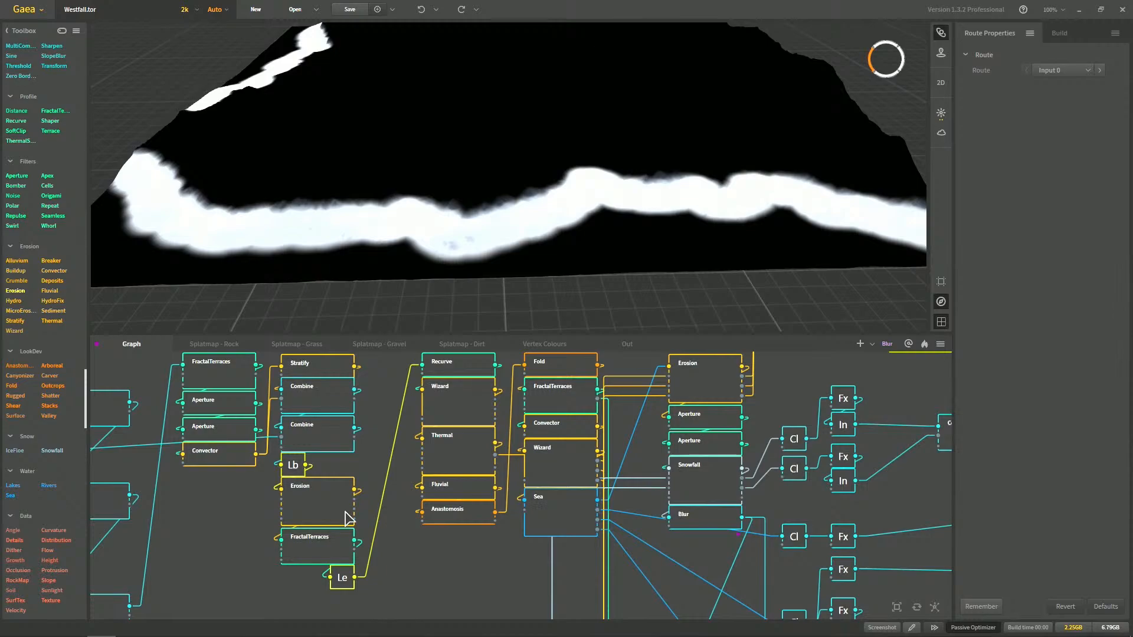
{"action": "middle_click_drag", "start_coordinate": [273, 405], "coordinate": [322, 472]}
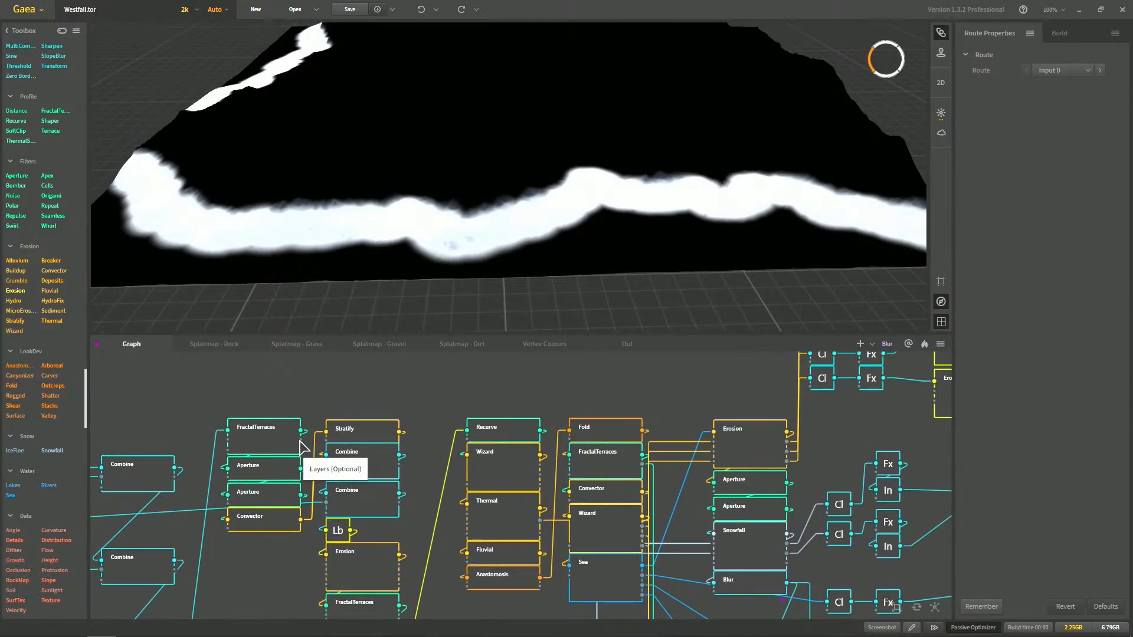
{"action": "left_click_drag", "start_coordinate": [348, 383], "coordinate": [349, 383]}
{"action": "left_click", "coordinate": [348, 384]}
{"action": "type", "text": "clamp"}
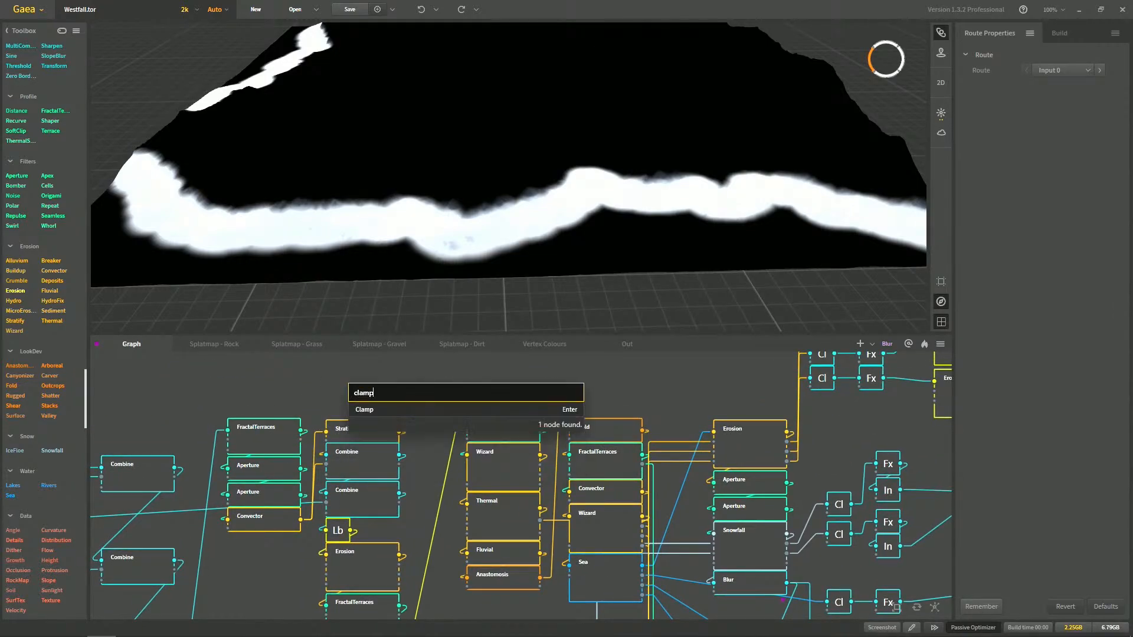
{"action": "key", "text": "Return"}
{"action": "left_click_drag", "start_coordinate": [382, 399], "coordinate": [409, 379]}
{"action": "double_click", "coordinate": [363, 389]}
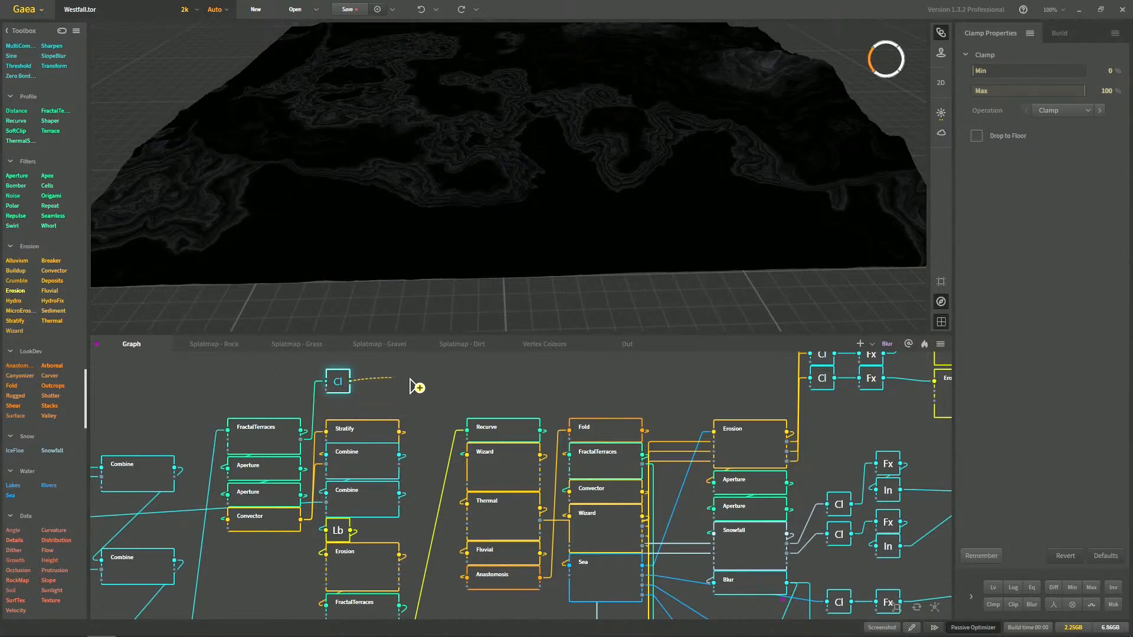
Connect an Fx node to the terrace Layers Clamp and enlarge the 3D viewport over the graph
{"action": "type", "text": "fx"}
{"action": "key", "text": "Return"}
{"action": "middle_click_drag", "start_coordinate": [321, 163], "coordinate": [359, 183]}
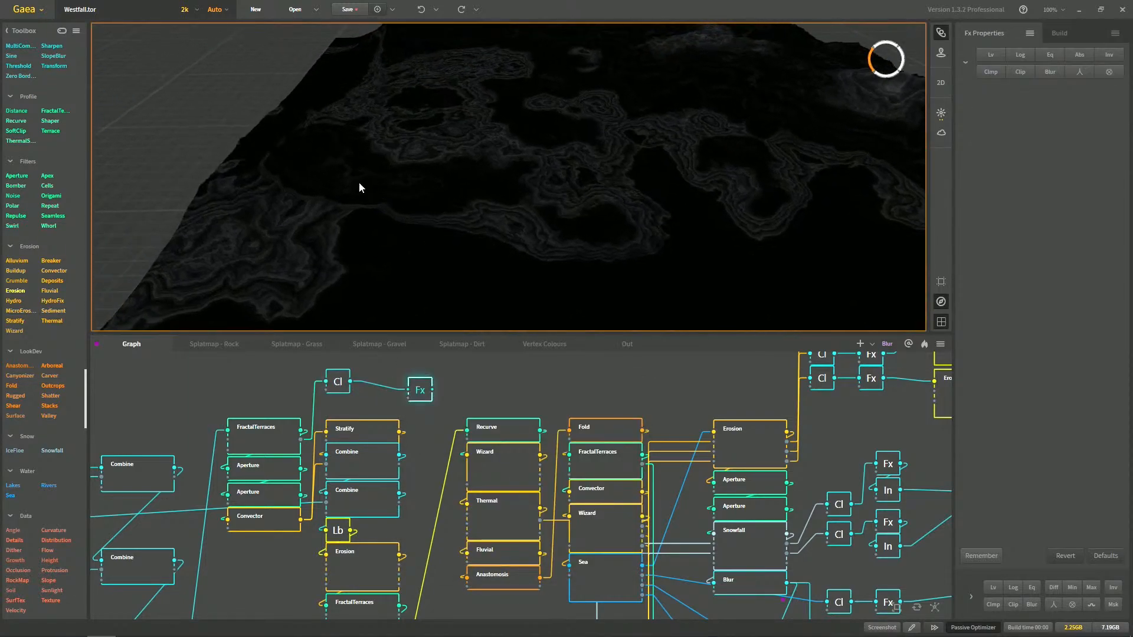
{"action": "left_click_drag", "start_coordinate": [449, 332], "coordinate": [448, 421]}
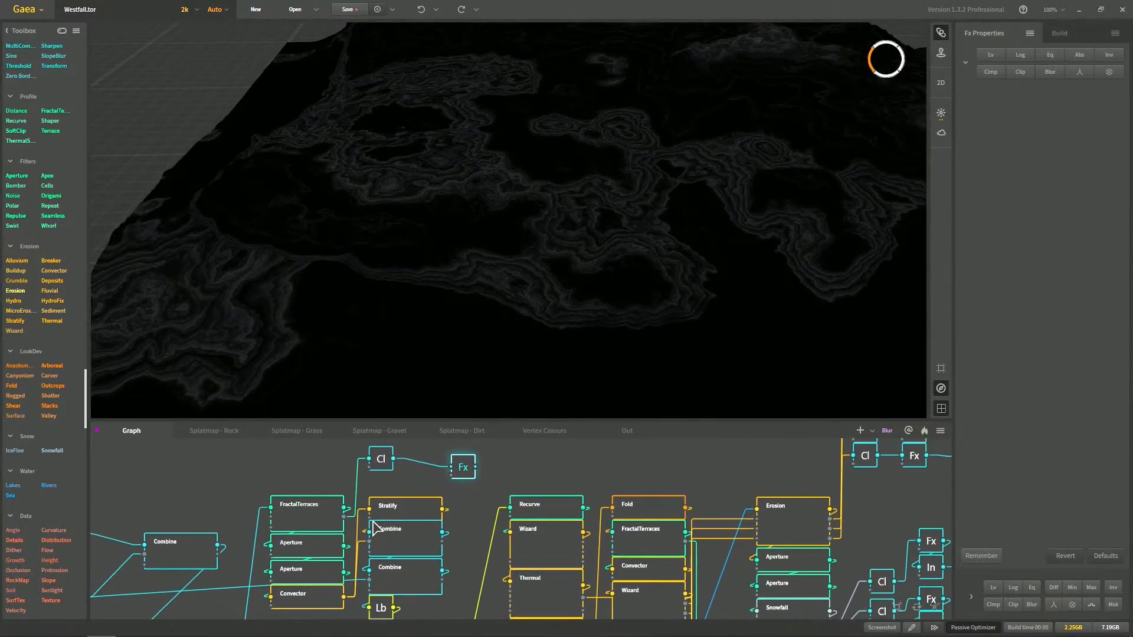
{"action": "left_click_drag", "start_coordinate": [327, 320], "coordinate": [457, 260]}
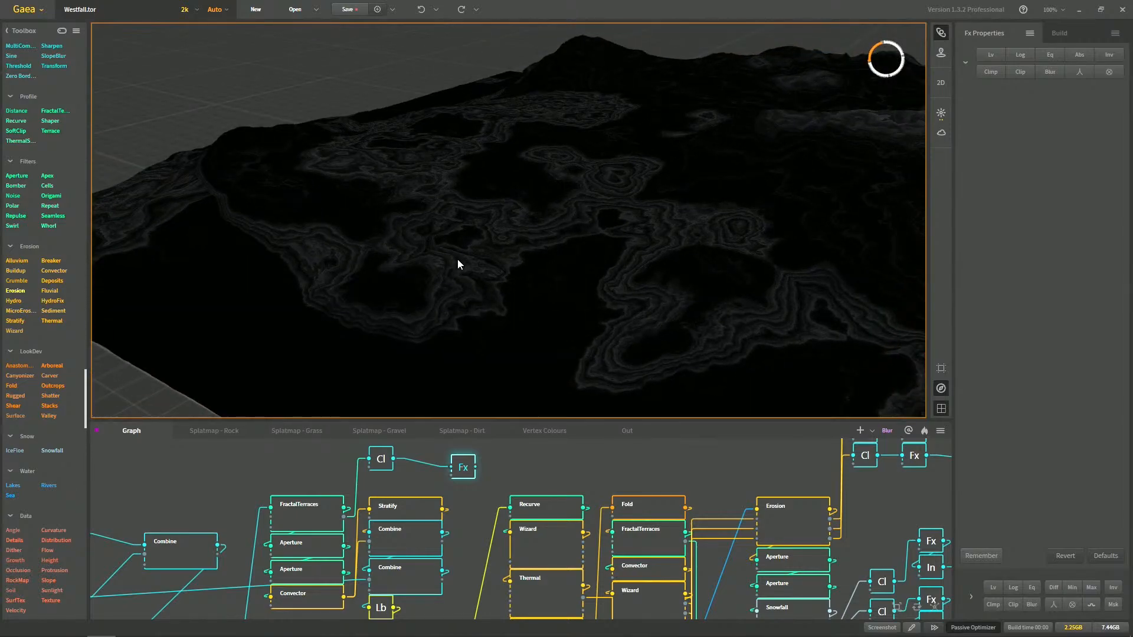
Enable Lv on the terrace Layers Fx node and examine the mask from several angles
{"action": "left_click", "coordinate": [994, 55]}
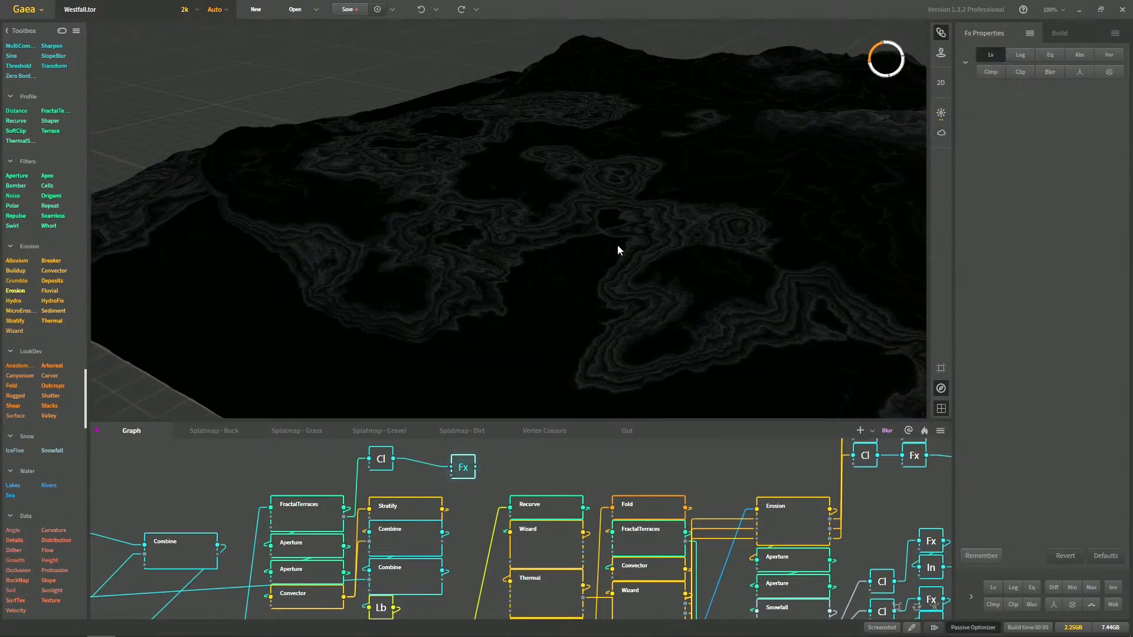
{"action": "left_click_drag", "start_coordinate": [532, 236], "coordinate": [454, 254]}
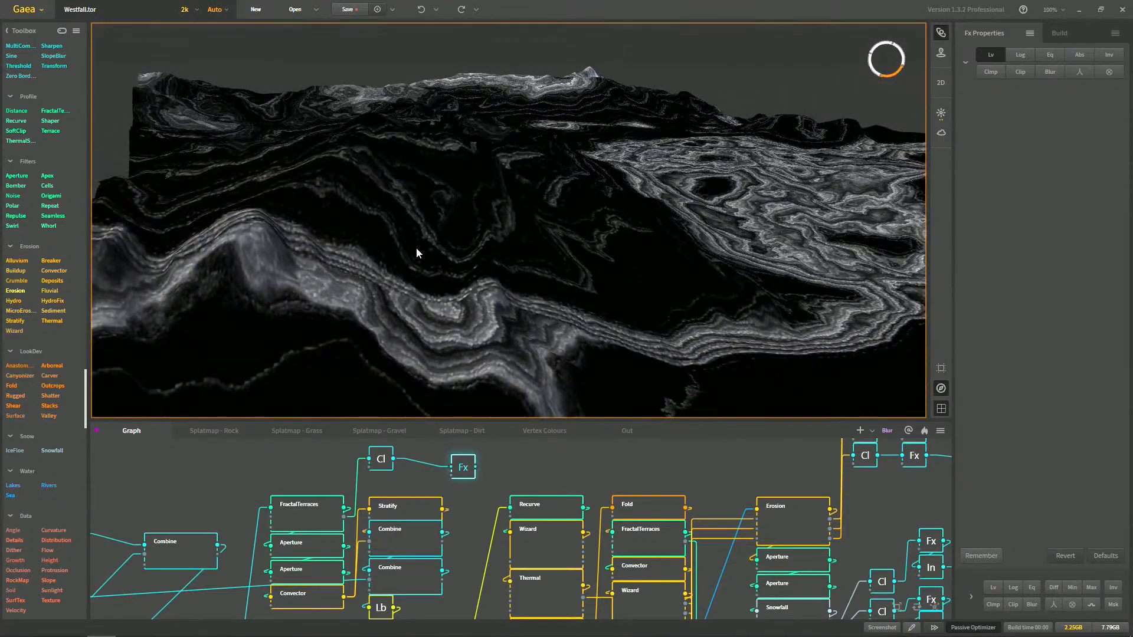
{"action": "left_click_drag", "start_coordinate": [373, 255], "coordinate": [445, 196]}
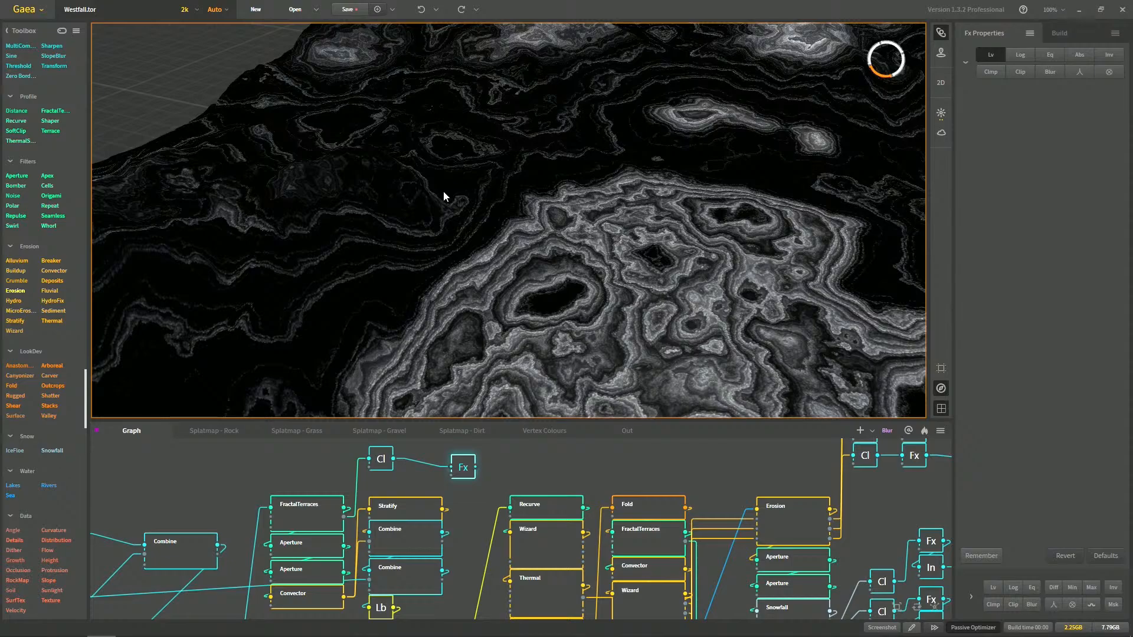
{"action": "left_click_drag", "start_coordinate": [505, 202], "coordinate": [420, 381]}
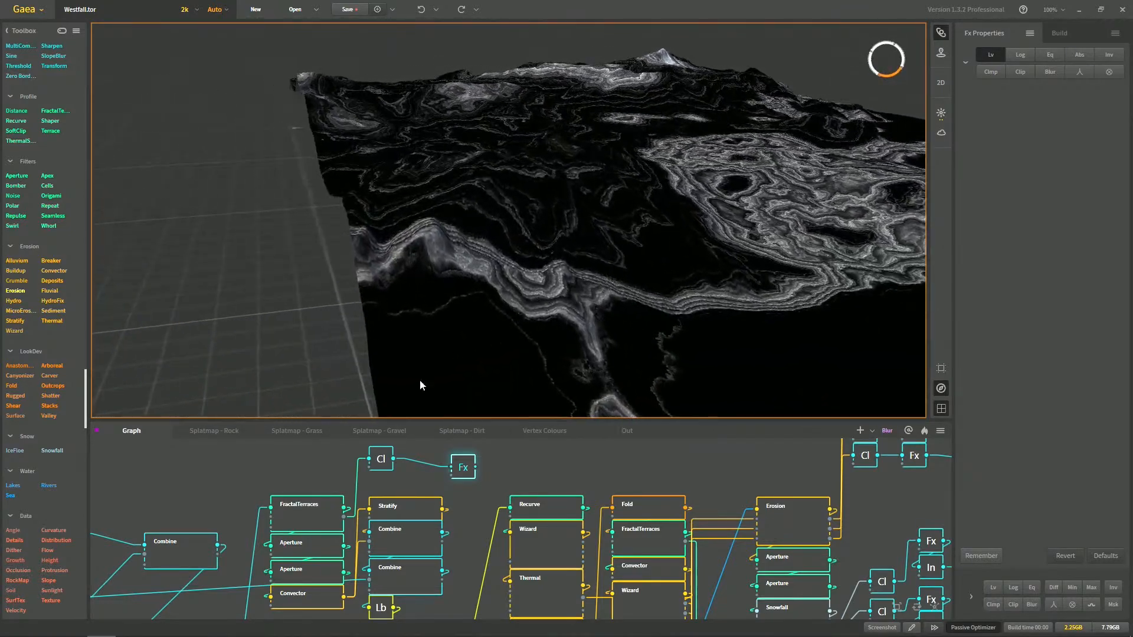
Compare the upstream FractalTerraces terrain with the final Blur terrain from several viewing angles
{"action": "left_click", "coordinate": [335, 521]}
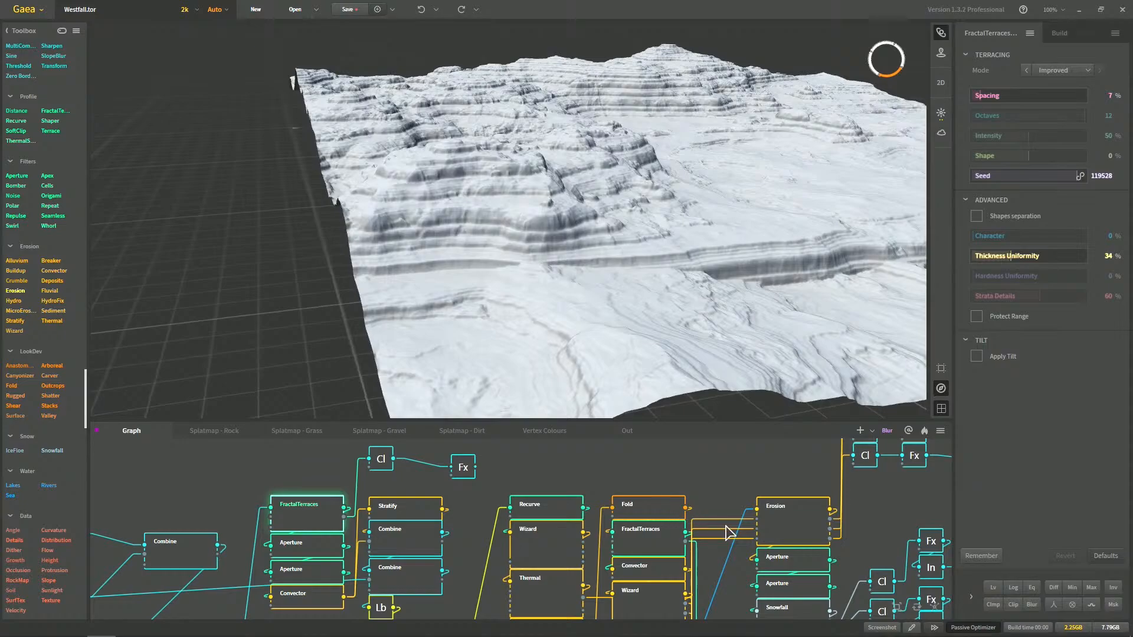
{"action": "scroll", "coordinate": [624, 472], "scroll_direction": "down", "scroll_amount": 2}
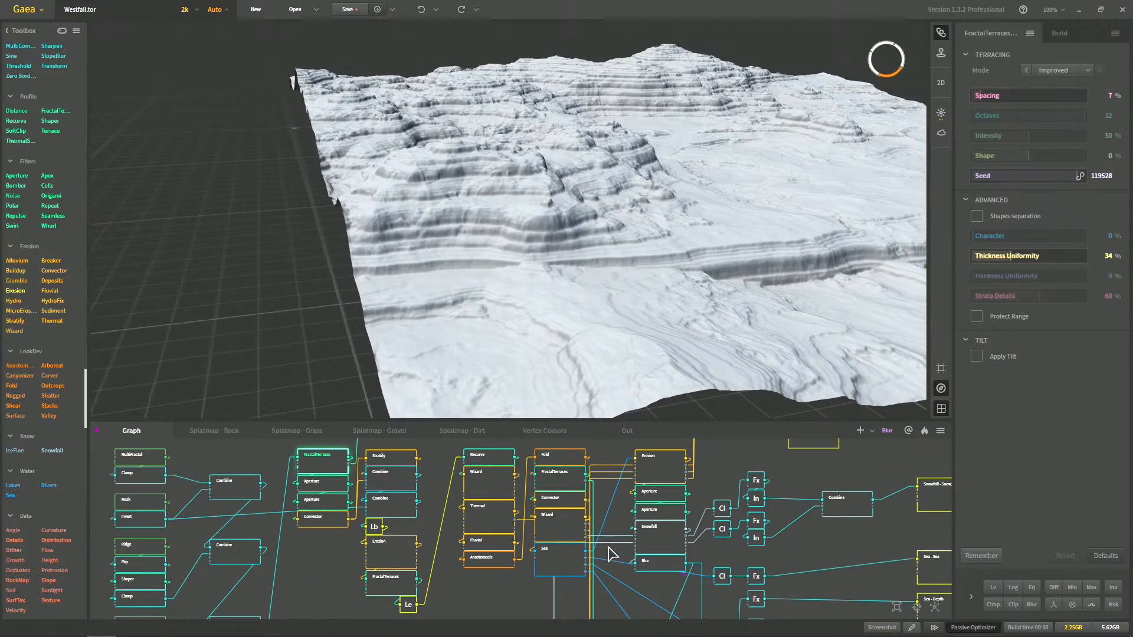
{"action": "scroll", "coordinate": [623, 293], "scroll_direction": "up", "scroll_amount": 6}
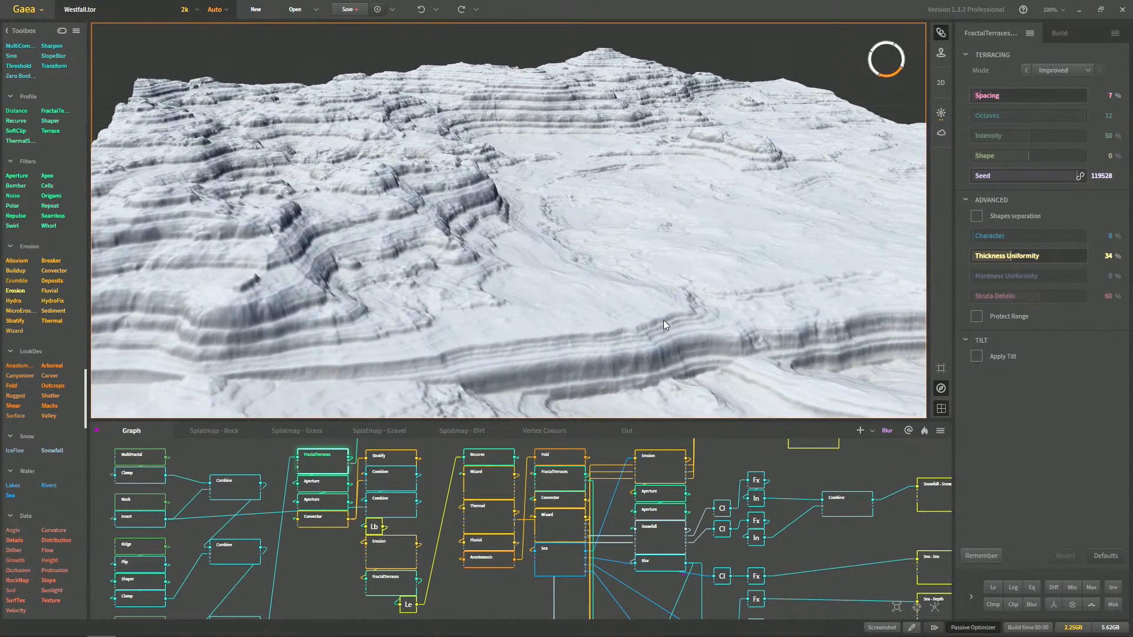
{"action": "left_click_drag", "start_coordinate": [627, 301], "coordinate": [452, 287]}
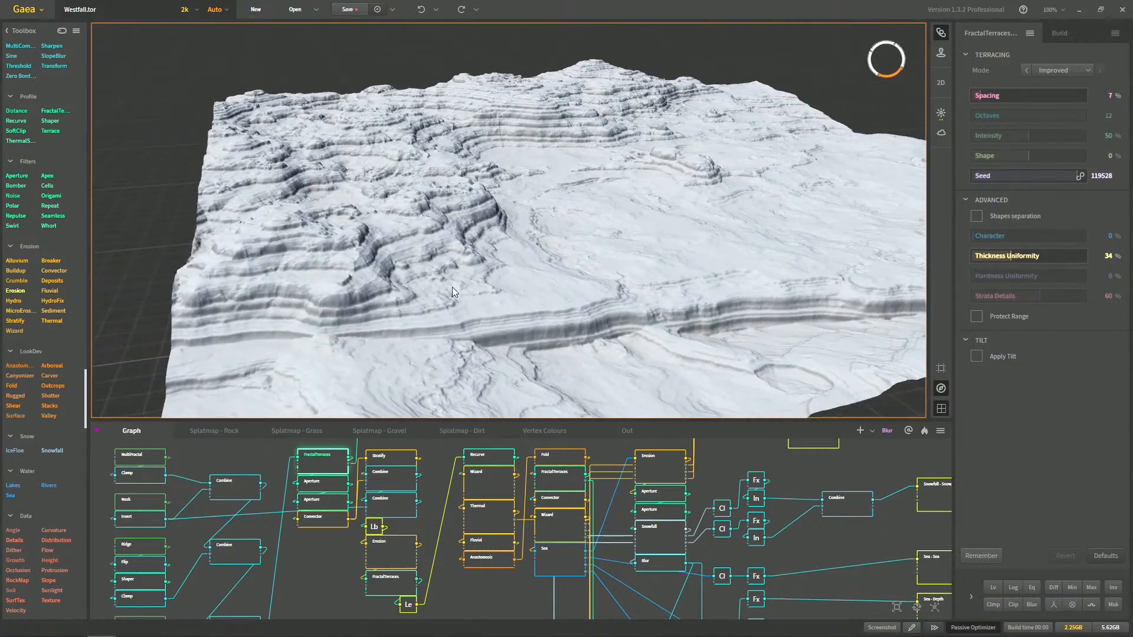
{"action": "left_click", "coordinate": [659, 566]}
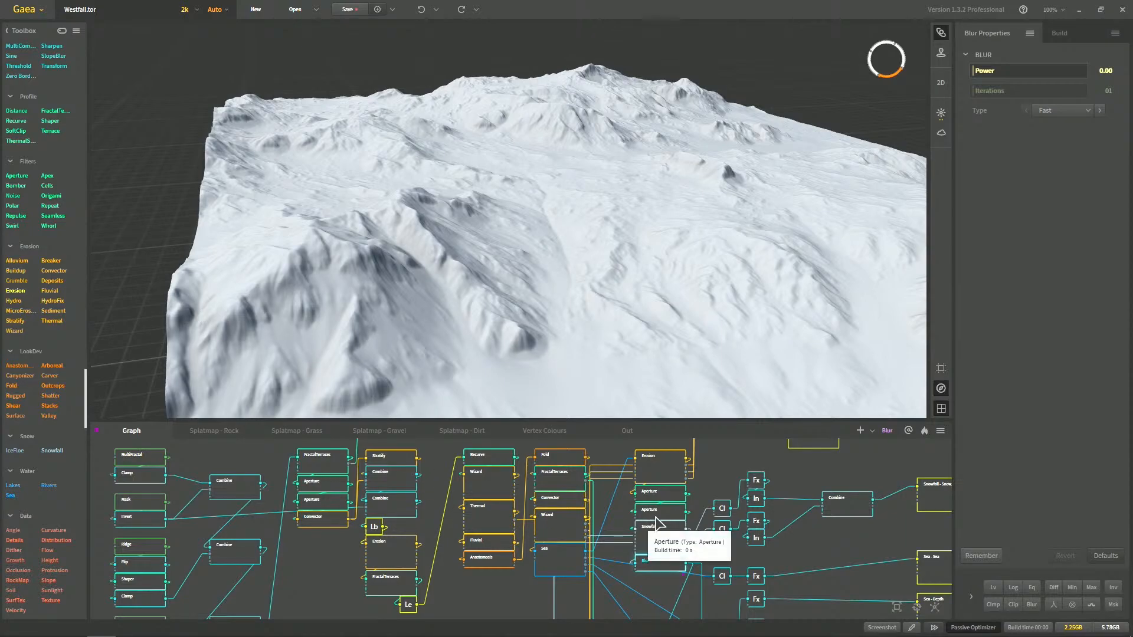
{"action": "left_click", "coordinate": [322, 468]}
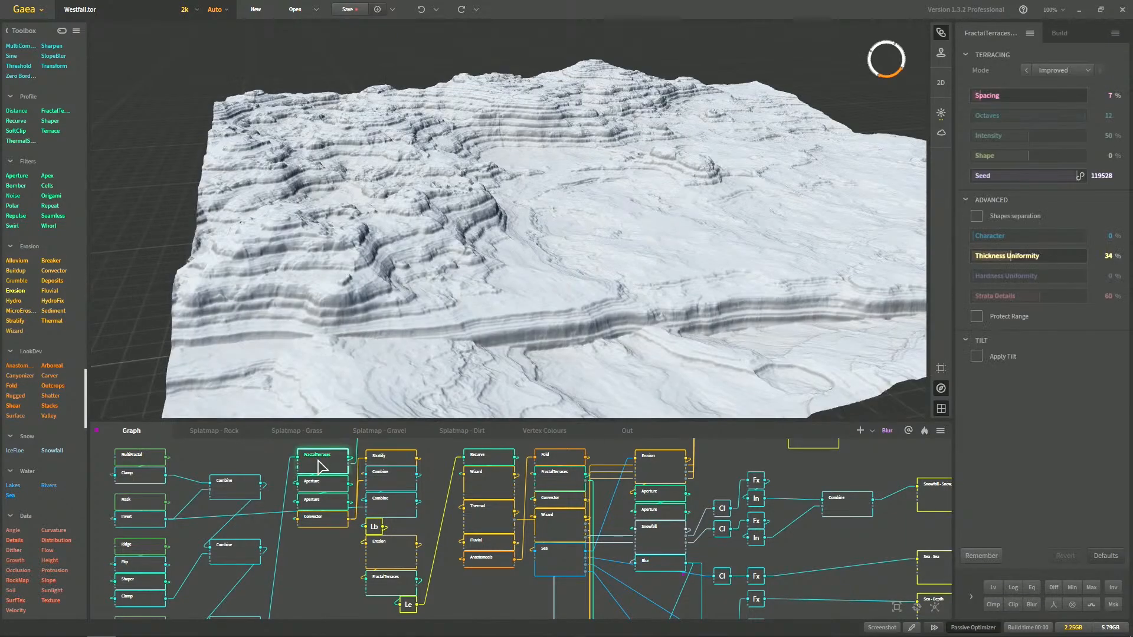
{"action": "left_click", "coordinate": [675, 565]}
{"action": "left_click_drag", "start_coordinate": [636, 295], "coordinate": [678, 294]}
{"action": "left_click", "coordinate": [340, 468]}
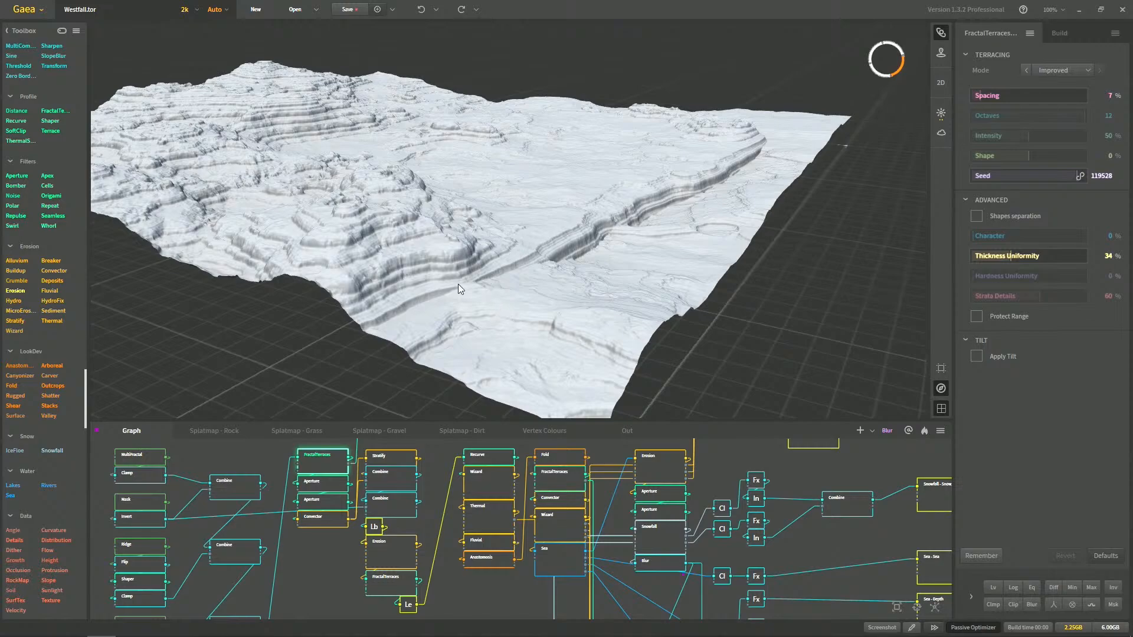
{"action": "left_click", "coordinate": [672, 566]}
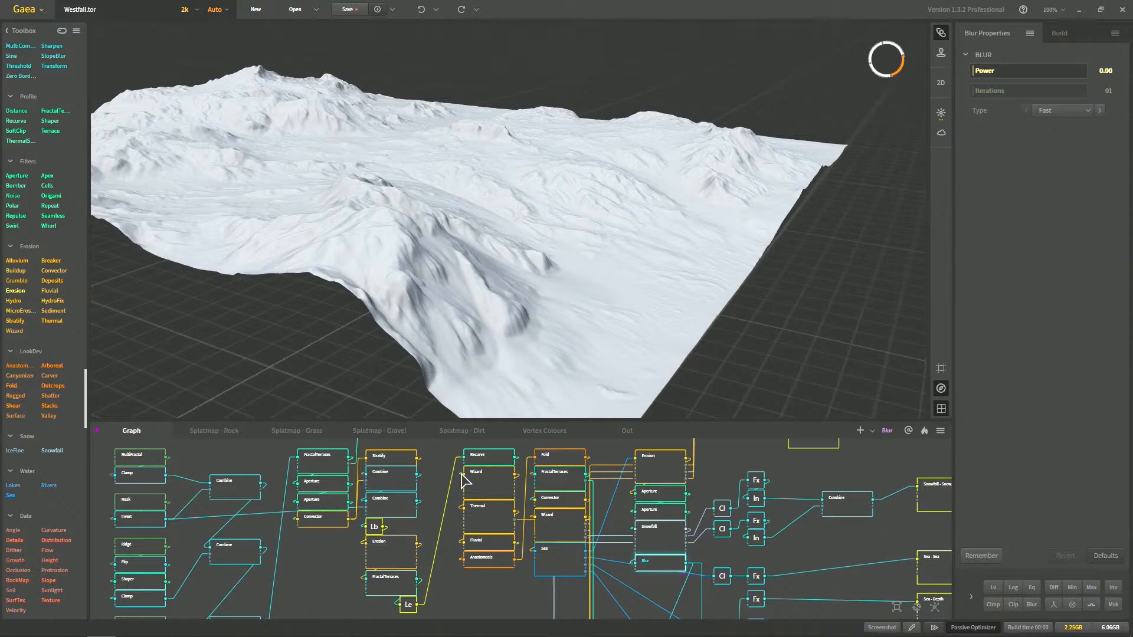
{"action": "left_click", "coordinate": [340, 469]}
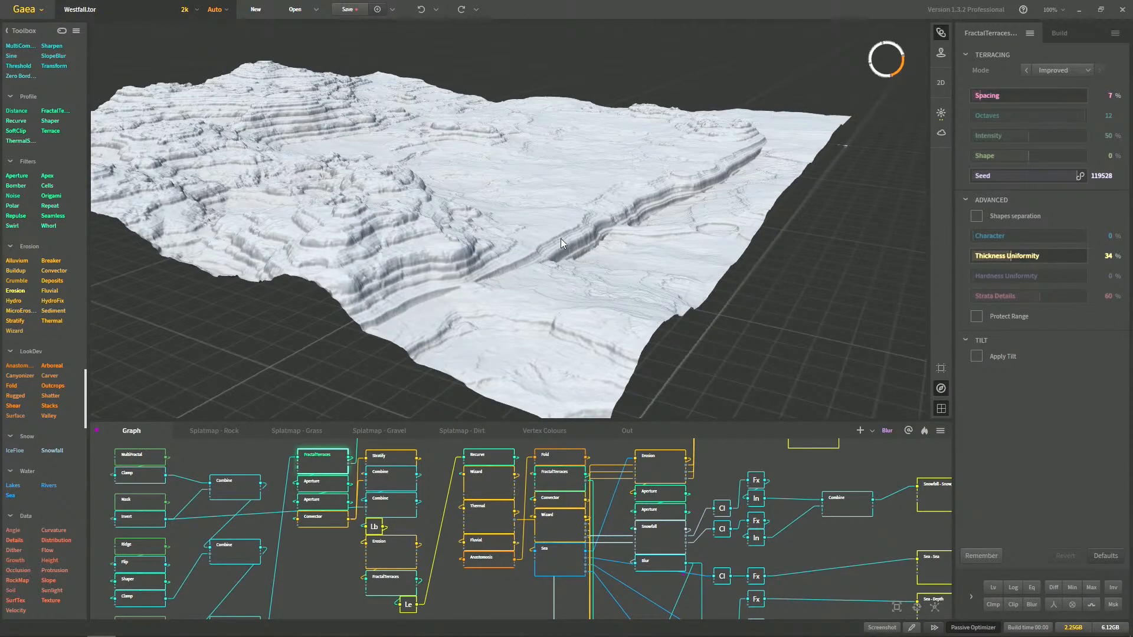
{"action": "left_click", "coordinate": [661, 562]}
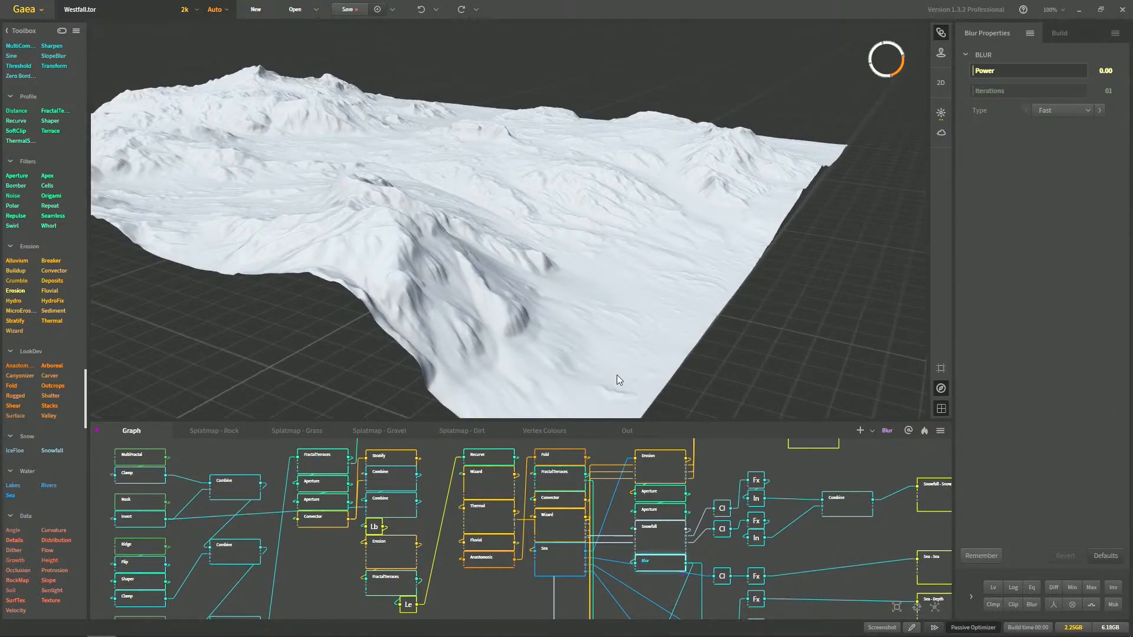
{"action": "left_click", "coordinate": [594, 362]}
{"action": "left_click_drag", "start_coordinate": [580, 355], "coordinate": [531, 338]}
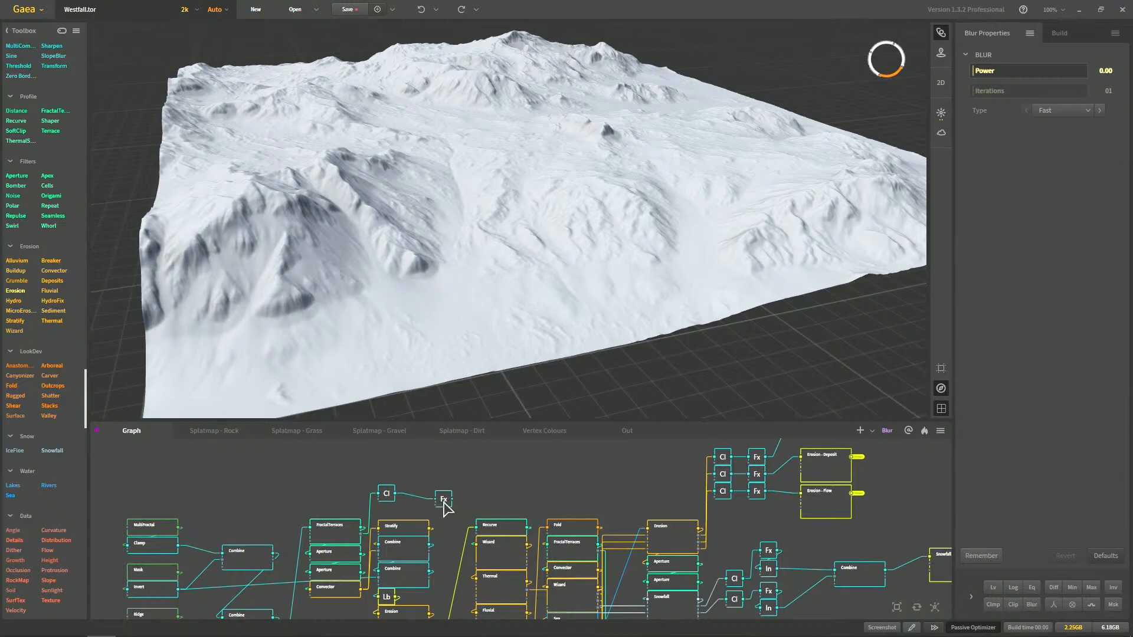
Compare the terrace Layers Fx mask with the shape of its source FractalTerraces node
{"action": "left_click", "coordinate": [444, 500]}
{"action": "mouse_move", "coordinate": [597, 271]}
{"action": "left_mouse_down"}
{"action": "mouse_move", "coordinate": [565, 266]}
{"action": "mouse_move", "coordinate": [508, 298]}
{"action": "mouse_move", "coordinate": [541, 291]}
{"action": "mouse_move", "coordinate": [558, 238]}
{"action": "mouse_move", "coordinate": [614, 269]}
{"action": "left_mouse_up"}
{"action": "left_click", "coordinate": [335, 533]}
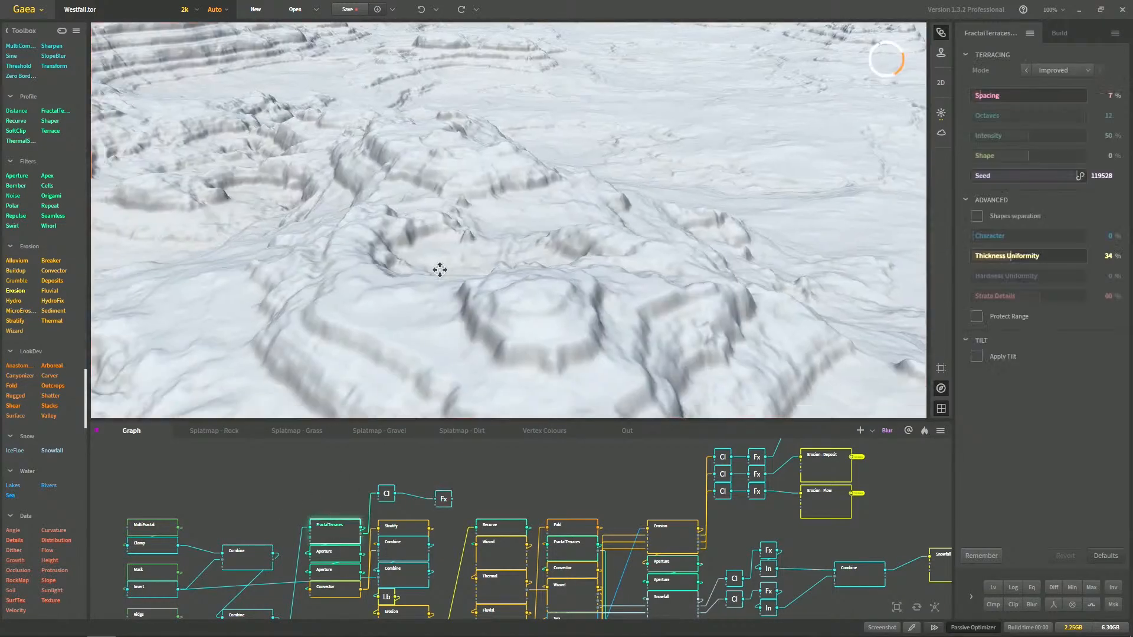
{"action": "left_click", "coordinate": [443, 499]}
{"action": "left_click_drag", "start_coordinate": [536, 319], "coordinate": [491, 310]}
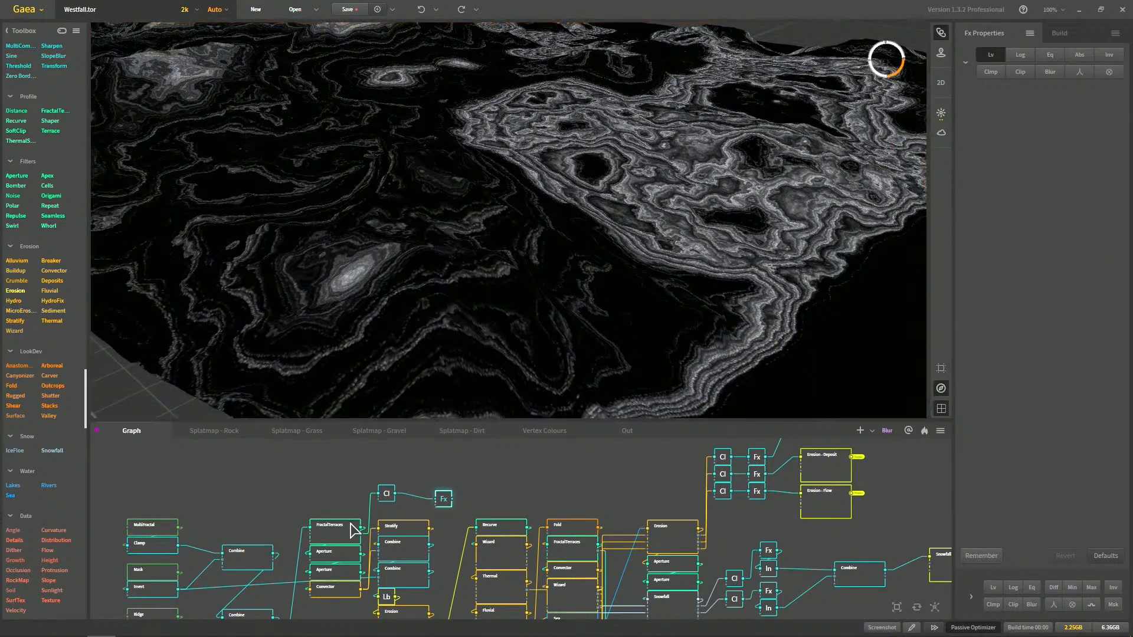
Pin the source FractalTerraces node as underlay and inspect the terrace Layers Fx mask on it
{"action": "left_click", "coordinate": [356, 522]}
{"action": "right_click", "coordinate": [343, 528]}
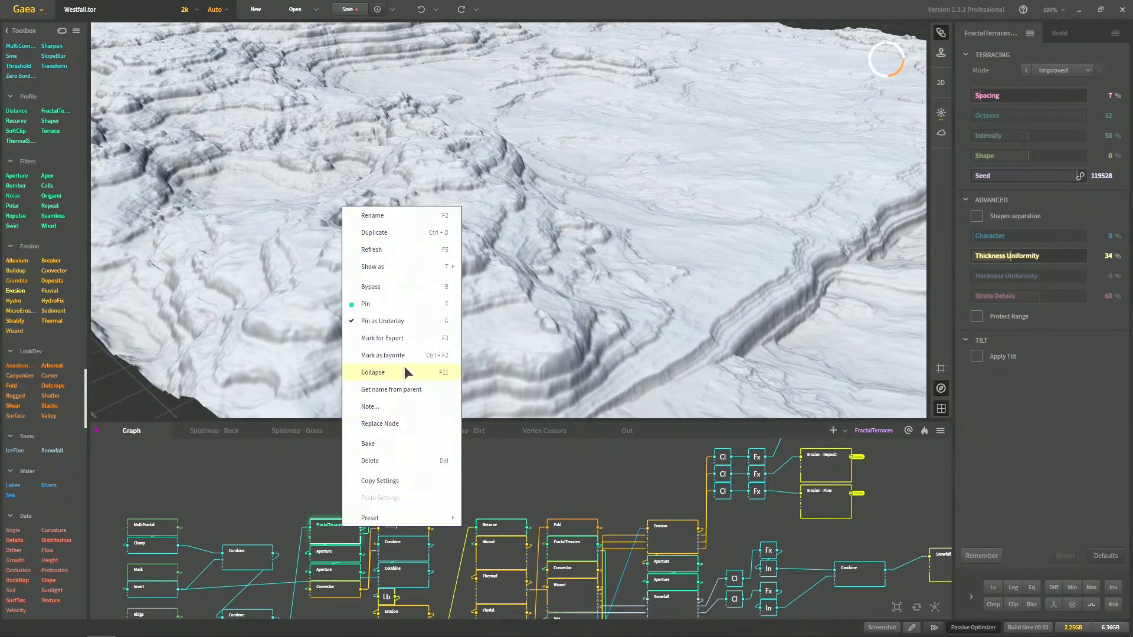
{"action": "left_click", "coordinate": [538, 471]}
{"action": "left_click", "coordinate": [447, 503]}
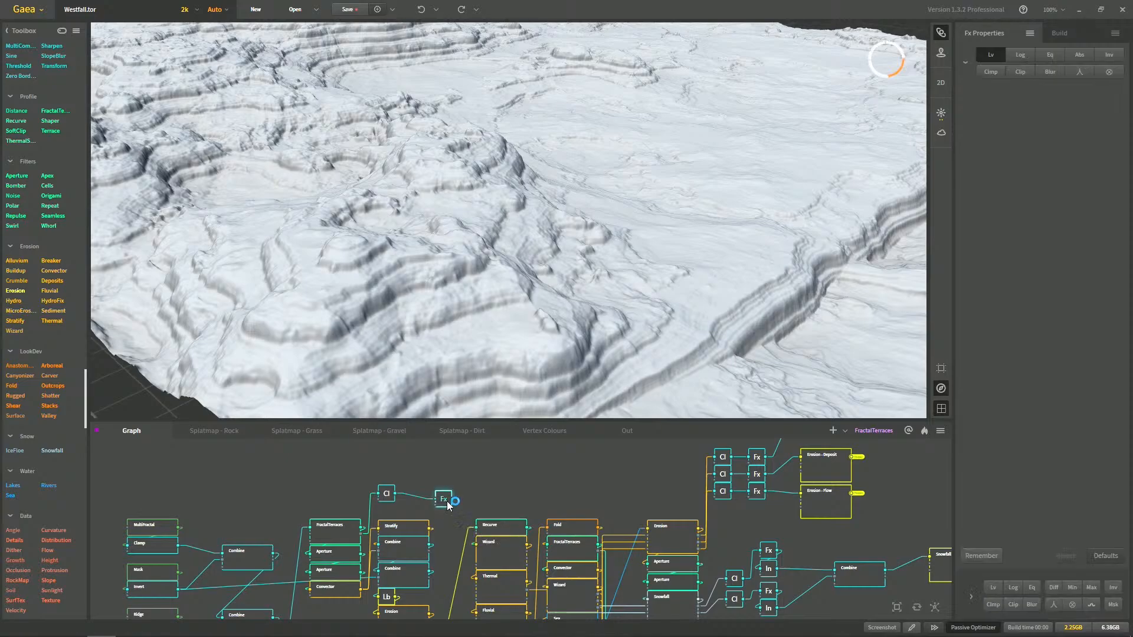
{"action": "left_click_drag", "start_coordinate": [612, 286], "coordinate": [528, 288]}
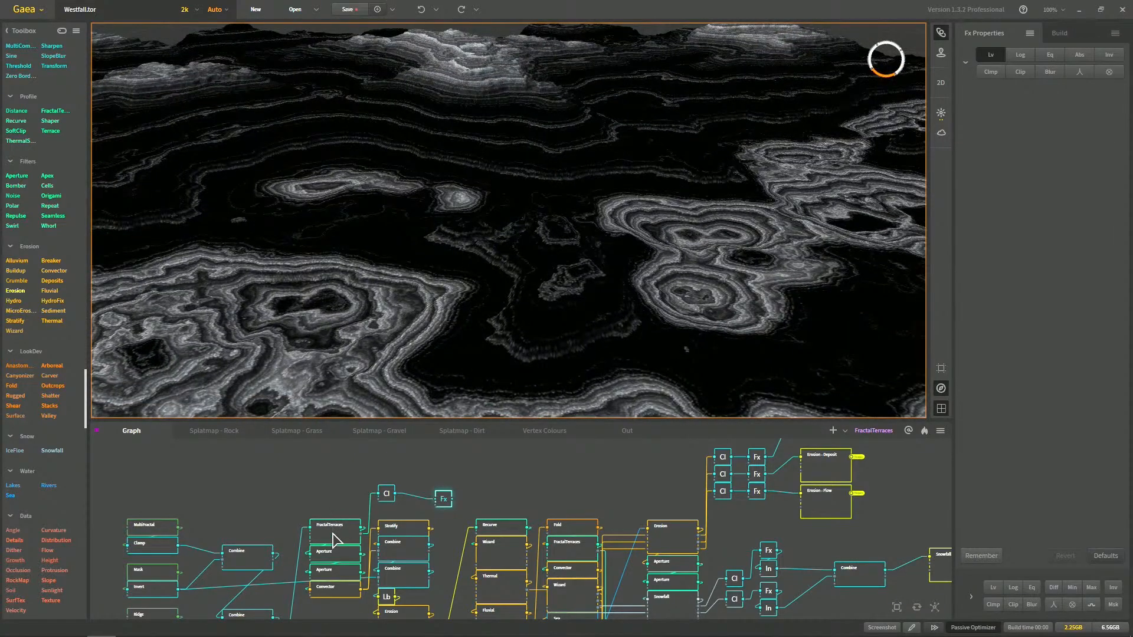
{"action": "left_click", "coordinate": [332, 533]}
{"action": "left_click", "coordinate": [445, 500]}
{"action": "left_click_drag", "start_coordinate": [494, 243], "coordinate": [524, 205]}
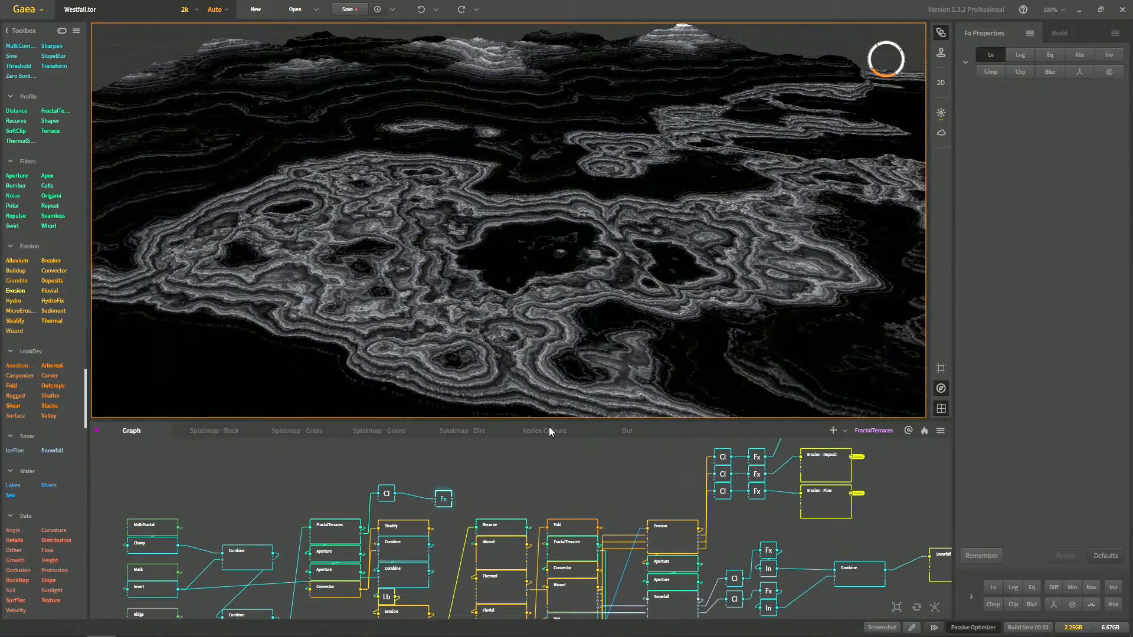
Pin the Fold node as underlay and inspect the terrace Layers Fx mask over it from different angles
{"action": "middle_click_drag", "start_coordinate": [567, 532], "coordinate": [540, 491]}
{"action": "left_click", "coordinate": [538, 485]}
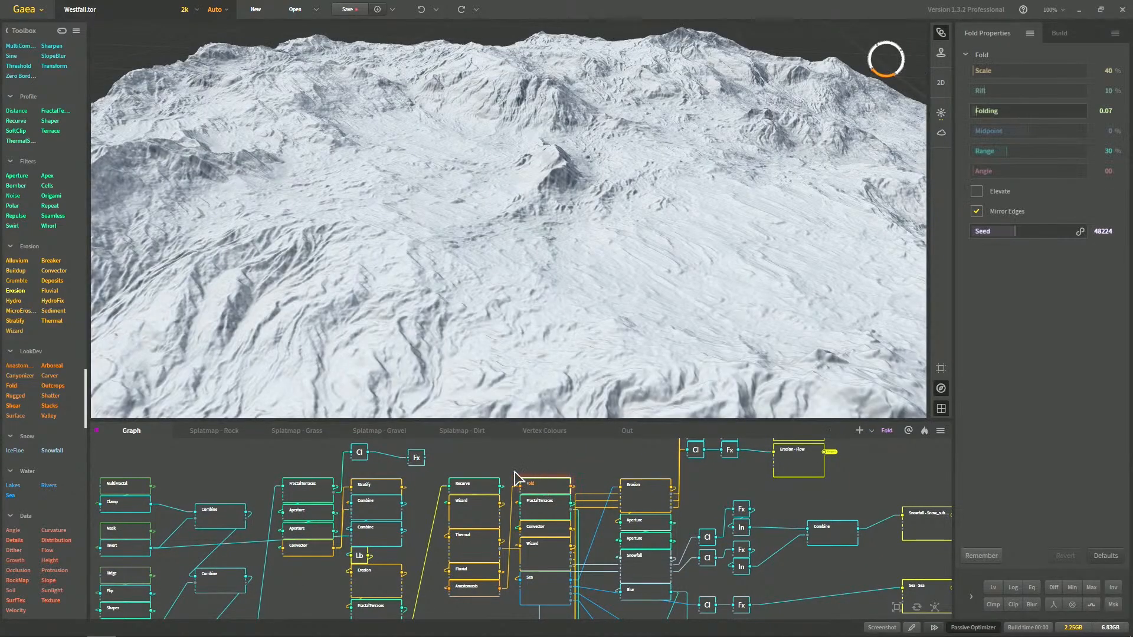
{"action": "left_click", "coordinate": [481, 484]}
{"action": "left_click", "coordinate": [543, 485]}
{"action": "right_click", "coordinate": [544, 490]}
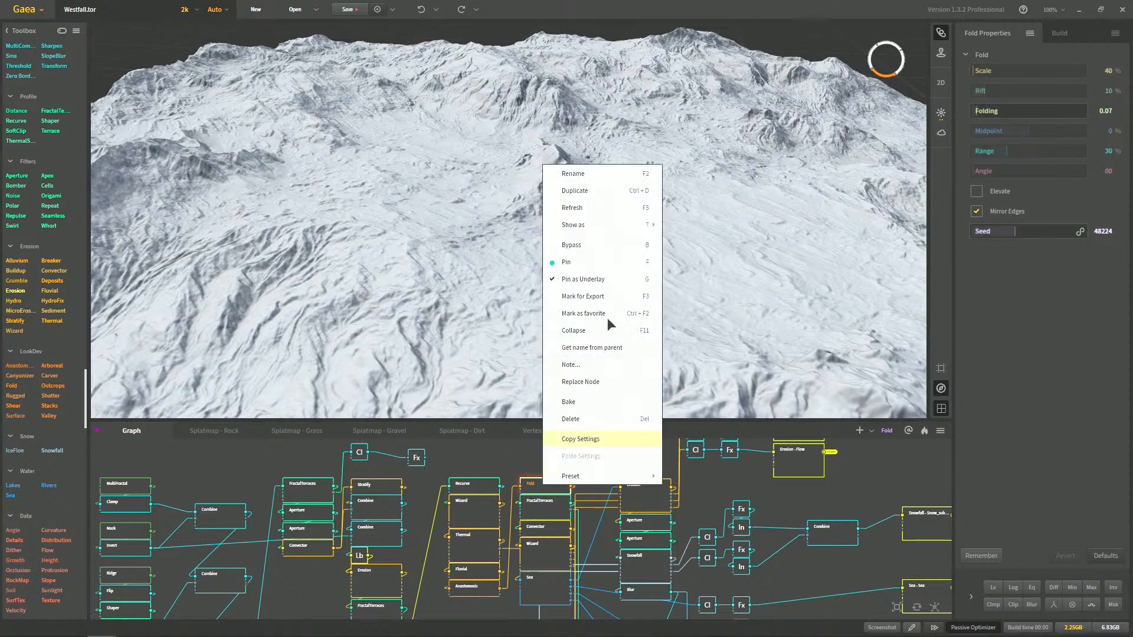
{"action": "left_click", "coordinate": [418, 460]}
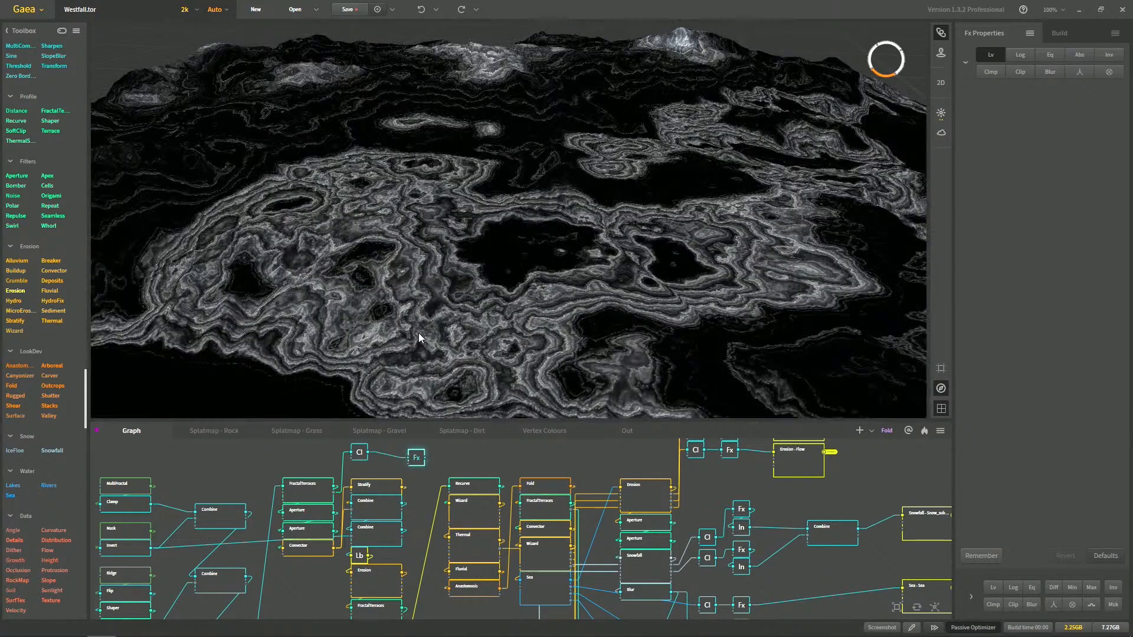
{"action": "left_click_drag", "start_coordinate": [418, 333], "coordinate": [472, 315]}
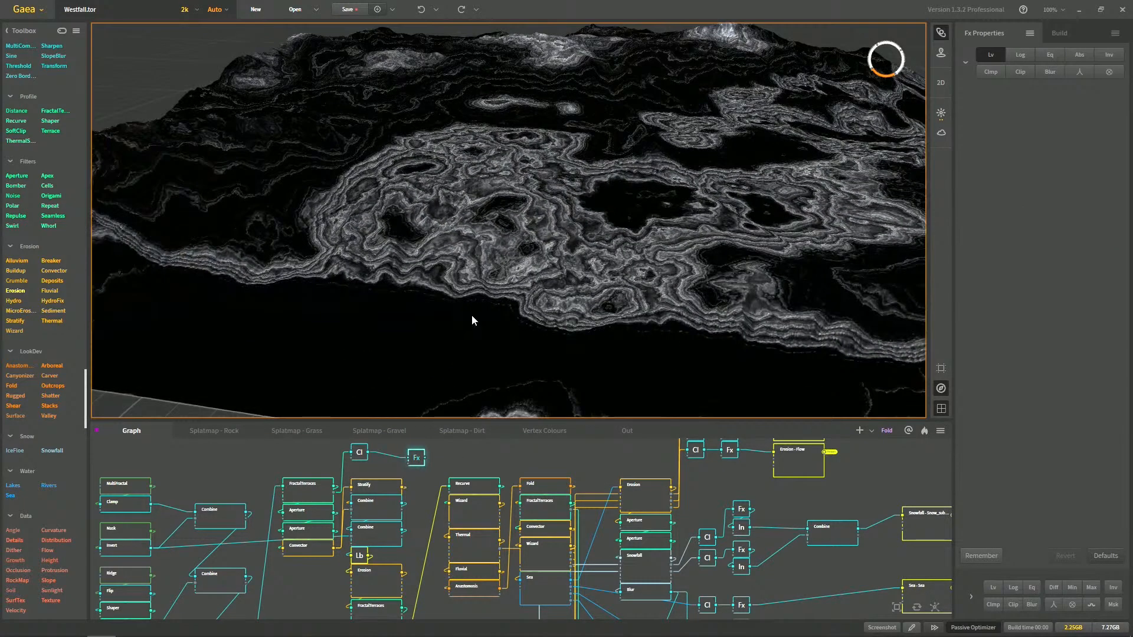
{"action": "left_click_drag", "start_coordinate": [462, 314], "coordinate": [520, 316]}
Compare the source FractalTerraces shape with the terrain at the Fold node
{"action": "left_click", "coordinate": [313, 495]}
{"action": "left_click", "coordinate": [534, 491]}
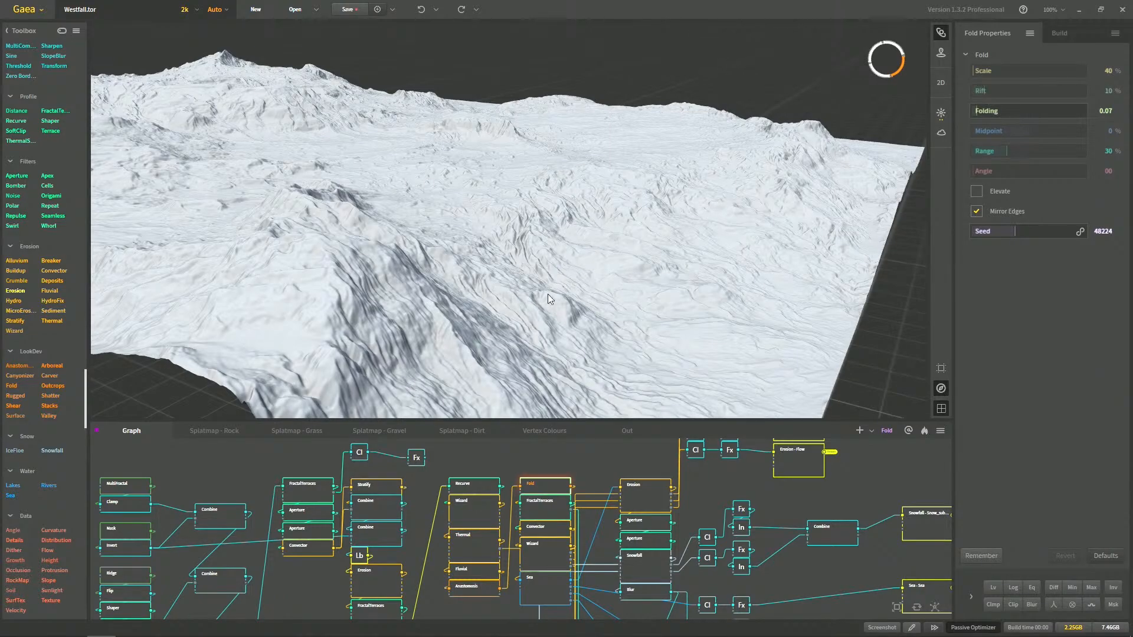
{"action": "left_click", "coordinate": [316, 491]}
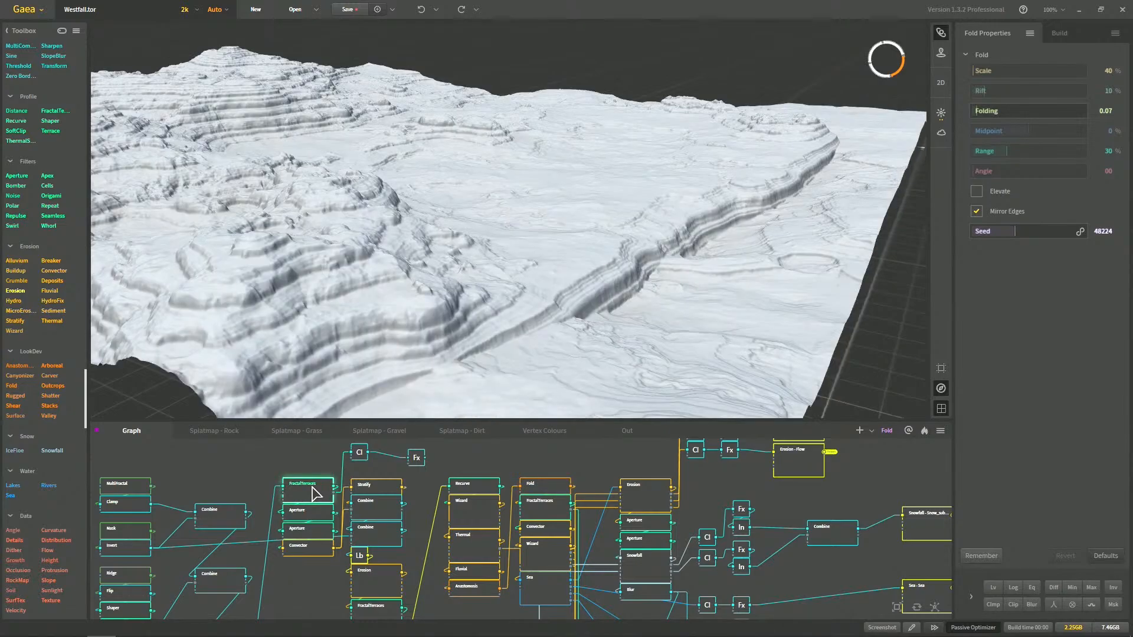
{"action": "left_click", "coordinate": [540, 485]}
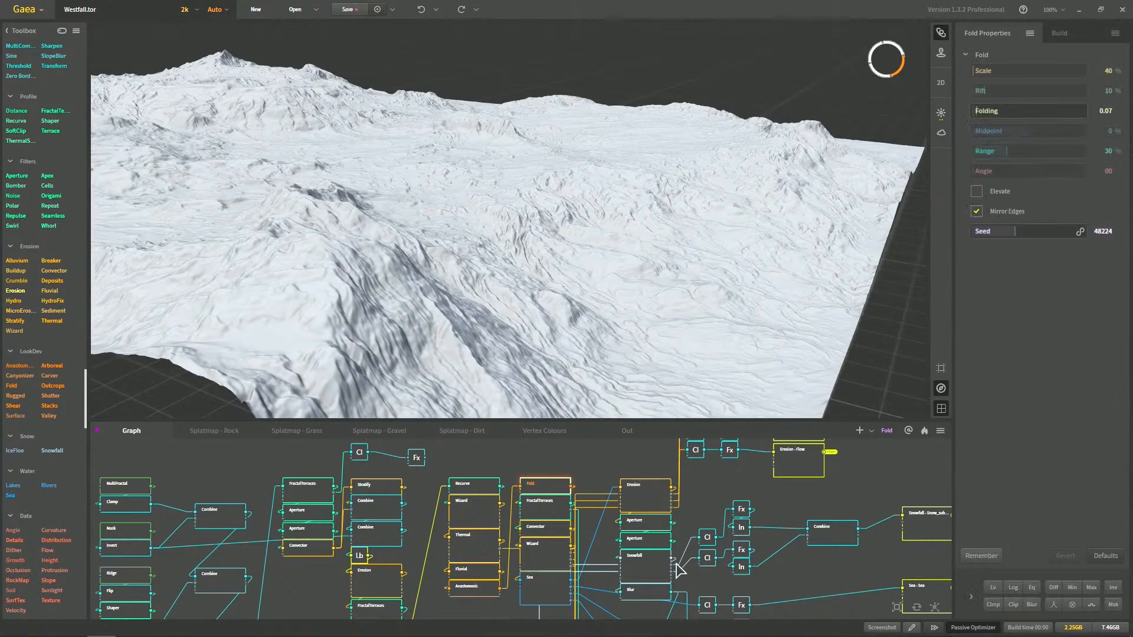
Pin the final Blur node as underlay and examine the terrace Layers Fx mask on it up close
{"action": "left_click", "coordinate": [625, 575]}
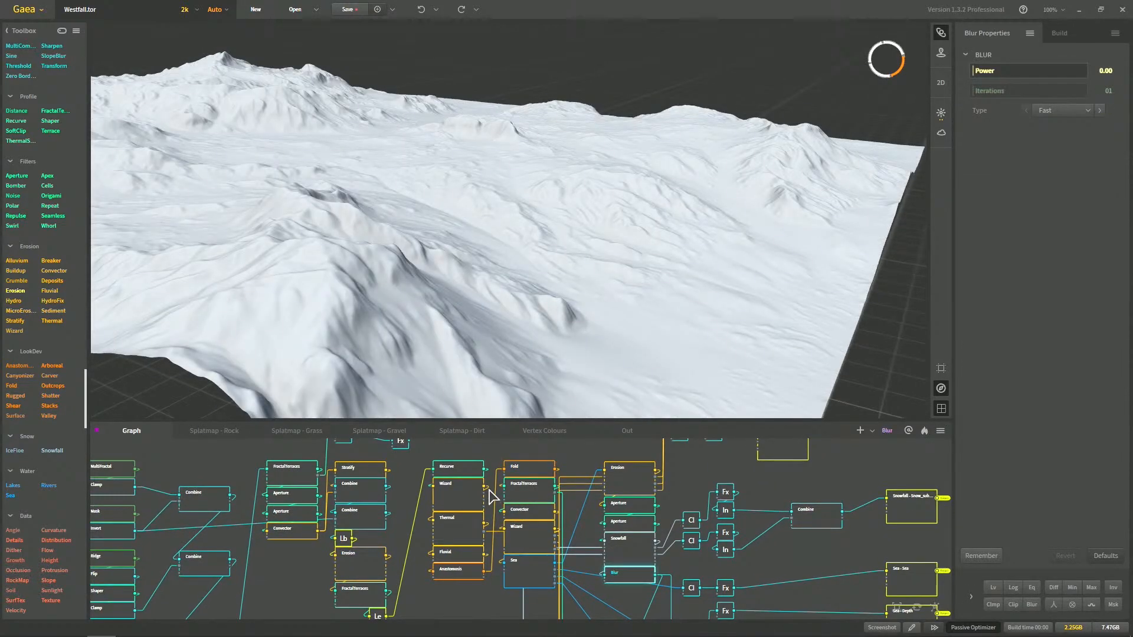
{"action": "left_click", "coordinate": [401, 442]}
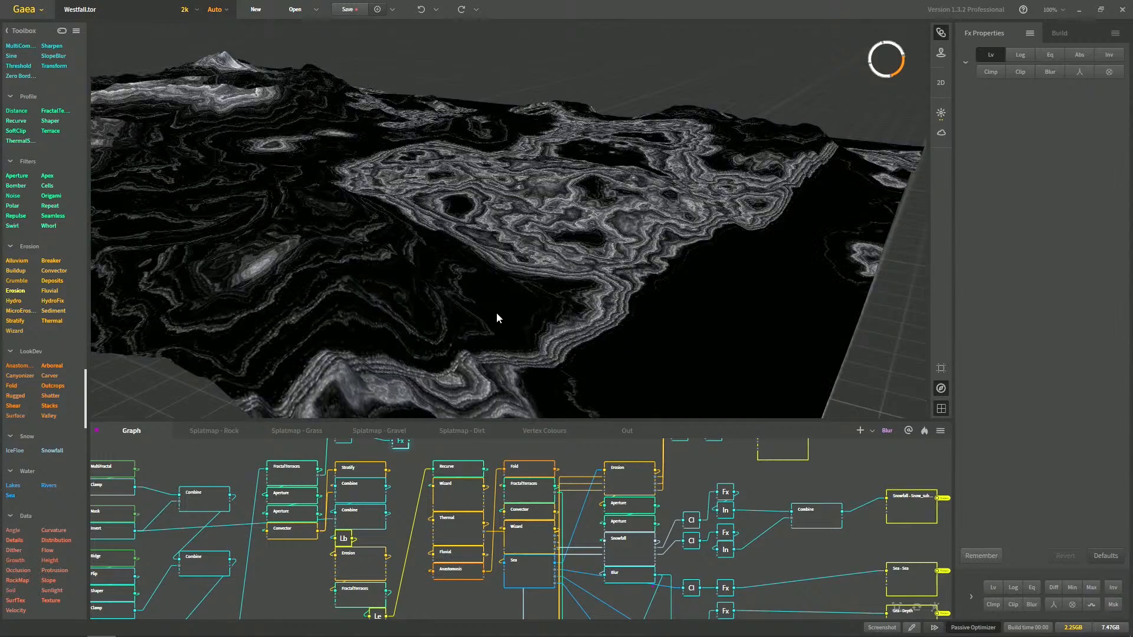
{"action": "left_click_drag", "start_coordinate": [526, 313], "coordinate": [482, 298]}
{"action": "middle_click_drag", "start_coordinate": [497, 513], "coordinate": [582, 583]}
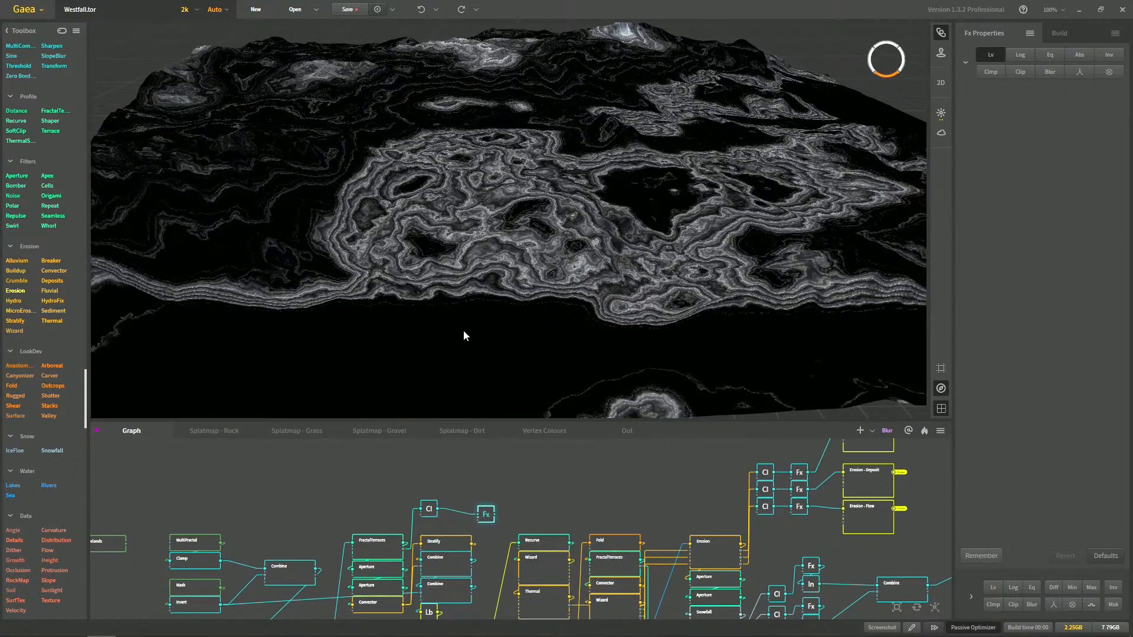
{"action": "left_click_drag", "start_coordinate": [555, 314], "coordinate": [544, 283]}
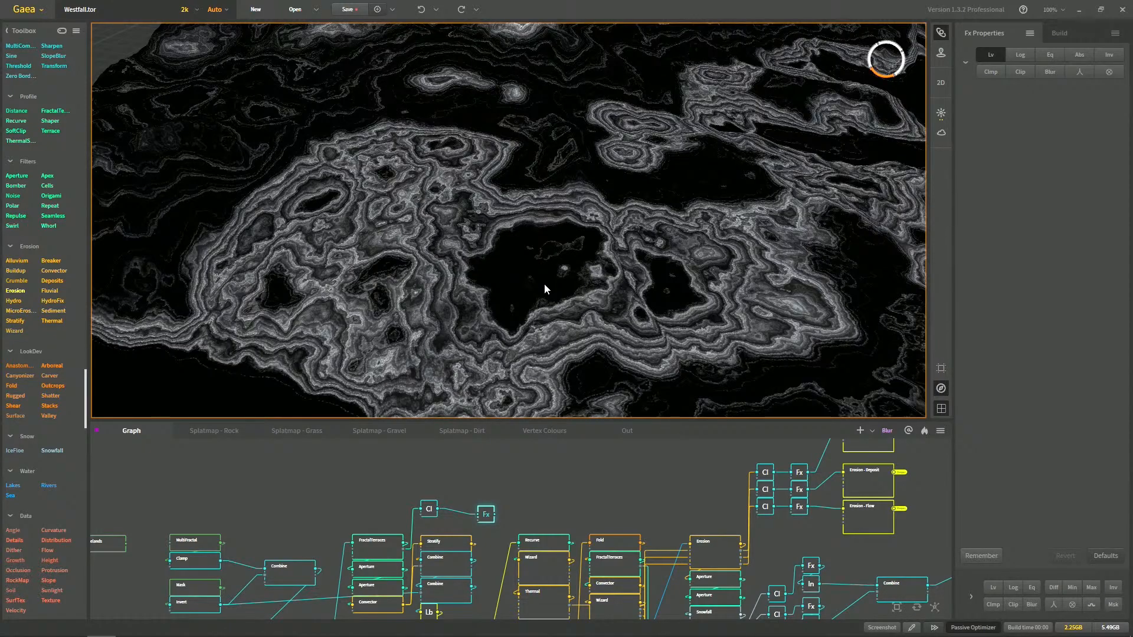
{"action": "left_click_drag", "start_coordinate": [544, 283], "coordinate": [479, 314]}
{"action": "scroll", "coordinate": [426, 327], "scroll_direction": "up", "scroll_amount": 5}
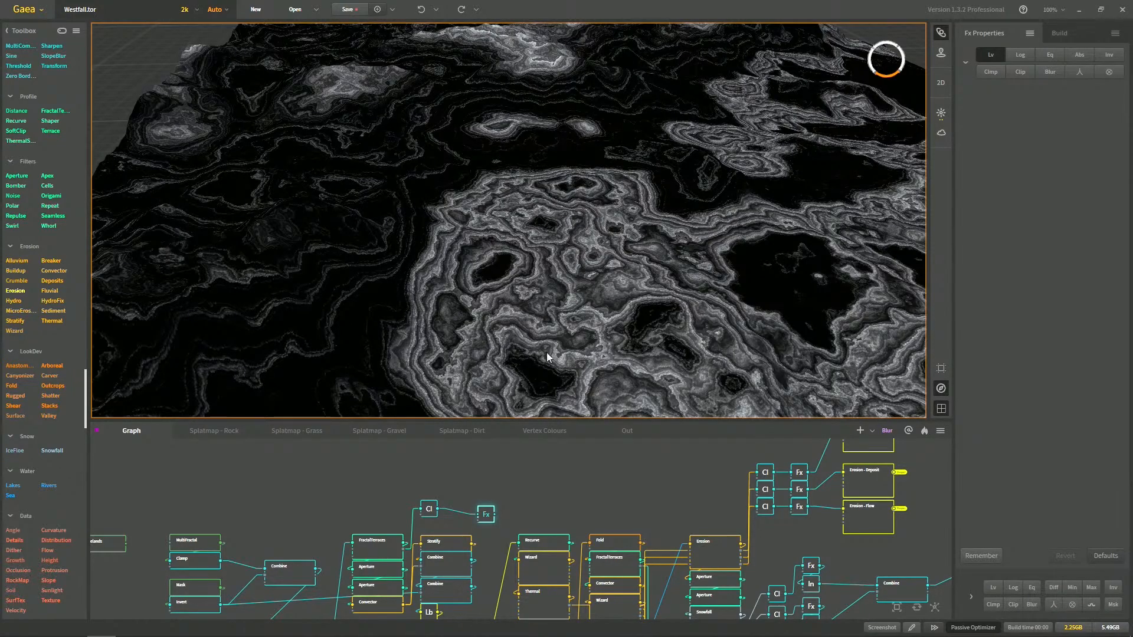
{"action": "middle_click_drag", "start_coordinate": [519, 330], "coordinate": [524, 296]}
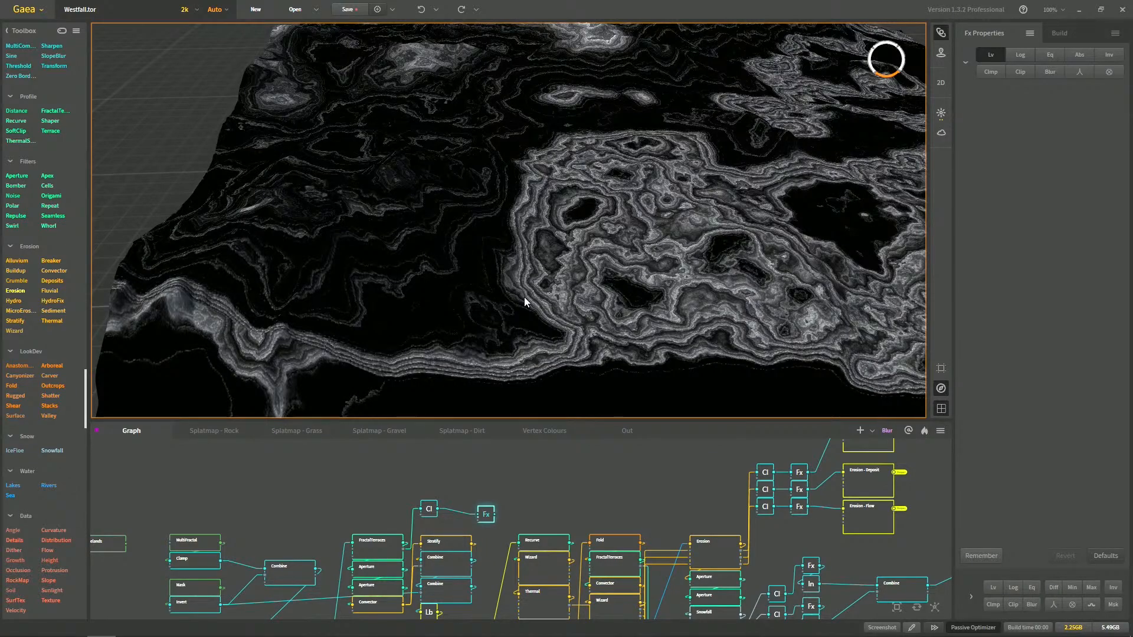
Connect a second Fx node to the terrace Layers Clamp and align it directly below the first Fx
{"action": "mouse_move", "coordinate": [491, 520]}
{"action": "left_mouse_down"}
{"action": "mouse_move", "coordinate": [468, 498]}
{"action": "mouse_move", "coordinate": [478, 524]}
{"action": "mouse_move", "coordinate": [472, 517]}
{"action": "left_mouse_up"}
{"action": "type", "text": "fx"}
{"action": "key", "text": "Return"}
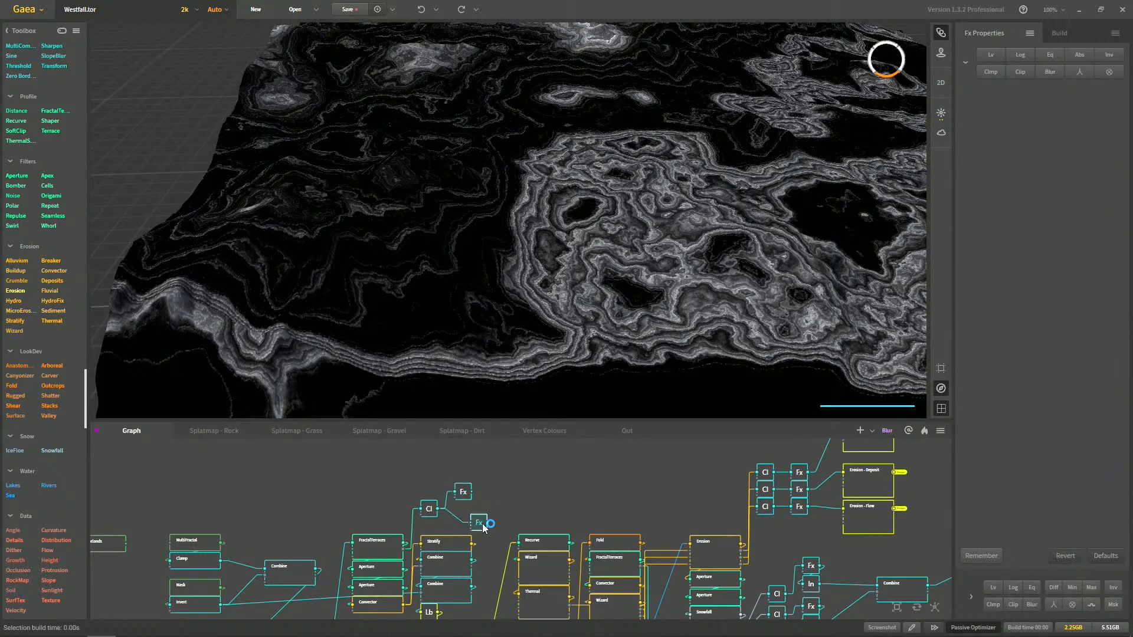
{"action": "left_click_drag", "start_coordinate": [480, 525], "coordinate": [464, 518]}
Try Eq on the lower terrace Fx node against the upper mask, and switch it to Lv and Log
{"action": "left_click", "coordinate": [1047, 57]}
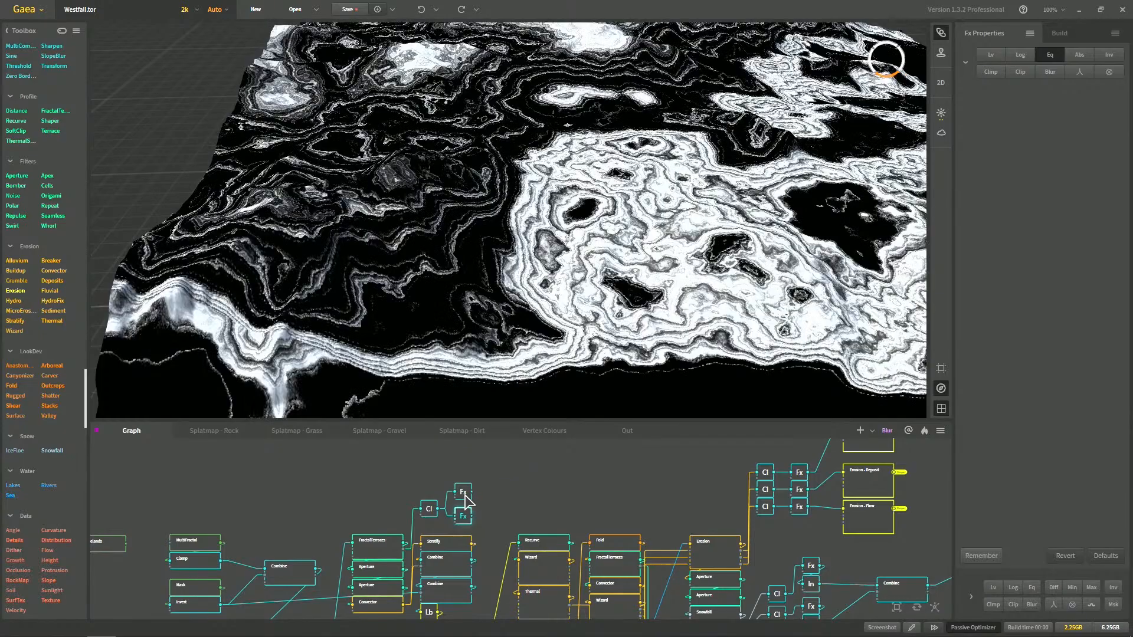
{"action": "scroll", "coordinate": [557, 249], "scroll_direction": "up", "scroll_amount": 6}
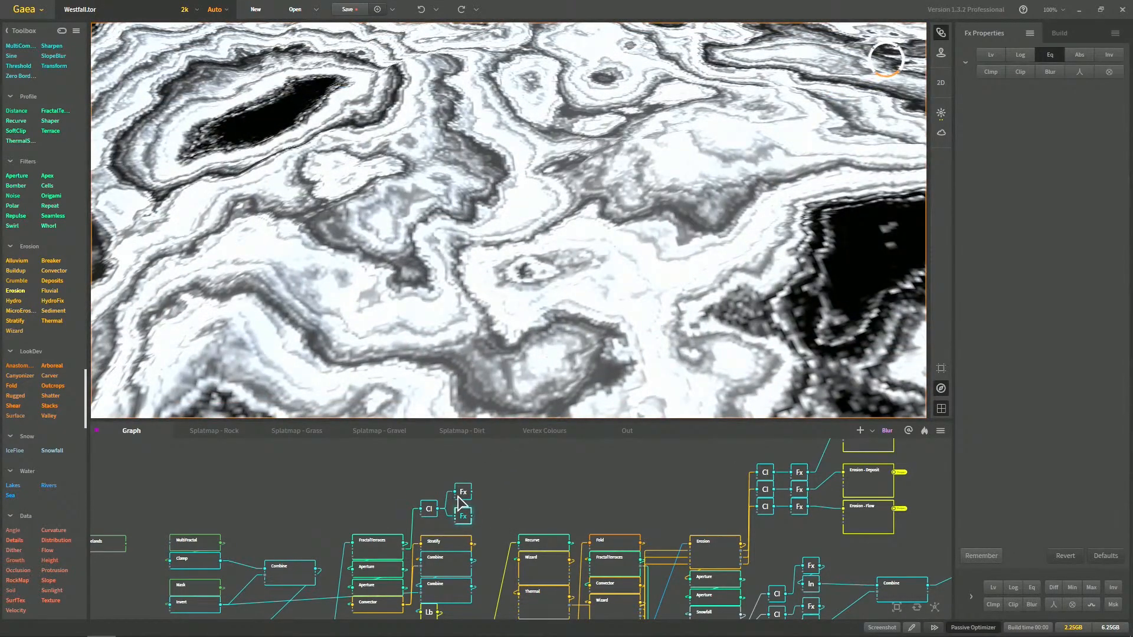
{"action": "left_click", "coordinate": [466, 492]}
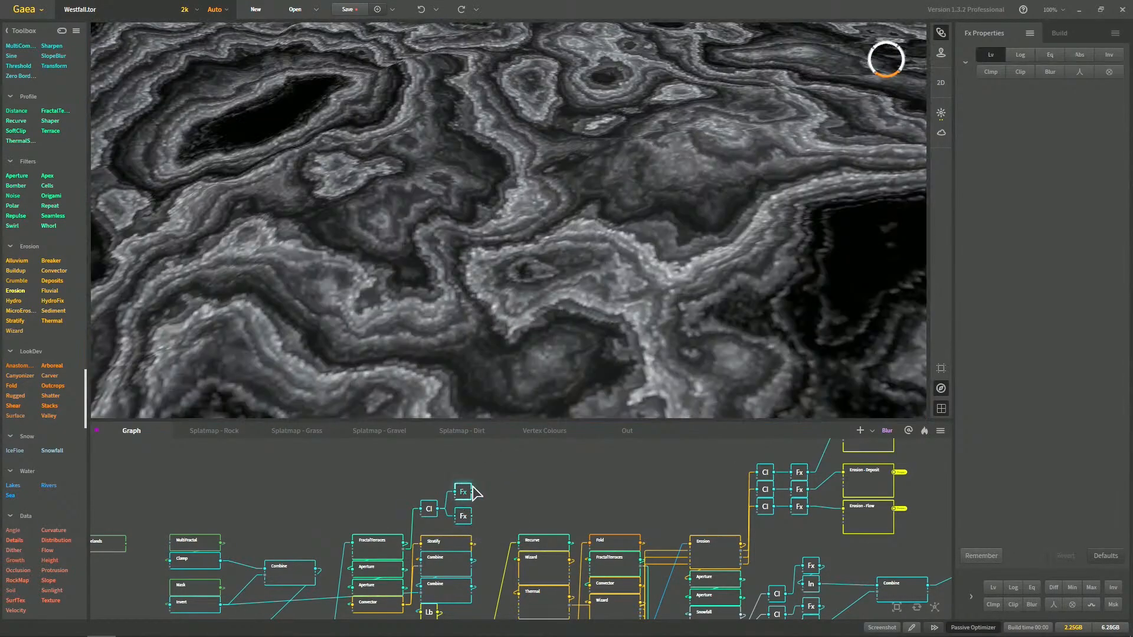
{"action": "left_click", "coordinate": [463, 516]}
{"action": "left_click", "coordinate": [1031, 56]}
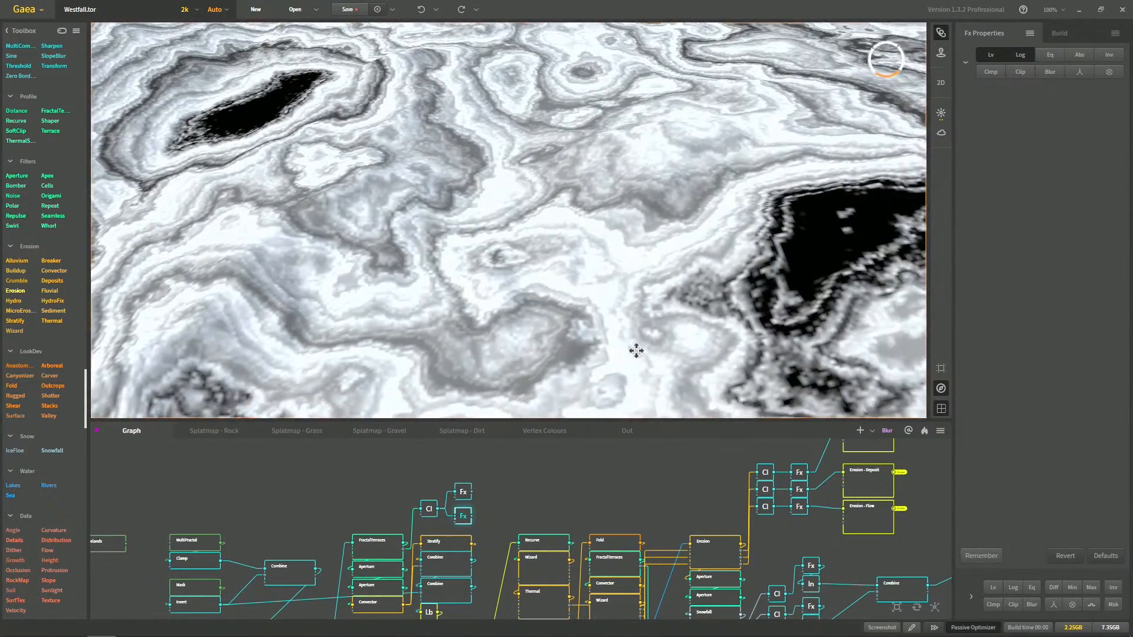
Examine the lower terrace Fx mask from near and far, and compare it with the upper Fx mask
{"action": "left_click_drag", "start_coordinate": [634, 351], "coordinate": [589, 325]}
{"action": "middle_click_drag", "start_coordinate": [589, 325], "coordinate": [547, 310]}
{"action": "scroll", "coordinate": [590, 304], "scroll_direction": "up", "scroll_amount": 5}
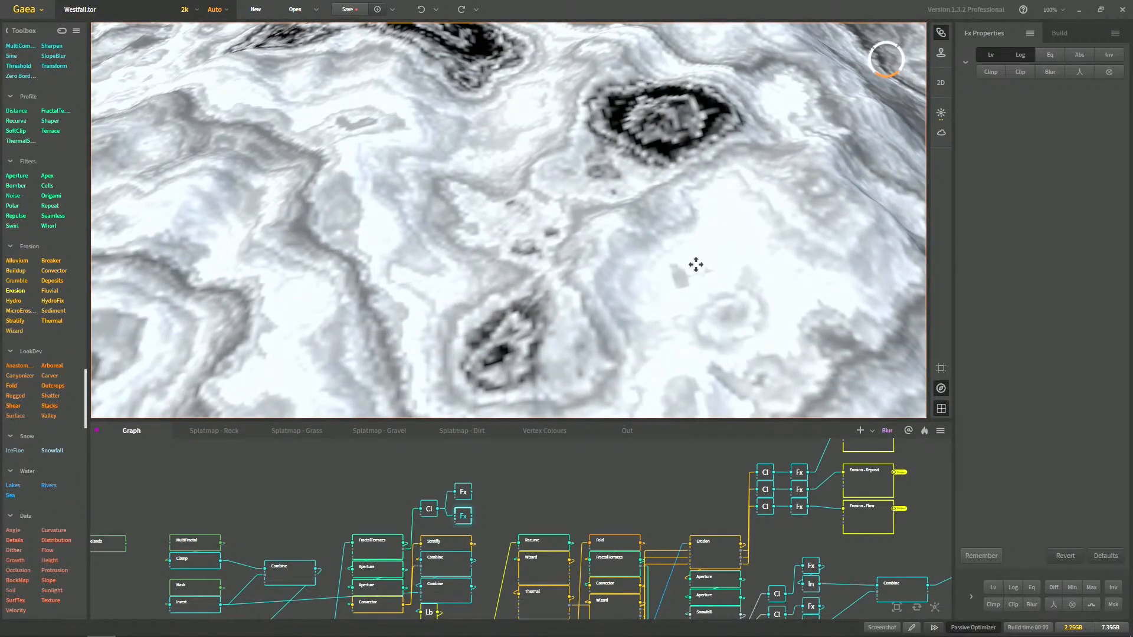
{"action": "middle_click_drag", "start_coordinate": [695, 265], "coordinate": [688, 276]}
{"action": "middle_click_drag", "start_coordinate": [558, 337], "coordinate": [615, 351]}
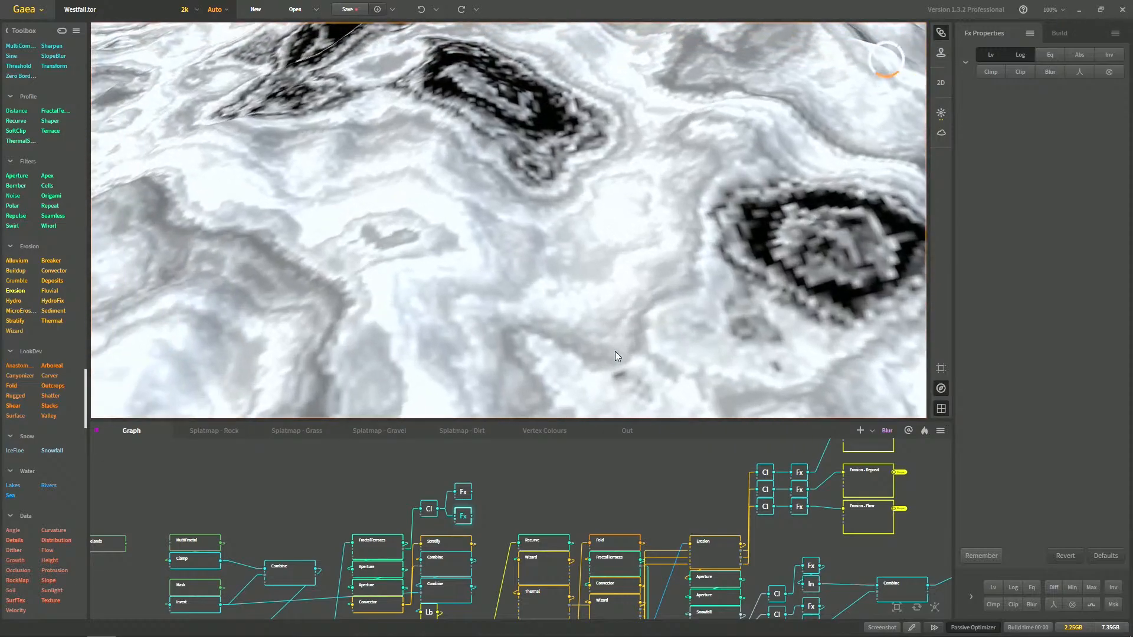
{"action": "scroll", "coordinate": [615, 351], "scroll_direction": "down", "scroll_amount": 6}
{"action": "middle_click_drag", "start_coordinate": [617, 275], "coordinate": [598, 316]}
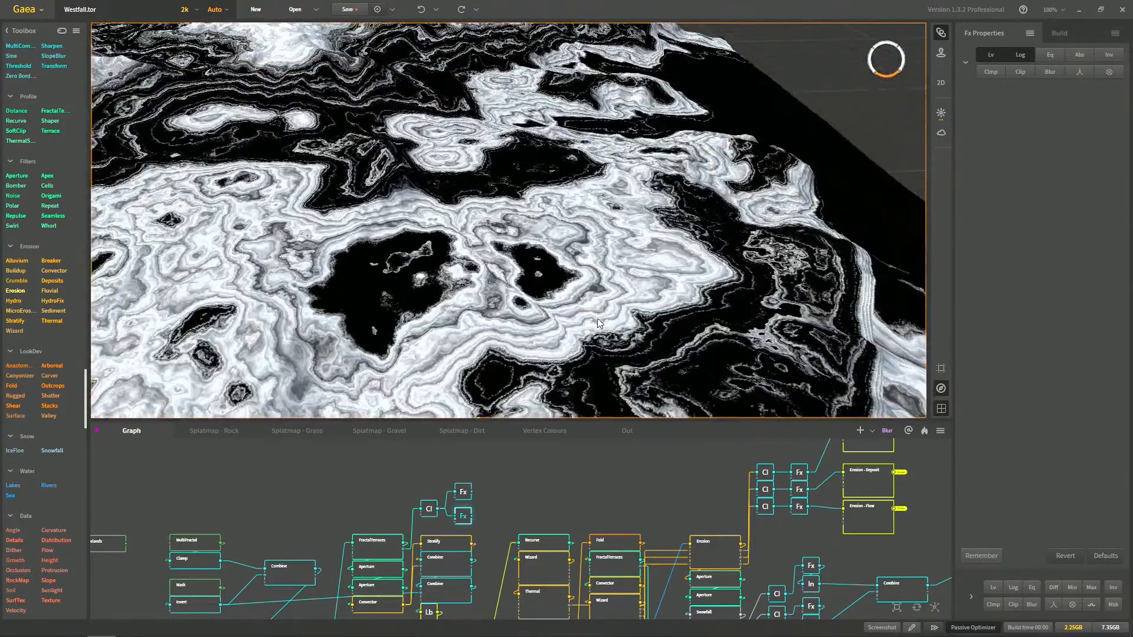
{"action": "left_click", "coordinate": [462, 495]}
{"action": "scroll", "coordinate": [481, 310], "scroll_direction": "down", "scroll_amount": 3}
{"action": "middle_click_drag", "start_coordinate": [481, 311], "coordinate": [514, 341]}
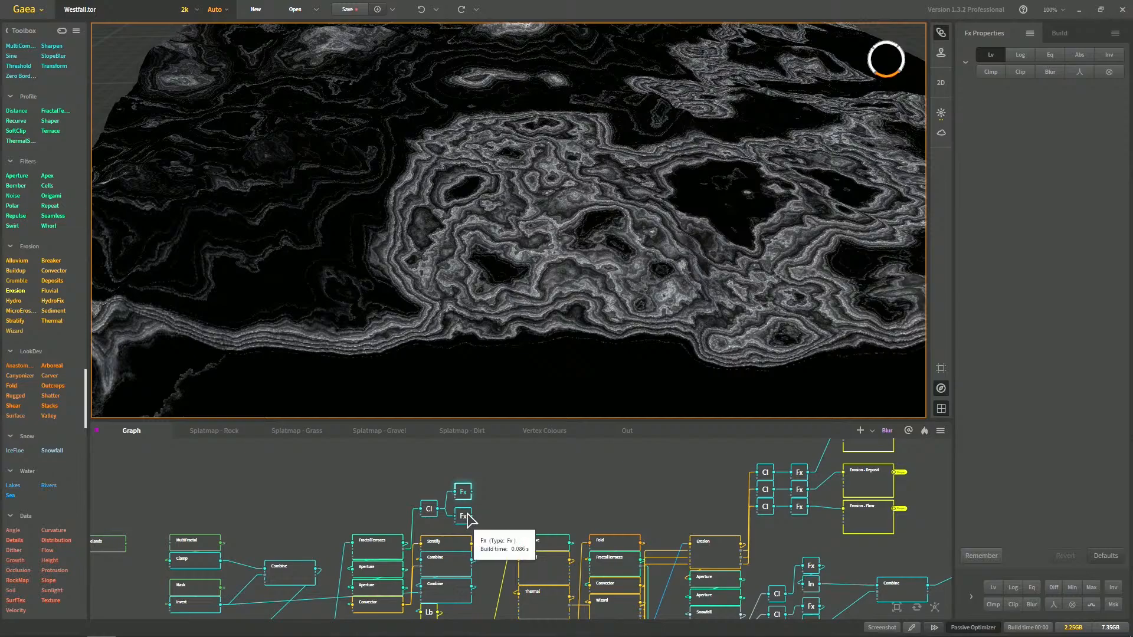
{"action": "left_click", "coordinate": [464, 517]}
{"action": "left_click_drag", "start_coordinate": [421, 308], "coordinate": [438, 364]}
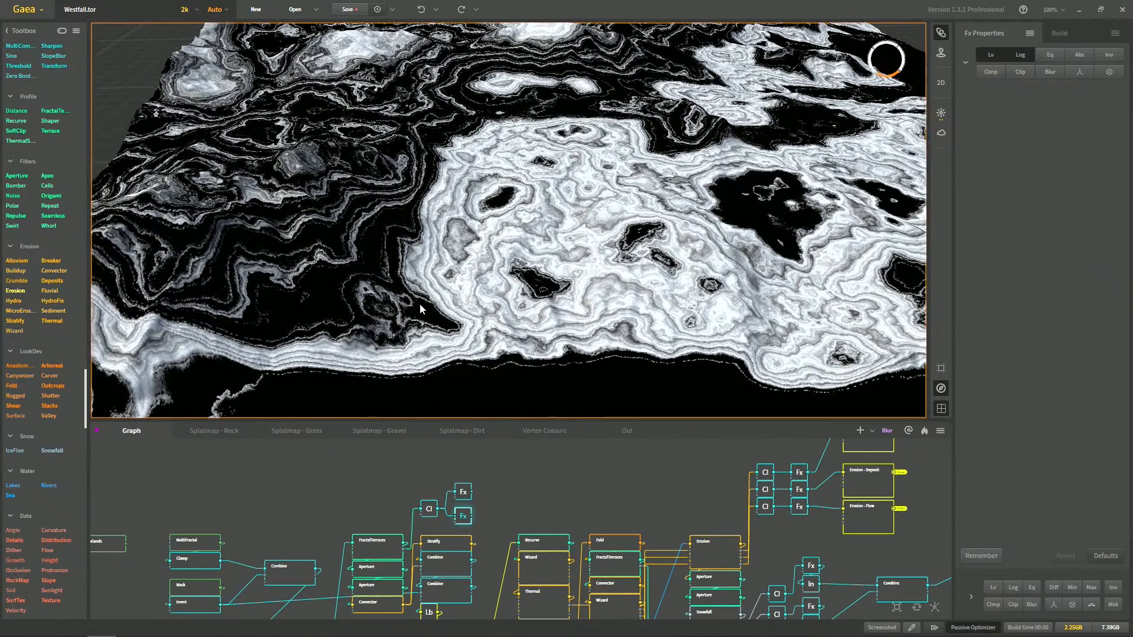
Add another Fx node after the upper terrace Fx, align it in line, and enable Abs on it
{"action": "left_click", "coordinate": [462, 491]}
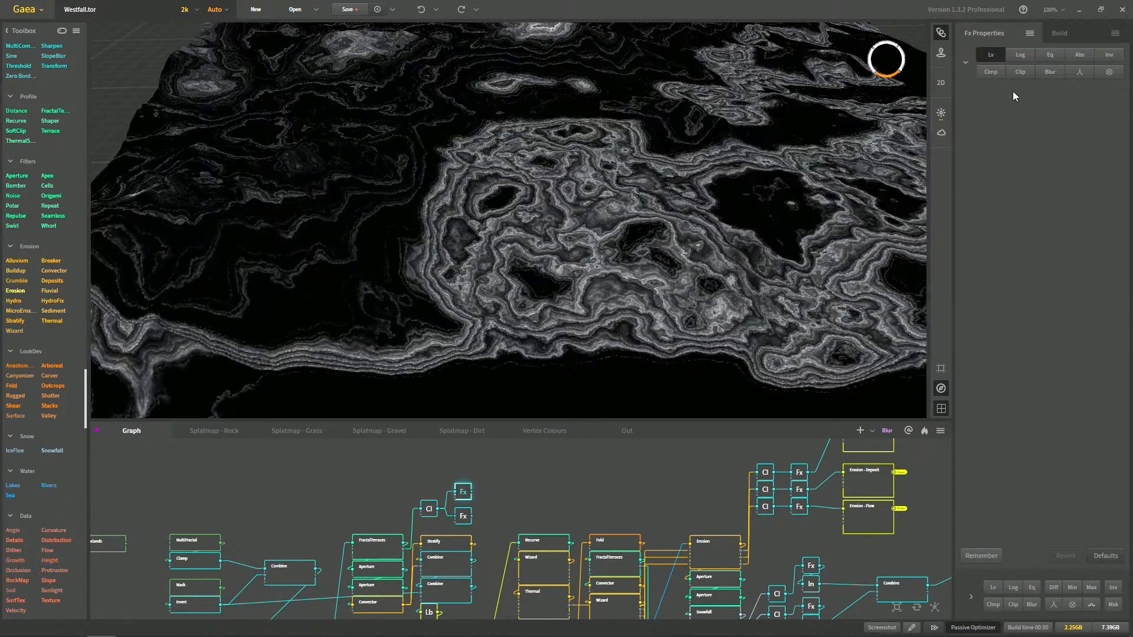
{"action": "left_click", "coordinate": [1030, 77]}
{"action": "key", "text": "Tab"}
{"action": "type", "text": "fx"}
{"action": "key", "text": "Return"}
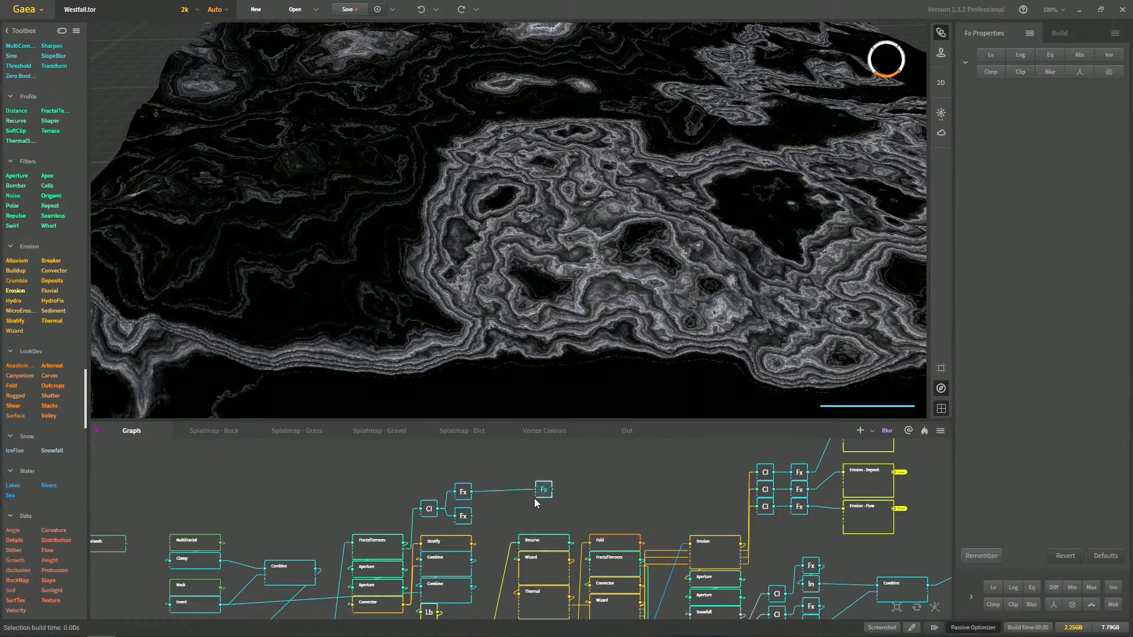
{"action": "left_click_drag", "start_coordinate": [544, 498], "coordinate": [527, 500]}
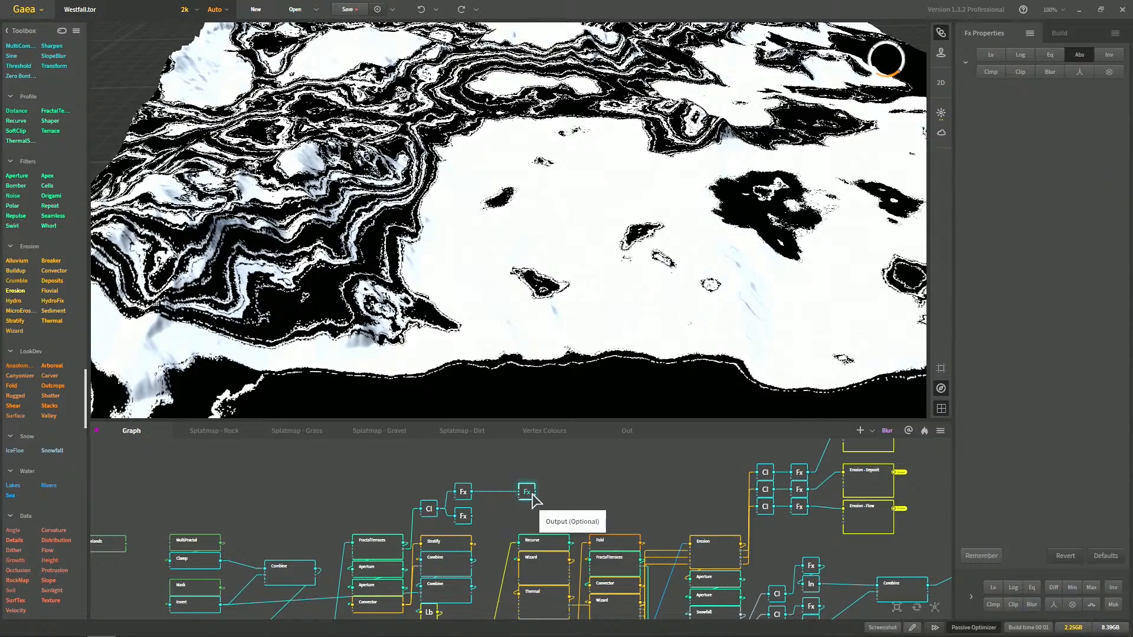
Keep the new Fx as the pinned preview, enable Clip on the upper terrace Fx, and set Clip Min to 23 %
{"action": "left_click", "coordinate": [464, 494]}
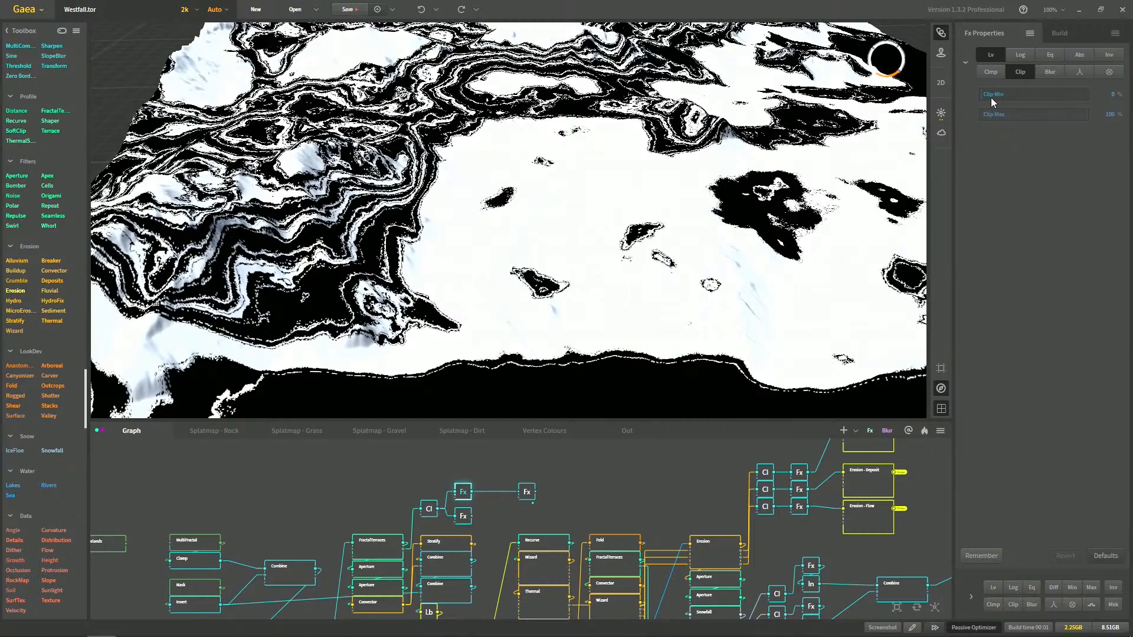
{"action": "left_click_drag", "start_coordinate": [990, 97], "coordinate": [1015, 94]}
{"action": "left_click_drag", "start_coordinate": [673, 207], "coordinate": [601, 233]}
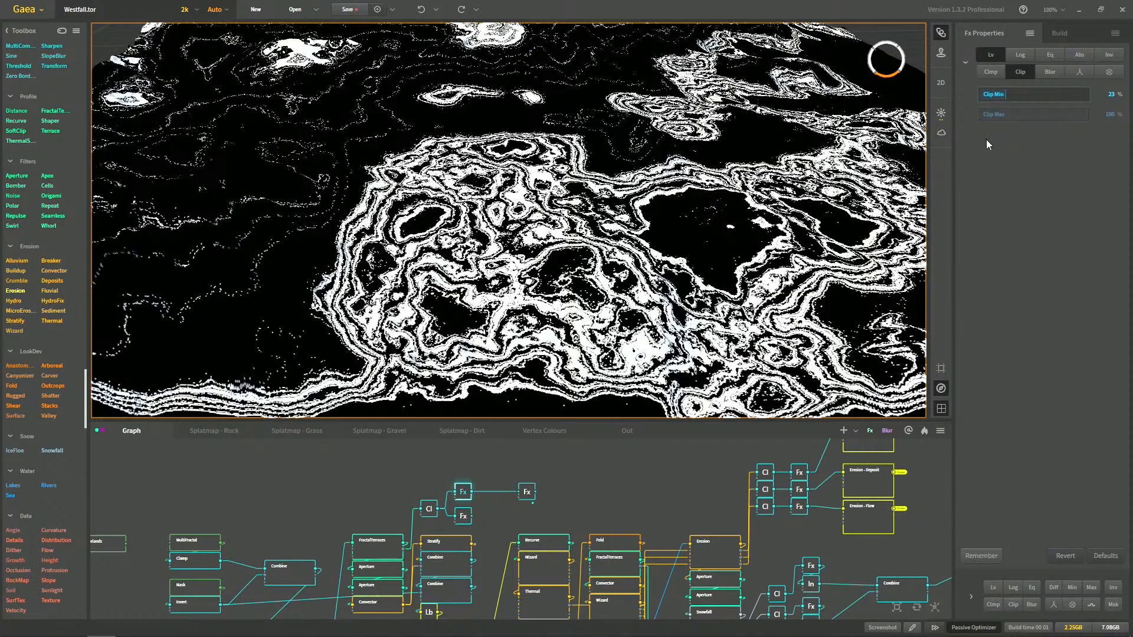
Try Clip Min values of 47, 41, 38, 35 and 29 % on the upper terrace Fx
{"action": "left_click_drag", "start_coordinate": [1014, 98], "coordinate": [1017, 97]}
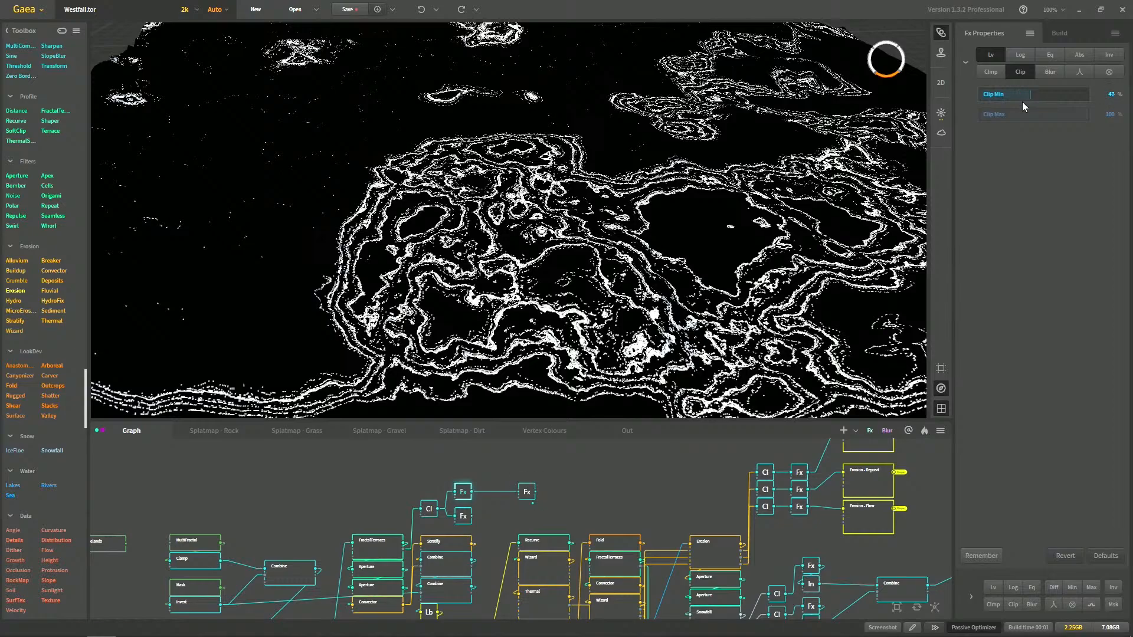
{"action": "left_click", "coordinate": [1030, 95]}
{"action": "left_click", "coordinate": [1024, 95]}
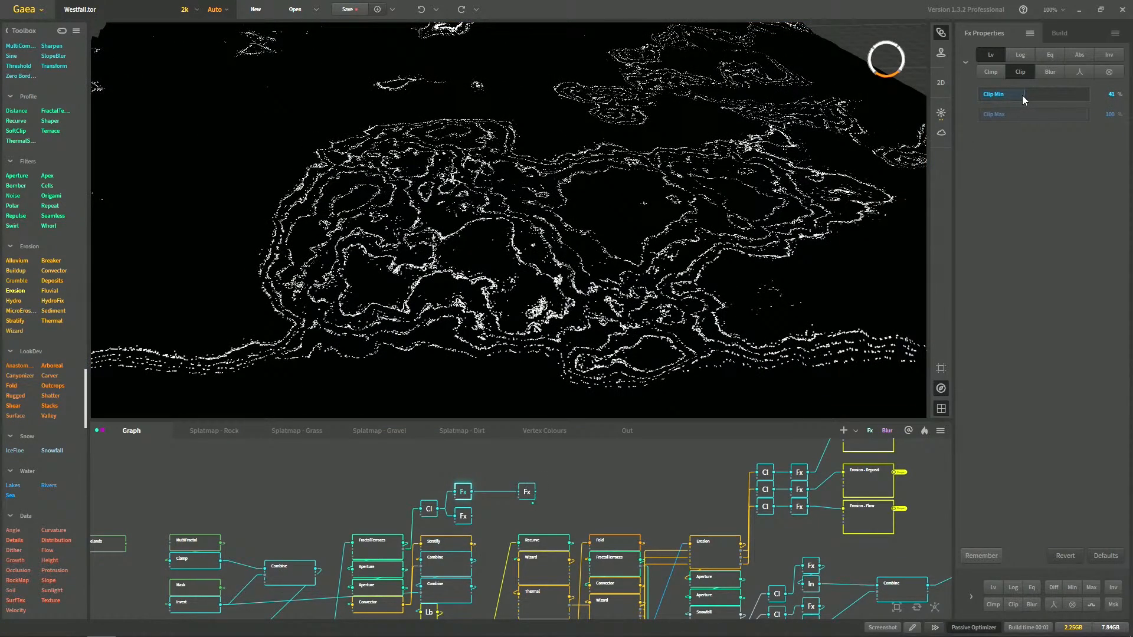
{"action": "left_click", "coordinate": [1021, 95]}
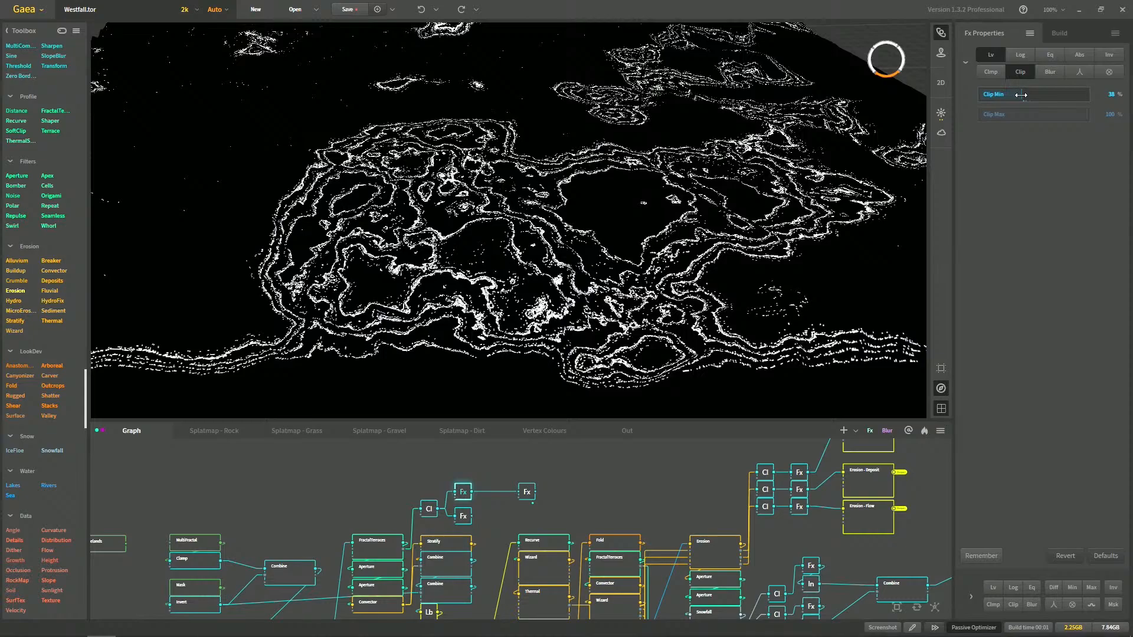
{"action": "left_click", "coordinate": [1018, 96]}
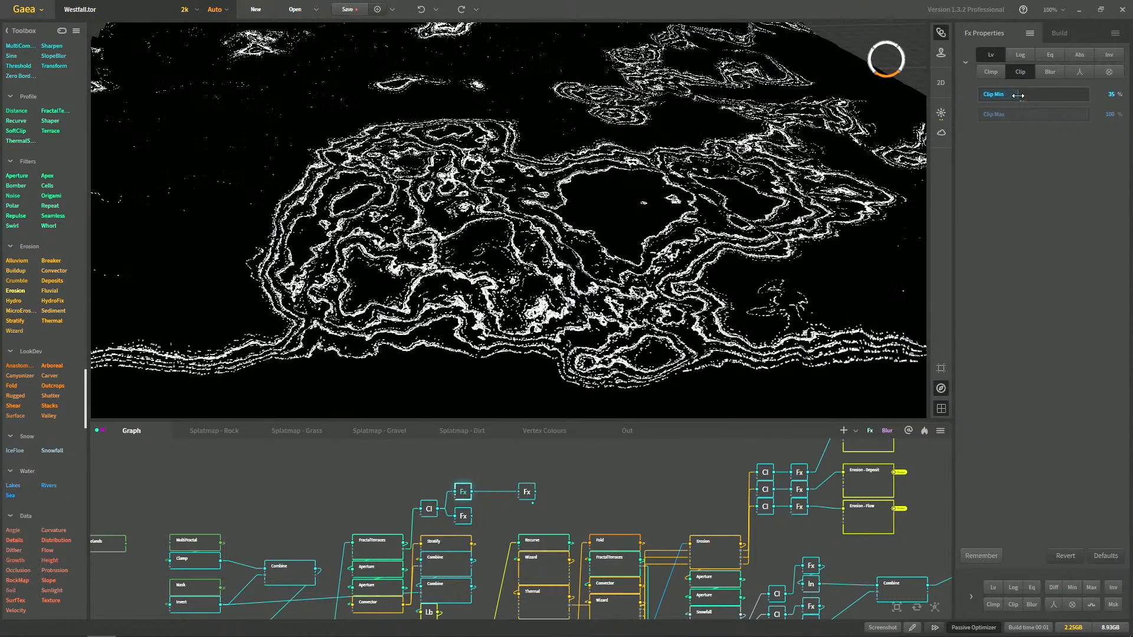
{"action": "scroll", "coordinate": [762, 247], "scroll_direction": "up", "scroll_amount": 2}
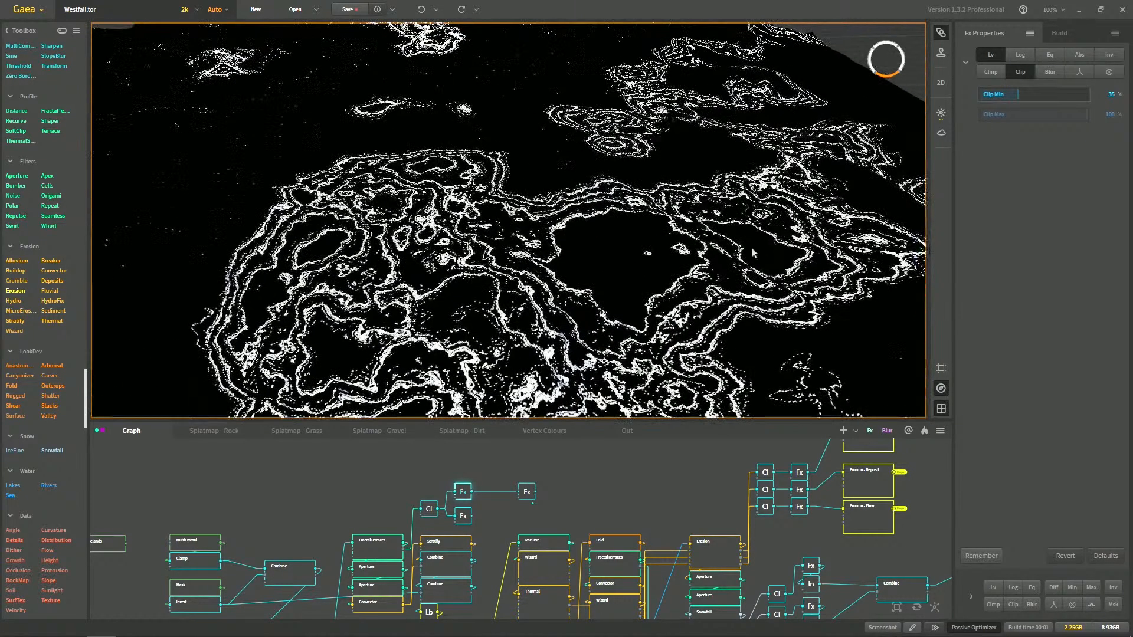
{"action": "left_click_drag", "start_coordinate": [695, 276], "coordinate": [762, 277]}
{"action": "left_click", "coordinate": [1011, 93]}
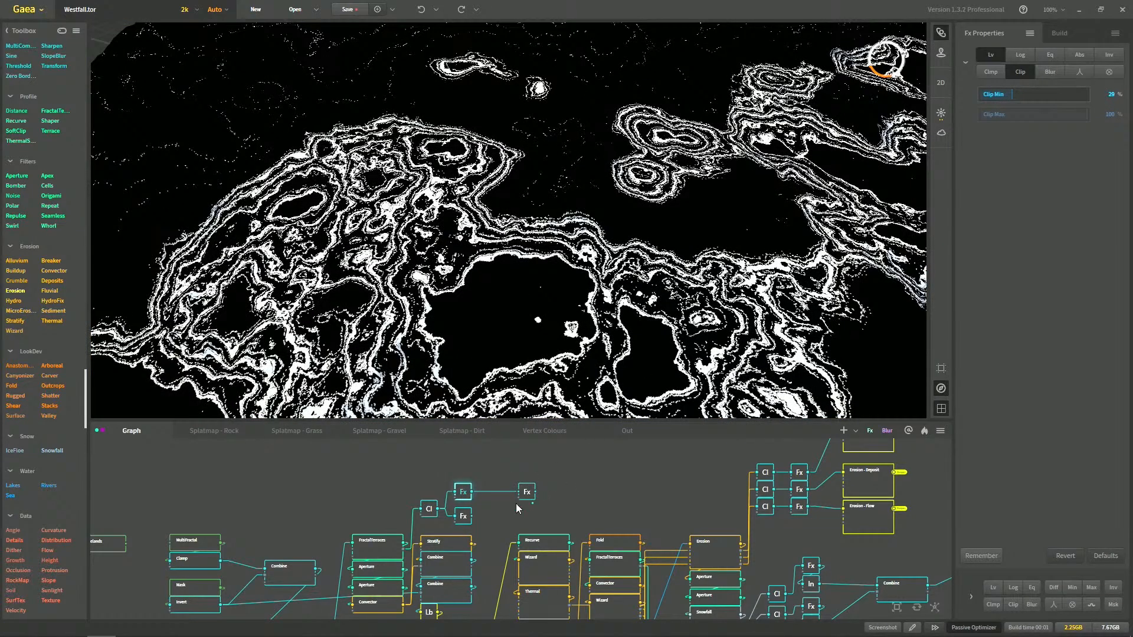
Lower Clip Min on the upper terrace Fx to about 20 %, then settle it at 30 %
{"action": "middle_click_drag", "start_coordinate": [497, 347], "coordinate": [611, 249]}
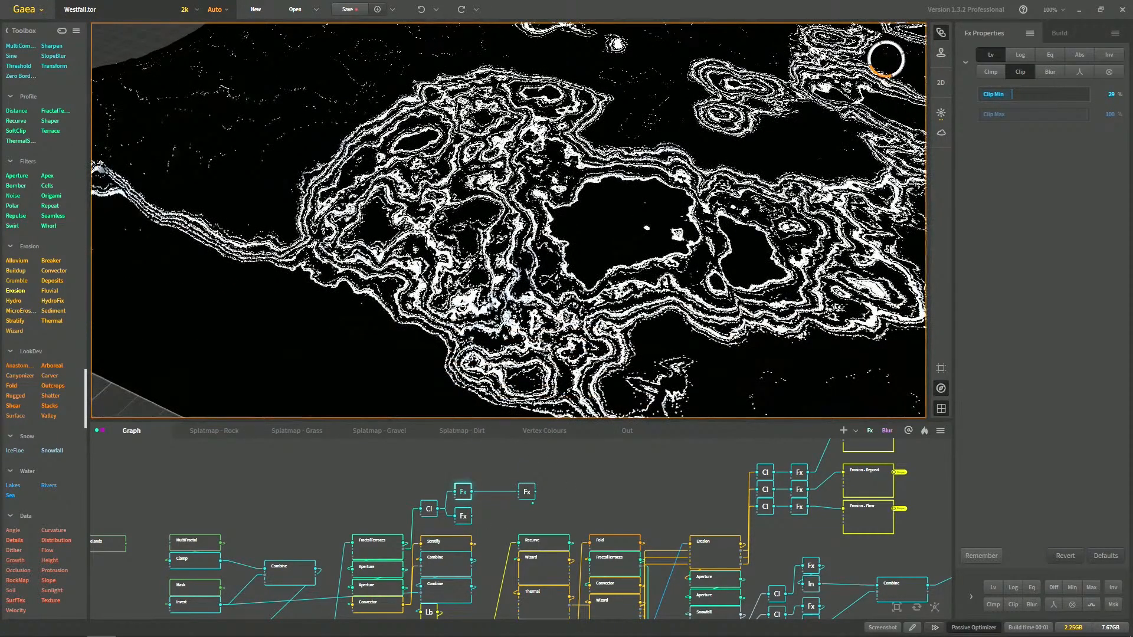
{"action": "left_click", "coordinate": [1008, 94]}
{"action": "left_click", "coordinate": [996, 96]}
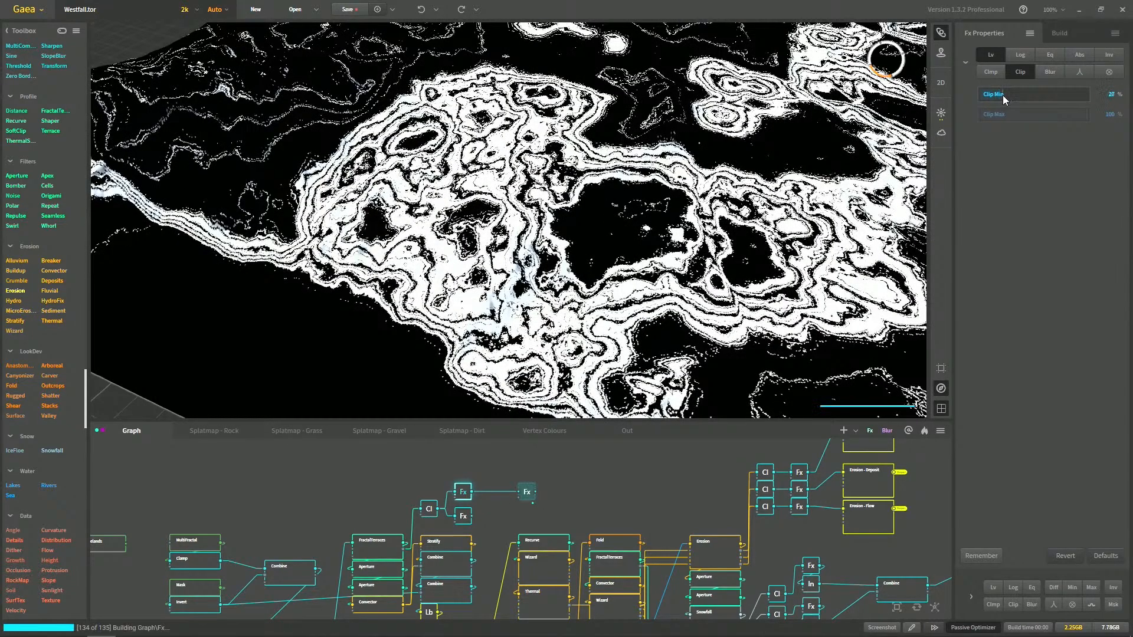
{"action": "left_click", "coordinate": [1003, 94]}
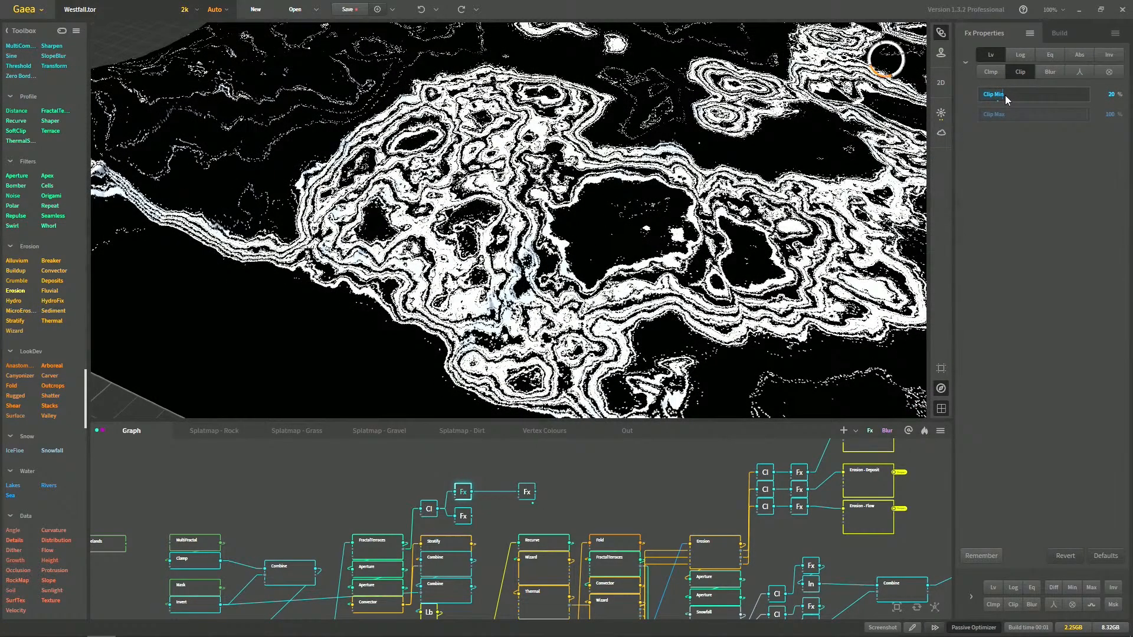
{"action": "left_click_drag", "start_coordinate": [1006, 95], "coordinate": [1014, 97]}
{"action": "left_click", "coordinate": [1009, 95]}
{"action": "left_click", "coordinate": [1012, 96]}
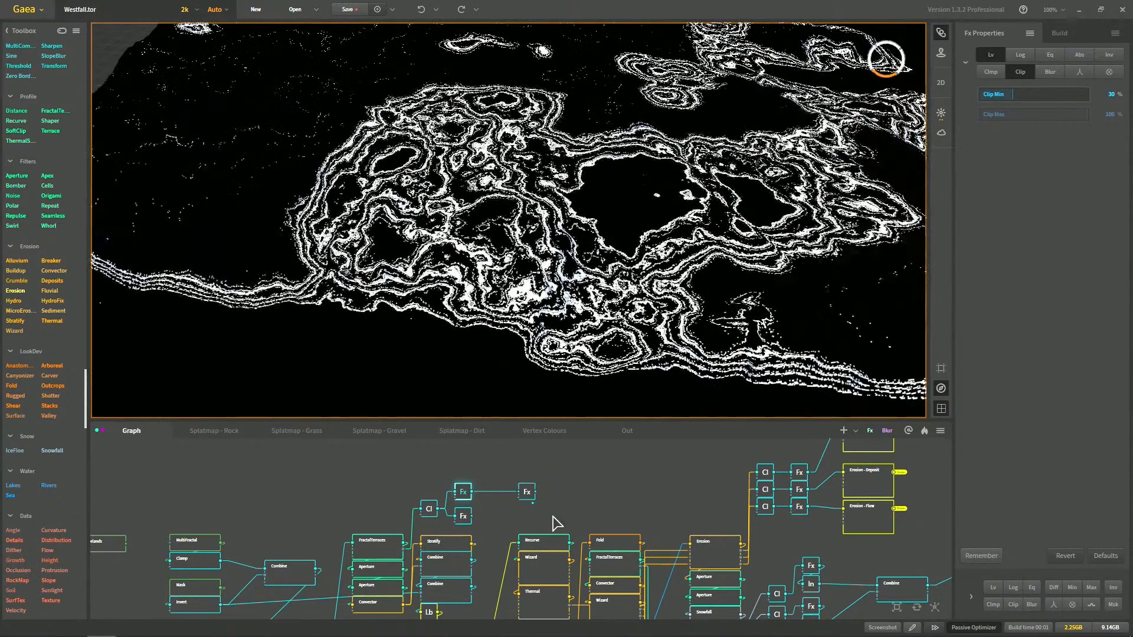
Unpin the Abs Fx node and move it right beside the upper terrace Fx
{"action": "right_click", "coordinate": [535, 497]}
{"action": "left_click", "coordinate": [527, 493]}
{"action": "left_click_drag", "start_coordinate": [527, 493], "coordinate": [489, 491]}
{"action": "scroll", "coordinate": [502, 489], "scroll_direction": "up", "scroll_amount": 2}
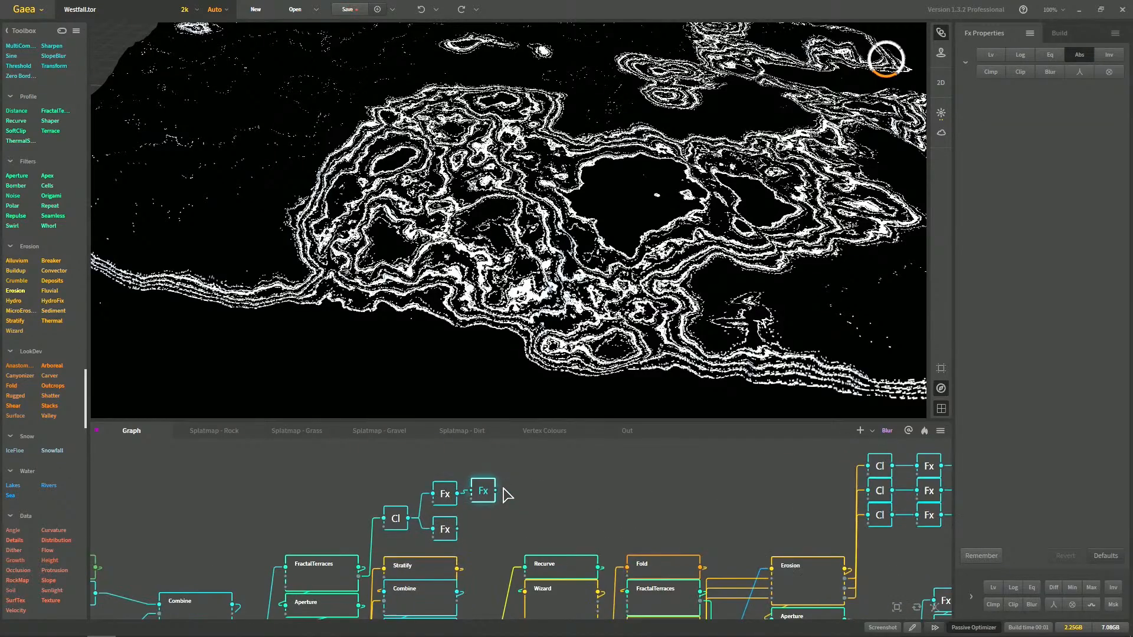
Examine the clipped terrace line mask of the Abs Fx node across the whole terrain and up close
{"action": "scroll", "coordinate": [553, 307], "scroll_direction": "up", "scroll_amount": 4}
{"action": "left_click_drag", "start_coordinate": [553, 308], "coordinate": [590, 313]}
{"action": "scroll", "coordinate": [603, 301], "scroll_direction": "down", "scroll_amount": 3}
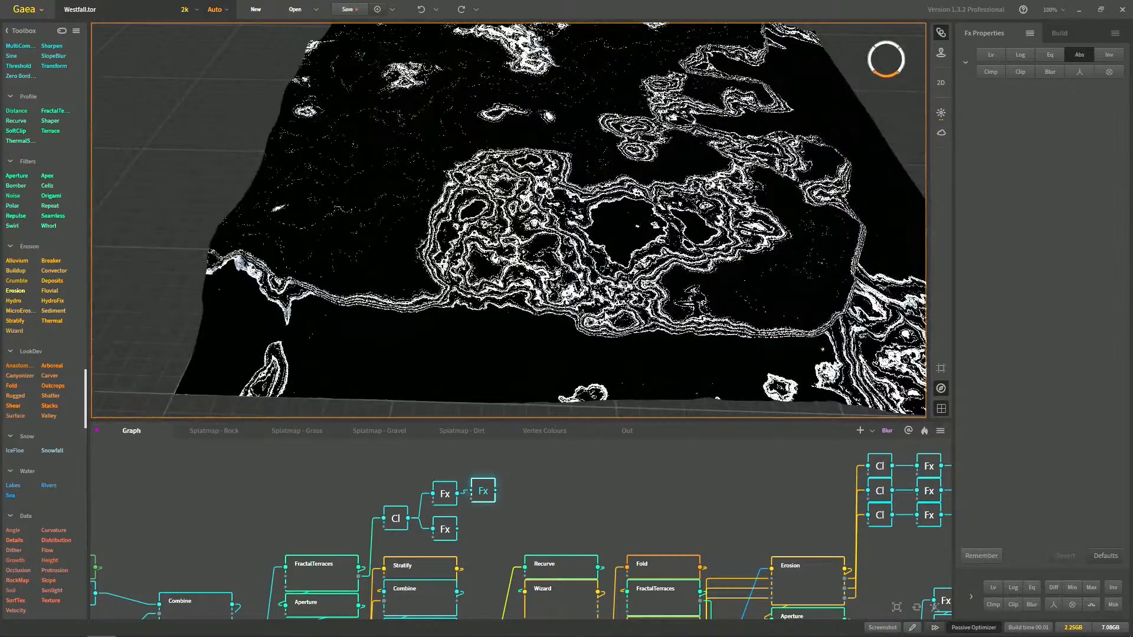
{"action": "scroll", "coordinate": [642, 323], "scroll_direction": "up", "scroll_amount": 4}
{"action": "middle_click_drag", "start_coordinate": [642, 323], "coordinate": [358, 241]}
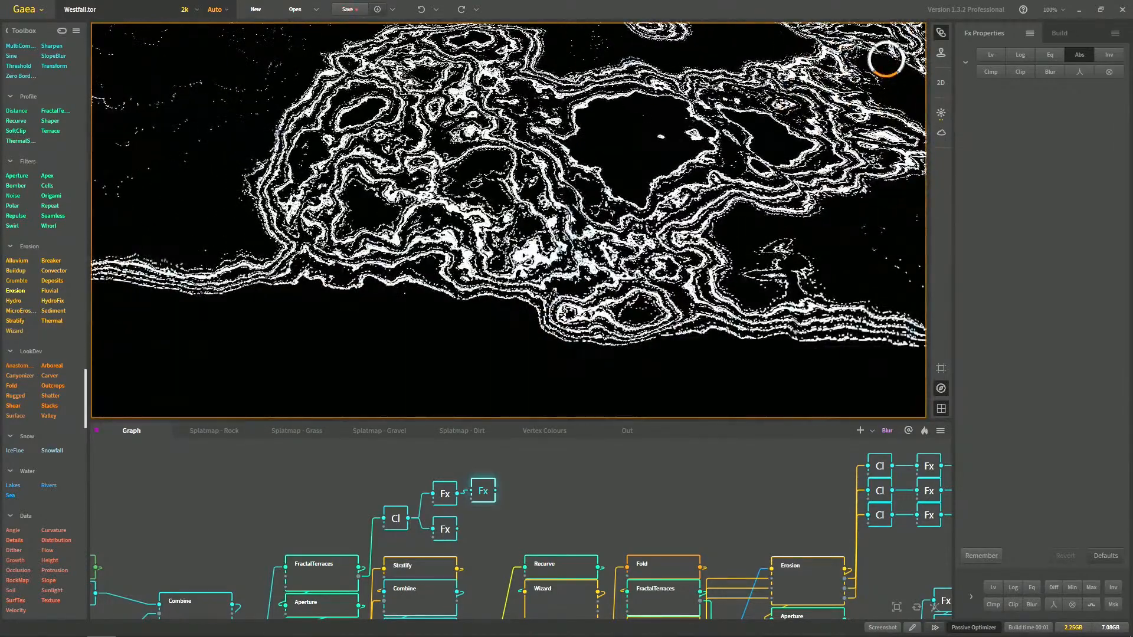
{"action": "left_click_drag", "start_coordinate": [549, 476], "coordinate": [644, 402]}
{"action": "middle_click_drag", "start_coordinate": [588, 276], "coordinate": [511, 219]}
{"action": "scroll", "coordinate": [472, 236], "scroll_direction": "down", "scroll_amount": 3}
{"action": "middle_click_drag", "start_coordinate": [324, 238], "coordinate": [371, 272]}
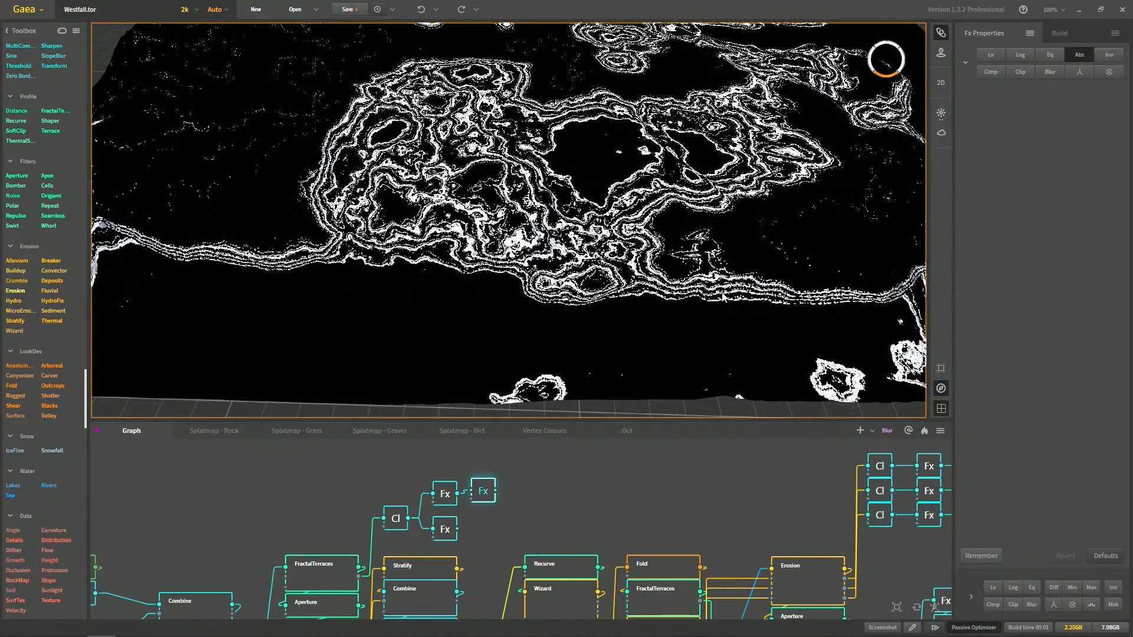
Add a Displace node after the Abs Fx, keeping the Standard method, and set its Strength to 38 %
{"action": "right_click", "coordinate": [574, 482]}
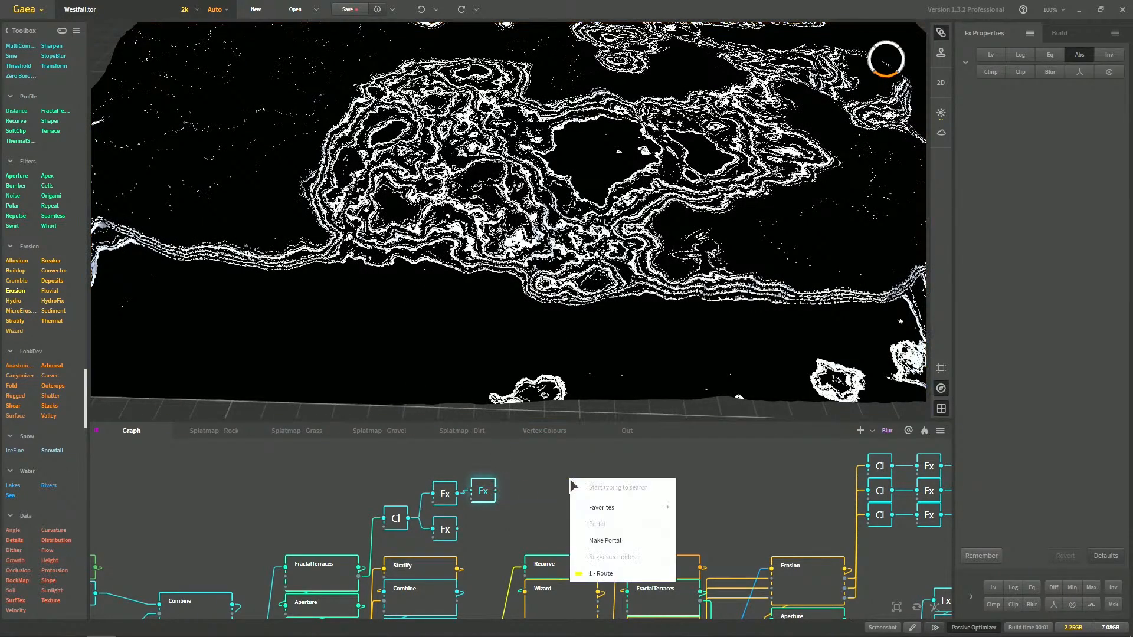
{"action": "type", "text": "displ"}
{"action": "key", "text": "Return"}
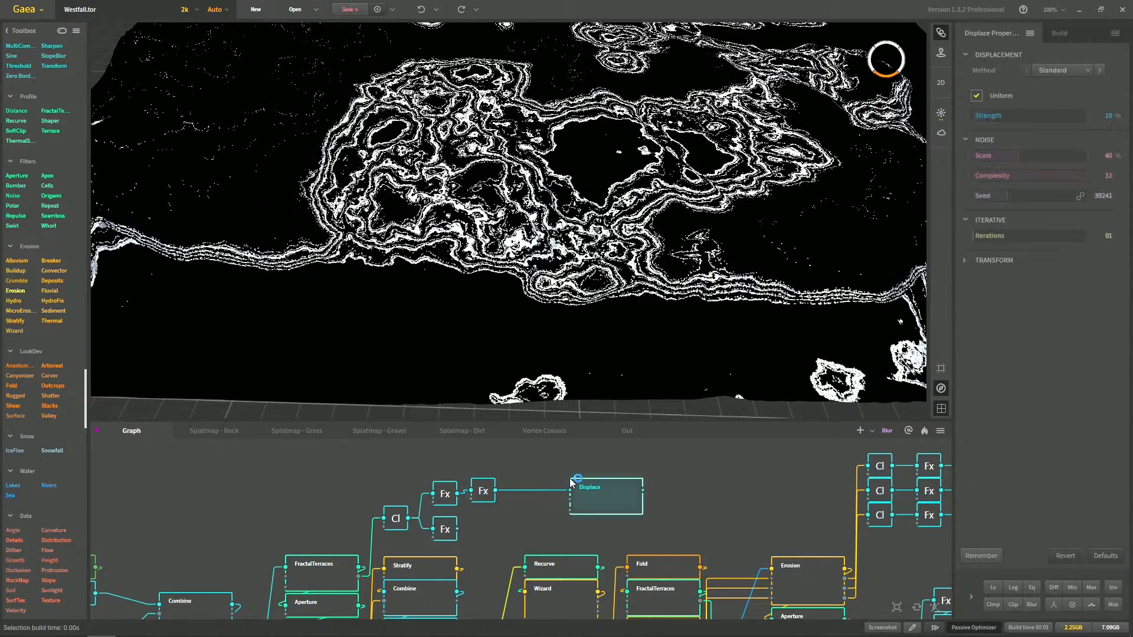
{"action": "left_click", "coordinate": [1061, 66]}
{"action": "left_click", "coordinate": [1061, 70]}
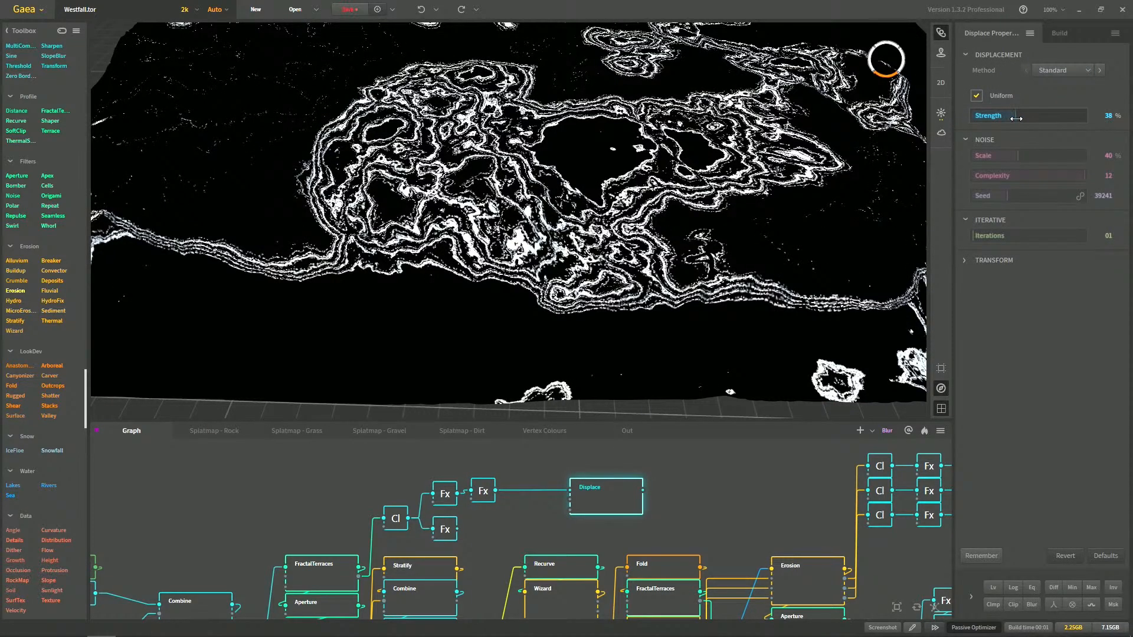
Try a noise Scale of 16 % on the Displace node, inspect the warped lines, and restore Scale to 40 %
{"action": "left_click_drag", "start_coordinate": [1005, 155], "coordinate": [990, 156]}
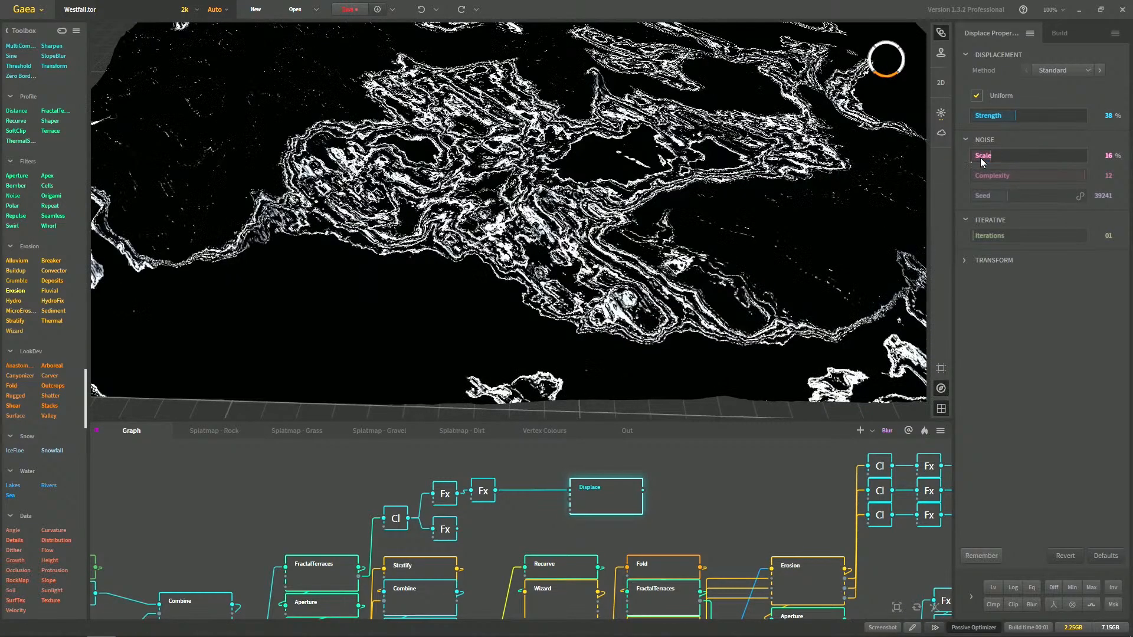
{"action": "middle_click_drag", "start_coordinate": [431, 183], "coordinate": [537, 213]}
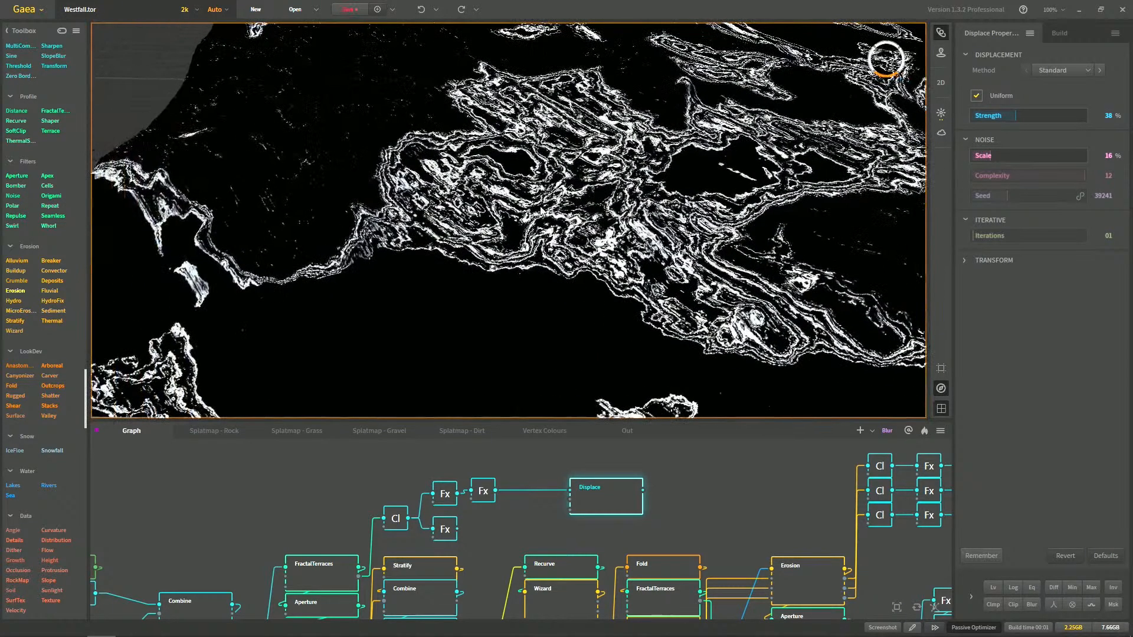
{"action": "scroll", "coordinate": [538, 214], "scroll_direction": "up", "scroll_amount": 4}
{"action": "scroll", "coordinate": [529, 218], "scroll_direction": "down", "scroll_amount": 5}
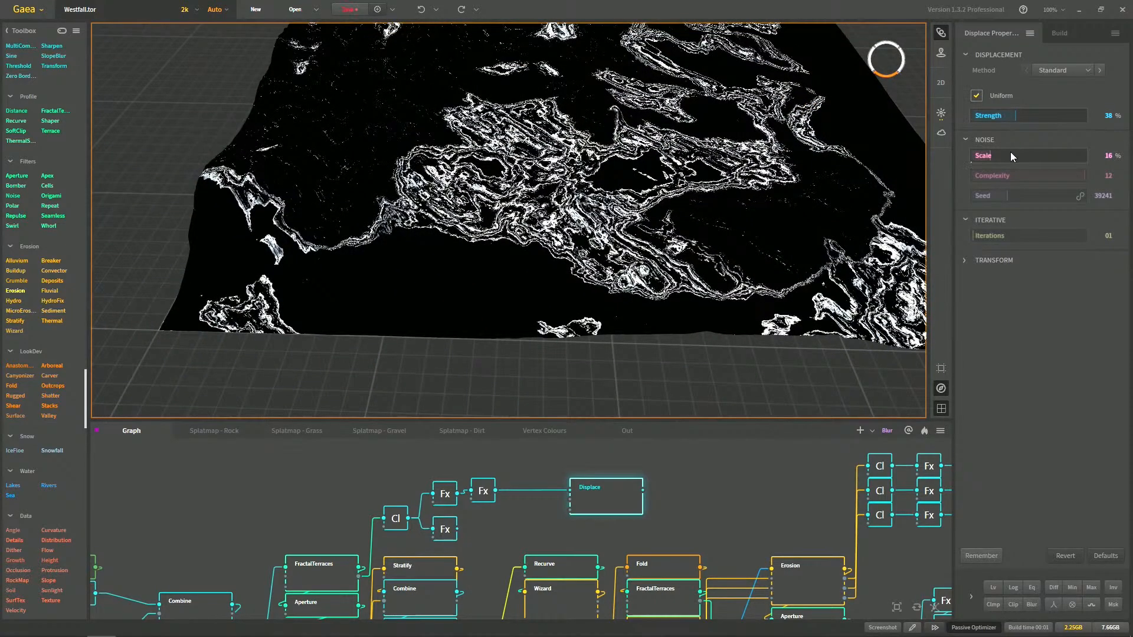
{"action": "right_click", "coordinate": [1010, 152]}
{"action": "left_click", "coordinate": [1044, 156]}
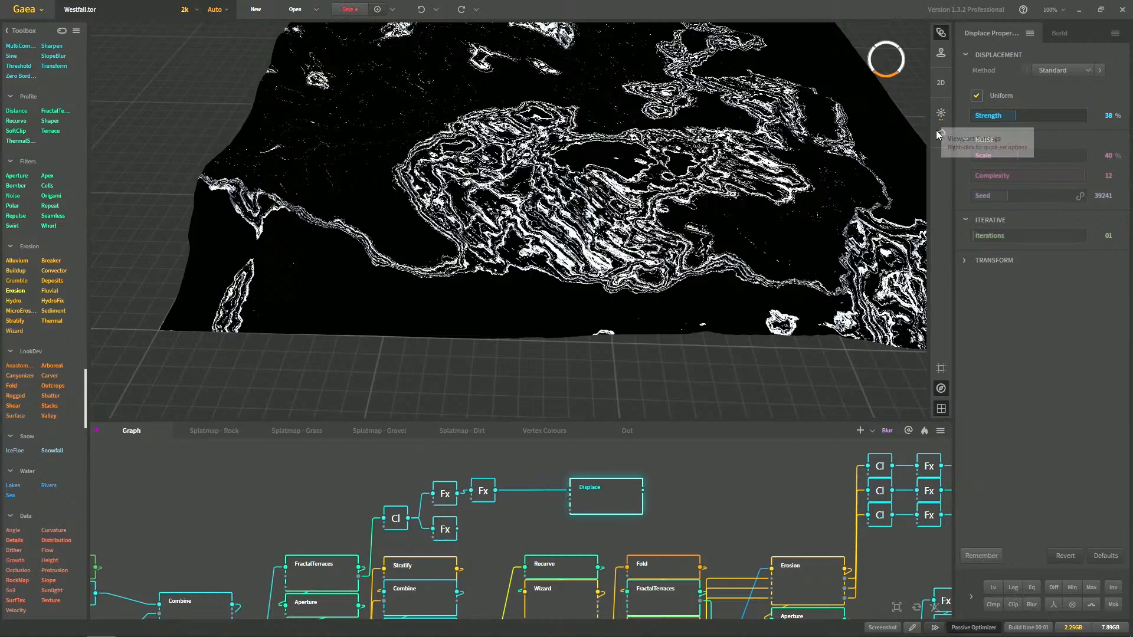
Try 21 % noise Scale on the Displace node, lower it to 6 %, and view the Fx mask feeding it
{"action": "left_click", "coordinate": [996, 154]}
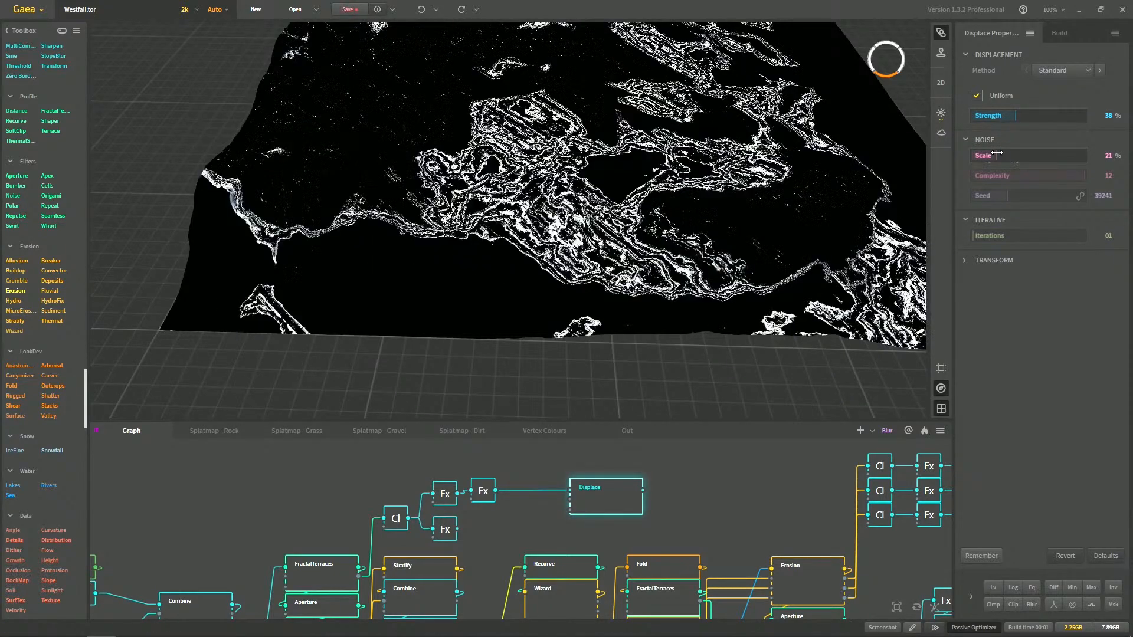
{"action": "scroll", "coordinate": [540, 221], "scroll_direction": "up", "scroll_amount": 5}
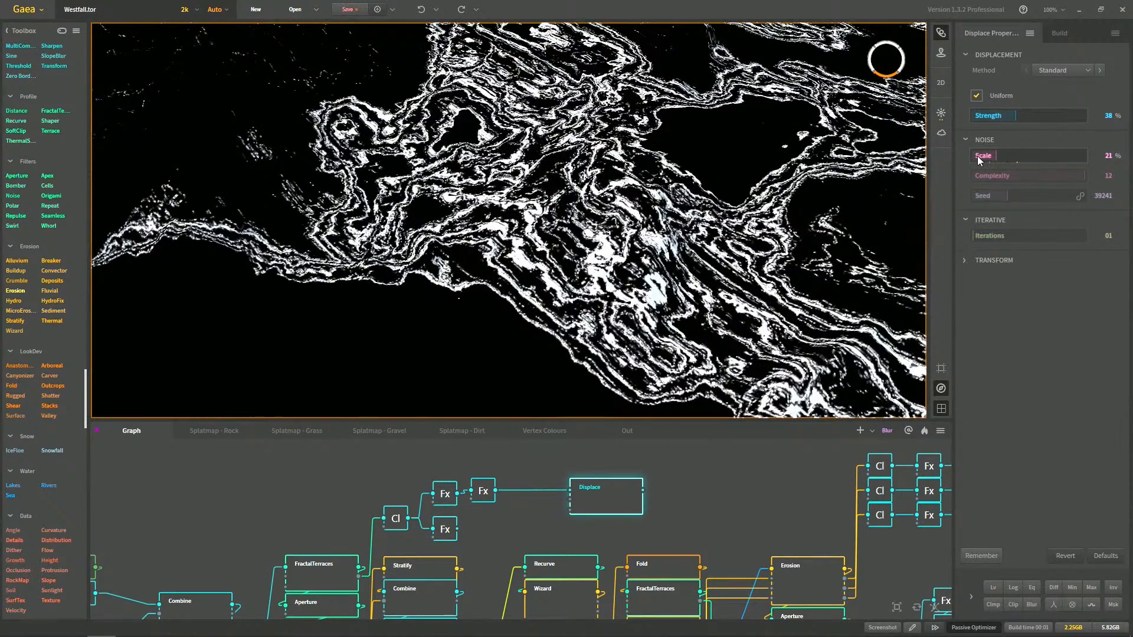
{"action": "left_click", "coordinate": [978, 158]}
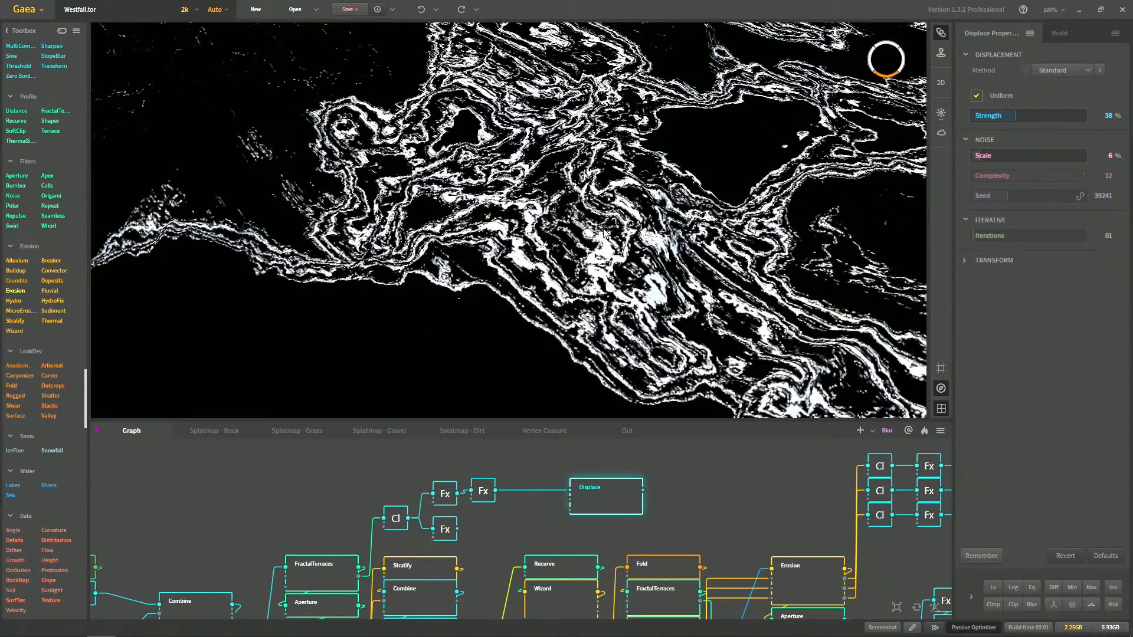
{"action": "left_click", "coordinate": [487, 496]}
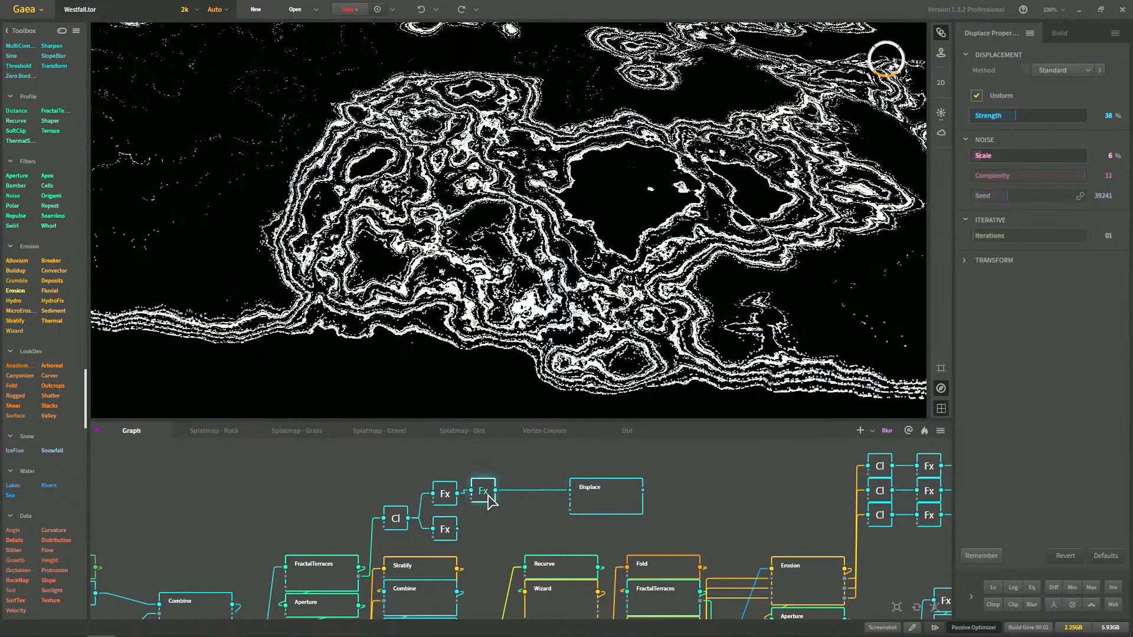
Set the Displace node's noise Scale to 1 % and inspect the warped terrace lines
{"action": "left_click", "coordinate": [599, 505]}
{"action": "scroll", "coordinate": [565, 307], "scroll_direction": "down", "scroll_amount": 5}
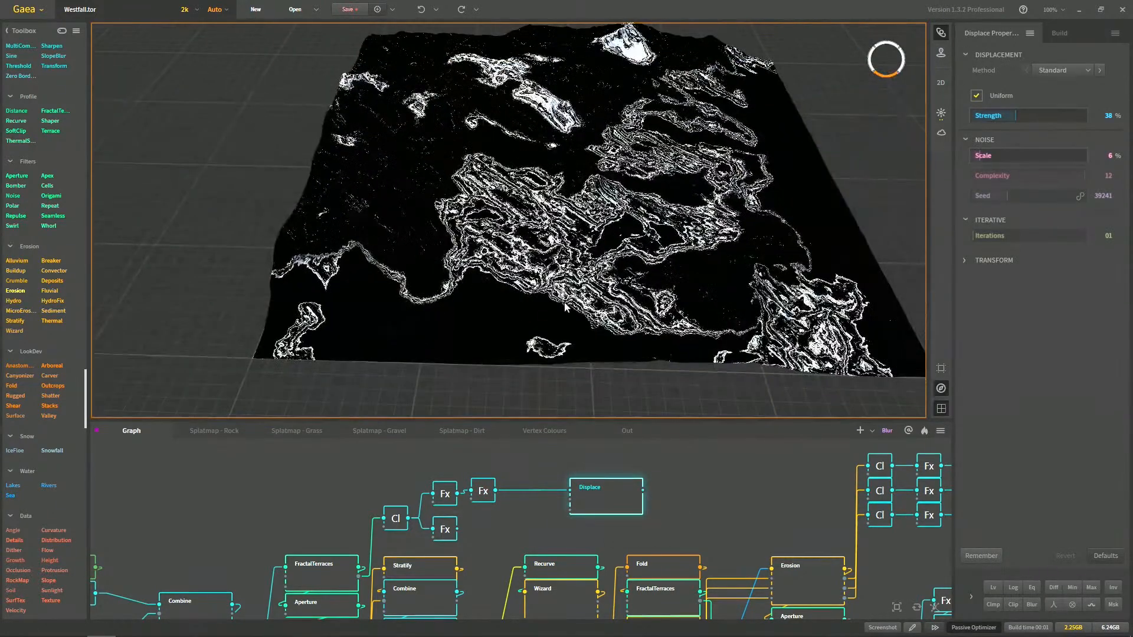
{"action": "scroll", "coordinate": [576, 311], "scroll_direction": "down", "scroll_amount": 3}
{"action": "scroll", "coordinate": [587, 334], "scroll_direction": "up", "scroll_amount": 8}
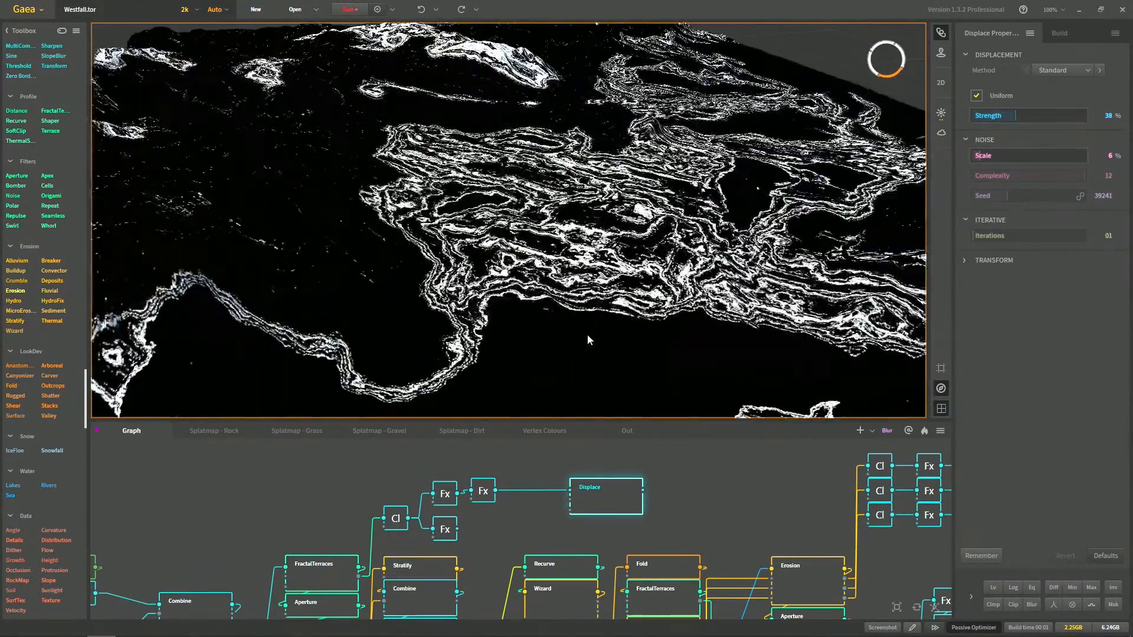
{"action": "left_click", "coordinate": [975, 155]}
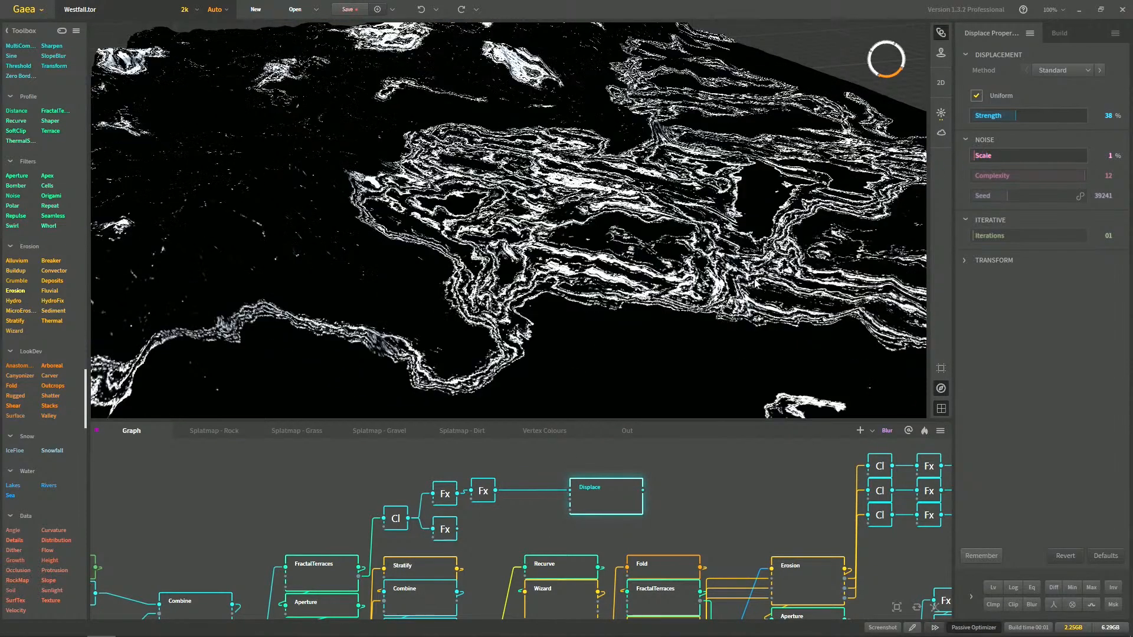
{"action": "left_click_drag", "start_coordinate": [708, 318], "coordinate": [587, 307]}
{"action": "scroll", "coordinate": [669, 301], "scroll_direction": "up", "scroll_amount": 3}
Turn off Uniform on the Displace node and compare its terrace lines with the Abs Fx mask feeding it
{"action": "left_click", "coordinate": [989, 96]}
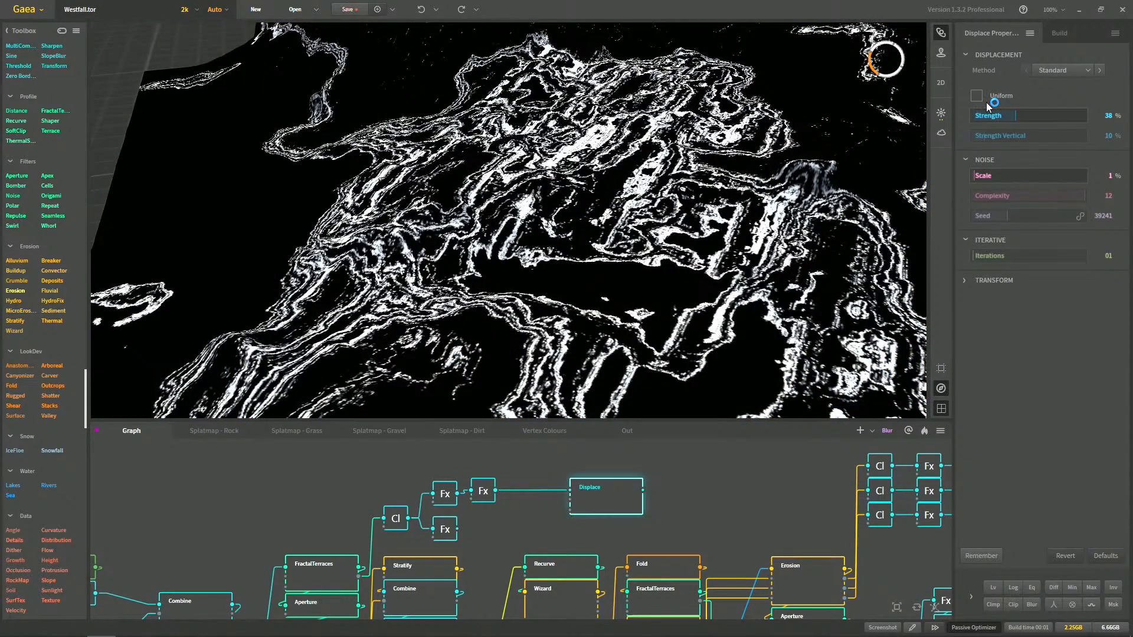
{"action": "left_click", "coordinate": [489, 494]}
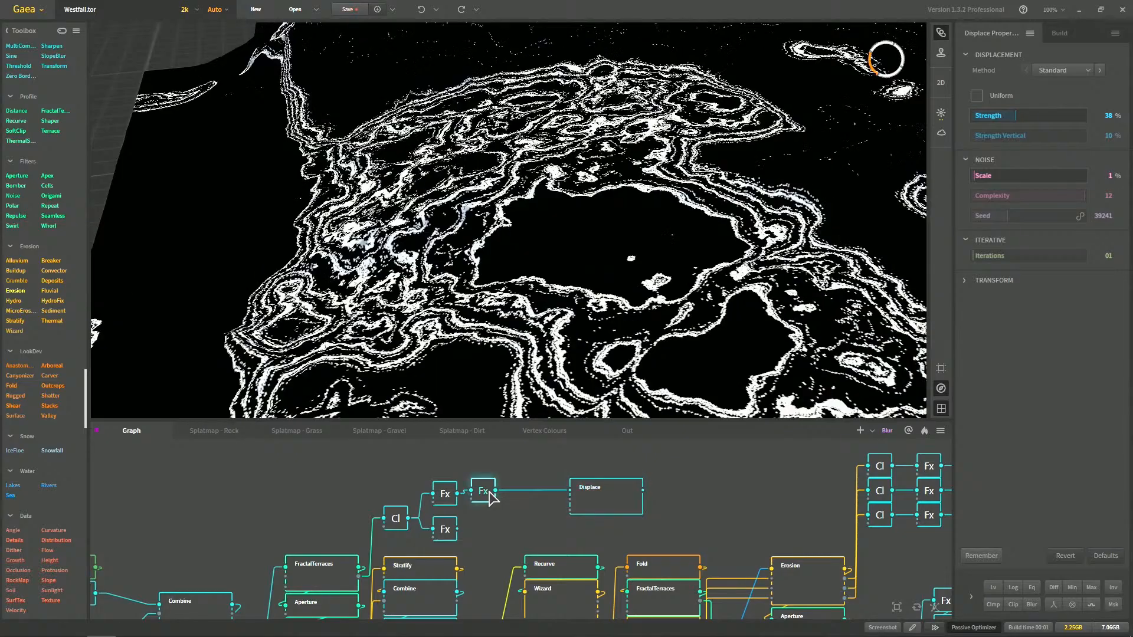
{"action": "left_click", "coordinate": [598, 494]}
{"action": "left_click_drag", "start_coordinate": [626, 277], "coordinate": [684, 288]}
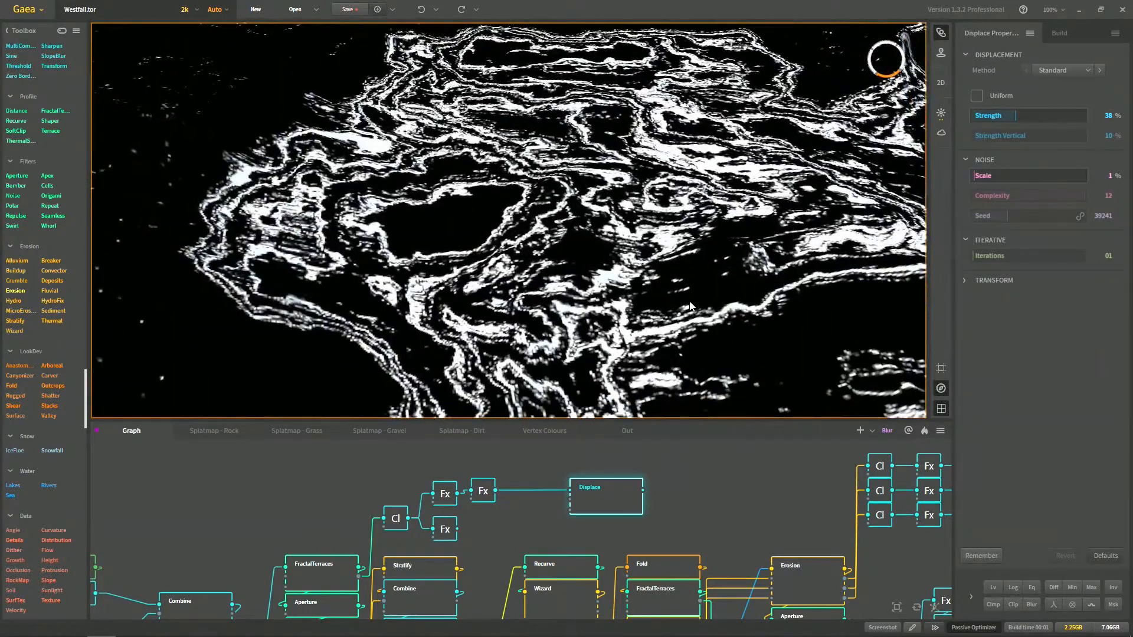
{"action": "left_click", "coordinate": [484, 494]}
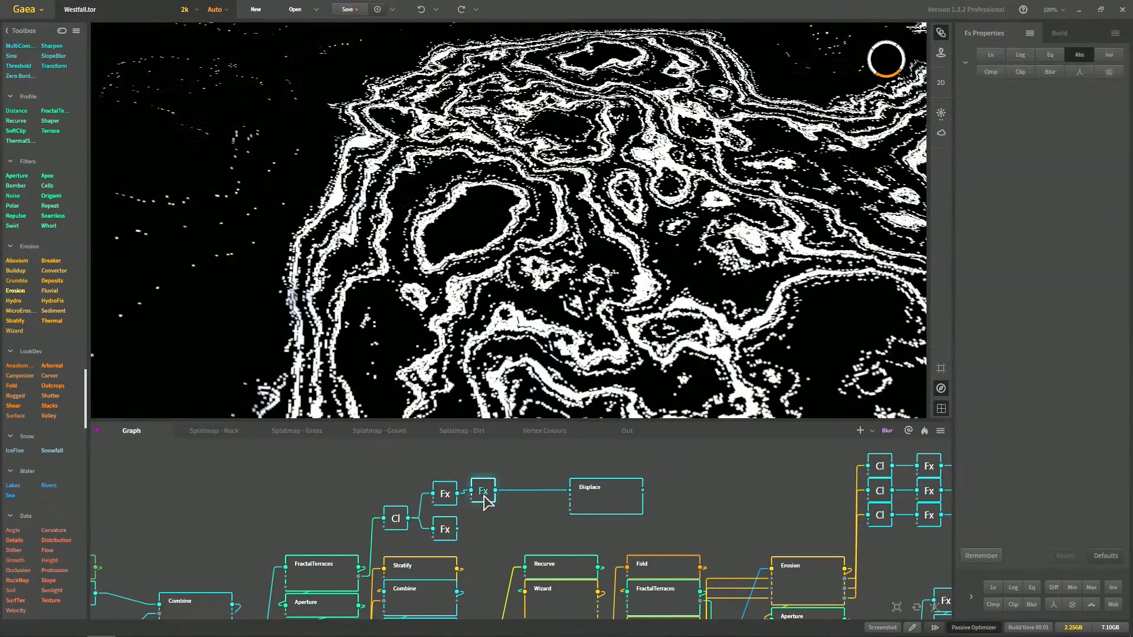
{"action": "left_click", "coordinate": [620, 505]}
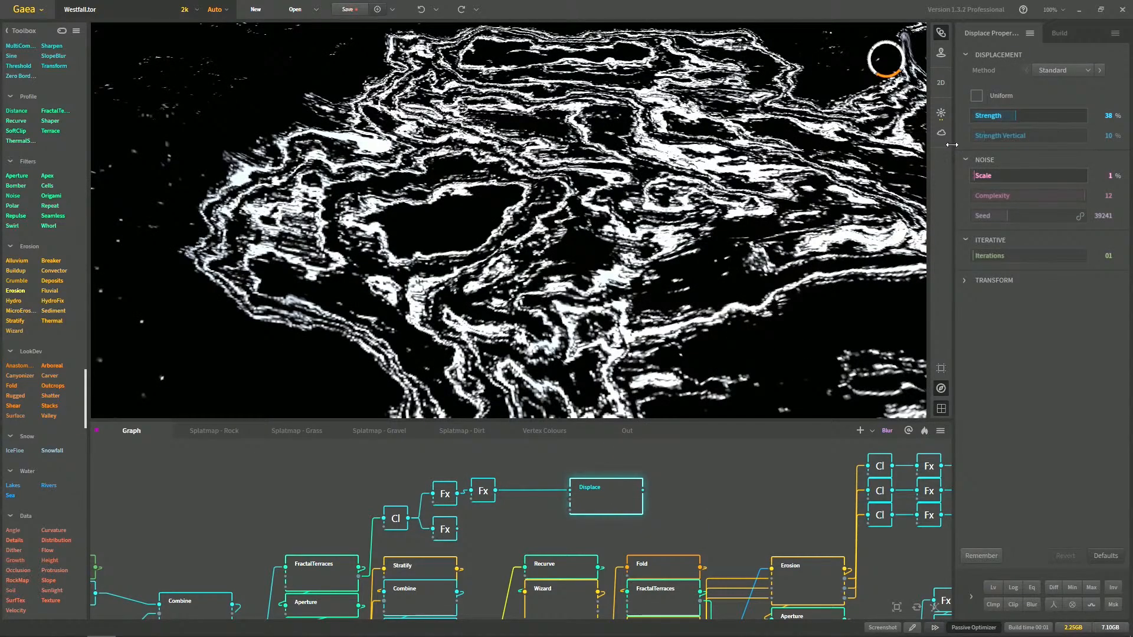
Try 98 % Strength Vertical on the Displace node and compare the lines with the undisplaced Fx mask
{"action": "left_click_drag", "start_coordinate": [1004, 135], "coordinate": [1081, 135]}
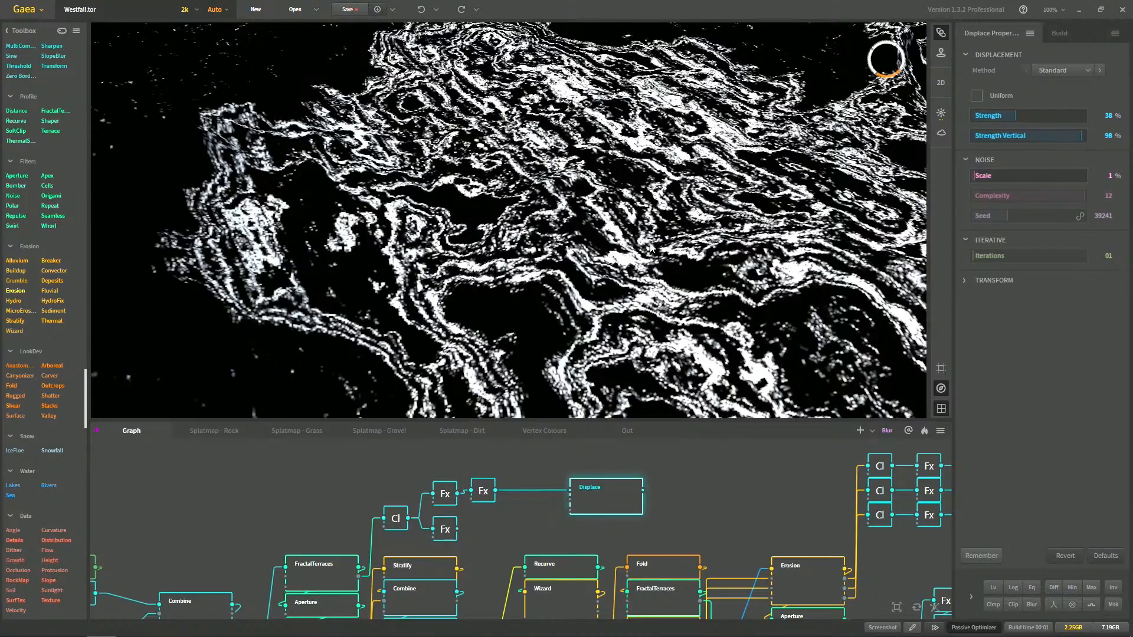
{"action": "scroll", "coordinate": [644, 248], "scroll_direction": "down", "scroll_amount": 4}
{"action": "left_click_drag", "start_coordinate": [644, 248], "coordinate": [603, 211]}
{"action": "scroll", "coordinate": [584, 310], "scroll_direction": "up", "scroll_amount": 4}
{"action": "scroll", "coordinate": [593, 203], "scroll_direction": "down", "scroll_amount": 5}
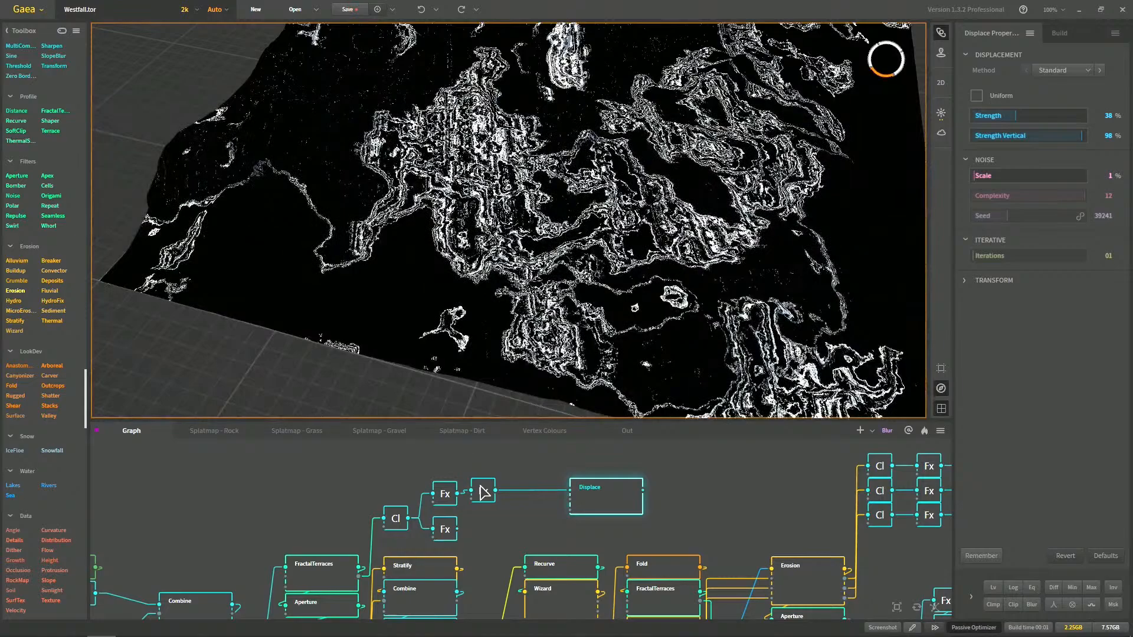
{"action": "left_click", "coordinate": [481, 486]}
{"action": "left_click", "coordinate": [623, 495]}
{"action": "scroll", "coordinate": [596, 345], "scroll_direction": "up", "scroll_amount": 5}
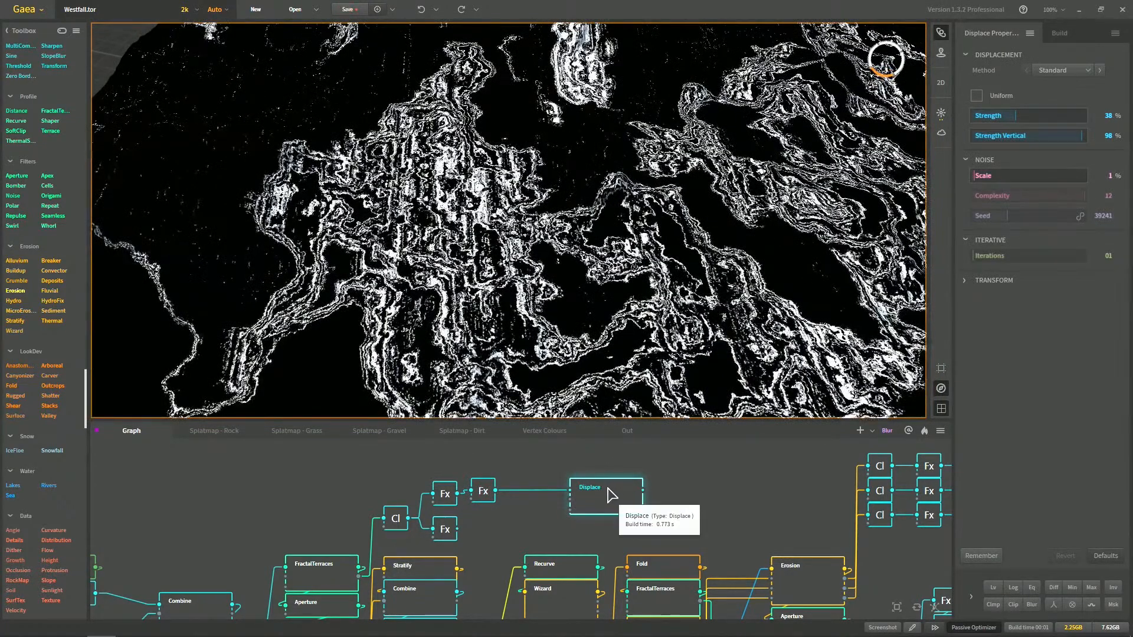
Set the Displace node to 2 Iterations, 75 % Strength Vertical and 58 % Strength
{"action": "left_click_drag", "start_coordinate": [597, 491], "coordinate": [580, 466]}
{"action": "left_click_drag", "start_coordinate": [1008, 257], "coordinate": [1049, 258]}
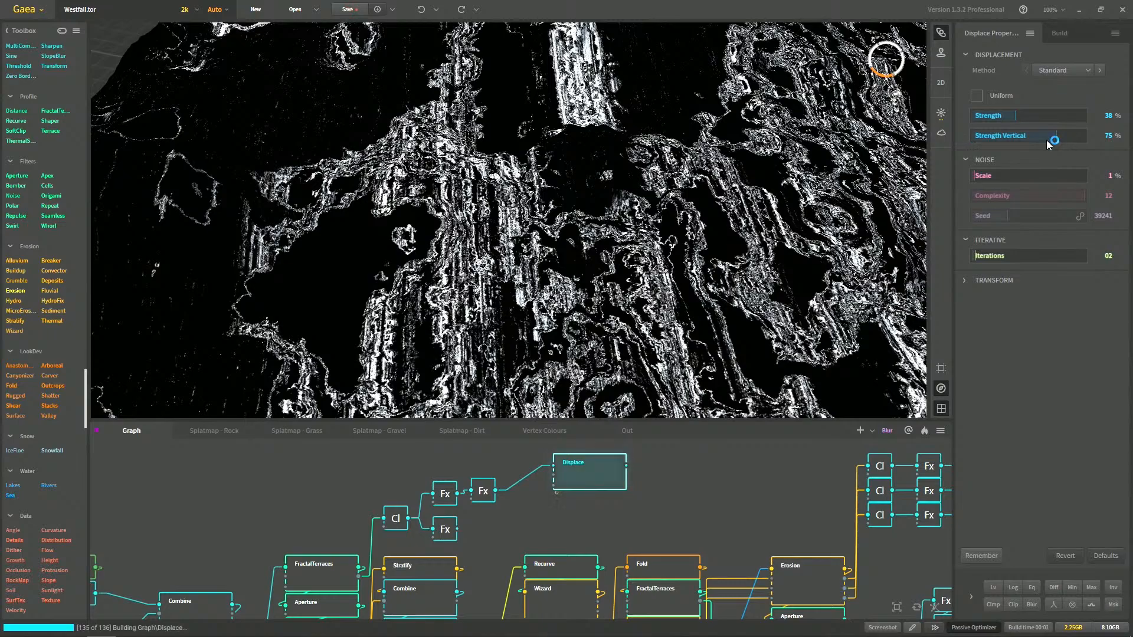
{"action": "left_click", "coordinate": [1038, 116]}
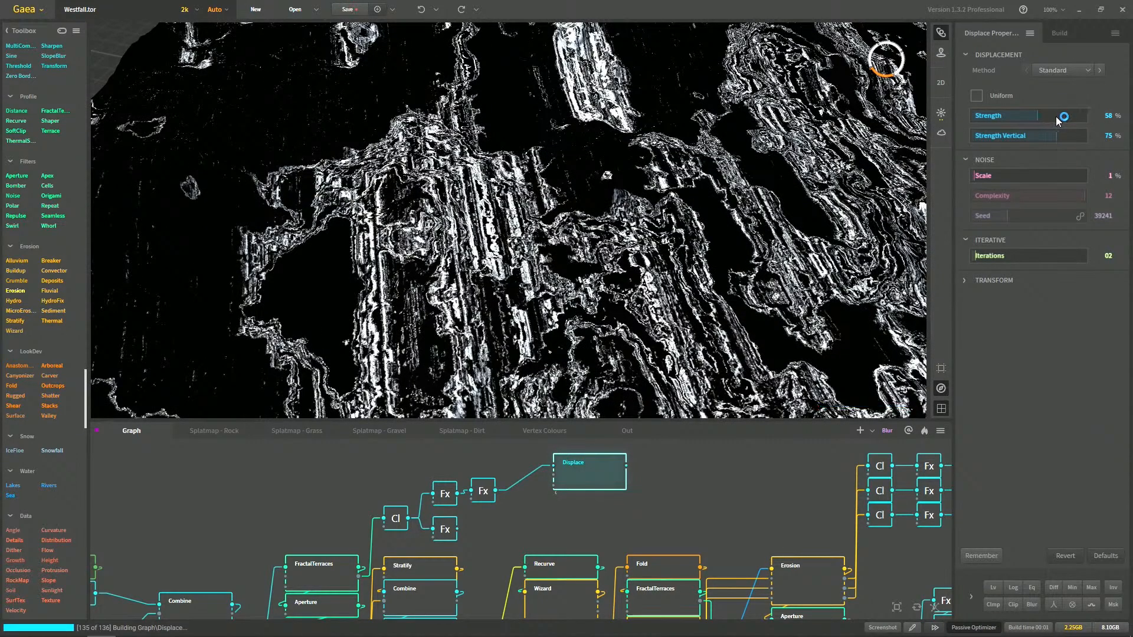
{"action": "left_click_drag", "start_coordinate": [531, 259], "coordinate": [665, 277]}
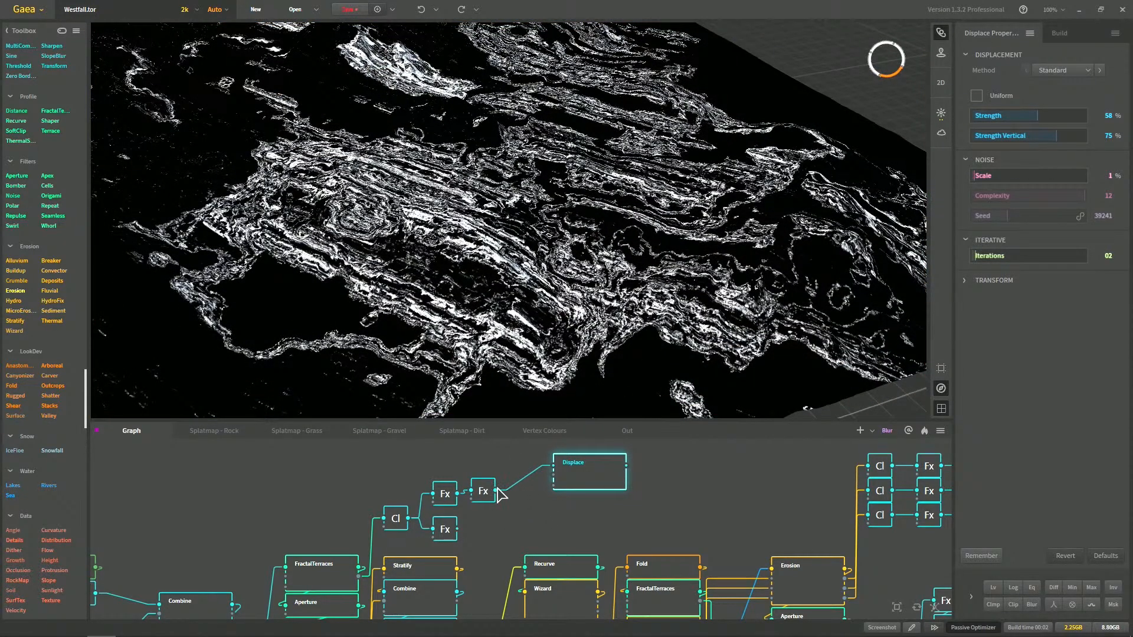
Add a LoopBegin node fed by the Abs Fx node and place it just above the Displace node
{"action": "right_click", "coordinate": [528, 511]}
{"action": "type", "text": "loo"}
{"action": "key", "text": "Return"}
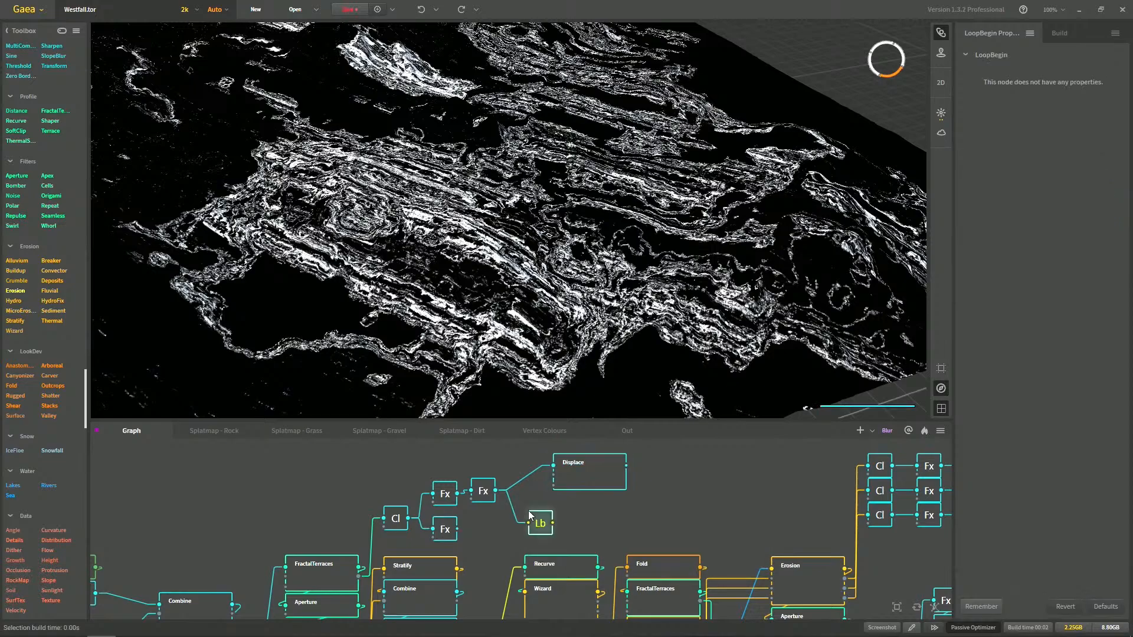
{"action": "left_click_drag", "start_coordinate": [533, 547], "coordinate": [529, 458]}
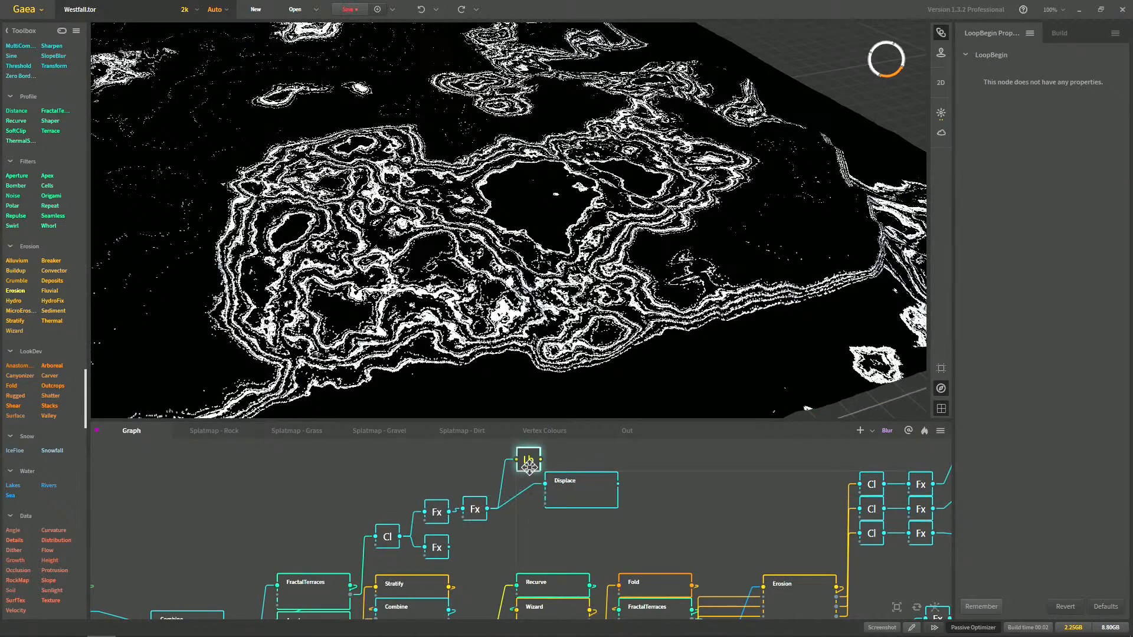
{"action": "left_click", "coordinate": [574, 493]}
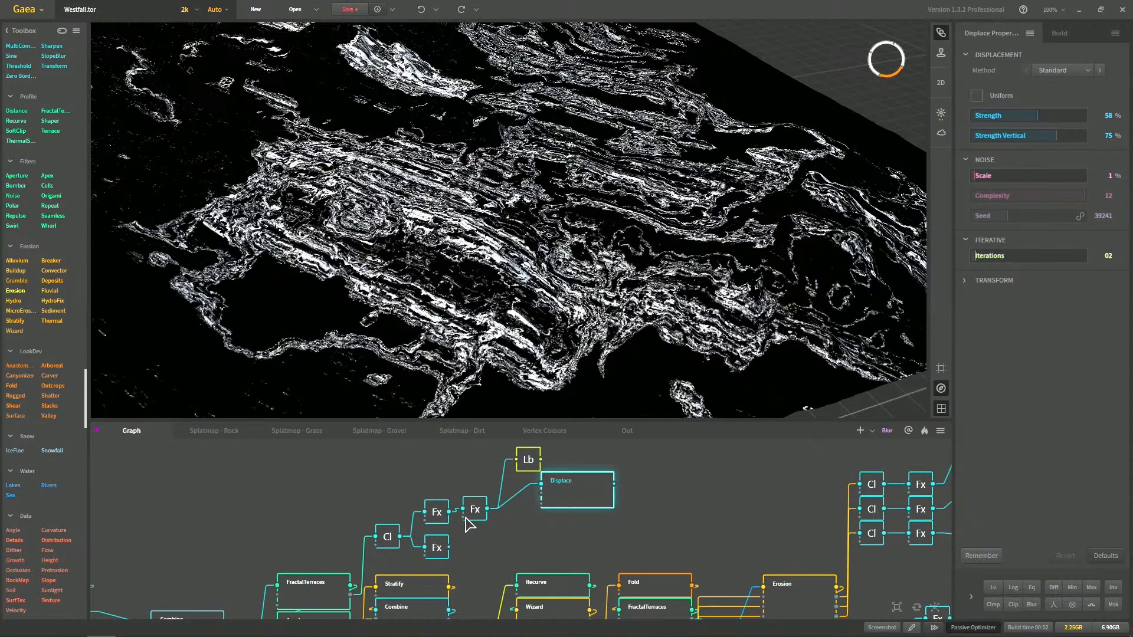
{"action": "middle_click_drag", "start_coordinate": [474, 517], "coordinate": [452, 533]}
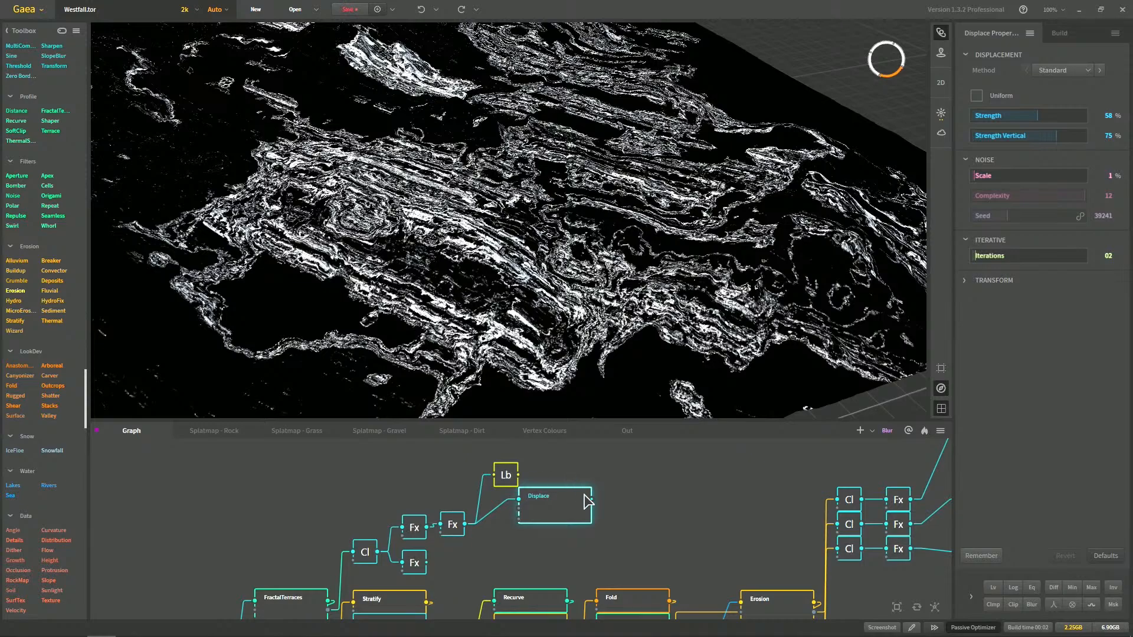
{"action": "right_click", "coordinate": [625, 508]}
{"action": "type", "text": "loop"}
{"action": "key", "text": "Return"}
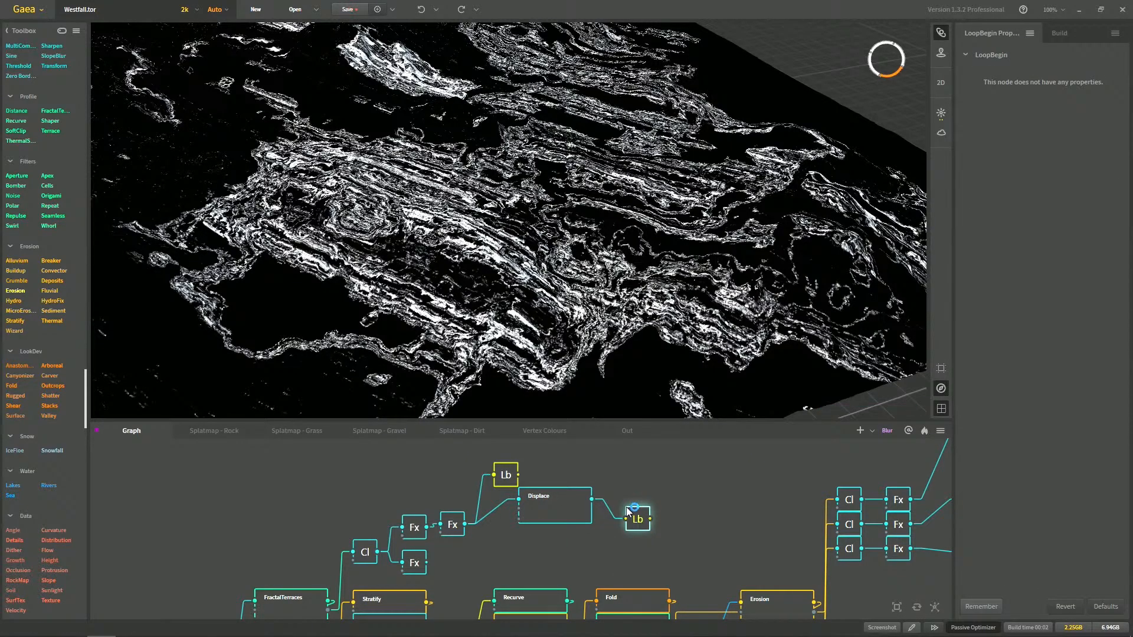
{"action": "key", "text": "Delete"}
Add a LoopEnd node after the Displace node, feed Displace from LoopBegin, and view the LoopEnd result
{"action": "right_click", "coordinate": [632, 501]}
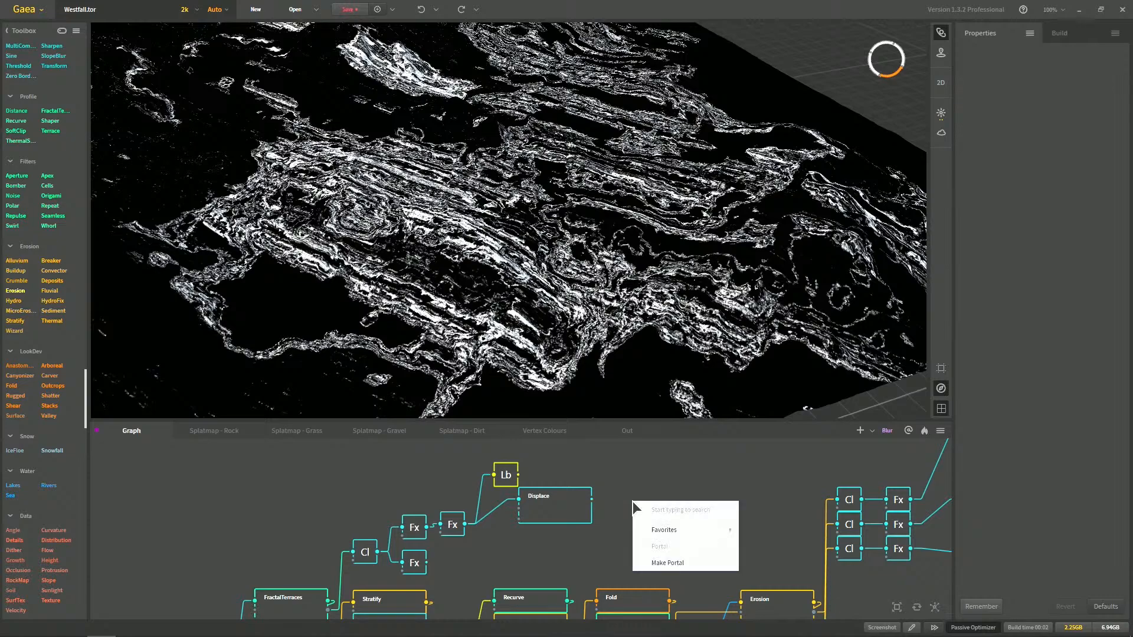
{"action": "type", "text": "loop"}
{"action": "left_click", "coordinate": [651, 540]}
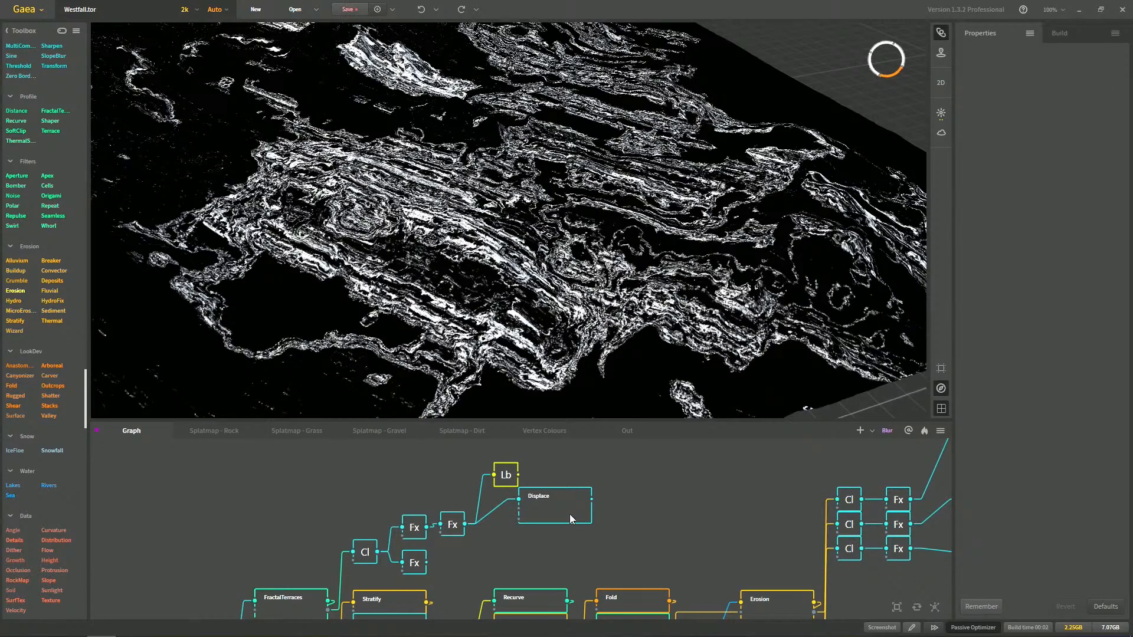
{"action": "left_click_drag", "start_coordinate": [519, 475], "coordinate": [521, 525]}
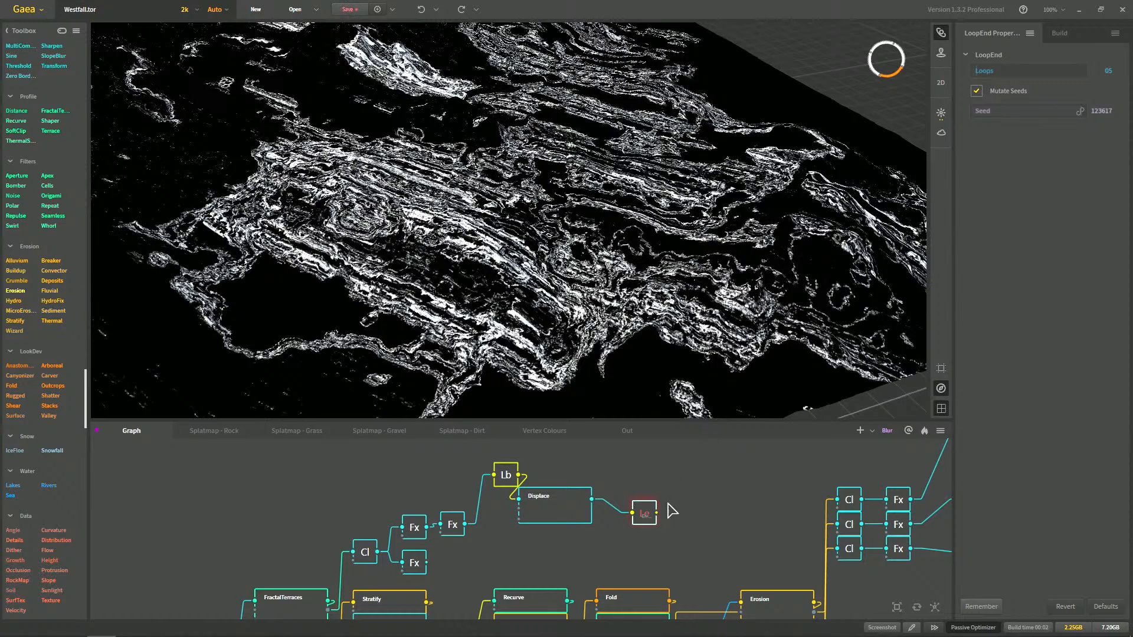
{"action": "left_click_drag", "start_coordinate": [649, 519], "coordinate": [605, 538]}
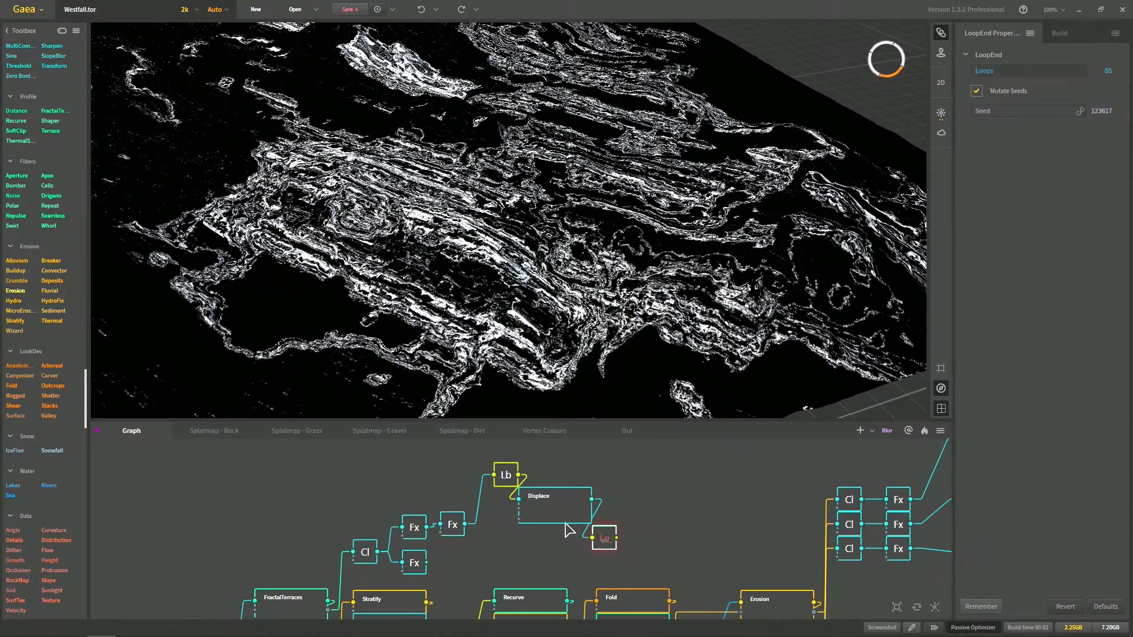
{"action": "left_click", "coordinate": [605, 538]}
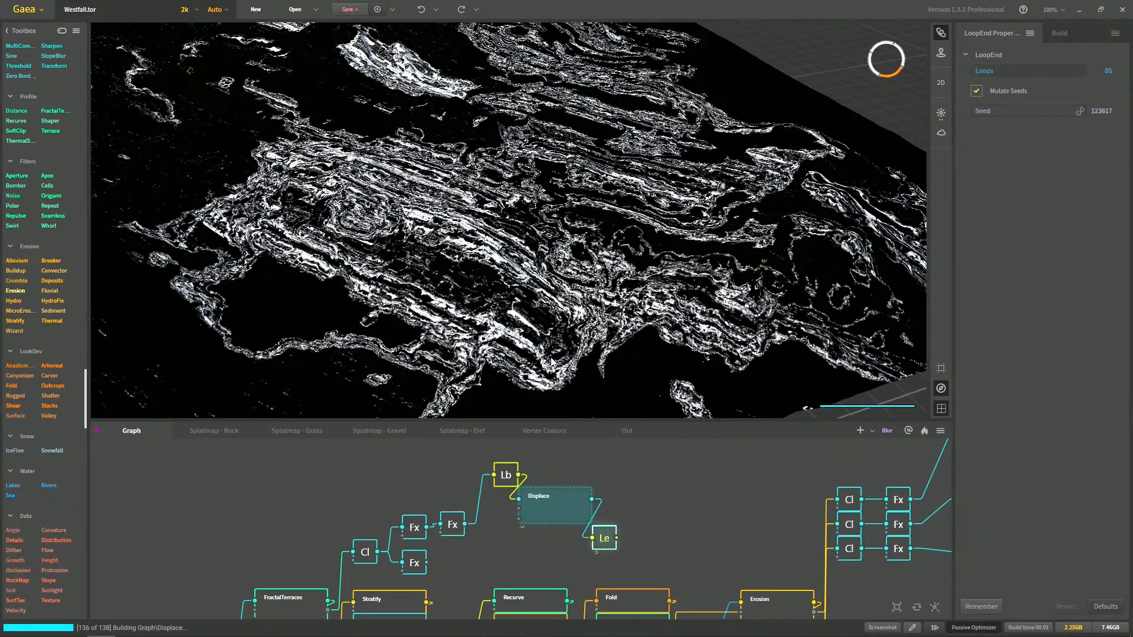
Reset the Displace node's Iterations to 1 and set the LoopEnd node's Loops to 2
{"action": "left_click", "coordinate": [549, 515]}
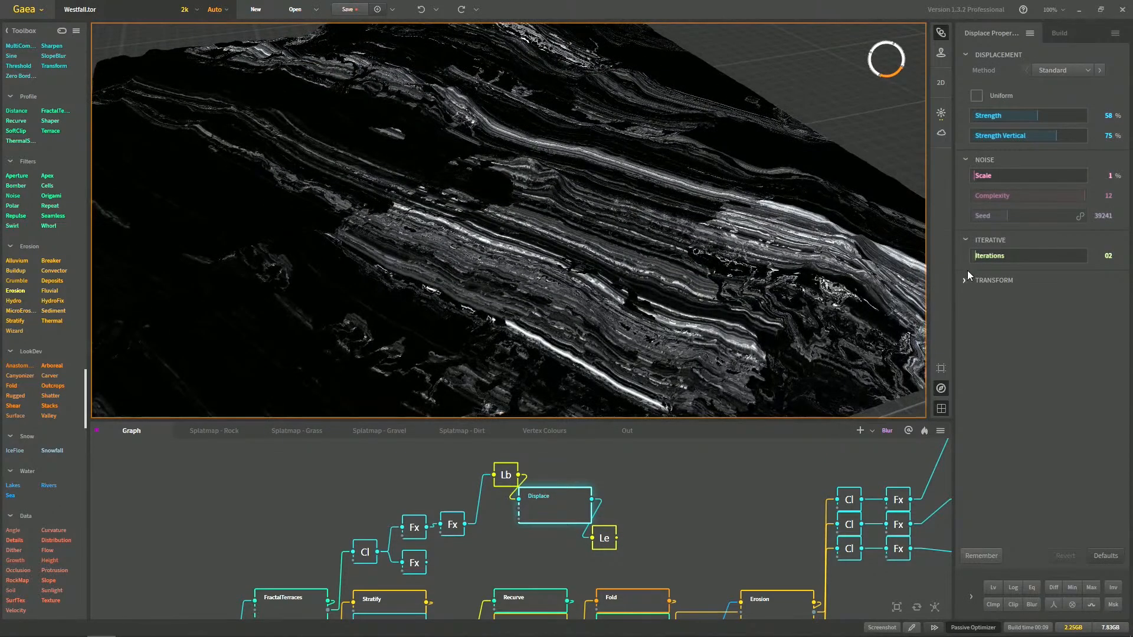
{"action": "right_click", "coordinate": [999, 260]}
{"action": "left_click", "coordinate": [1008, 258]}
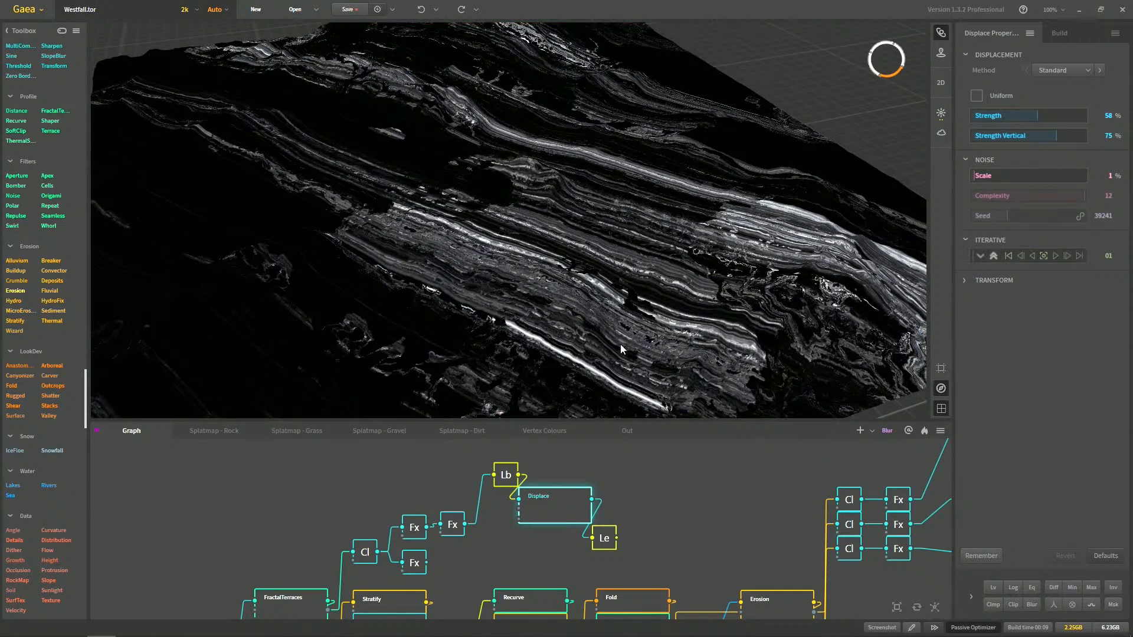
{"action": "left_click_drag", "start_coordinate": [623, 346], "coordinate": [619, 335]}
{"action": "left_click", "coordinate": [604, 538]}
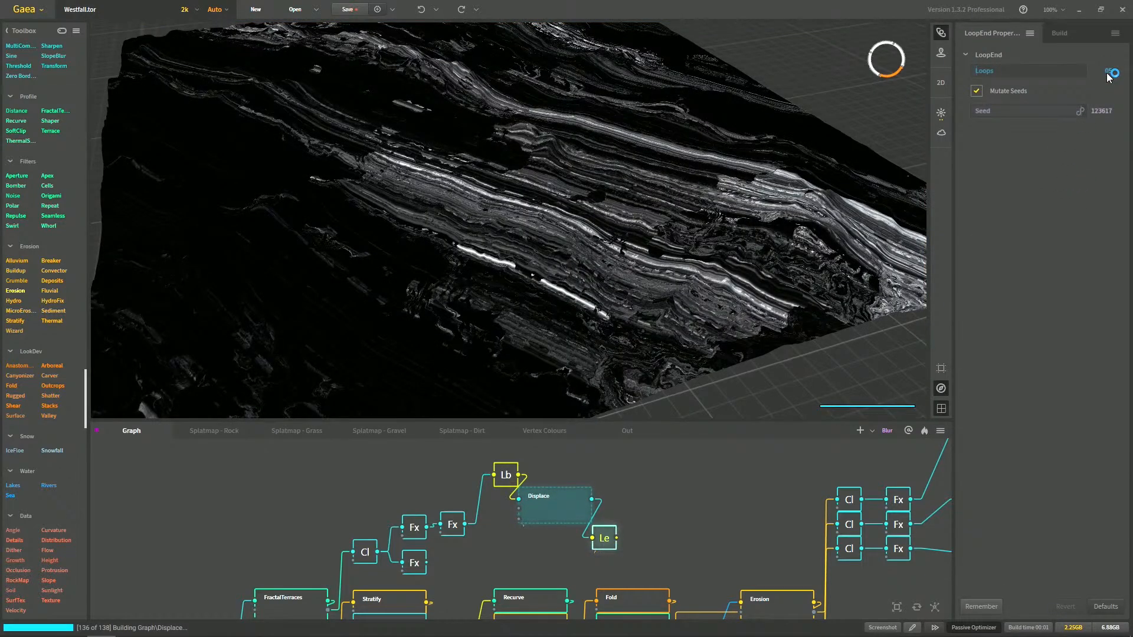
{"action": "type", "text": "2"}
{"action": "key", "text": "Return"}
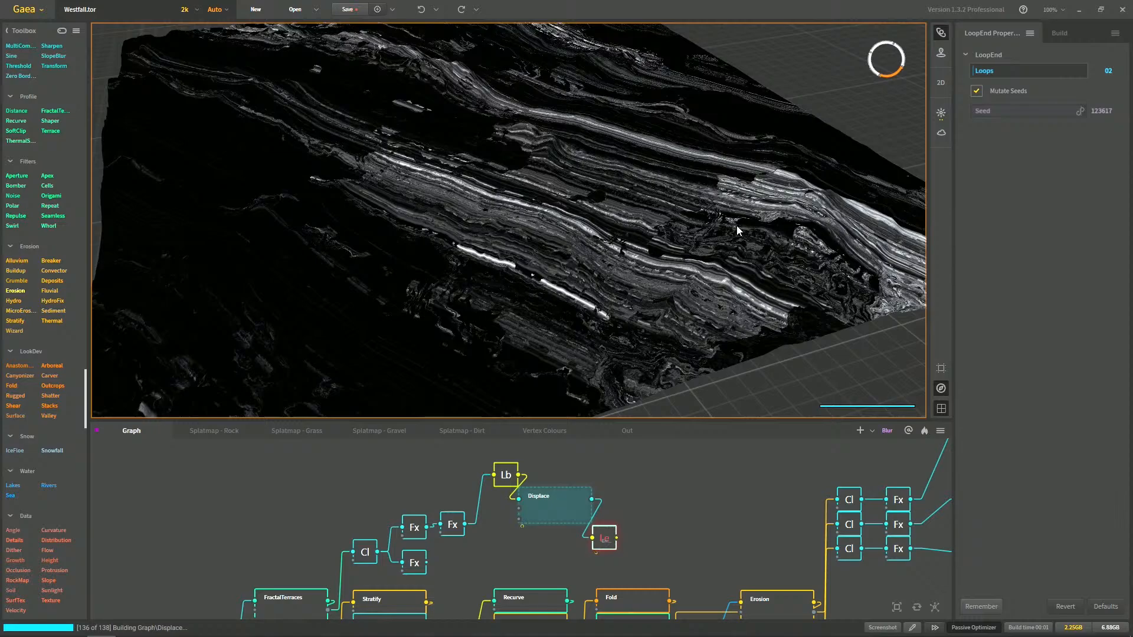
Set the looped Displace node's Strength Vertical to 37 %
{"action": "left_click", "coordinate": [547, 513]}
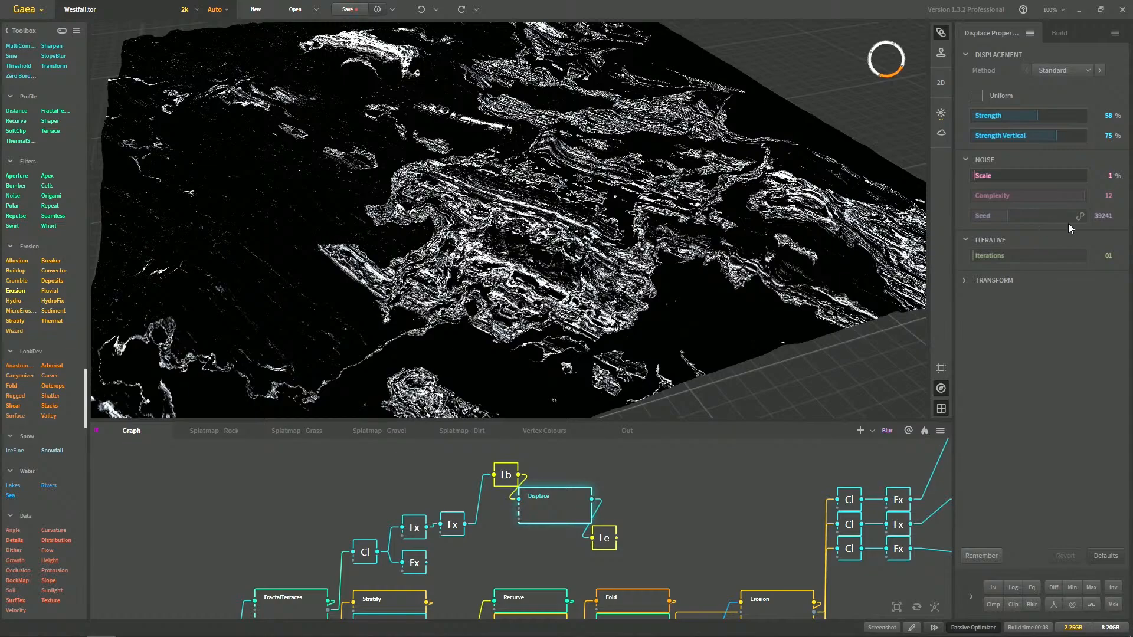
{"action": "left_click", "coordinate": [605, 537]}
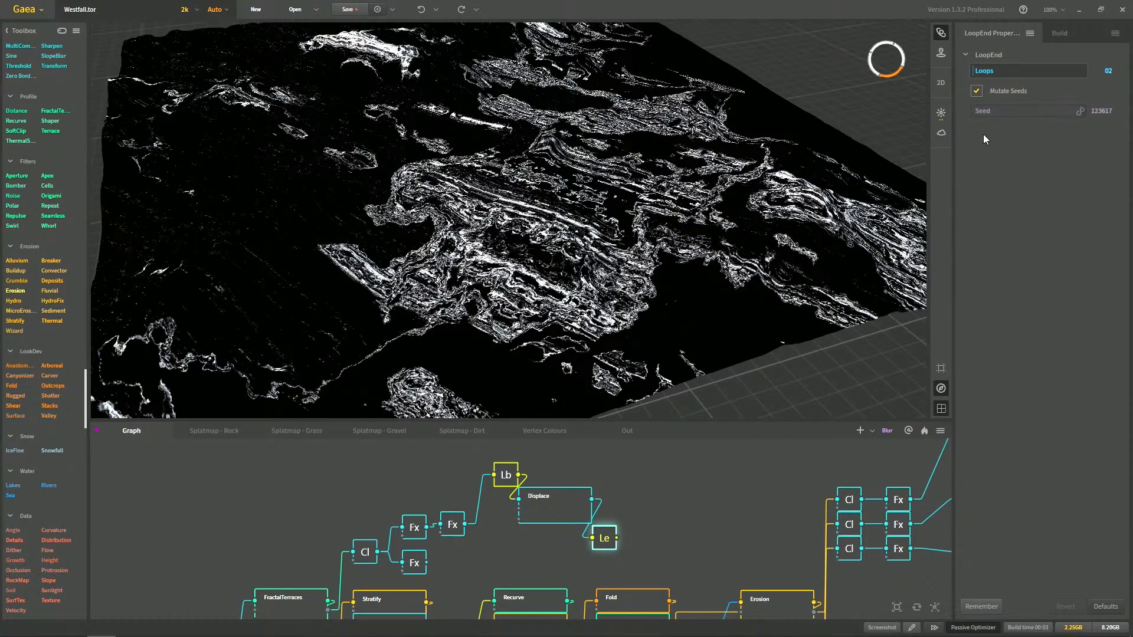
{"action": "left_click", "coordinate": [560, 513]}
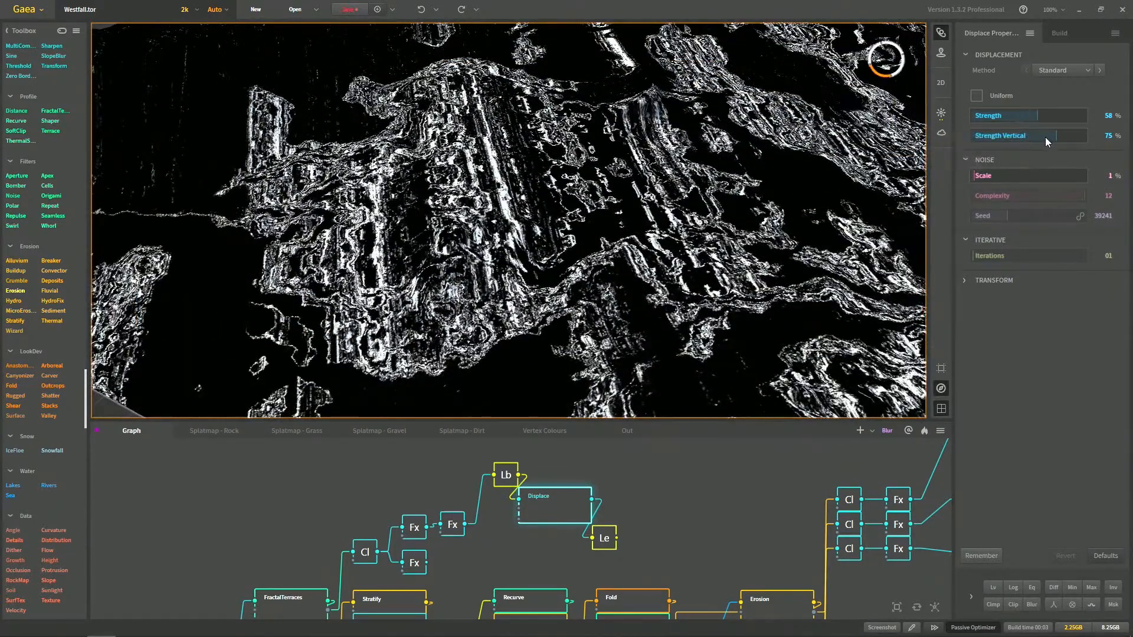
{"action": "left_click_drag", "start_coordinate": [1046, 137], "coordinate": [1014, 136]}
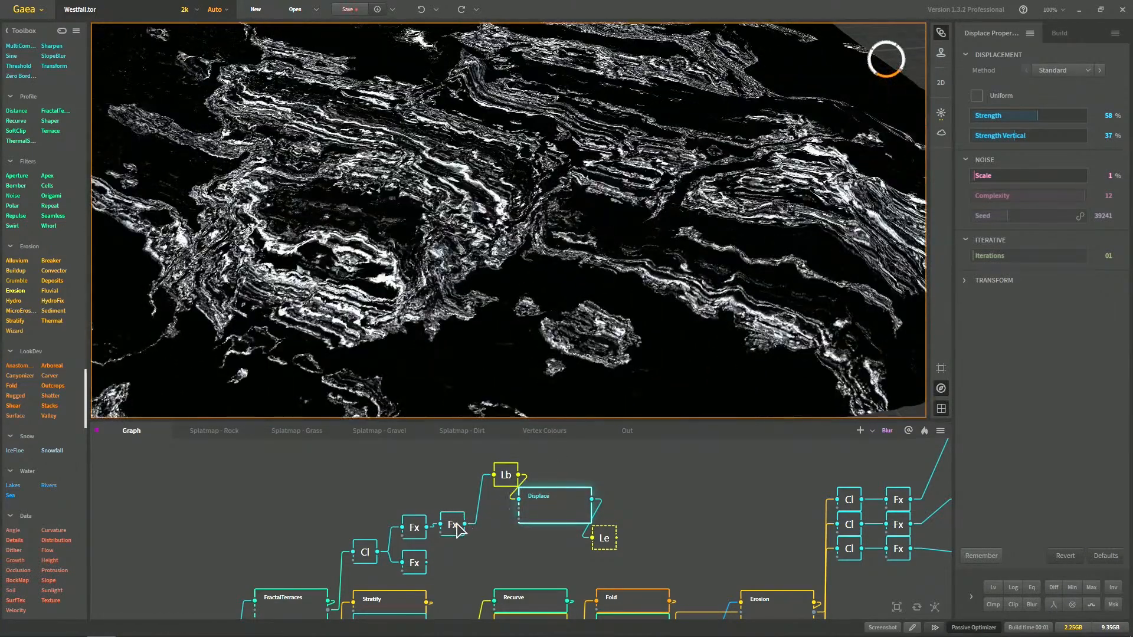
Compare the Abs Fx terrace lines with the LoopEnd output, up close and across the whole terrain
{"action": "left_click", "coordinate": [453, 525]}
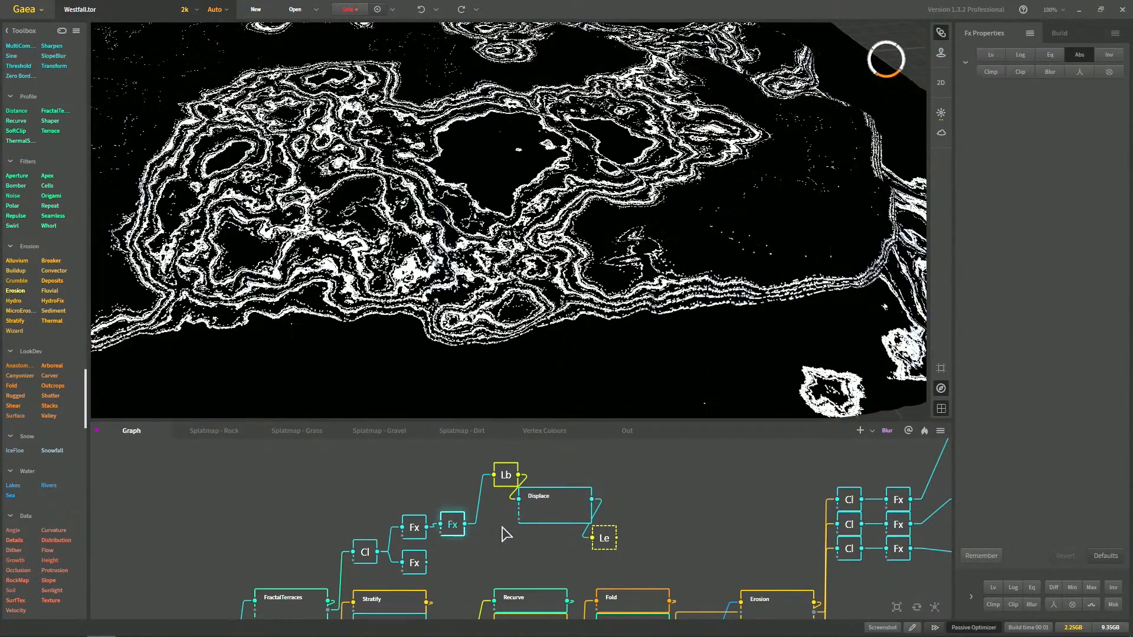
{"action": "left_click", "coordinate": [602, 537]}
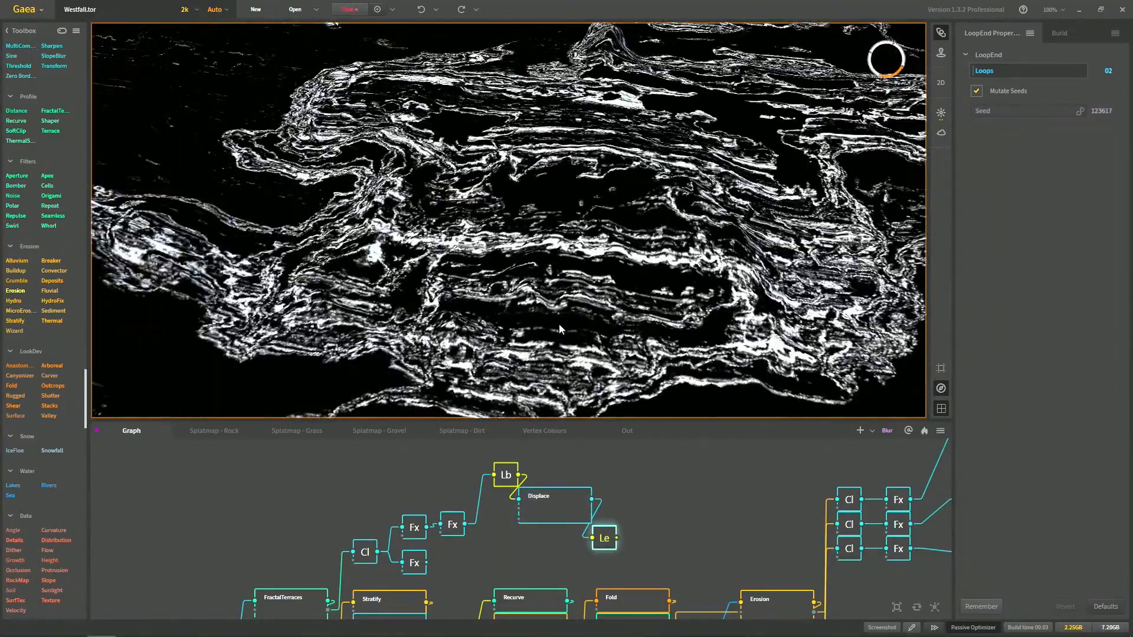
{"action": "mouse_move", "coordinate": [547, 314]}
{"action": "left_mouse_down"}
{"action": "mouse_move", "coordinate": [552, 372]}
{"action": "mouse_move", "coordinate": [544, 319]}
{"action": "left_mouse_up"}
{"action": "scroll", "coordinate": [554, 374], "scroll_direction": "down", "scroll_amount": 5}
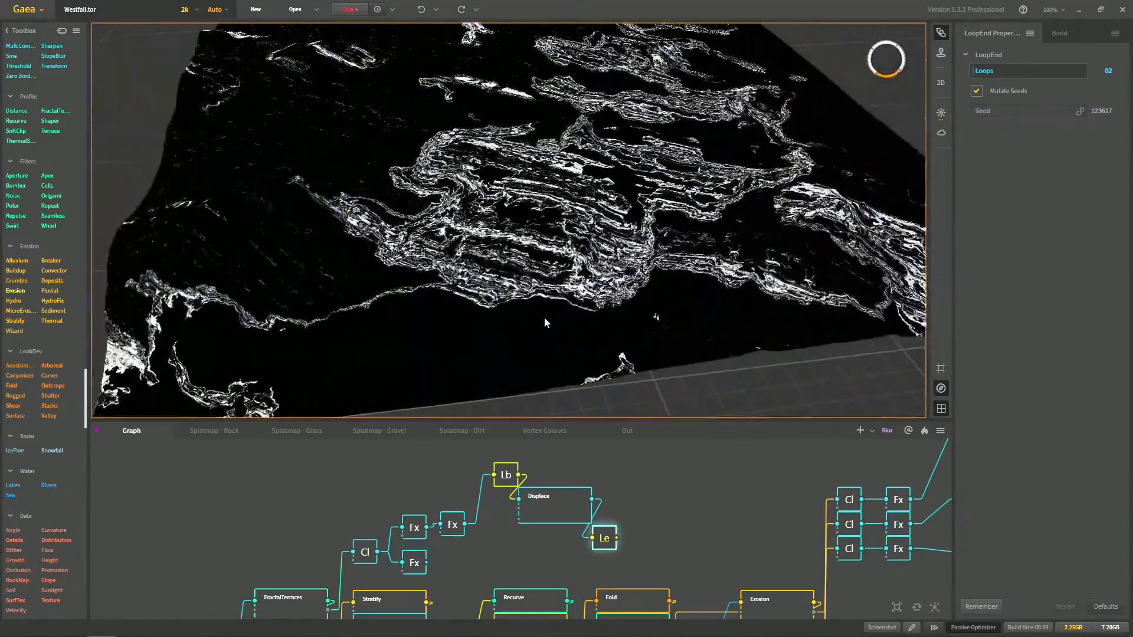
Try the looped Displace node's Strength Vertical at 24 % and 13 %, checking the terrace lines at each value
{"action": "scroll", "coordinate": [544, 319], "scroll_direction": "up", "scroll_amount": 5}
{"action": "left_click", "coordinate": [559, 496]}
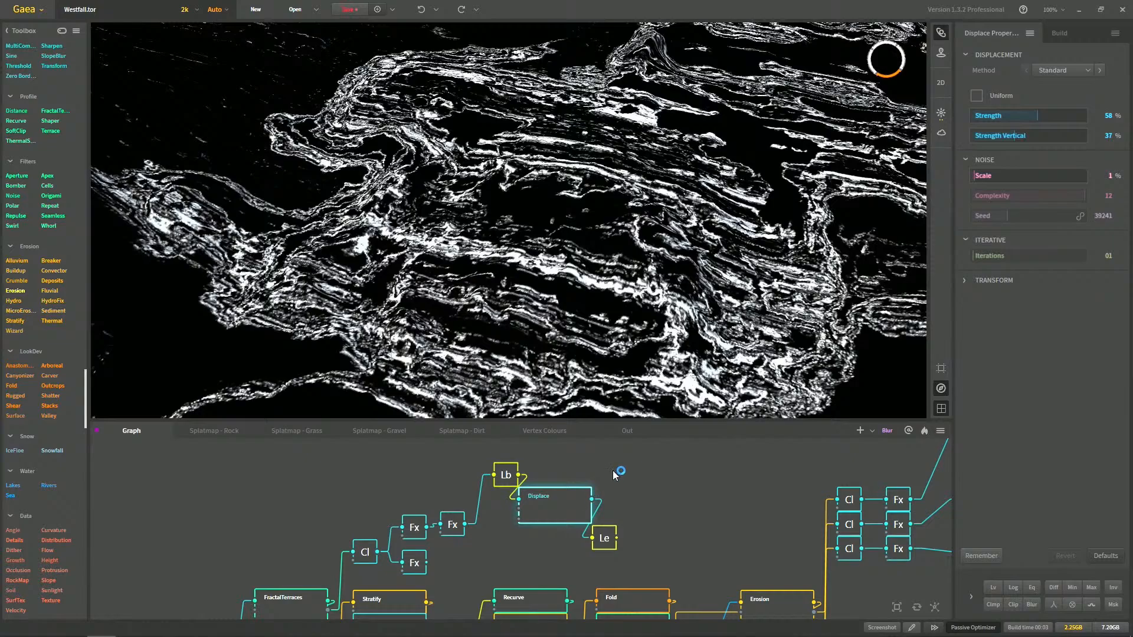
{"action": "left_click", "coordinate": [982, 97]}
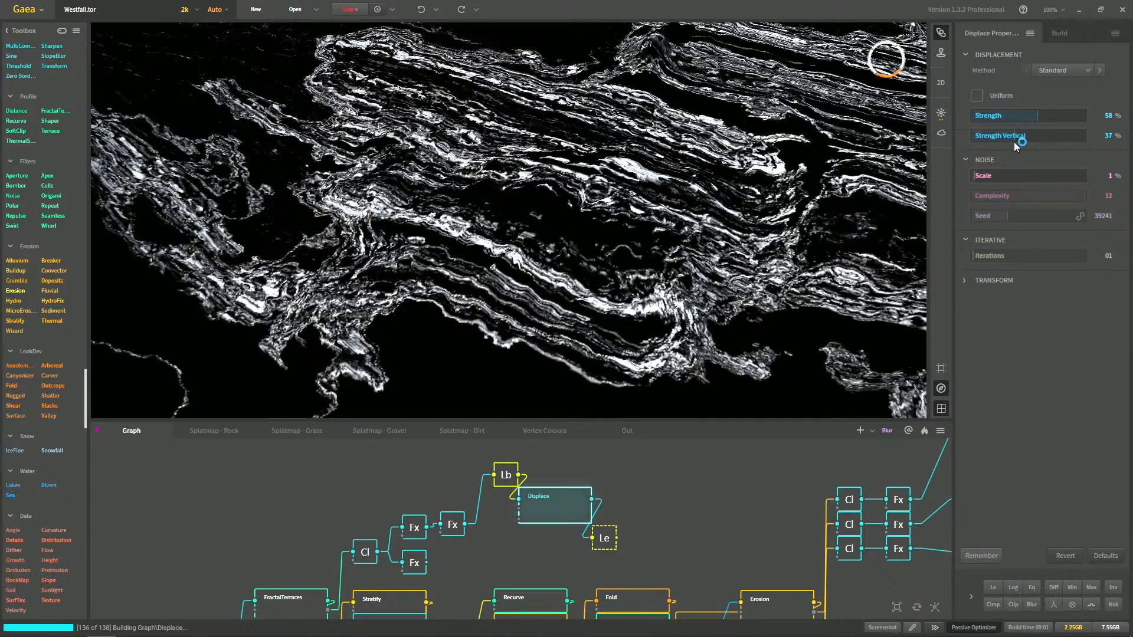
{"action": "left_click", "coordinate": [1000, 138]}
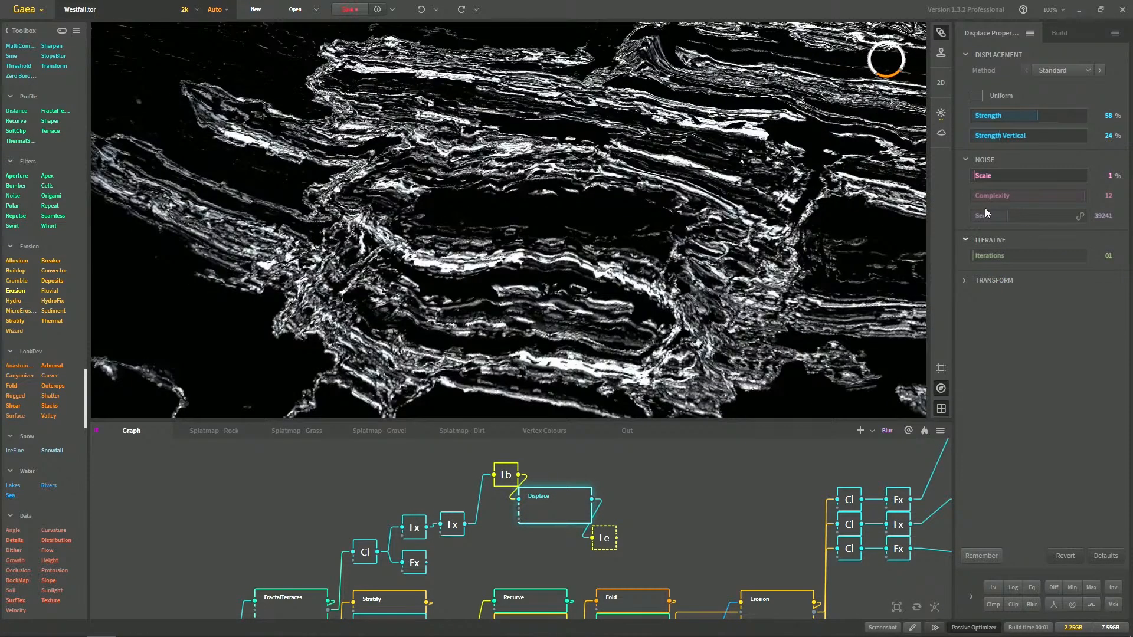
{"action": "scroll", "coordinate": [781, 187], "scroll_direction": "down", "scroll_amount": 5}
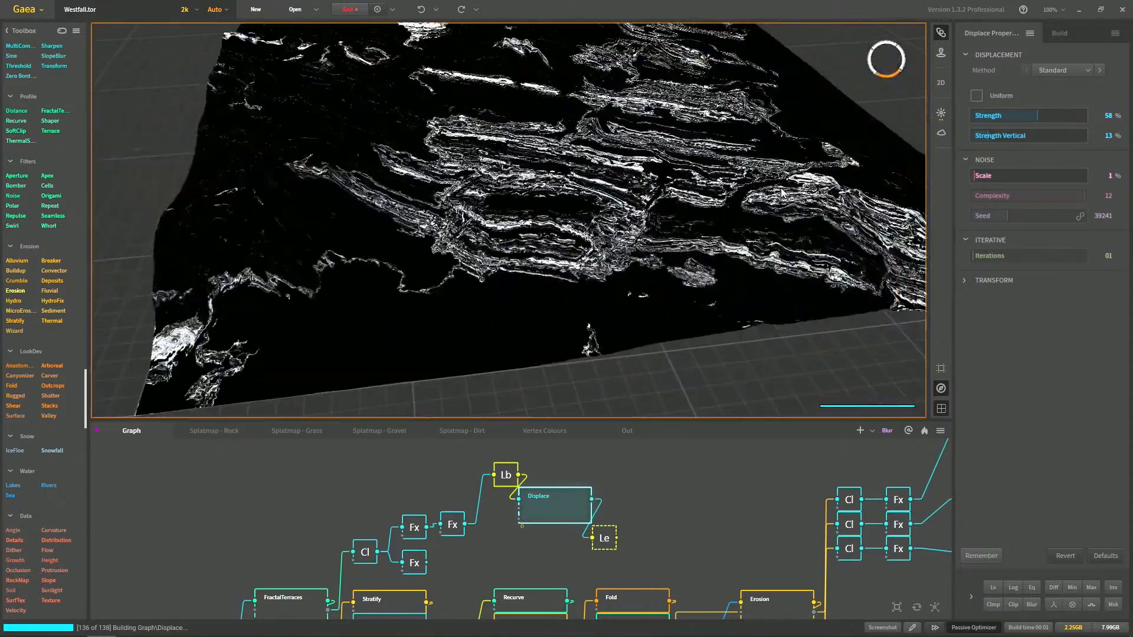
{"action": "scroll", "coordinate": [778, 197], "scroll_direction": "up", "scroll_amount": 5}
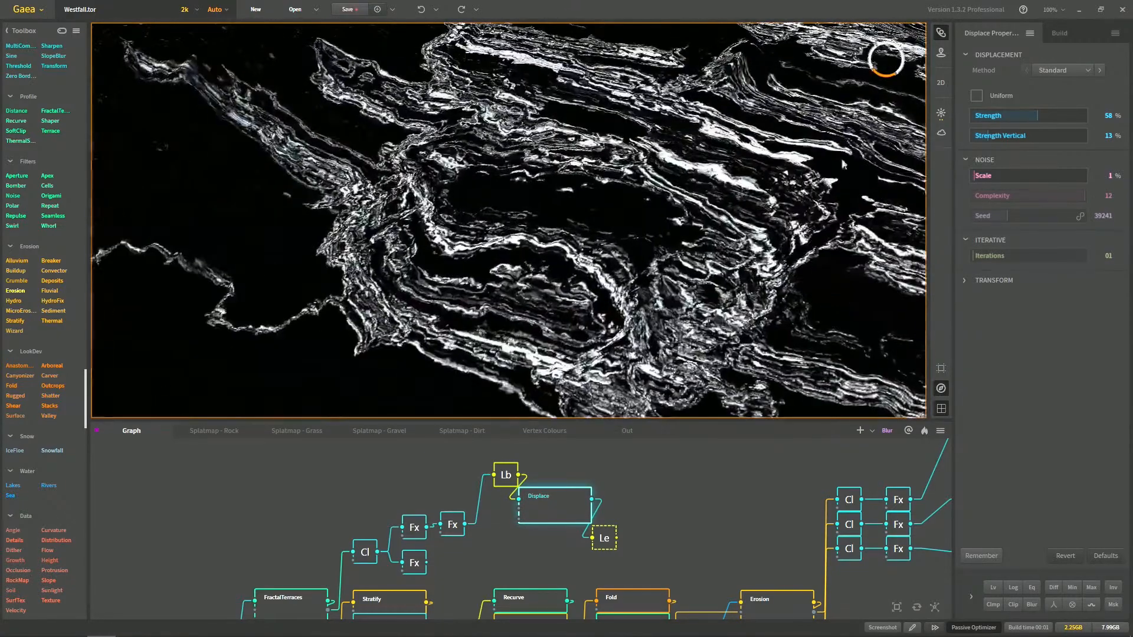
Set the looped Displace node's Strength to 41 % and Strength Vertical to 29 %, and check the result
{"action": "left_click", "coordinate": [1017, 116]}
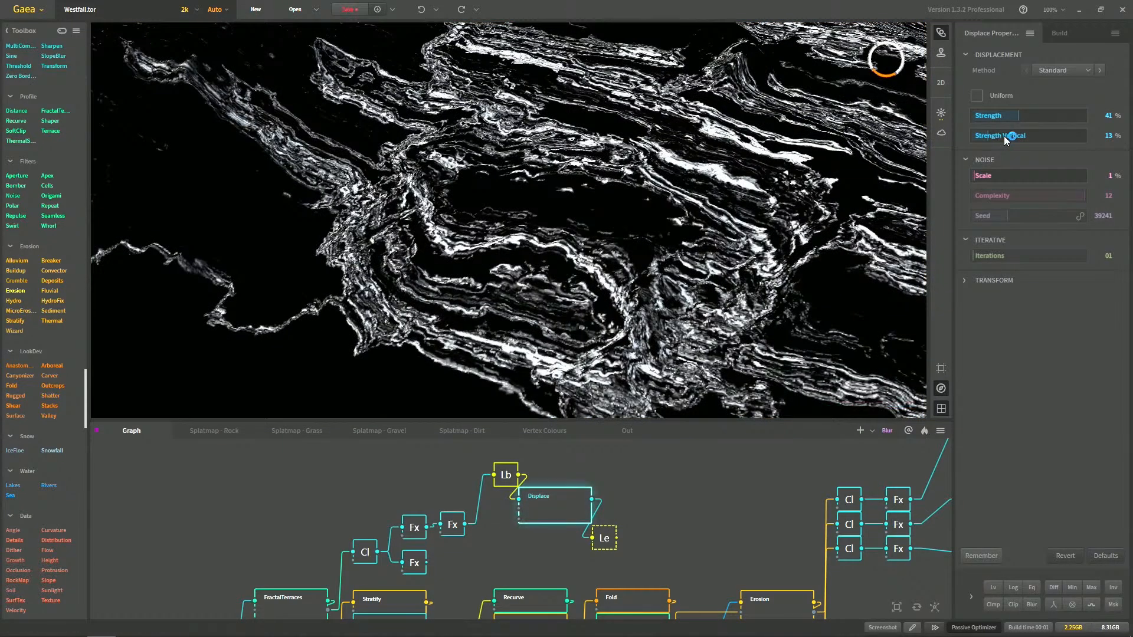
{"action": "left_click", "coordinate": [1005, 135]}
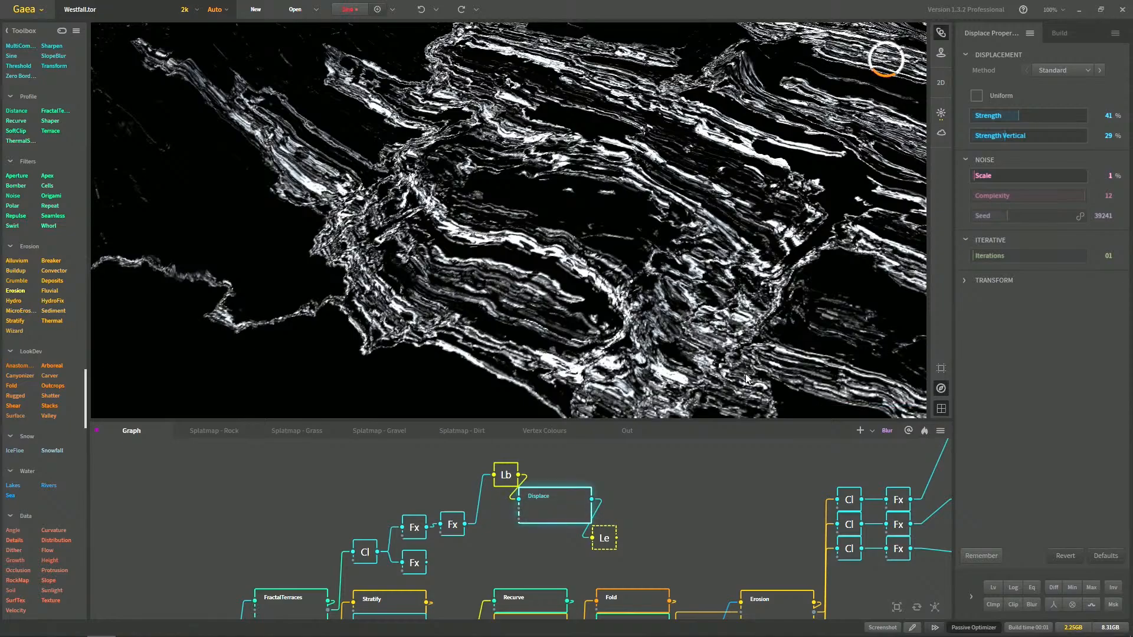
{"action": "left_click", "coordinate": [452, 524]}
{"action": "left_click", "coordinate": [530, 518]}
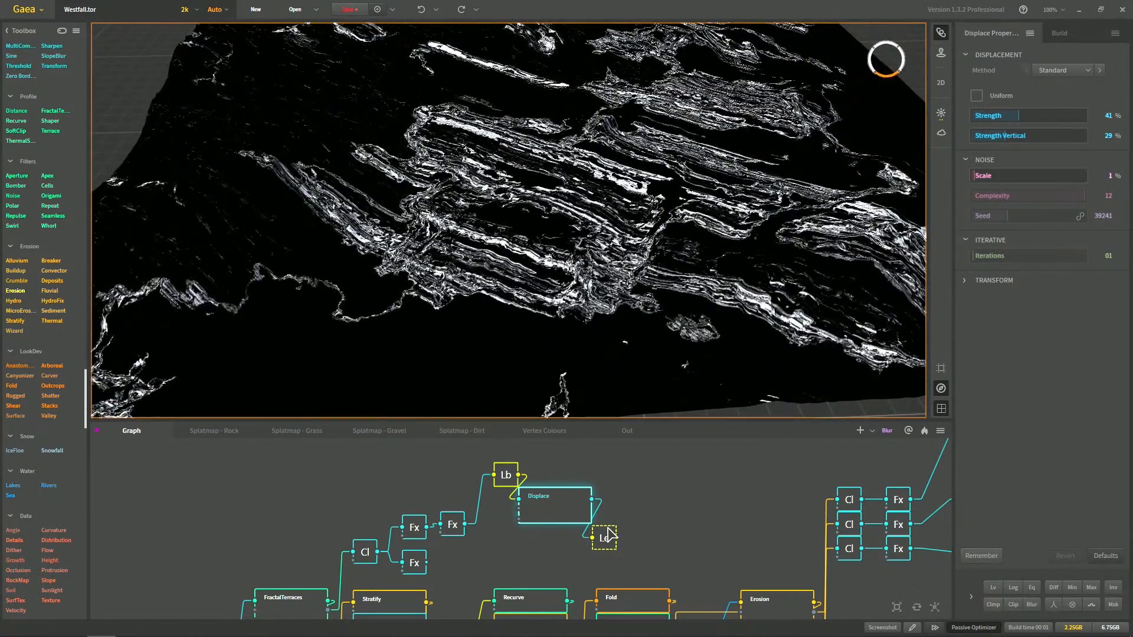
Add a second Displace node fed by the LoopEnd node and set its noise Scale to 20 %
{"action": "right_click", "coordinate": [650, 488]}
{"action": "type", "text": "isp"}
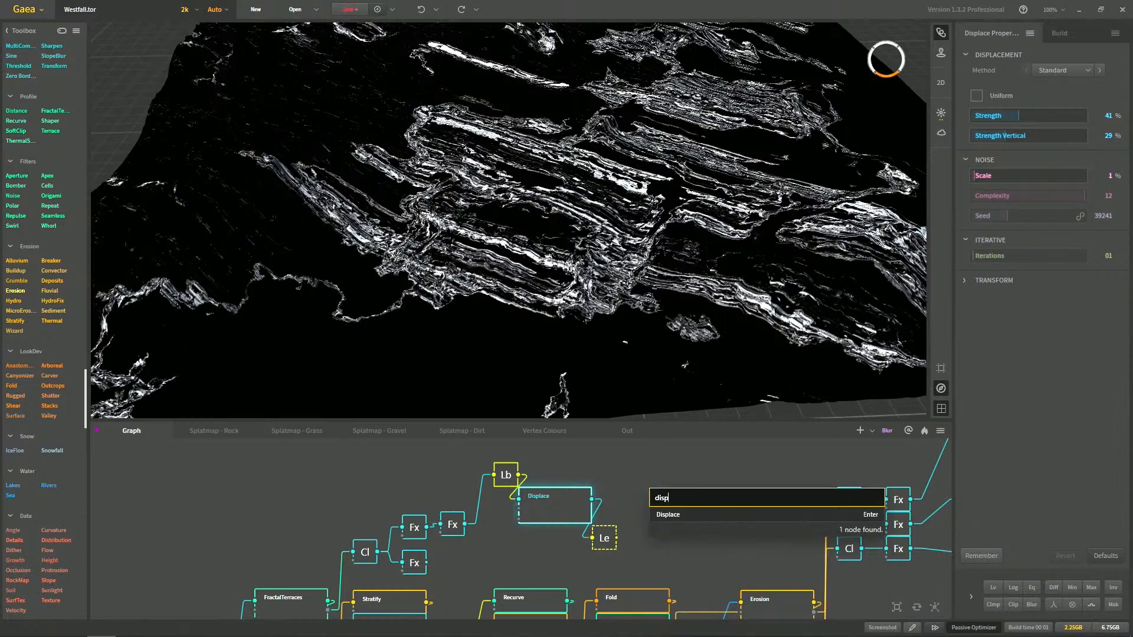
{"action": "key", "text": "Return"}
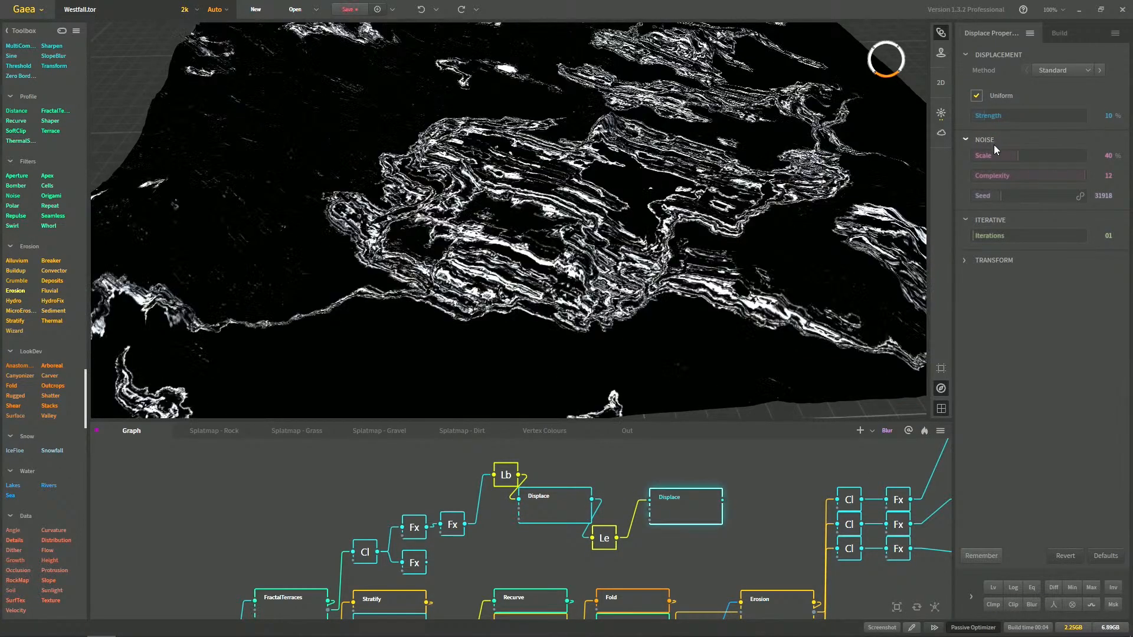
{"action": "left_click", "coordinate": [996, 155]}
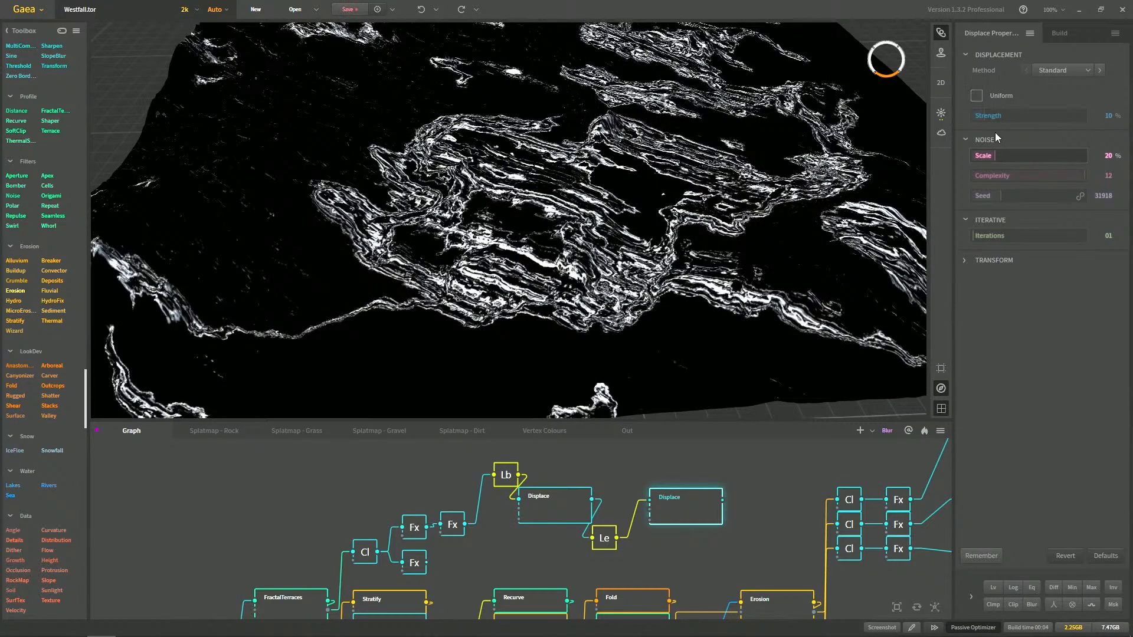
{"action": "left_click", "coordinate": [1020, 118]}
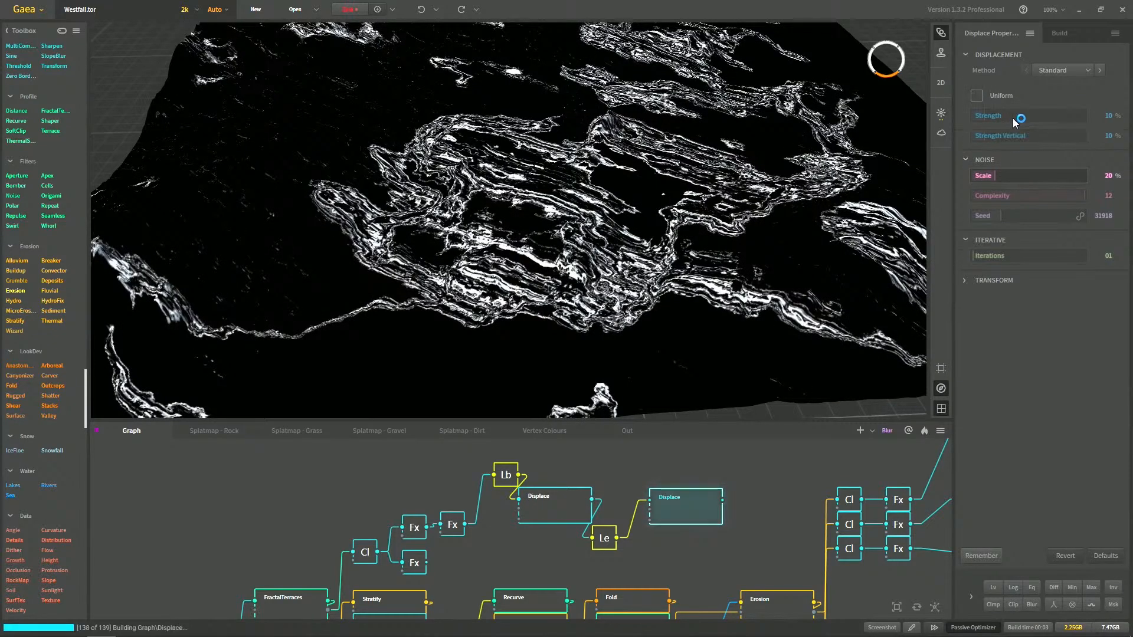
Give the second Displace node the Rugged method with Uniform enabled, Strength 32 % and Scale 13 %
{"action": "left_click", "coordinate": [1065, 69]}
{"action": "left_click", "coordinate": [1053, 119]}
{"action": "left_click", "coordinate": [976, 95]}
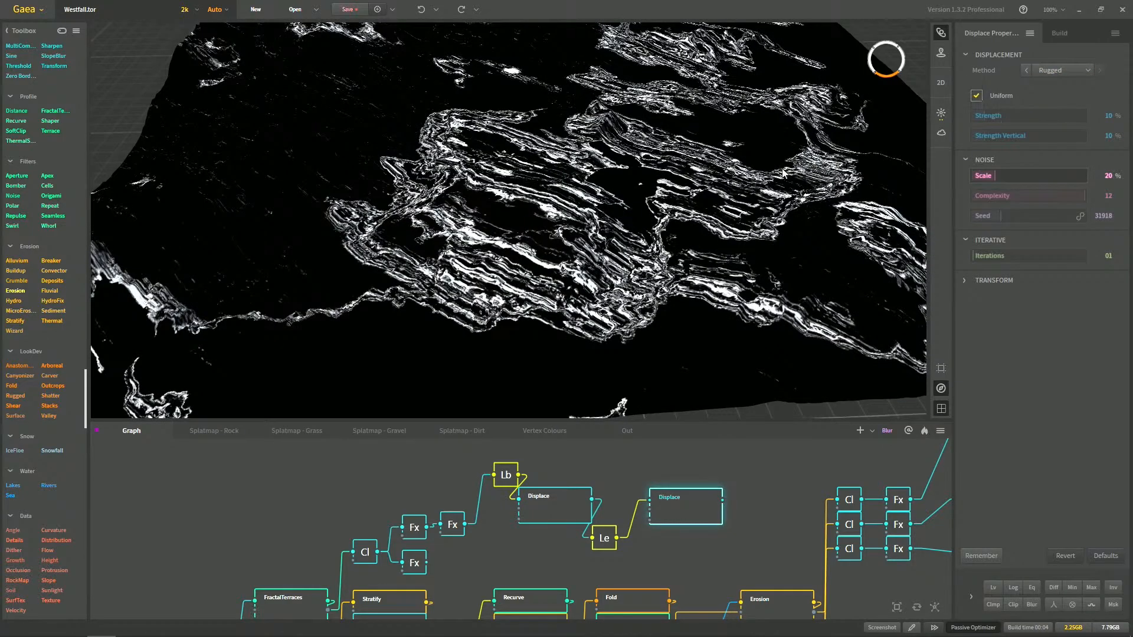
{"action": "left_click_drag", "start_coordinate": [1007, 115], "coordinate": [1045, 121]}
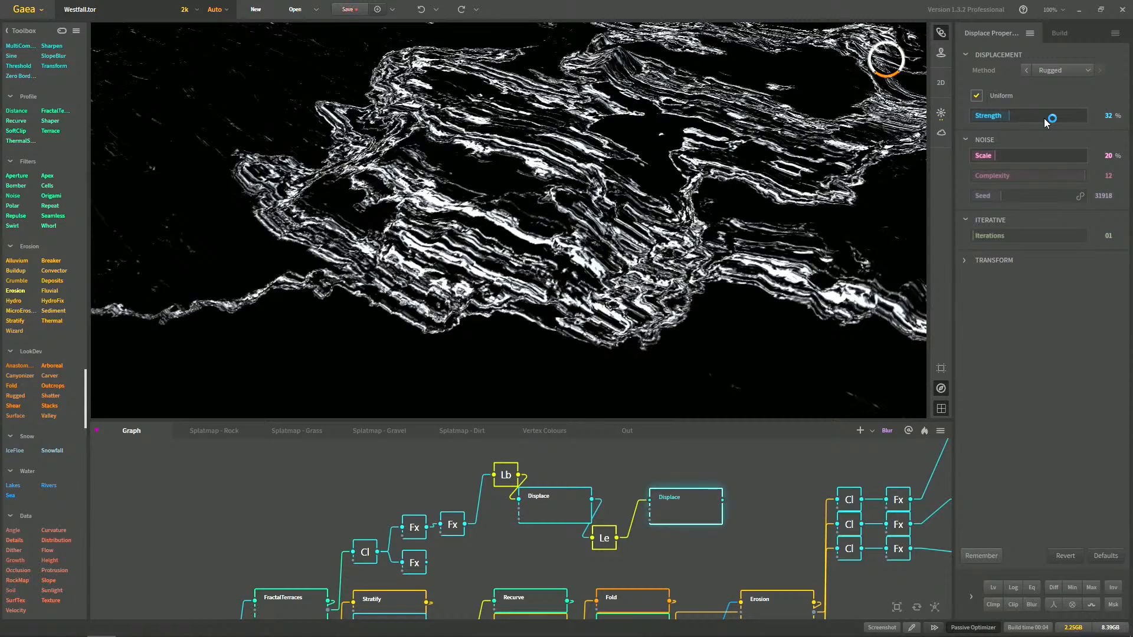
{"action": "left_click_drag", "start_coordinate": [1004, 157], "coordinate": [984, 157]}
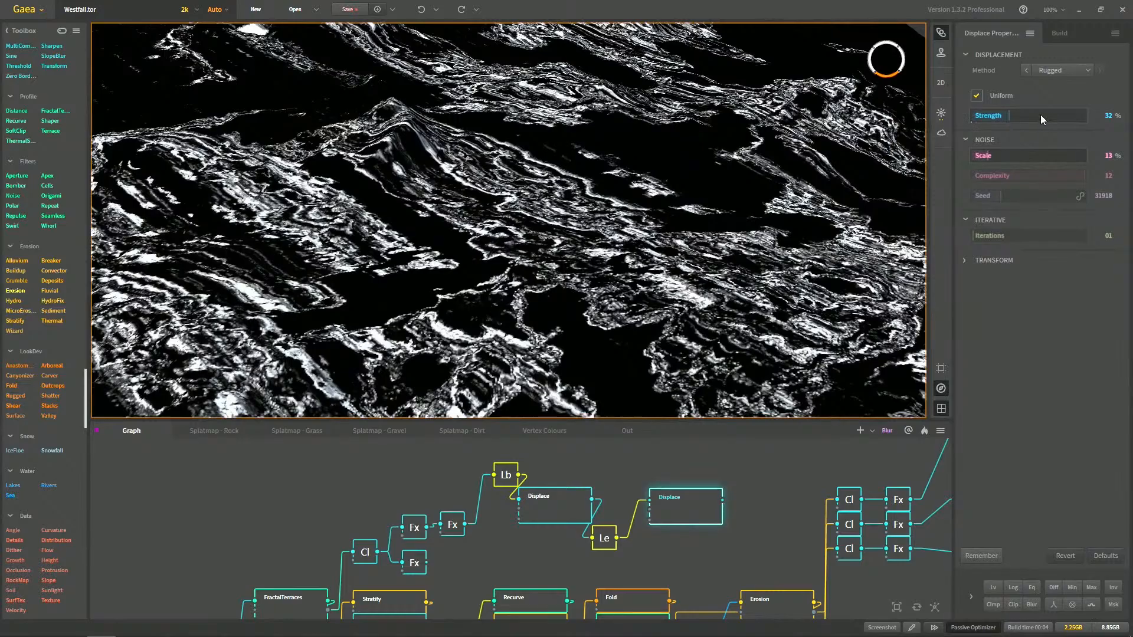
Raise the Rugged Displace node's Strength through 60 % and 80 % to 95 %, inspecting the distorted lines
{"action": "left_click", "coordinate": [1041, 118]}
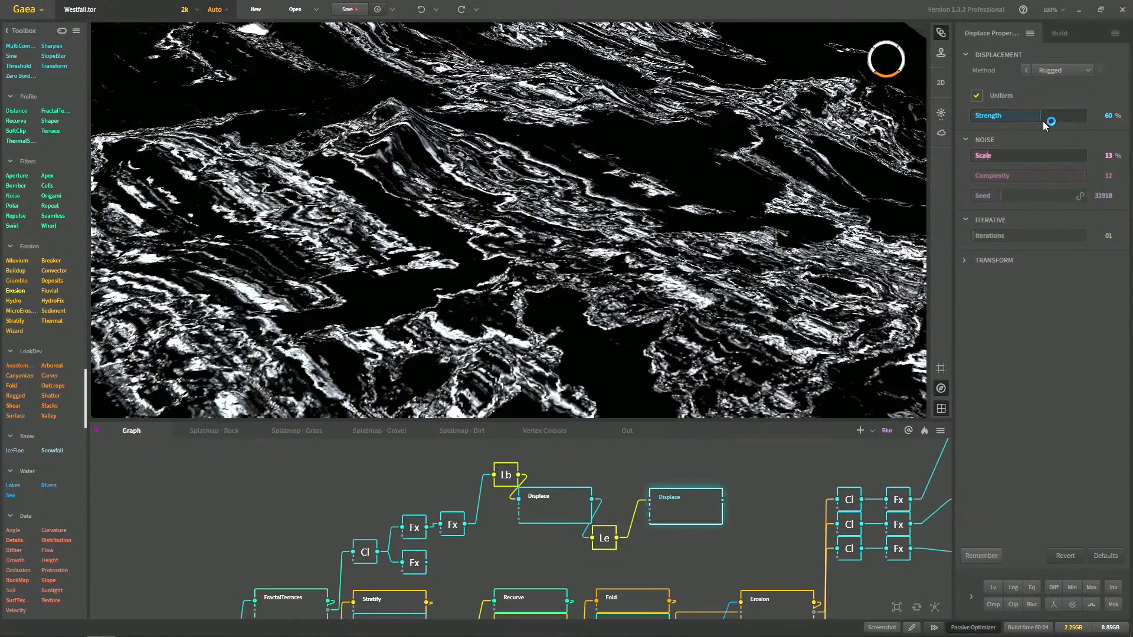
{"action": "left_click_drag", "start_coordinate": [794, 188], "coordinate": [744, 171]}
{"action": "scroll", "coordinate": [744, 171], "scroll_direction": "up", "scroll_amount": 5}
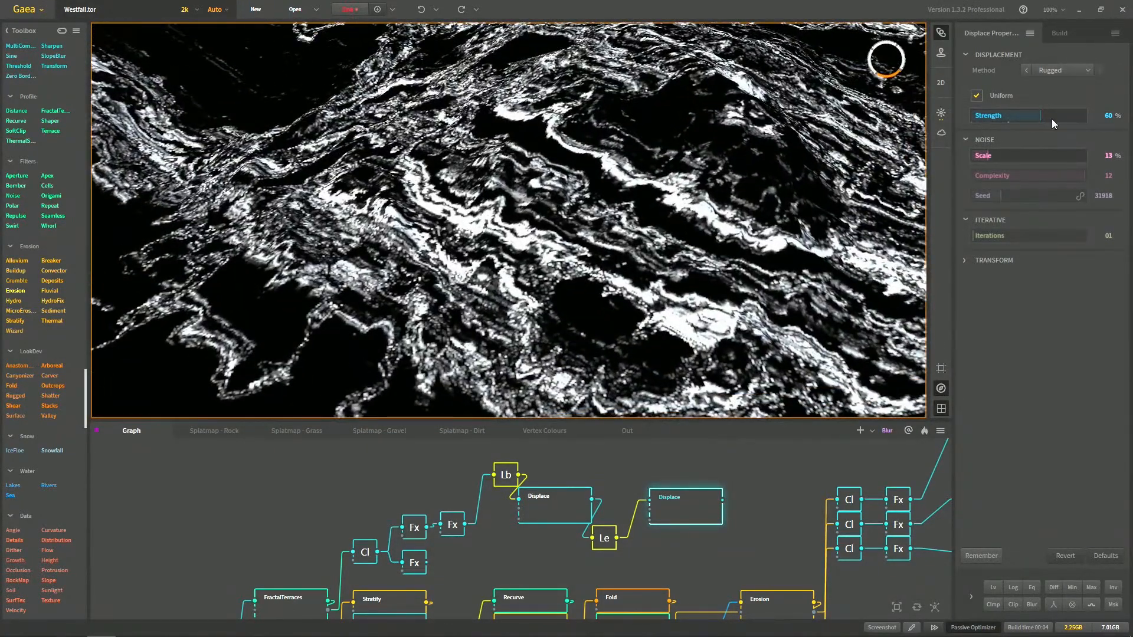
{"action": "left_click", "coordinate": [1062, 117]}
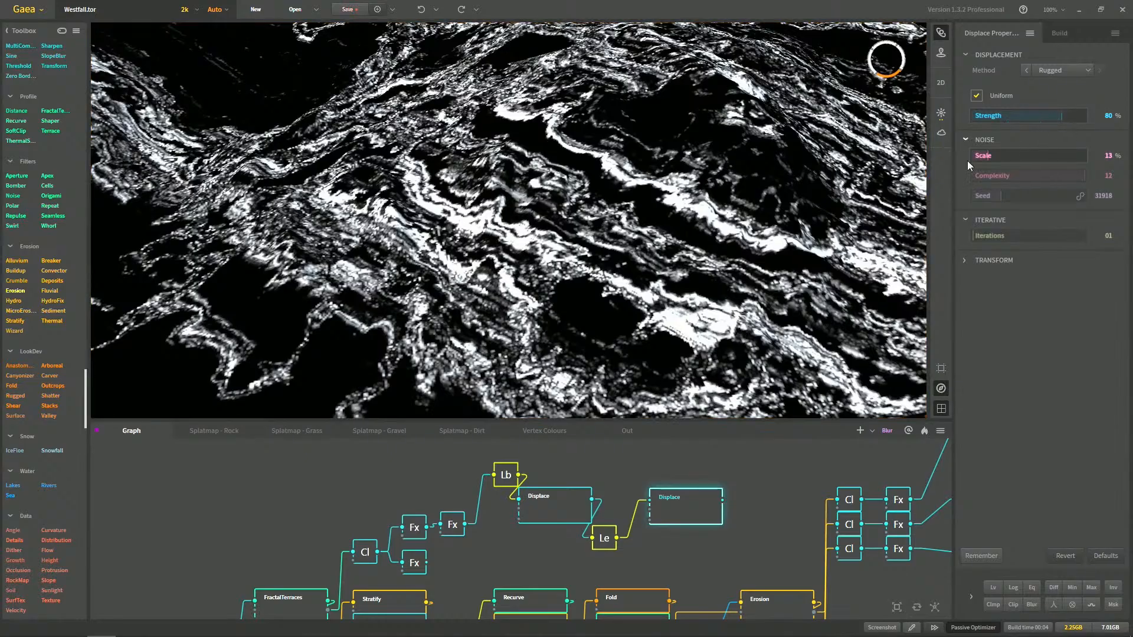
{"action": "scroll", "coordinate": [715, 183], "scroll_direction": "up", "scroll_amount": 5}
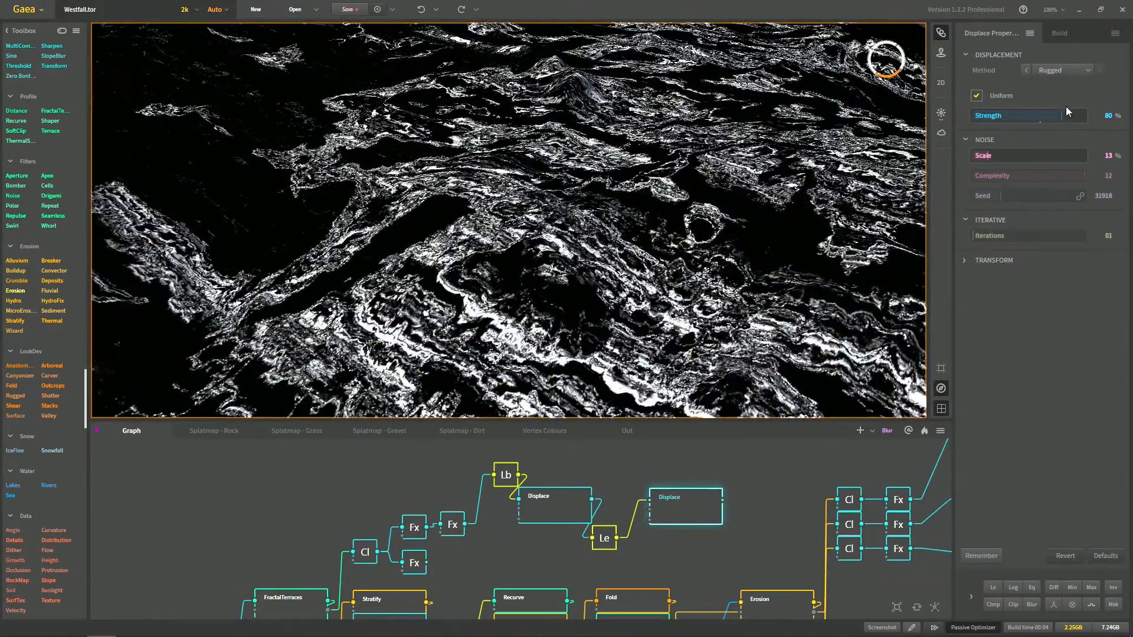
{"action": "left_click", "coordinate": [1078, 115]}
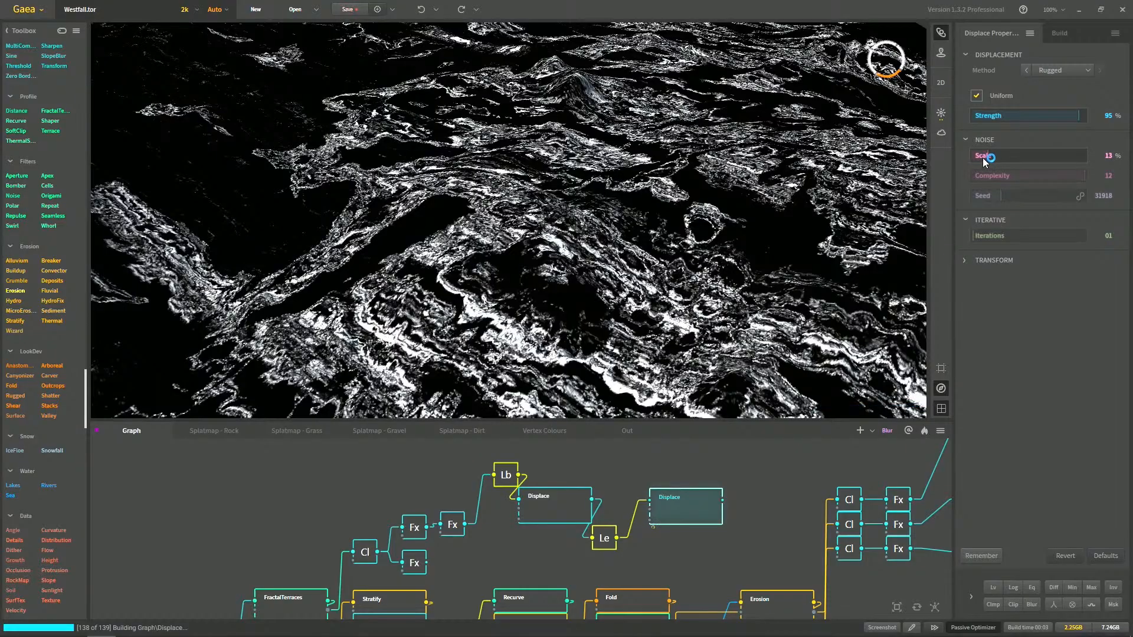
Lower the Rugged Displace node's noise Scale to 7 % and on to 2 %
{"action": "left_click", "coordinate": [981, 157]}
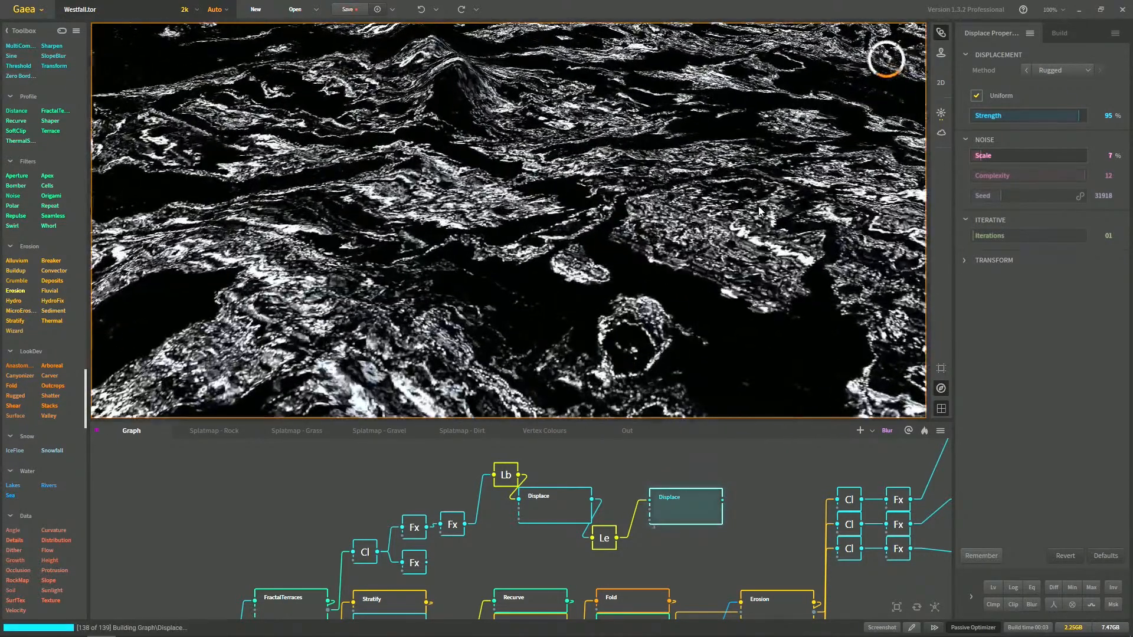
{"action": "left_click_drag", "start_coordinate": [760, 209], "coordinate": [737, 227]}
{"action": "scroll", "coordinate": [737, 218], "scroll_direction": "down", "scroll_amount": 5}
{"action": "scroll", "coordinate": [735, 183], "scroll_direction": "up", "scroll_amount": 5}
{"action": "left_click_drag", "start_coordinate": [735, 182], "coordinate": [691, 241]}
{"action": "scroll", "coordinate": [773, 254], "scroll_direction": "down", "scroll_amount": 4}
{"action": "scroll", "coordinate": [717, 247], "scroll_direction": "up", "scroll_amount": 5}
{"action": "left_click_drag", "start_coordinate": [975, 153], "coordinate": [969, 154]}
Examine the Rugged Displace output across the terrain and compare it with the looped Displace output
{"action": "left_click_drag", "start_coordinate": [780, 153], "coordinate": [618, 391]}
{"action": "scroll", "coordinate": [758, 153], "scroll_direction": "down", "scroll_amount": 4}
{"action": "scroll", "coordinate": [678, 186], "scroll_direction": "up", "scroll_amount": 4}
{"action": "scroll", "coordinate": [610, 183], "scroll_direction": "up", "scroll_amount": 3}
{"action": "scroll", "coordinate": [576, 178], "scroll_direction": "down", "scroll_amount": 5}
{"action": "scroll", "coordinate": [618, 391], "scroll_direction": "up", "scroll_amount": 4}
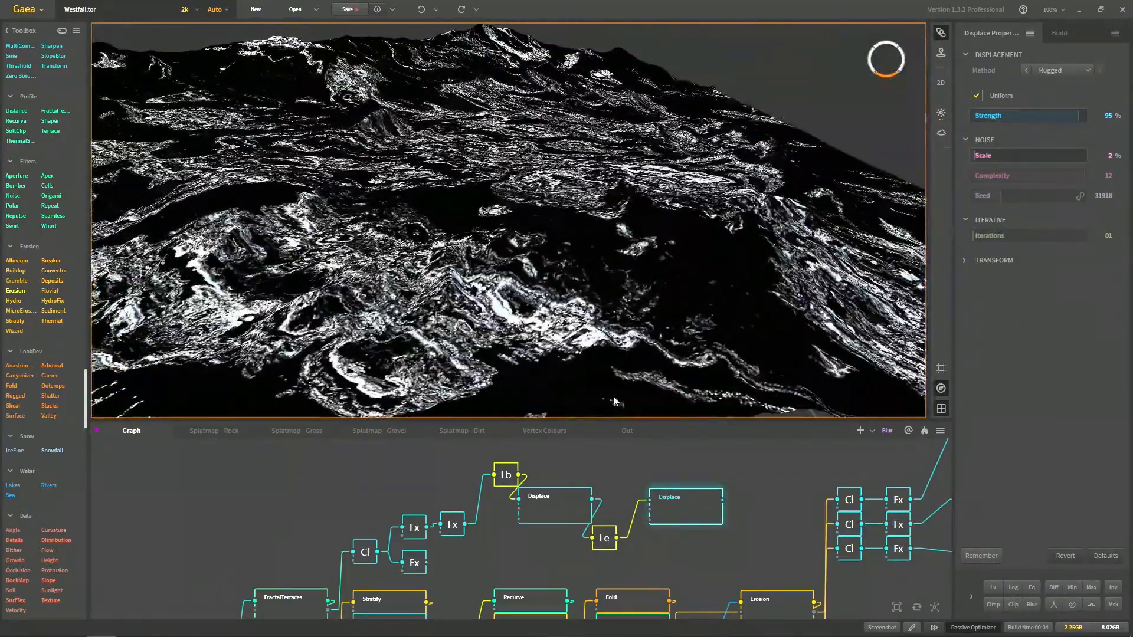
{"action": "left_click", "coordinate": [555, 505]}
{"action": "left_click", "coordinate": [677, 512]}
{"action": "left_click_drag", "start_coordinate": [705, 267], "coordinate": [702, 274]}
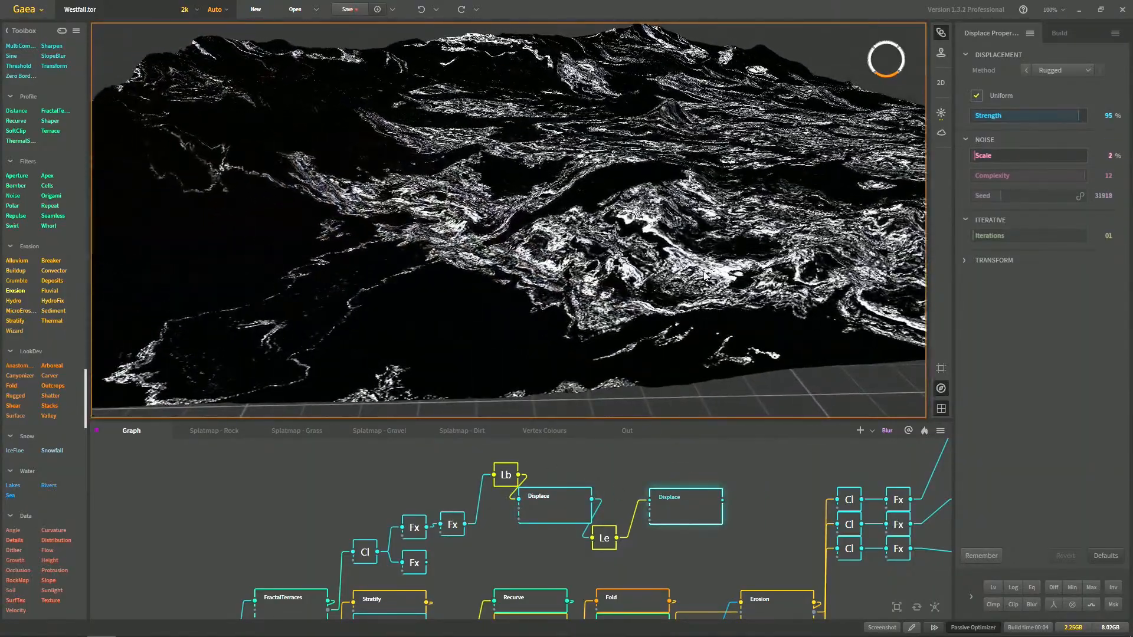
{"action": "scroll", "coordinate": [640, 261], "scroll_direction": "up", "scroll_amount": 5}
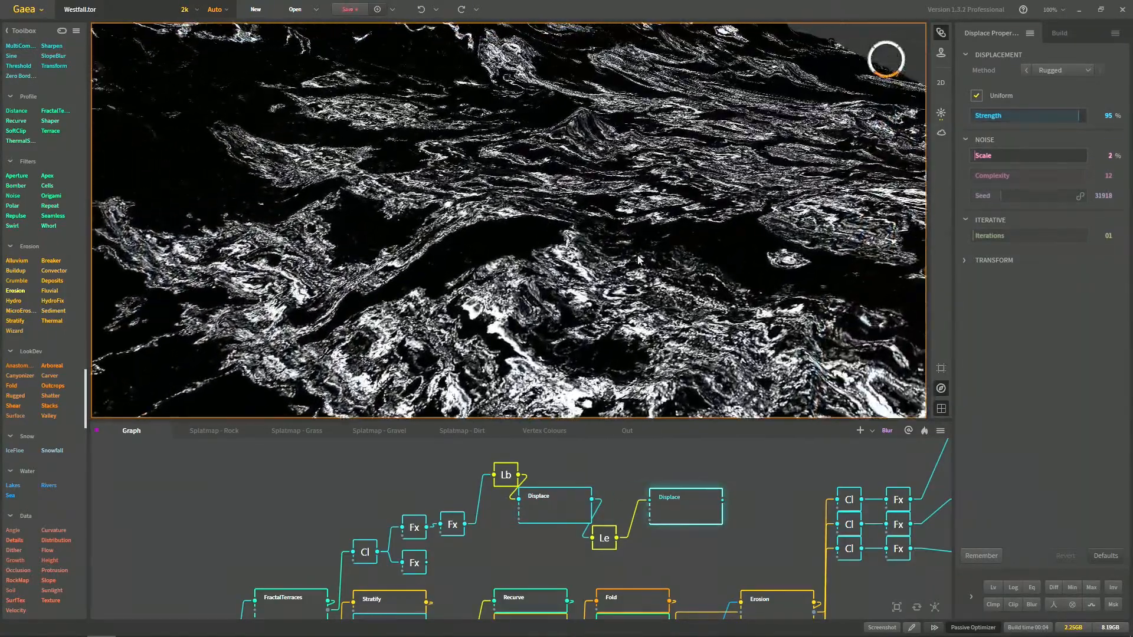
{"action": "left_click_drag", "start_coordinate": [638, 257], "coordinate": [637, 288]}
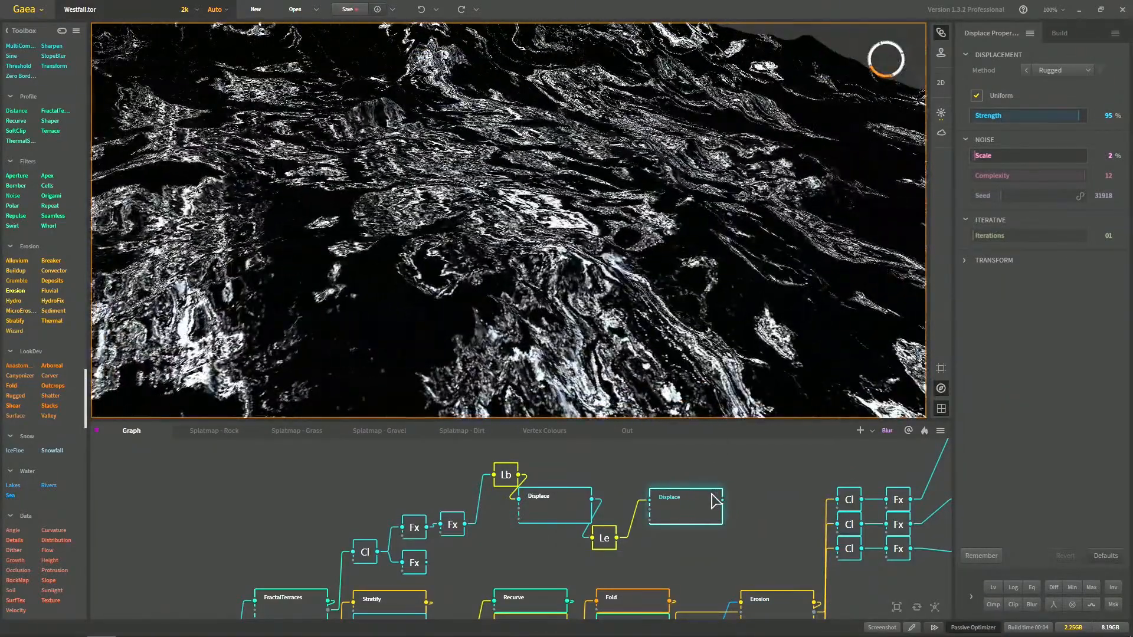
Add an Invert node after the second Displace node
{"action": "type", "text": "invert"}
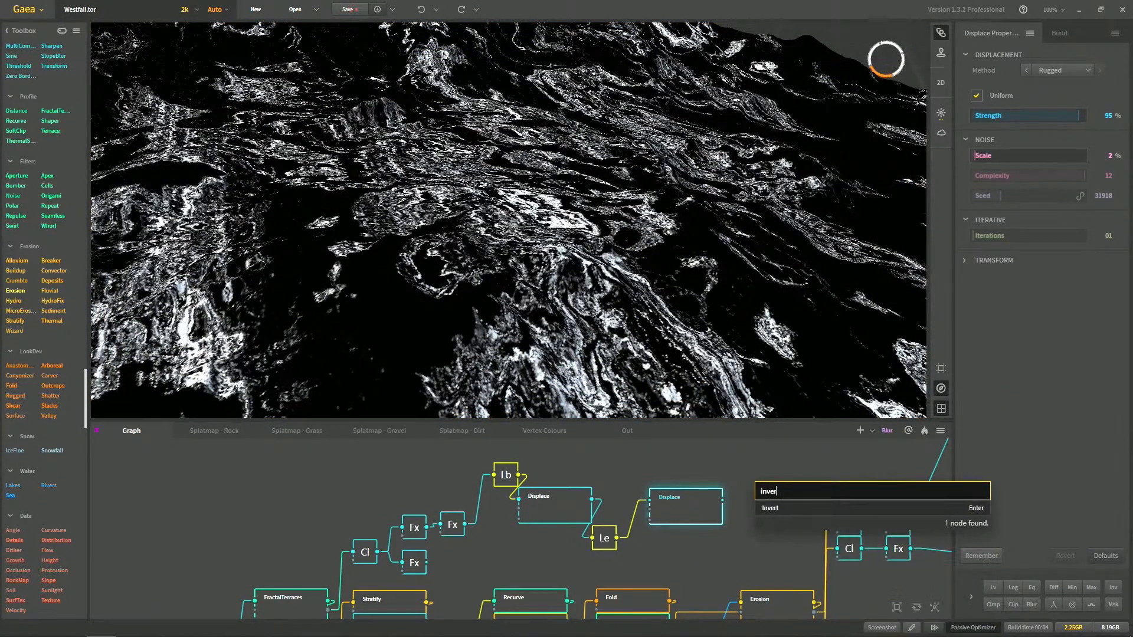
{"action": "key", "text": "Return"}
{"action": "scroll", "coordinate": [528, 130], "scroll_direction": "down", "scroll_amount": 5}
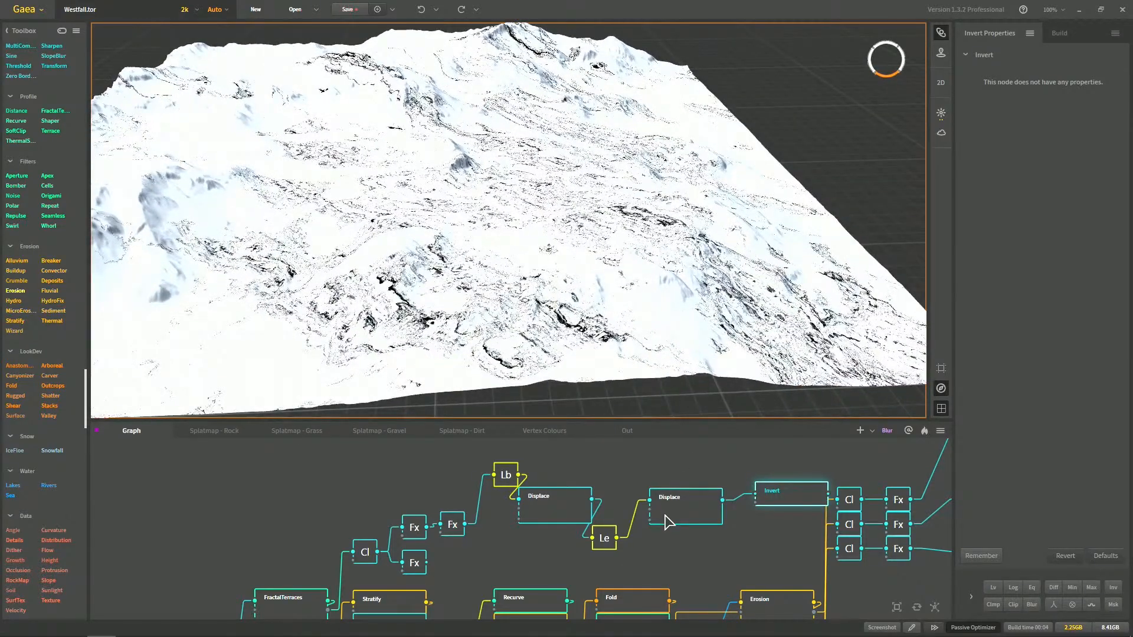
{"action": "scroll", "coordinate": [590, 330], "scroll_direction": "up", "scroll_amount": 5}
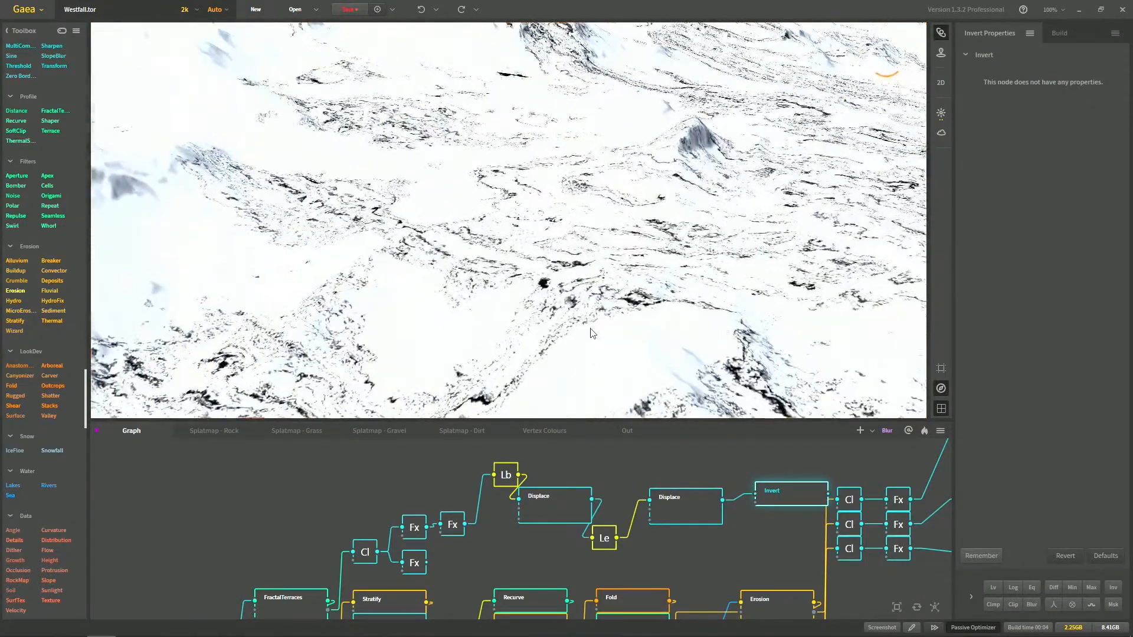
Examine the inverted terrace-line mask over the whole terrain and up close on the slopes and peaks
{"action": "left_click_drag", "start_coordinate": [633, 190], "coordinate": [485, 131]}
{"action": "scroll", "coordinate": [570, 172], "scroll_direction": "up", "scroll_amount": 3}
{"action": "scroll", "coordinate": [531, 174], "scroll_direction": "up", "scroll_amount": 3}
{"action": "left_click_drag", "start_coordinate": [729, 208], "coordinate": [501, 251]}
{"action": "middle_click_drag", "start_coordinate": [399, 551], "coordinate": [413, 515]}
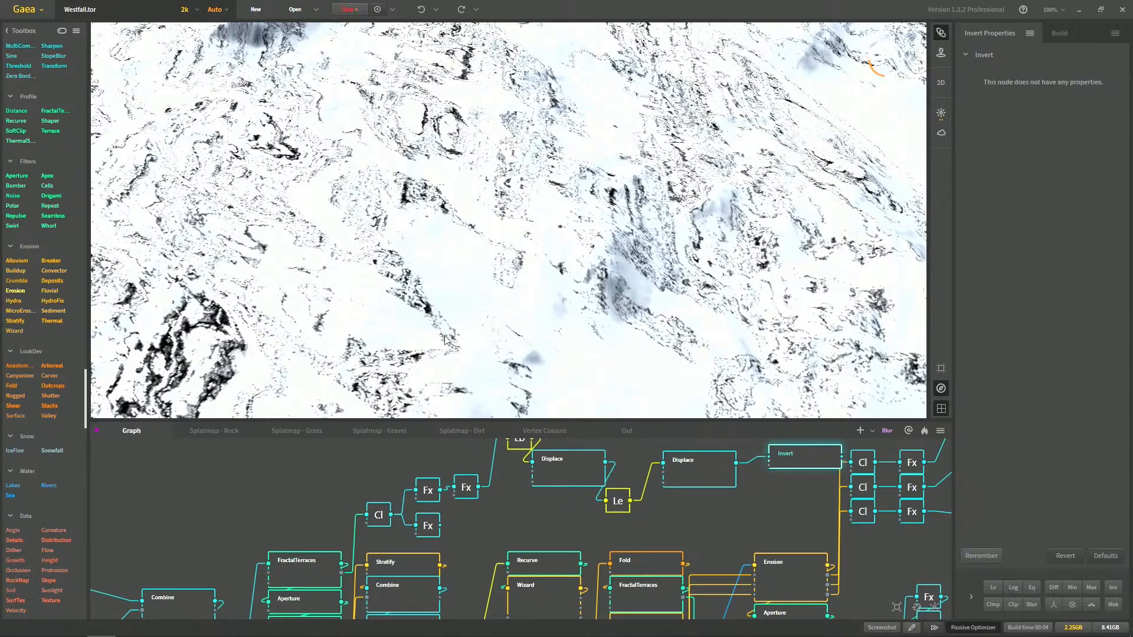
{"action": "left_click_drag", "start_coordinate": [463, 354], "coordinate": [581, 501]}
{"action": "left_click_drag", "start_coordinate": [581, 378], "coordinate": [641, 397]}
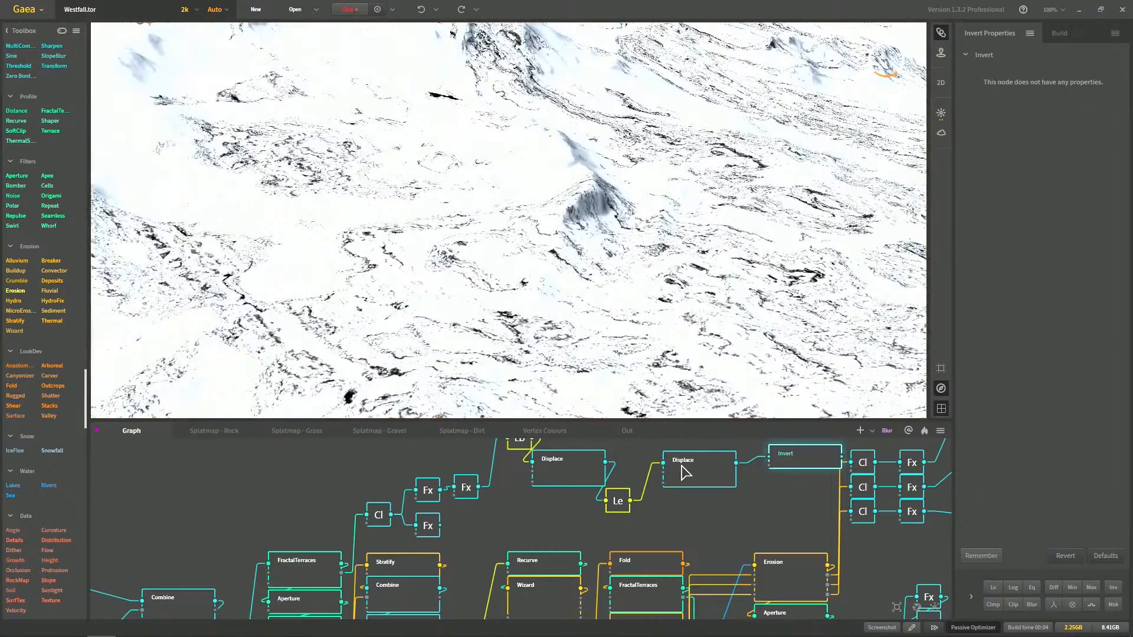
{"action": "scroll", "coordinate": [413, 158], "scroll_direction": "down", "scroll_amount": 8}
{"action": "left_click_drag", "start_coordinate": [379, 219], "coordinate": [608, 242]}
{"action": "scroll", "coordinate": [670, 228], "scroll_direction": "up", "scroll_amount": 2}
{"action": "middle_click_drag", "start_coordinate": [671, 229], "coordinate": [650, 233]}
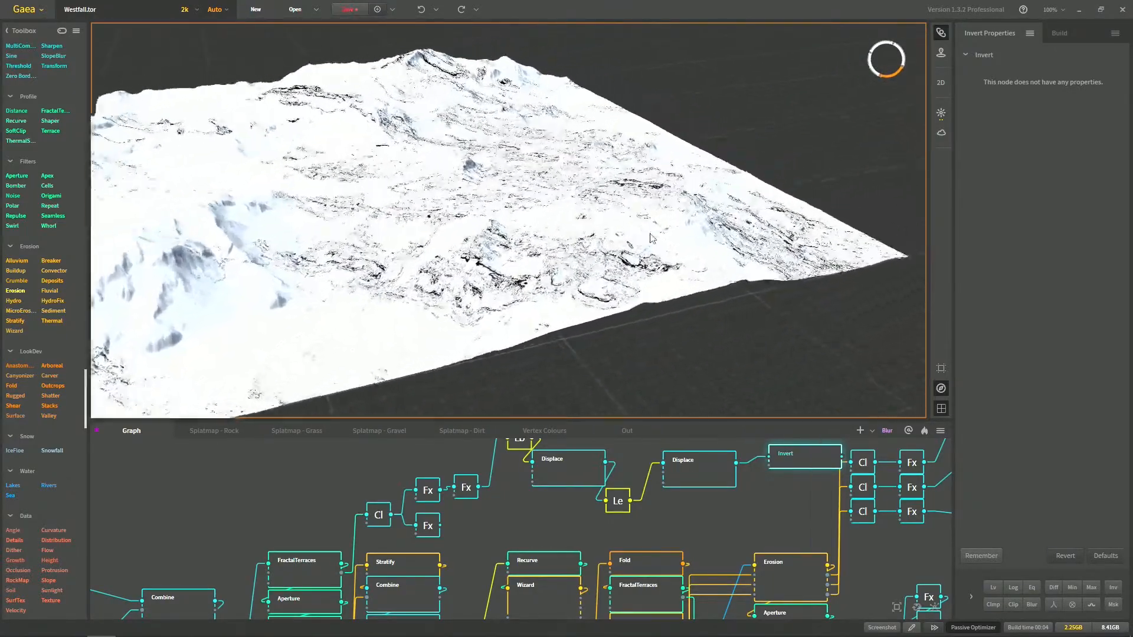
{"action": "scroll", "coordinate": [649, 233], "scroll_direction": "up", "scroll_amount": 6}
{"action": "mouse_move", "coordinate": [612, 245]}
{"action": "left_mouse_down"}
{"action": "mouse_move", "coordinate": [597, 228]}
{"action": "mouse_move", "coordinate": [560, 258]}
{"action": "mouse_move", "coordinate": [629, 266]}
{"action": "mouse_move", "coordinate": [600, 251]}
{"action": "left_mouse_up"}
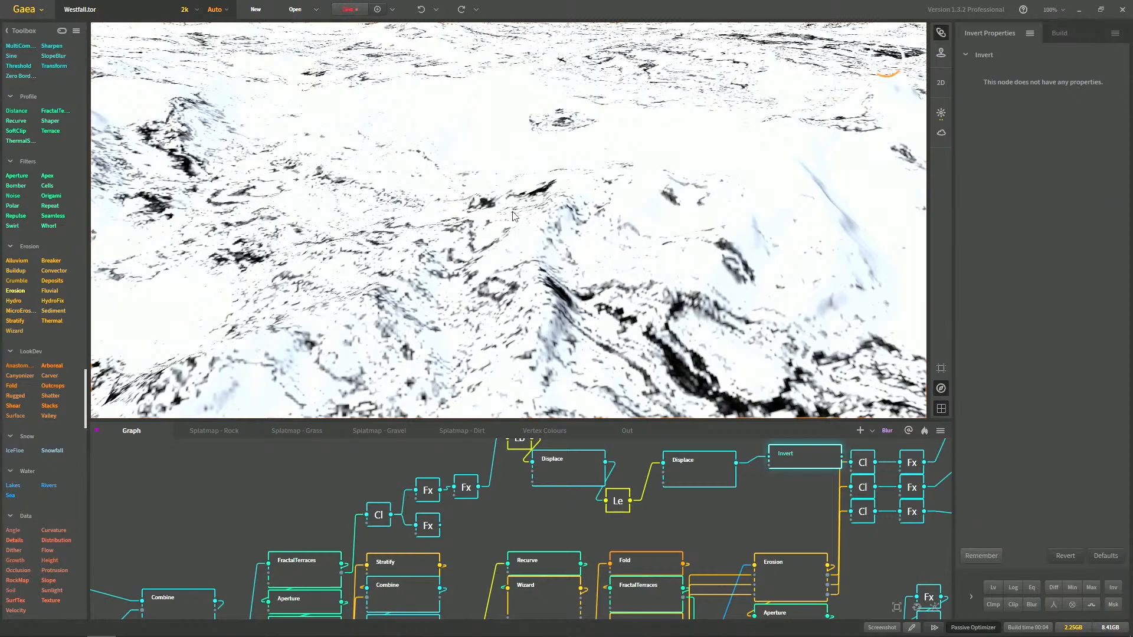
{"action": "left_click_drag", "start_coordinate": [466, 185], "coordinate": [473, 200]}
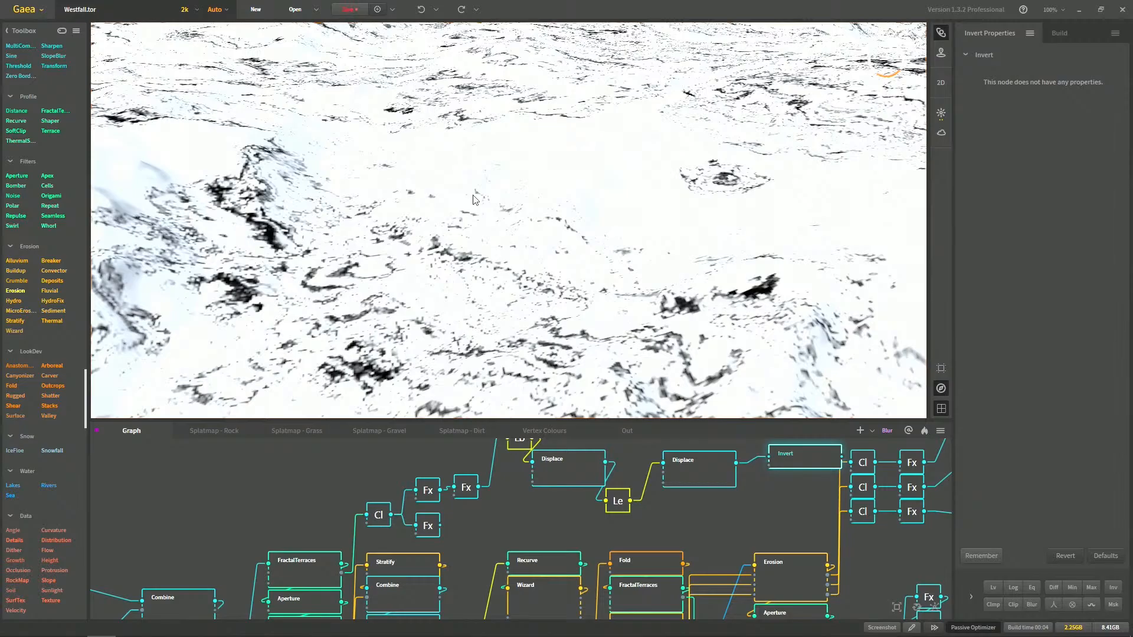
{"action": "mouse_move", "coordinate": [473, 200]}
{"action": "left_mouse_down"}
{"action": "mouse_move", "coordinate": [467, 220]}
{"action": "mouse_move", "coordinate": [456, 205]}
{"action": "left_mouse_up"}
{"action": "left_click_drag", "start_coordinate": [511, 238], "coordinate": [529, 176]}
{"action": "scroll", "coordinate": [491, 536], "scroll_direction": "down", "scroll_amount": 2}
View the Abs Fx node's terrace lines and the output of the separate Lv and Log Fx node
{"action": "left_click_drag", "start_coordinate": [440, 553], "coordinate": [627, 486]}
{"action": "left_click", "coordinate": [384, 537]}
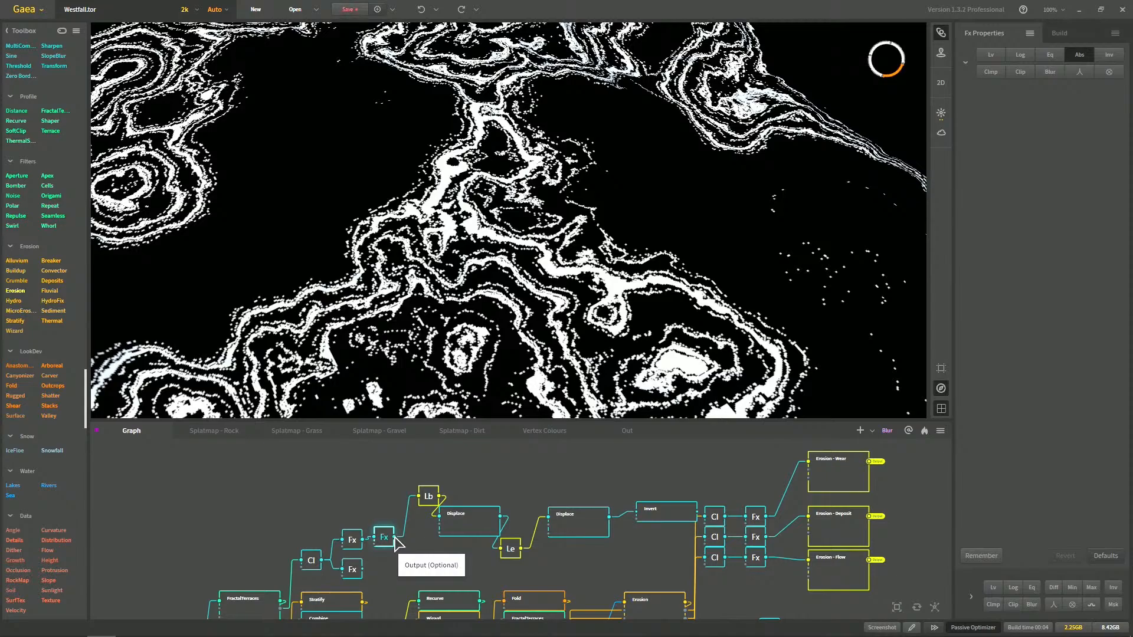
{"action": "left_click", "coordinate": [358, 570]}
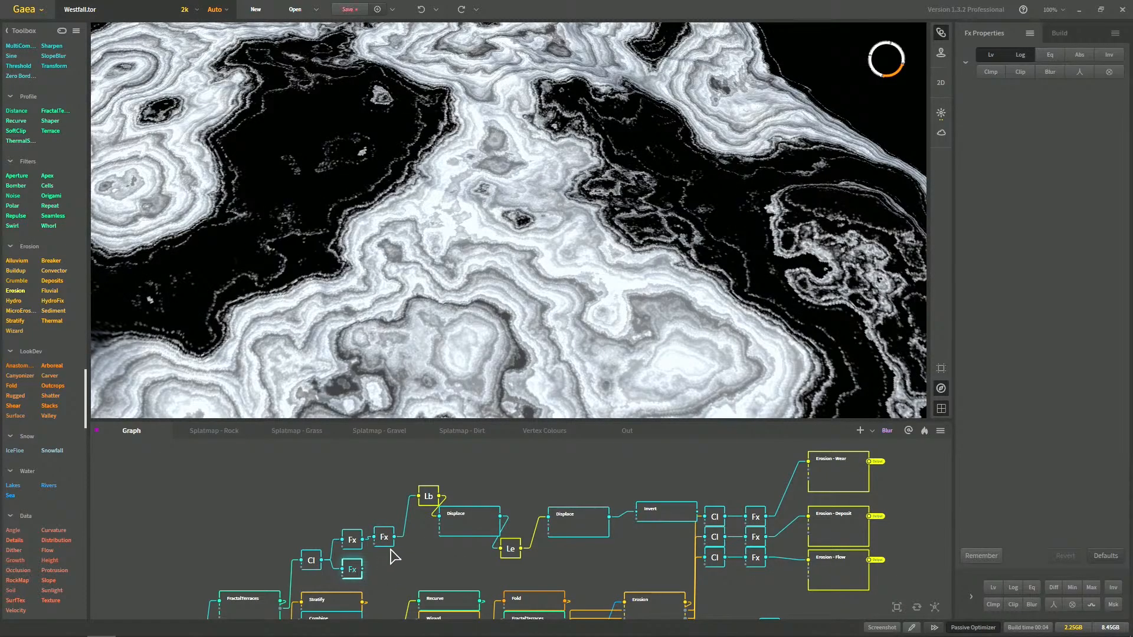
Add a Route node after the Abs Fx node in the terrace branch and name it FractalTerraces - Terraces (H)
{"action": "left_click_drag", "start_coordinate": [395, 537], "coordinate": [444, 552]}
{"action": "key", "text": "Tab"}
{"action": "type", "text": "route"}
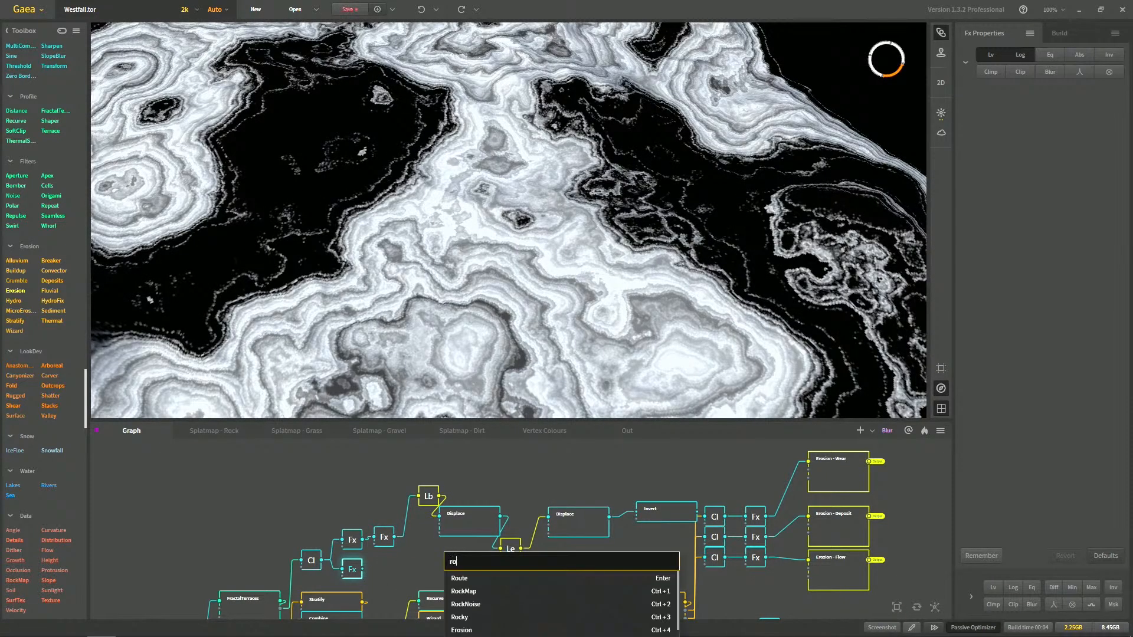
{"action": "key", "text": "Return"}
{"action": "double_click", "coordinate": [457, 558]}
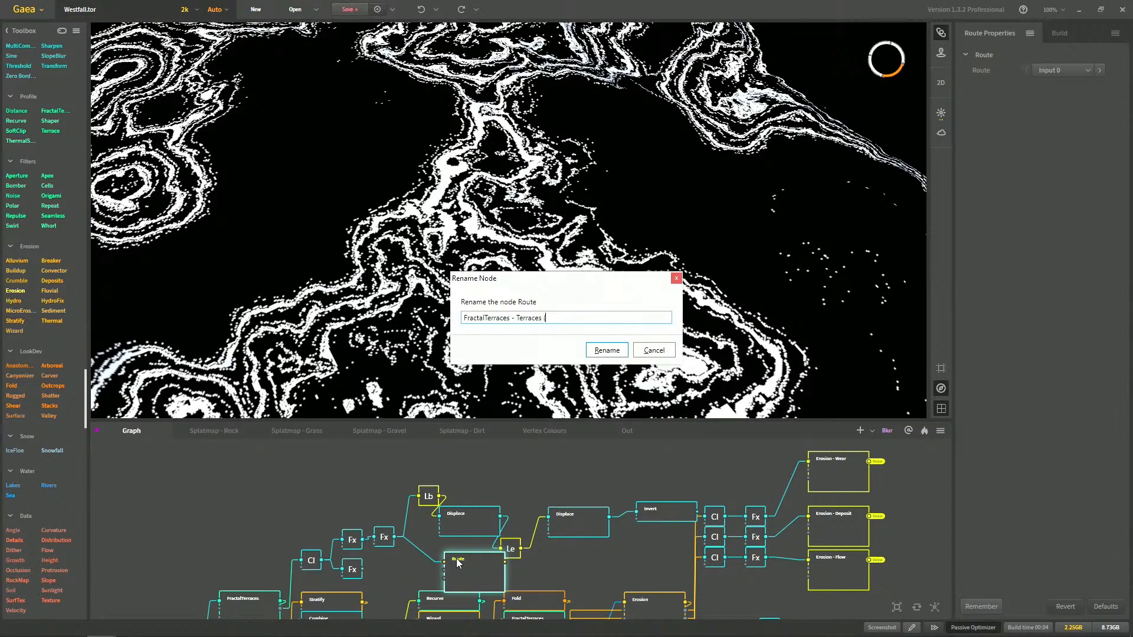
{"action": "key", "text": "Return"}
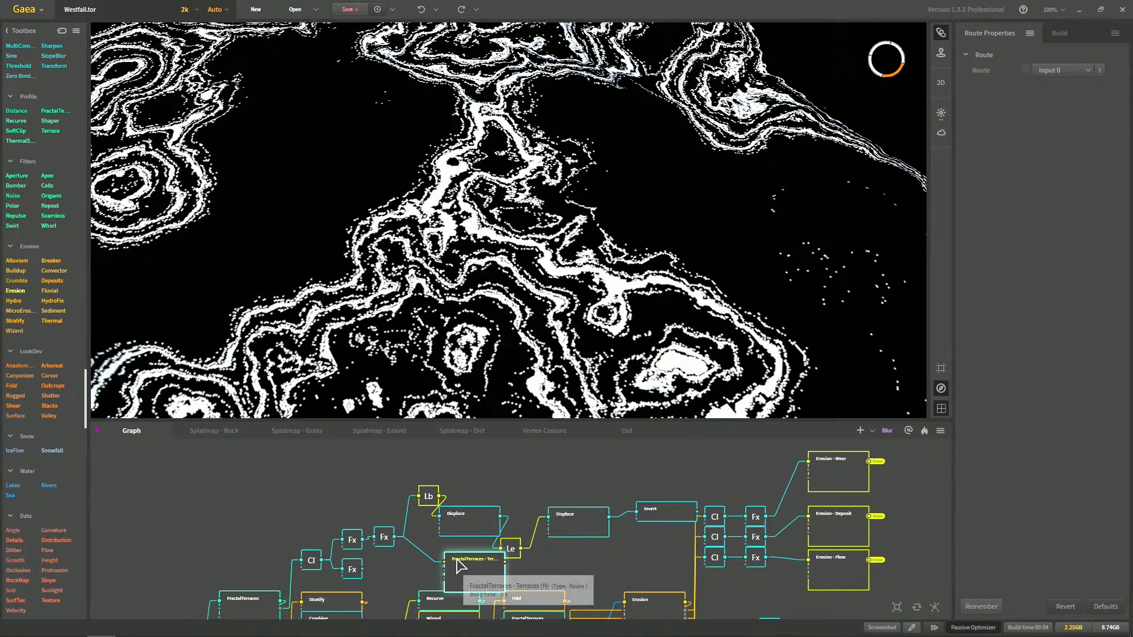
Rename the terrace Route node as FractalTerraces - Terraces (Hard Mask) and place it directly above the Recurve node
{"action": "key", "text": "F2"}
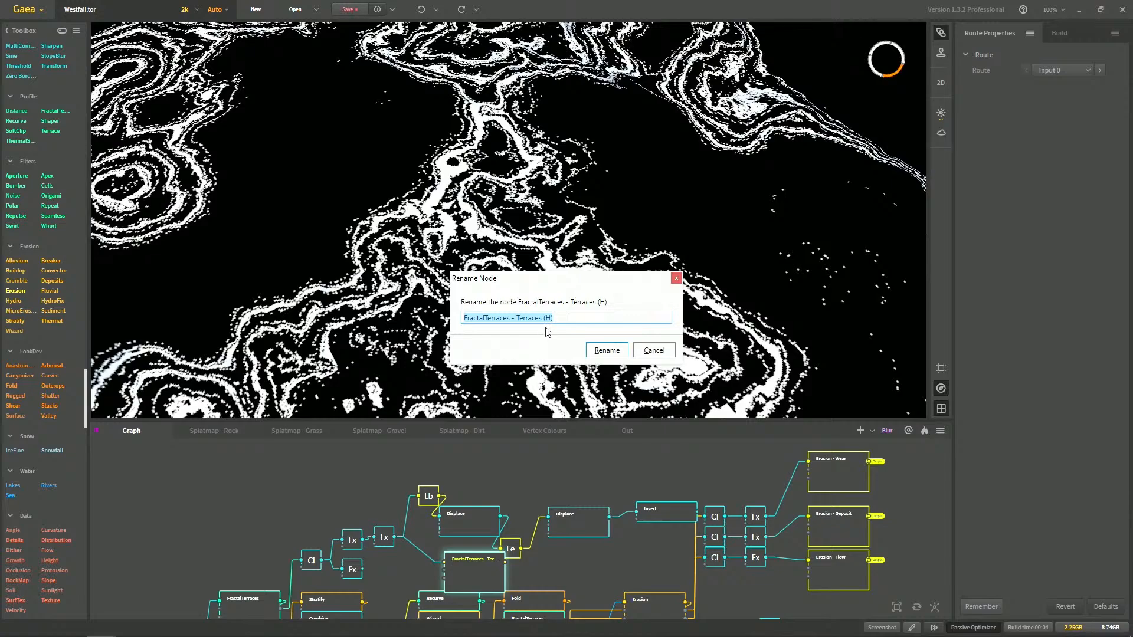
{"action": "left_click", "coordinate": [551, 320]}
{"action": "type", "text": "ard Map"}
{"action": "key", "text": "Return"}
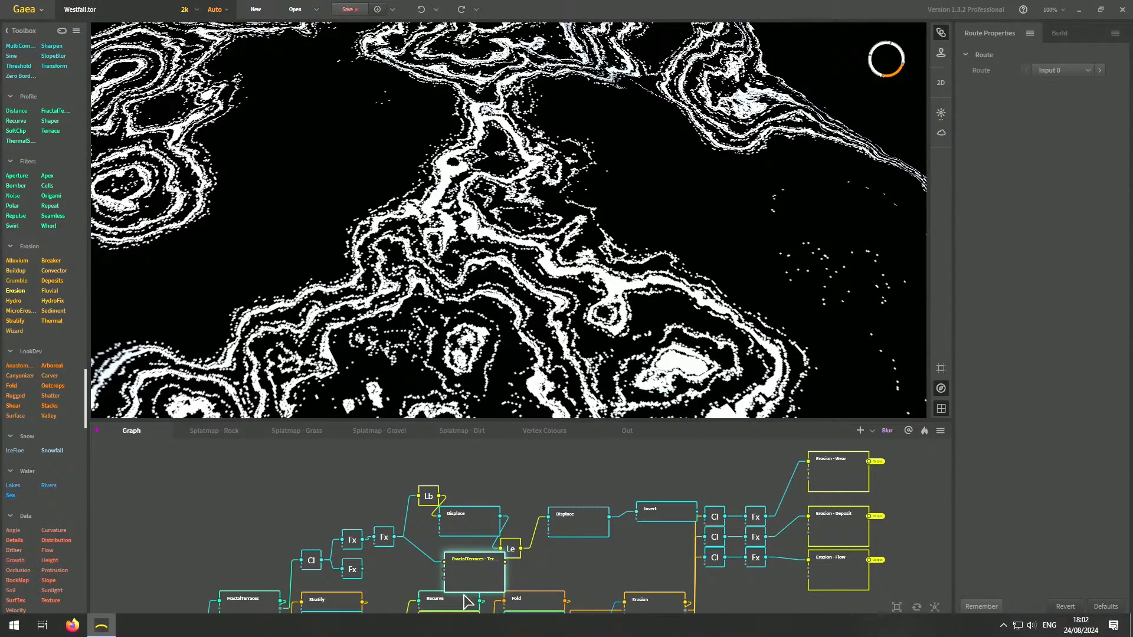
{"action": "left_click_drag", "start_coordinate": [472, 582], "coordinate": [446, 577]}
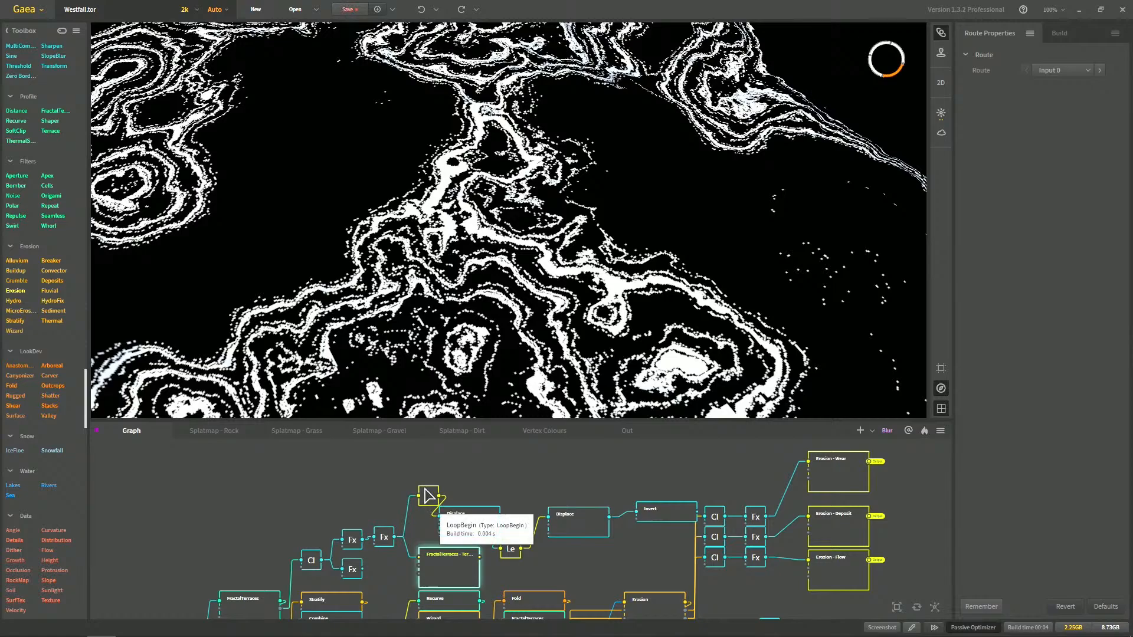
Make a portal from the output of the FractalTerraces - Terraces (Hard Mask) Route node
{"action": "left_click_drag", "start_coordinate": [423, 478], "coordinate": [641, 542]}
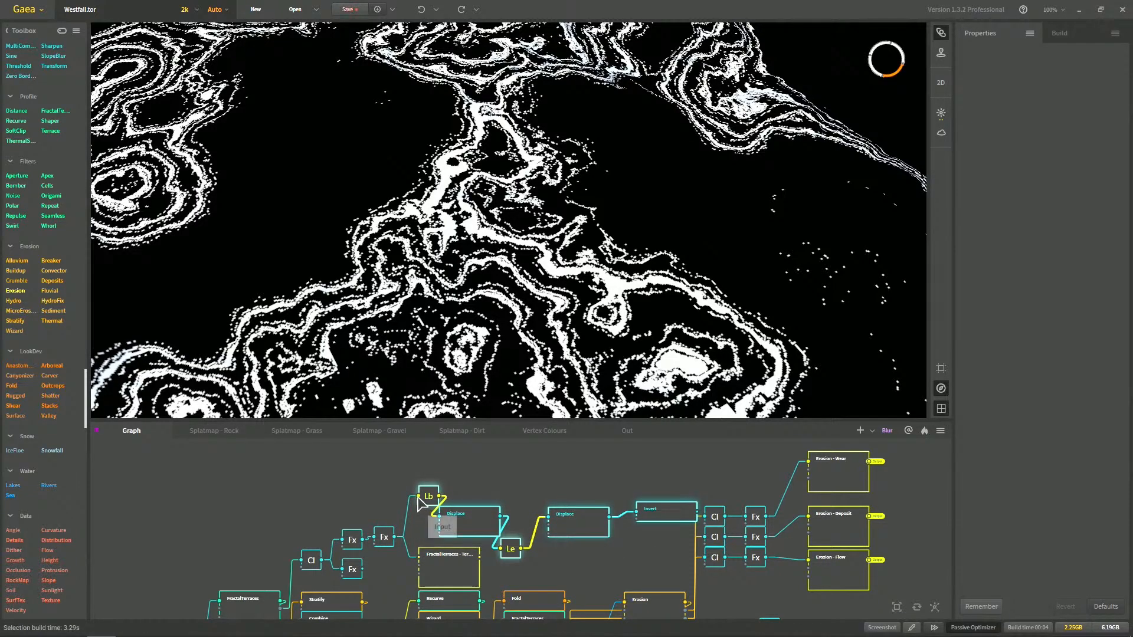
{"action": "left_click", "coordinate": [411, 496]}
{"action": "left_click_drag", "start_coordinate": [479, 556], "coordinate": [503, 576]}
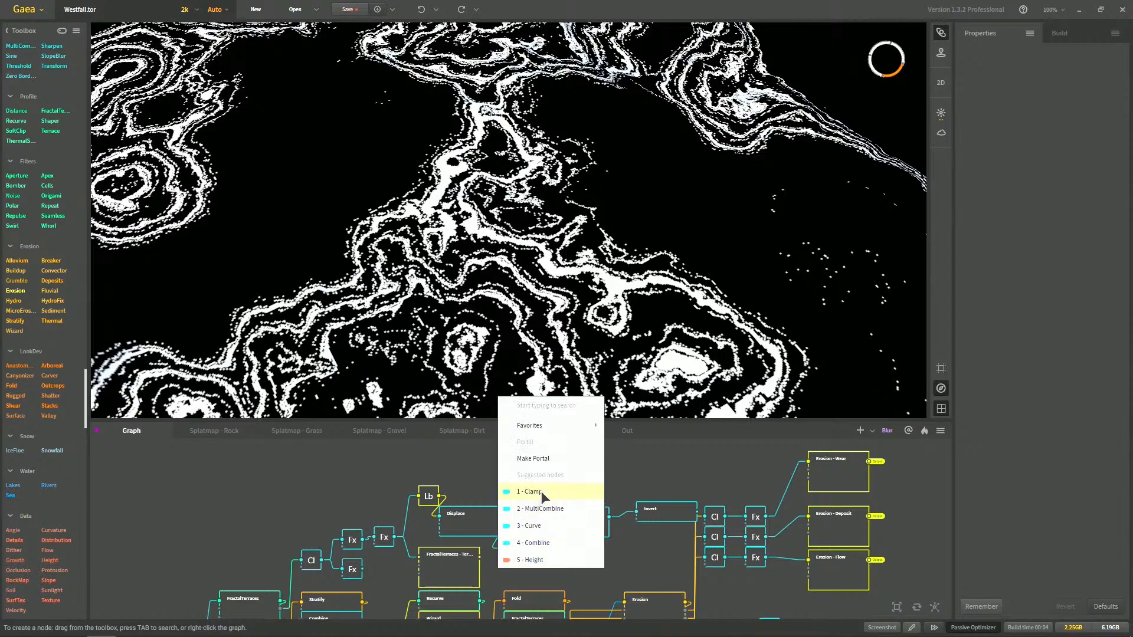
{"action": "left_click", "coordinate": [542, 466]}
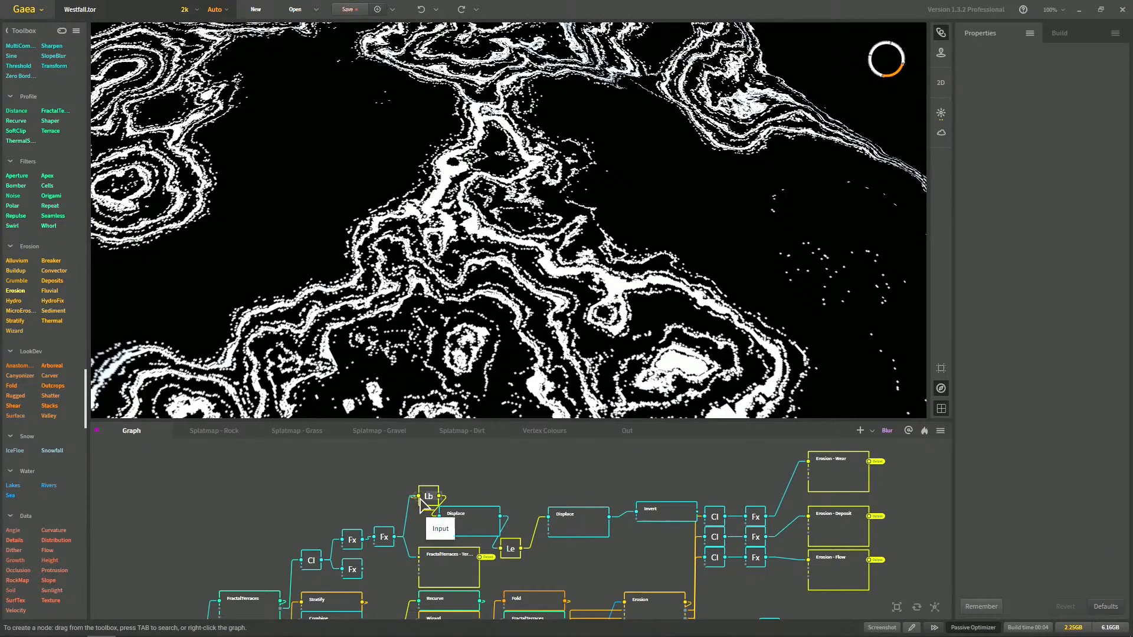
Connect the LoopBegin node's input to the FractalTerraces - Terraces (Hard Mask) portal in place of the direct link
{"action": "right_click", "coordinate": [366, 496]}
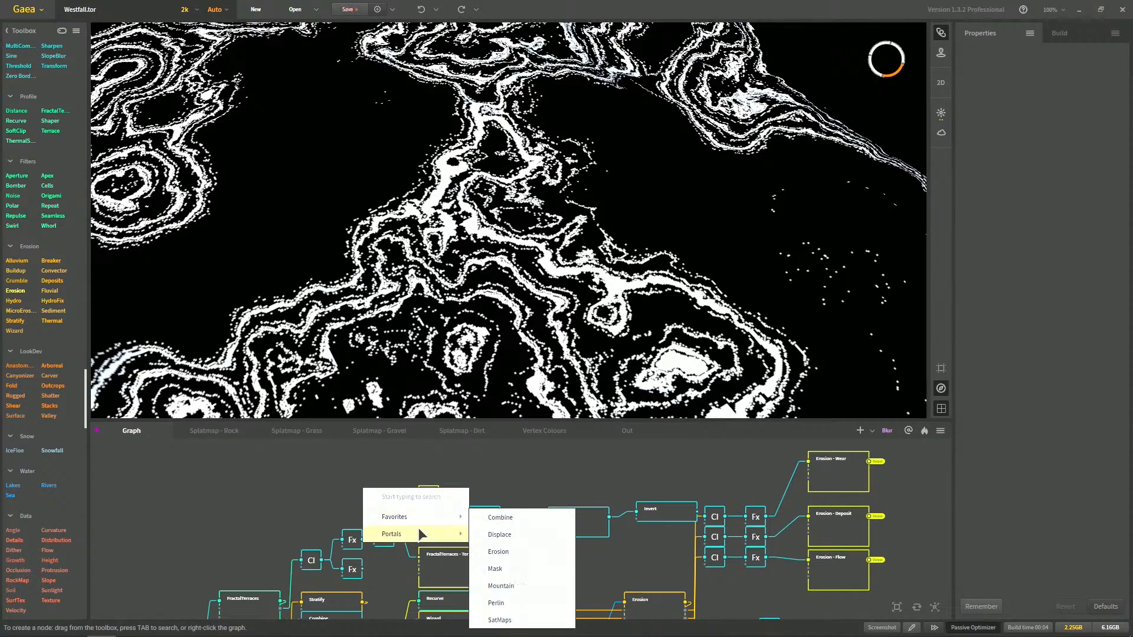
{"action": "left_click", "coordinate": [536, 488]}
{"action": "left_click_drag", "start_coordinate": [430, 459], "coordinate": [650, 537]}
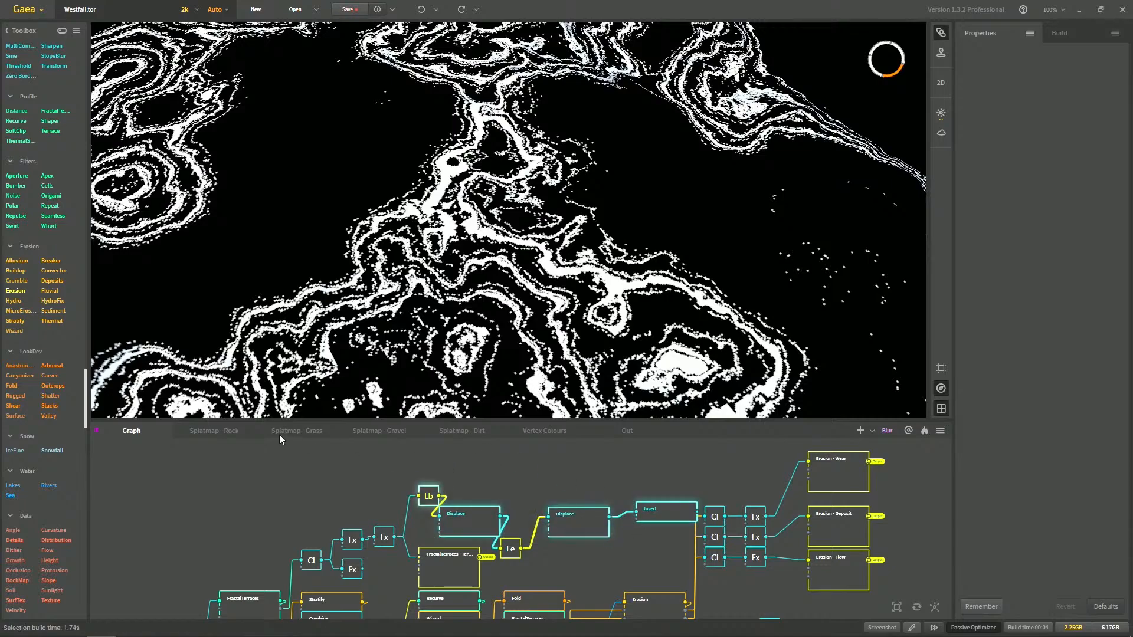
{"action": "left_click", "coordinate": [480, 476]}
{"action": "left_click", "coordinate": [472, 566]}
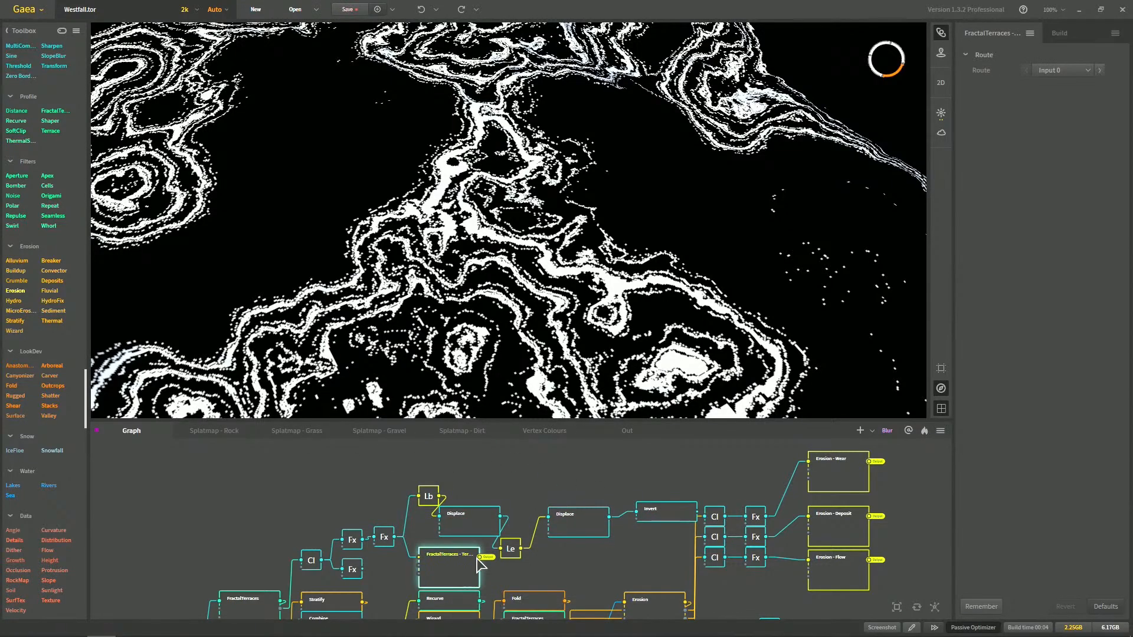
{"action": "right_click", "coordinate": [369, 493]}
{"action": "mouse_move", "coordinate": [409, 534]}
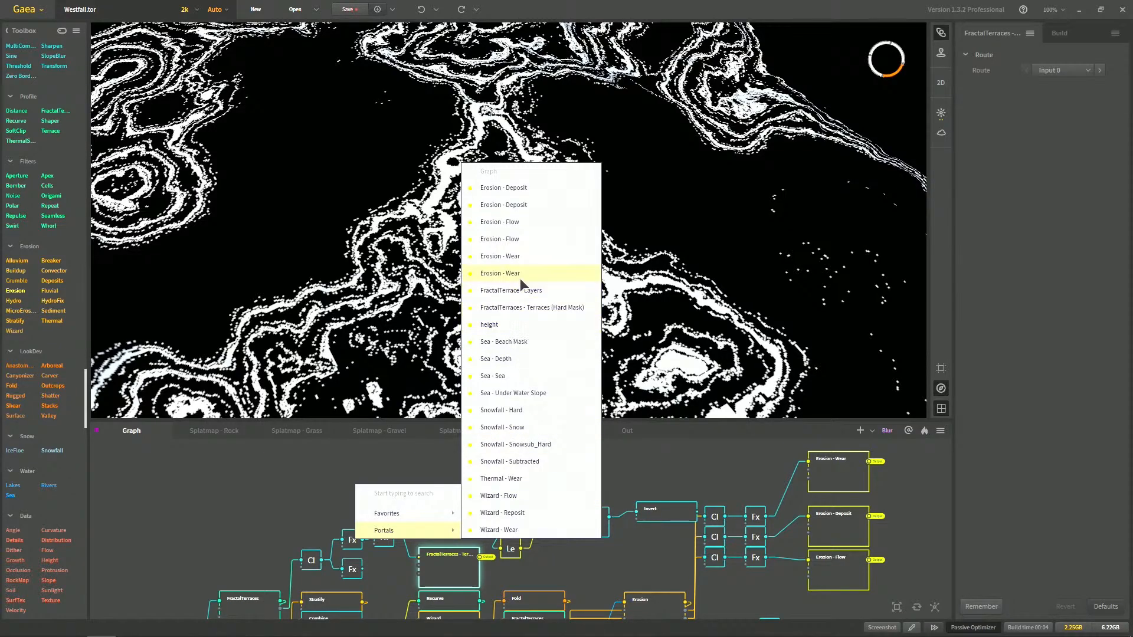
{"action": "left_click", "coordinate": [527, 307]}
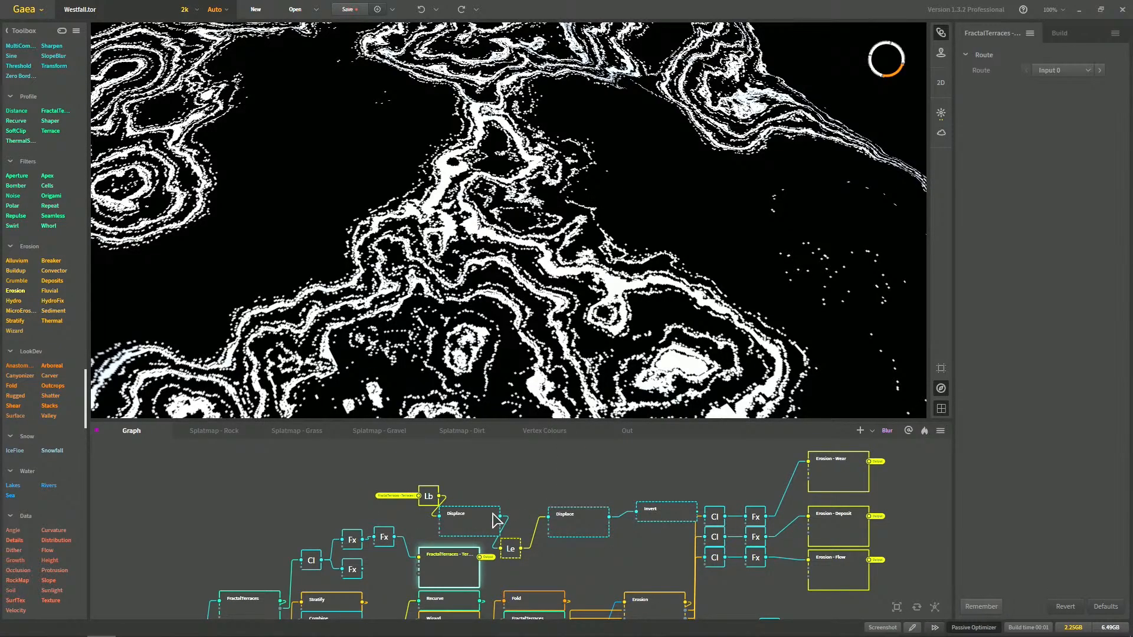
Move the loop nodes, both Displace nodes and the Invert node to the Splatmap - Grass graph and open that graph
{"action": "left_click_drag", "start_coordinate": [488, 487], "coordinate": [651, 550]}
{"action": "right_click", "coordinate": [648, 515]}
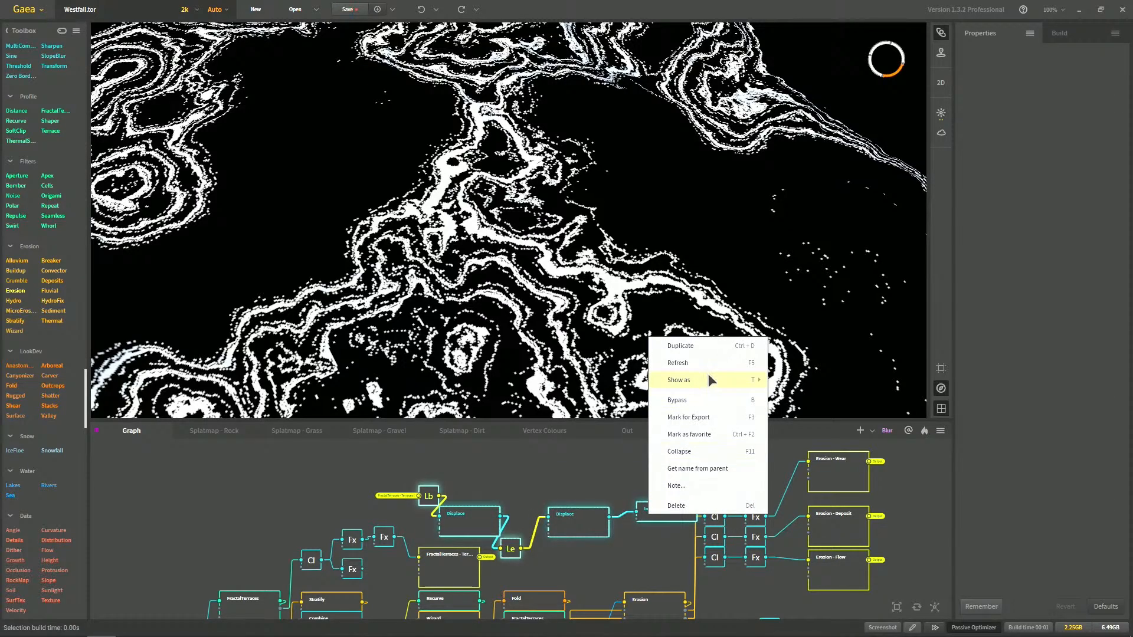
{"action": "mouse_move", "coordinate": [709, 383]}
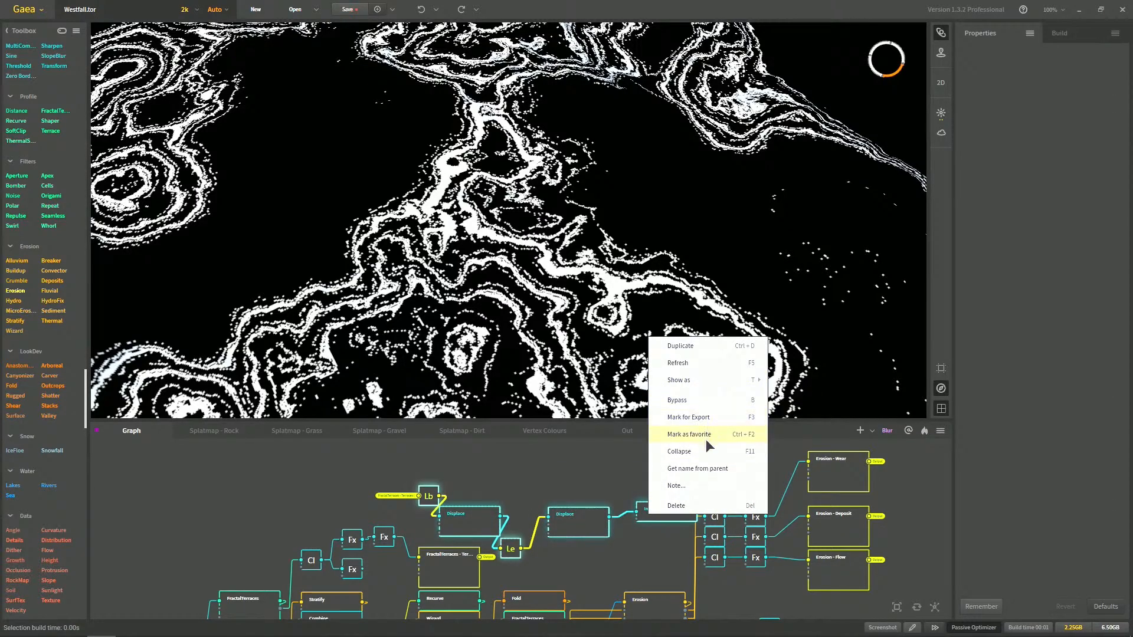
{"action": "left_click", "coordinate": [875, 433]}
{"action": "mouse_move", "coordinate": [893, 453]}
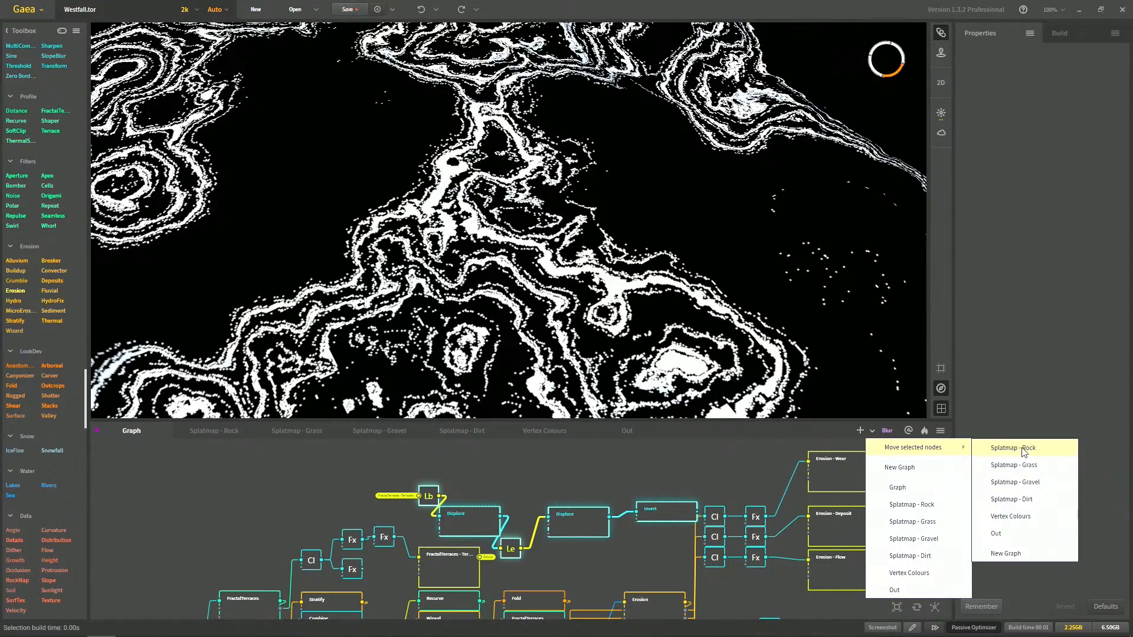
{"action": "left_click", "coordinate": [1022, 466]}
{"action": "left_click", "coordinate": [310, 438]}
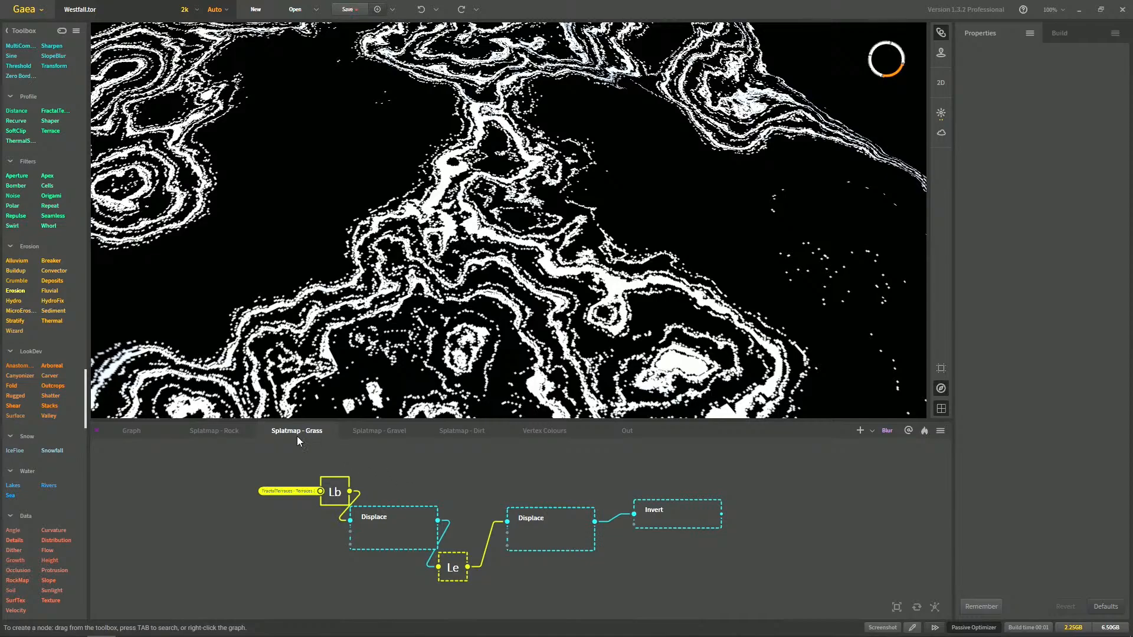
Create a new graph named My new graph
{"action": "left_click", "coordinate": [872, 431]}
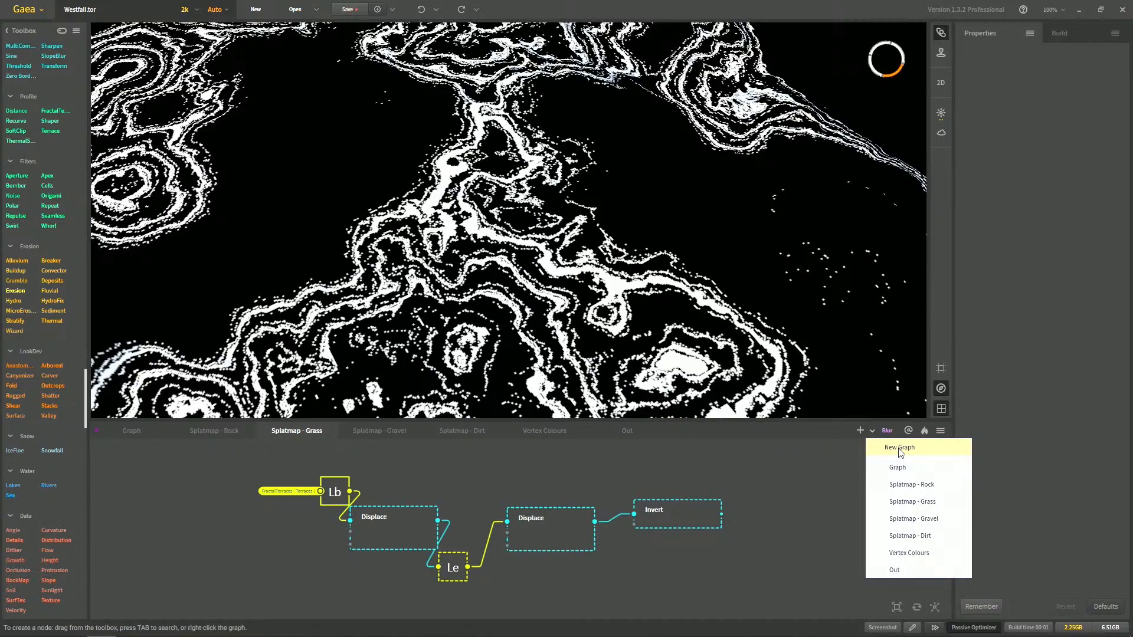
{"action": "left_click", "coordinate": [861, 432]}
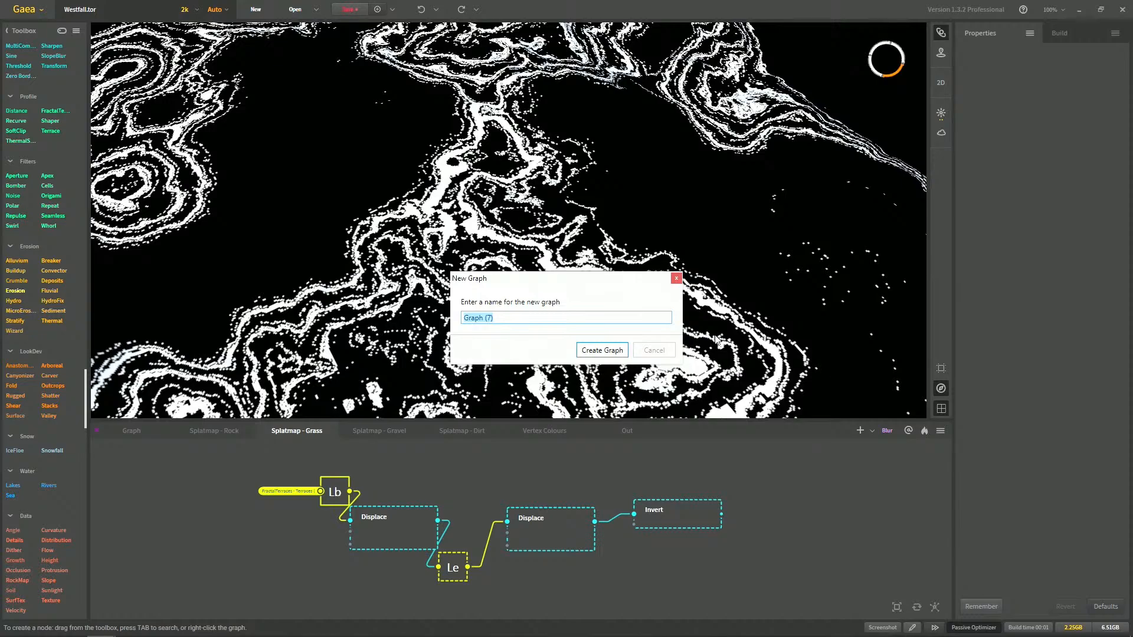
{"action": "type", "text": "My new graph"}
{"action": "left_click", "coordinate": [601, 351]}
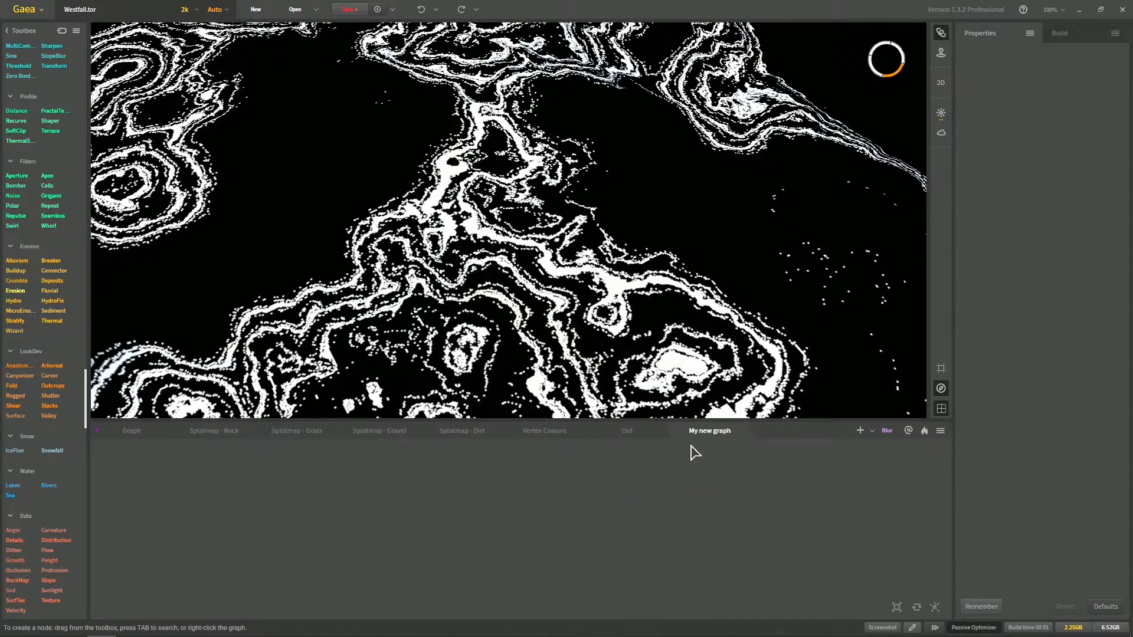
Delete My new graph and restore the main Graph to first place in the graph order
{"action": "right_click", "coordinate": [727, 431]}
{"action": "left_click", "coordinate": [771, 505]}
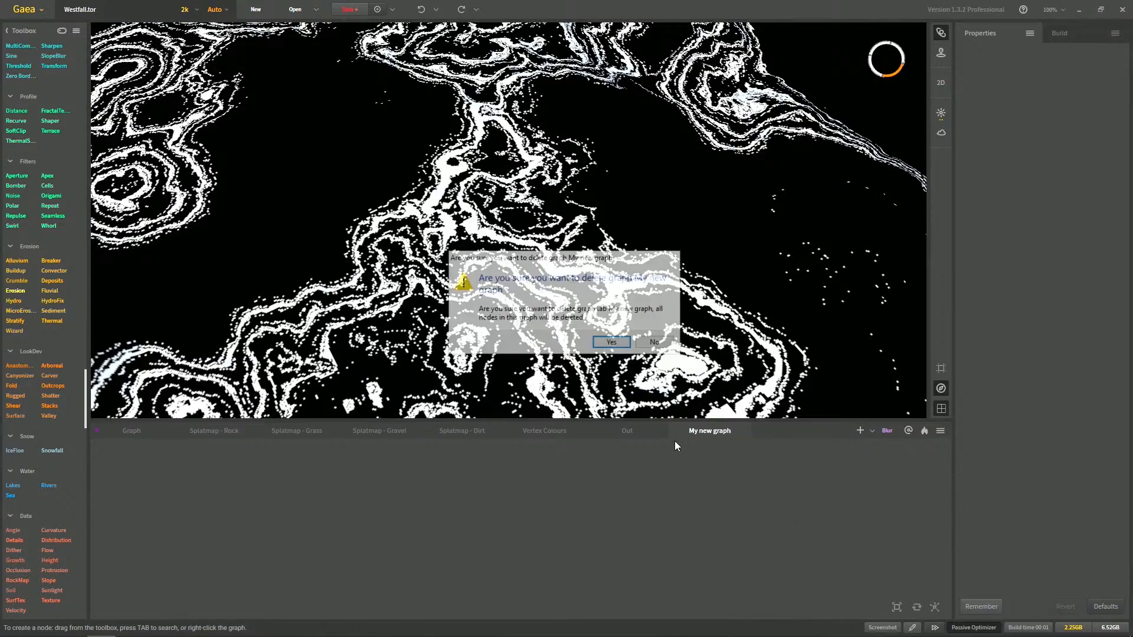
{"action": "left_click", "coordinate": [612, 342]}
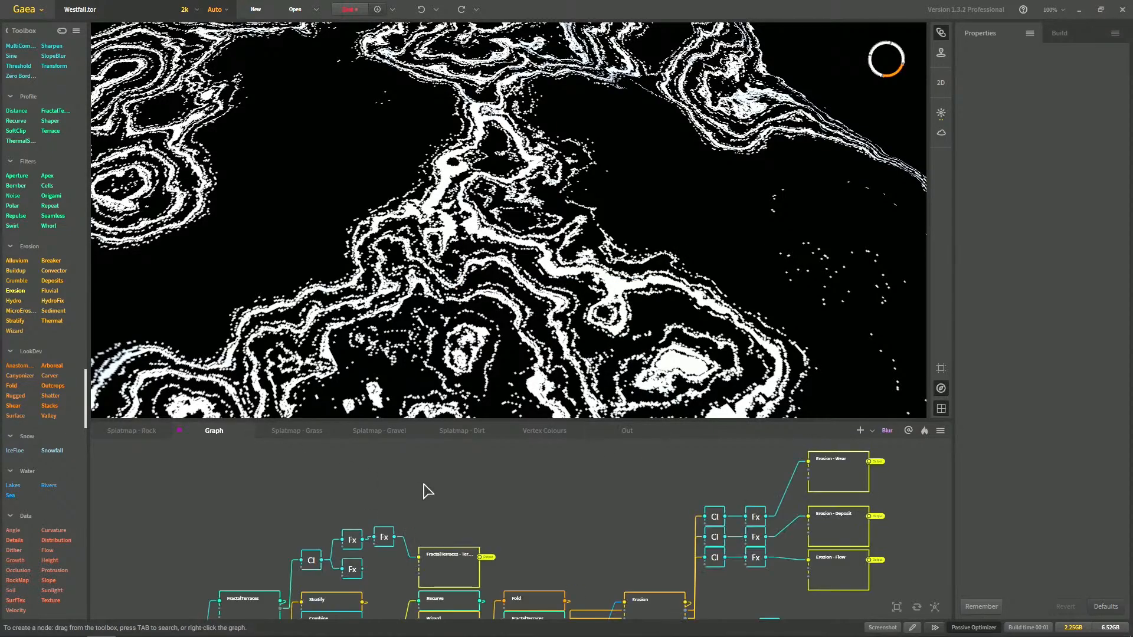
{"action": "left_click_drag", "start_coordinate": [224, 432], "coordinate": [122, 433]}
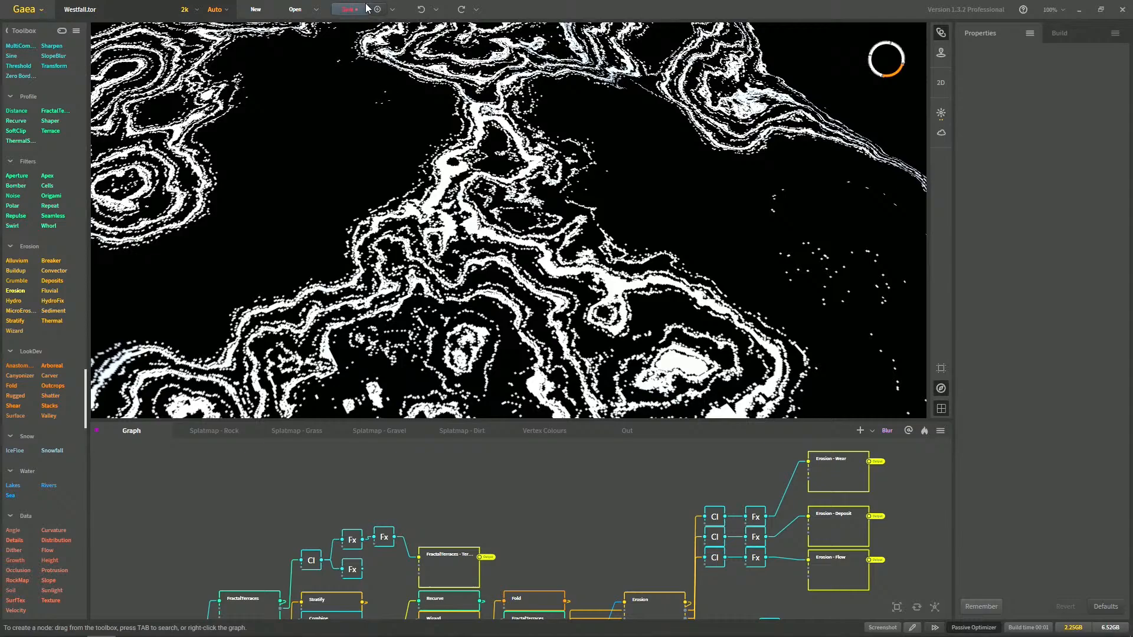
View the outputs of the Invert node and the Rugged Displace node in the Splatmap - Grass graph
{"action": "left_click", "coordinate": [232, 431]}
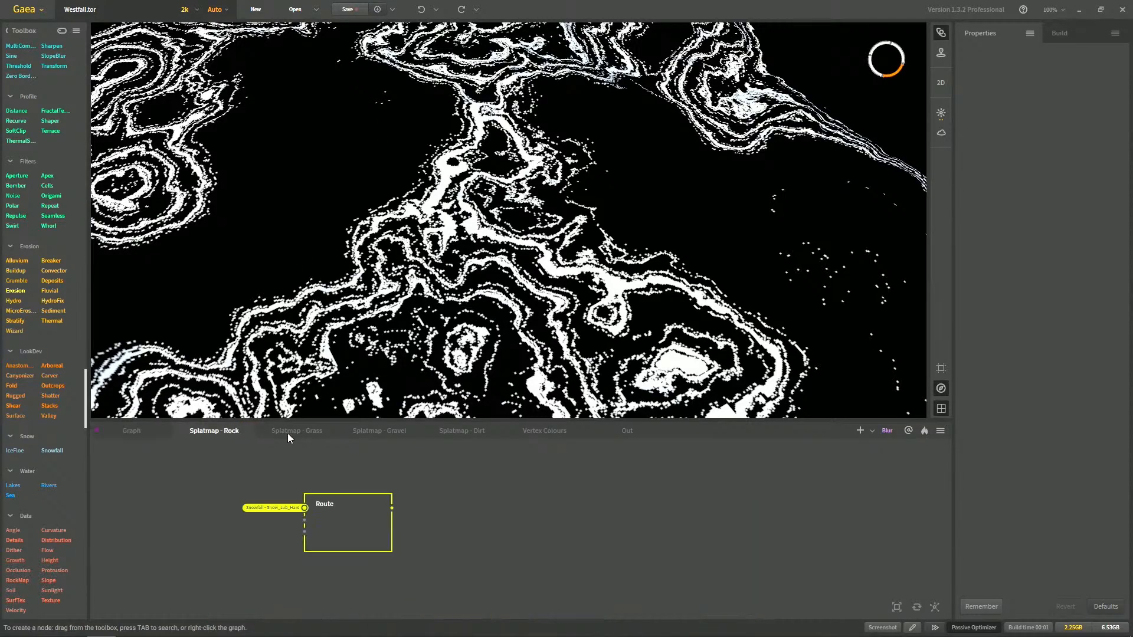
{"action": "left_click", "coordinate": [295, 435]}
{"action": "scroll", "coordinate": [393, 463], "scroll_direction": "down", "scroll_amount": 2}
{"action": "middle_click_drag", "start_coordinate": [477, 500], "coordinate": [536, 499]}
{"action": "scroll", "coordinate": [527, 519], "scroll_direction": "up", "scroll_amount": 2}
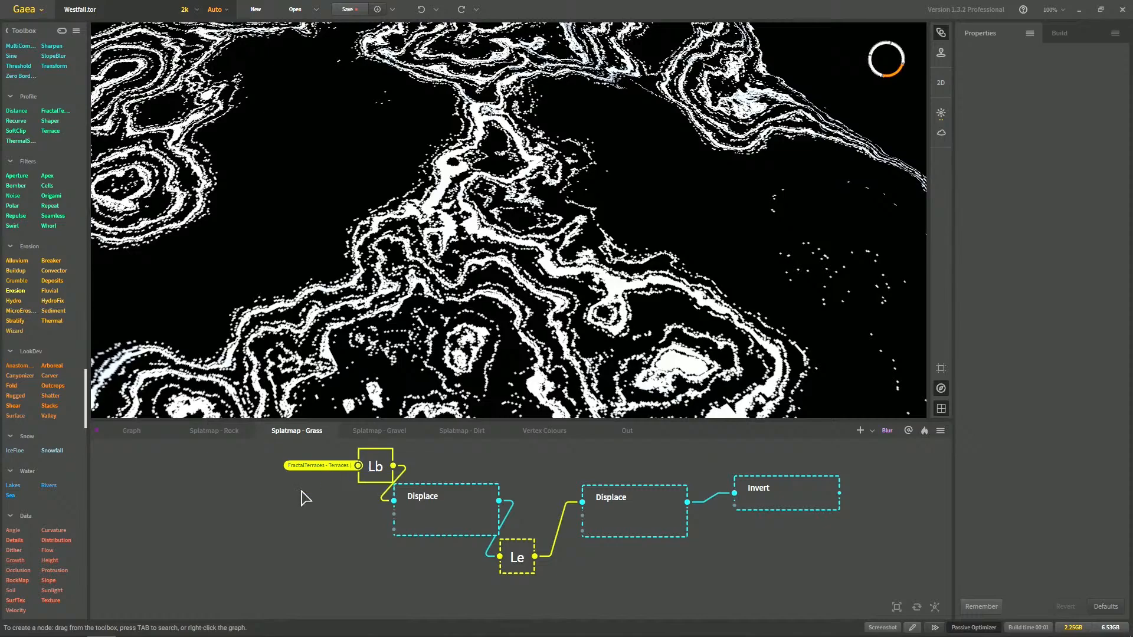
{"action": "left_click", "coordinate": [791, 496]}
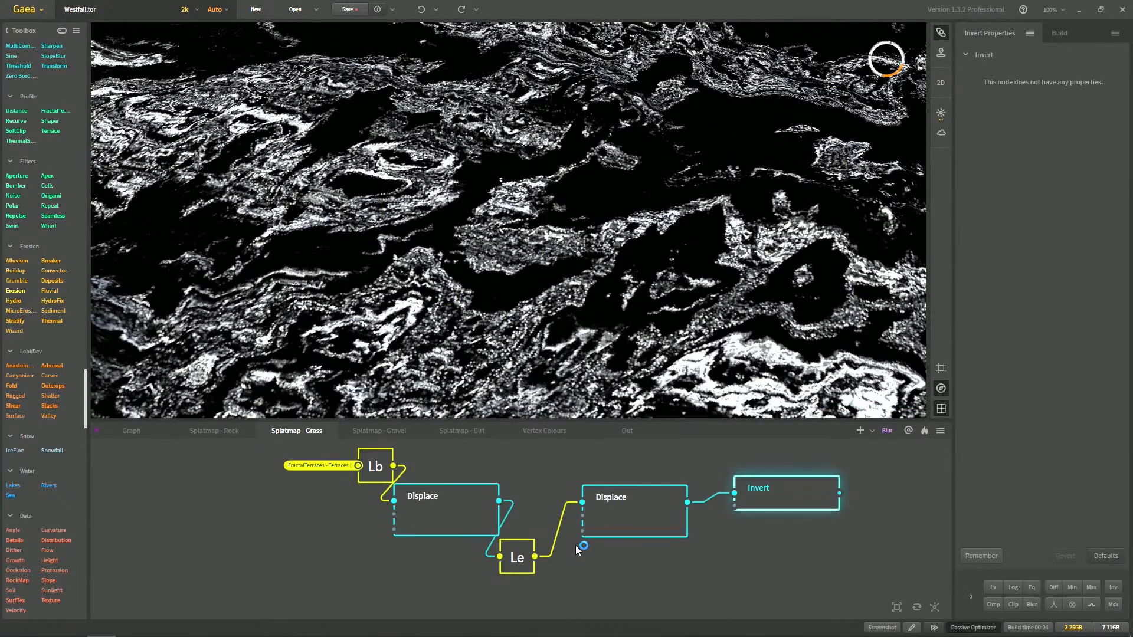
{"action": "scroll", "coordinate": [522, 307], "scroll_direction": "down", "scroll_amount": 3}
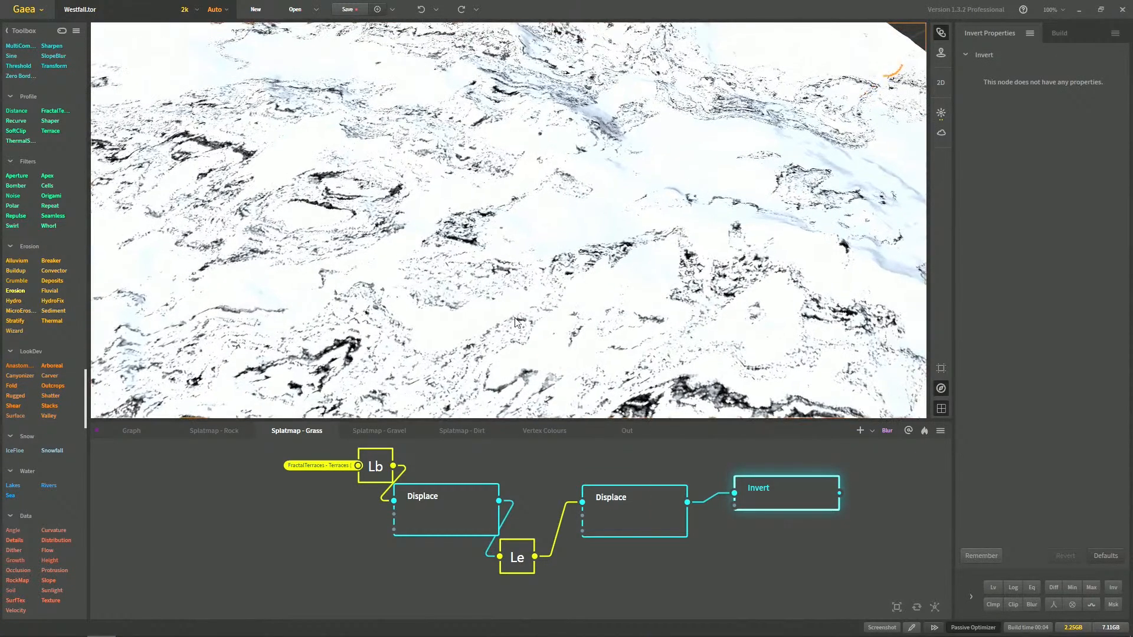
{"action": "left_click", "coordinate": [648, 501]}
{"action": "scroll", "coordinate": [508, 462], "scroll_direction": "down", "scroll_amount": 4}
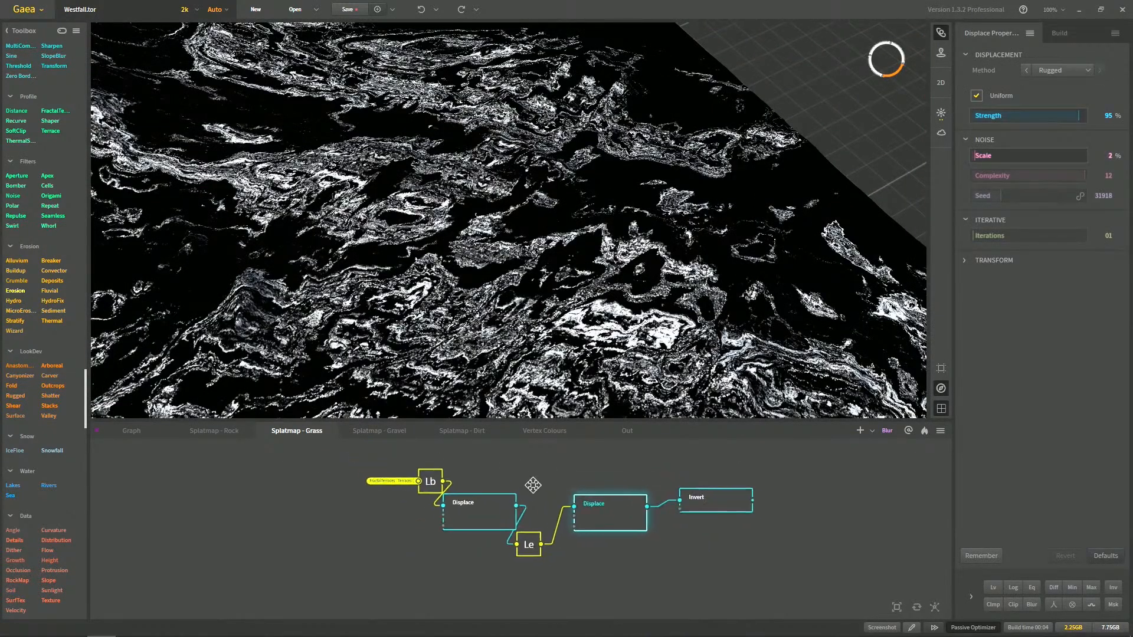
Arrange the loop, Displace and Invert nodes of the Splatmap - Grass graph into a compact vertical stack
{"action": "left_click_drag", "start_coordinate": [551, 547], "coordinate": [469, 538]}
{"action": "left_click", "coordinate": [559, 563]}
{"action": "left_click_drag", "start_coordinate": [618, 519], "coordinate": [535, 468]}
{"action": "mouse_move", "coordinate": [519, 518]}
{"action": "left_mouse_down"}
{"action": "mouse_move", "coordinate": [497, 518]}
{"action": "mouse_move", "coordinate": [507, 538]}
{"action": "left_mouse_up"}
{"action": "scroll", "coordinate": [563, 531], "scroll_direction": "up", "scroll_amount": 2}
{"action": "middle_click_drag", "start_coordinate": [529, 501], "coordinate": [518, 519]}
{"action": "left_click_drag", "start_coordinate": [519, 487], "coordinate": [558, 507]}
{"action": "left_click_drag", "start_coordinate": [751, 514], "coordinate": [550, 494]}
{"action": "mouse_move", "coordinate": [550, 492]}
{"action": "left_mouse_down"}
{"action": "mouse_move", "coordinate": [550, 521]}
{"action": "mouse_move", "coordinate": [552, 479]}
{"action": "left_mouse_up"}
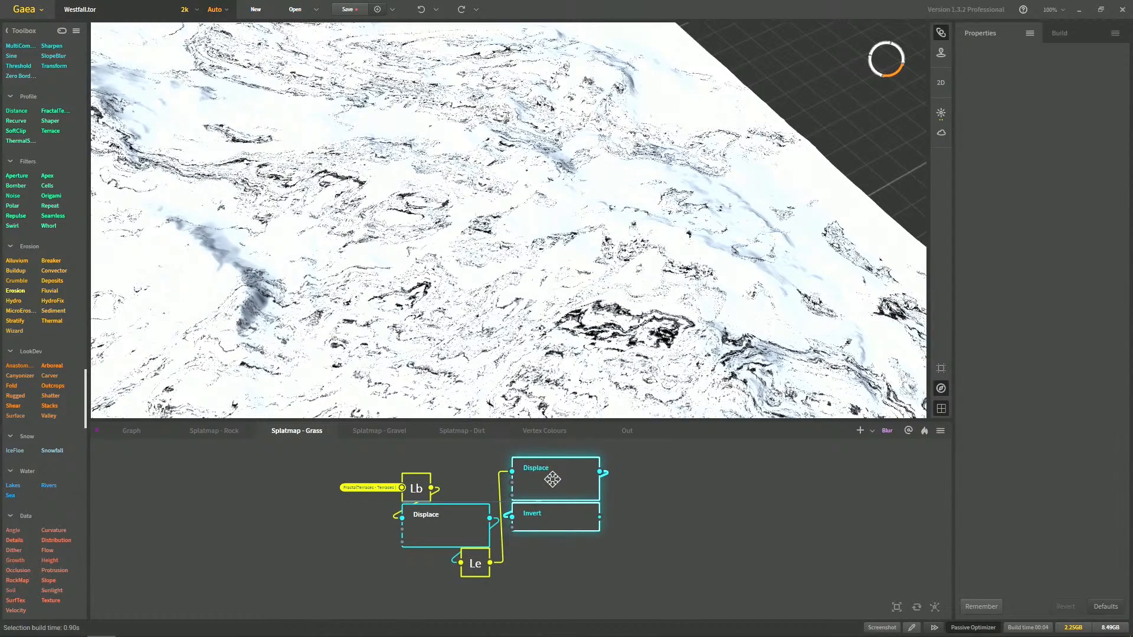
{"action": "middle_click_drag", "start_coordinate": [553, 478], "coordinate": [587, 420]}
{"action": "left_click_drag", "start_coordinate": [580, 448], "coordinate": [477, 567]}
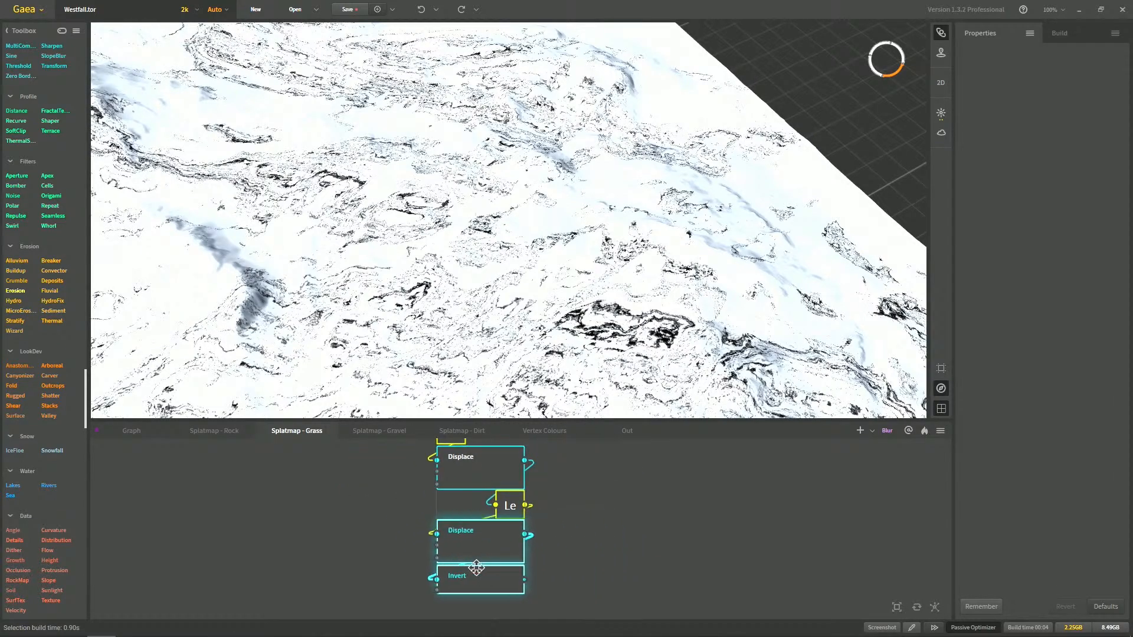
{"action": "scroll", "coordinate": [541, 533], "scroll_direction": "down", "scroll_amount": 2}
{"action": "left_click", "coordinate": [579, 512]}
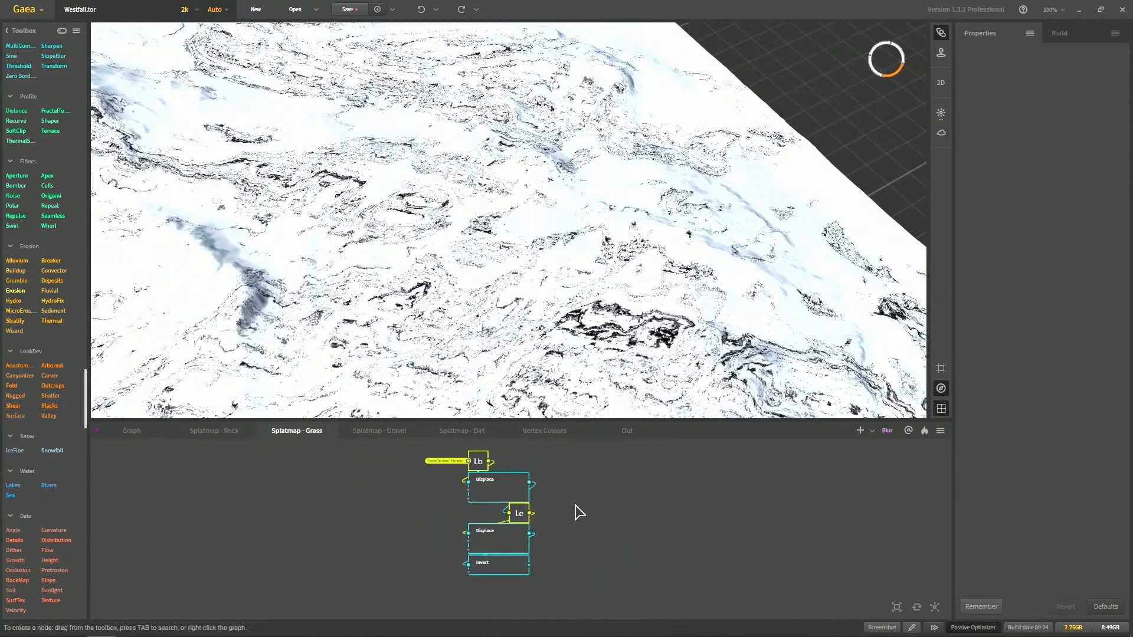
Return to the main Graph and view the output of the Clamp node feeding the terrace mask's Fx nodes
{"action": "left_click", "coordinate": [133, 429]}
{"action": "middle_click_drag", "start_coordinate": [442, 588], "coordinate": [524, 454]}
{"action": "middle_click_drag", "start_coordinate": [516, 529], "coordinate": [488, 491]}
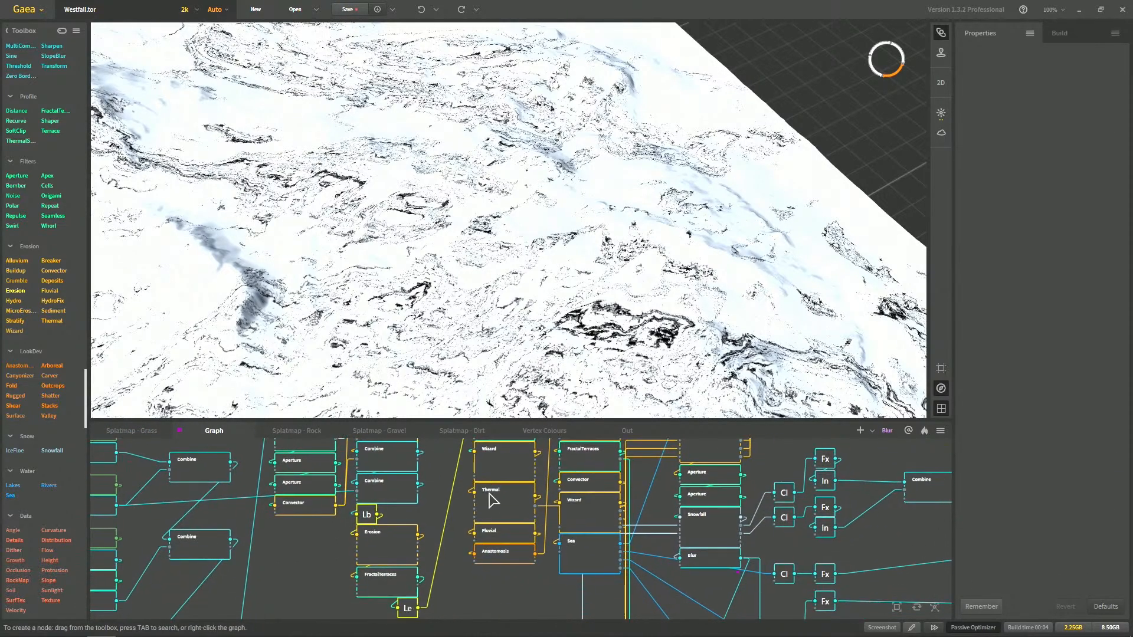
{"action": "middle_click_drag", "start_coordinate": [522, 535], "coordinate": [492, 568]}
{"action": "middle_click_drag", "start_coordinate": [434, 489], "coordinate": [513, 442]}
{"action": "middle_click_drag", "start_coordinate": [508, 521], "coordinate": [419, 615]}
{"action": "middle_click_drag", "start_coordinate": [422, 559], "coordinate": [452, 541]}
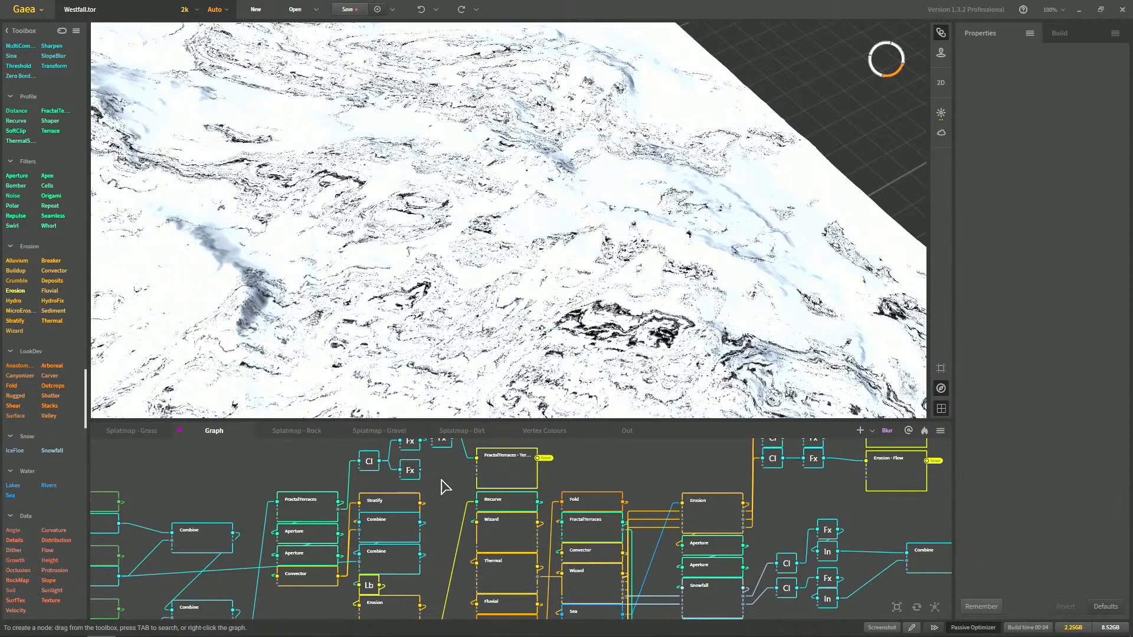
{"action": "middle_click_drag", "start_coordinate": [410, 480], "coordinate": [423, 505]}
{"action": "left_click", "coordinate": [380, 486]}
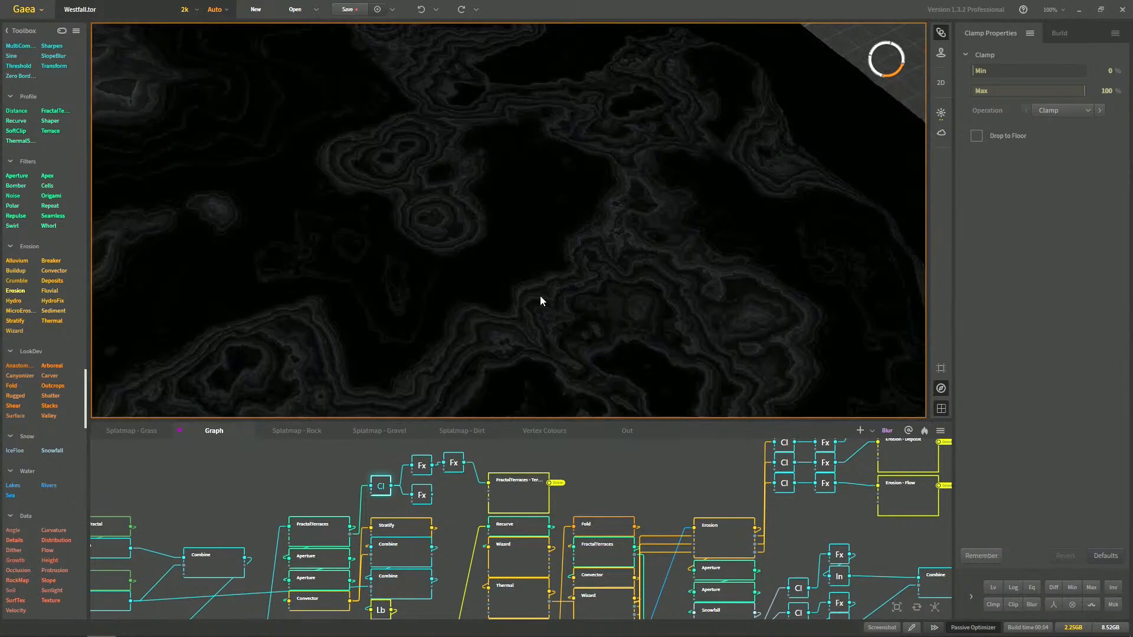
View the outputs of the two chained Fx nodes feeding the FractalTerraces mask output from several angles
{"action": "left_click", "coordinate": [421, 465]}
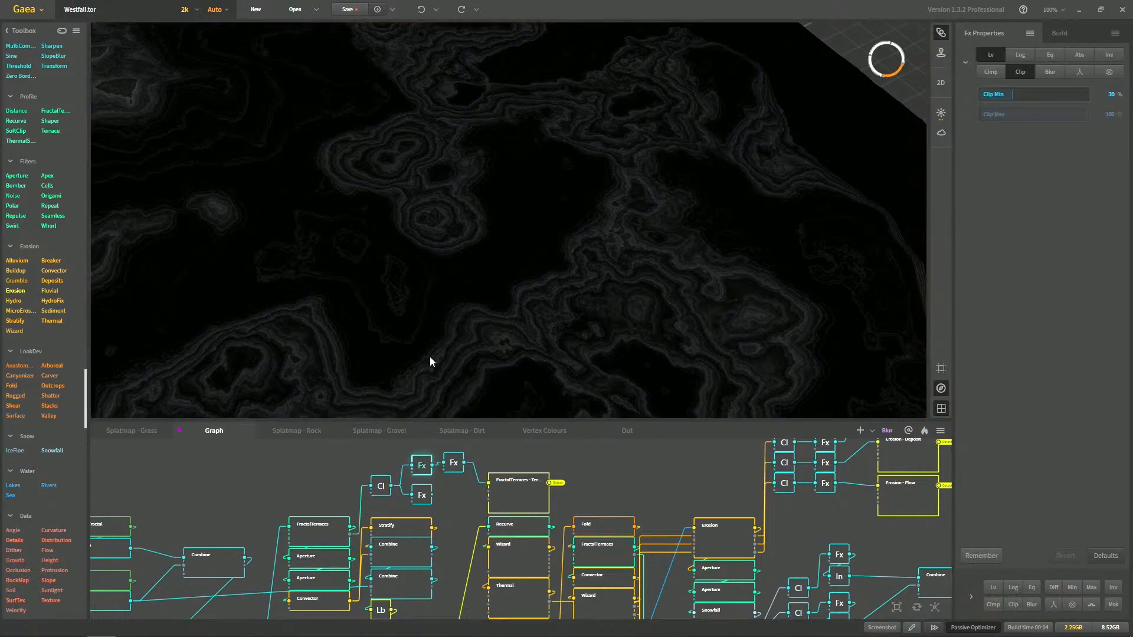
{"action": "left_click_drag", "start_coordinate": [706, 302], "coordinate": [718, 331]}
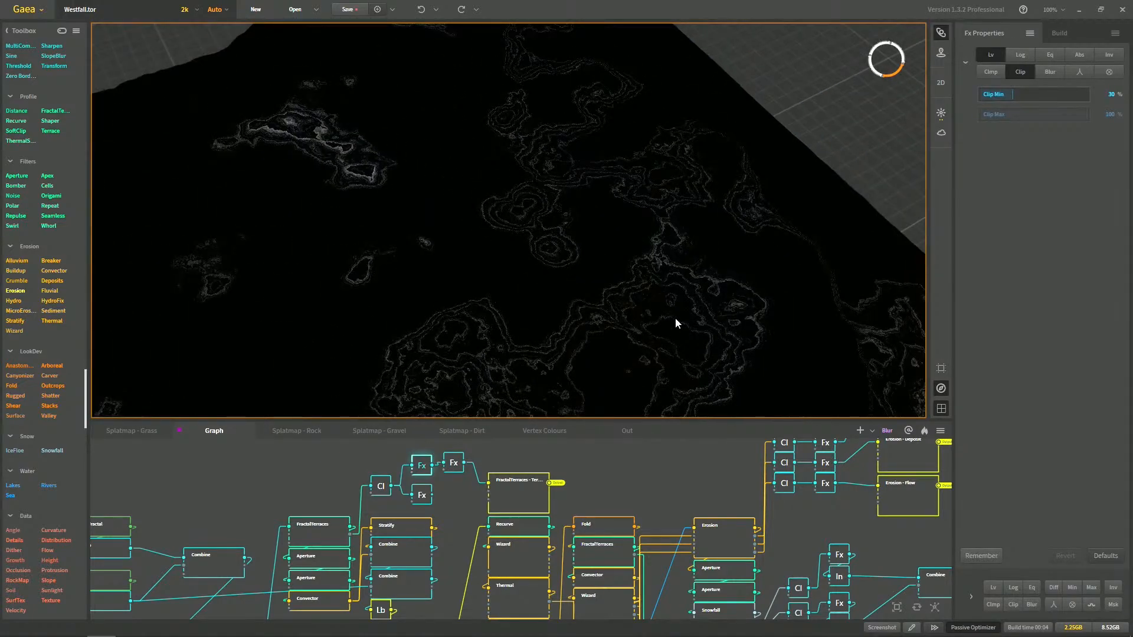
{"action": "left_click_drag", "start_coordinate": [635, 314], "coordinate": [602, 347]}
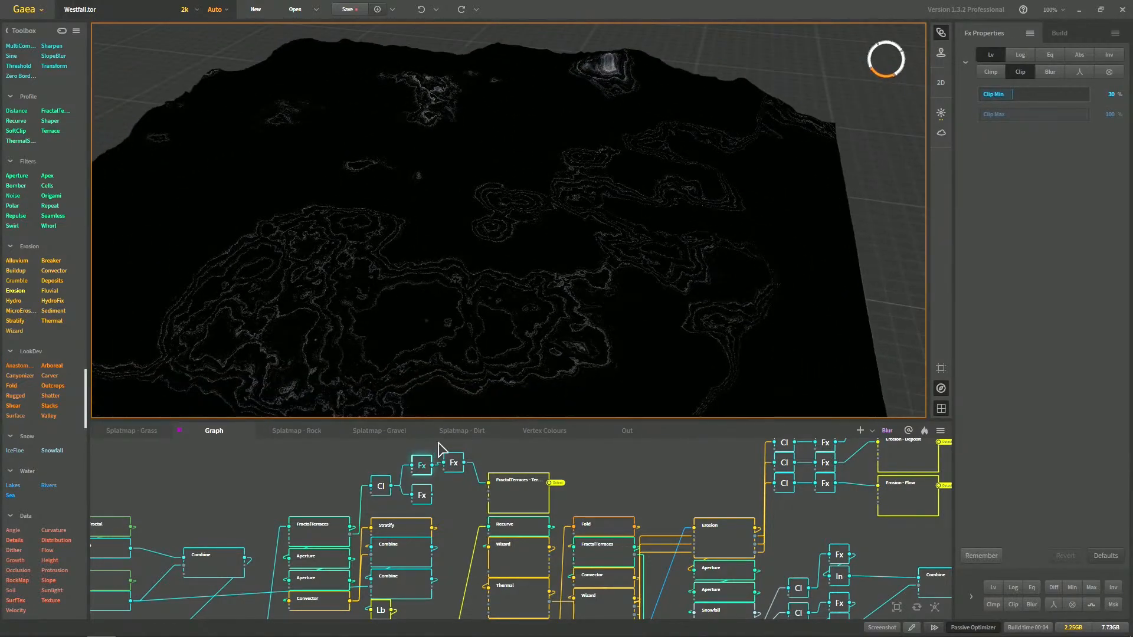
{"action": "left_click", "coordinate": [453, 464]}
{"action": "left_click_drag", "start_coordinate": [496, 304], "coordinate": [527, 292]}
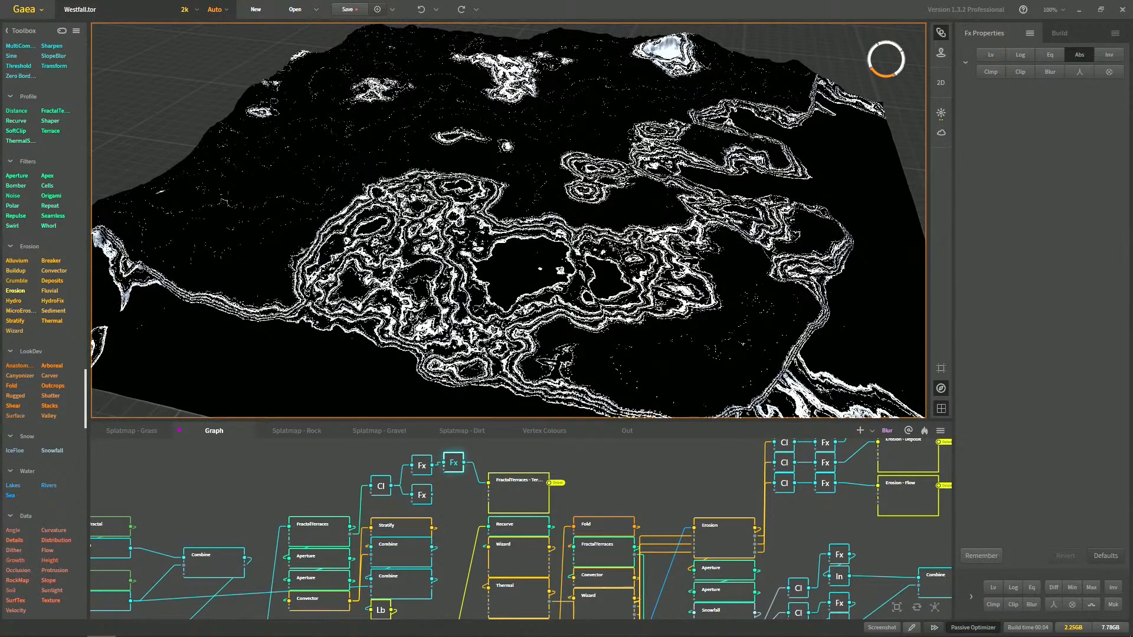
Add an Fx node fed by the Wear output of the Wizard node below Recurve in the main Graph
{"action": "middle_click_drag", "start_coordinate": [401, 479], "coordinate": [415, 525]}
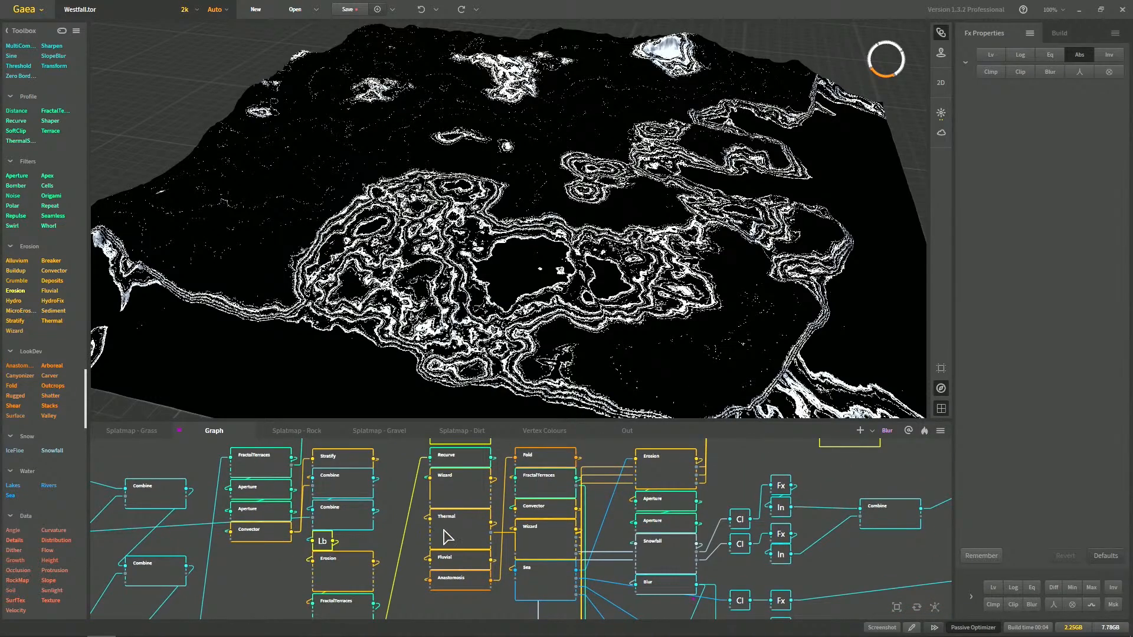
{"action": "left_click", "coordinate": [481, 498]}
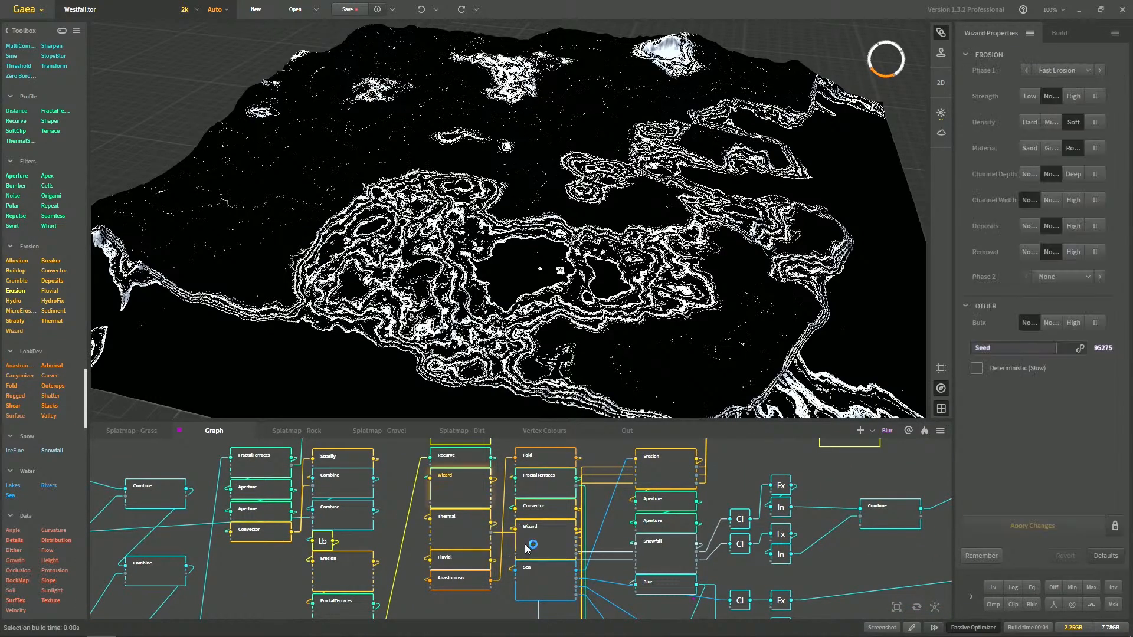
{"action": "middle_click_drag", "start_coordinate": [472, 498], "coordinate": [435, 568]}
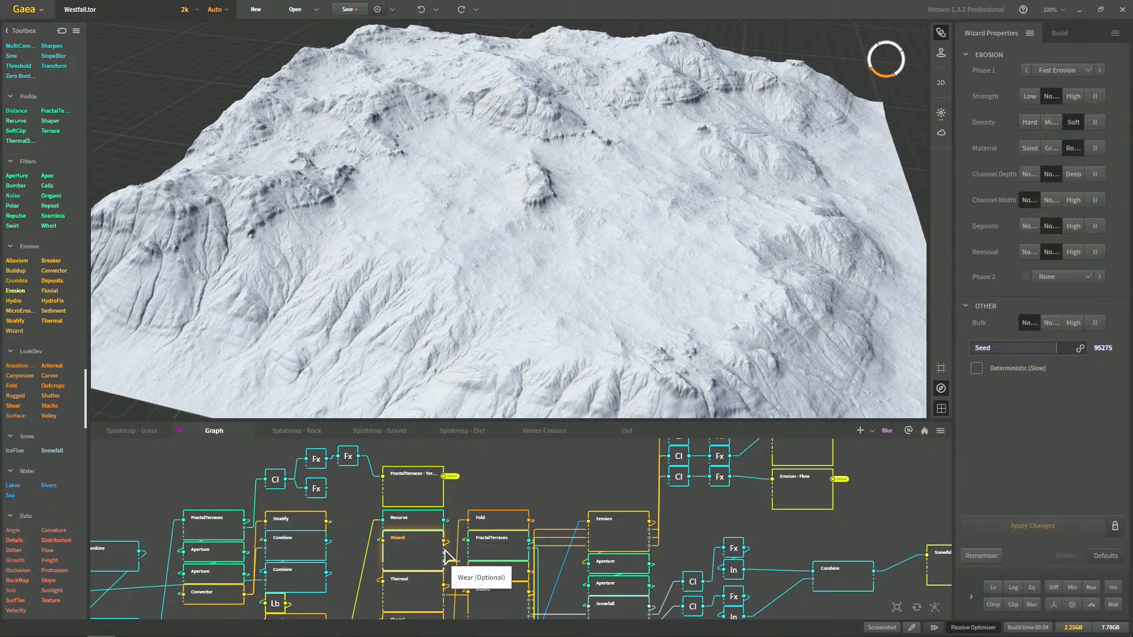
{"action": "right_click", "coordinate": [504, 472]}
{"action": "type", "text": "fx"}
{"action": "key", "text": "Return"}
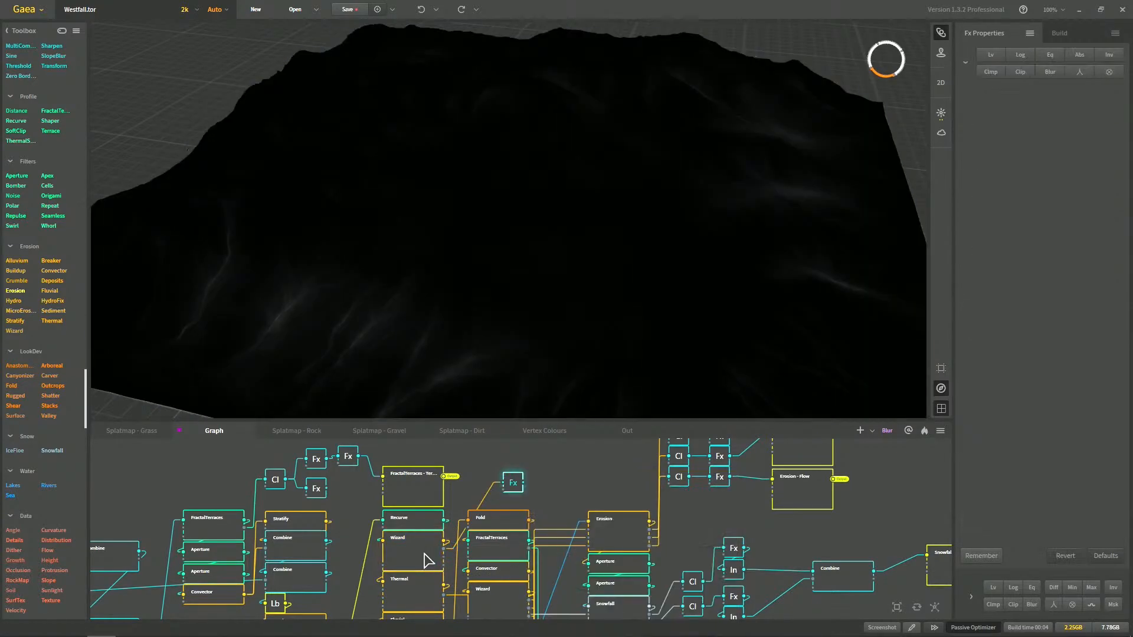
Compare the terrain output of the Wizard node below Recurve with that of the final Blur node
{"action": "left_click", "coordinate": [424, 560]}
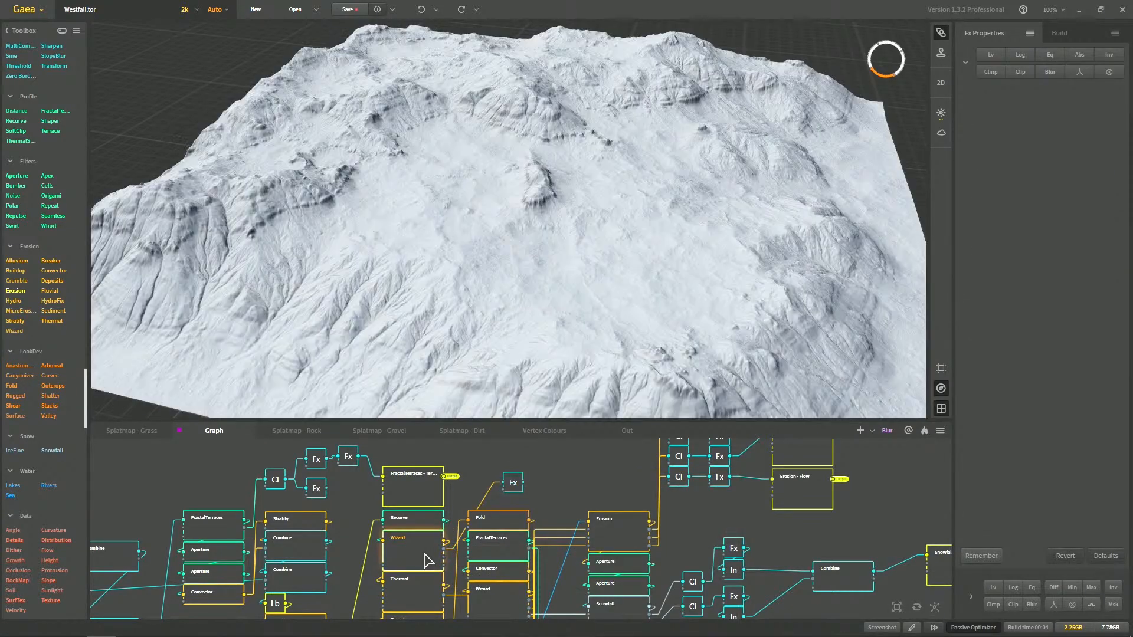
{"action": "middle_click_drag", "start_coordinate": [631, 534], "coordinate": [619, 488]}
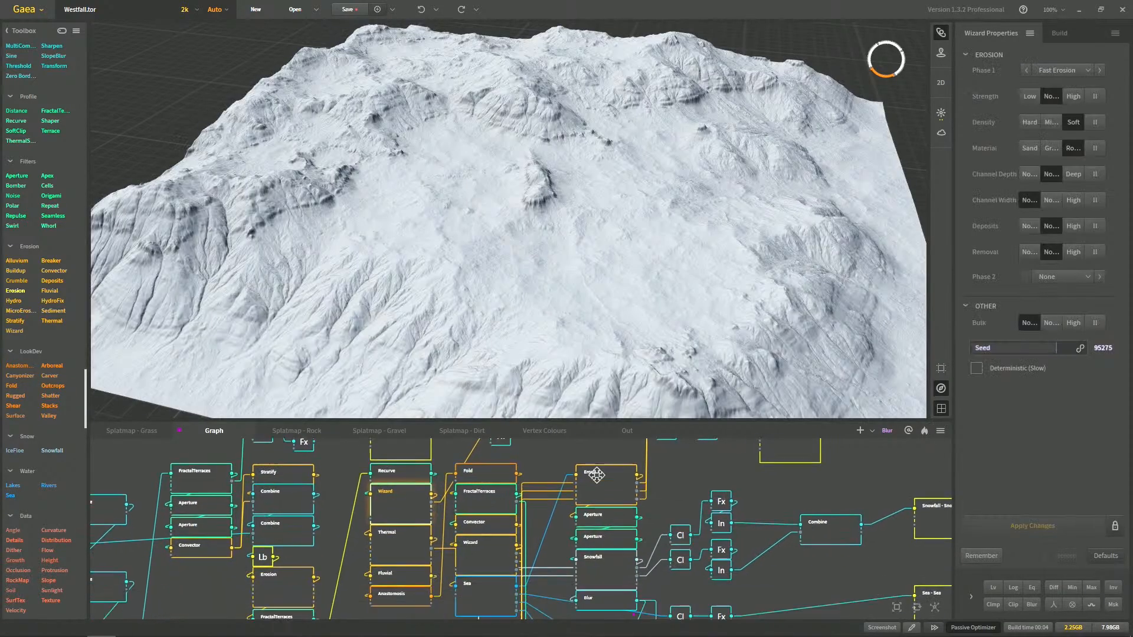
{"action": "left_click", "coordinate": [603, 599]}
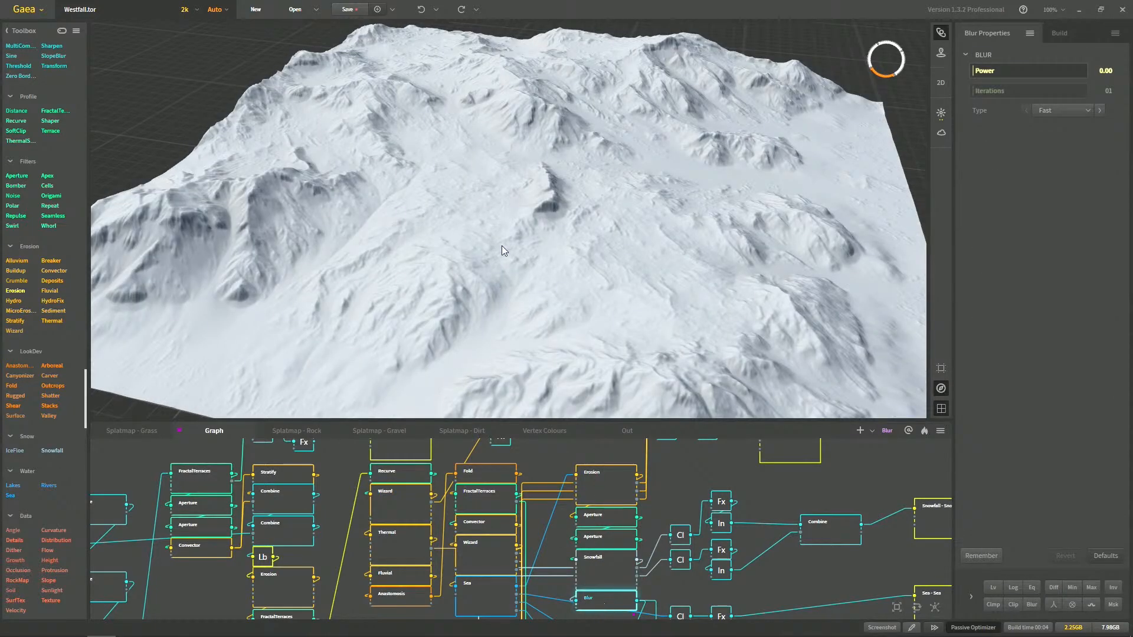
{"action": "left_click_drag", "start_coordinate": [521, 177], "coordinate": [497, 149]}
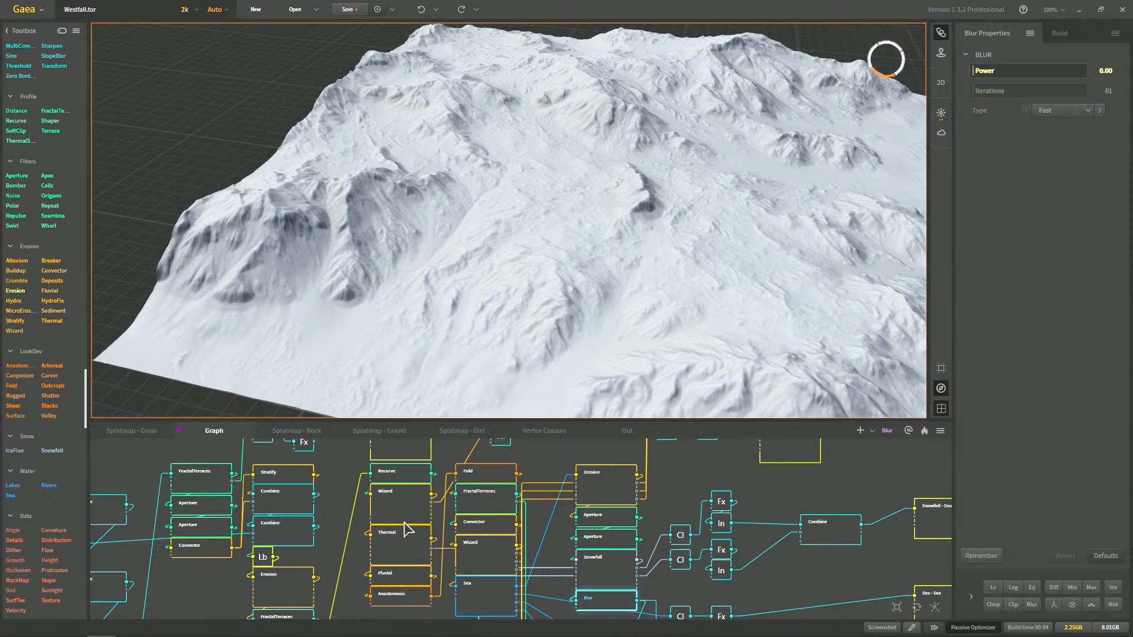
Compare the terrain of the Wizard node below Recurve with the terrain of the final Blur node
{"action": "left_click", "coordinate": [406, 490]}
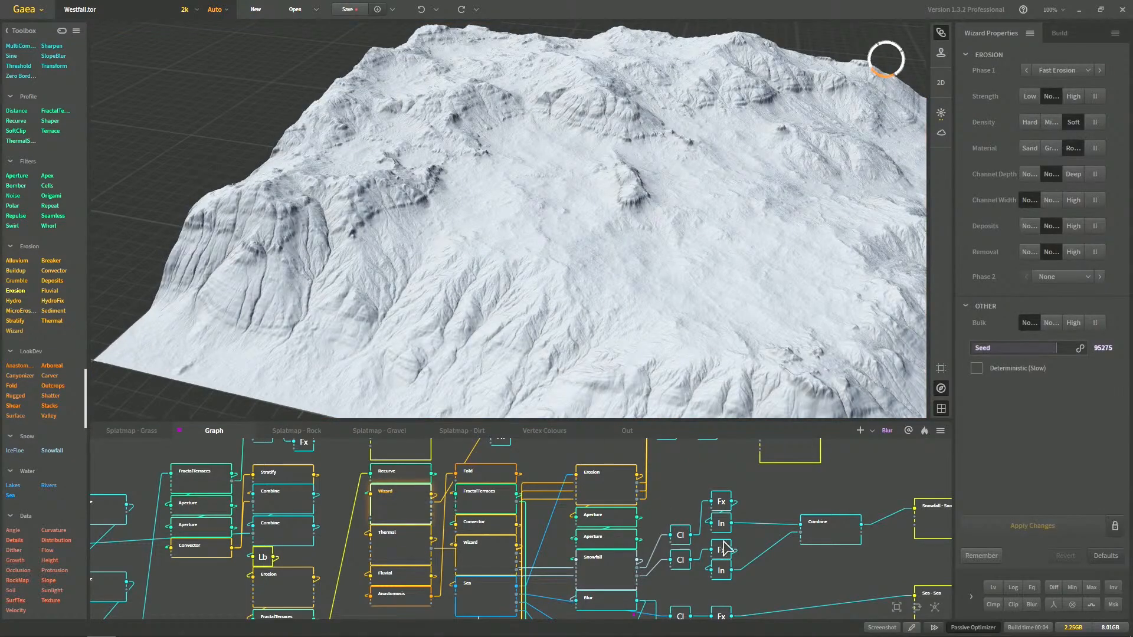
{"action": "left_click", "coordinate": [613, 605]}
{"action": "scroll", "coordinate": [502, 548], "scroll_direction": "up", "scroll_amount": 2}
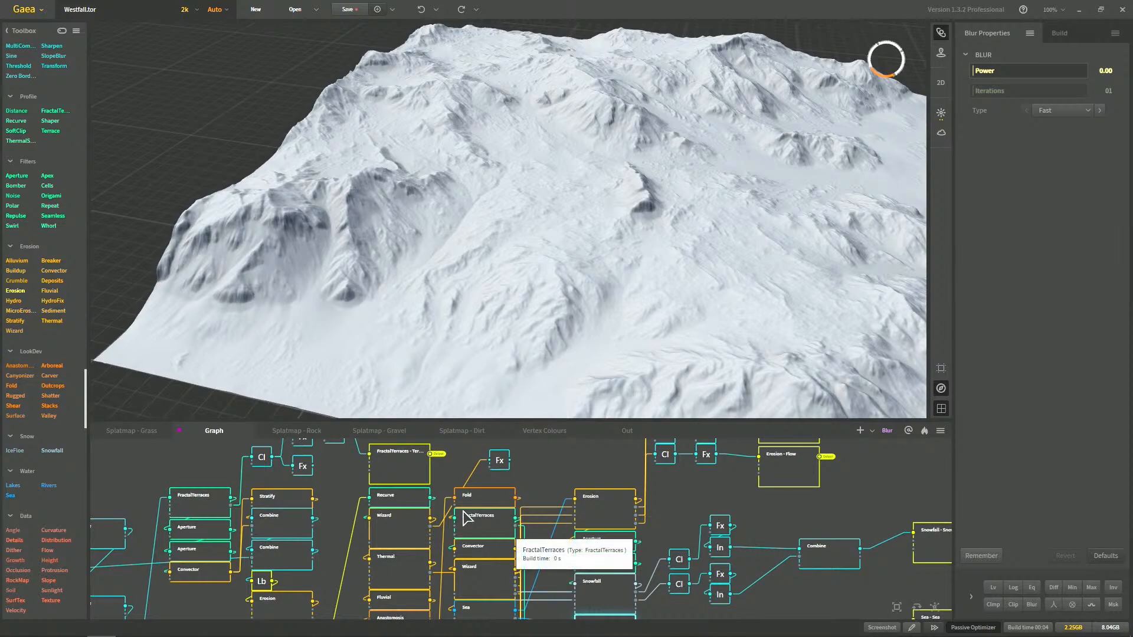
{"action": "left_click", "coordinate": [392, 534]}
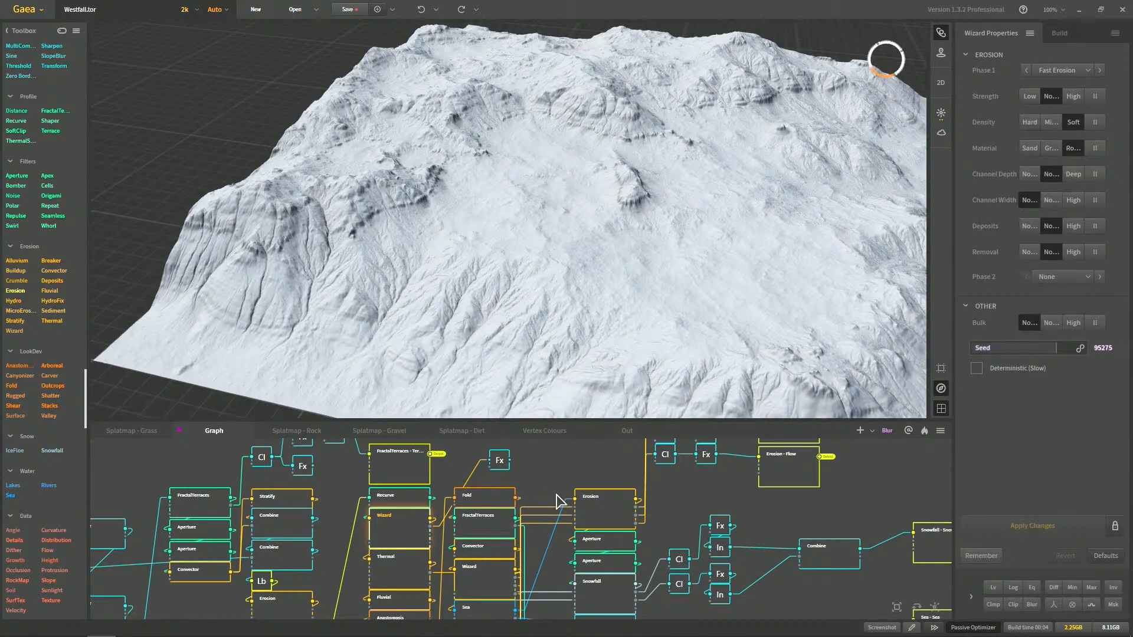
Preview the Fx node above Fold and apply the Eq modifier to its mask
{"action": "middle_click_drag", "start_coordinate": [629, 607], "coordinate": [652, 583]}
{"action": "middle_click_drag", "start_coordinate": [572, 535], "coordinate": [572, 576]}
{"action": "left_click", "coordinate": [526, 483]}
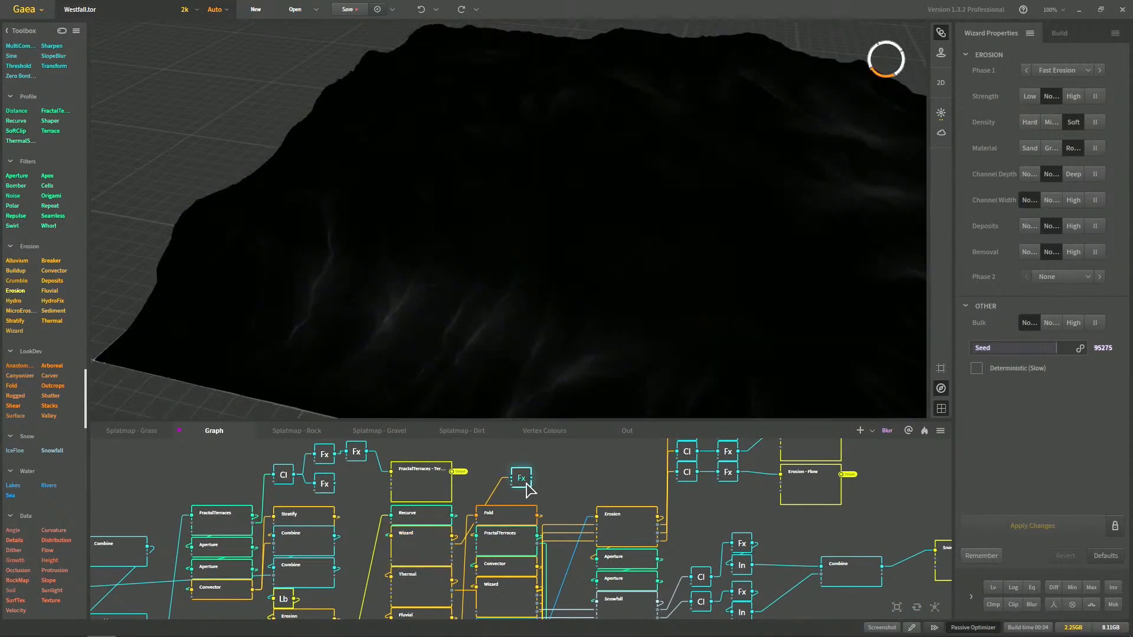
{"action": "left_click", "coordinate": [1073, 54]}
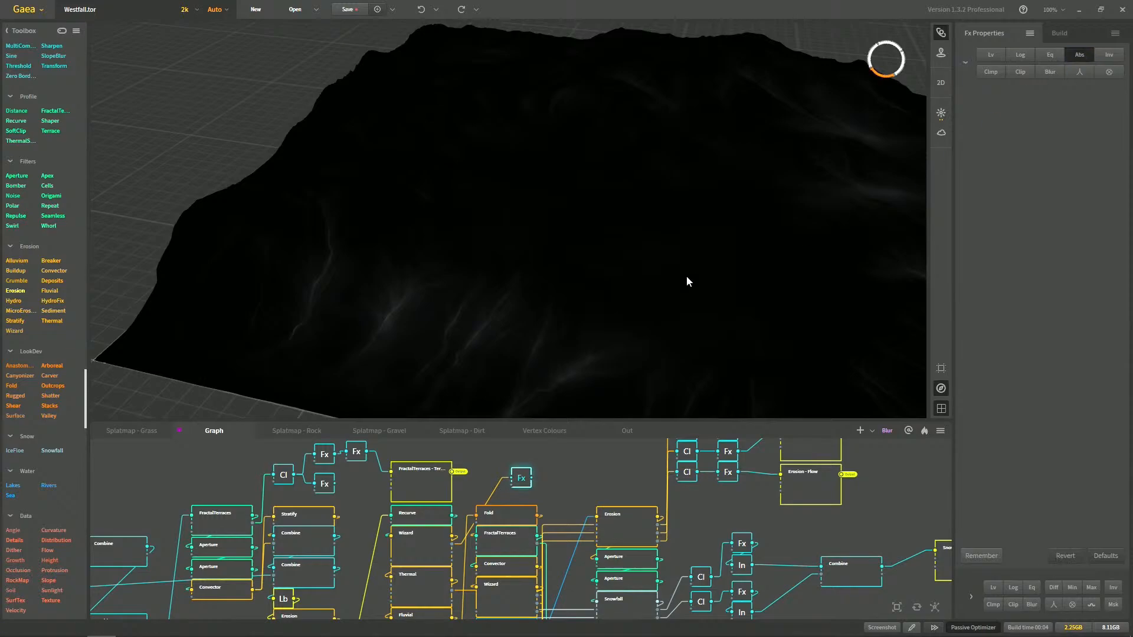
{"action": "left_click", "coordinate": [1052, 56]}
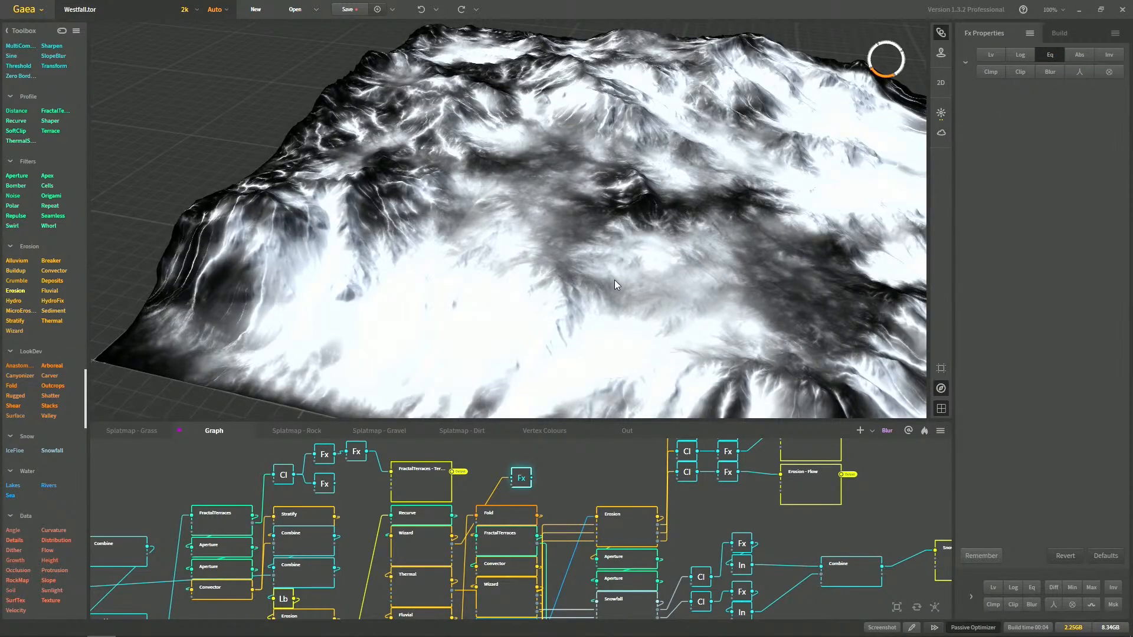
Examine the equalized erosion mask up close across the terrain's ridges, slopes and flat areas from several angles
{"action": "middle_click_drag", "start_coordinate": [614, 281], "coordinate": [603, 277]}
{"action": "left_click_drag", "start_coordinate": [603, 277], "coordinate": [623, 285]}
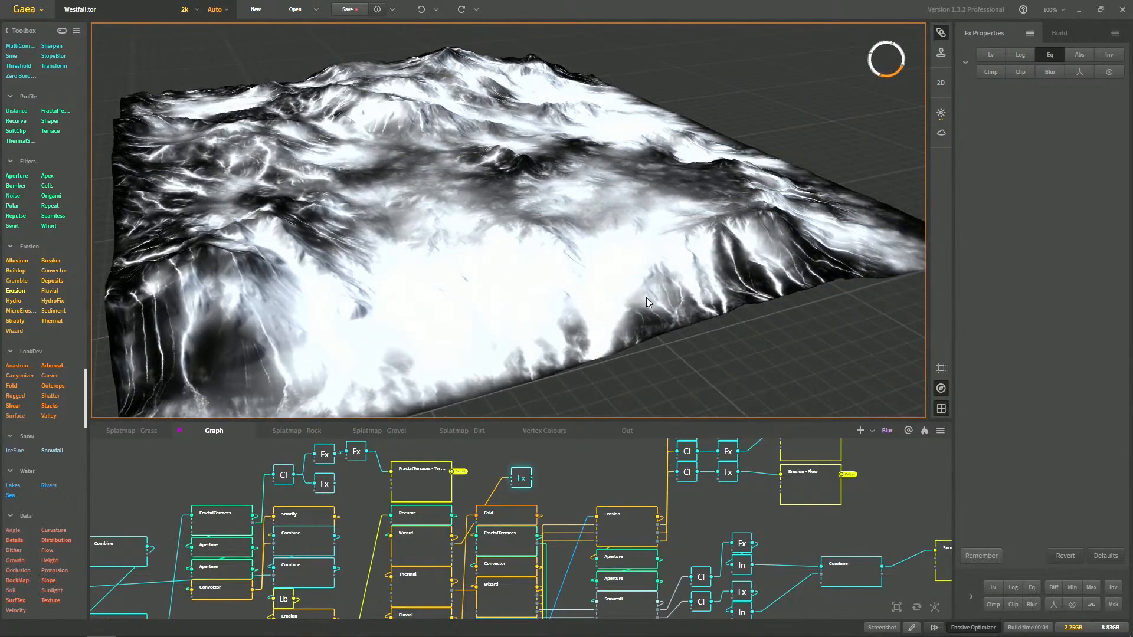
{"action": "left_click_drag", "start_coordinate": [564, 232], "coordinate": [596, 277]}
{"action": "scroll", "coordinate": [596, 277], "scroll_direction": "up", "scroll_amount": 4}
{"action": "left_click_drag", "start_coordinate": [650, 222], "coordinate": [580, 301]}
{"action": "scroll", "coordinate": [604, 259], "scroll_direction": "up", "scroll_amount": 2}
{"action": "scroll", "coordinate": [600, 257], "scroll_direction": "up", "scroll_amount": 2}
{"action": "left_click_drag", "start_coordinate": [595, 260], "coordinate": [492, 221]}
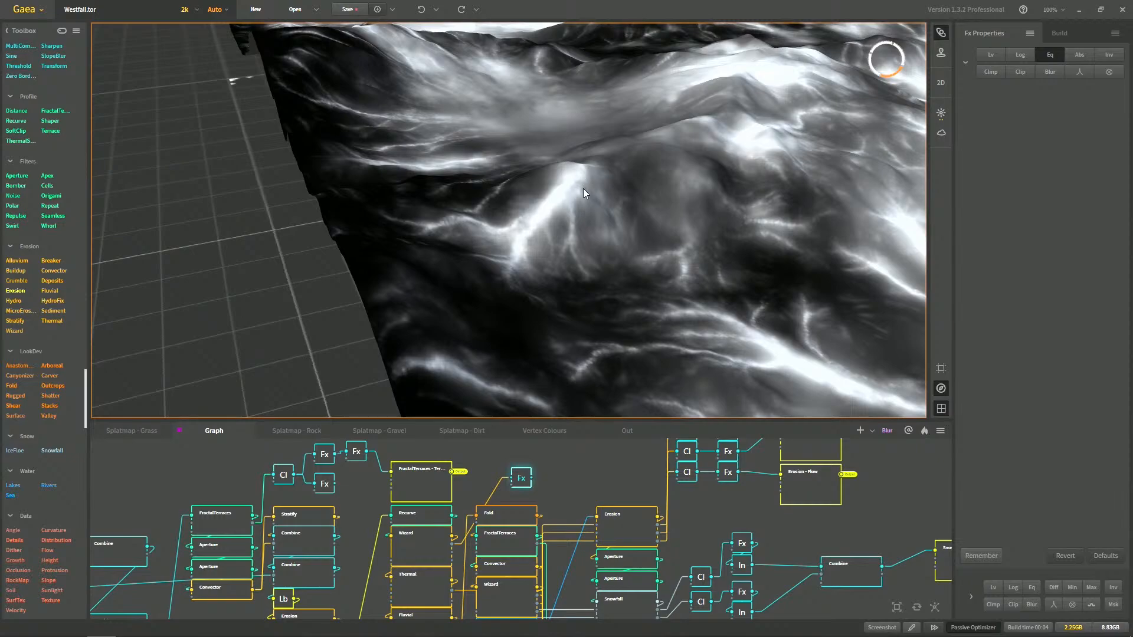
{"action": "middle_click_drag", "start_coordinate": [673, 187], "coordinate": [565, 158]}
{"action": "scroll", "coordinate": [602, 215], "scroll_direction": "down", "scroll_amount": 5}
{"action": "left_click_drag", "start_coordinate": [627, 226], "coordinate": [490, 147]}
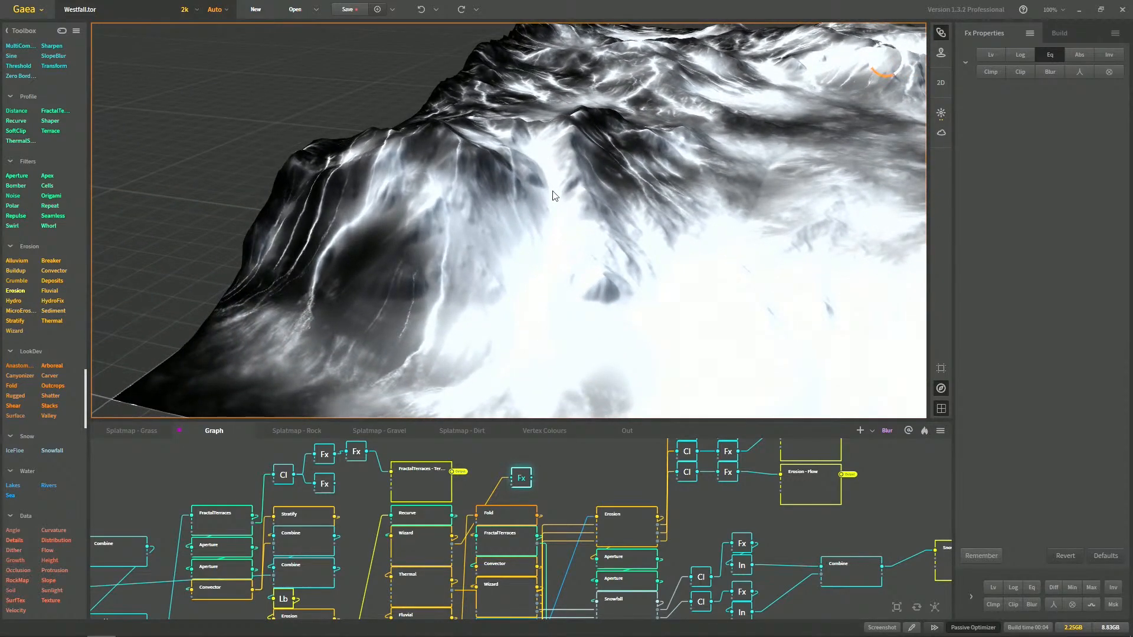
{"action": "scroll", "coordinate": [550, 197], "scroll_direction": "up", "scroll_amount": 5}
{"action": "left_click_drag", "start_coordinate": [559, 178], "coordinate": [552, 131]}
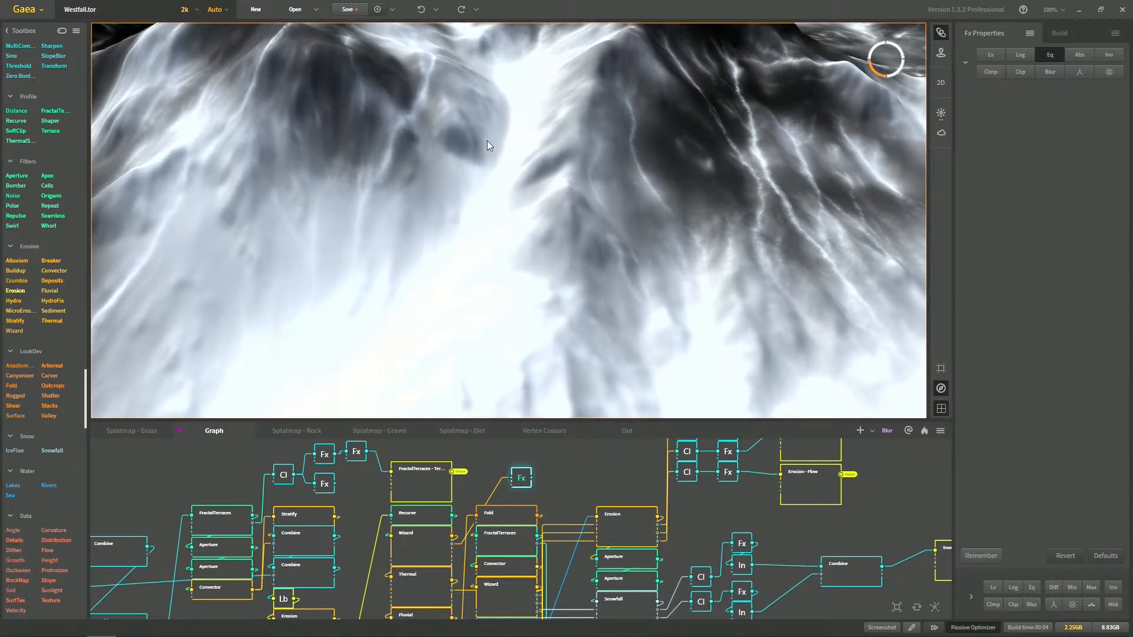
{"action": "left_click_drag", "start_coordinate": [513, 195], "coordinate": [614, 223]}
{"action": "scroll", "coordinate": [613, 223], "scroll_direction": "down", "scroll_amount": 3}
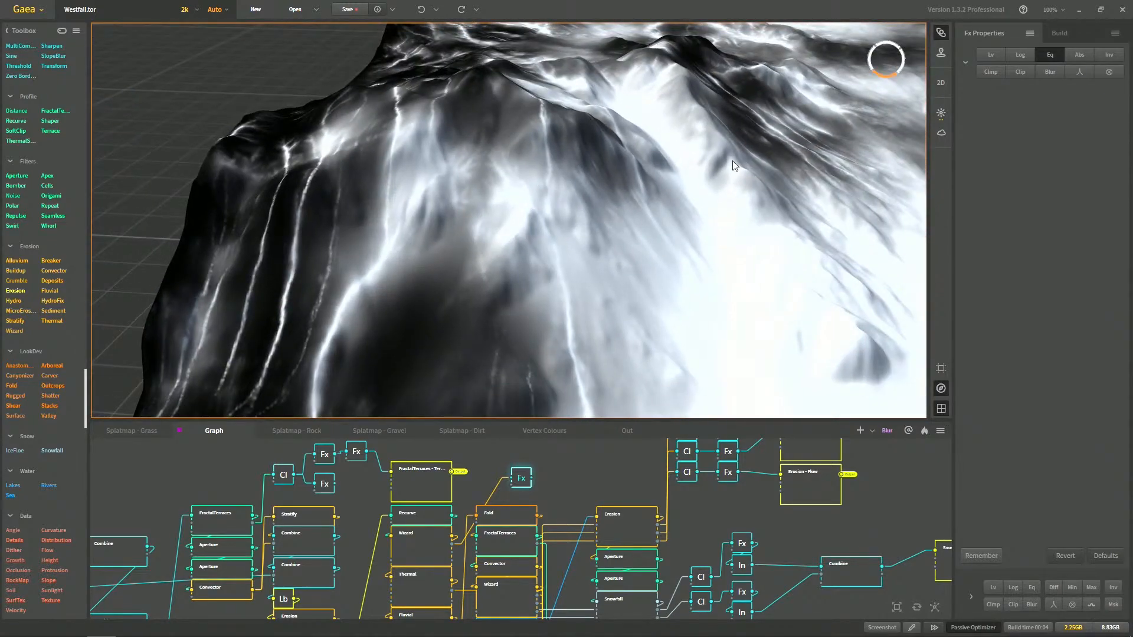
{"action": "left_click_drag", "start_coordinate": [631, 225], "coordinate": [610, 216]}
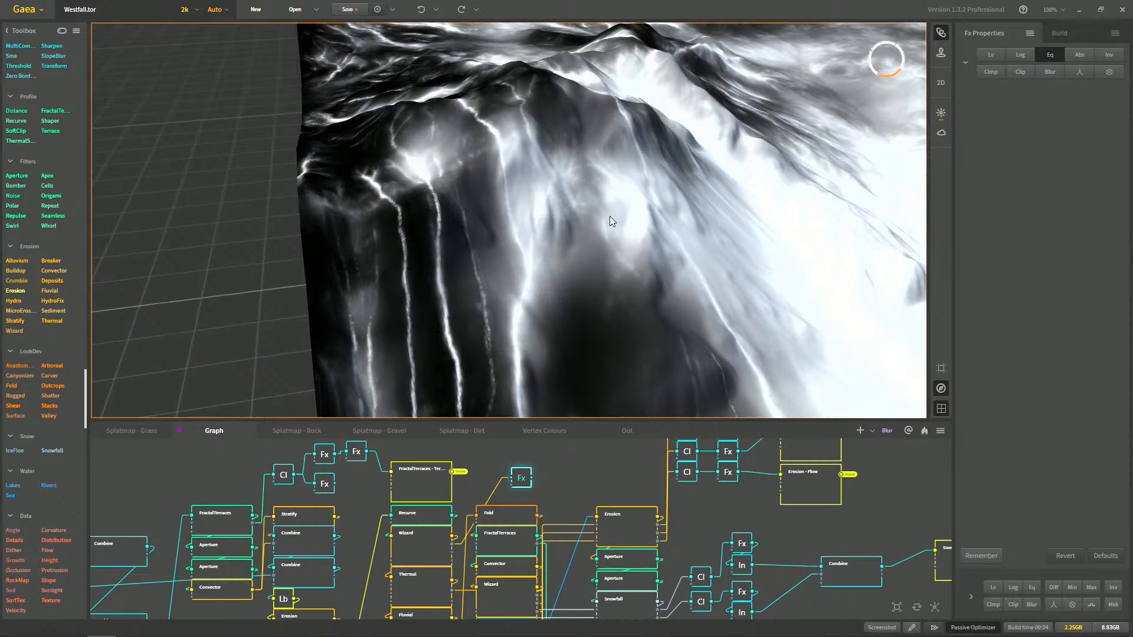
{"action": "scroll", "coordinate": [567, 211], "scroll_direction": "up", "scroll_amount": 5}
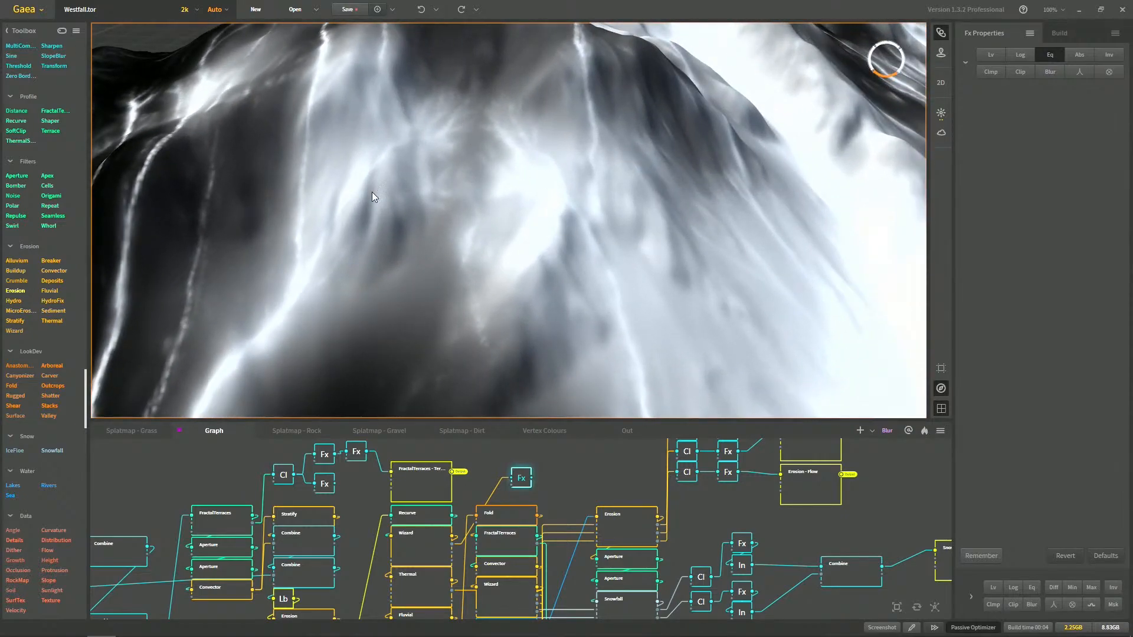
{"action": "scroll", "coordinate": [349, 212], "scroll_direction": "down", "scroll_amount": 2}
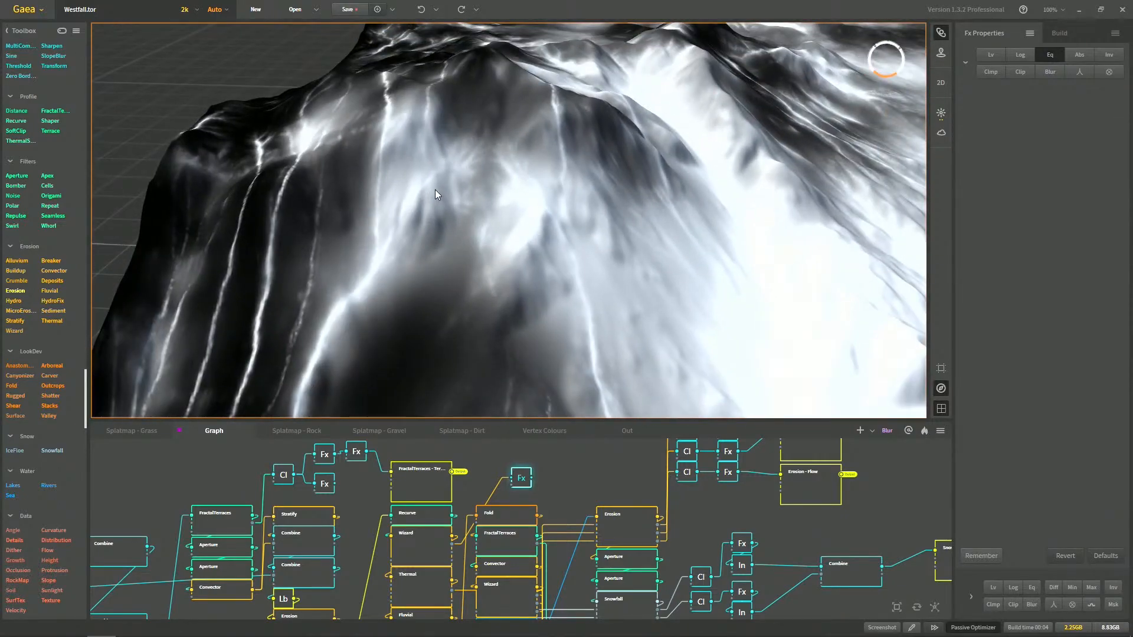
{"action": "scroll", "coordinate": [454, 222], "scroll_direction": "down", "scroll_amount": 2}
{"action": "left_click_drag", "start_coordinate": [455, 222], "coordinate": [624, 254]}
{"action": "scroll", "coordinate": [602, 254], "scroll_direction": "up", "scroll_amount": 5}
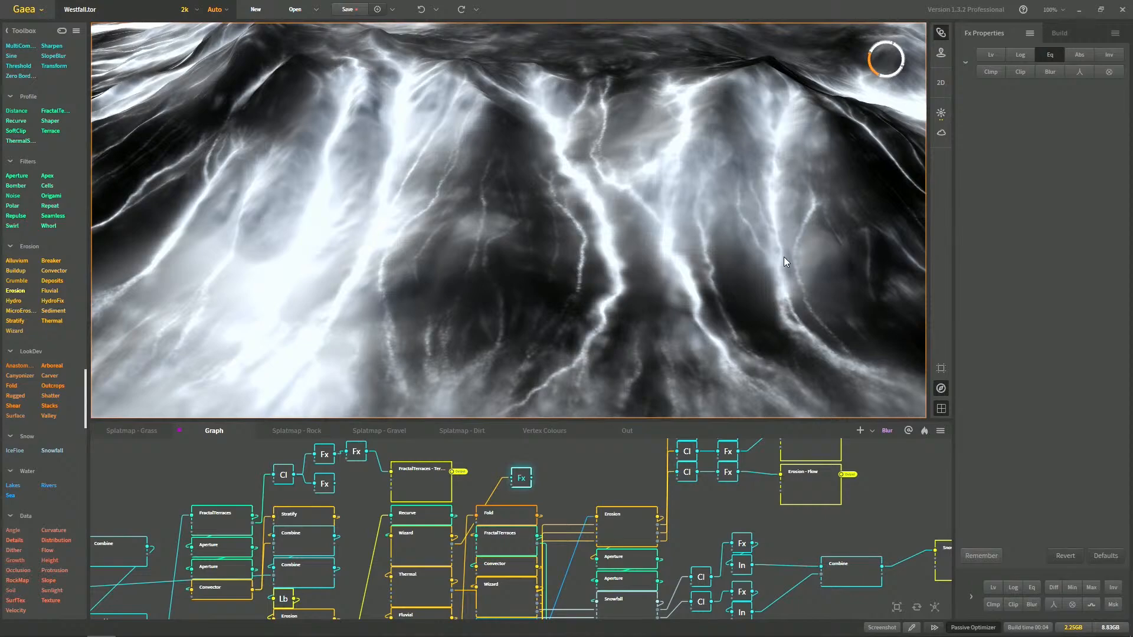
{"action": "left_click_drag", "start_coordinate": [778, 247], "coordinate": [628, 134]}
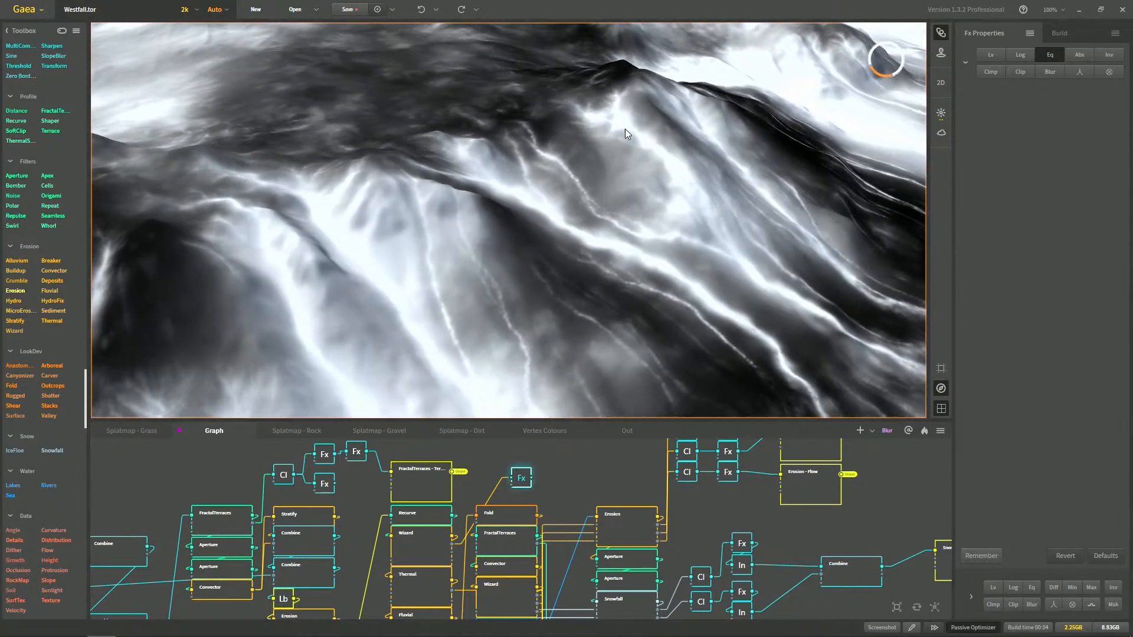
{"action": "left_click_drag", "start_coordinate": [702, 220], "coordinate": [625, 186]}
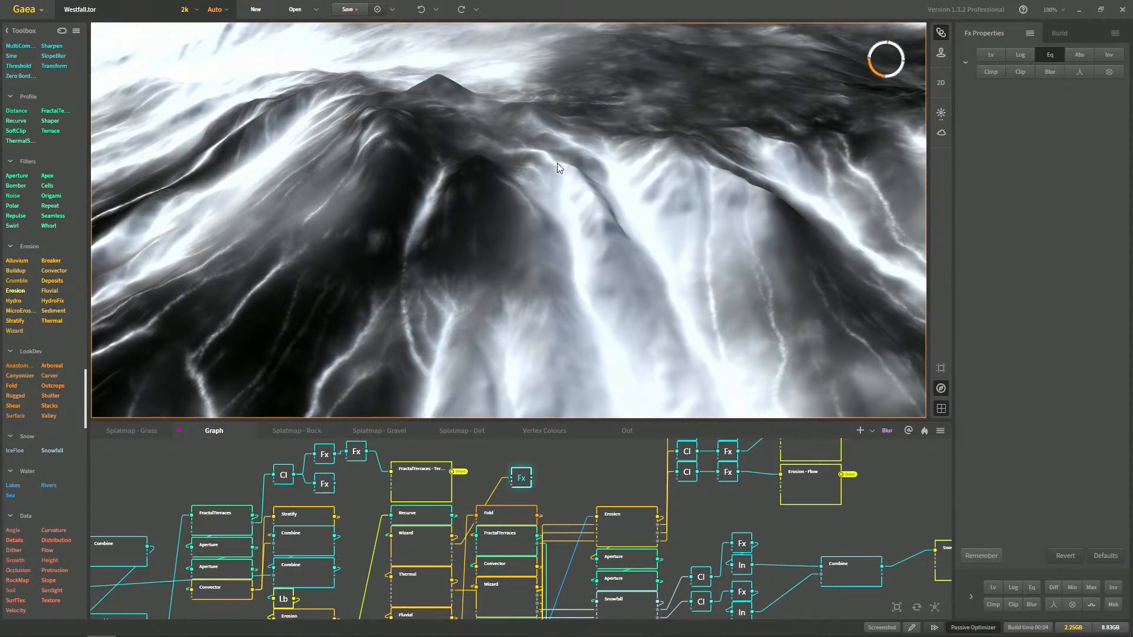
{"action": "left_click_drag", "start_coordinate": [613, 252], "coordinate": [689, 247]}
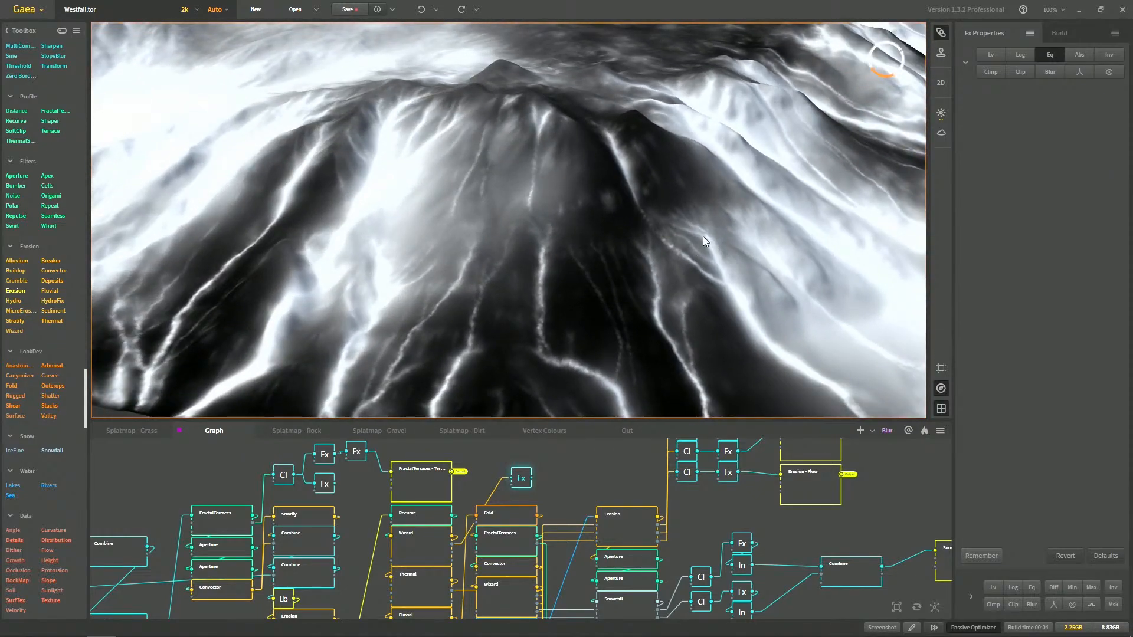
{"action": "left_click_drag", "start_coordinate": [511, 189], "coordinate": [533, 200]}
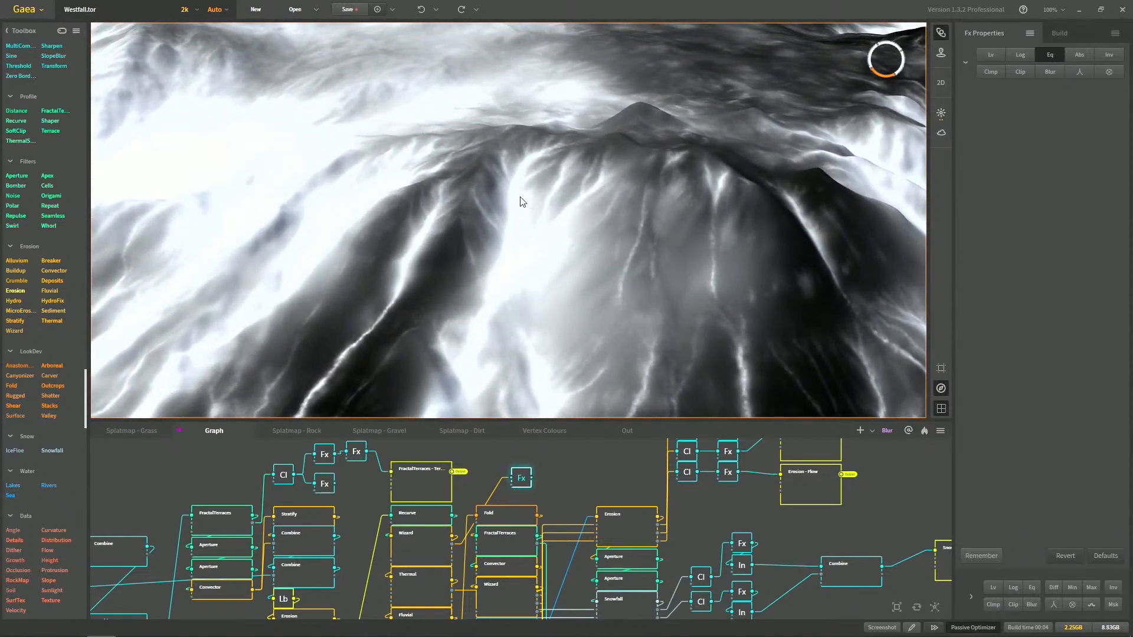
{"action": "left_click_drag", "start_coordinate": [493, 295], "coordinate": [618, 183]}
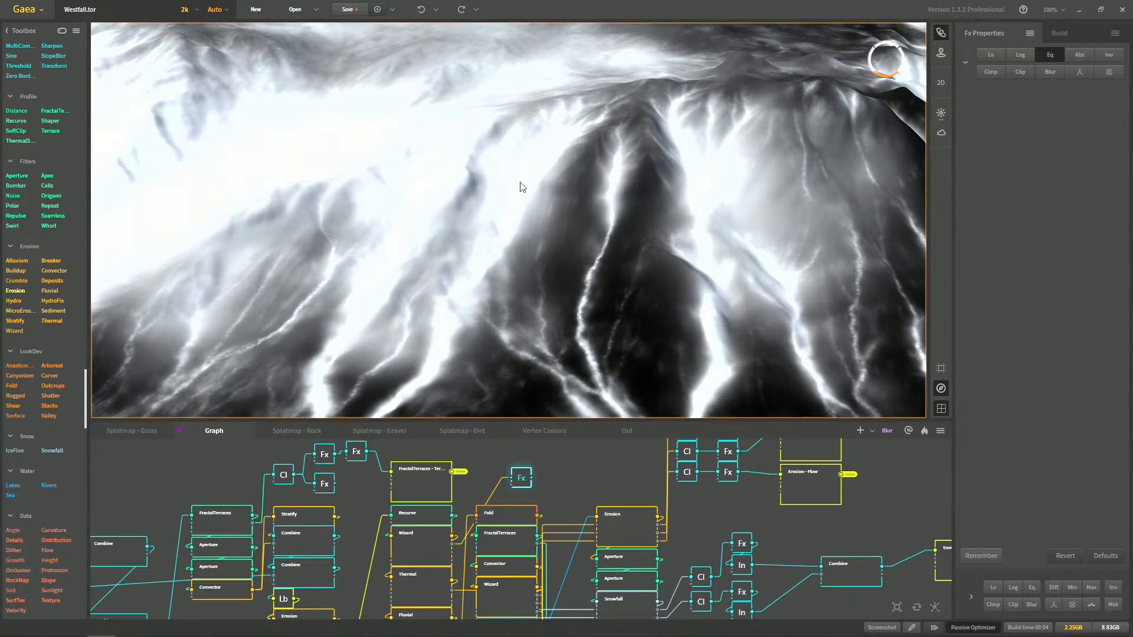
{"action": "scroll", "coordinate": [452, 183], "scroll_direction": "down", "scroll_amount": 4}
{"action": "left_click_drag", "start_coordinate": [330, 174], "coordinate": [398, 220]}
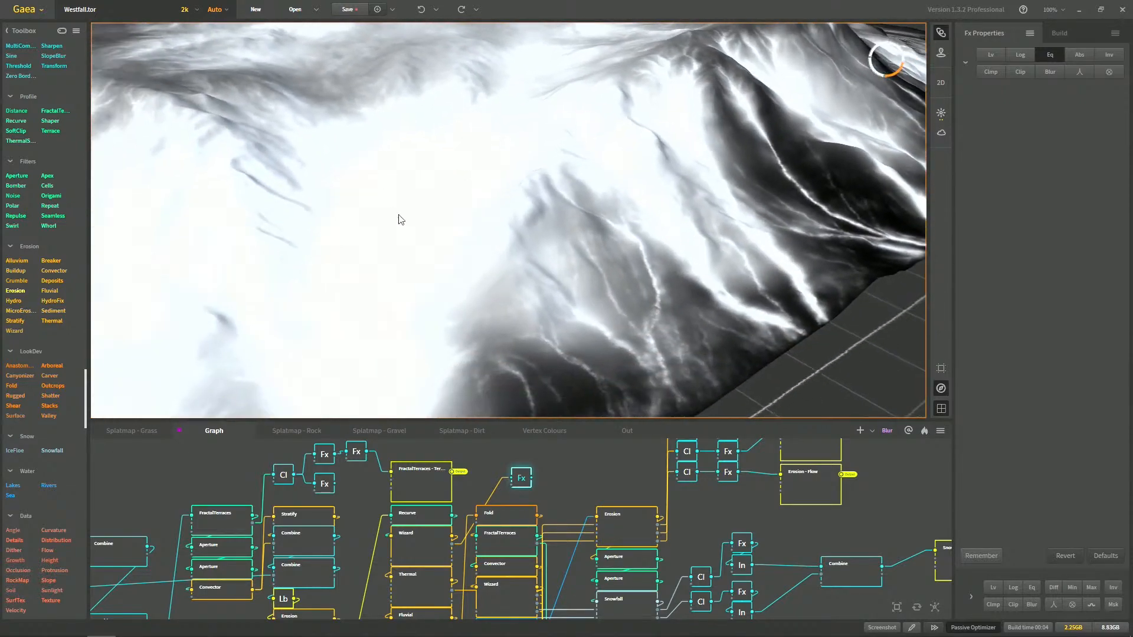
{"action": "scroll", "coordinate": [505, 260], "scroll_direction": "up", "scroll_amount": 4}
{"action": "left_click_drag", "start_coordinate": [502, 256], "coordinate": [426, 218]}
{"action": "scroll", "coordinate": [426, 220], "scroll_direction": "down", "scroll_amount": 5}
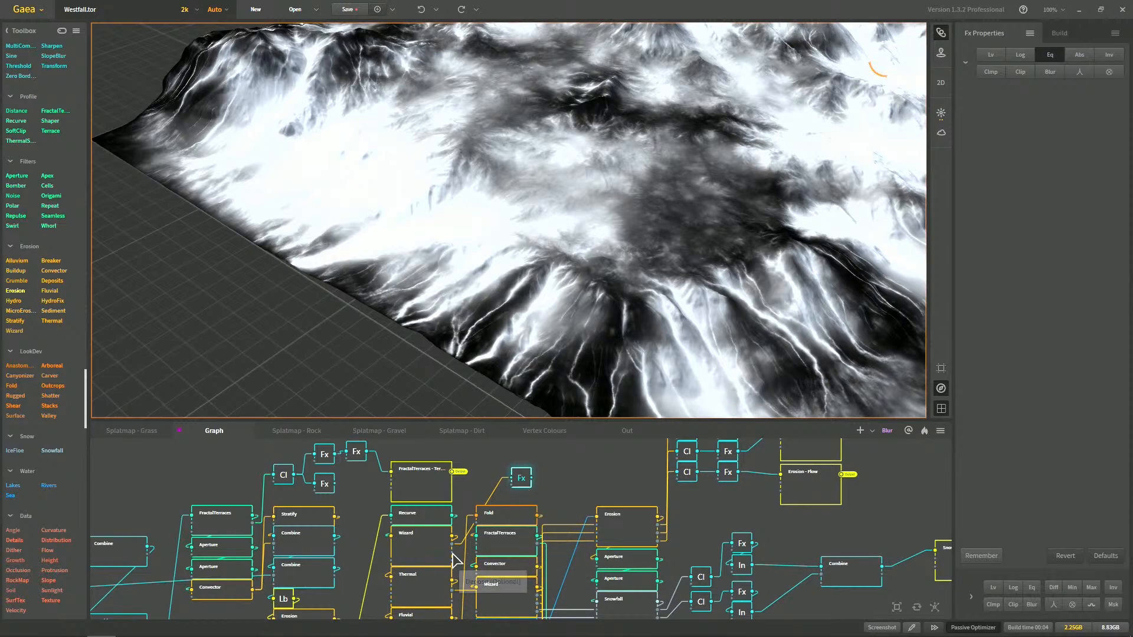
Connect a different output of the Wizard node below Recurve to the Fx node and examine its mask on the slopes
{"action": "left_click_drag", "start_coordinate": [452, 552], "coordinate": [512, 479]}
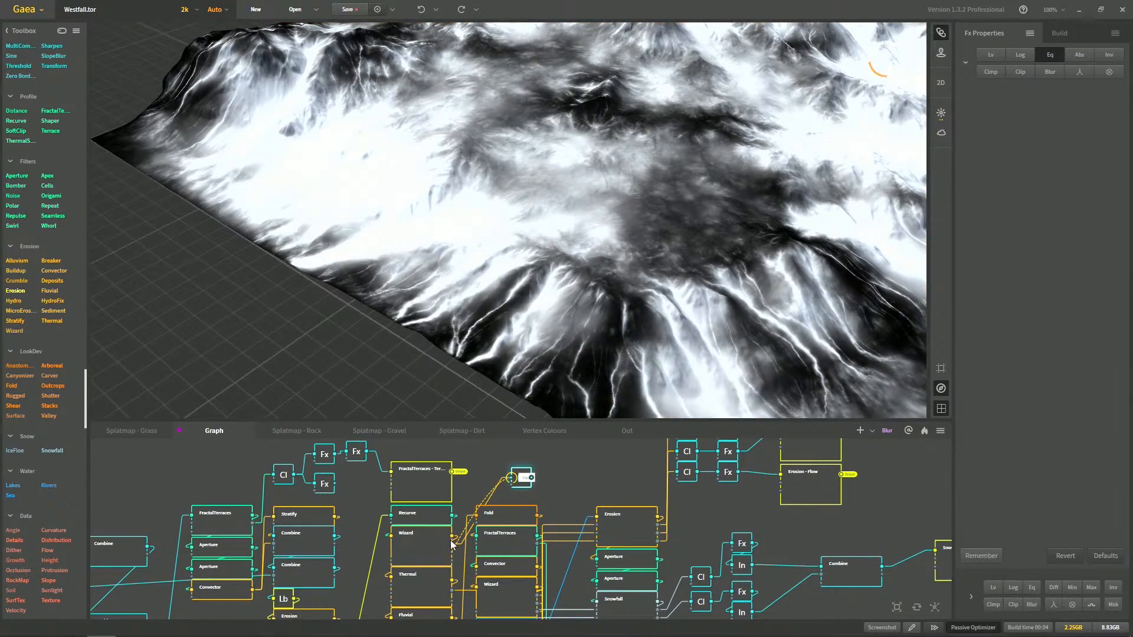
{"action": "left_click_drag", "start_coordinate": [452, 543], "coordinate": [452, 541]}
{"action": "left_click_drag", "start_coordinate": [784, 199], "coordinate": [513, 247]}
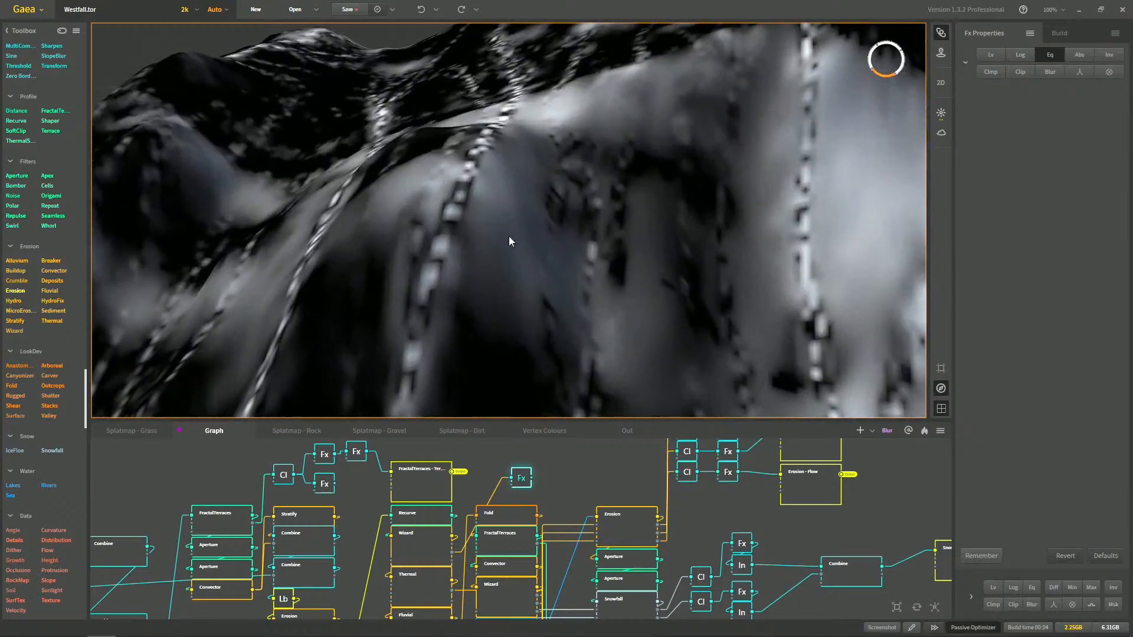
{"action": "scroll", "coordinate": [484, 173], "scroll_direction": "down", "scroll_amount": 3}
{"action": "right_click_drag", "start_coordinate": [486, 183], "coordinate": [591, 178]}
{"action": "left_click_drag", "start_coordinate": [591, 178], "coordinate": [555, 229]}
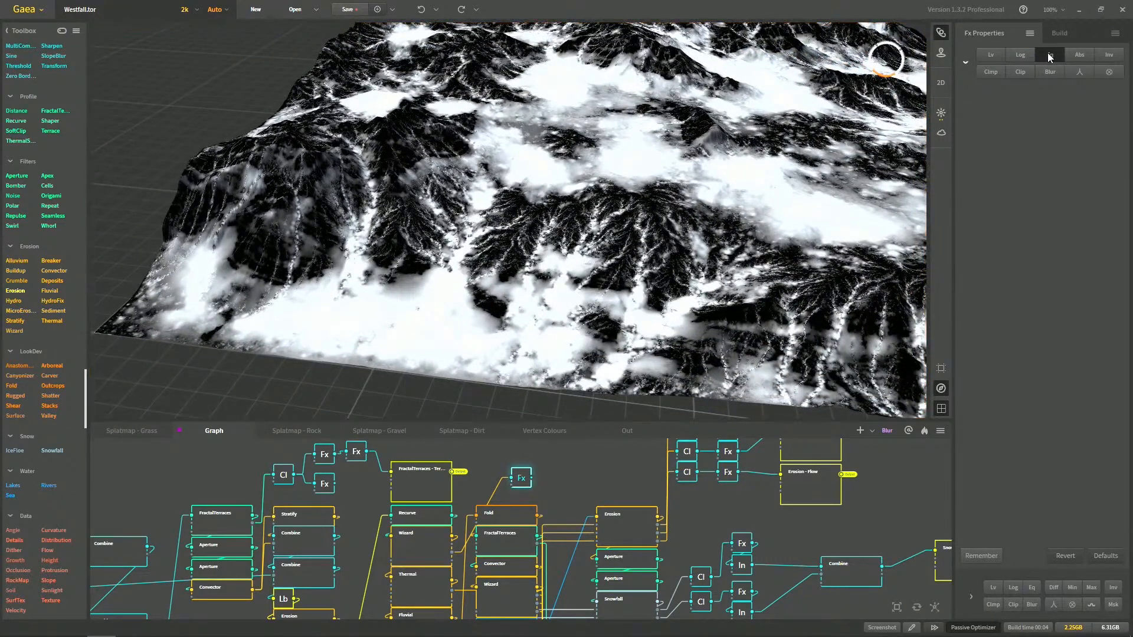
Apply the Lv and Log modifiers to the Fx node instead of Eq
{"action": "left_click", "coordinate": [991, 54]}
{"action": "left_click", "coordinate": [1015, 55]}
{"action": "left_click_drag", "start_coordinate": [710, 165], "coordinate": [687, 219]}
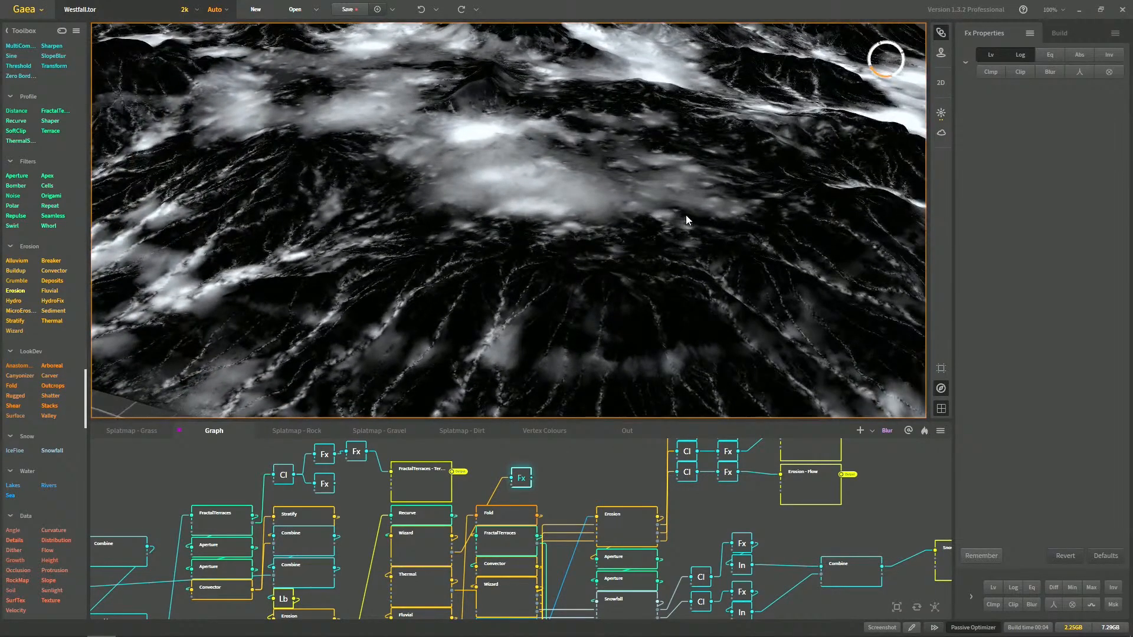
Delete the Fx node above Fold from the graph
{"action": "left_click", "coordinate": [556, 465]}
{"action": "left_click", "coordinate": [526, 476]}
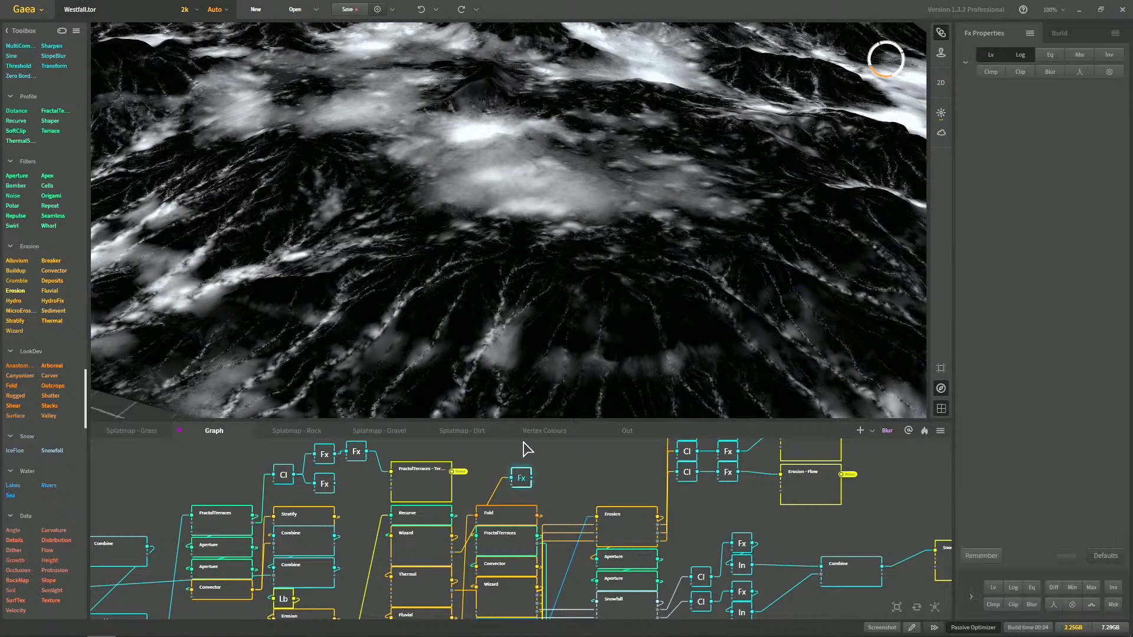
{"action": "key", "text": "Delete"}
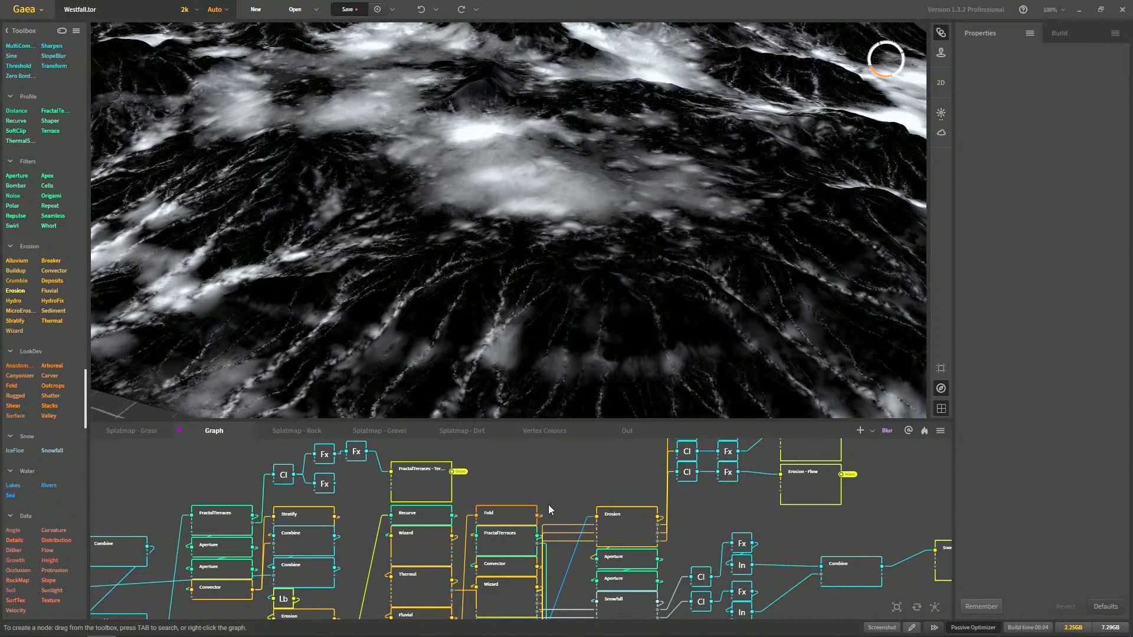
Preview the terrain of the Wizard node below Convector, followed by the Blur node below Snowfall
{"action": "middle_click_drag", "start_coordinate": [547, 505], "coordinate": [532, 533]}
{"action": "left_click", "coordinate": [464, 566]}
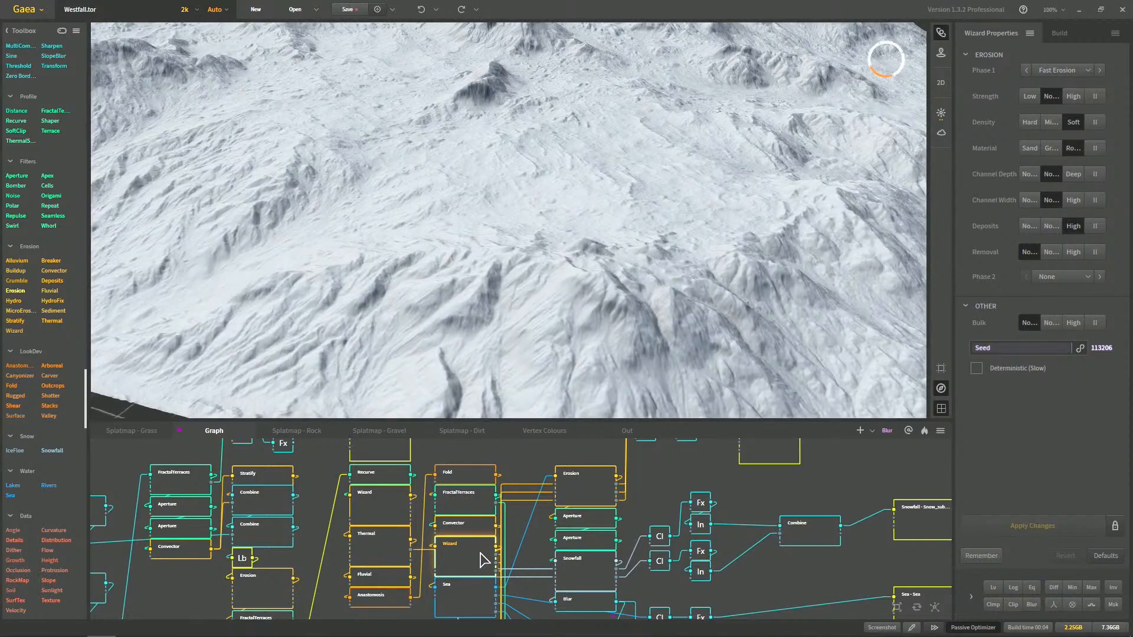
{"action": "middle_click_drag", "start_coordinate": [504, 526], "coordinate": [508, 555]}
{"action": "scroll", "coordinate": [552, 320], "scroll_direction": "down", "scroll_amount": 5}
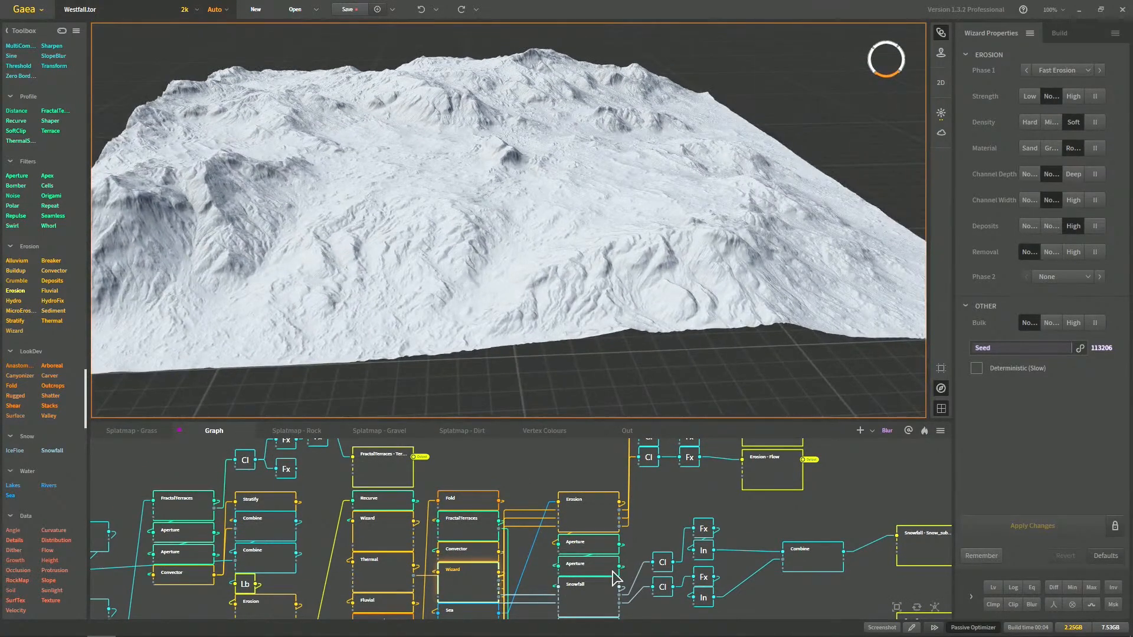
{"action": "middle_click_drag", "start_coordinate": [585, 606], "coordinate": [583, 567]}
{"action": "left_click", "coordinate": [583, 593]}
Enlarge the node graph area and frame the Wizard, Sea, Erosion and Blur nodes in it
{"action": "left_click_drag", "start_coordinate": [535, 424], "coordinate": [535, 322]}
{"action": "middle_click_drag", "start_coordinate": [524, 453], "coordinate": [529, 491]}
{"action": "scroll", "coordinate": [526, 481], "scroll_direction": "up", "scroll_amount": 3}
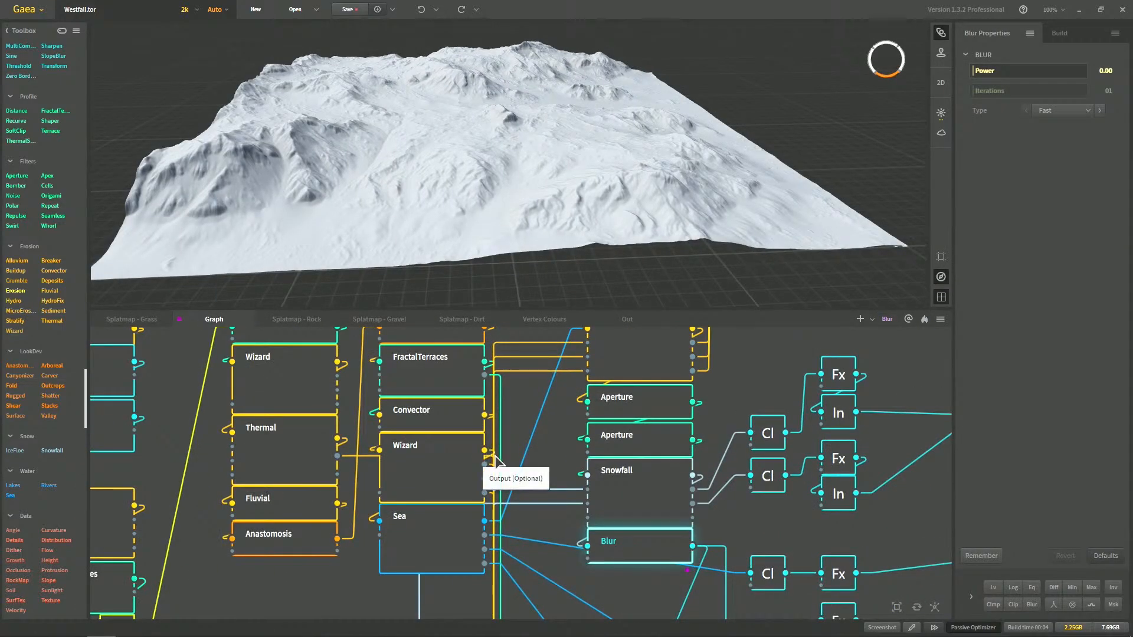
{"action": "middle_click_drag", "start_coordinate": [486, 458], "coordinate": [488, 492]}
{"action": "scroll", "coordinate": [494, 496], "scroll_direction": "down", "scroll_amount": 1}
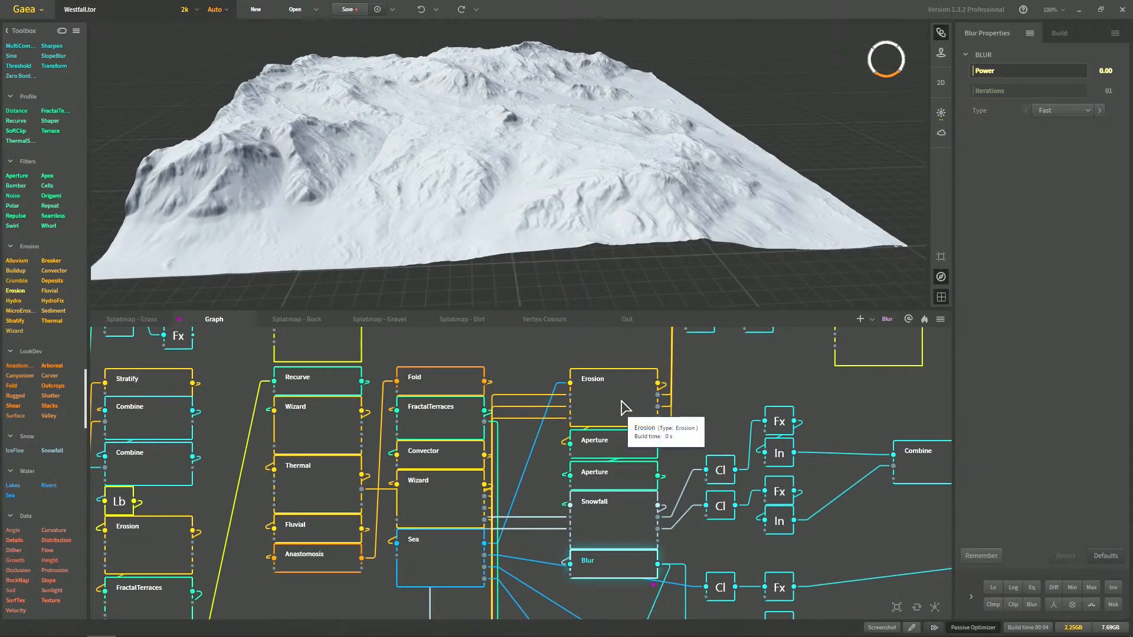
Compare the terrain of the Wizard node above Sea with a closer view of the Blur node's terrain
{"action": "left_click", "coordinate": [446, 515]}
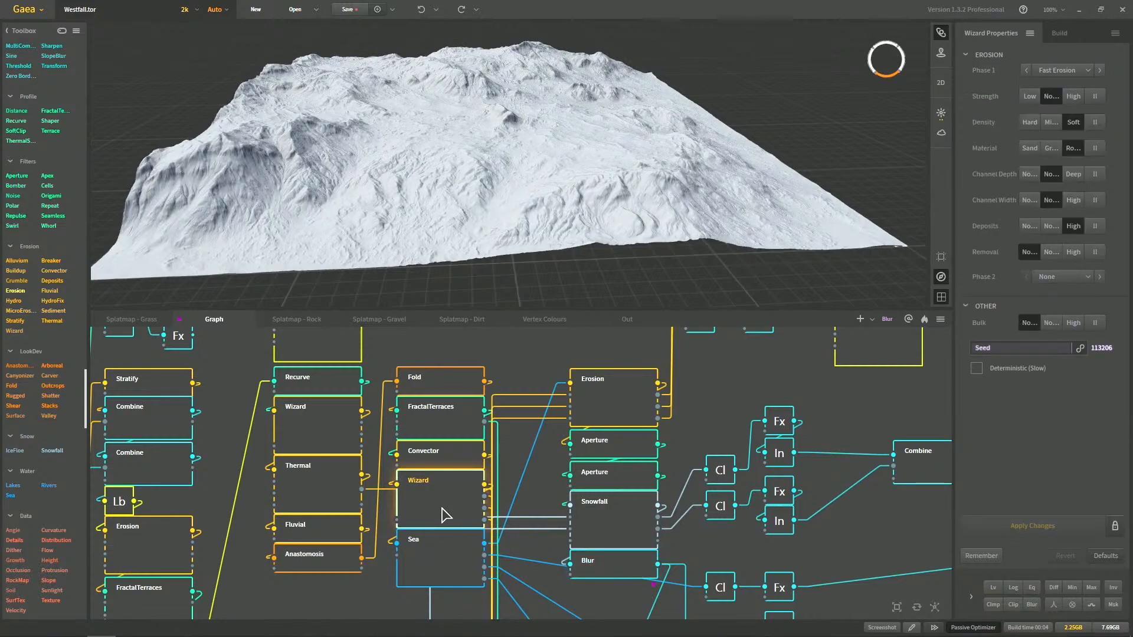
{"action": "left_click", "coordinate": [593, 561]}
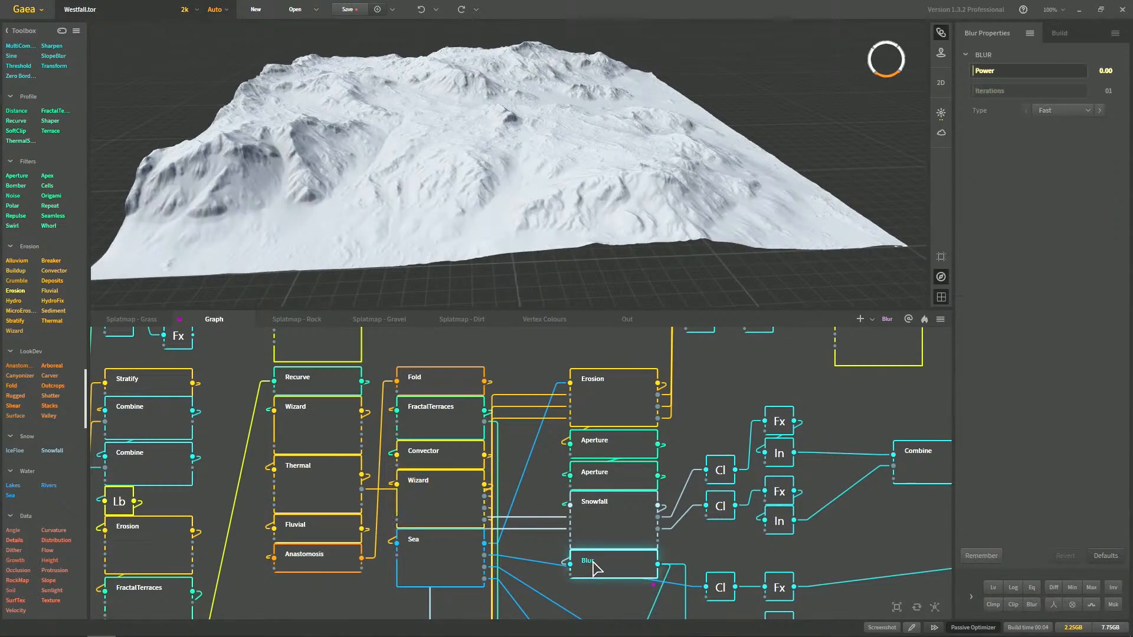
{"action": "scroll", "coordinate": [569, 172], "scroll_direction": "up", "scroll_amount": 5}
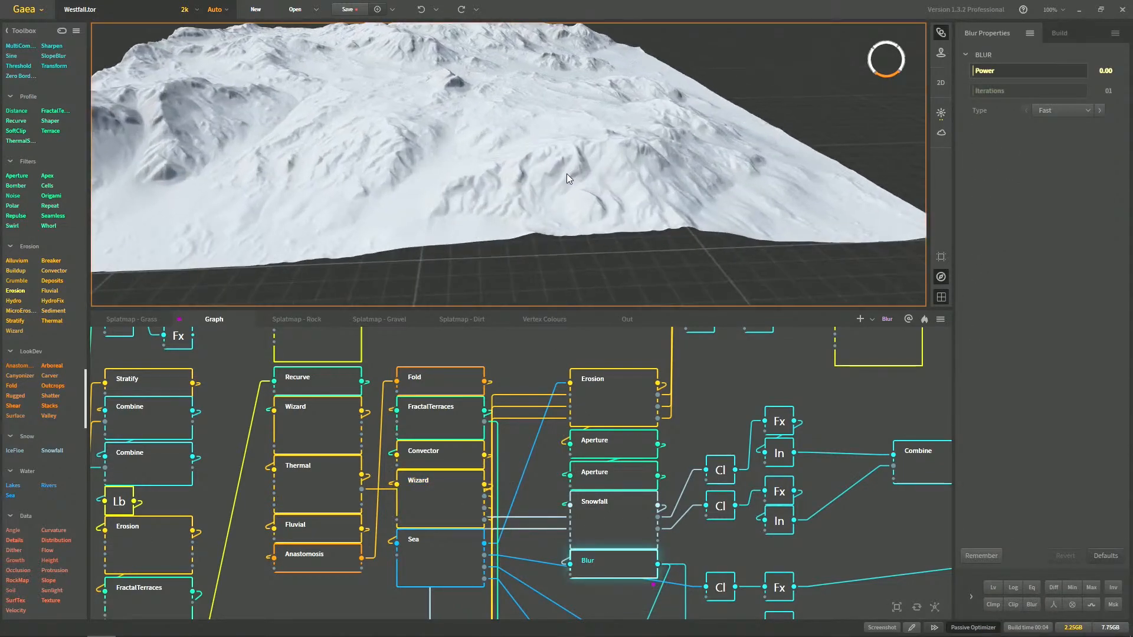
Alternate between the terrains of the Wizard node above Sea and the Blur node from several nearby viewing angles
{"action": "left_click", "coordinate": [446, 493]}
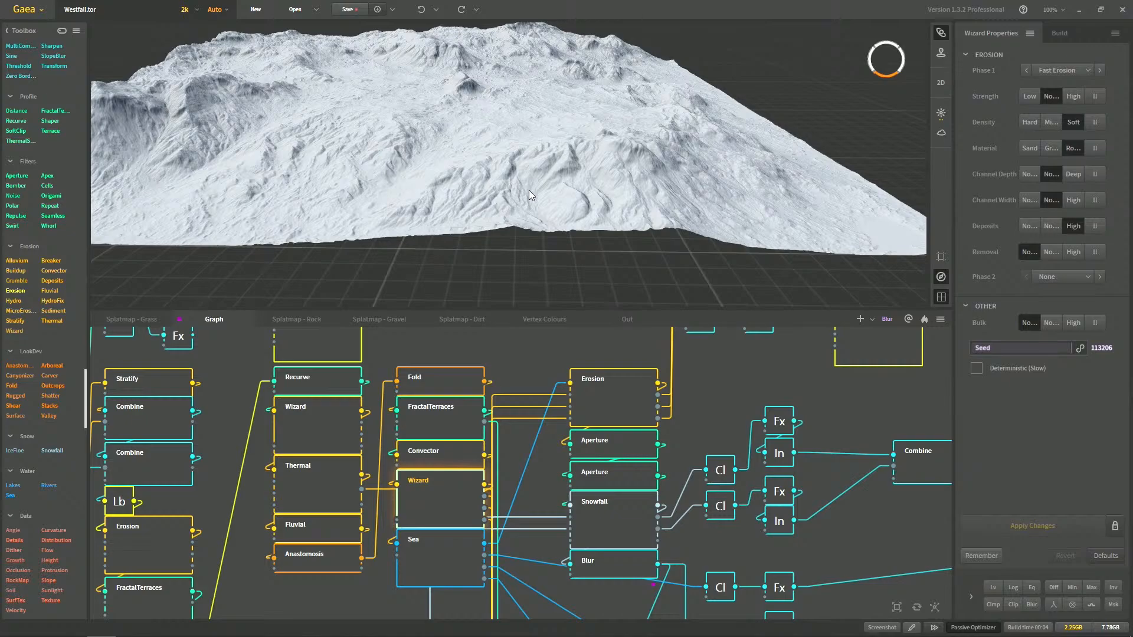
{"action": "scroll", "coordinate": [493, 246], "scroll_direction": "up", "scroll_amount": 4}
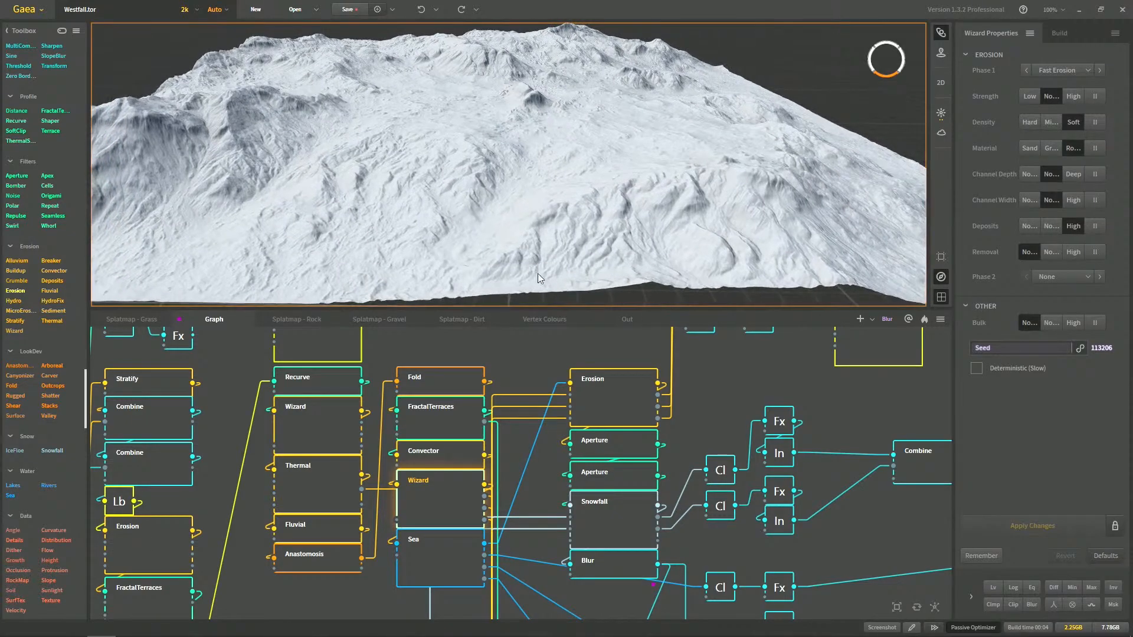
{"action": "left_click", "coordinate": [623, 562]}
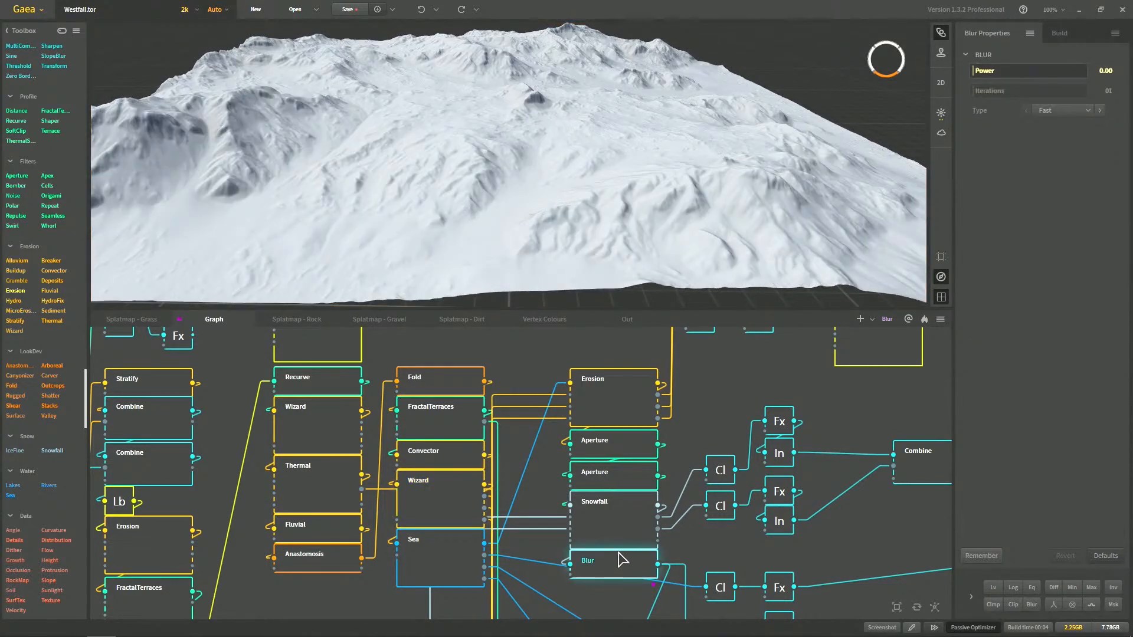
{"action": "left_click_drag", "start_coordinate": [529, 197], "coordinate": [464, 151]}
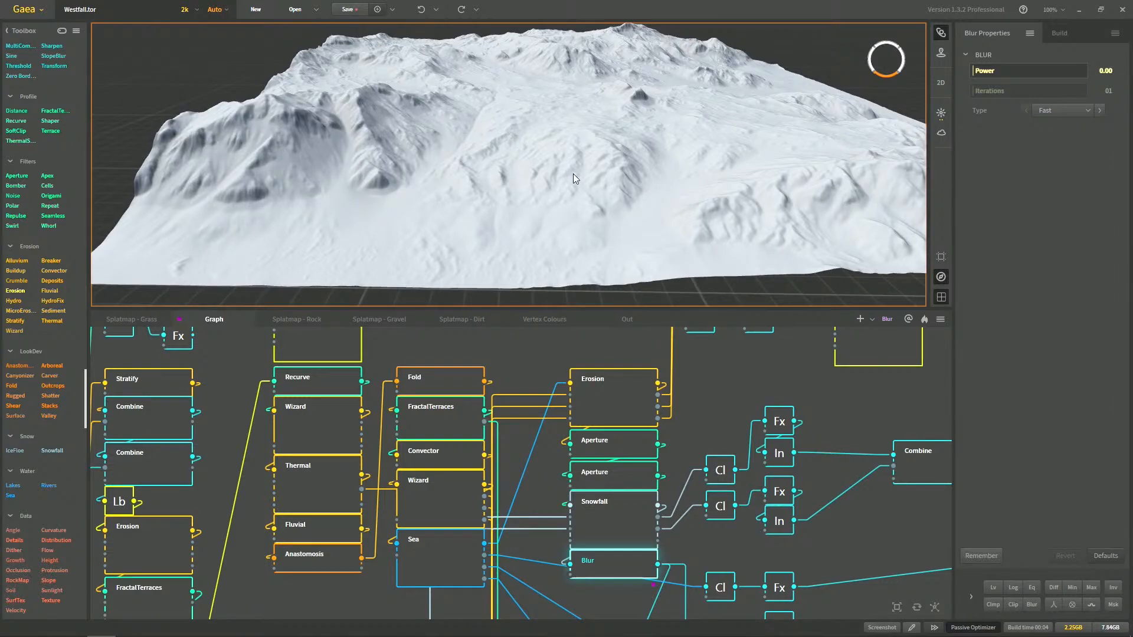
{"action": "left_click_drag", "start_coordinate": [573, 174], "coordinate": [532, 168]}
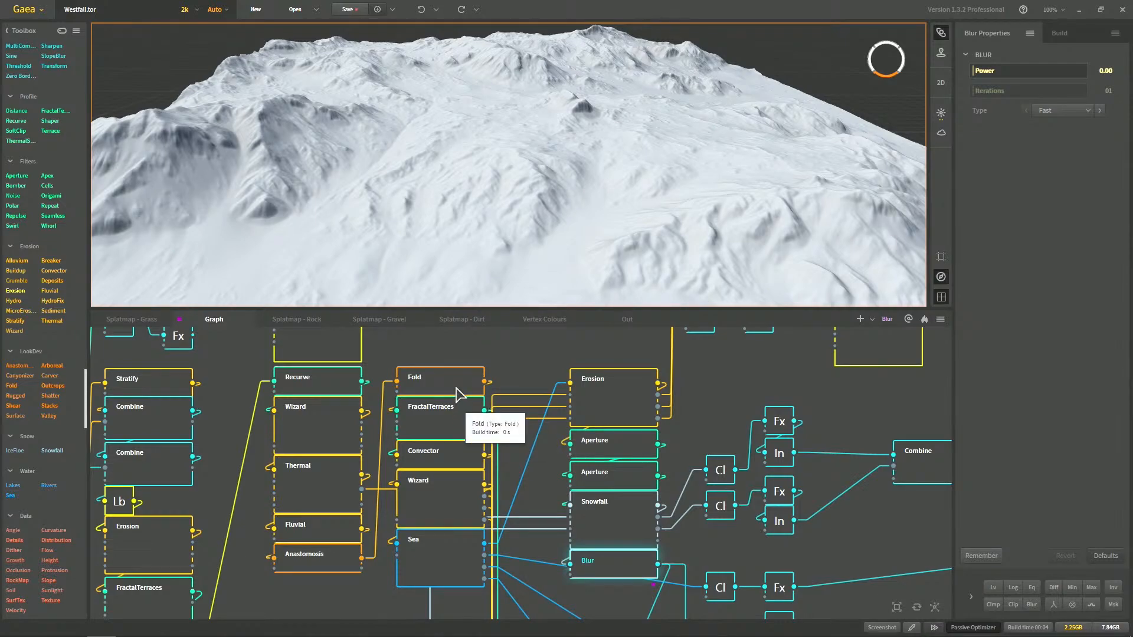
{"action": "left_click", "coordinate": [439, 511]}
{"action": "left_click", "coordinate": [597, 575]}
{"action": "left_click", "coordinate": [463, 514]}
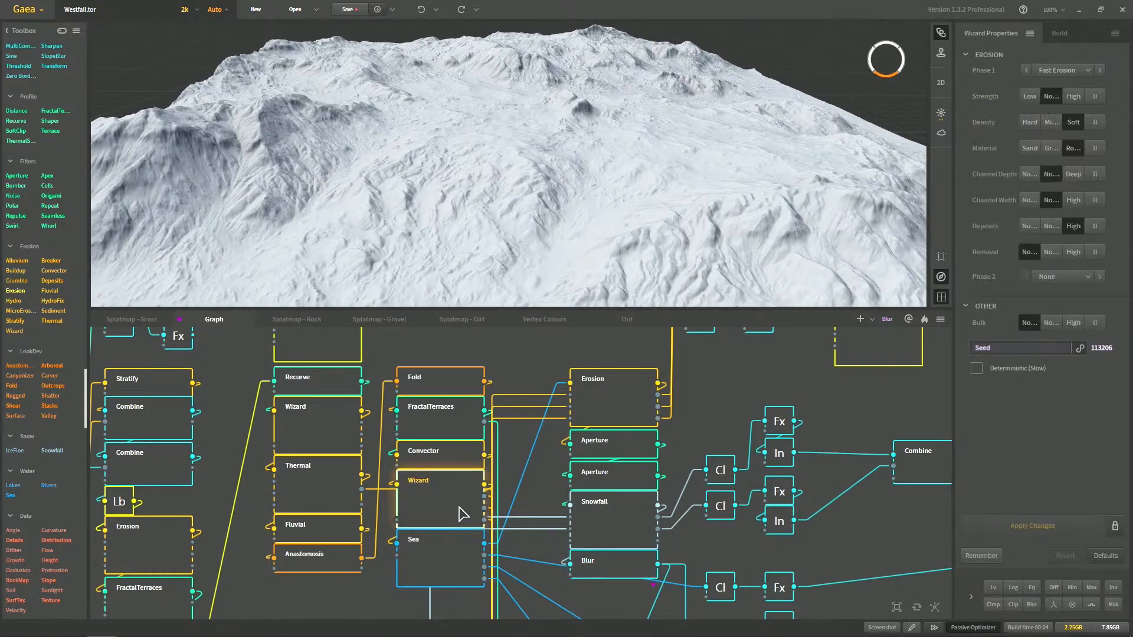
Add a Clamp node fed by an output of the Wizard node above Sea, with an Fx node connected after it
{"action": "scroll", "coordinate": [481, 425], "scroll_direction": "up", "scroll_amount": 2}
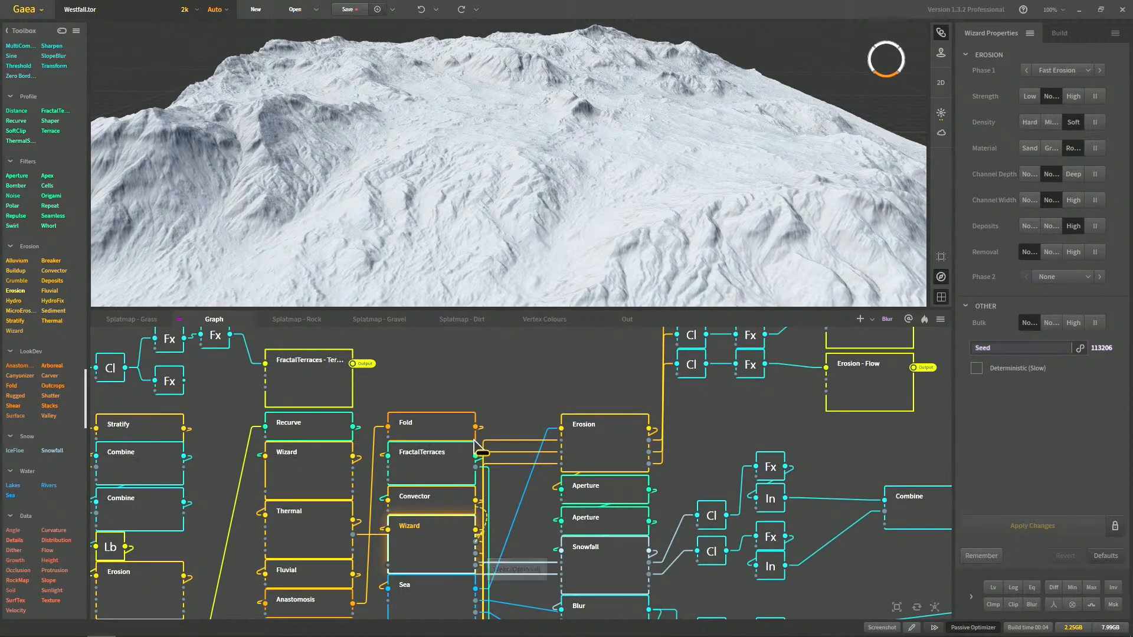
{"action": "right_click", "coordinate": [493, 356]}
{"action": "type", "text": "clam"}
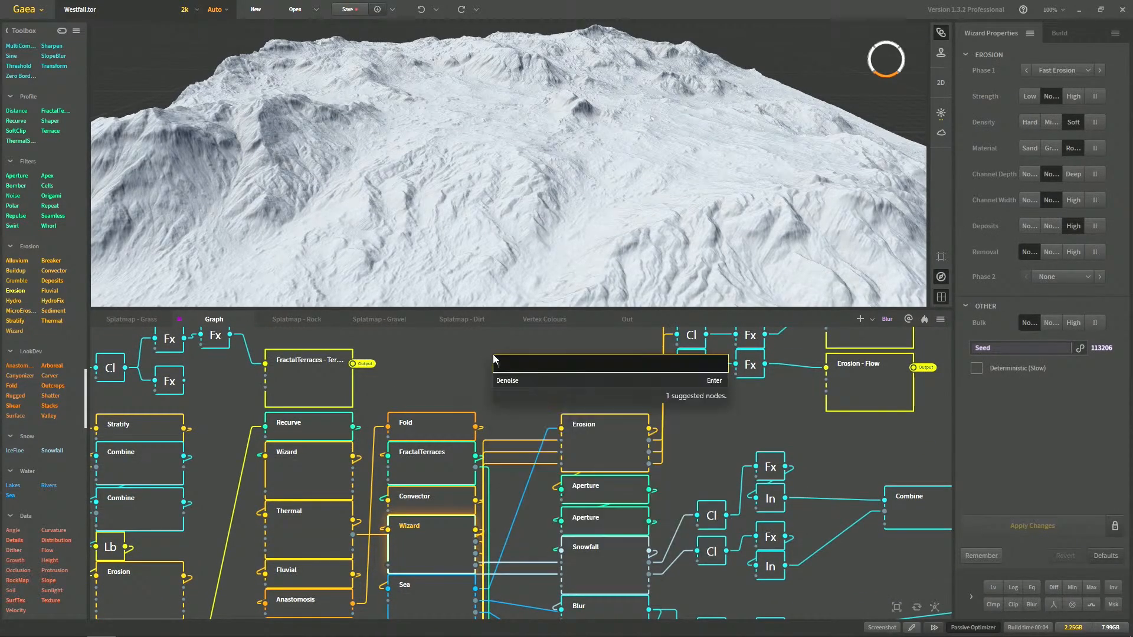
{"action": "key", "text": "Return"}
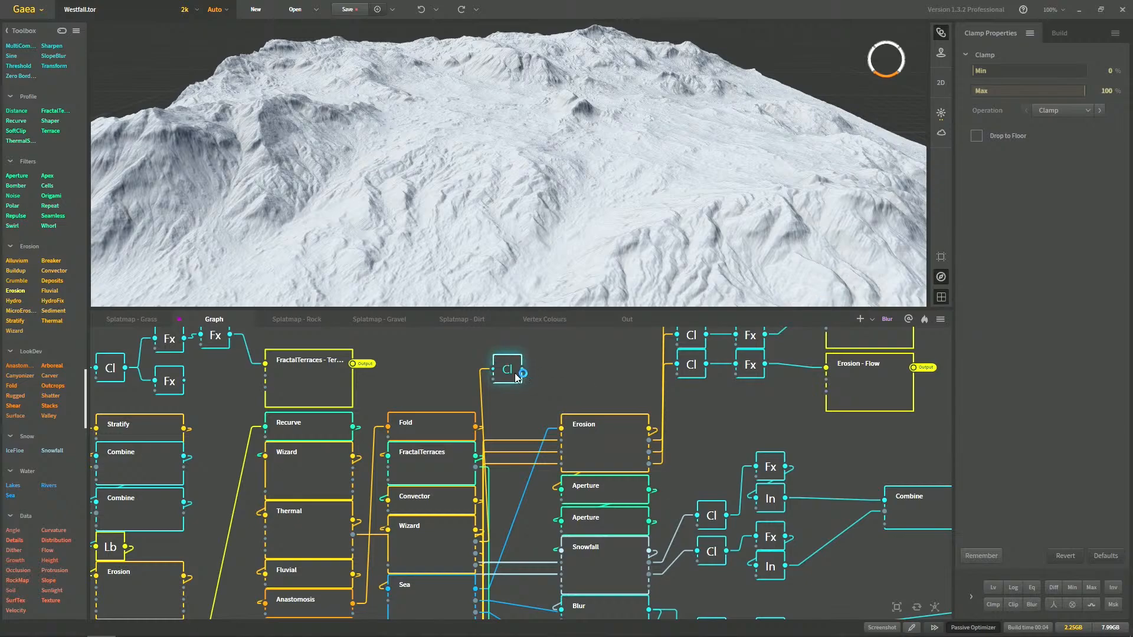
{"action": "left_click_drag", "start_coordinate": [523, 369], "coordinate": [560, 377]}
{"action": "type", "text": "fx"}
{"action": "key", "text": "Return"}
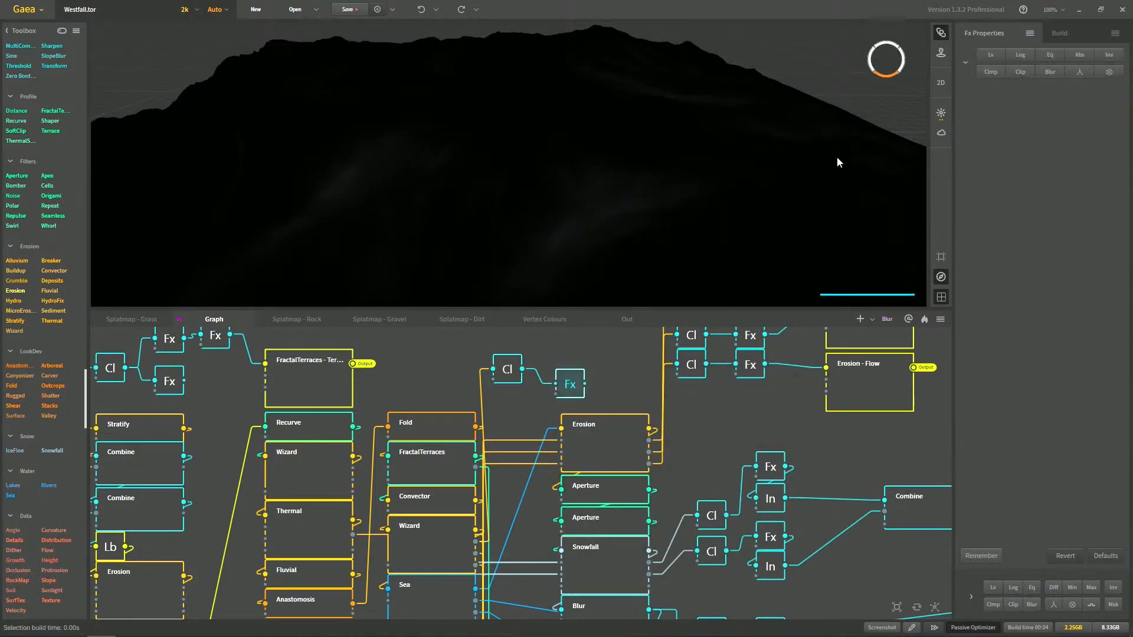
Try the Abs and Eq operations on the new Fx node and settle on Lv and Log, with a taller 3D viewport
{"action": "left_click", "coordinate": [1014, 77]}
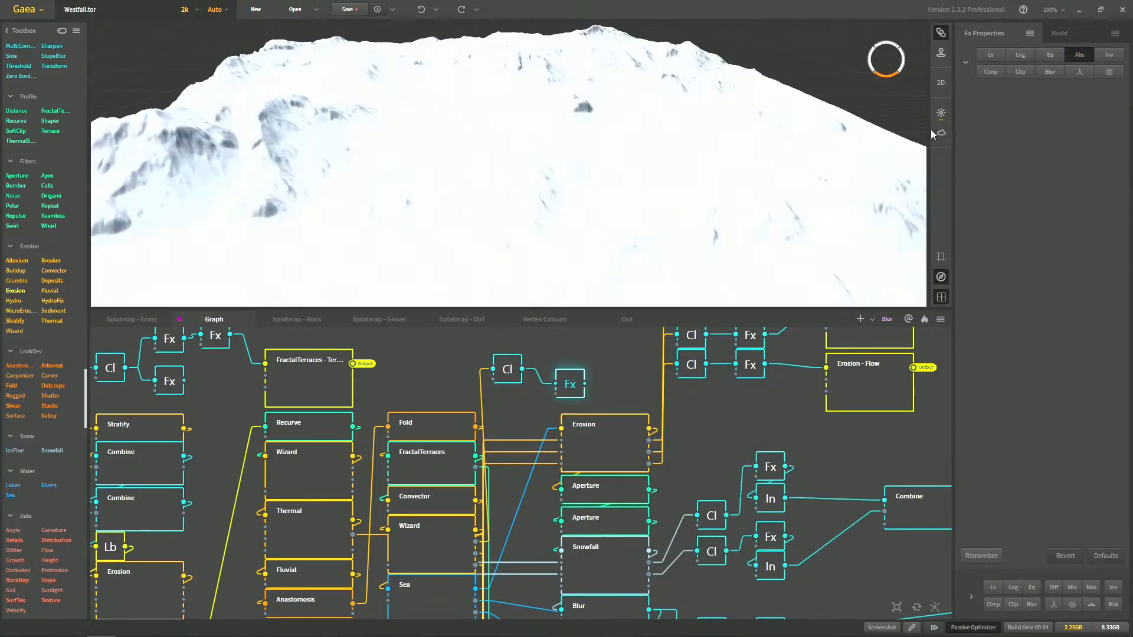
{"action": "left_click", "coordinate": [1063, 54]}
{"action": "left_click_drag", "start_coordinate": [678, 308], "coordinate": [678, 373]}
{"action": "left_click", "coordinate": [1054, 55]}
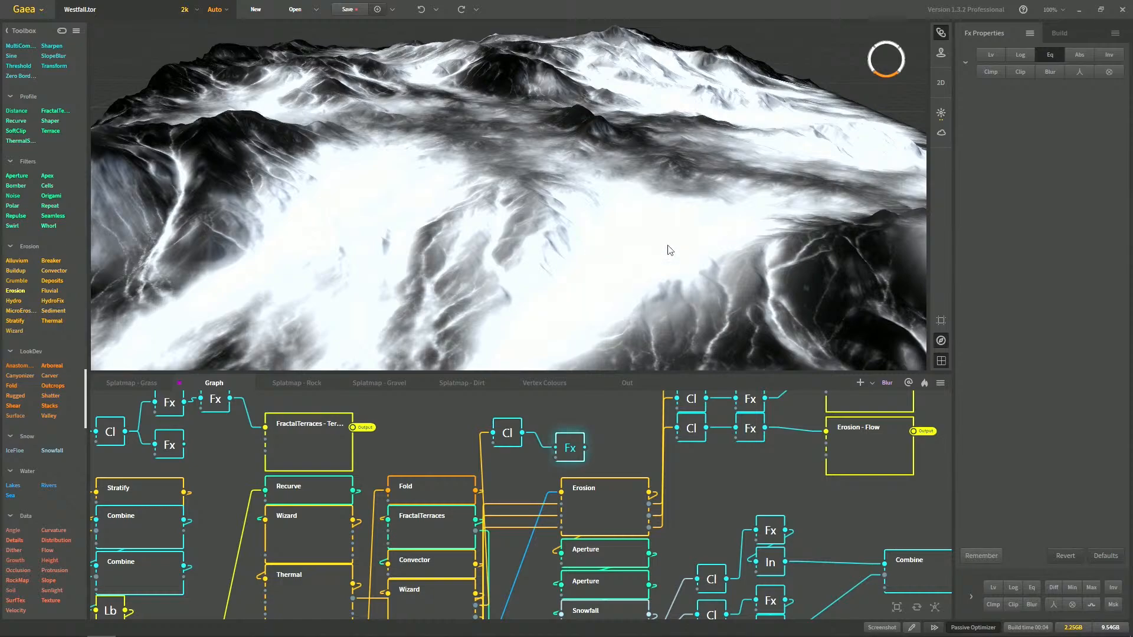
{"action": "left_click", "coordinate": [1015, 57]}
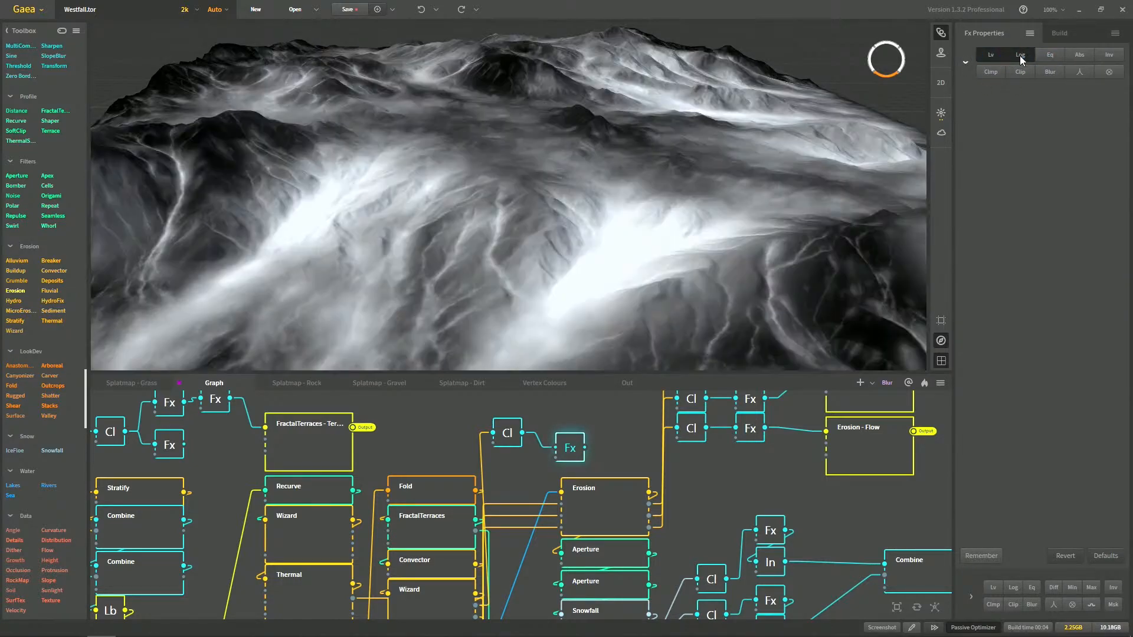
Examine the Fx node's mask on the terrain from closer and different angles, including the slopes and channels
{"action": "left_click_drag", "start_coordinate": [705, 197], "coordinate": [738, 182]}
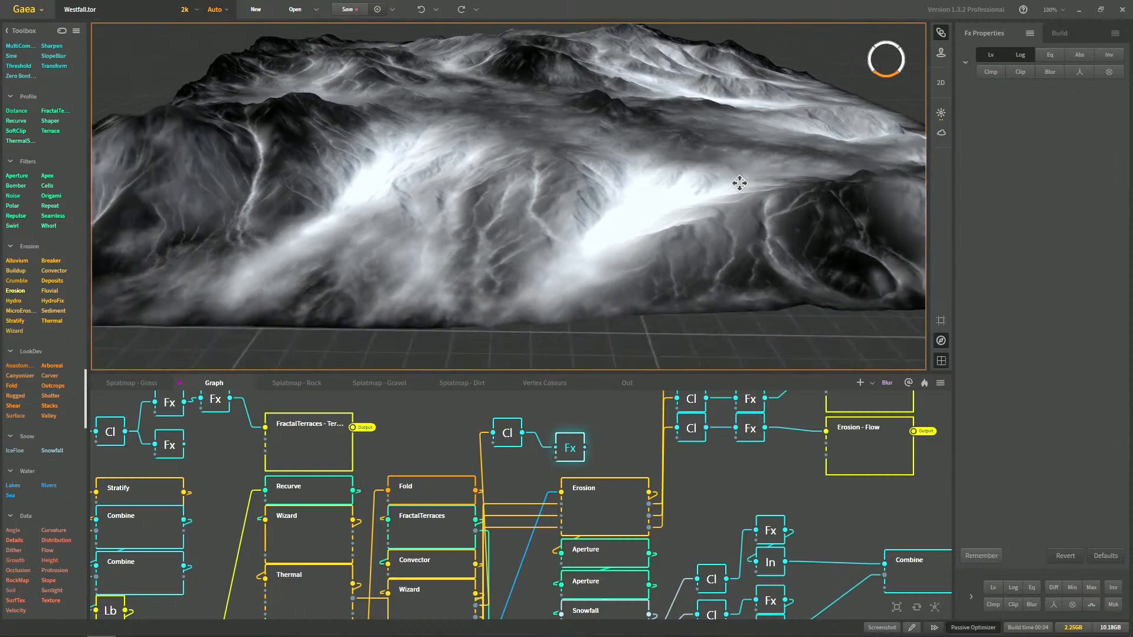
{"action": "left_click_drag", "start_coordinate": [655, 188], "coordinate": [664, 193]}
{"action": "left_click_drag", "start_coordinate": [537, 214], "coordinate": [575, 207]}
{"action": "scroll", "coordinate": [575, 209], "scroll_direction": "up", "scroll_amount": 3}
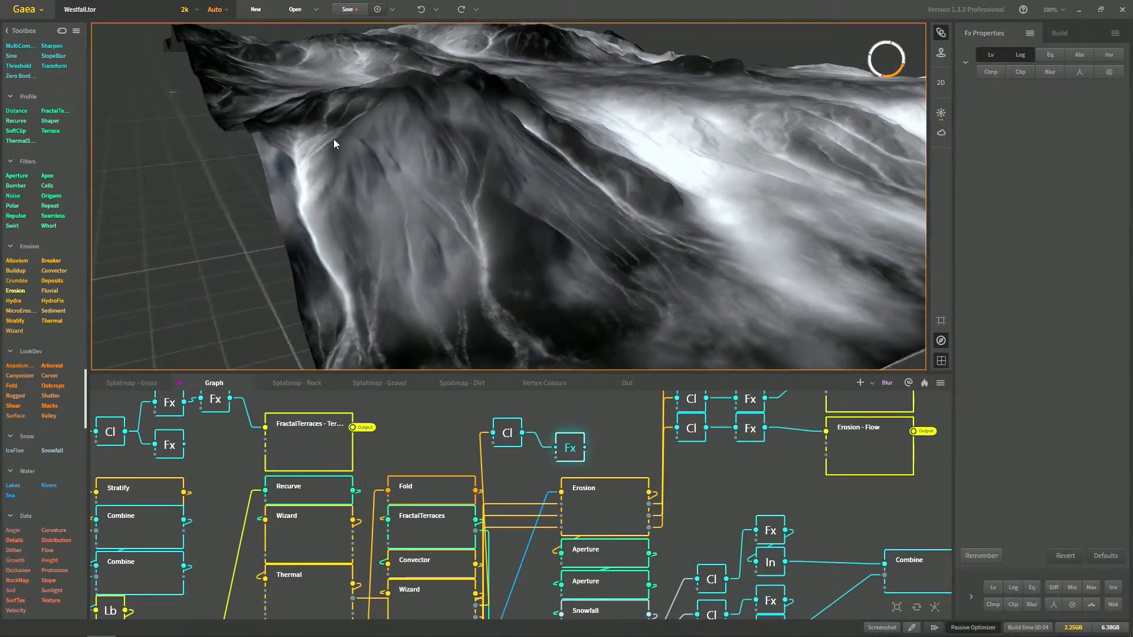
{"action": "middle_click_drag", "start_coordinate": [463, 537], "coordinate": [426, 442]}
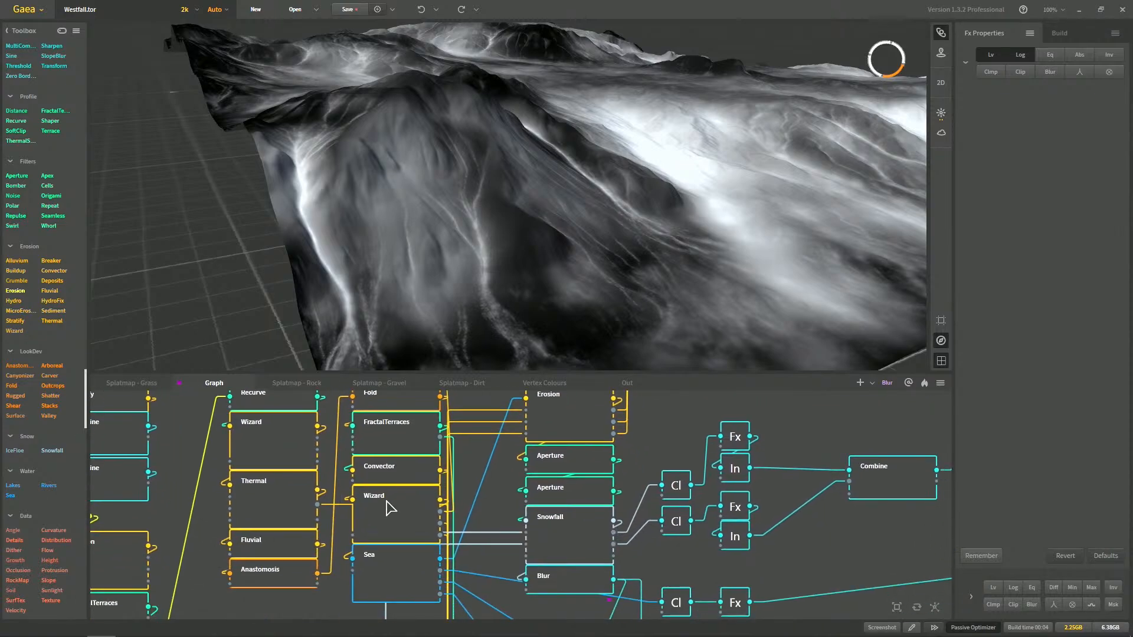
{"action": "middle_click_drag", "start_coordinate": [470, 506], "coordinate": [461, 543]}
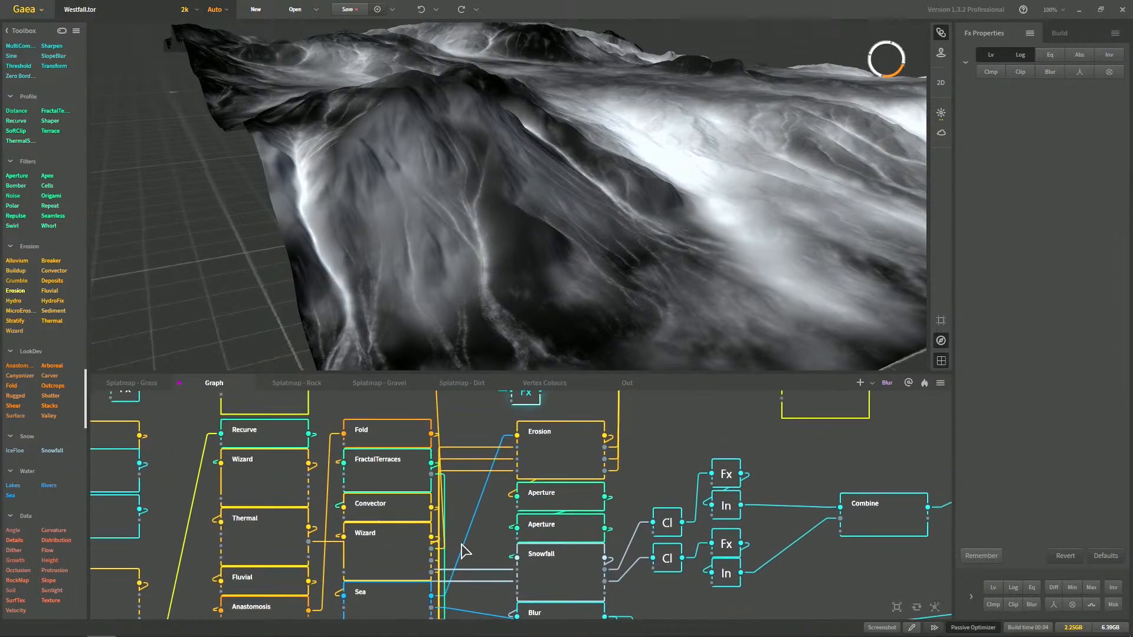
{"action": "scroll", "coordinate": [559, 547], "scroll_direction": "down", "scroll_amount": 2}
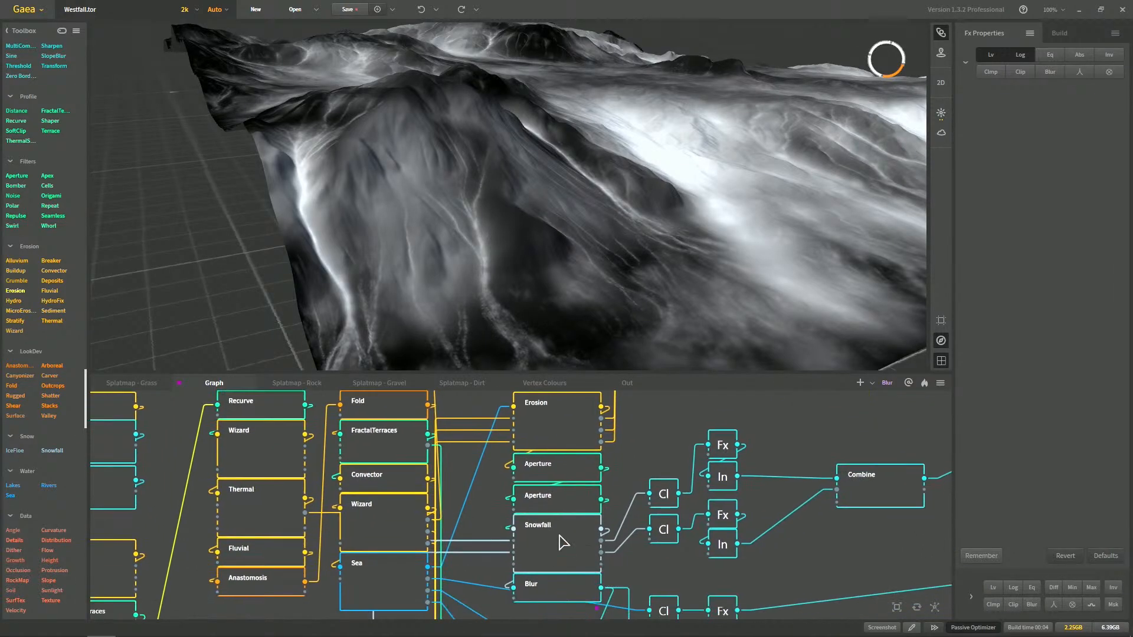
{"action": "scroll", "coordinate": [549, 540], "scroll_direction": "down", "scroll_amount": 1}
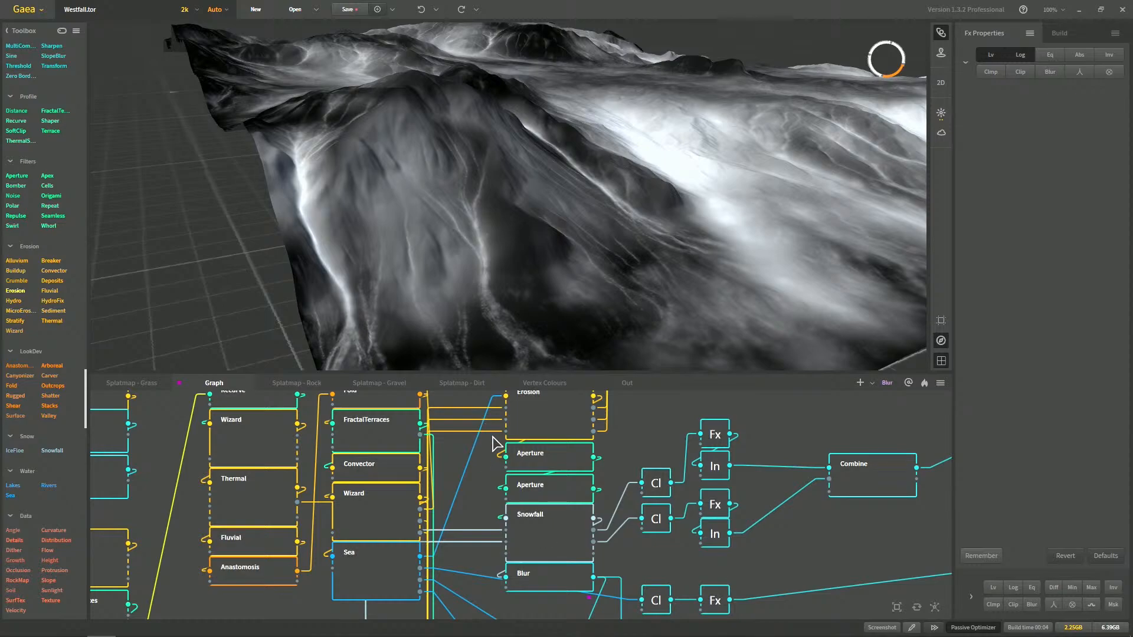
{"action": "left_click_drag", "start_coordinate": [520, 341], "coordinate": [484, 341]}
{"action": "left_click_drag", "start_coordinate": [518, 289], "coordinate": [490, 267]}
Enlarge the 3D viewport further and preview the Wizard terrain, followed by a closer view of the Blur terrain
{"action": "left_click", "coordinate": [392, 523]}
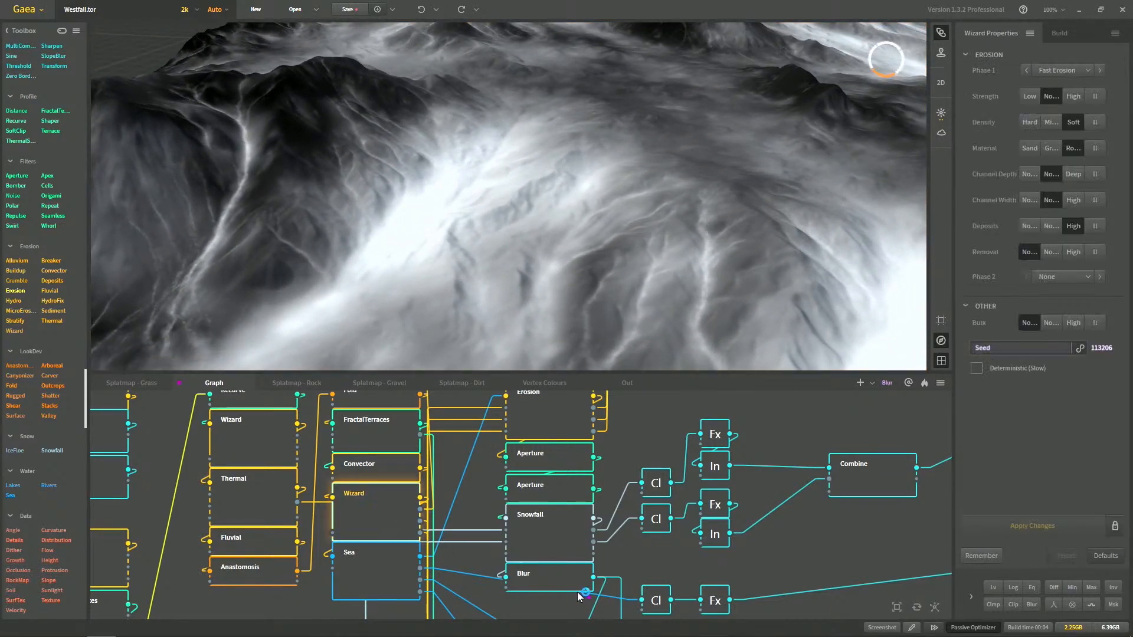
{"action": "scroll", "coordinate": [513, 295], "scroll_direction": "down", "scroll_amount": 5}
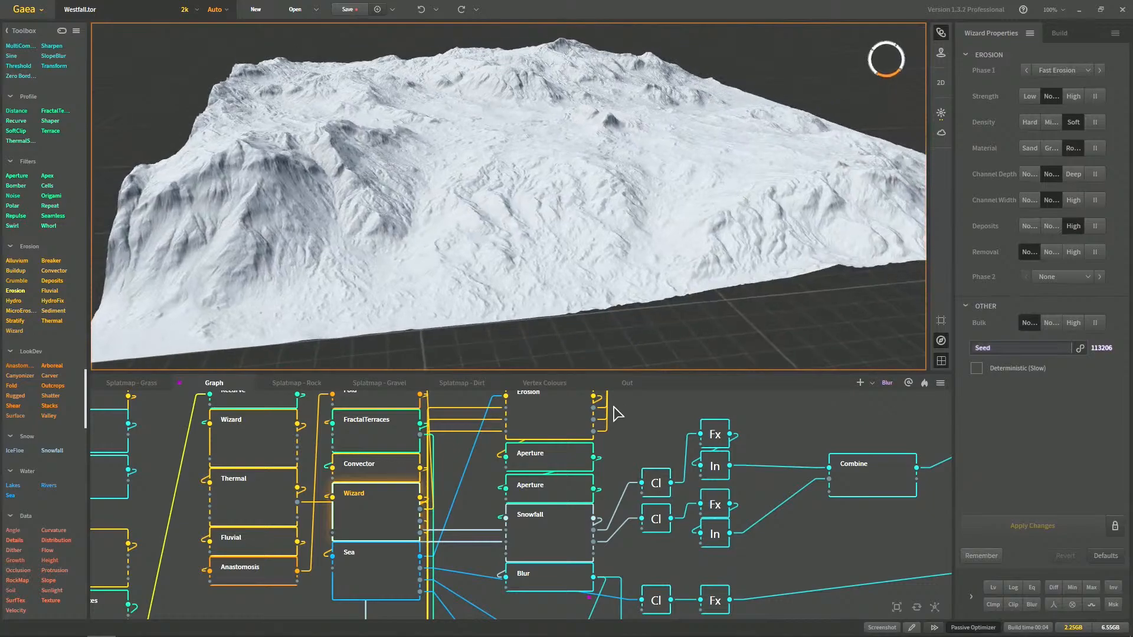
{"action": "left_click_drag", "start_coordinate": [618, 374], "coordinate": [625, 440]}
{"action": "left_click_drag", "start_coordinate": [608, 560], "coordinate": [600, 504]}
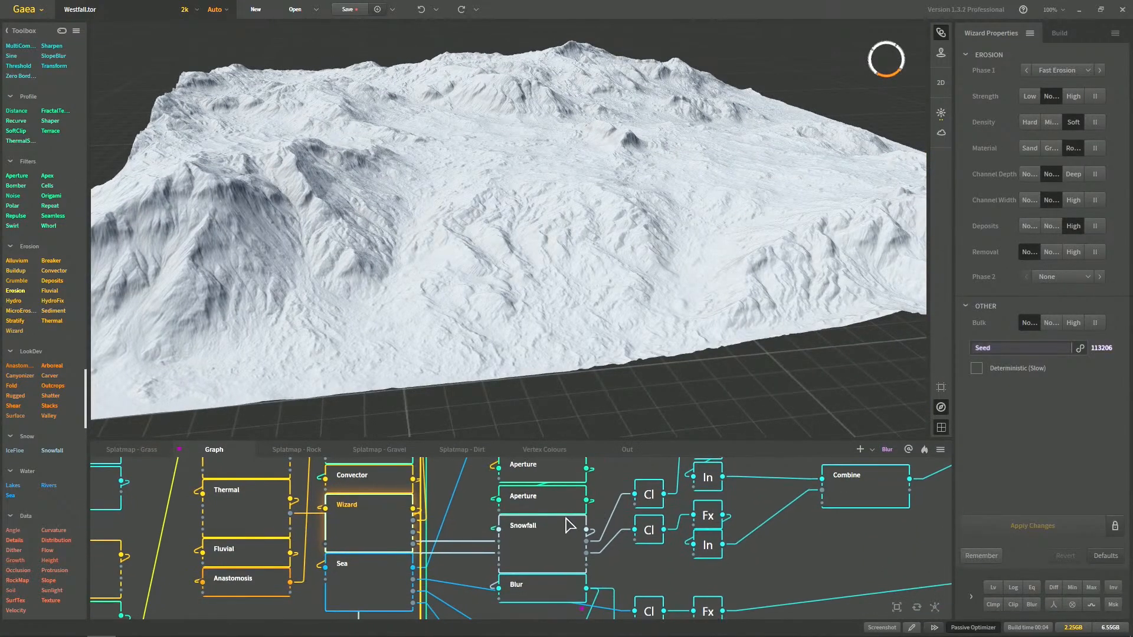
{"action": "left_click", "coordinate": [536, 587]}
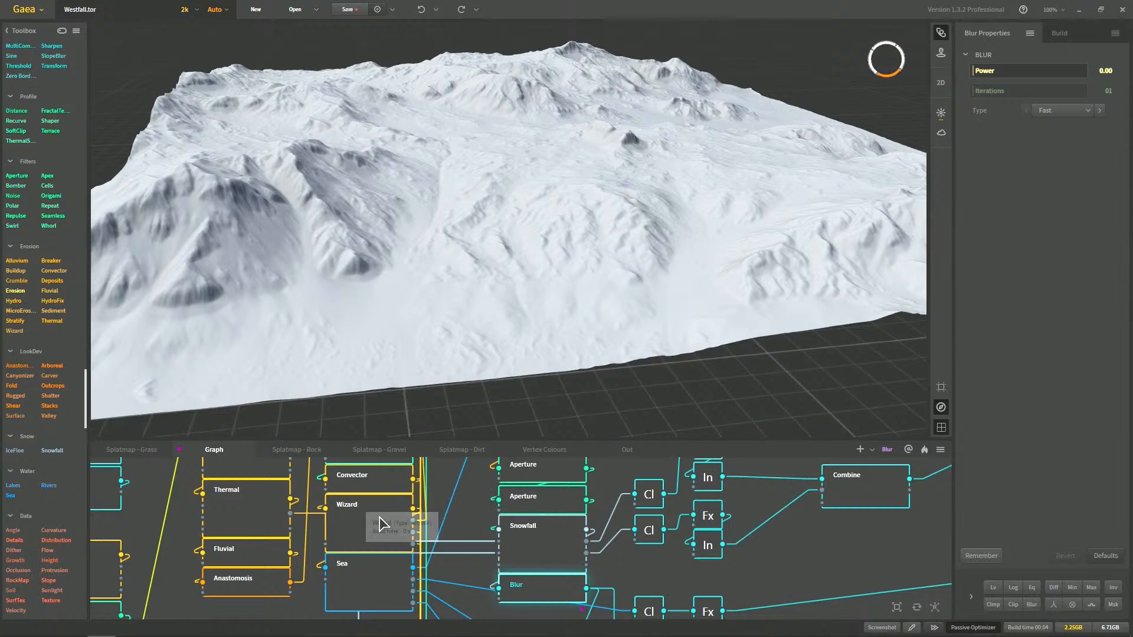
{"action": "scroll", "coordinate": [466, 266], "scroll_direction": "up", "scroll_amount": 3}
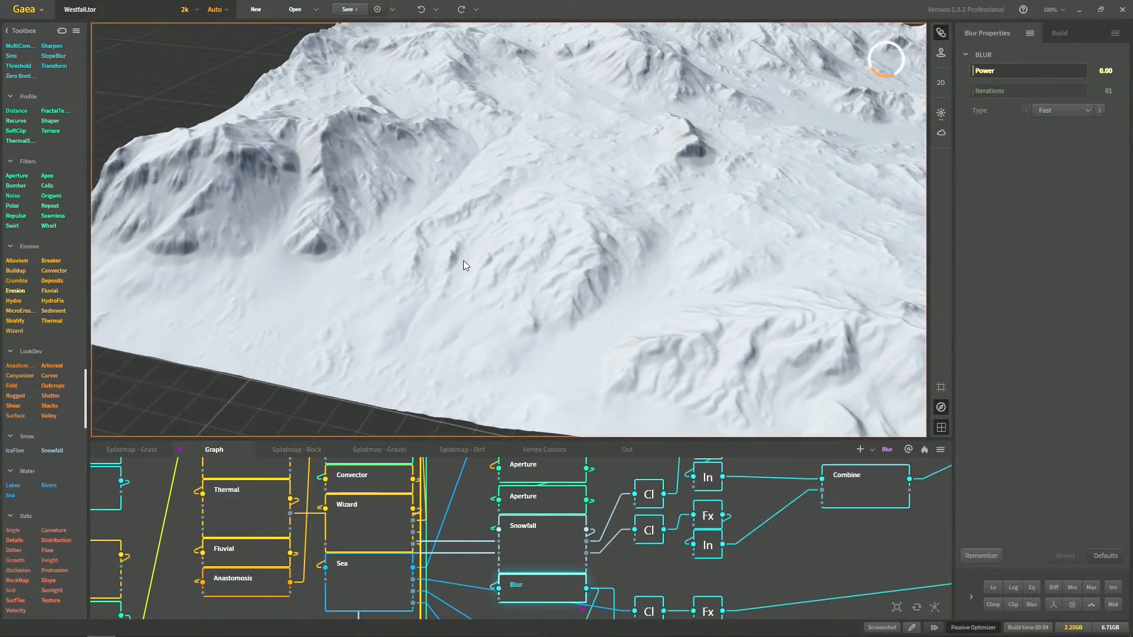
Compare the Wizard node's terrain with the Blur node's terrain in a wider view of the whole landscape
{"action": "left_click", "coordinate": [377, 535]}
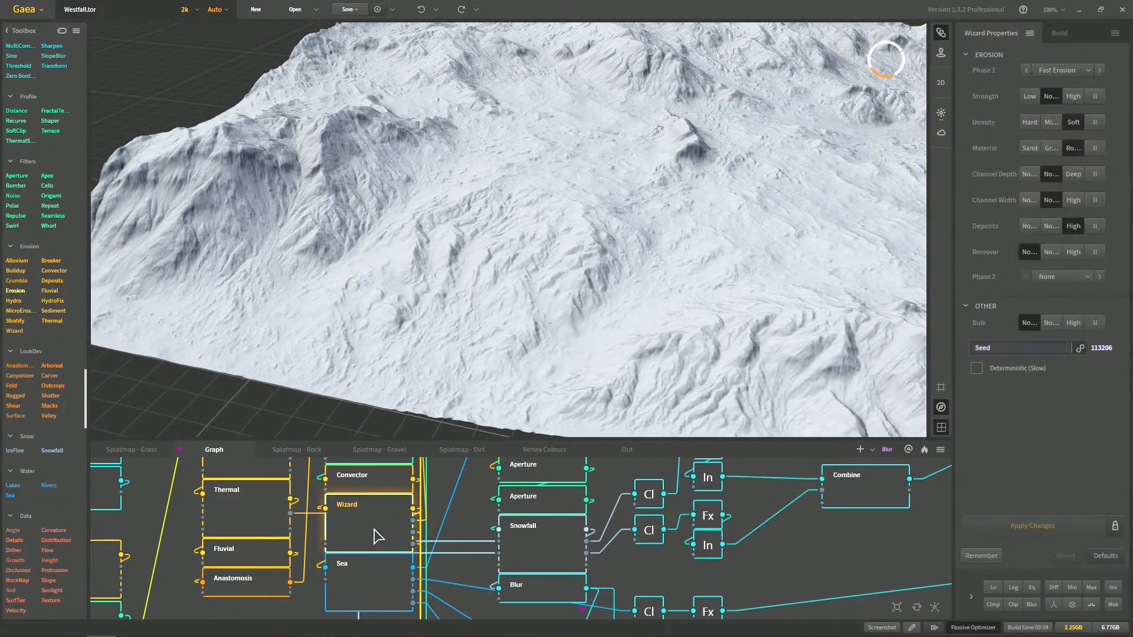
{"action": "scroll", "coordinate": [592, 390], "scroll_direction": "down", "scroll_amount": 5}
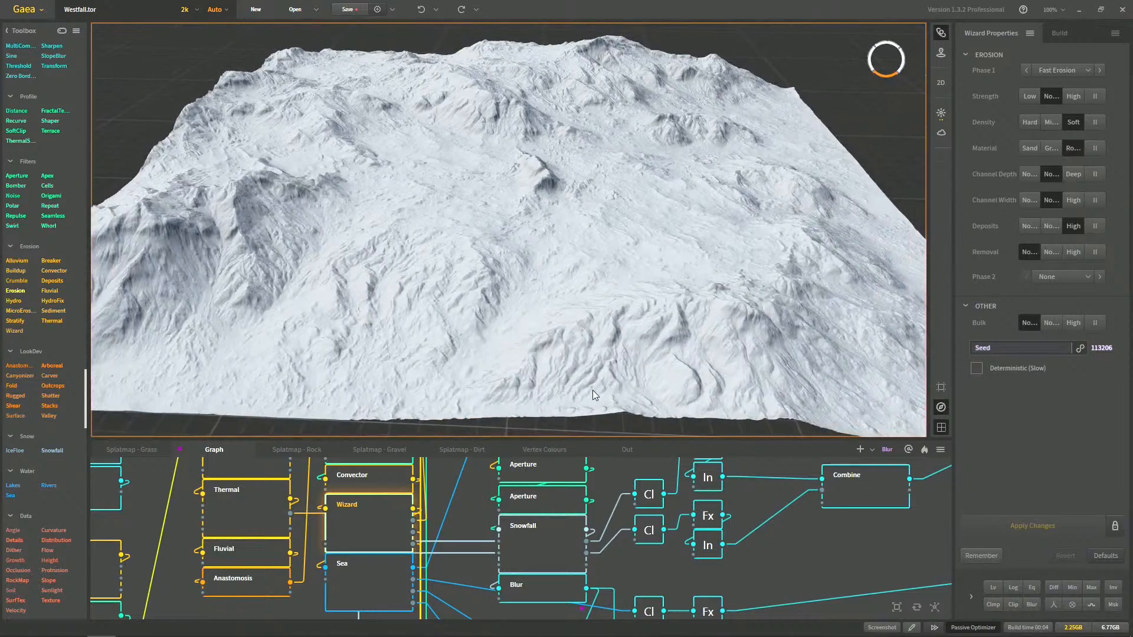
{"action": "left_click", "coordinate": [567, 593]}
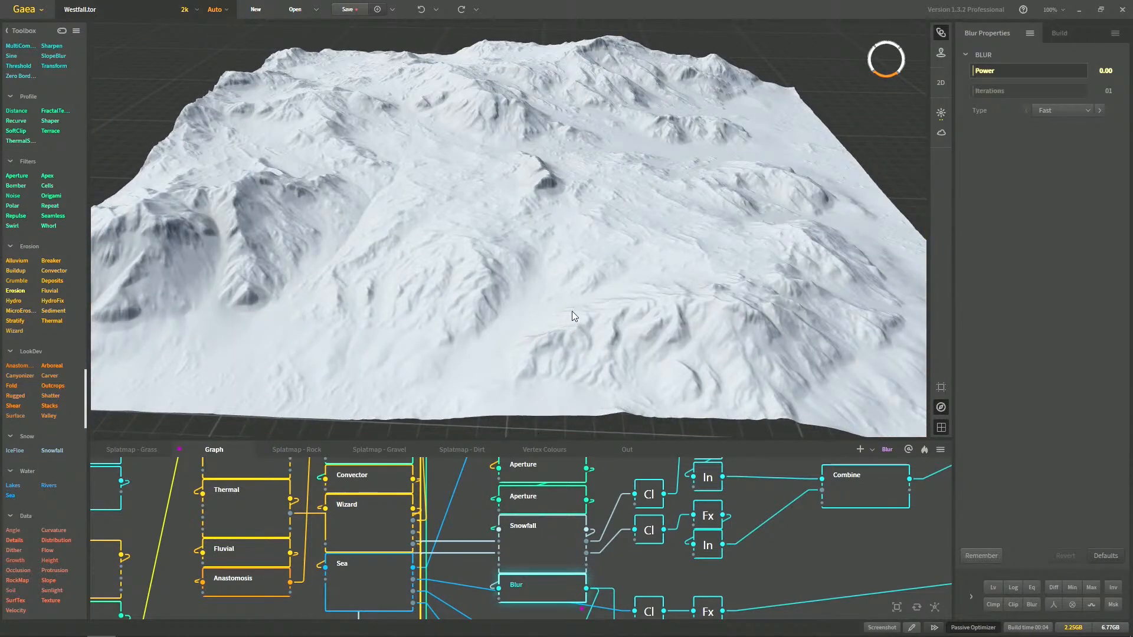
{"action": "left_click", "coordinate": [395, 539]}
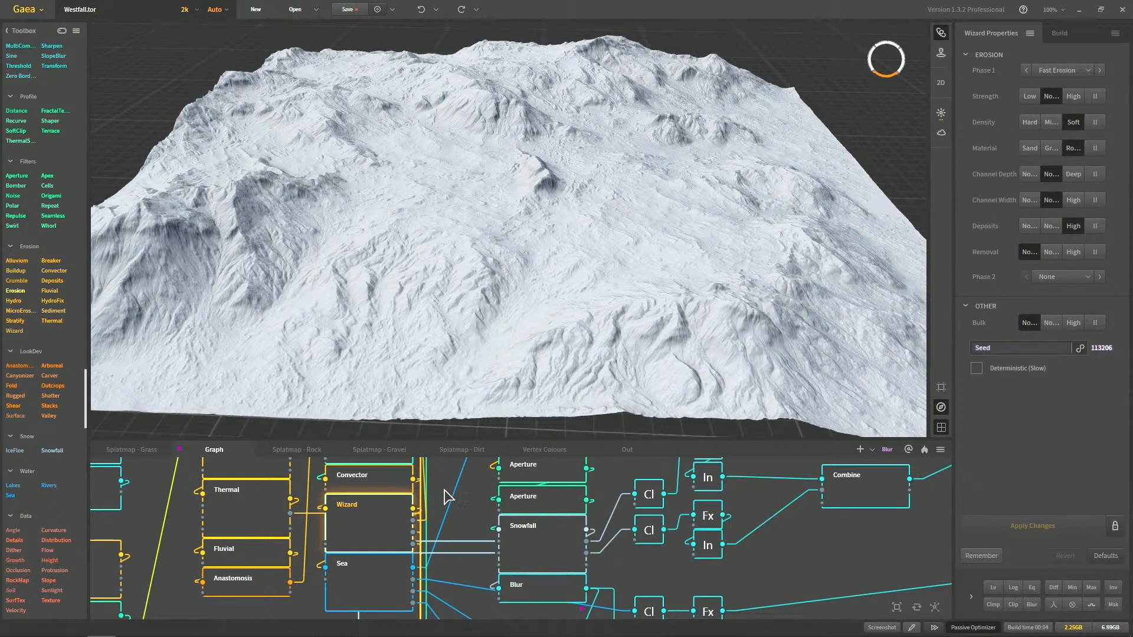
{"action": "left_click", "coordinate": [547, 596]}
{"action": "left_click", "coordinate": [394, 515]}
Compare the terrain of the Thermal node above Fluvial repeatedly with the final Blur terrain, including a closer view
{"action": "middle_click_drag", "start_coordinate": [514, 585], "coordinate": [542, 596]}
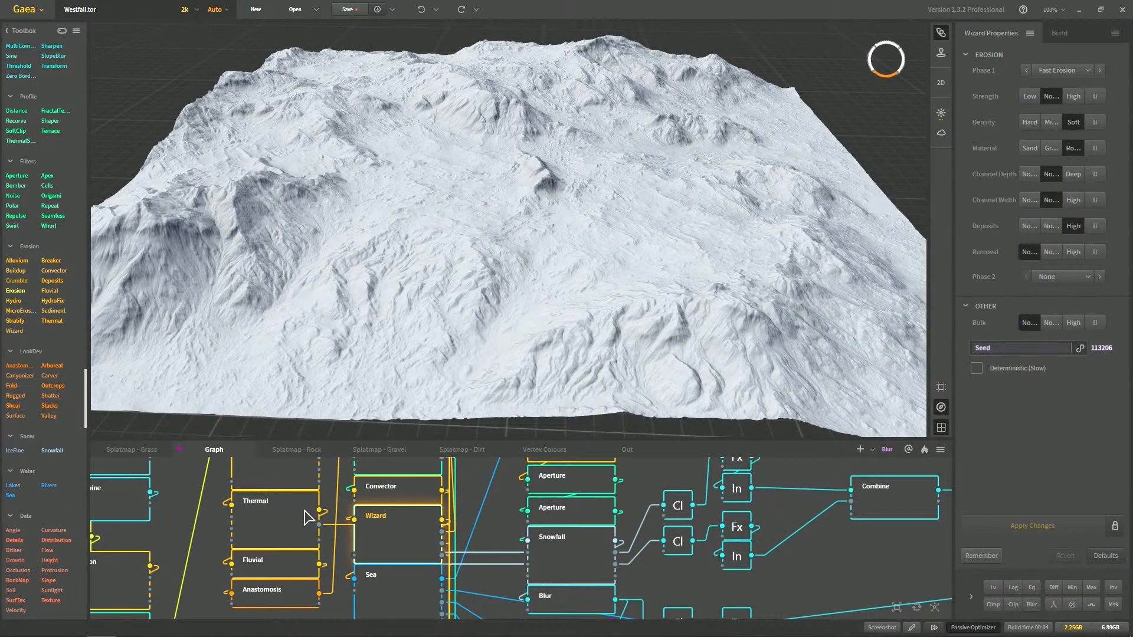
{"action": "left_click", "coordinate": [307, 518]}
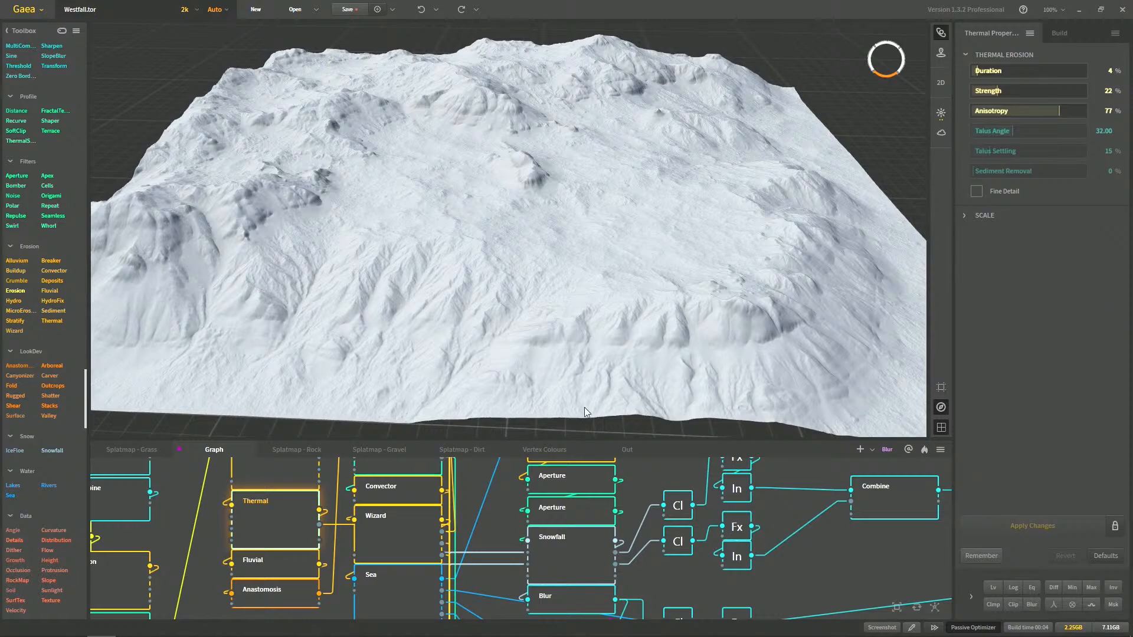
{"action": "left_click", "coordinate": [589, 601]}
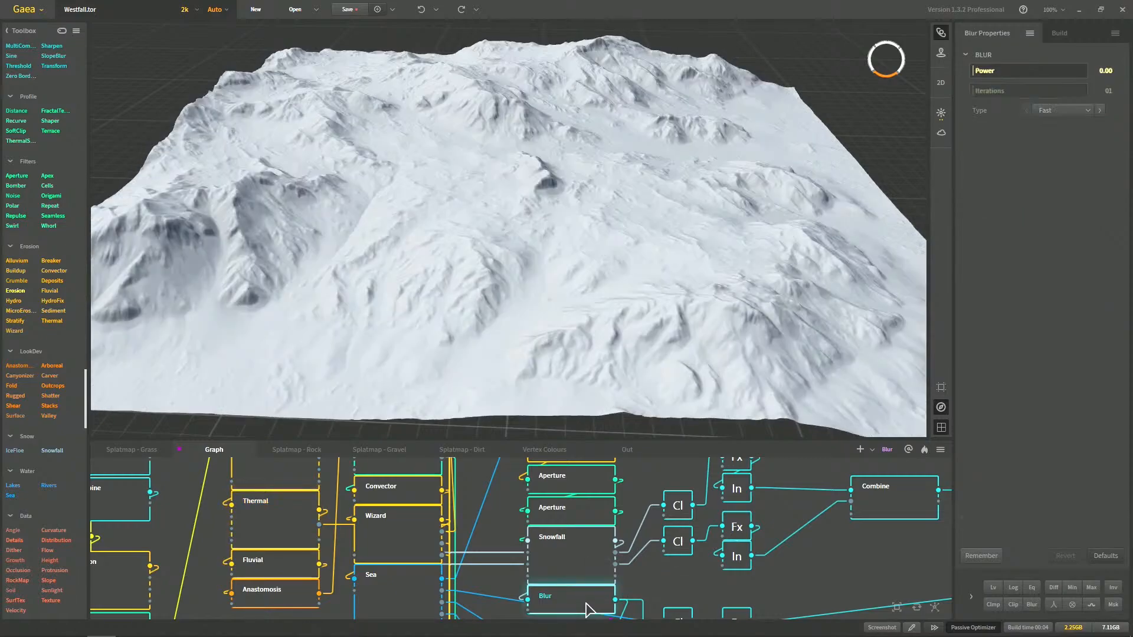
{"action": "left_click", "coordinate": [301, 534]}
{"action": "scroll", "coordinate": [368, 403], "scroll_direction": "up", "scroll_amount": 2}
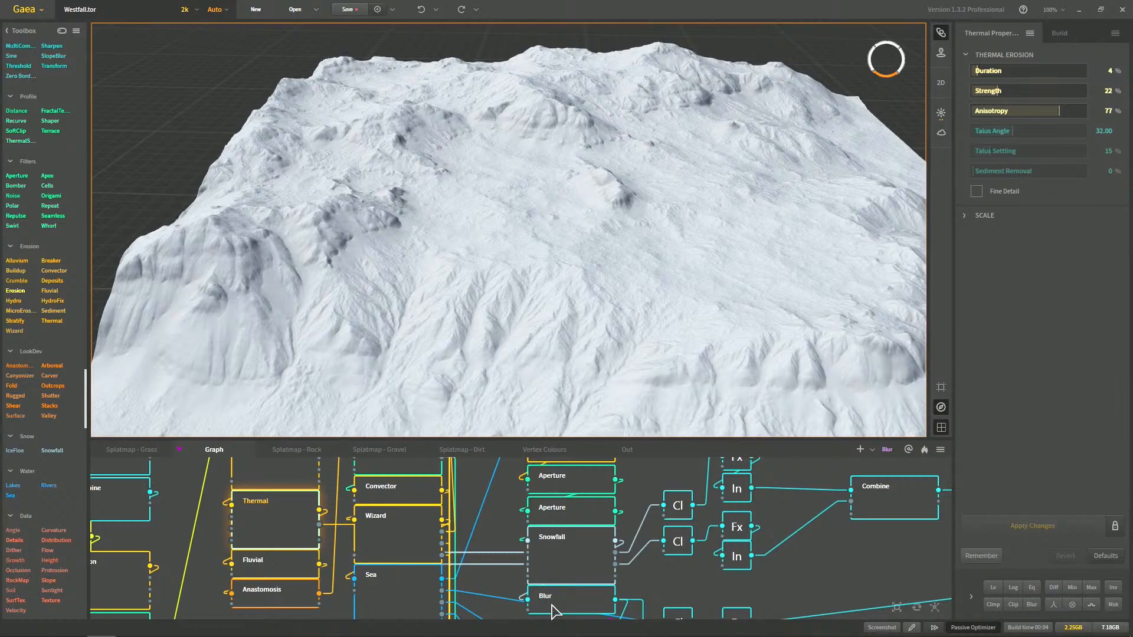
{"action": "left_click", "coordinate": [555, 607]}
{"action": "left_click", "coordinate": [315, 538]}
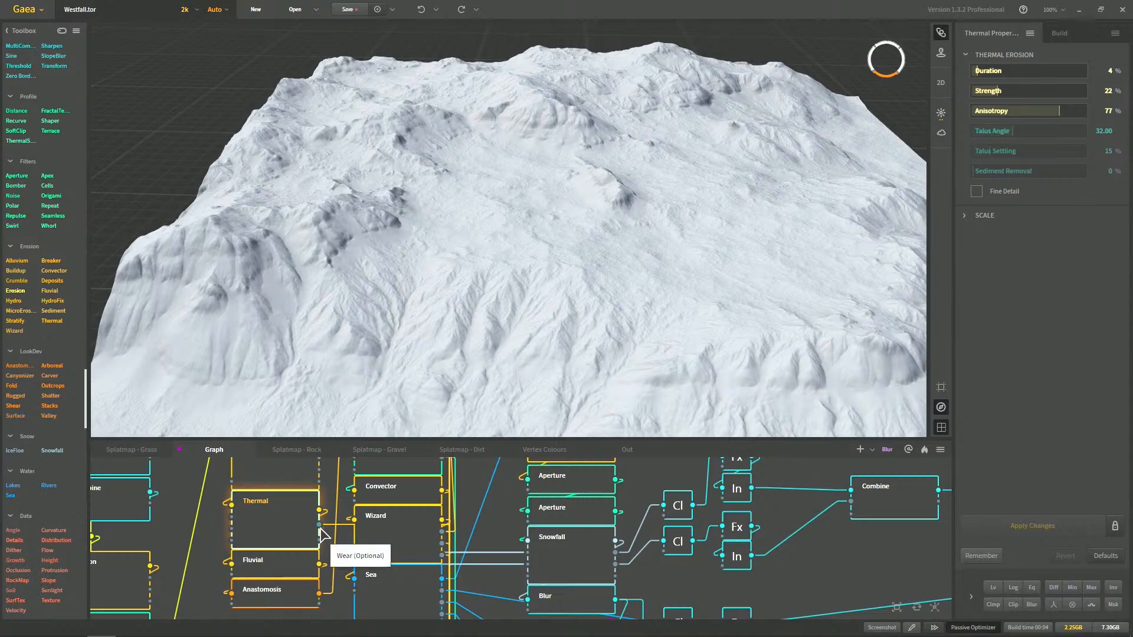
{"action": "left_click", "coordinate": [570, 596]}
{"action": "left_click", "coordinate": [301, 521]}
{"action": "left_click", "coordinate": [542, 601]}
{"action": "left_click", "coordinate": [282, 531]}
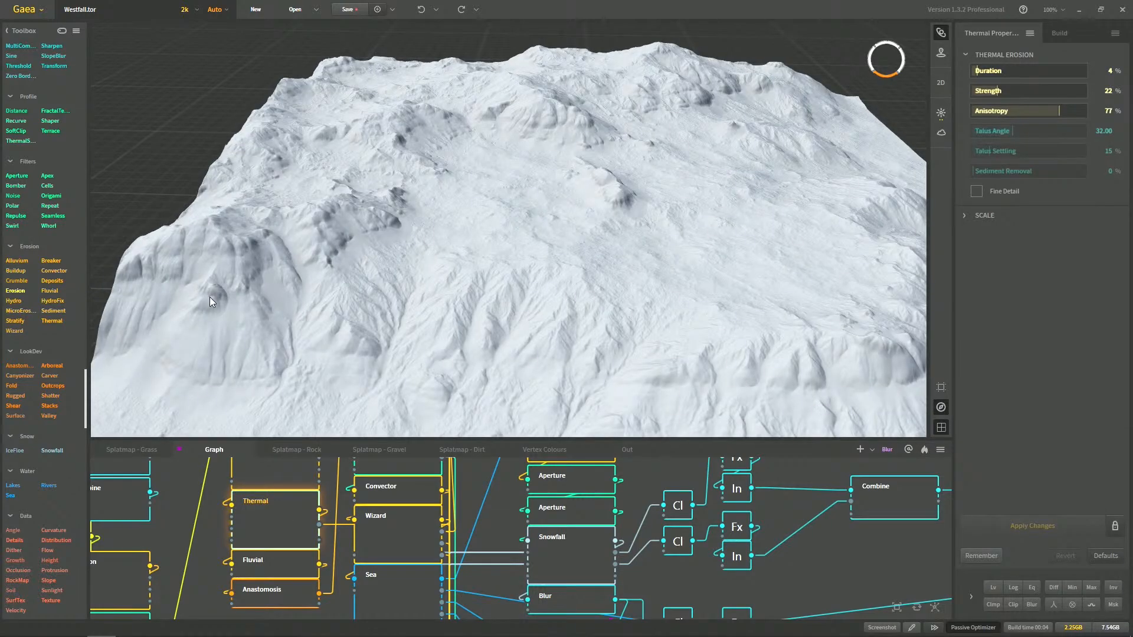
{"action": "left_click", "coordinate": [563, 599]}
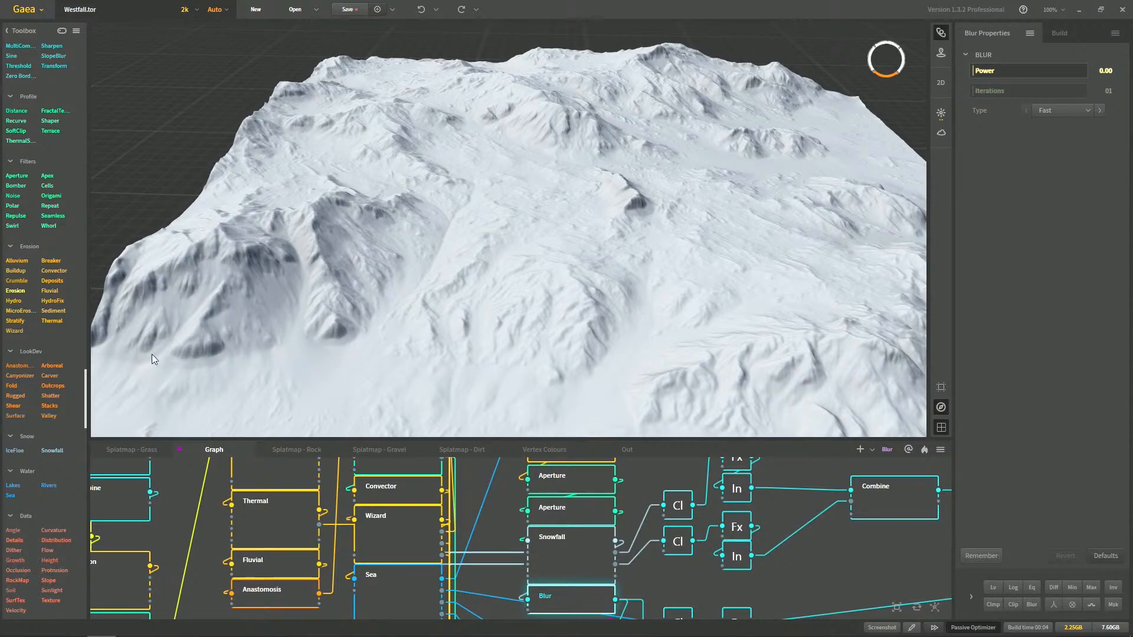
Line up the Wizard mask's Clamp and Fx nodes side by side in the free space above the Fold and Erosion nodes
{"action": "middle_click_drag", "start_coordinate": [493, 526], "coordinate": [457, 619]}
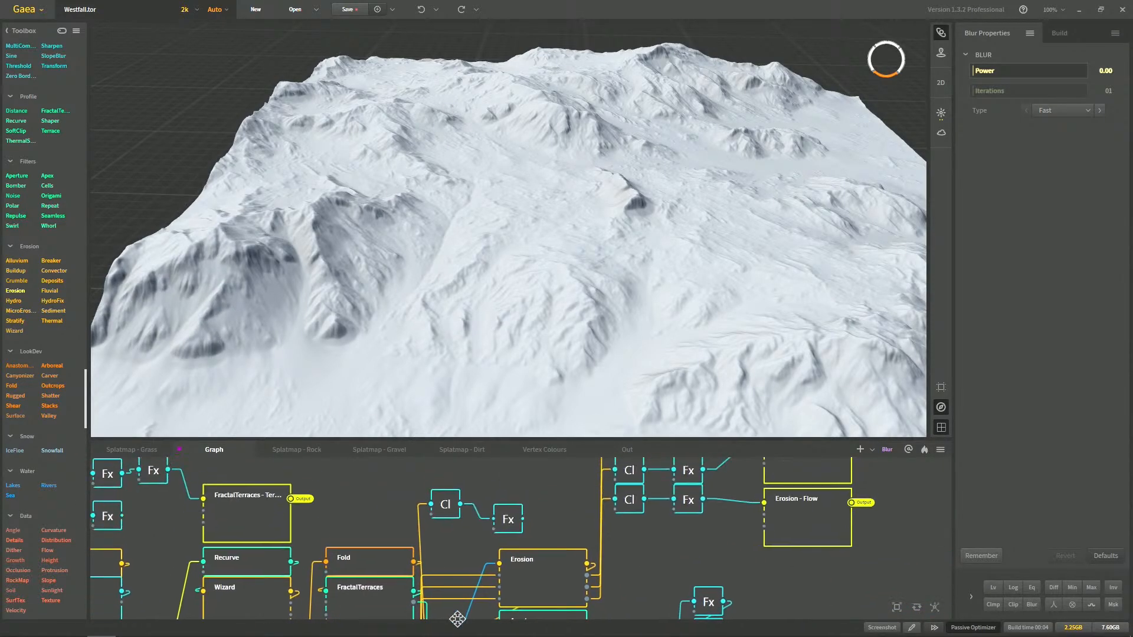
{"action": "left_click", "coordinate": [508, 519]}
{"action": "left_click_drag", "start_coordinate": [447, 505], "coordinate": [418, 497]}
{"action": "middle_click_drag", "start_coordinate": [445, 541], "coordinate": [465, 475]}
{"action": "middle_click_drag", "start_coordinate": [503, 538], "coordinate": [493, 605]}
{"action": "left_click_drag", "start_coordinate": [513, 522], "coordinate": [476, 503]}
{"action": "middle_click_drag", "start_coordinate": [492, 533], "coordinate": [489, 577]}
Add a Route node after the Wizard mask's Fx node and rename it "Wizard - Wear"
{"action": "key", "text": "Tab"}
{"action": "type", "text": "route"}
{"action": "key", "text": "Return"}
{"action": "key", "text": "F2"}
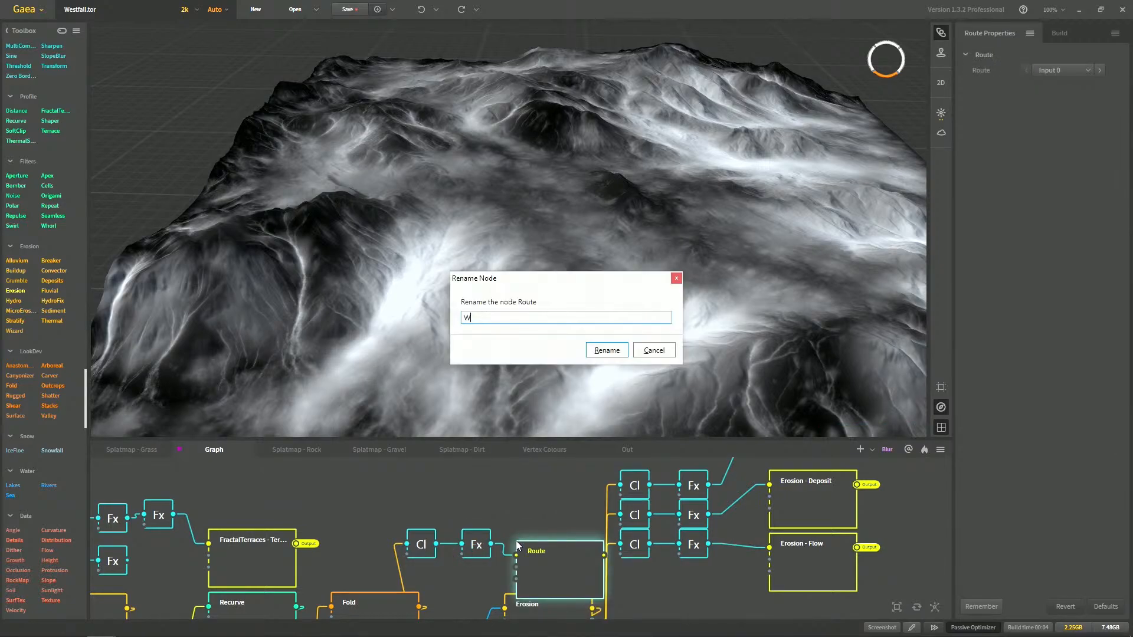
{"action": "type", "text": "Wizard - Wear"}
{"action": "key", "text": "Return"}
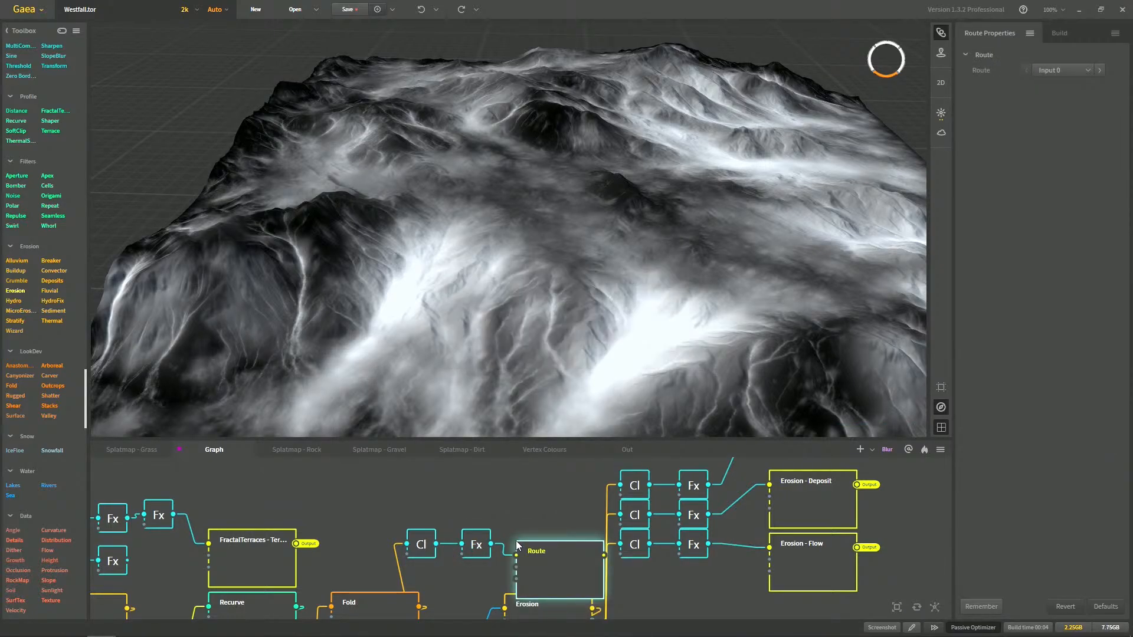
Place the Wizard - Wear node beside its Fx node and mark it as an output
{"action": "left_click_drag", "start_coordinate": [591, 530], "coordinate": [652, 522]}
{"action": "left_click", "coordinate": [700, 474]}
{"action": "scroll", "coordinate": [566, 493], "scroll_direction": "down", "scroll_amount": 4}
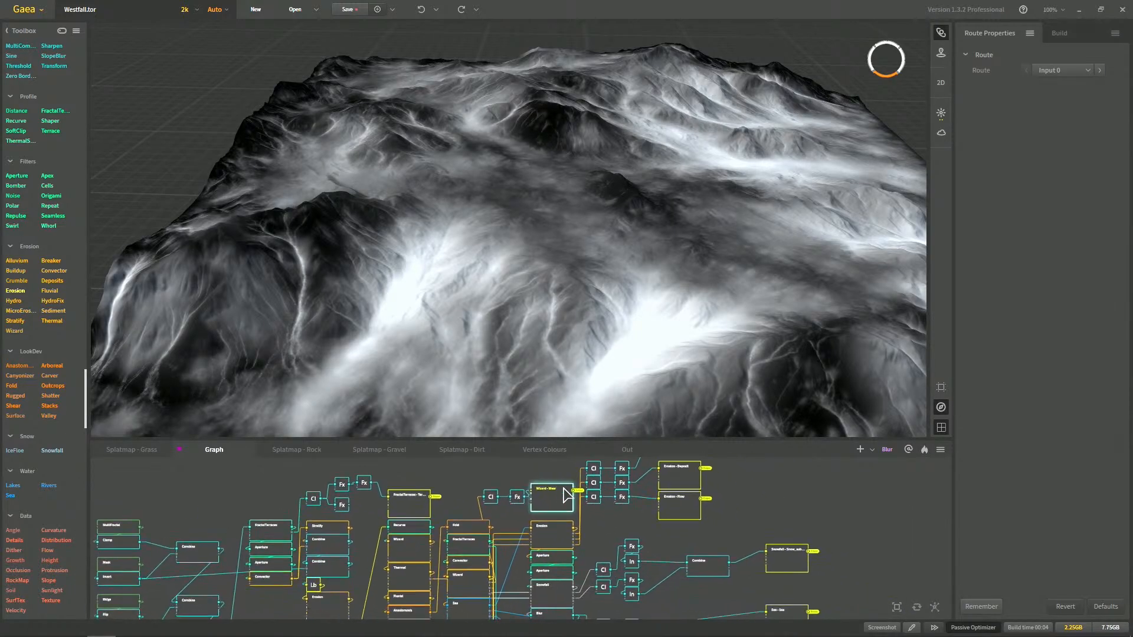
Move the Clamp, Fx and Wizard - Wear nodes together to the far right of the Erosion outputs
{"action": "left_click_drag", "start_coordinate": [482, 473], "coordinate": [557, 510]}
{"action": "middle_click_drag", "start_coordinate": [566, 507], "coordinate": [511, 545]}
{"action": "left_click_drag", "start_coordinate": [502, 536], "coordinate": [790, 533]}
{"action": "scroll", "coordinate": [703, 496], "scroll_direction": "down", "scroll_amount": 8}
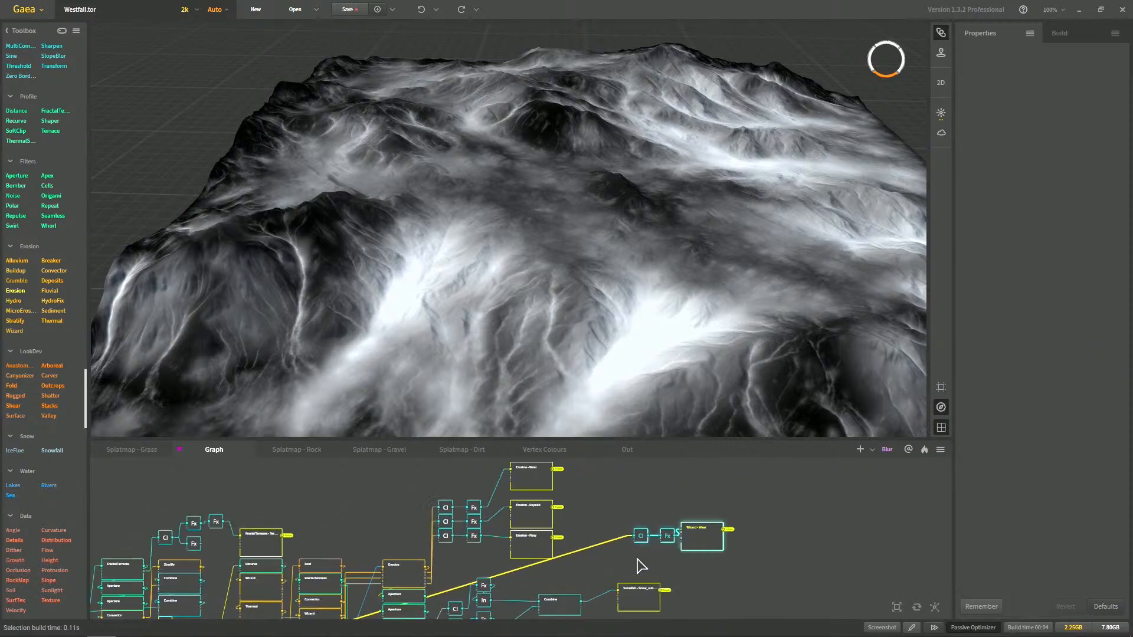
{"action": "scroll", "coordinate": [636, 558], "scroll_direction": "up", "scroll_amount": 8}
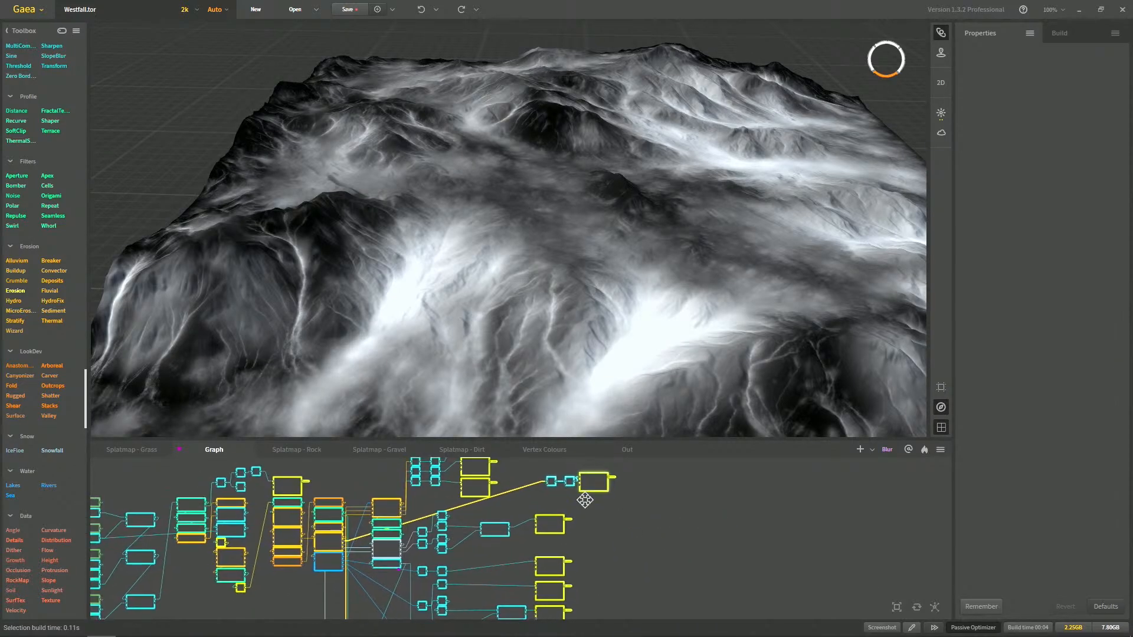
Shift the three Erosion mask chains with their Wear, Deposit and Flow outputs up and to the right of the Erosion node
{"action": "left_click", "coordinate": [574, 502]}
{"action": "left_click", "coordinate": [525, 540]}
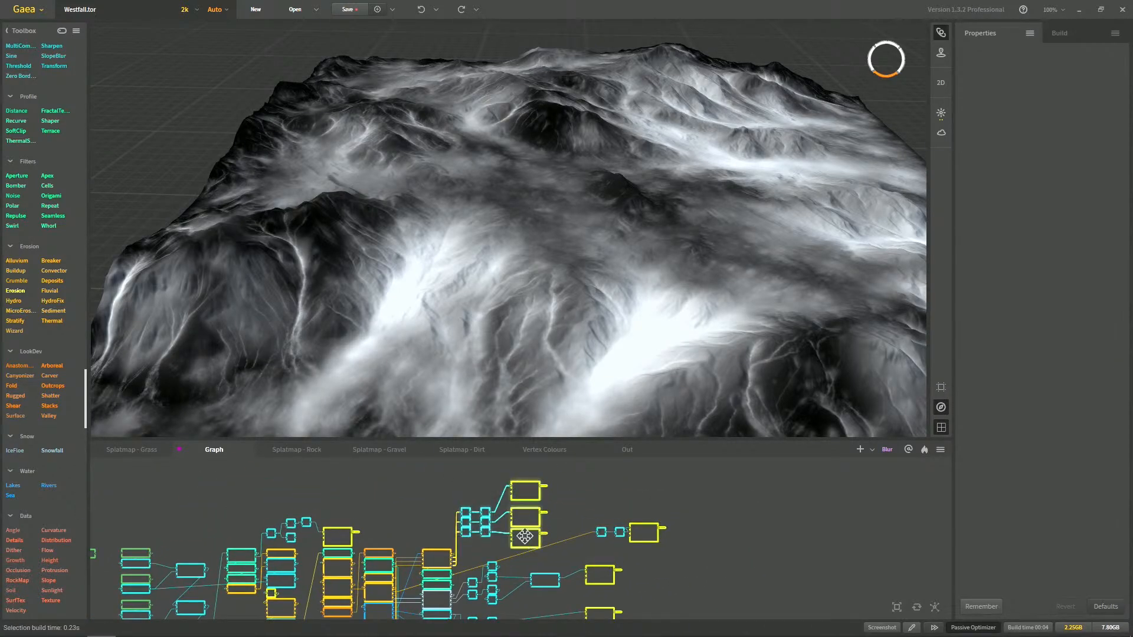
{"action": "scroll", "coordinate": [543, 540], "scroll_direction": "up", "scroll_amount": 5}
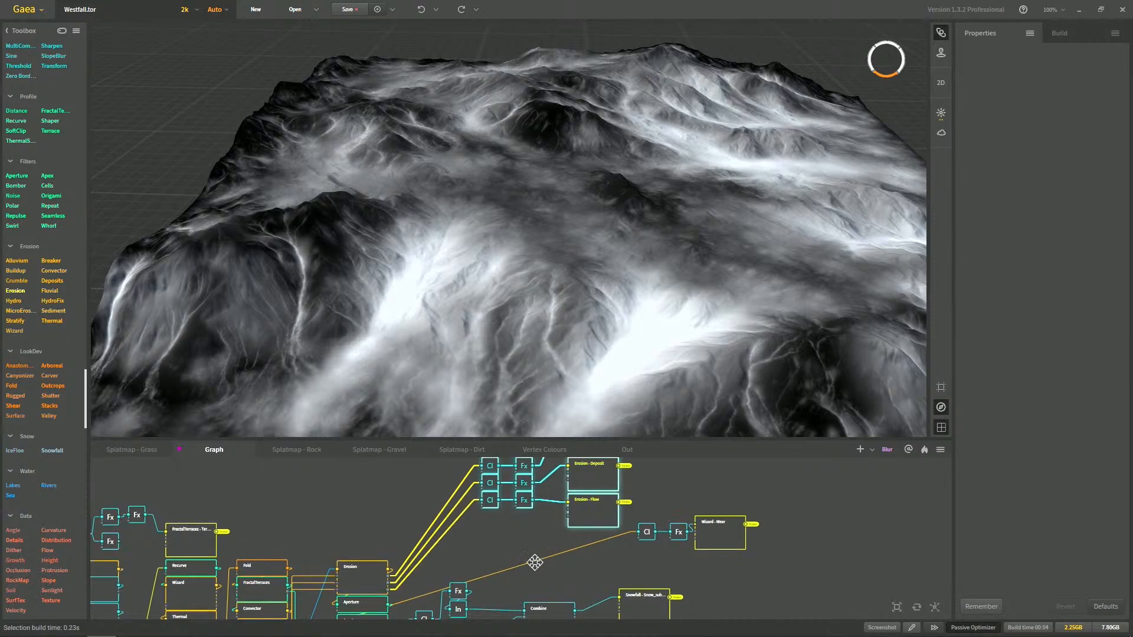
{"action": "middle_click_drag", "start_coordinate": [618, 572], "coordinate": [618, 553]}
Move the Wizard - Wear chain with its Clamp and Fx nodes above the Erosion mask chains
{"action": "left_click", "coordinate": [619, 576]}
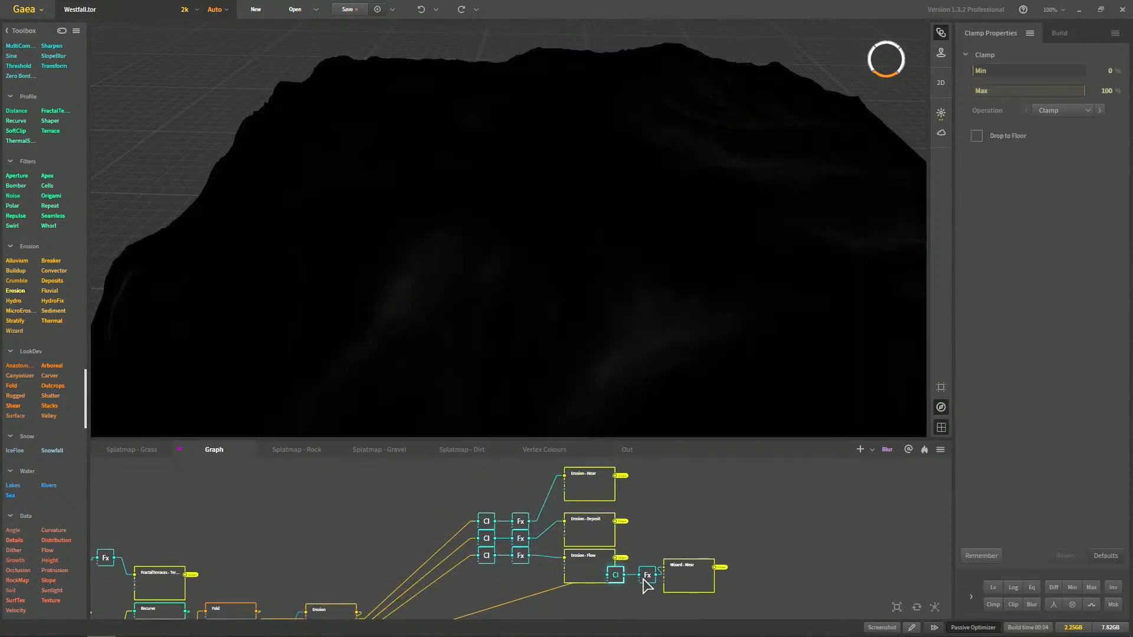
{"action": "left_click", "coordinate": [648, 577], "text": "ctrl"}
{"action": "left_click", "coordinate": [684, 576], "text": "ctrl"}
{"action": "left_click_drag", "start_coordinate": [690, 574], "coordinate": [443, 480]}
{"action": "middle_click_drag", "start_coordinate": [474, 500], "coordinate": [497, 527]}
{"action": "left_click_drag", "start_coordinate": [462, 506], "coordinate": [471, 472]}
{"action": "middle_click_drag", "start_coordinate": [504, 528], "coordinate": [491, 551]}
{"action": "left_click_drag", "start_coordinate": [470, 504], "coordinate": [506, 491]}
{"action": "scroll", "coordinate": [514, 493], "scroll_direction": "down", "scroll_amount": 3}
Align the Erosion Clamp and Fx nodes in columns beneath the Wizard - Wear chain's nodes
{"action": "middle_click_drag", "start_coordinate": [458, 536], "coordinate": [469, 574]}
{"action": "left_click_drag", "start_coordinate": [479, 525], "coordinate": [534, 496]}
{"action": "left_click_drag", "start_coordinate": [541, 501], "coordinate": [553, 488]}
{"action": "middle_click_drag", "start_coordinate": [578, 541], "coordinate": [519, 494]}
{"action": "middle_click_drag", "start_coordinate": [462, 525], "coordinate": [465, 581]}
{"action": "left_click_drag", "start_coordinate": [488, 492], "coordinate": [493, 514]}
{"action": "middle_click_drag", "start_coordinate": [495, 524], "coordinate": [522, 483]}
{"action": "left_click_drag", "start_coordinate": [500, 574], "coordinate": [498, 522]}
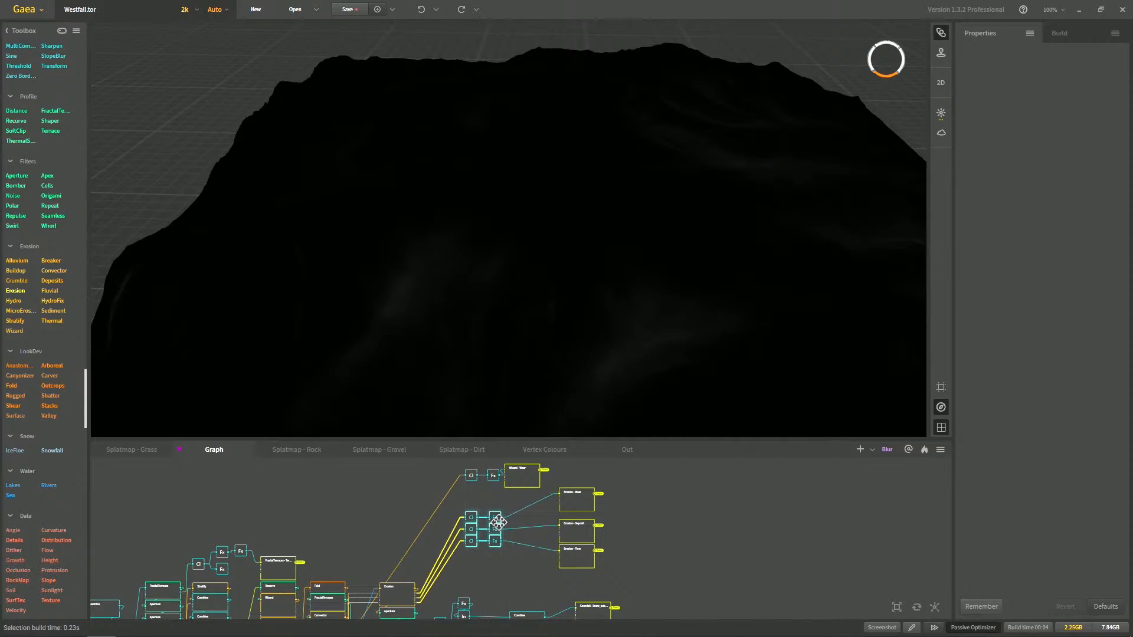
{"action": "left_click", "coordinate": [510, 571]}
Enlarge the graph area upward and move the Graph tab ahead of Splatmap - Grass
{"action": "middle_click_drag", "start_coordinate": [518, 567], "coordinate": [495, 498]}
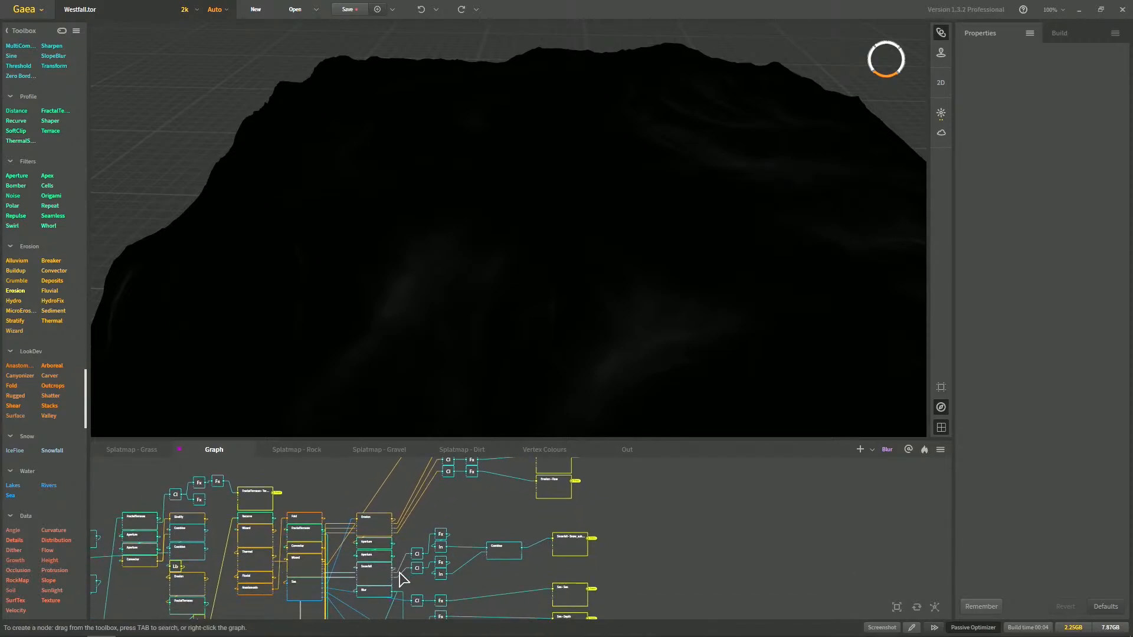
{"action": "middle_click_drag", "start_coordinate": [451, 530], "coordinate": [437, 564]}
{"action": "left_click_drag", "start_coordinate": [420, 555], "coordinate": [444, 616]}
{"action": "scroll", "coordinate": [444, 614], "scroll_direction": "up", "scroll_amount": 3}
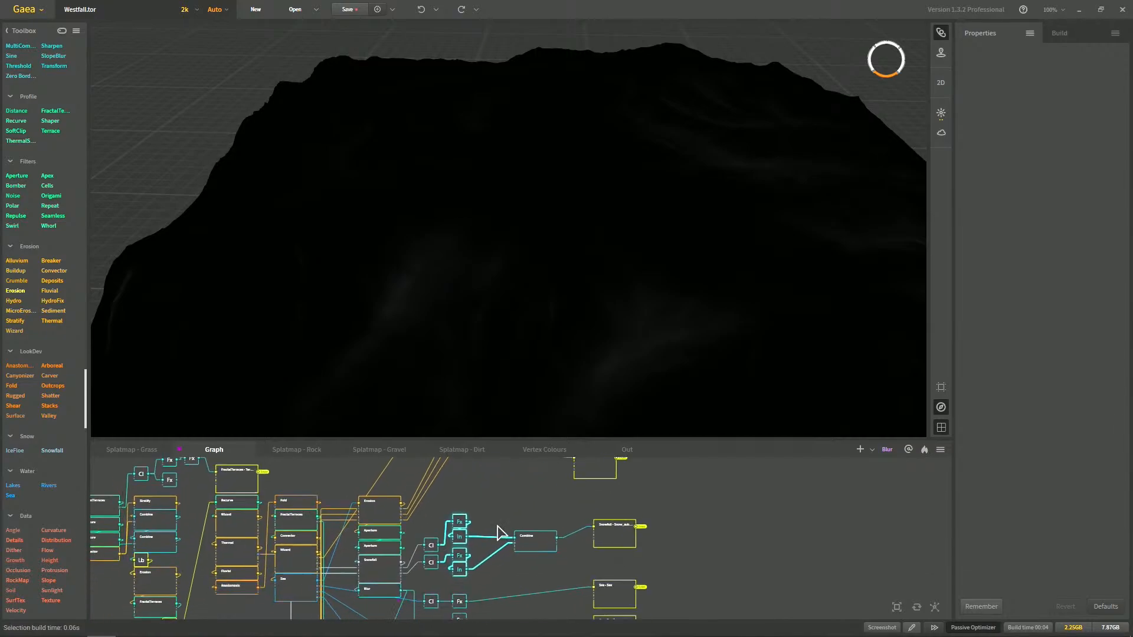
{"action": "left_click", "coordinate": [524, 446]}
{"action": "left_click_drag", "start_coordinate": [531, 438], "coordinate": [546, 274]}
{"action": "left_click", "coordinate": [139, 289]}
{"action": "left_click", "coordinate": [207, 285]}
{"action": "left_click_drag", "start_coordinate": [161, 282], "coordinate": [150, 285]}
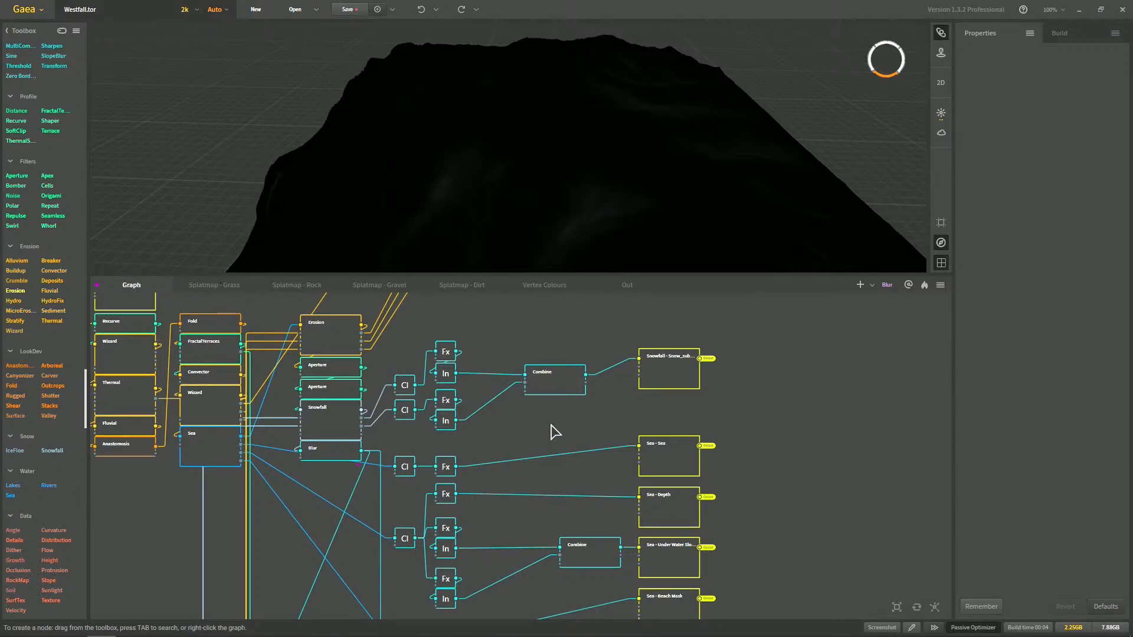
Shift the Snowfall mask chain's Clamp, Fx, Invert, Combine and output nodes to the right of the Sea chains
{"action": "left_click_drag", "start_coordinate": [551, 424], "coordinate": [542, 471]}
{"action": "left_click_drag", "start_coordinate": [498, 325], "coordinate": [485, 405]}
{"action": "left_click_drag", "start_coordinate": [538, 516], "coordinate": [590, 509]}
{"action": "left_click_drag", "start_coordinate": [675, 502], "coordinate": [763, 497]}
{"action": "left_click_drag", "start_coordinate": [443, 428], "coordinate": [407, 564]}
{"action": "left_click_drag", "start_coordinate": [425, 500], "coordinate": [479, 485]}
{"action": "left_click_drag", "start_coordinate": [402, 456], "coordinate": [434, 515]}
{"action": "left_click_drag", "start_coordinate": [580, 509], "coordinate": [542, 507]}
{"action": "left_click", "coordinate": [715, 483]}
{"action": "left_click_drag", "start_coordinate": [714, 483], "coordinate": [675, 495]}
Select the Erosion and Snowfall mask chains with their outputs and move them together farther right
{"action": "middle_click_drag", "start_coordinate": [678, 505], "coordinate": [613, 404]}
{"action": "scroll", "coordinate": [612, 484], "scroll_direction": "down", "scroll_amount": 3}
{"action": "left_click_drag", "start_coordinate": [428, 444], "coordinate": [475, 534]}
{"action": "scroll", "coordinate": [496, 549], "scroll_direction": "up", "scroll_amount": 1}
{"action": "middle_click_drag", "start_coordinate": [531, 453], "coordinate": [471, 476]}
{"action": "left_click", "coordinate": [445, 463]}
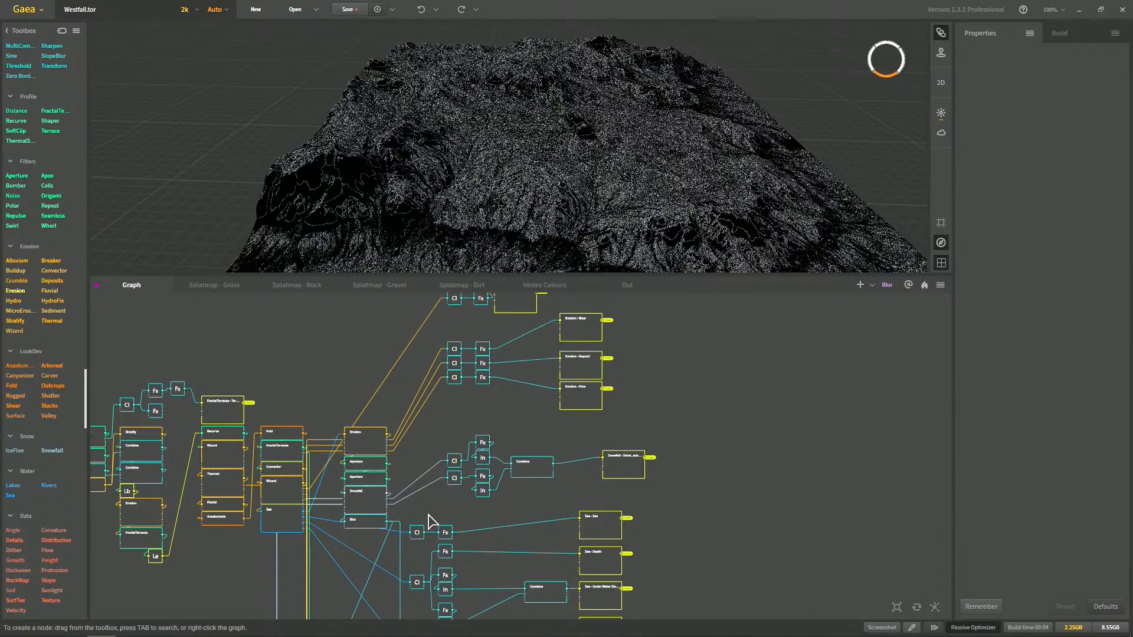
{"action": "left_click_drag", "start_coordinate": [446, 500], "coordinate": [645, 323]}
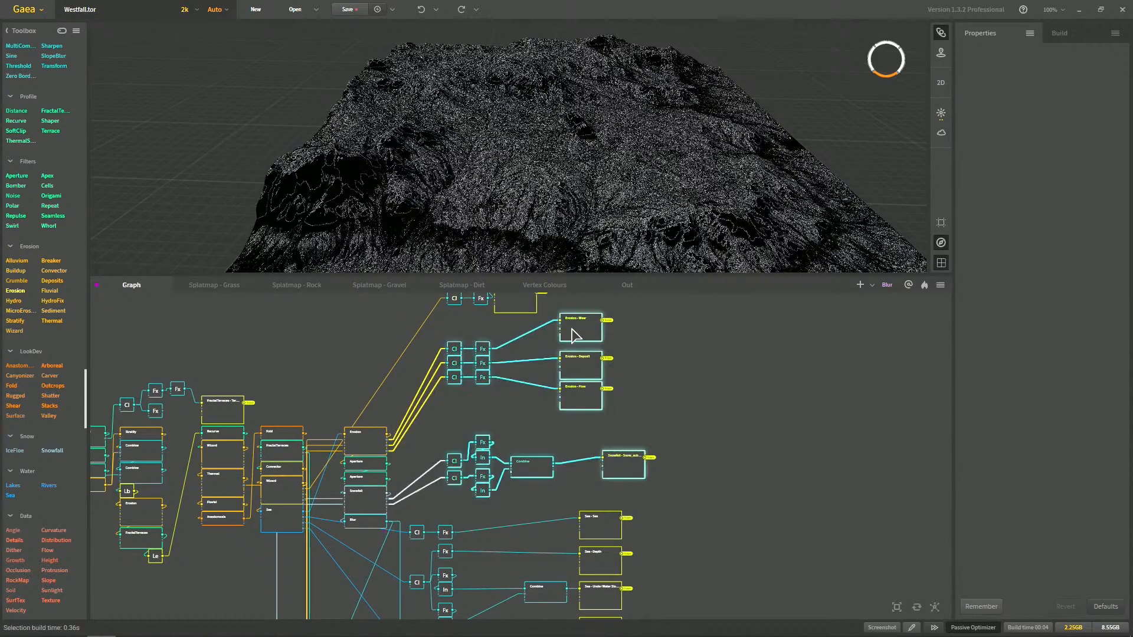
{"action": "left_click_drag", "start_coordinate": [572, 328], "coordinate": [791, 338]}
Move the Sea mask chains and their four outputs up into the space beneath the Wizard - Wear chain
{"action": "middle_click_drag", "start_coordinate": [244, 537], "coordinate": [226, 442]}
{"action": "middle_click_drag", "start_coordinate": [442, 568], "coordinate": [435, 586]}
{"action": "left_click_drag", "start_coordinate": [385, 603], "coordinate": [577, 440]}
{"action": "middle_click_drag", "start_coordinate": [577, 439], "coordinate": [566, 520]}
{"action": "left_click_drag", "start_coordinate": [566, 522], "coordinate": [590, 350]}
Tighten the Sea chains by moving their Combine node and four output nodes closer to the Fx nodes
{"action": "left_click_drag", "start_coordinate": [392, 334], "coordinate": [441, 477]}
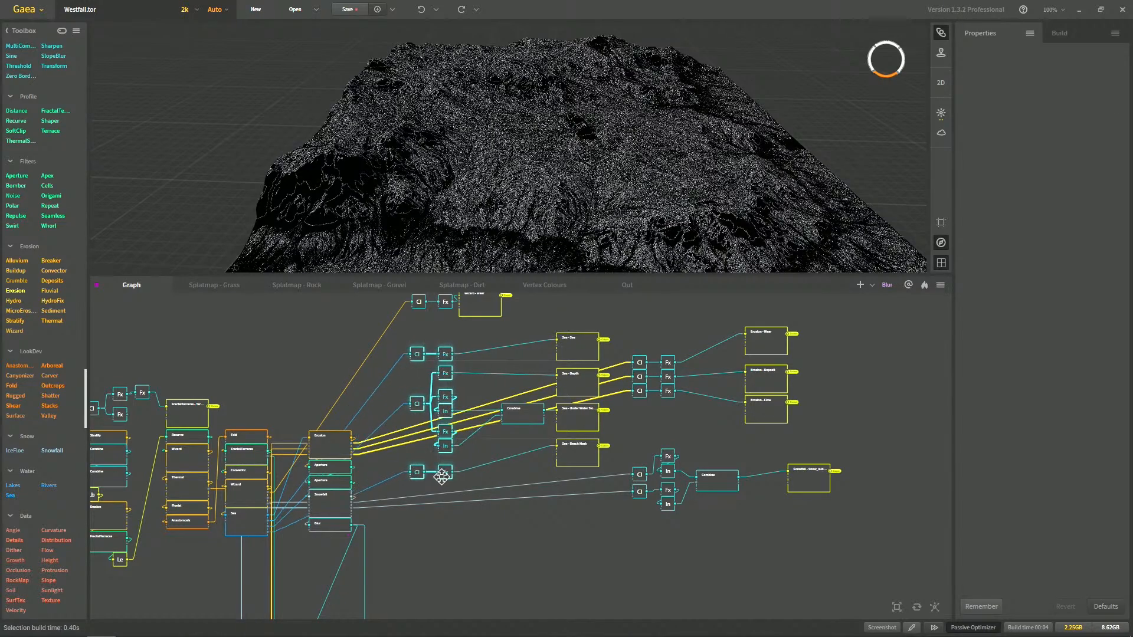
{"action": "left_click_drag", "start_coordinate": [519, 405], "coordinate": [488, 406]}
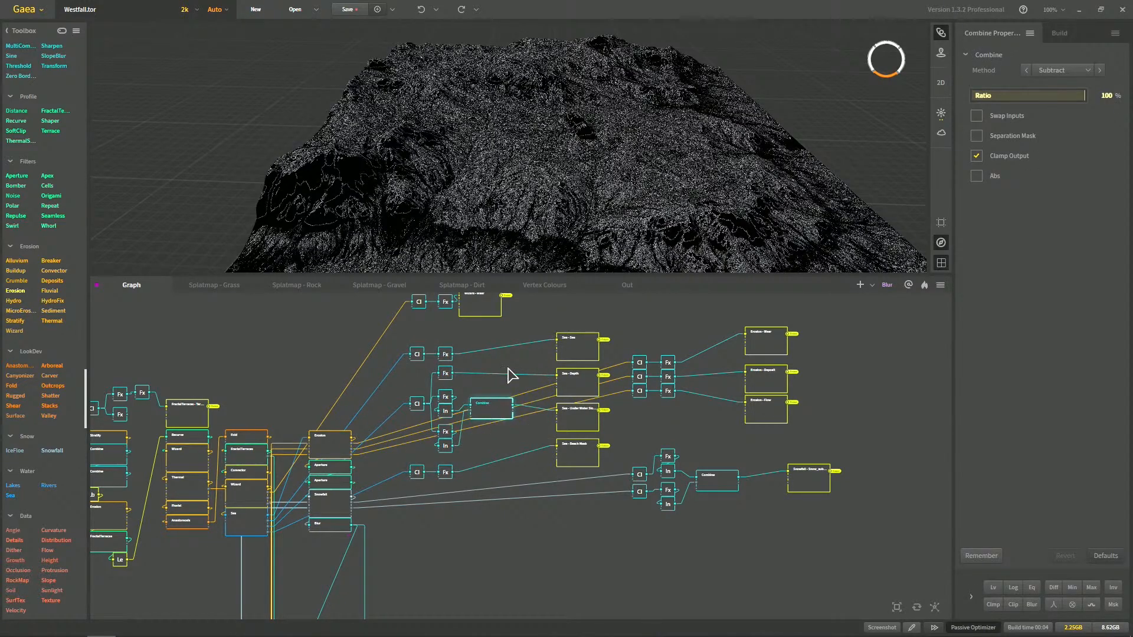
{"action": "left_click_drag", "start_coordinate": [577, 316], "coordinate": [538, 440]}
Move the three Erosion mask chains with their outputs back left, beneath the Sea chains
{"action": "left_click_drag", "start_coordinate": [615, 434], "coordinate": [791, 316]}
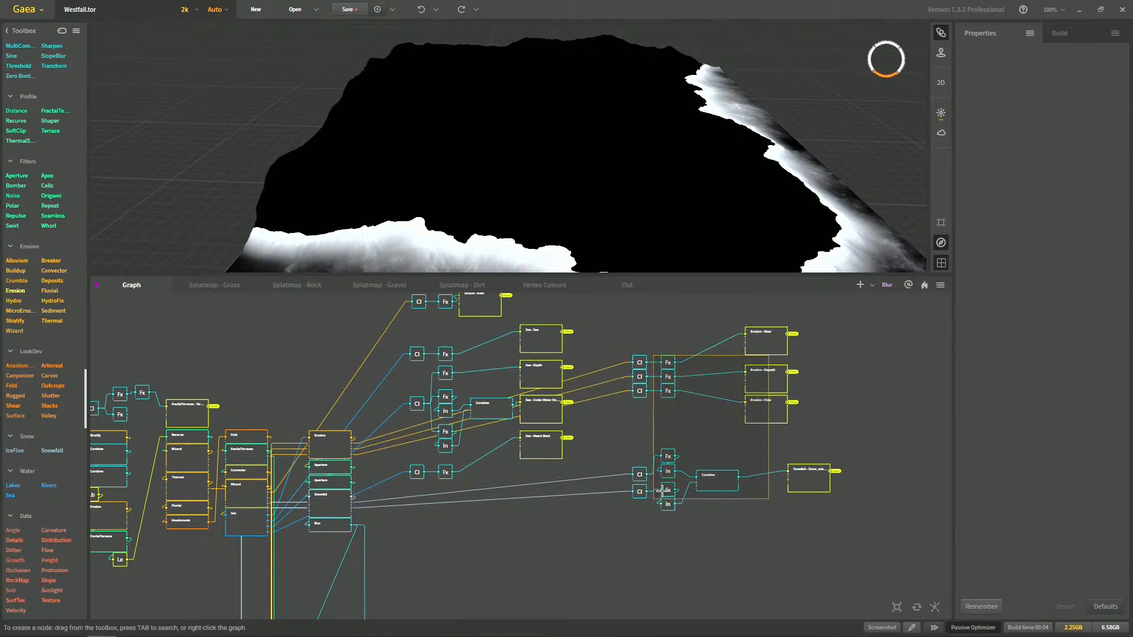
{"action": "left_click_drag", "start_coordinate": [609, 568], "coordinate": [888, 605]}
{"action": "left_click_drag", "start_coordinate": [633, 452], "coordinate": [859, 323]}
{"action": "left_click_drag", "start_coordinate": [769, 342], "coordinate": [542, 484]}
{"action": "left_click", "coordinate": [593, 490]}
Move the Snowfall mask chain beneath the Erosion chains and bring its output node closer
{"action": "left_click_drag", "start_coordinate": [549, 597], "coordinate": [589, 473]}
{"action": "left_click", "coordinate": [803, 487]}
{"action": "middle_click_drag", "start_coordinate": [794, 477], "coordinate": [628, 394]}
{"action": "left_click_drag", "start_coordinate": [512, 584], "coordinate": [645, 465]}
{"action": "left_click_drag", "start_coordinate": [621, 514], "coordinate": [323, 508]}
{"action": "left_click_drag", "start_coordinate": [724, 515], "coordinate": [484, 501]}
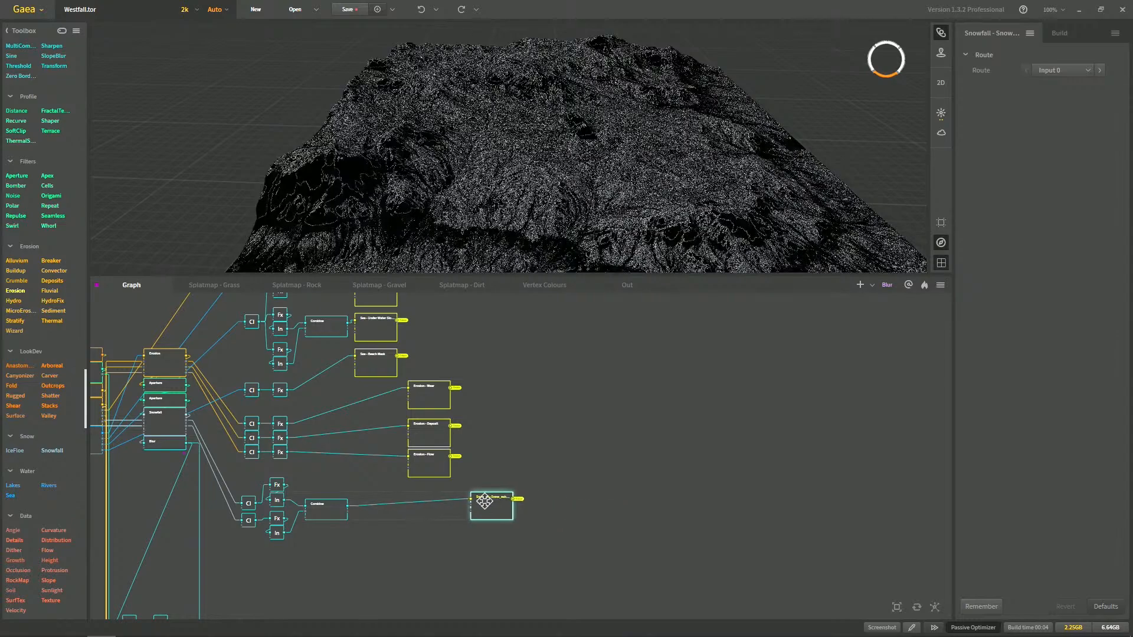
Examine the rearranged graph, checking the Wizard, Sea, Erosion and Snowfall mask chains and how they connect to their source nodes
{"action": "middle_click_drag", "start_coordinate": [369, 426], "coordinate": [533, 503]}
{"action": "middle_click_drag", "start_coordinate": [530, 450], "coordinate": [584, 429]}
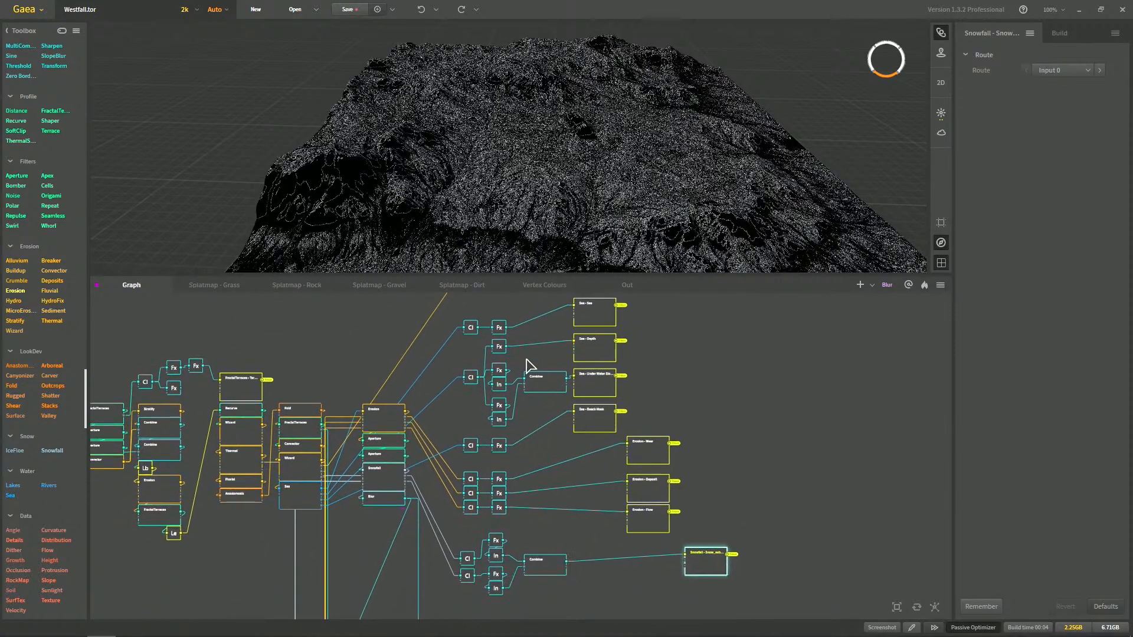
{"action": "middle_click_drag", "start_coordinate": [519, 356], "coordinate": [541, 399]}
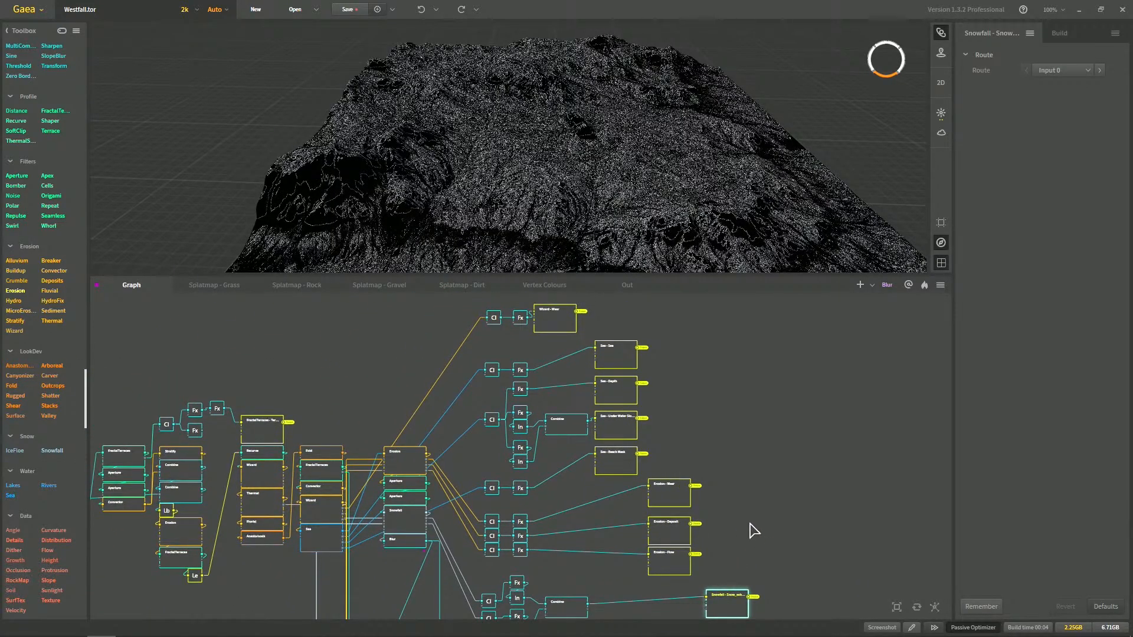
{"action": "scroll", "coordinate": [420, 418], "scroll_direction": "up", "scroll_amount": 1}
{"action": "scroll", "coordinate": [378, 392], "scroll_direction": "down", "scroll_amount": 3}
{"action": "middle_click_drag", "start_coordinate": [549, 466], "coordinate": [551, 312]}
{"action": "middle_click_drag", "start_coordinate": [503, 462], "coordinate": [486, 403]}
{"action": "middle_click_drag", "start_coordinate": [450, 501], "coordinate": [512, 409]}
{"action": "middle_click_drag", "start_coordinate": [524, 475], "coordinate": [545, 456]}
{"action": "scroll", "coordinate": [535, 467], "scroll_direction": "up", "scroll_amount": 1}
{"action": "middle_click_drag", "start_coordinate": [610, 397], "coordinate": [603, 517]}
{"action": "scroll", "coordinate": [594, 499], "scroll_direction": "up", "scroll_amount": 1}
{"action": "middle_click_drag", "start_coordinate": [531, 499], "coordinate": [534, 541]}
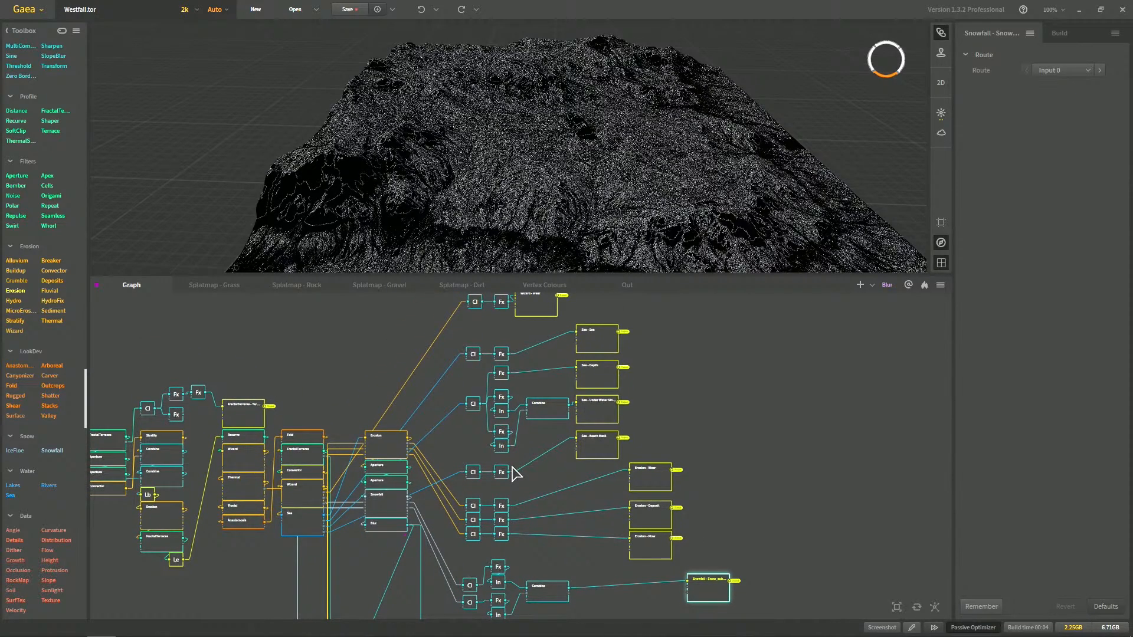
{"action": "middle_click_drag", "start_coordinate": [510, 459], "coordinate": [461, 500]}
{"action": "middle_click_drag", "start_coordinate": [444, 398], "coordinate": [453, 316]}
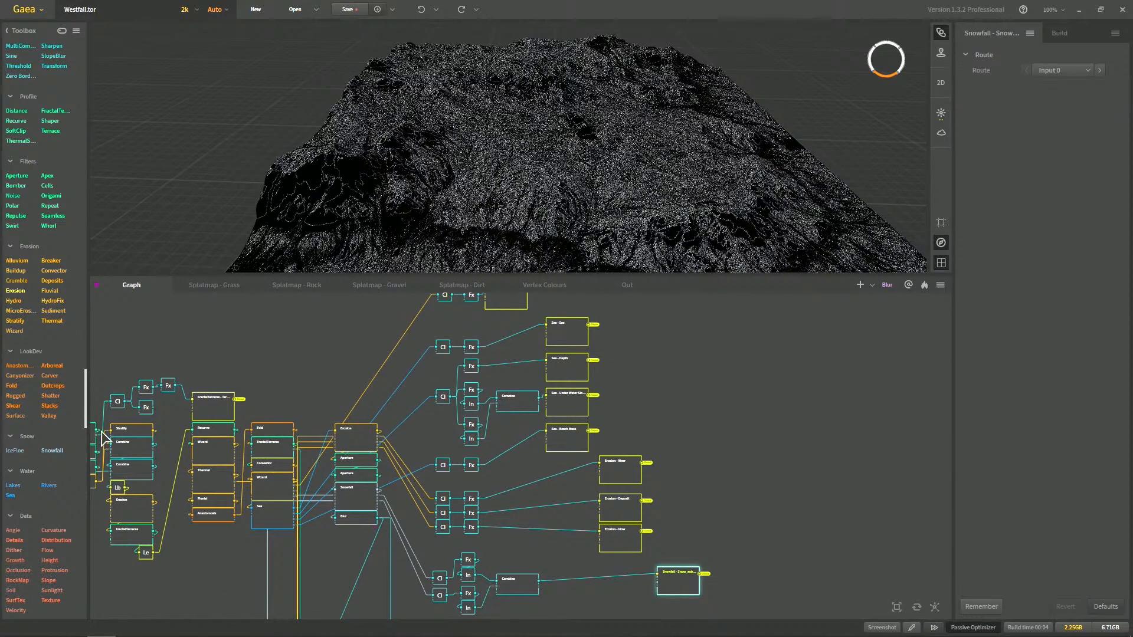
{"action": "middle_click_drag", "start_coordinate": [498, 431], "coordinate": [520, 491]}
{"action": "middle_click_drag", "start_coordinate": [580, 426], "coordinate": [565, 405]}
{"action": "middle_click_drag", "start_coordinate": [476, 399], "coordinate": [518, 514]}
{"action": "scroll", "coordinate": [521, 442], "scroll_direction": "up", "scroll_amount": 3}
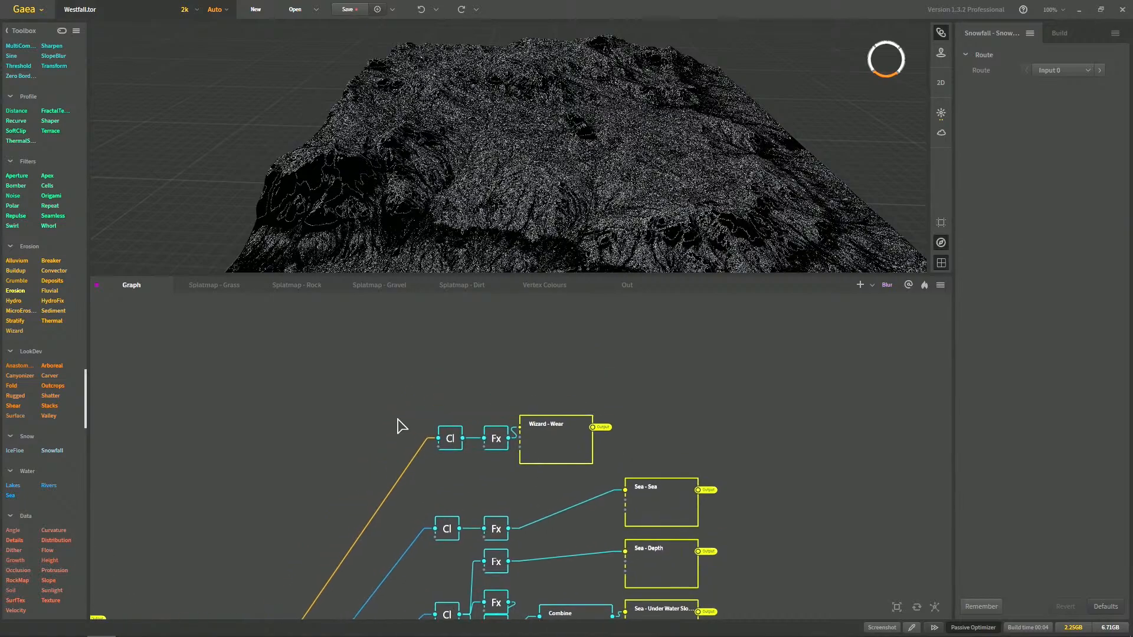
{"action": "middle_click_drag", "start_coordinate": [697, 595], "coordinate": [486, 430]}
{"action": "middle_click_drag", "start_coordinate": [443, 490], "coordinate": [603, 591]}
{"action": "scroll", "coordinate": [586, 562], "scroll_direction": "down", "scroll_amount": 4}
{"action": "middle_click_drag", "start_coordinate": [567, 531], "coordinate": [488, 382]}
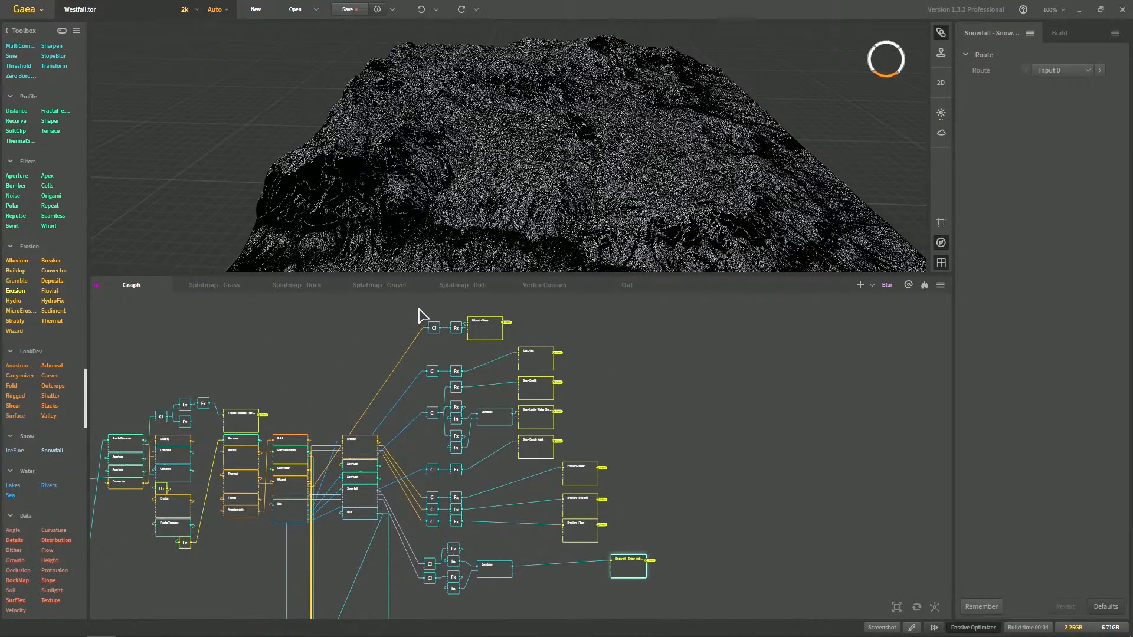
Nudge the Snowfall chain's Clamp, Fx, Invert and Combine nodes slightly right to align them with the Erosion chains
{"action": "left_click_drag", "start_coordinate": [425, 309], "coordinate": [488, 358]}
{"action": "left_click", "coordinate": [534, 612]}
{"action": "scroll", "coordinate": [473, 488], "scroll_direction": "up", "scroll_amount": 6}
{"action": "middle_click_drag", "start_coordinate": [579, 539], "coordinate": [492, 512]}
{"action": "left_click_drag", "start_coordinate": [151, 584], "coordinate": [301, 422]}
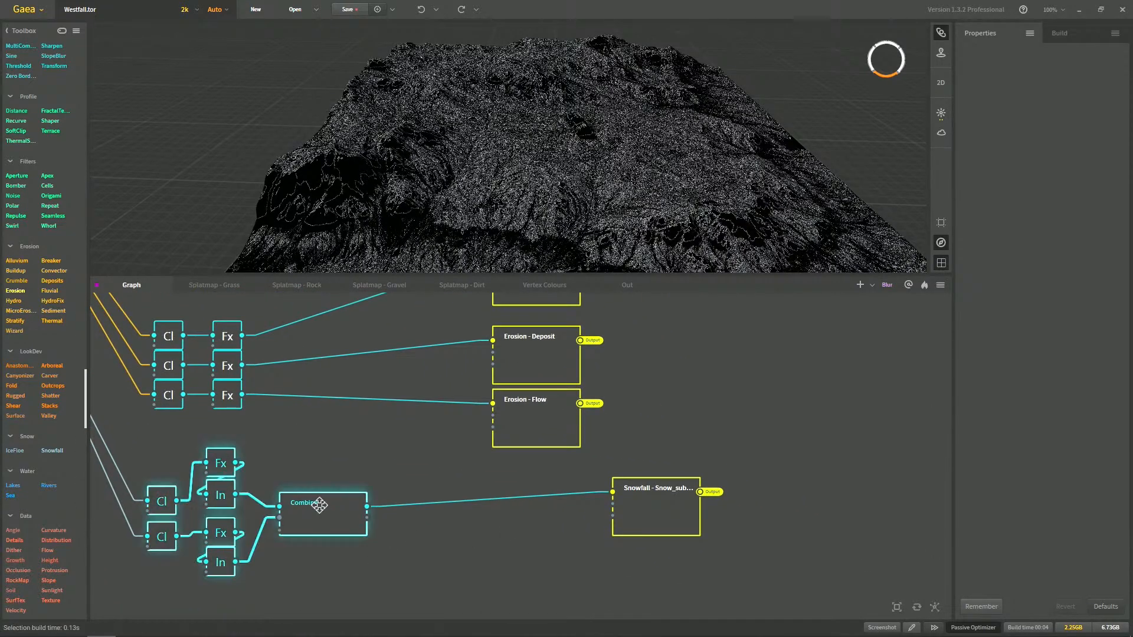
{"action": "left_click_drag", "start_coordinate": [319, 504], "coordinate": [325, 504]}
{"action": "left_click", "coordinate": [583, 502]}
Review the whole node graph, from the mask outputs back through the source shapes, terraces and erosion stacks
{"action": "scroll", "coordinate": [670, 517], "scroll_direction": "down", "scroll_amount": 6}
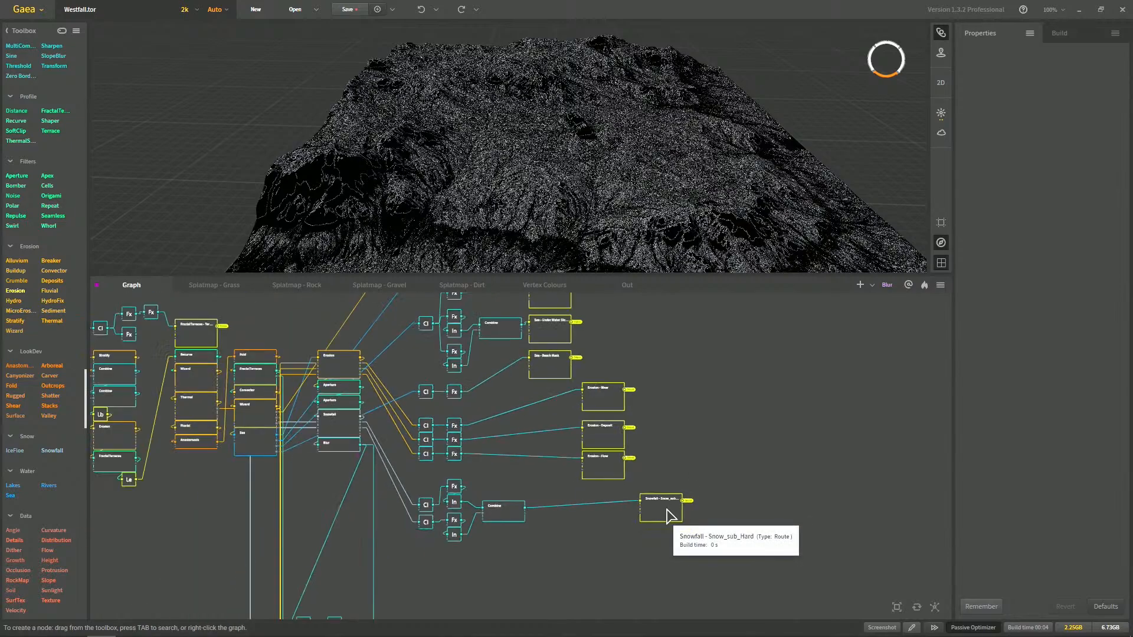
{"action": "scroll", "coordinate": [671, 517], "scroll_direction": "up", "scroll_amount": 2}
{"action": "scroll", "coordinate": [586, 419], "scroll_direction": "up", "scroll_amount": 2}
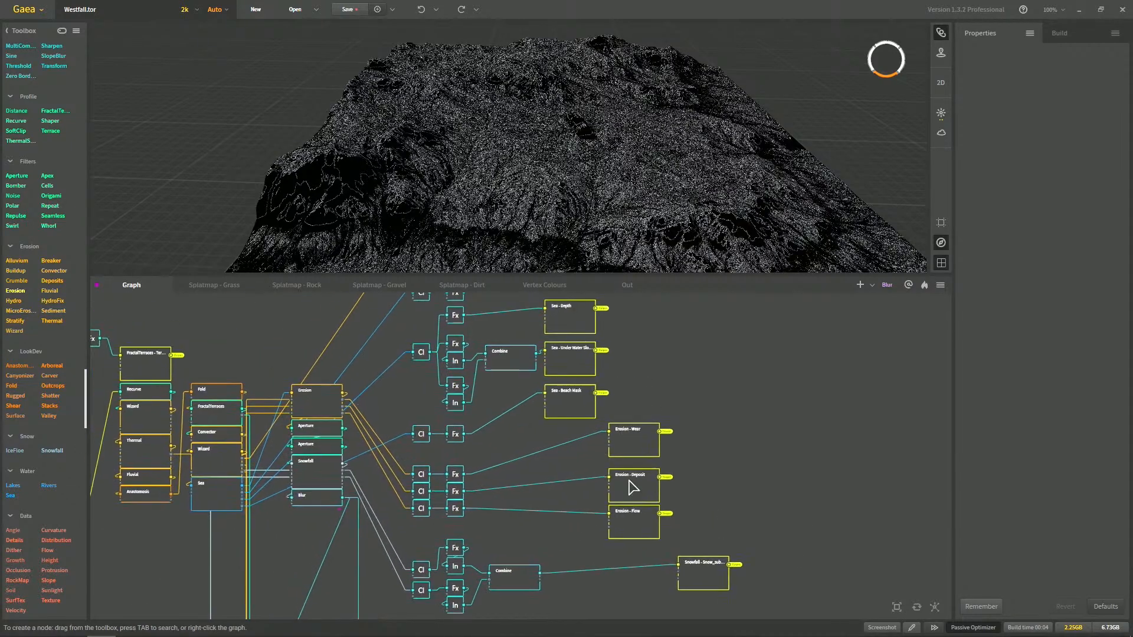
{"action": "scroll", "coordinate": [706, 542], "scroll_direction": "down", "scroll_amount": 3}
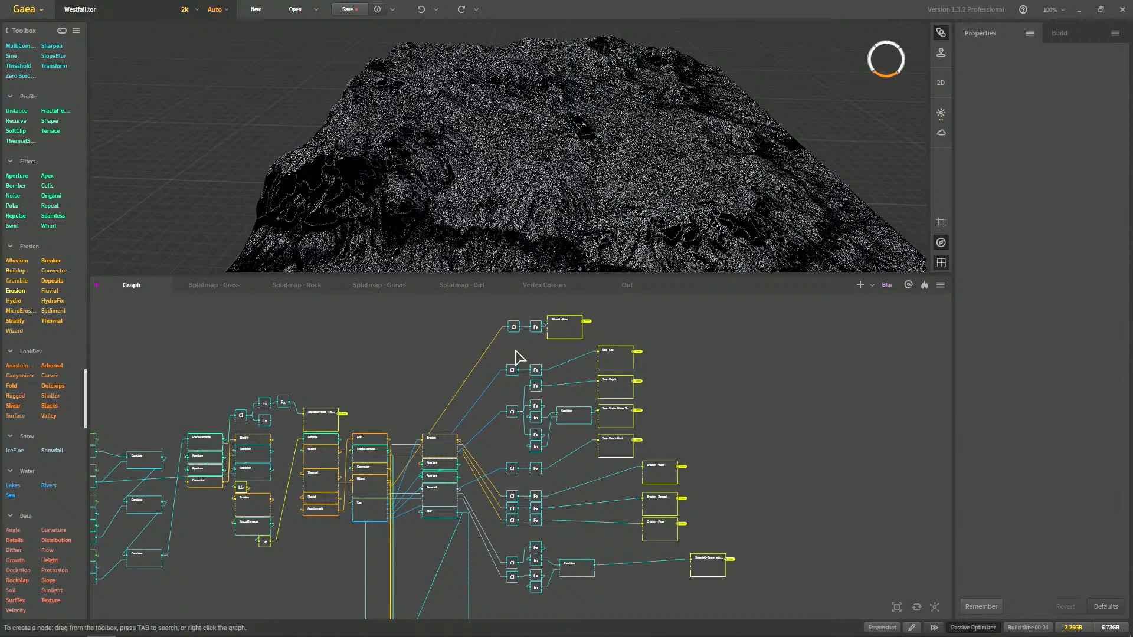
{"action": "middle_click_drag", "start_coordinate": [515, 349], "coordinate": [667, 370]}
{"action": "middle_click_drag", "start_coordinate": [527, 394], "coordinate": [685, 336]}
{"action": "scroll", "coordinate": [597, 396], "scroll_direction": "up", "scroll_amount": 2}
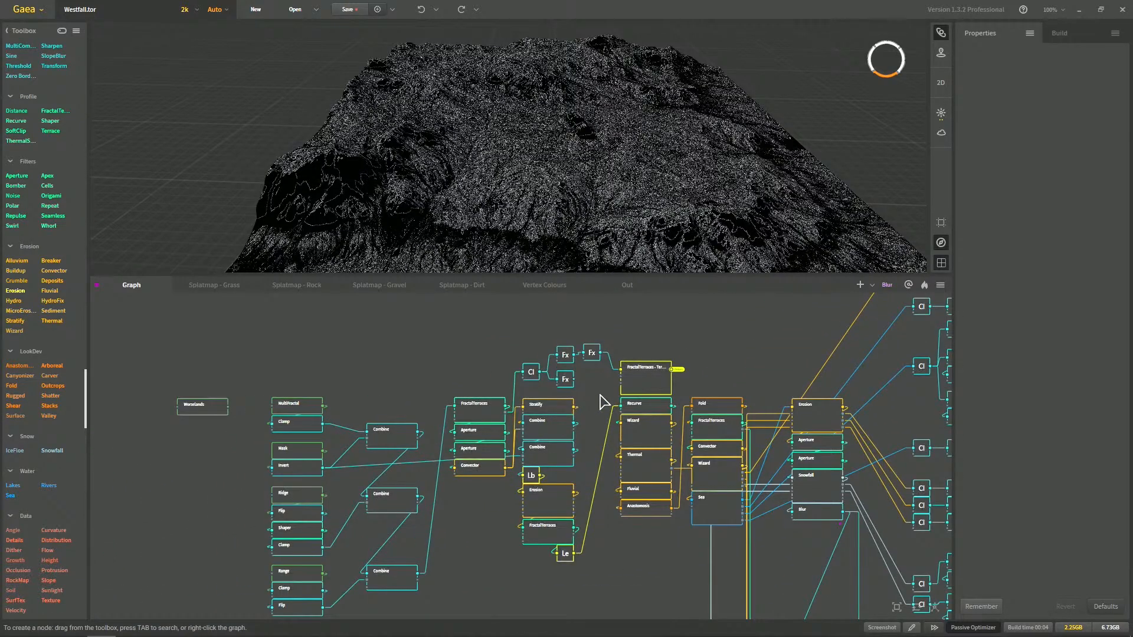
{"action": "middle_click_drag", "start_coordinate": [501, 433], "coordinate": [385, 357]}
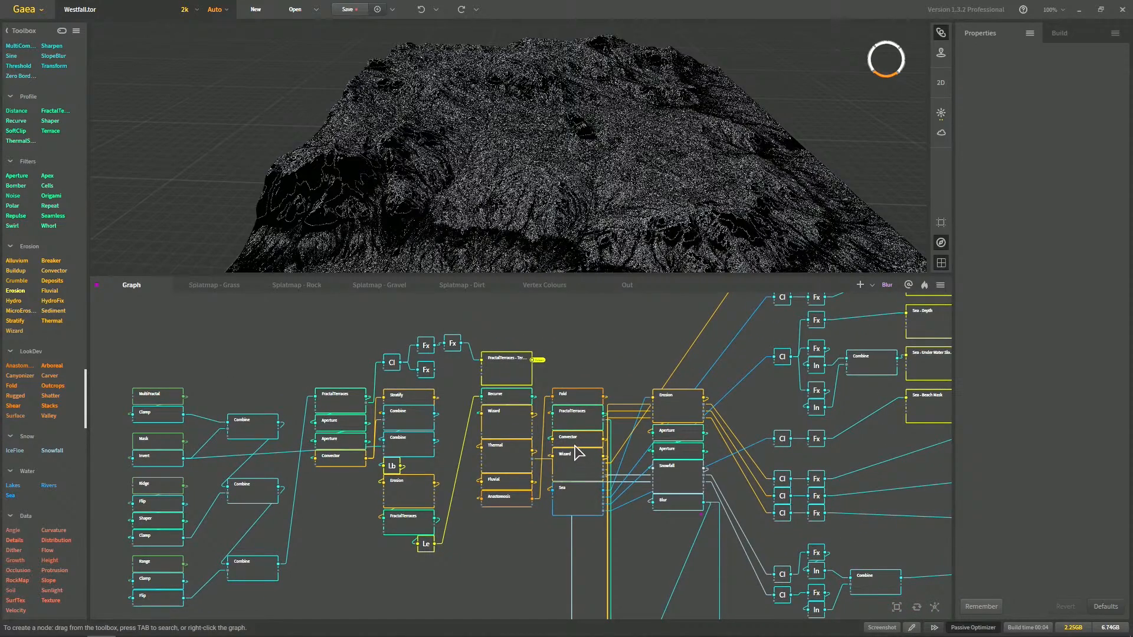
{"action": "middle_click_drag", "start_coordinate": [577, 453], "coordinate": [520, 453]}
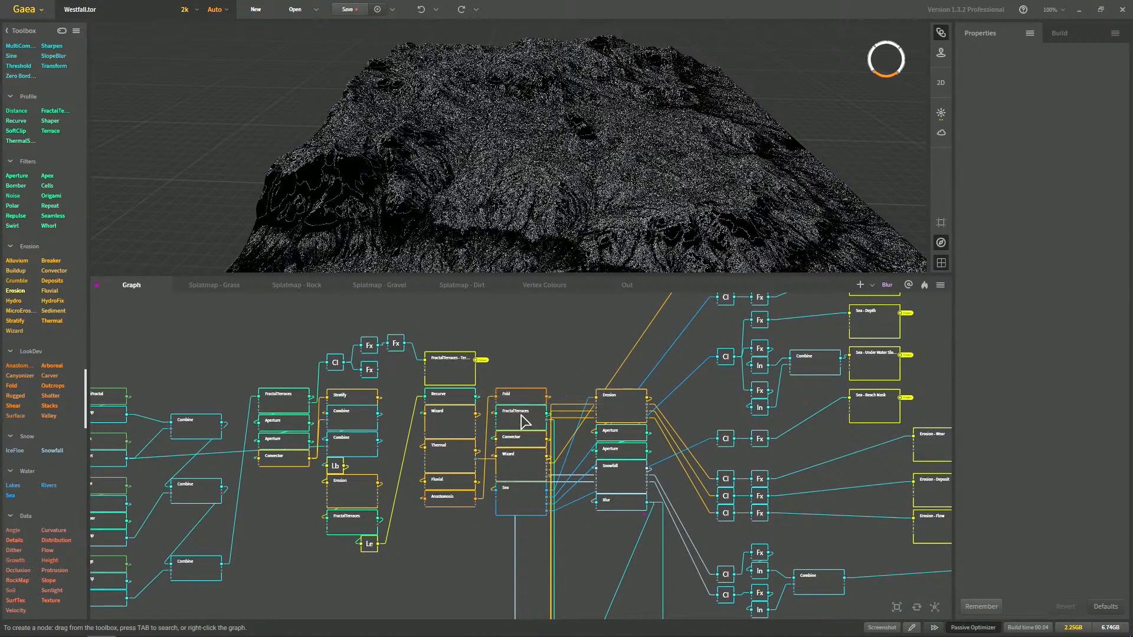
{"action": "middle_click_drag", "start_coordinate": [611, 400], "coordinate": [604, 422]}
{"action": "middle_click_drag", "start_coordinate": [281, 434], "coordinate": [367, 443]}
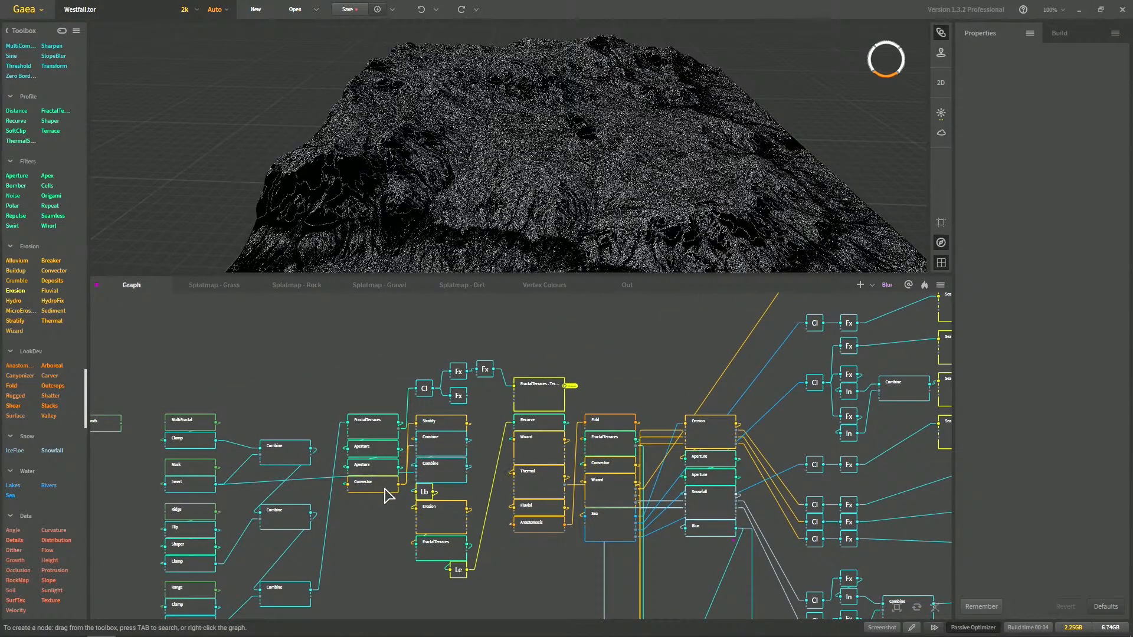
{"action": "middle_click_drag", "start_coordinate": [448, 435], "coordinate": [396, 420]}
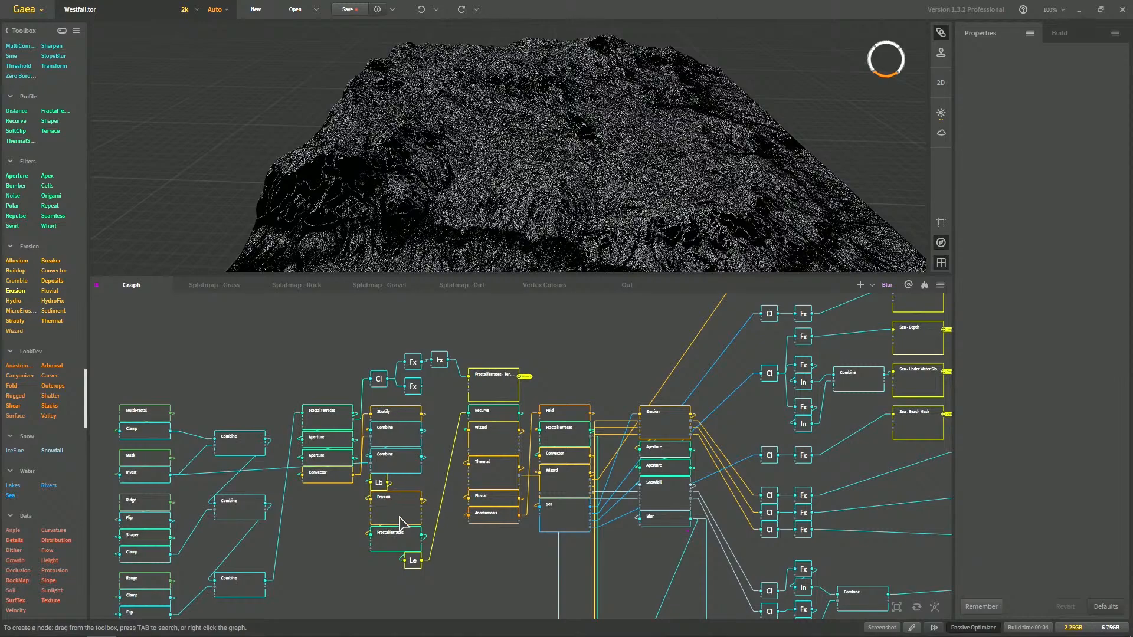
{"action": "middle_click_drag", "start_coordinate": [414, 524], "coordinate": [324, 544]}
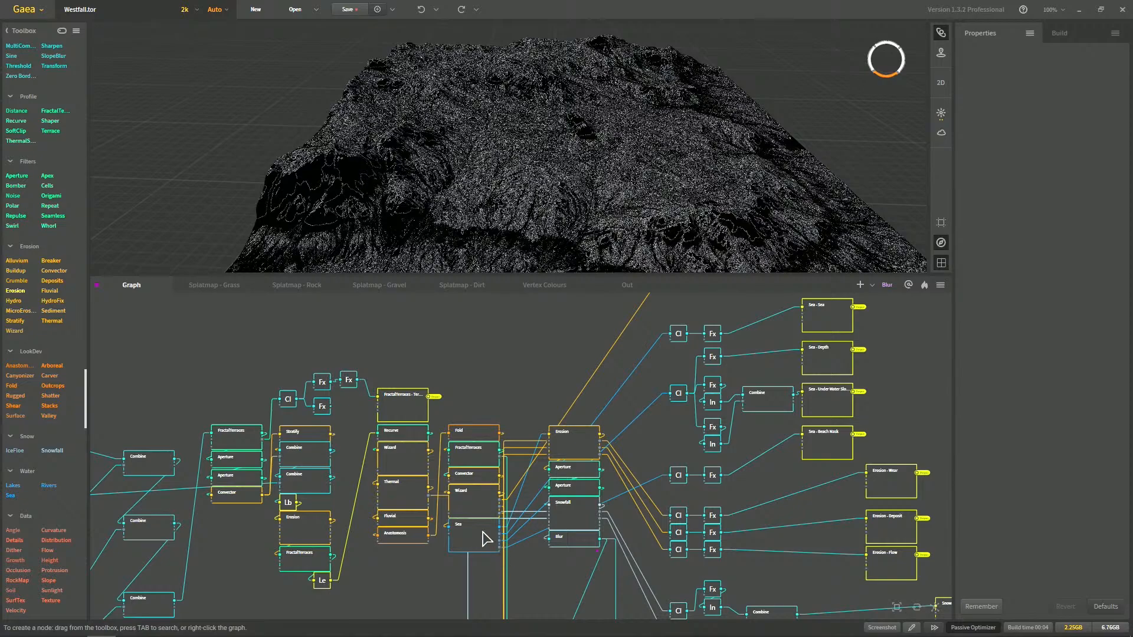
Examine the Wizard, Sea, Erosion and Snowfall mask chains, tracing each output node back to the stack that feeds it
{"action": "middle_click_drag", "start_coordinate": [538, 419], "coordinate": [467, 410]}
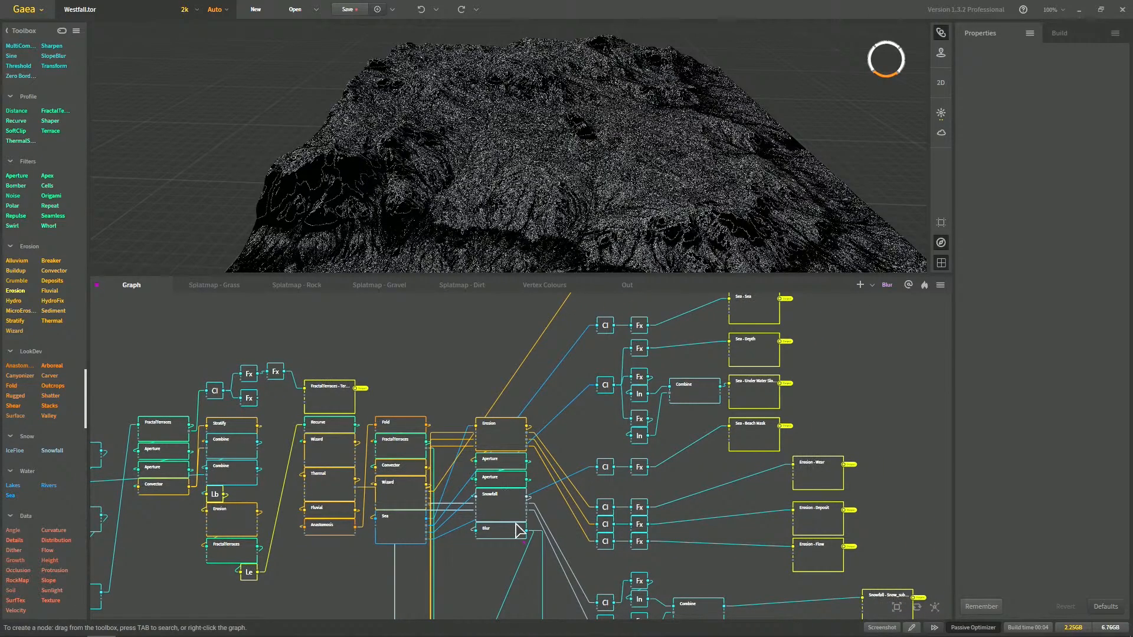
{"action": "scroll", "coordinate": [548, 504], "scroll_direction": "down", "scroll_amount": 3}
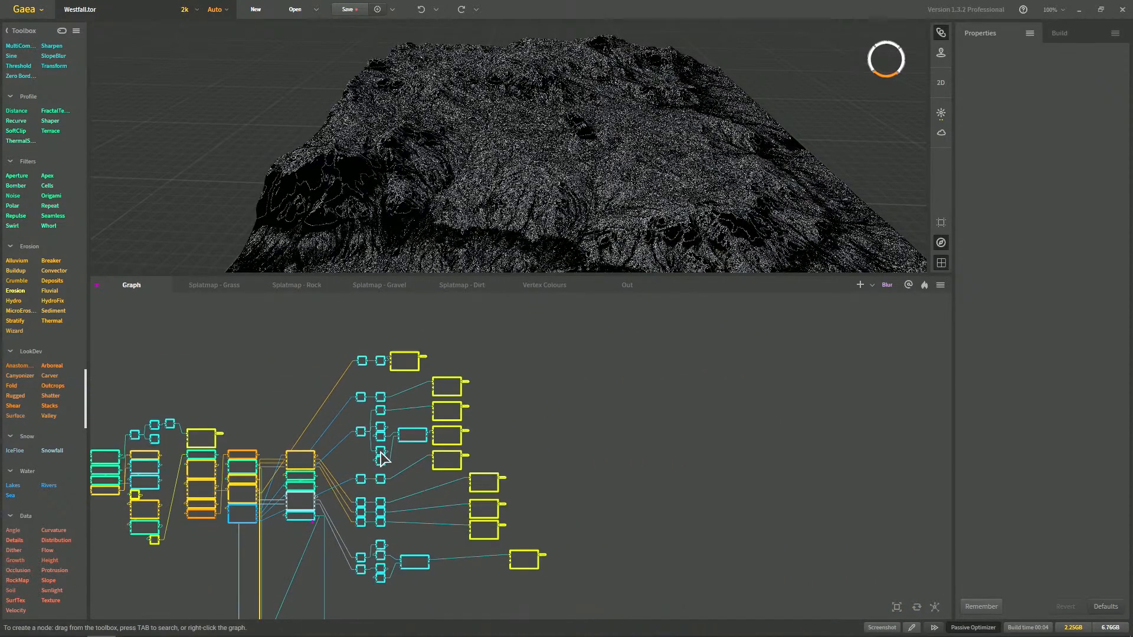
{"action": "scroll", "coordinate": [464, 487], "scroll_direction": "up", "scroll_amount": 3}
{"action": "middle_click_drag", "start_coordinate": [604, 457], "coordinate": [577, 418]}
{"action": "middle_click_drag", "start_coordinate": [492, 340], "coordinate": [490, 368]}
{"action": "middle_click_drag", "start_coordinate": [614, 468], "coordinate": [499, 350]}
{"action": "middle_click_drag", "start_coordinate": [560, 535], "coordinate": [722, 415]}
{"action": "scroll", "coordinate": [693, 521], "scroll_direction": "down", "scroll_amount": 3}
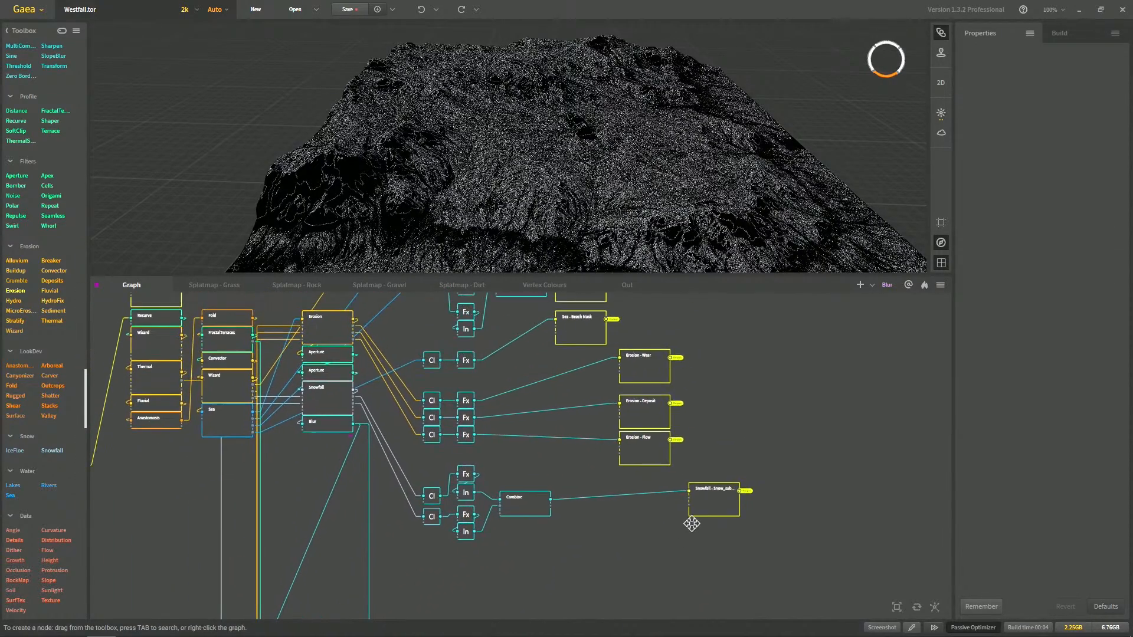
{"action": "scroll", "coordinate": [702, 507], "scroll_direction": "up", "scroll_amount": 4}
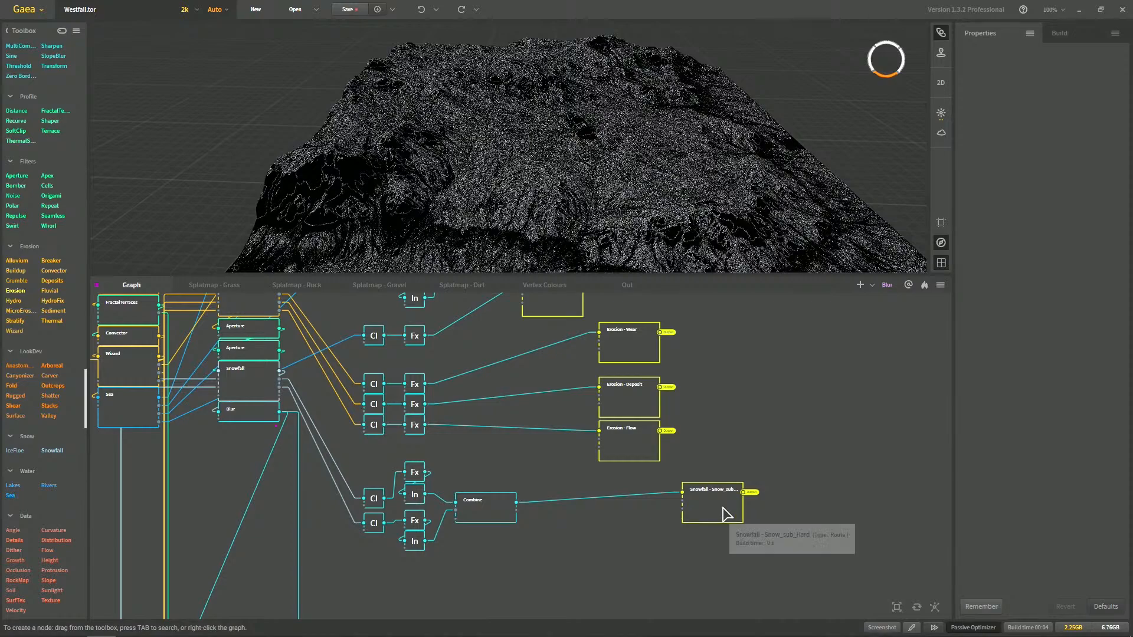
{"action": "middle_click_drag", "start_coordinate": [614, 435], "coordinate": [616, 494]}
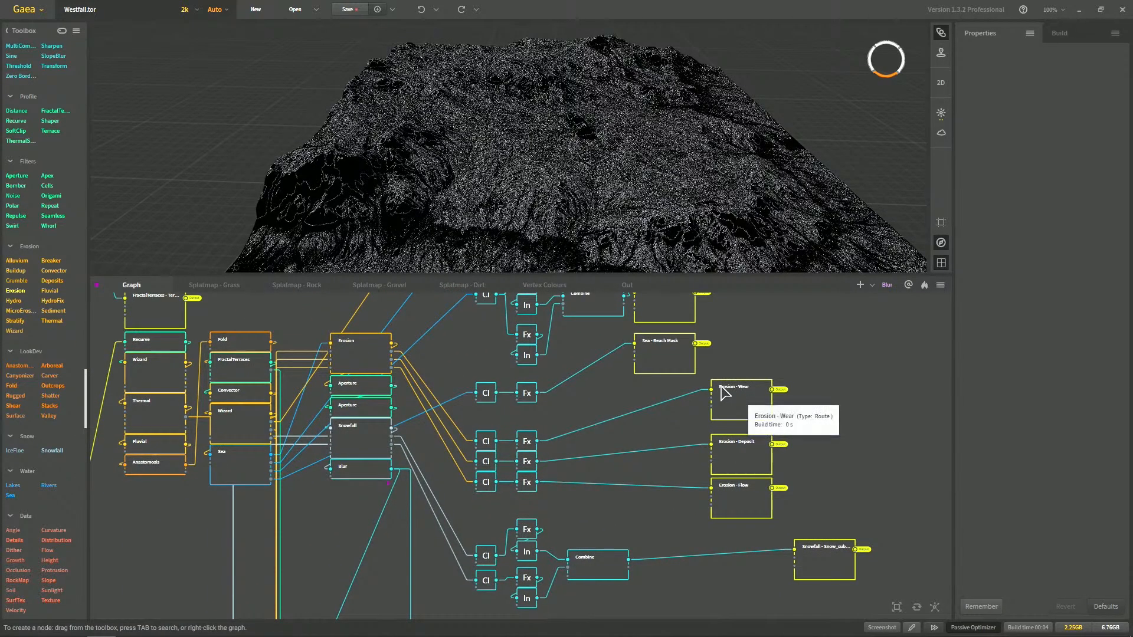
{"action": "middle_click_drag", "start_coordinate": [556, 429], "coordinate": [647, 491]}
{"action": "middle_click_drag", "start_coordinate": [616, 410], "coordinate": [604, 462]}
{"action": "scroll", "coordinate": [678, 445], "scroll_direction": "down", "scroll_amount": 3}
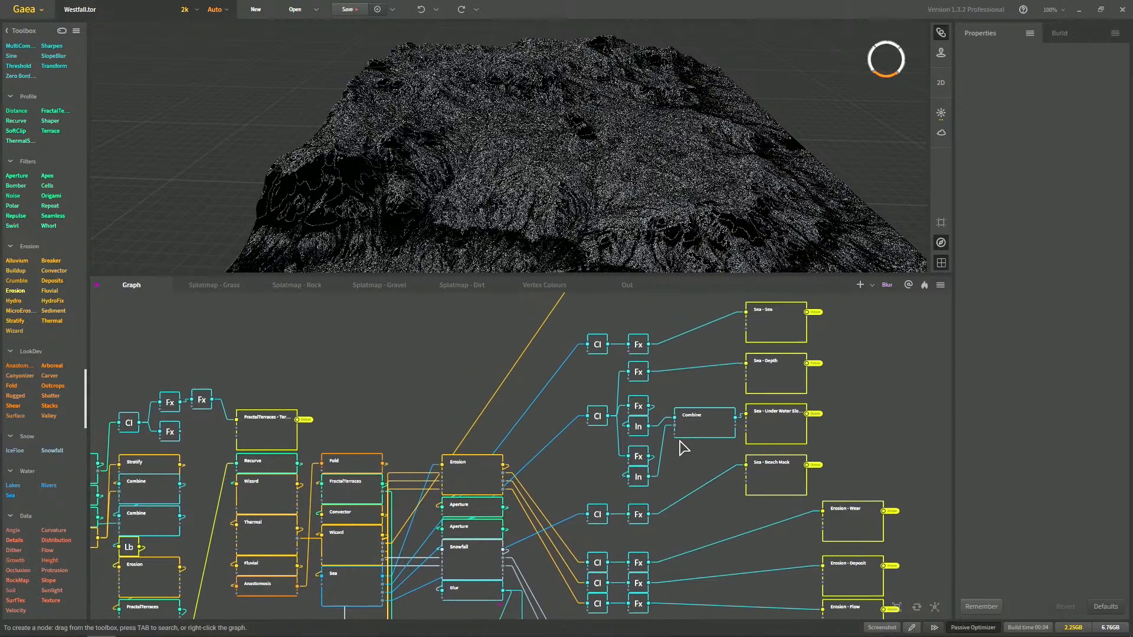
{"action": "scroll", "coordinate": [645, 417], "scroll_direction": "down", "scroll_amount": 2}
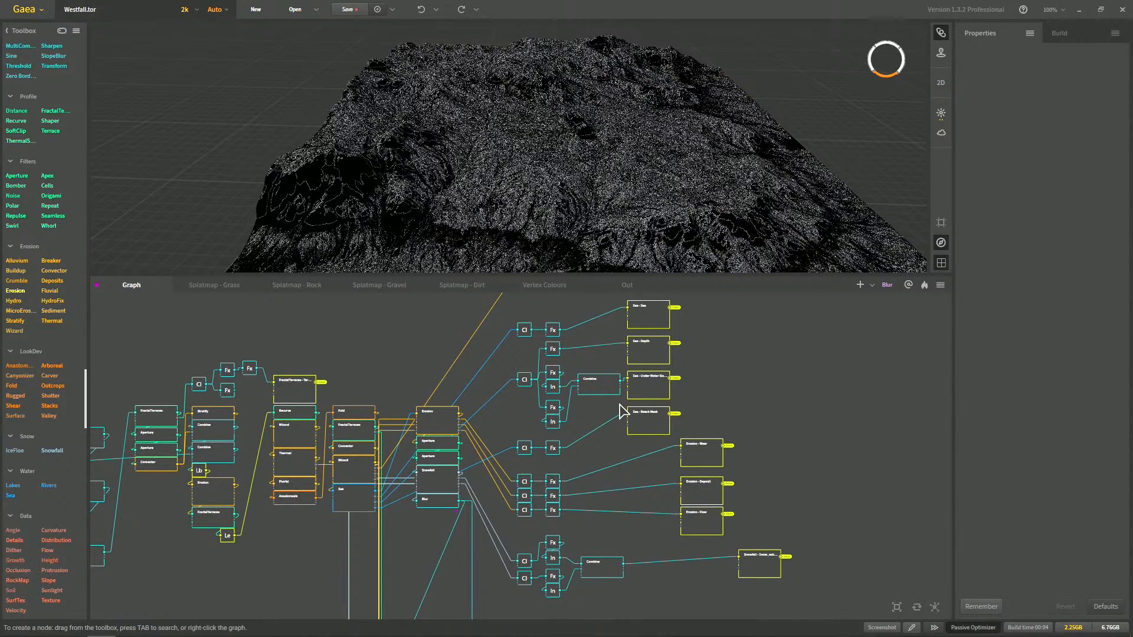
{"action": "middle_click_drag", "start_coordinate": [591, 455], "coordinate": [559, 452]}
{"action": "scroll", "coordinate": [564, 405], "scroll_direction": "up", "scroll_amount": 1}
{"action": "scroll", "coordinate": [416, 441], "scroll_direction": "down", "scroll_amount": 3}
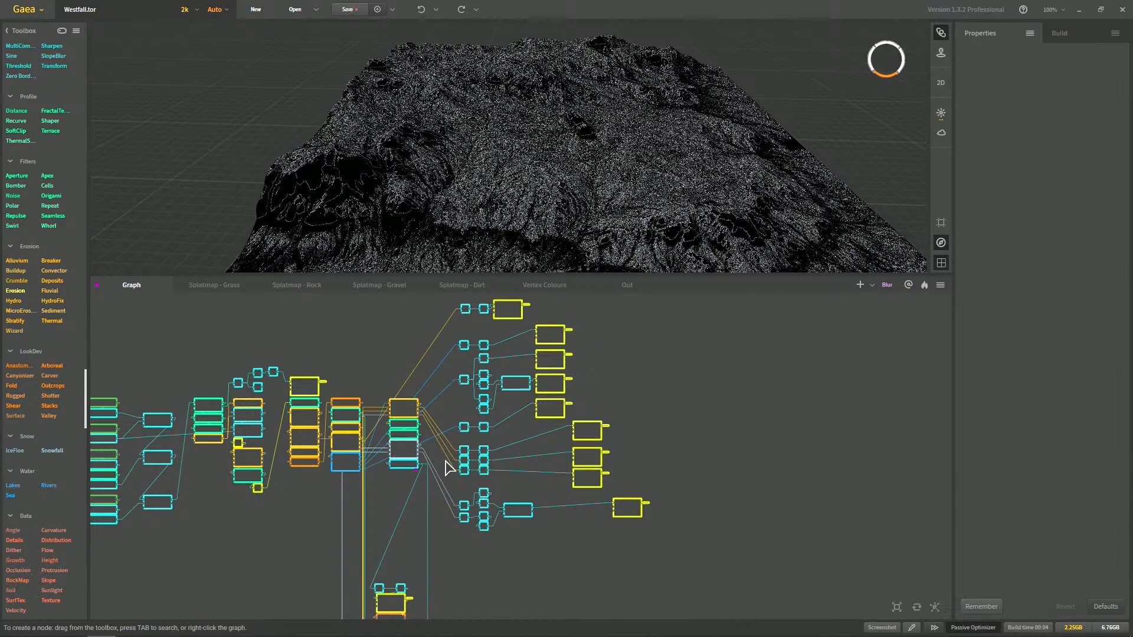
{"action": "middle_click_drag", "start_coordinate": [445, 467], "coordinate": [435, 485]}
{"action": "scroll", "coordinate": [444, 531], "scroll_direction": "up", "scroll_amount": 2}
{"action": "middle_click_drag", "start_coordinate": [440, 537], "coordinate": [403, 583]}
{"action": "scroll", "coordinate": [403, 583], "scroll_direction": "down", "scroll_amount": 1}
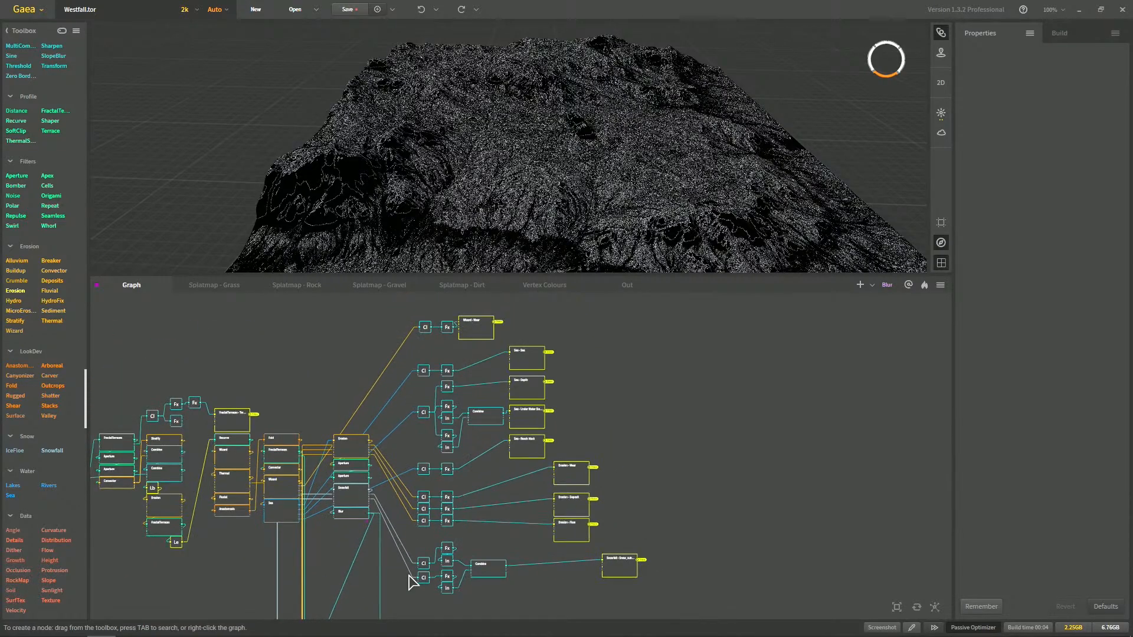
Delete all the Wizard, Sea, Erosion and Snowfall mask chains, including their Clamp, Fx, Invert, Combine and output nodes
{"action": "left_click_drag", "start_coordinate": [403, 591], "coordinate": [685, 295]}
{"action": "key", "text": "Delete"}
{"action": "middle_click_drag", "start_coordinate": [507, 448], "coordinate": [577, 366]}
{"action": "scroll", "coordinate": [576, 367], "scroll_direction": "down", "scroll_amount": 2}
{"action": "middle_click_drag", "start_coordinate": [533, 468], "coordinate": [493, 355]}
{"action": "scroll", "coordinate": [487, 375], "scroll_direction": "down", "scroll_amount": 2}
{"action": "left_click_drag", "start_coordinate": [409, 569], "coordinate": [614, 372]}
{"action": "left_click_drag", "start_coordinate": [475, 498], "coordinate": [460, 461]}
{"action": "scroll", "coordinate": [581, 476], "scroll_direction": "up", "scroll_amount": 5}
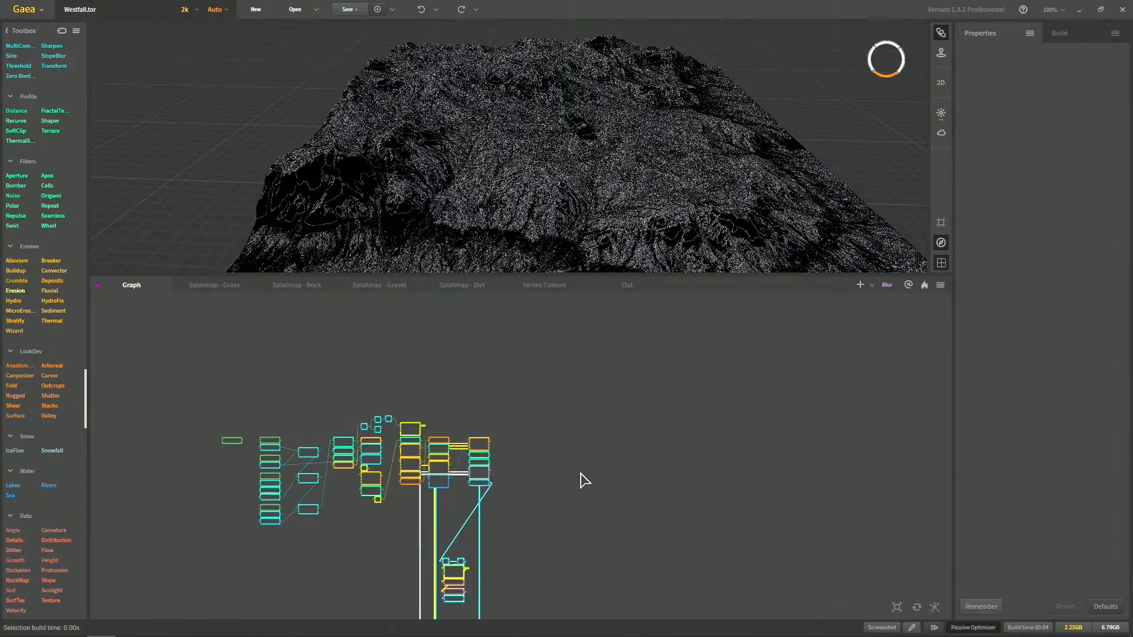
Add a Flow node in the empty area beside the Snowfall stack, fed by the Blur node's output
{"action": "middle_click_drag", "start_coordinate": [571, 478], "coordinate": [647, 400]}
{"action": "middle_click_drag", "start_coordinate": [465, 544], "coordinate": [501, 366]}
{"action": "middle_click_drag", "start_coordinate": [577, 537], "coordinate": [598, 342]}
{"action": "middle_click_drag", "start_coordinate": [637, 521], "coordinate": [571, 610]}
{"action": "middle_click_drag", "start_coordinate": [573, 379], "coordinate": [571, 593]}
{"action": "middle_click_drag", "start_coordinate": [570, 420], "coordinate": [577, 492]}
{"action": "scroll", "coordinate": [557, 474], "scroll_direction": "up", "scroll_amount": 2}
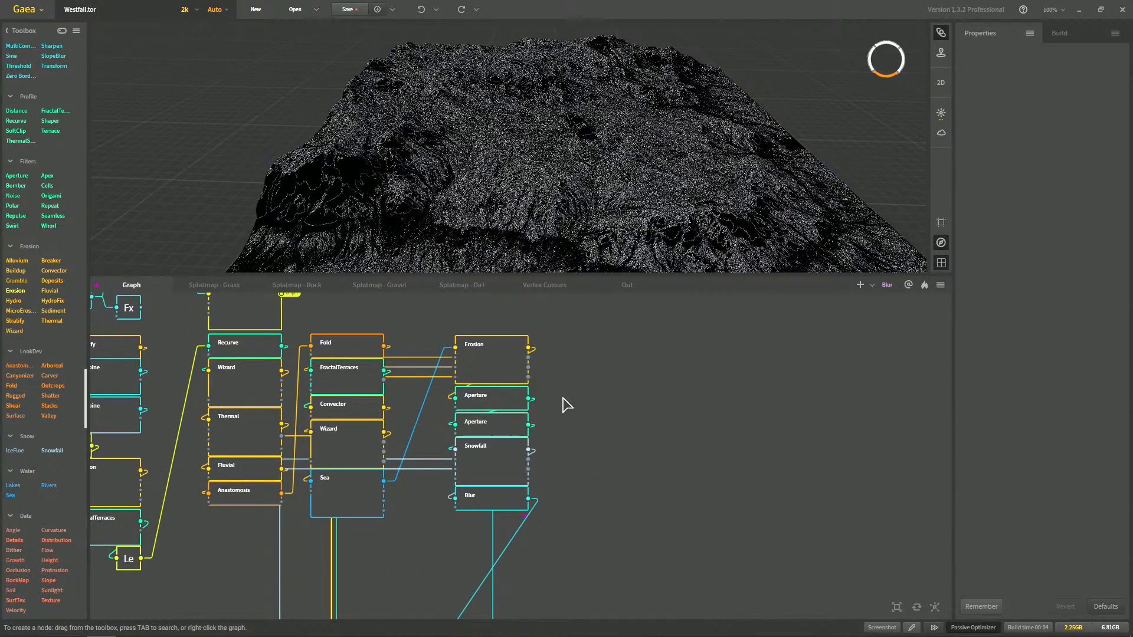
{"action": "middle_click_drag", "start_coordinate": [636, 378], "coordinate": [764, 386]}
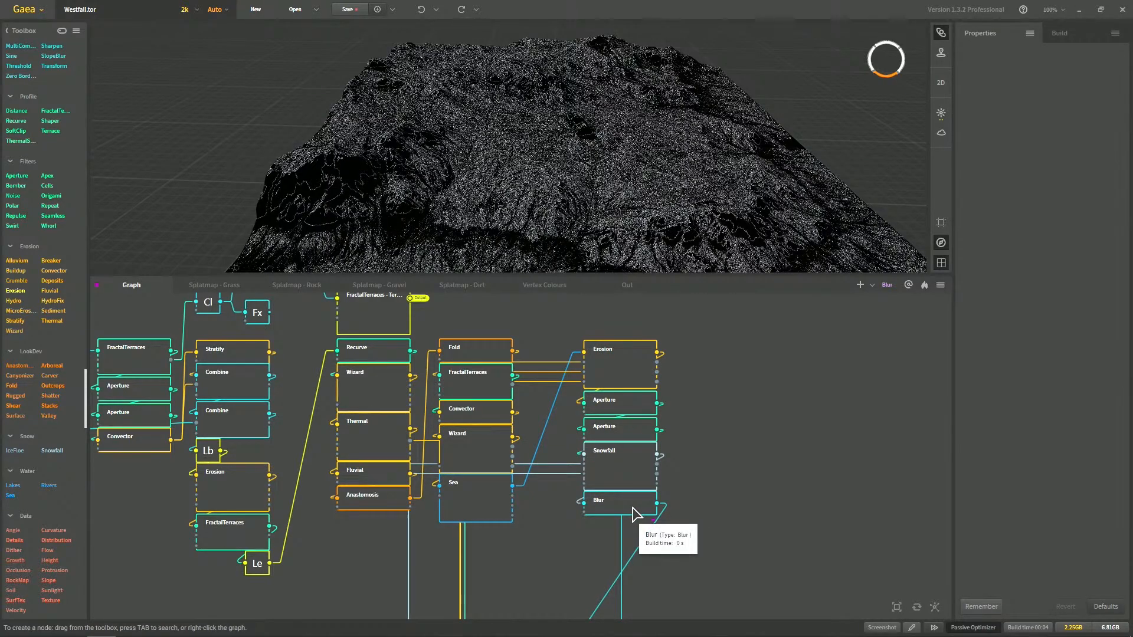
{"action": "right_click", "coordinate": [766, 465]}
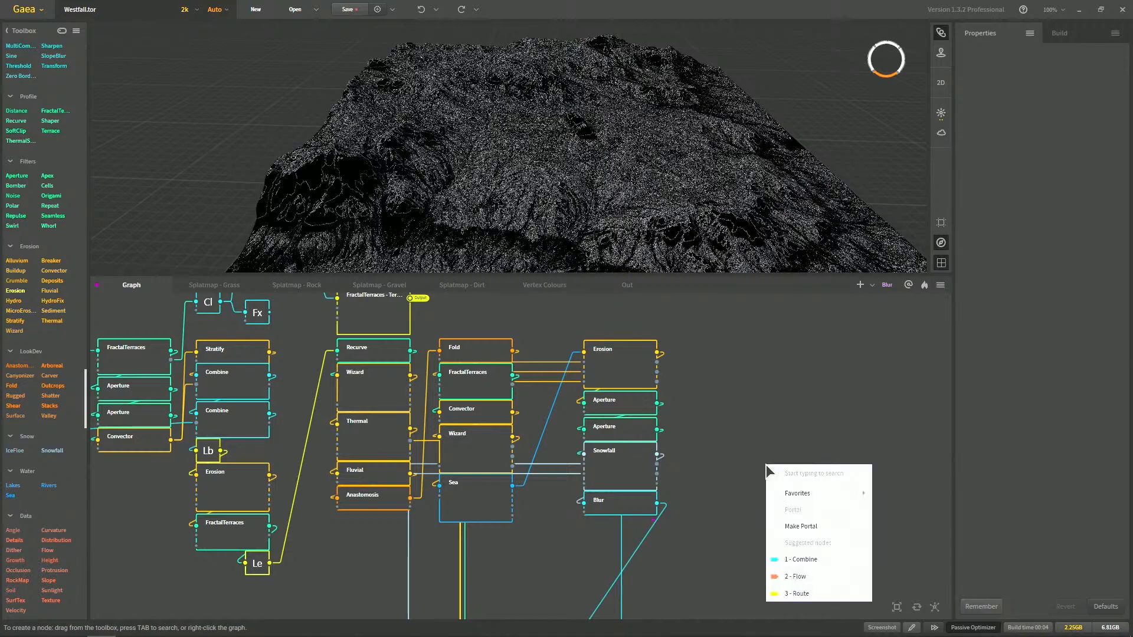
{"action": "type", "text": "flow"}
{"action": "key", "text": "Return"}
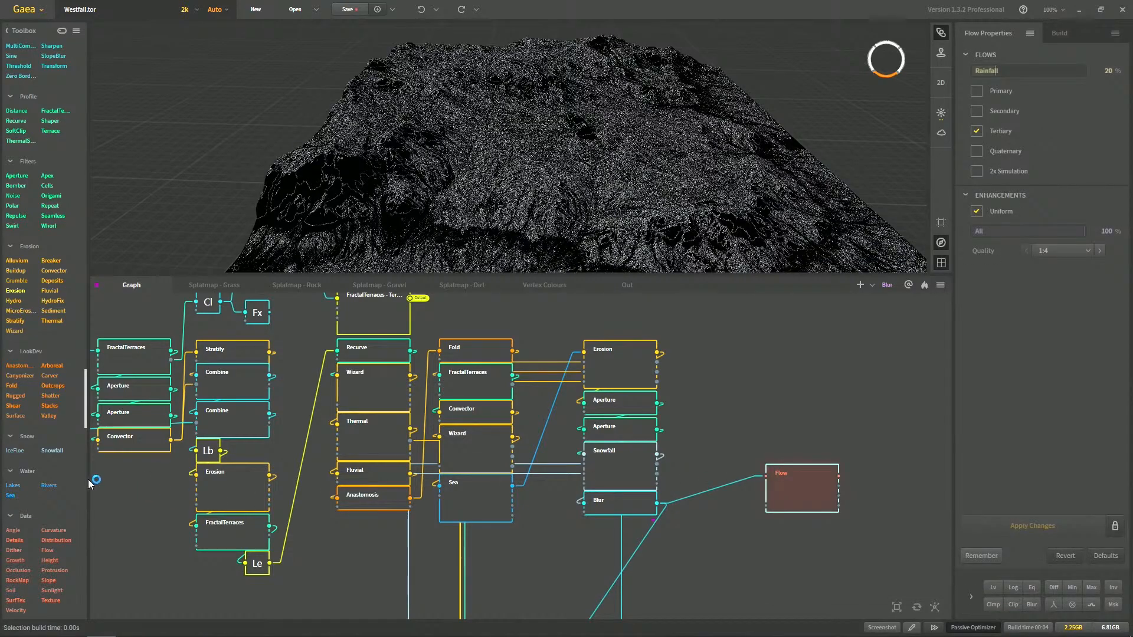
Locate Flow among the Data nodes in the toolbox and move the new Flow node slightly closer to Blur
{"action": "scroll", "coordinate": [15, 457], "scroll_direction": "down", "scroll_amount": 3}
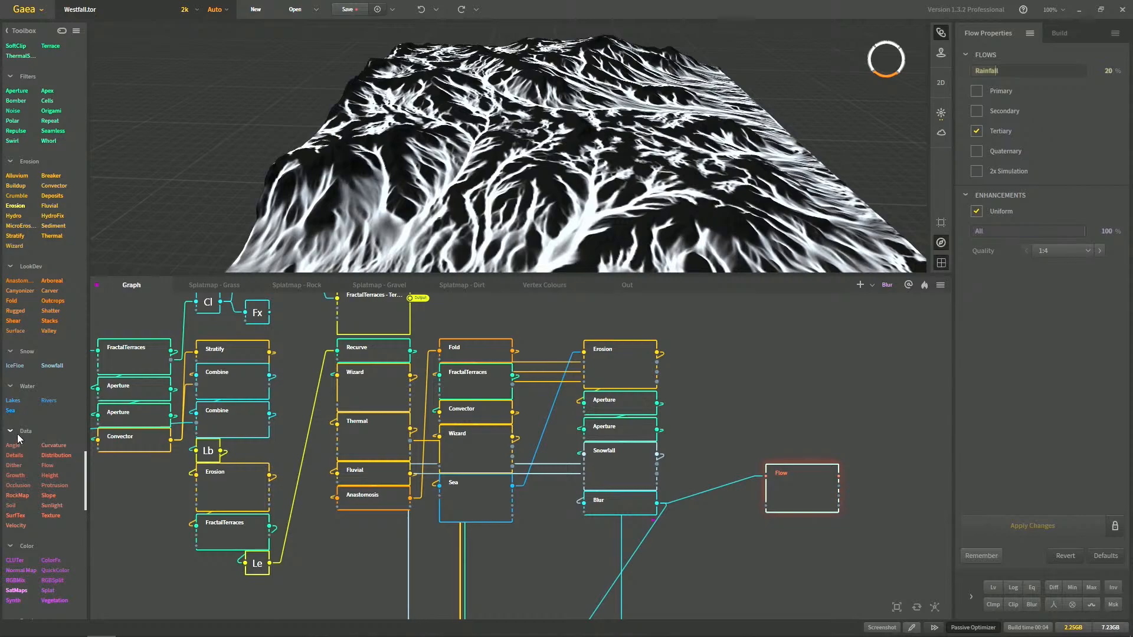
{"action": "mouse_move", "coordinate": [22, 466]}
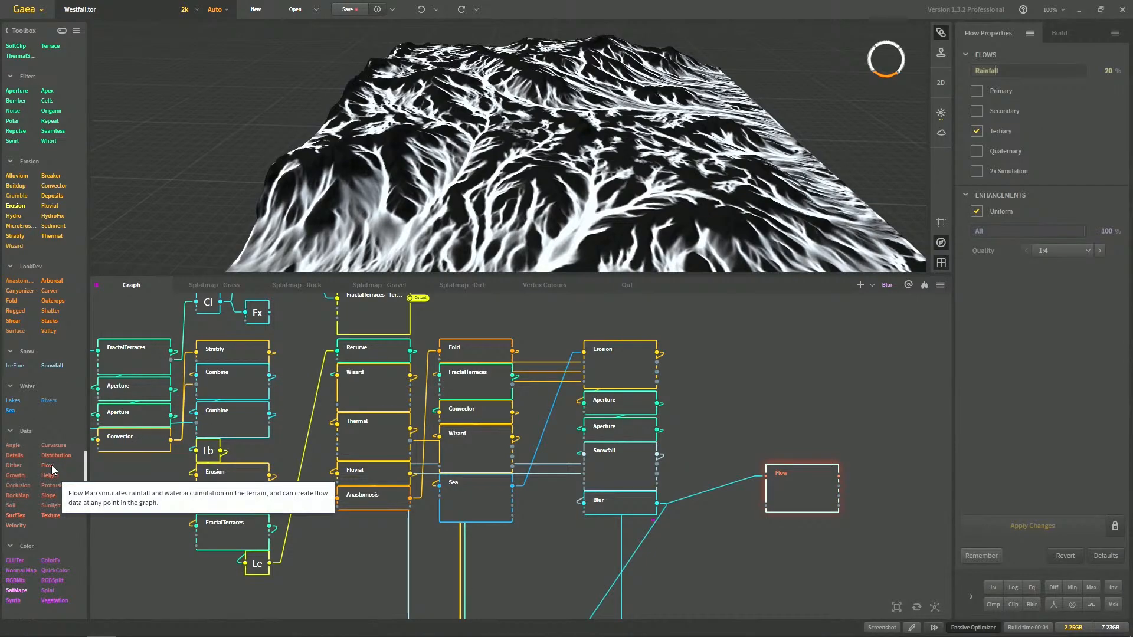
{"action": "left_click_drag", "start_coordinate": [789, 492], "coordinate": [766, 501]}
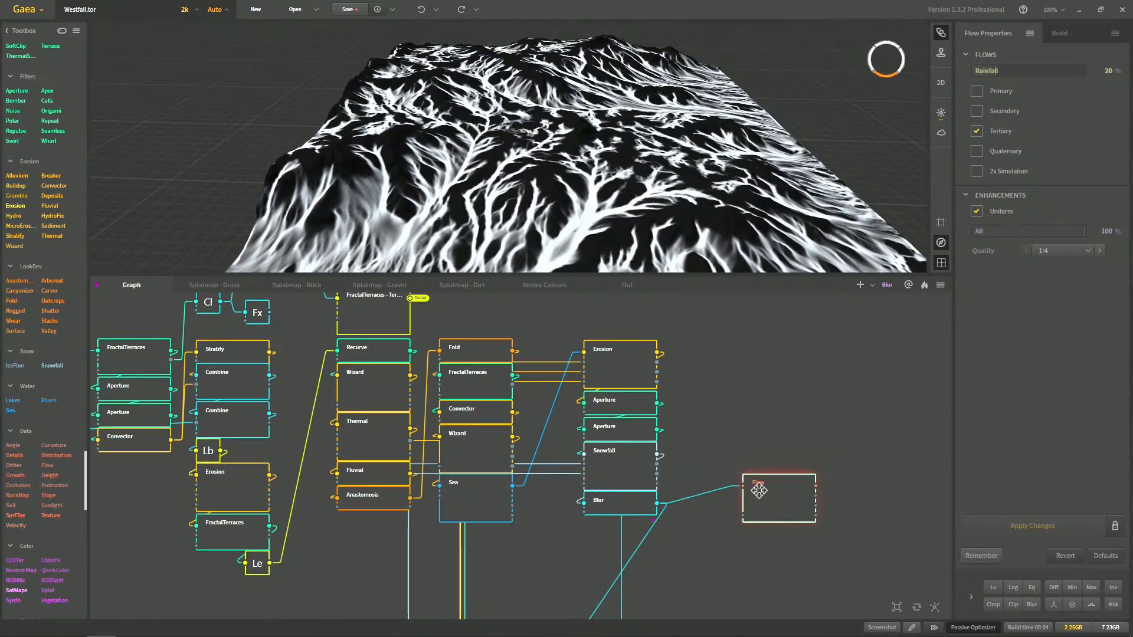
{"action": "middle_click_drag", "start_coordinate": [765, 489], "coordinate": [600, 516]}
{"action": "scroll", "coordinate": [599, 516], "scroll_direction": "up", "scroll_amount": 1}
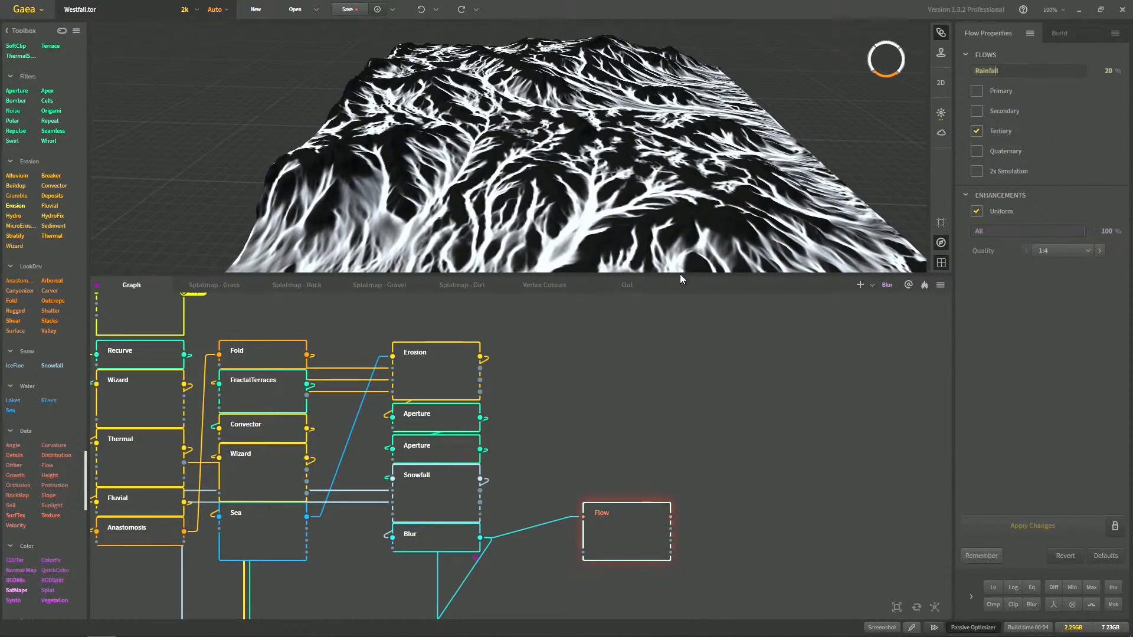
Enlarge the 3D viewport over the graph area and save the terrain file
{"action": "left_click_drag", "start_coordinate": [678, 275], "coordinate": [691, 361]}
{"action": "middle_click_drag", "start_coordinate": [678, 476], "coordinate": [584, 409]}
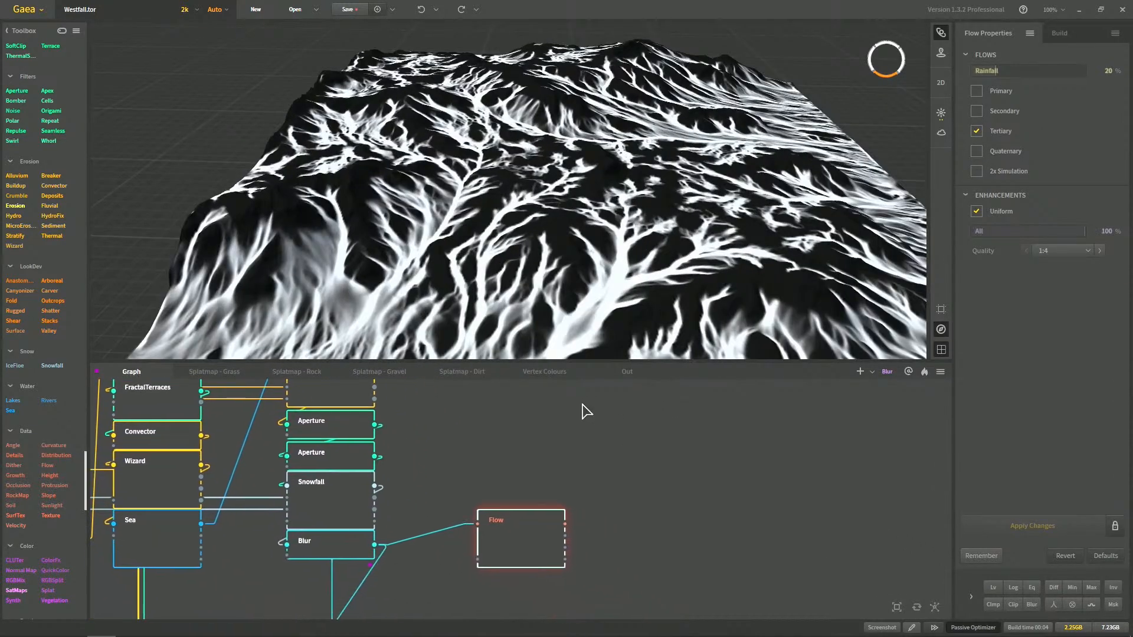
{"action": "left_click", "coordinate": [352, 10]}
Set the Flow node's Quality to 1:1 and apply the change
{"action": "left_click", "coordinate": [1054, 251]}
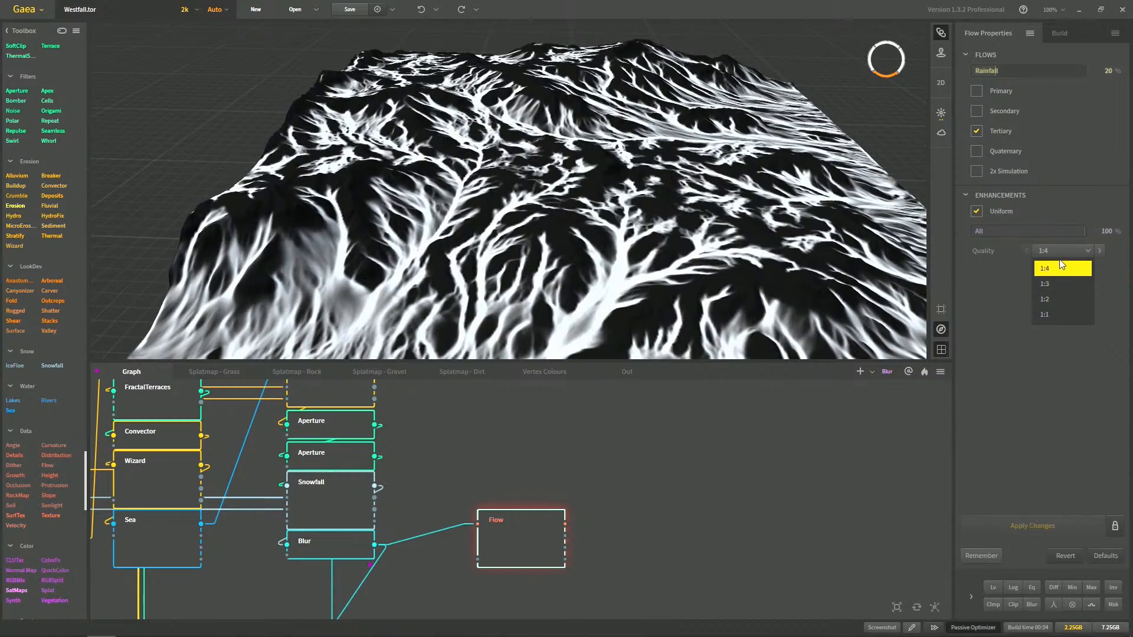
{"action": "left_click", "coordinate": [1061, 249]}
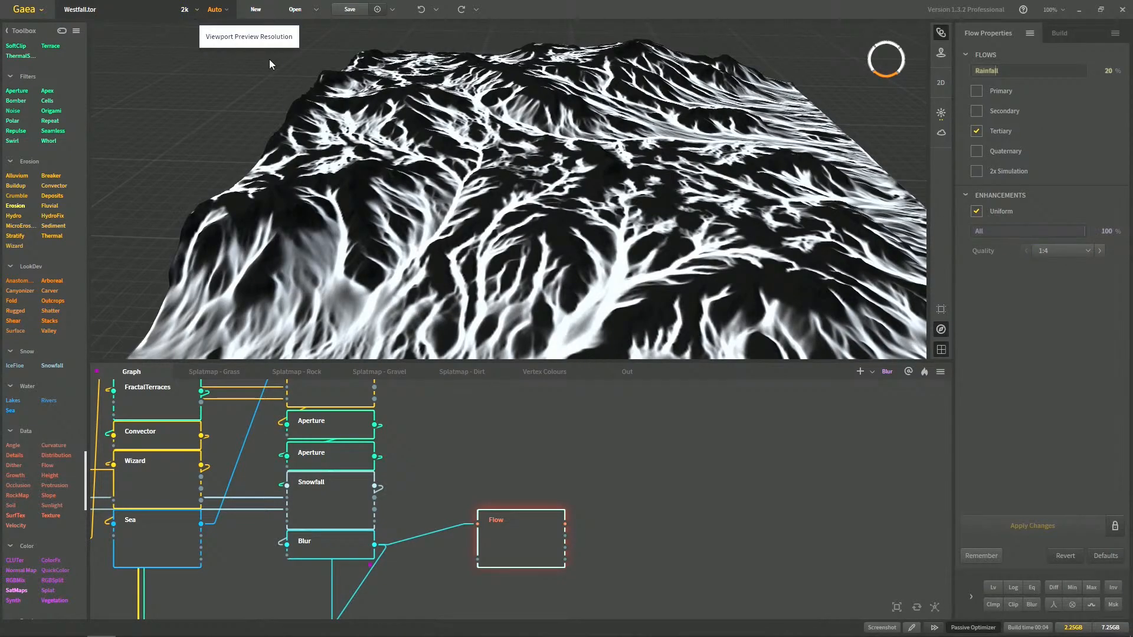
{"action": "left_click_drag", "start_coordinate": [778, 262], "coordinate": [609, 164]}
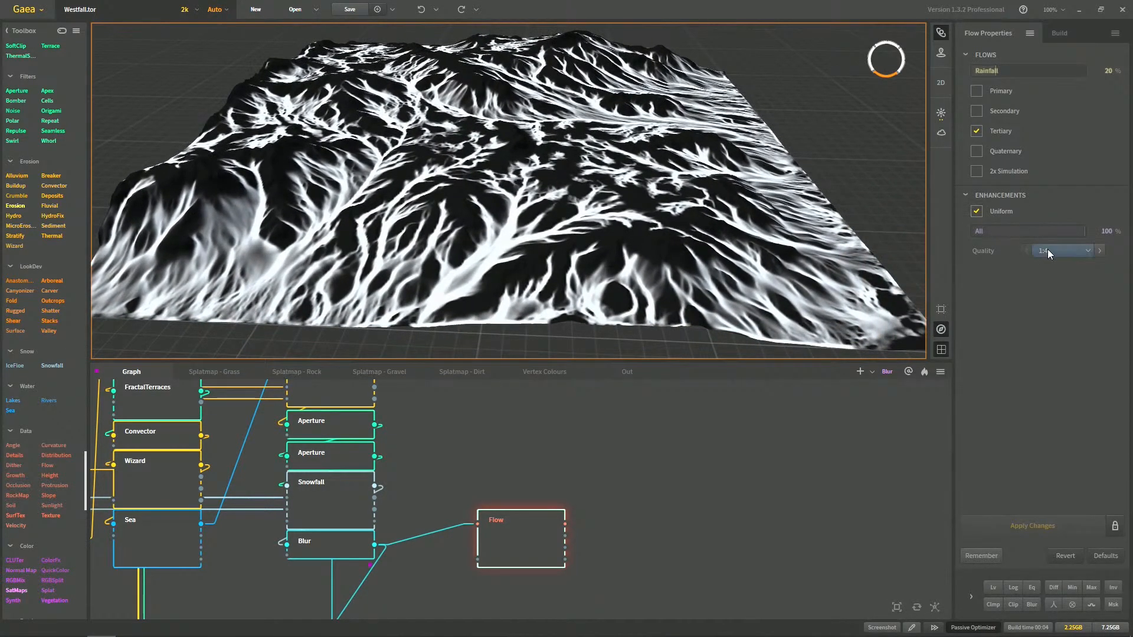
{"action": "left_click", "coordinate": [1047, 249]}
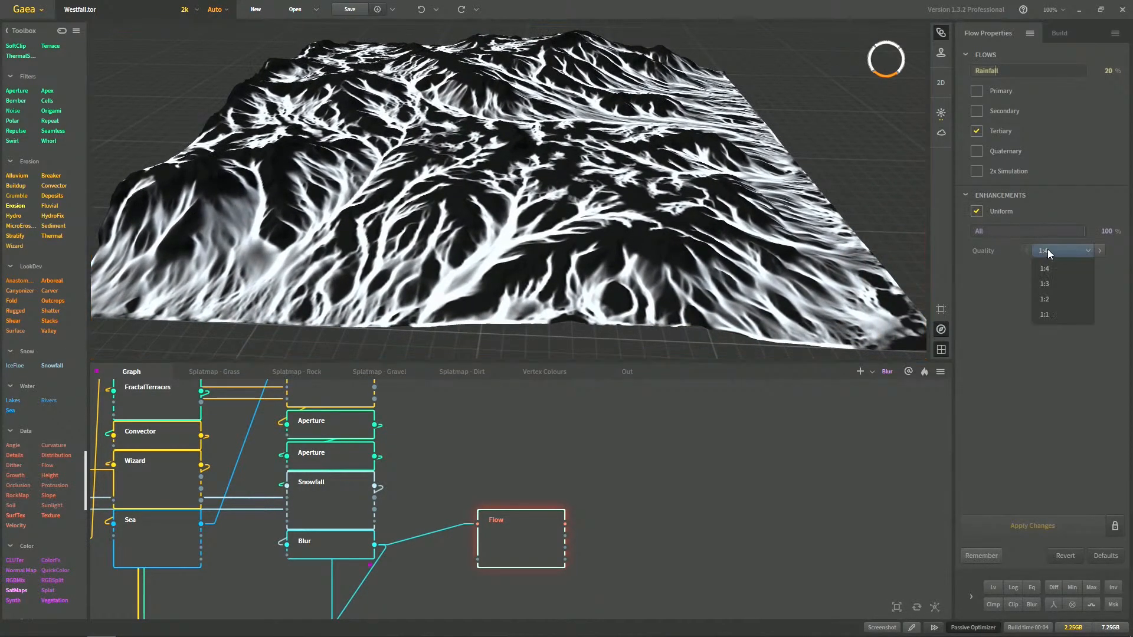
{"action": "left_click", "coordinate": [1045, 315]}
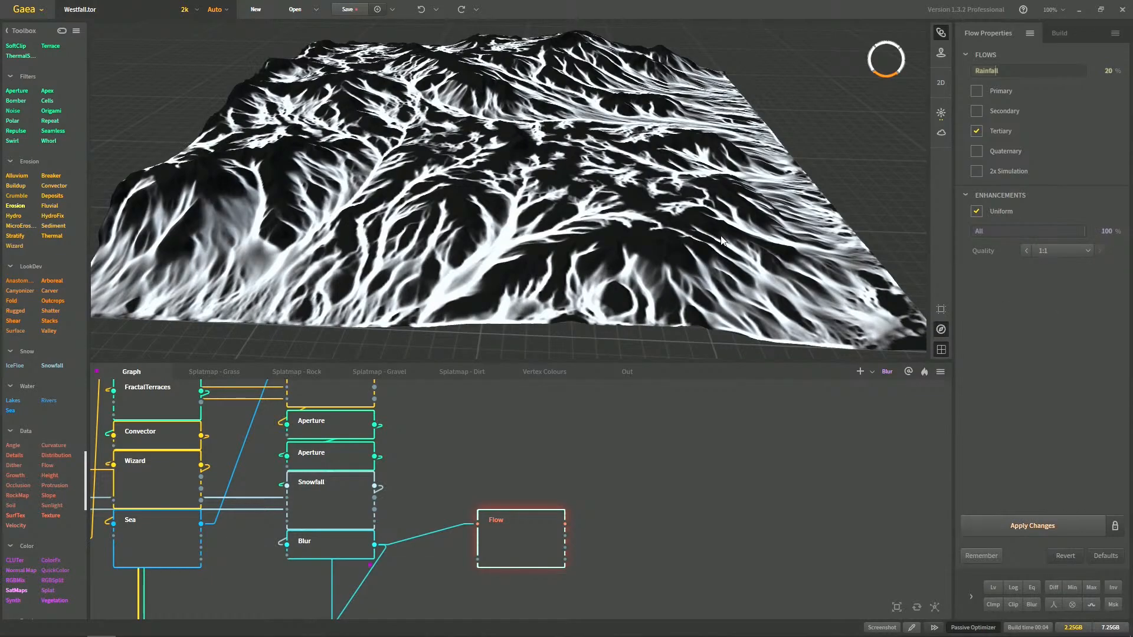
{"action": "left_click", "coordinate": [1032, 525]}
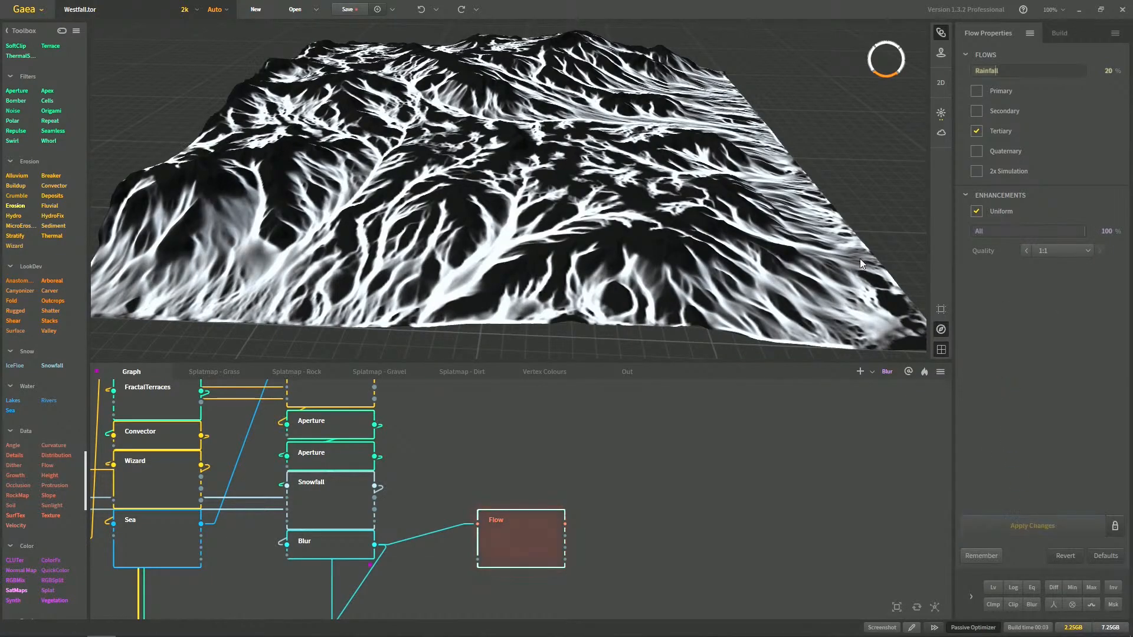
Try lower Rainfall values of 7% and 4% on the Flow node, rebuilding each and comparing the flow pattern
{"action": "scroll", "coordinate": [636, 194], "scroll_direction": "up", "scroll_amount": 6}
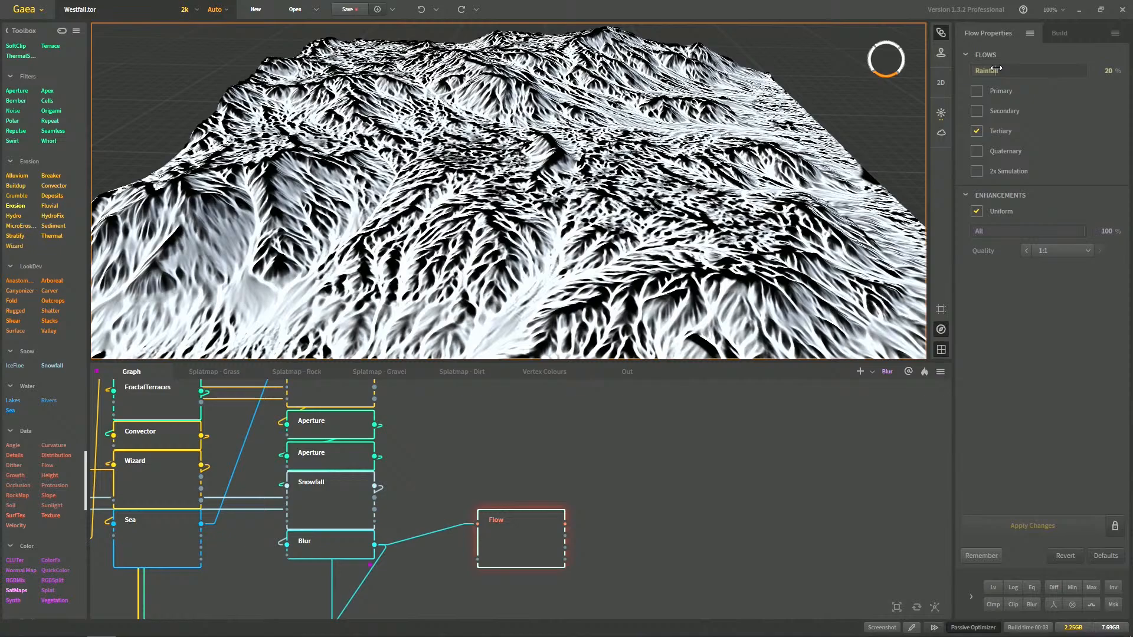
{"action": "left_click_drag", "start_coordinate": [996, 69], "coordinate": [979, 70]}
{"action": "left_click", "coordinate": [1061, 514]}
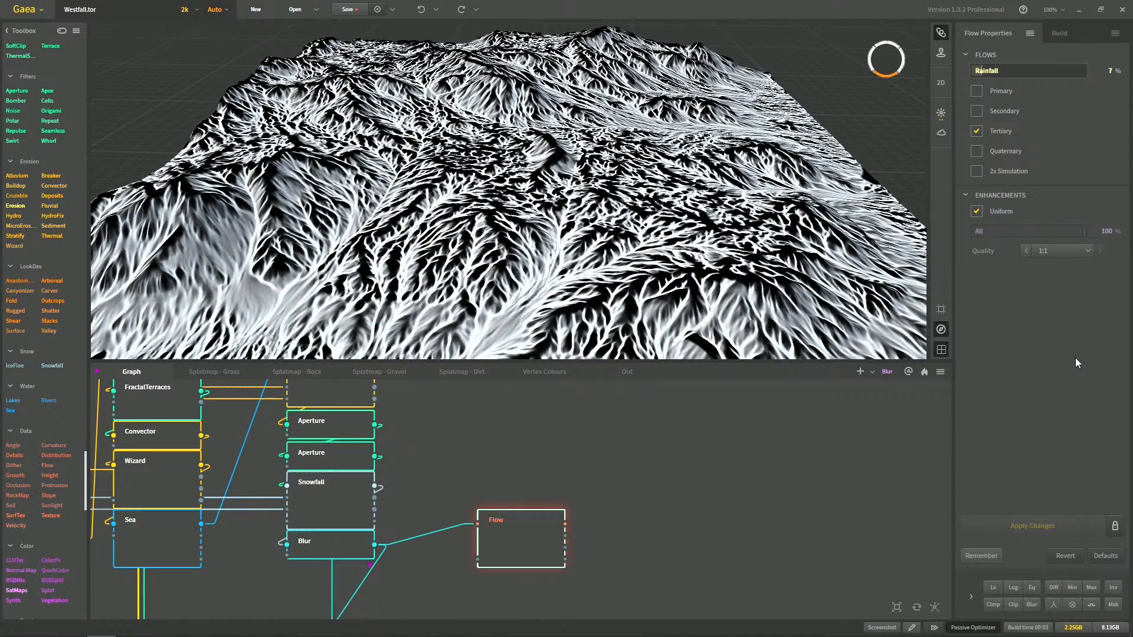
{"action": "scroll", "coordinate": [631, 241], "scroll_direction": "up", "scroll_amount": 5}
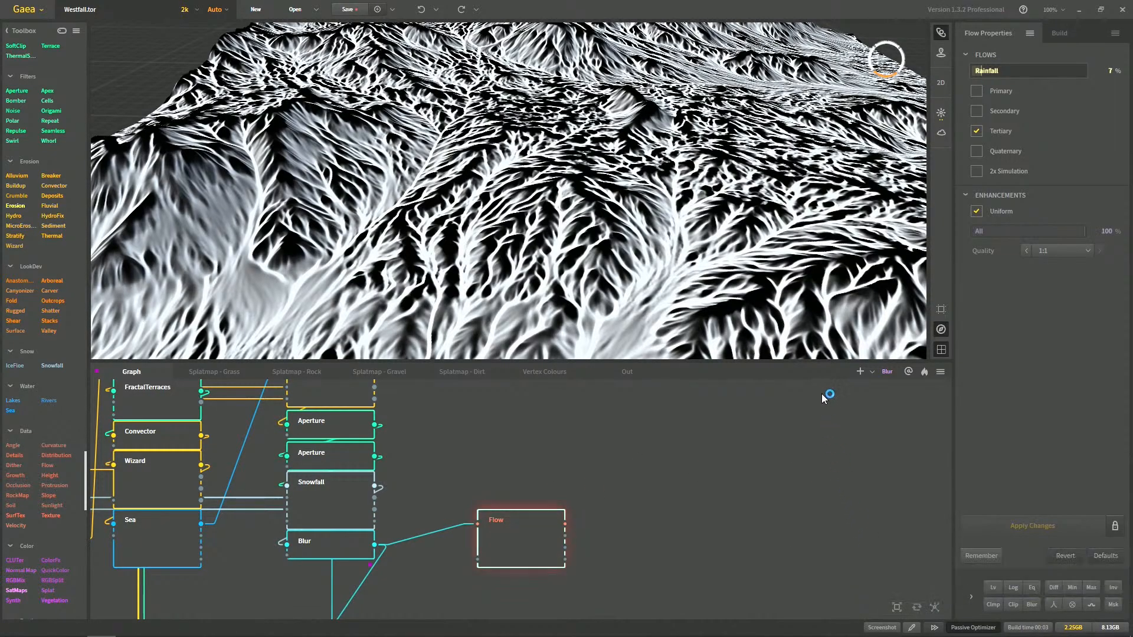
{"action": "left_click_drag", "start_coordinate": [981, 77], "coordinate": [976, 75]}
{"action": "left_click", "coordinate": [1027, 517]}
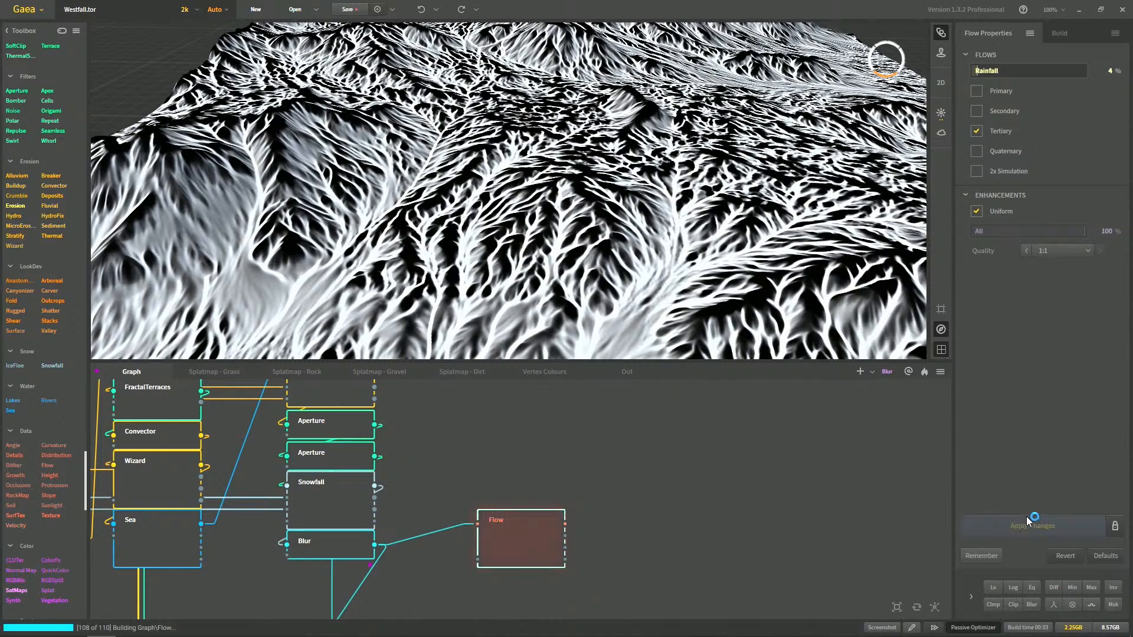
Try 23% Rainfall on the Flow node and inspect the rebuilt flow lines up close
{"action": "middle_click_drag", "start_coordinate": [726, 270], "coordinate": [713, 229]}
{"action": "left_click", "coordinate": [998, 71]}
{"action": "left_click", "coordinate": [1041, 524]}
{"action": "scroll", "coordinate": [672, 194], "scroll_direction": "up", "scroll_amount": 5}
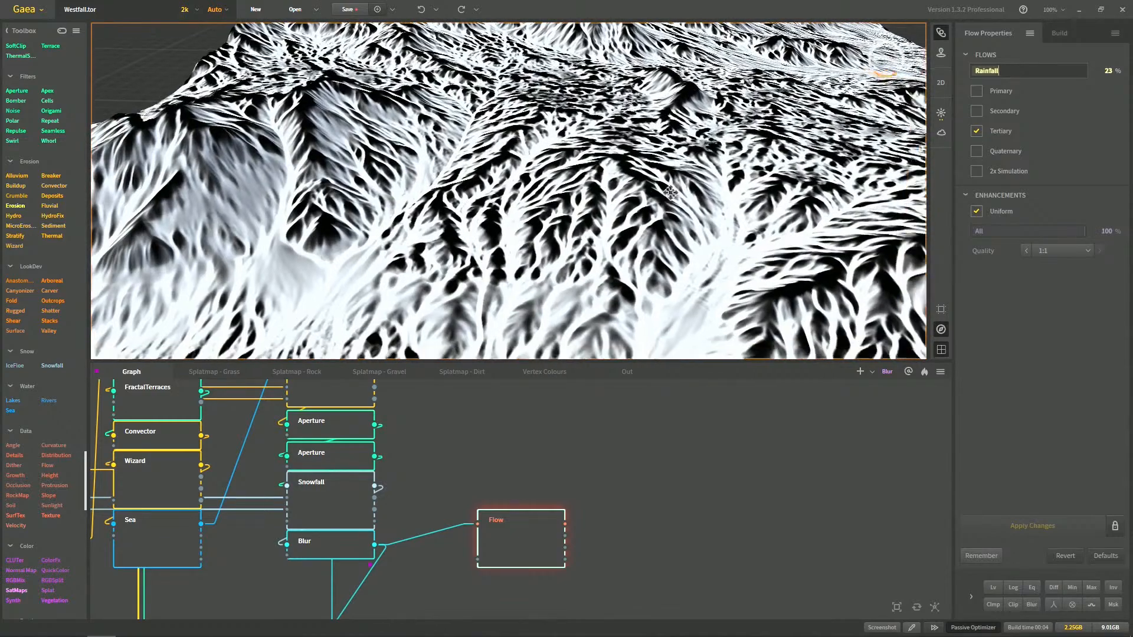
{"action": "middle_click_drag", "start_coordinate": [671, 189], "coordinate": [653, 176]}
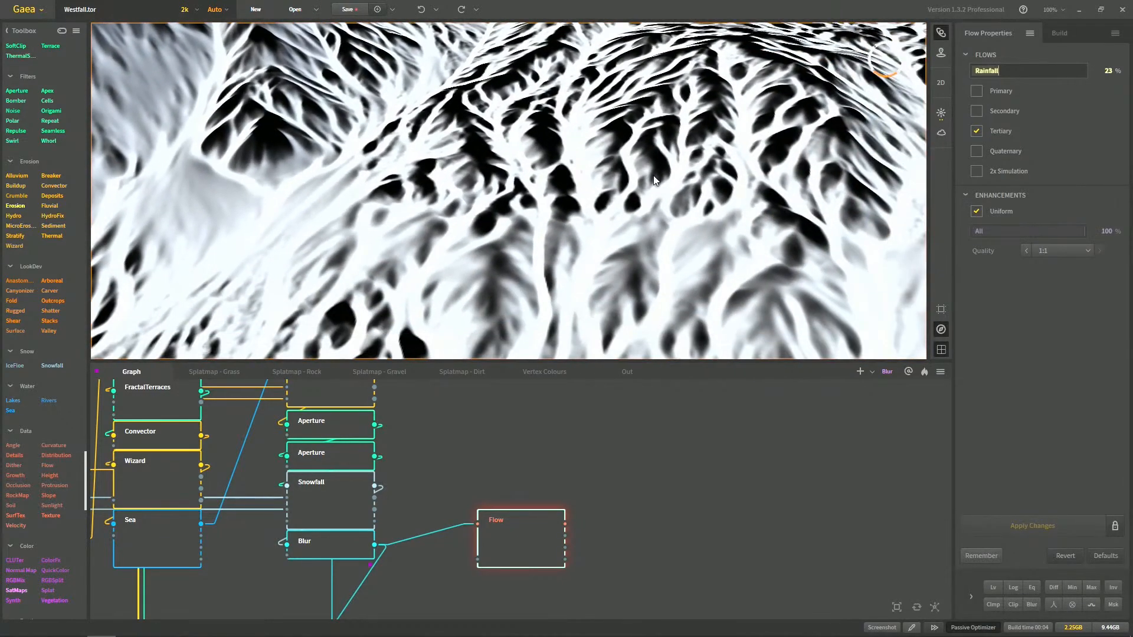
Set the Flow node's Rainfall to 4%, apply it, and move the node closer beside the Snowfall and Blur nodes
{"action": "left_click", "coordinate": [978, 71]}
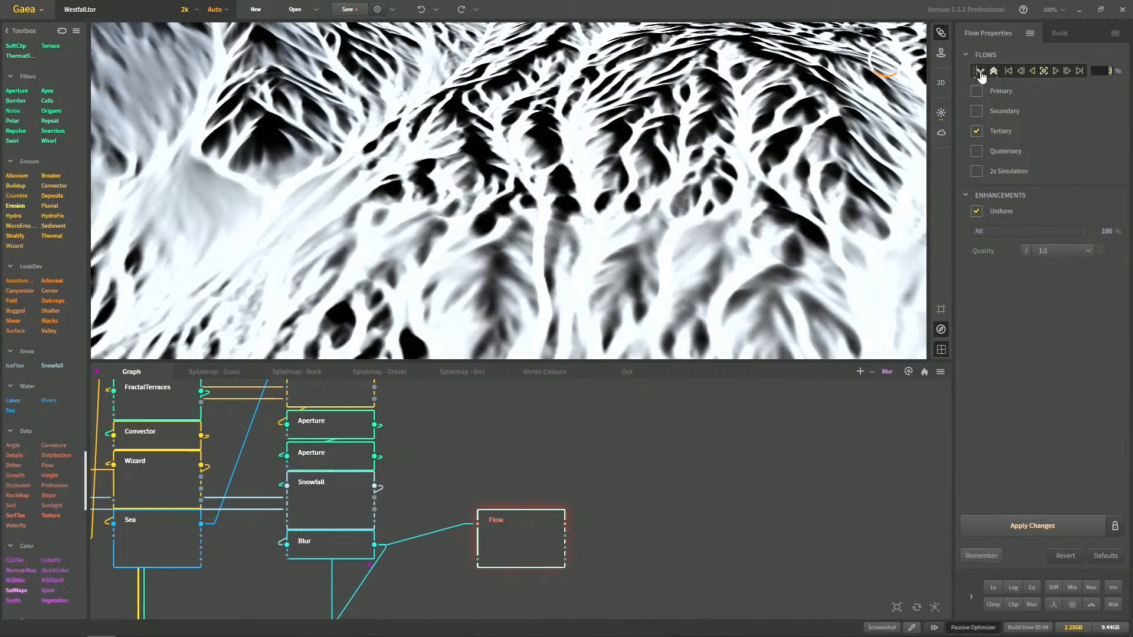
{"action": "left_click", "coordinate": [1056, 71]}
{"action": "left_click", "coordinate": [1044, 525]}
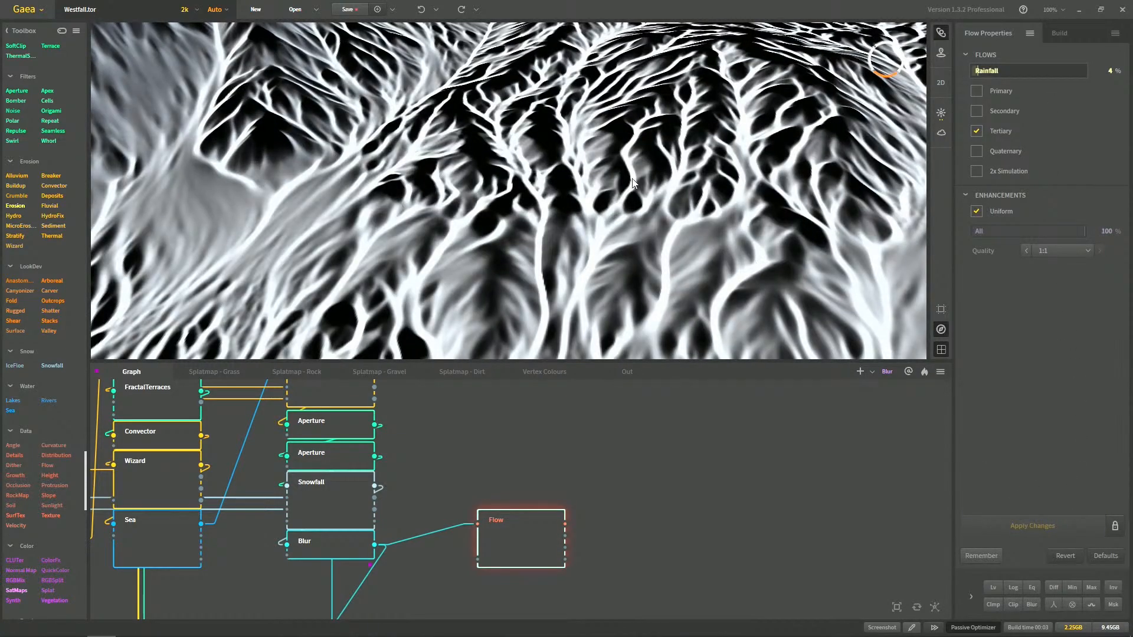
{"action": "left_click_drag", "start_coordinate": [627, 174], "coordinate": [644, 195]}
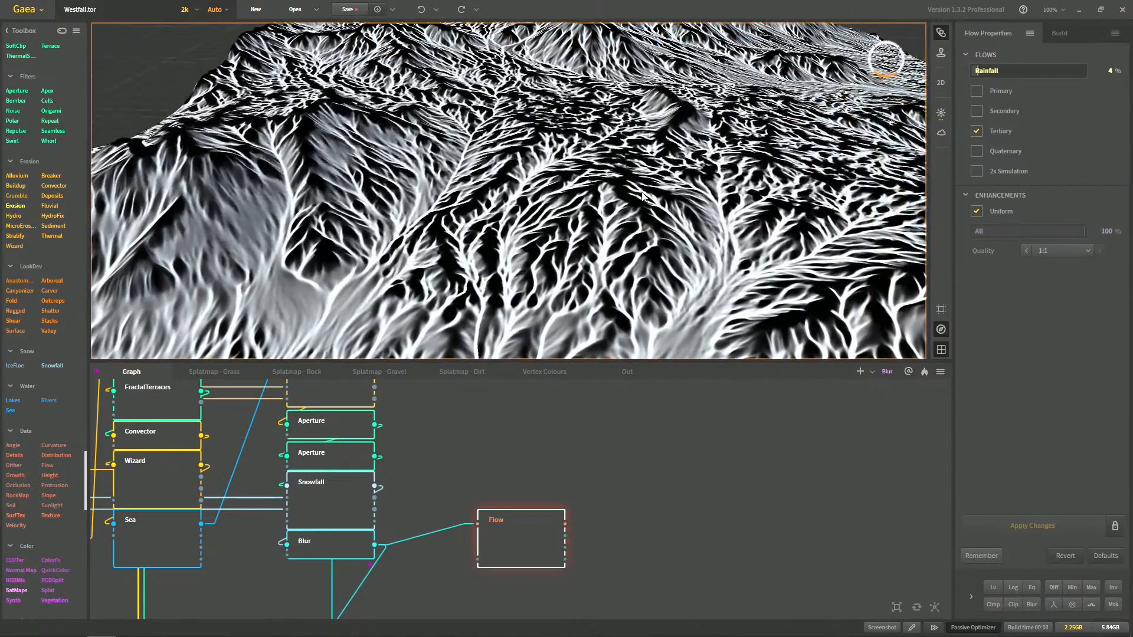
{"action": "left_click_drag", "start_coordinate": [546, 512], "coordinate": [513, 473]}
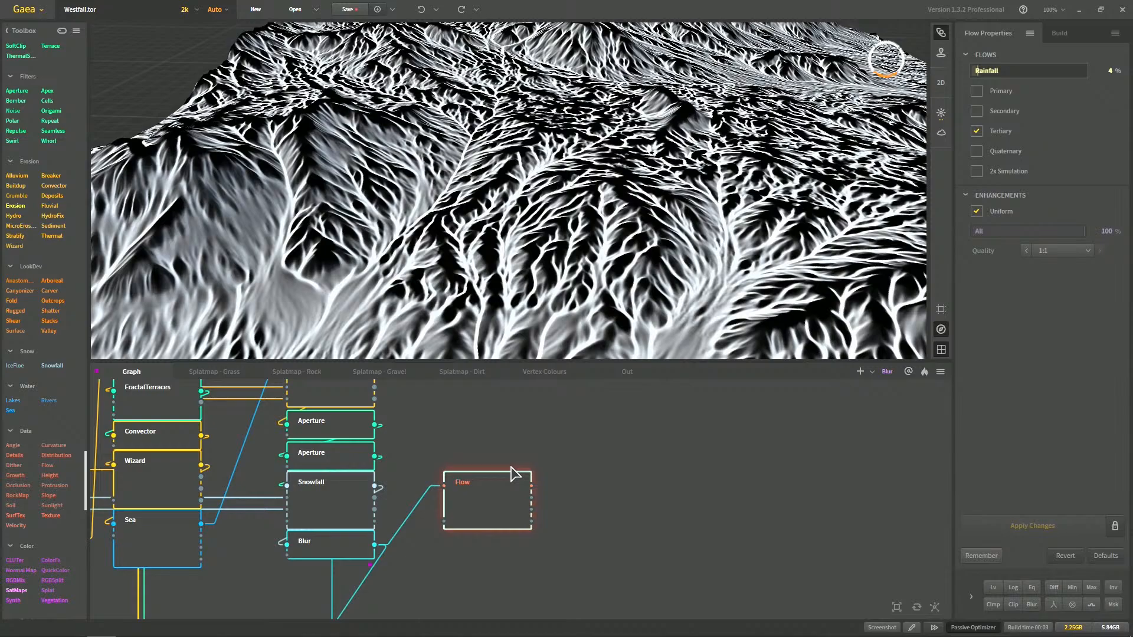
Enable the Primary, Secondary and Quaternary flows alongside Tertiary on the Flow node and apply the changes
{"action": "left_click_drag", "start_coordinate": [474, 289], "coordinate": [465, 298]}
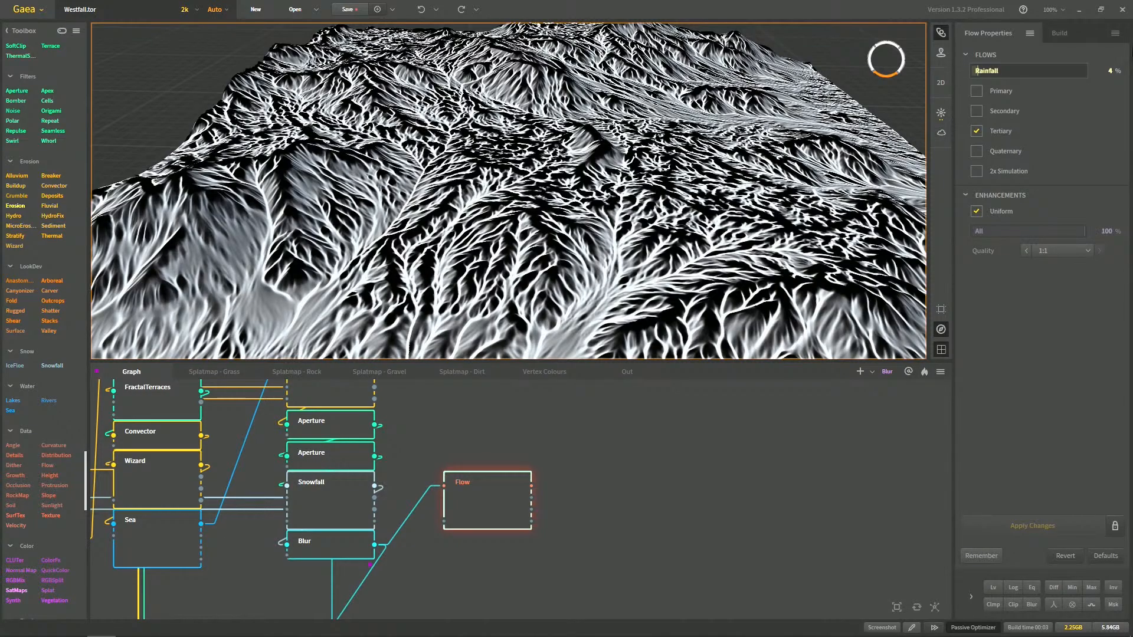
{"action": "left_click", "coordinate": [1012, 92]}
{"action": "left_click", "coordinate": [983, 152]}
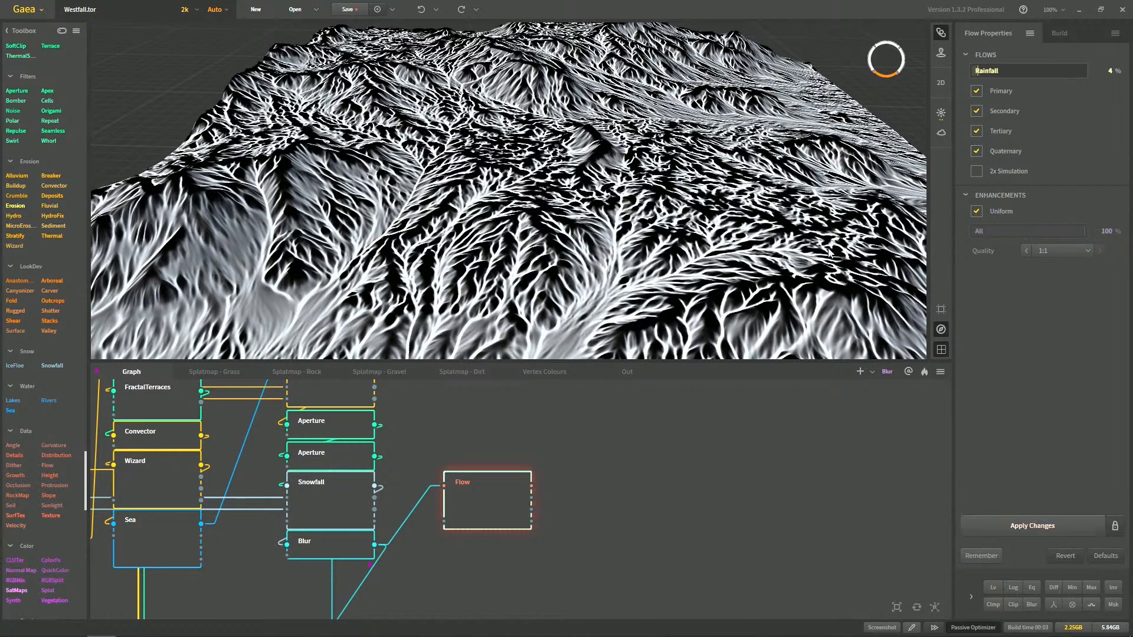
{"action": "left_click", "coordinate": [1024, 524]}
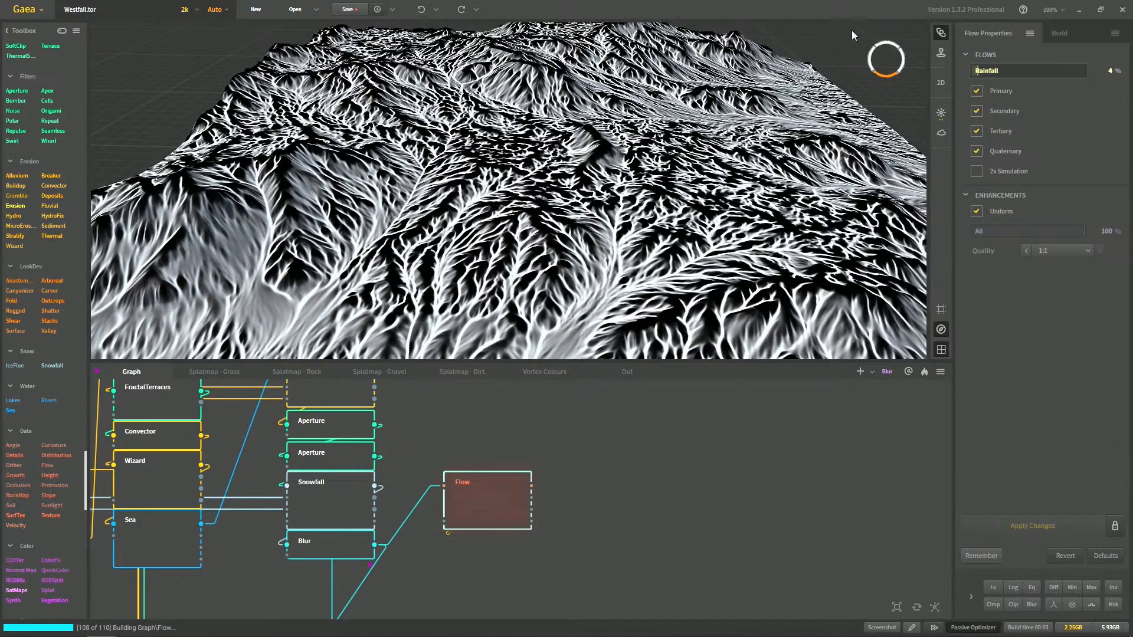
{"action": "scroll", "coordinate": [596, 292], "scroll_direction": "up", "scroll_amount": 5}
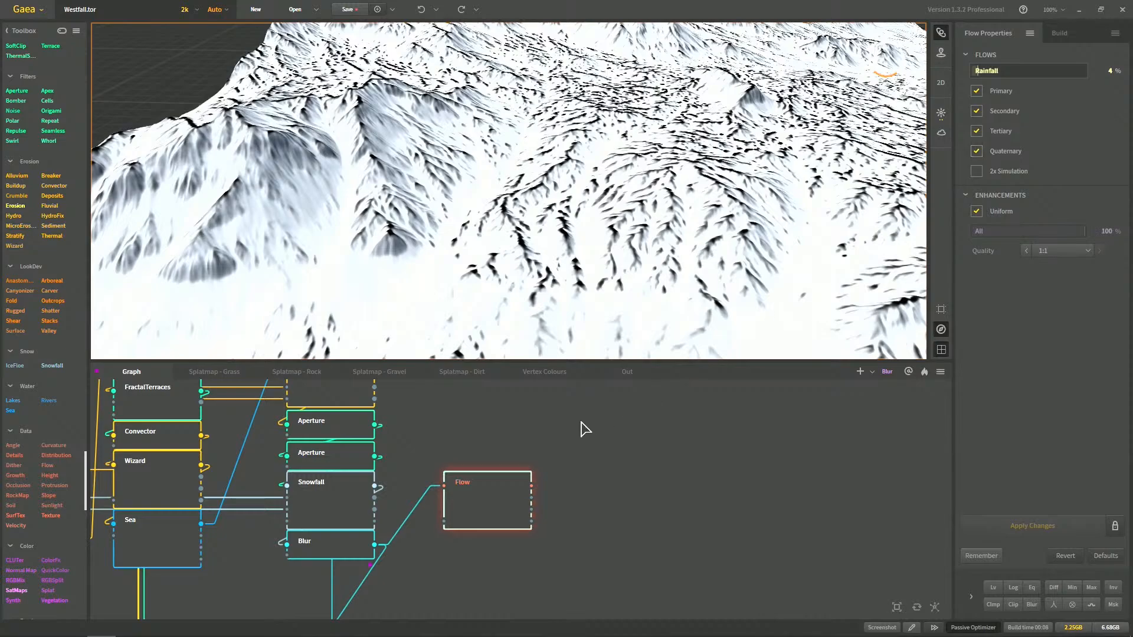
Add a Clamp node fed by the Flow node's Quaternary output and place it to the lower right of Flow
{"action": "right_click", "coordinate": [612, 430]}
{"action": "type", "text": "clamp"}
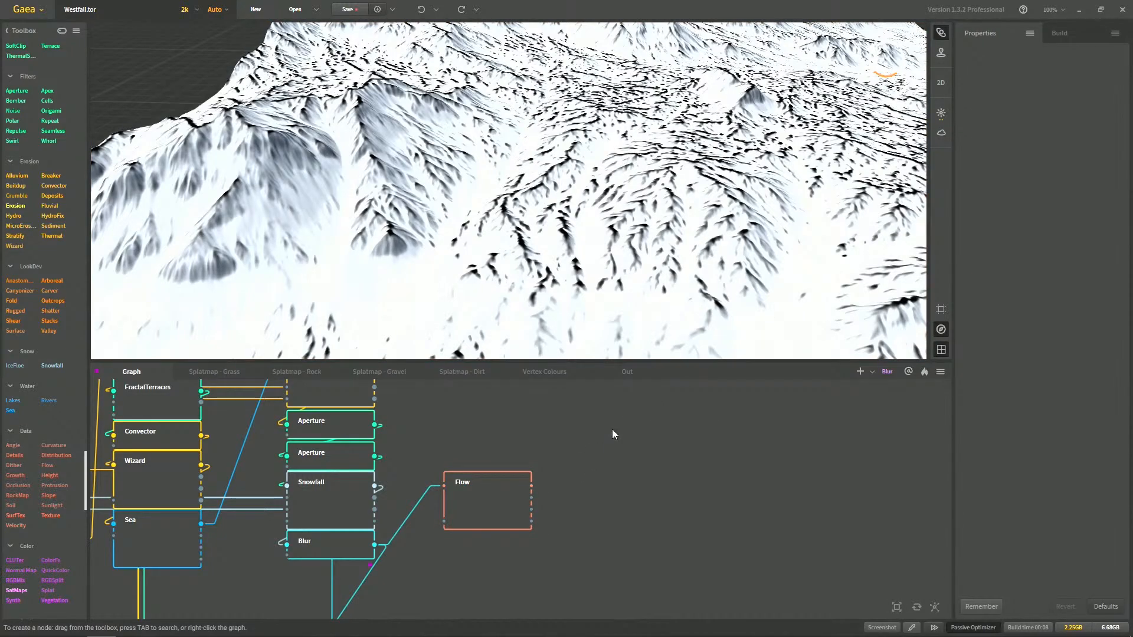
{"action": "key", "text": "Return"}
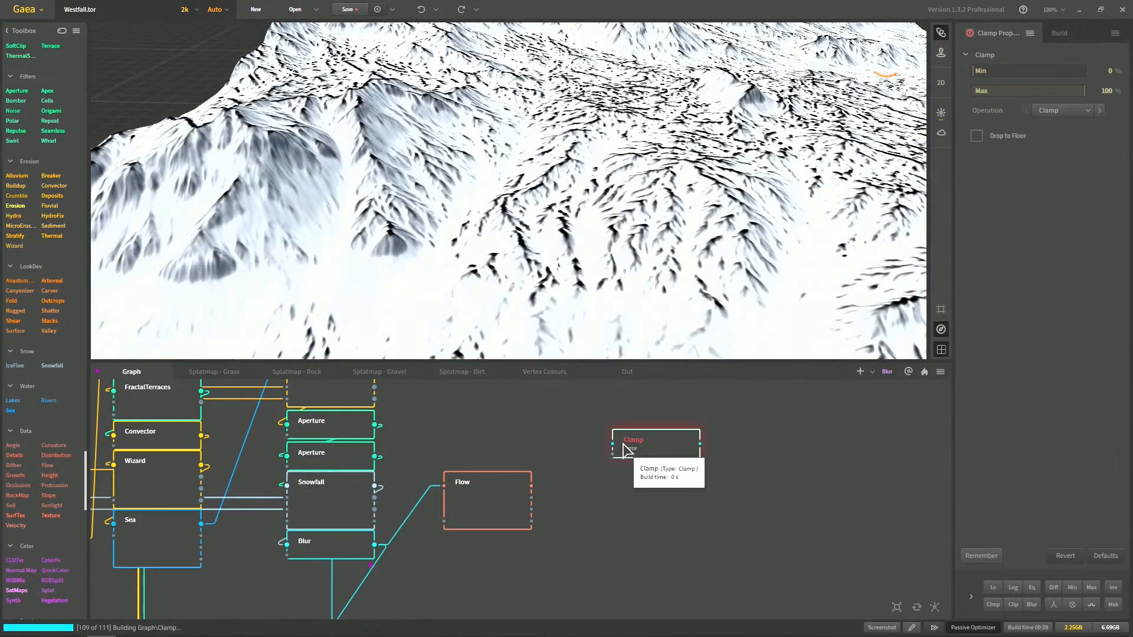
{"action": "left_click_drag", "start_coordinate": [612, 443], "coordinate": [593, 469]}
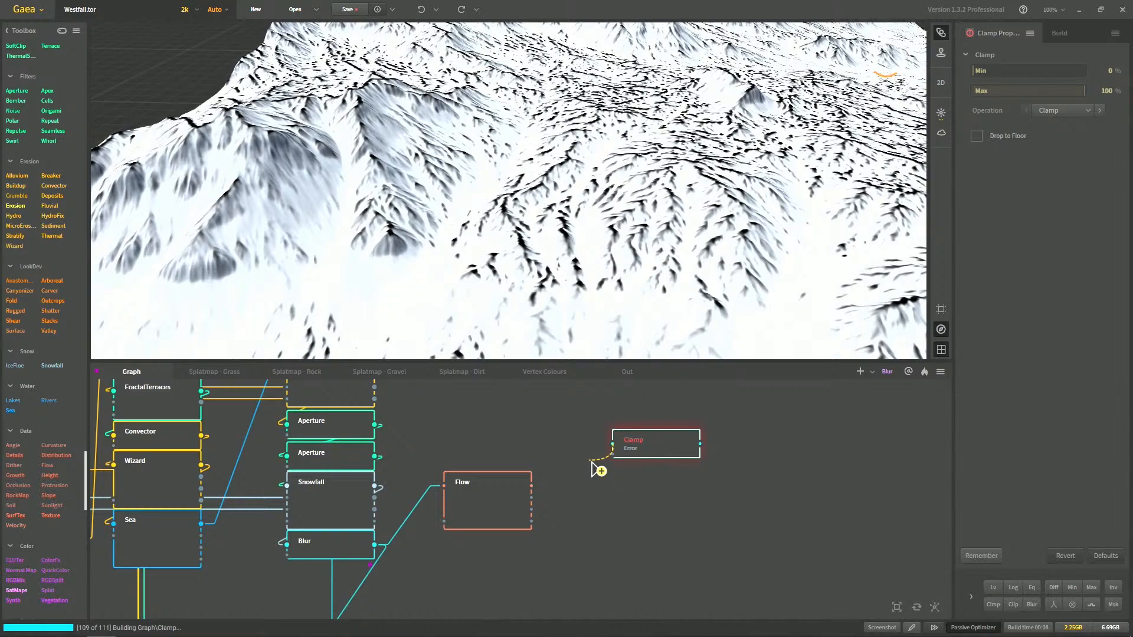
{"action": "left_click_drag", "start_coordinate": [592, 464], "coordinate": [508, 495]}
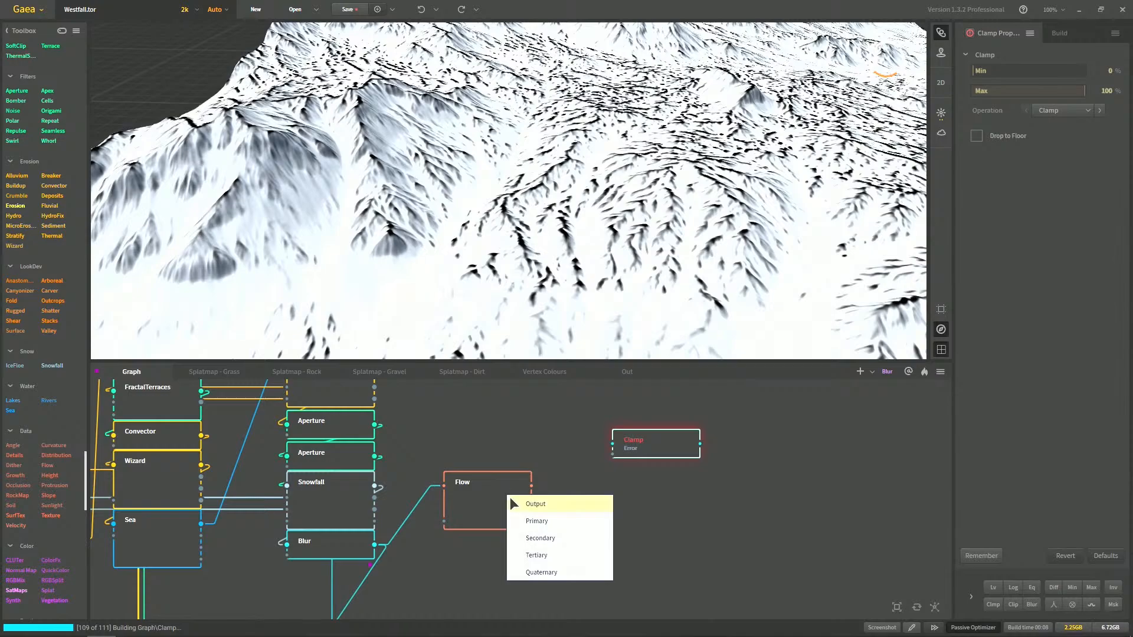
{"action": "left_click", "coordinate": [540, 574]}
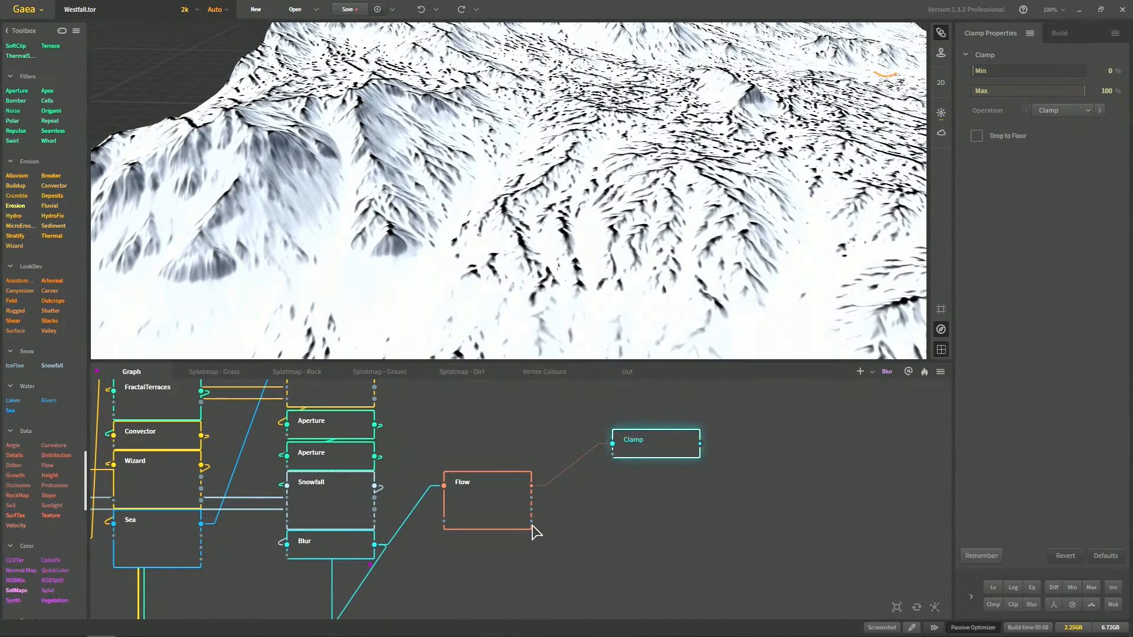
{"action": "left_click_drag", "start_coordinate": [677, 442], "coordinate": [616, 557]}
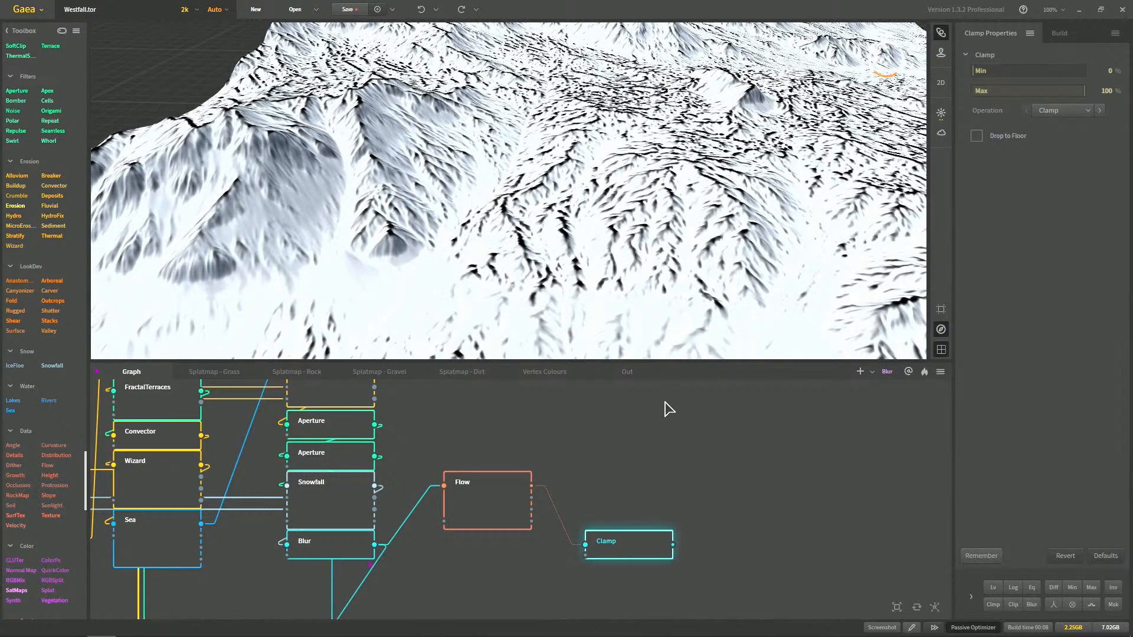
Add a second Clamp node and place it directly above the first one
{"action": "left_click_drag", "start_coordinate": [658, 306], "coordinate": [590, 354]}
{"action": "left_click", "coordinate": [632, 416]}
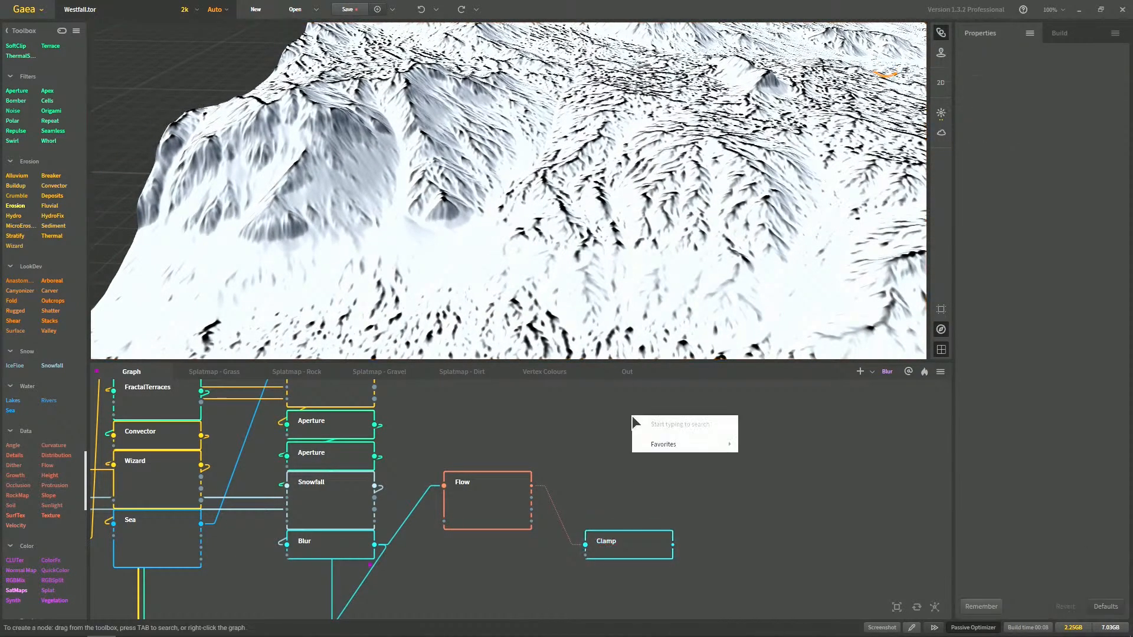
{"action": "key", "text": "Tab"}
{"action": "type", "text": "clamp"}
{"action": "key", "text": "Return"}
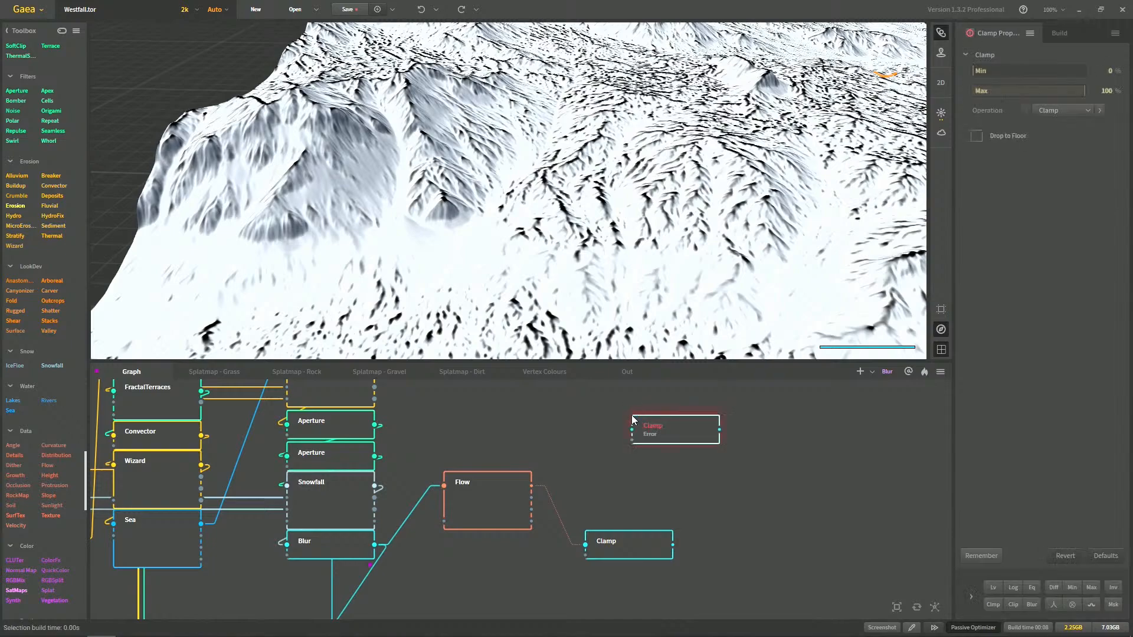
{"action": "left_click_drag", "start_coordinate": [674, 427], "coordinate": [623, 498]}
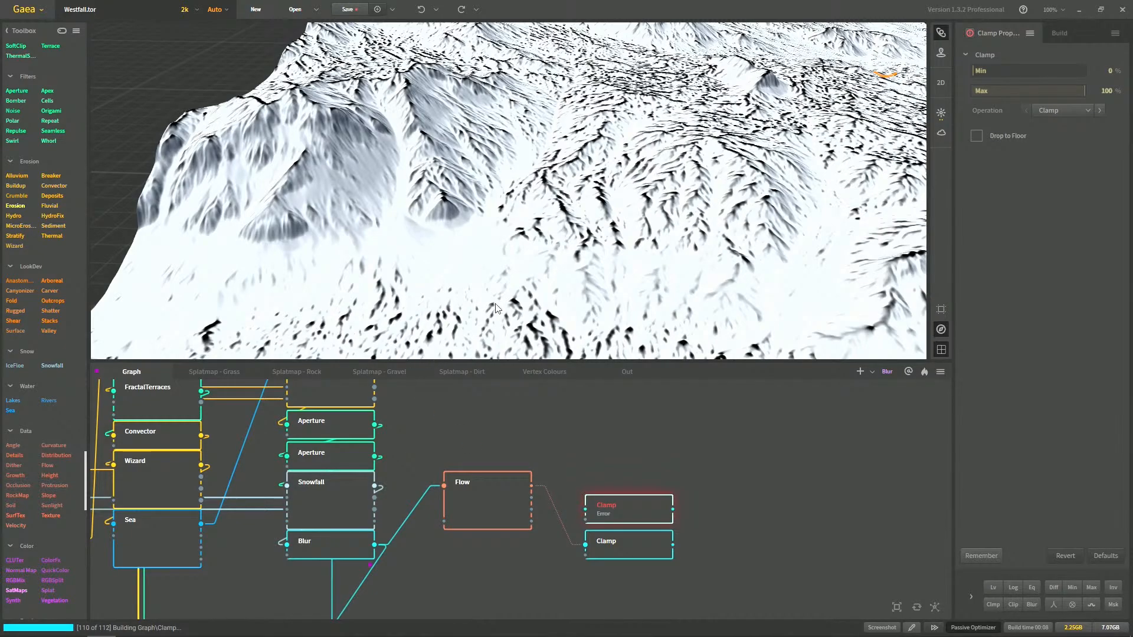
Connect the Flow node's Primary output to the second Clamp and move that Clamp higher in the graph
{"action": "middle_click_drag", "start_coordinate": [528, 265], "coordinate": [494, 312]}
{"action": "scroll", "coordinate": [494, 311], "scroll_direction": "down", "scroll_amount": 3}
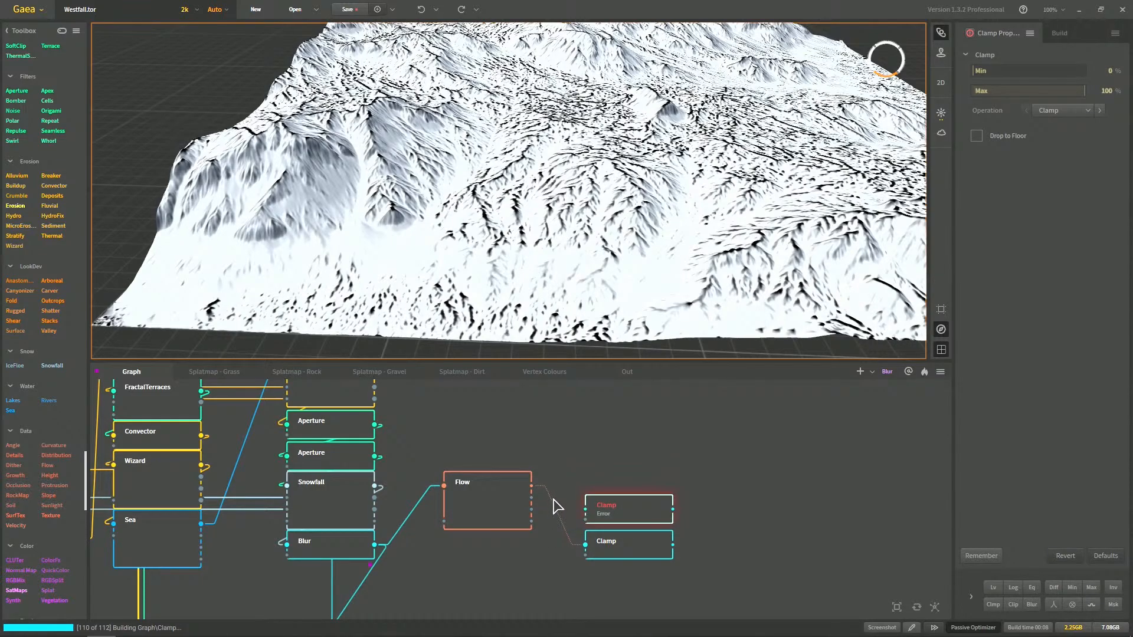
{"action": "left_click_drag", "start_coordinate": [548, 277], "coordinate": [527, 322]}
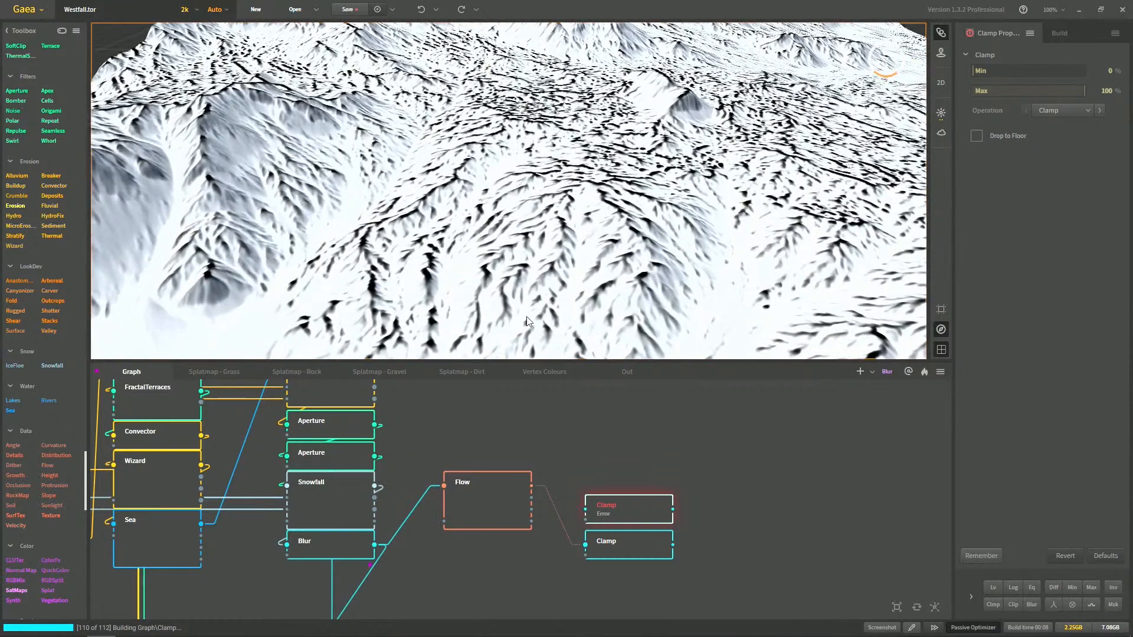
{"action": "left_click", "coordinate": [490, 513]}
{"action": "left_click", "coordinate": [622, 550]}
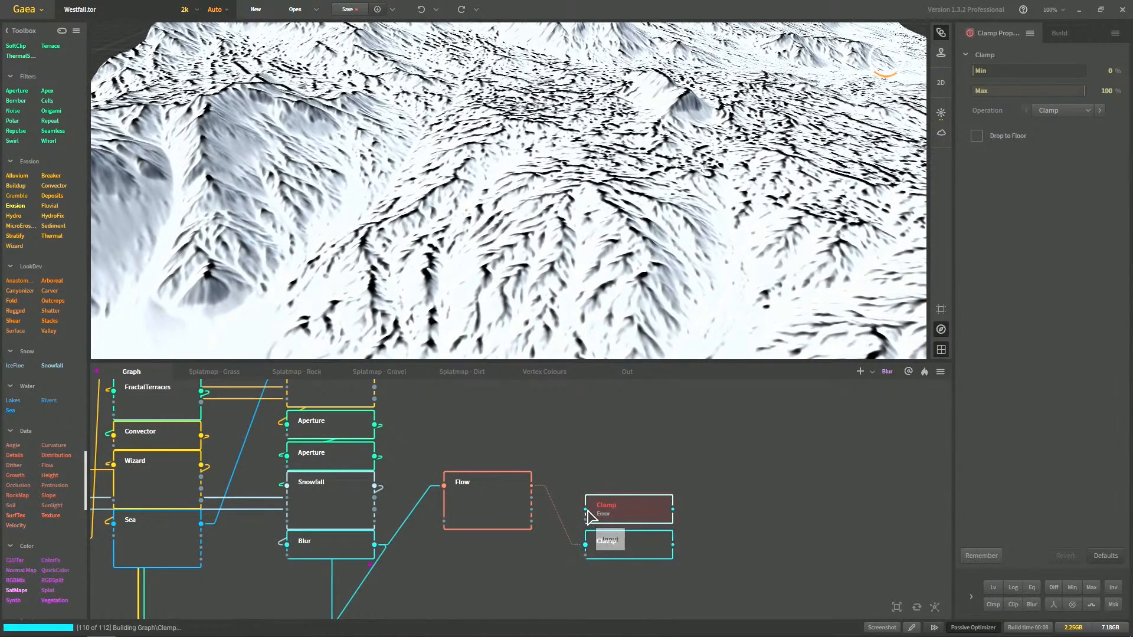
{"action": "left_click_drag", "start_coordinate": [531, 498], "coordinate": [634, 466]}
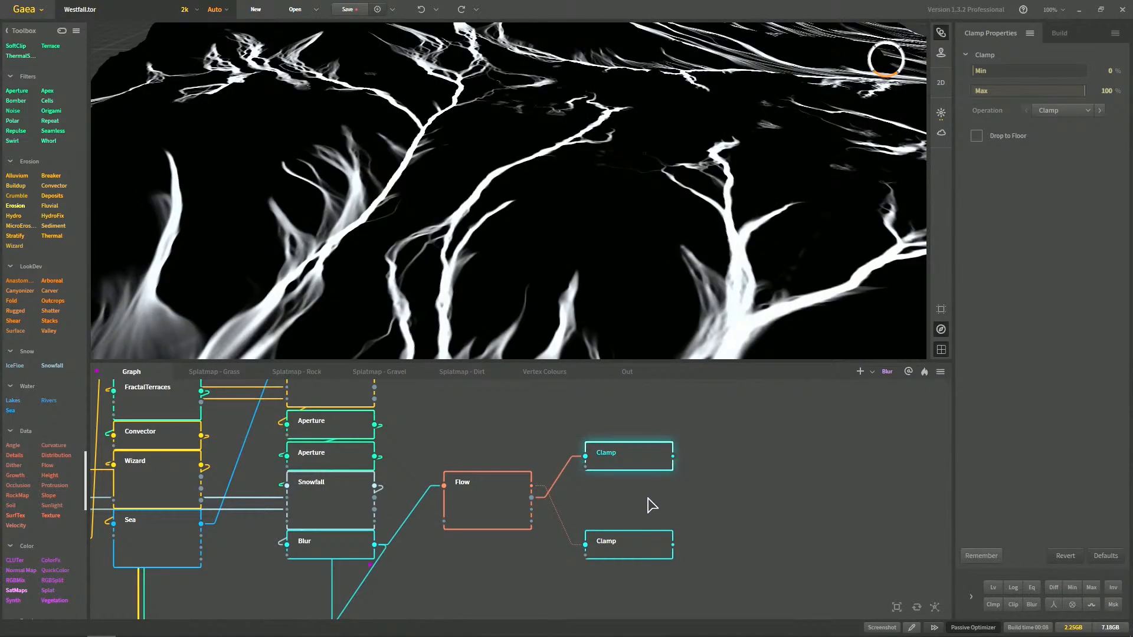
Lower the Quaternary Clamp, then add a Clamp fed by Flow's Secondary output and stack it under the Primary one
{"action": "left_click_drag", "start_coordinate": [644, 544], "coordinate": [639, 567]}
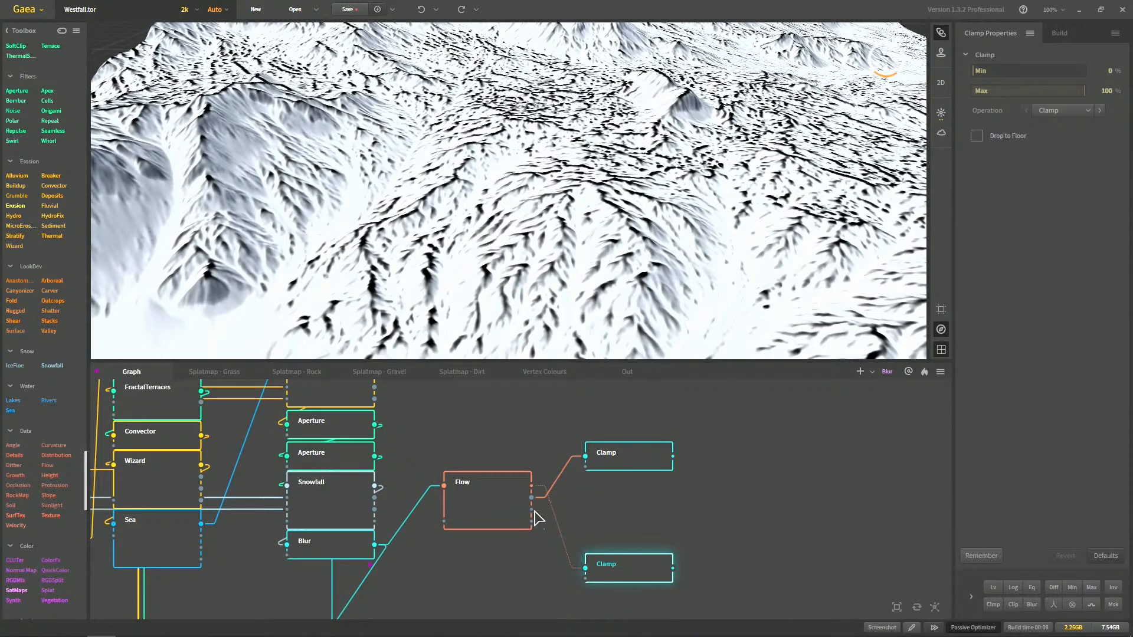
{"action": "right_click", "coordinate": [590, 500]}
{"action": "type", "text": "cla"}
{"action": "key", "text": "Return"}
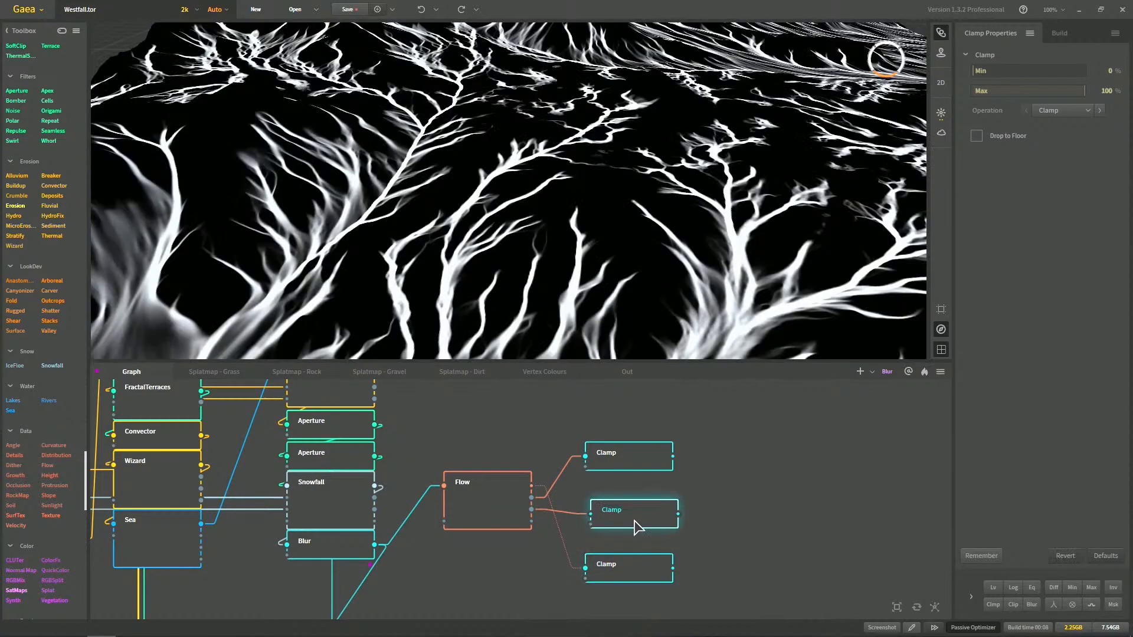
{"action": "left_click_drag", "start_coordinate": [637, 527], "coordinate": [632, 498]}
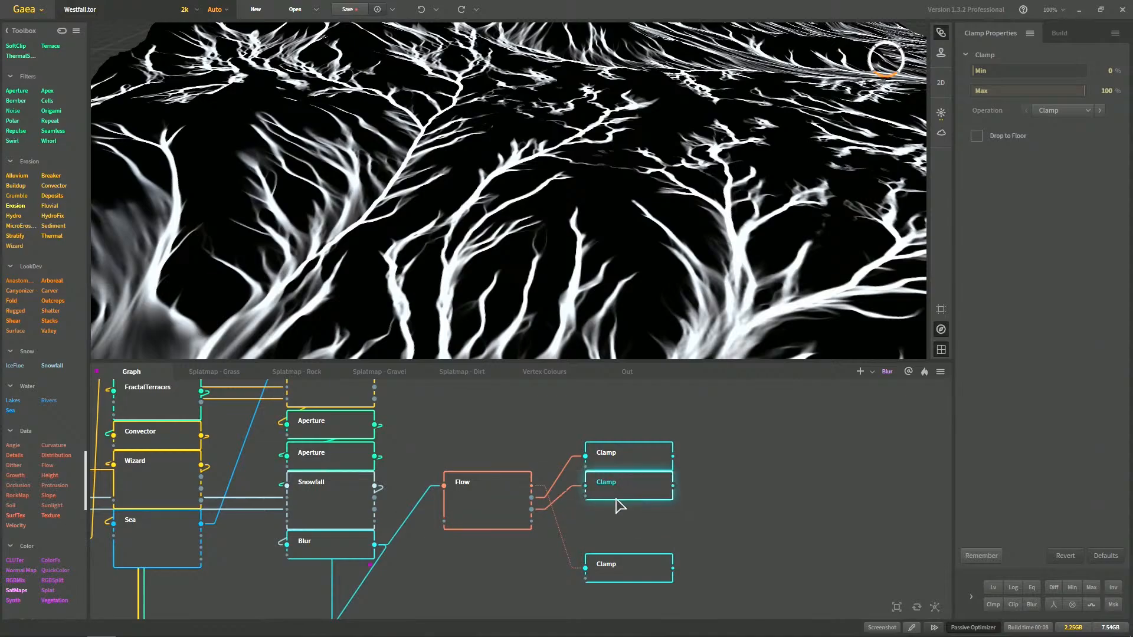
Add a fourth Clamp node fed by Flow's Tertiary output and stack it under the Secondary one
{"action": "right_click", "coordinate": [603, 517]}
{"action": "type", "text": "cla"}
{"action": "key", "text": "Return"}
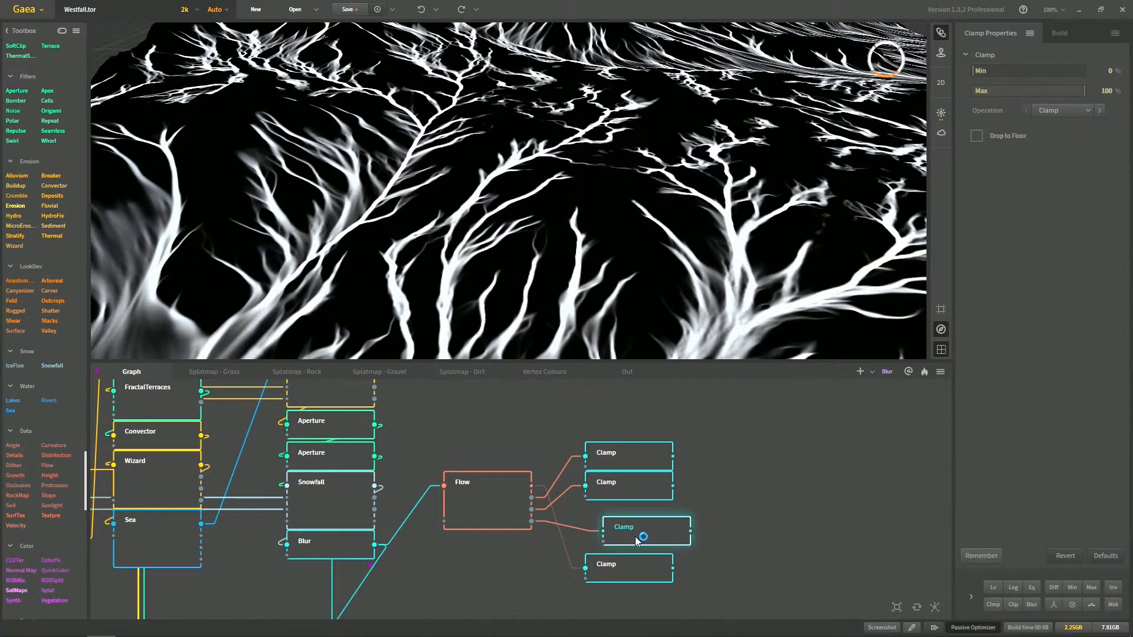
{"action": "left_click_drag", "start_coordinate": [643, 536], "coordinate": [627, 521]}
Move the Quaternary Clamp up against the others and collapse all four Clamp nodes to compact size
{"action": "left_click_drag", "start_coordinate": [616, 564], "coordinate": [613, 535]}
{"action": "left_click_drag", "start_coordinate": [652, 426], "coordinate": [649, 570]}
{"action": "key", "text": "c"}
Set the Flow node's Rainfall to 3% and apply the change
{"action": "left_click", "coordinate": [501, 513]}
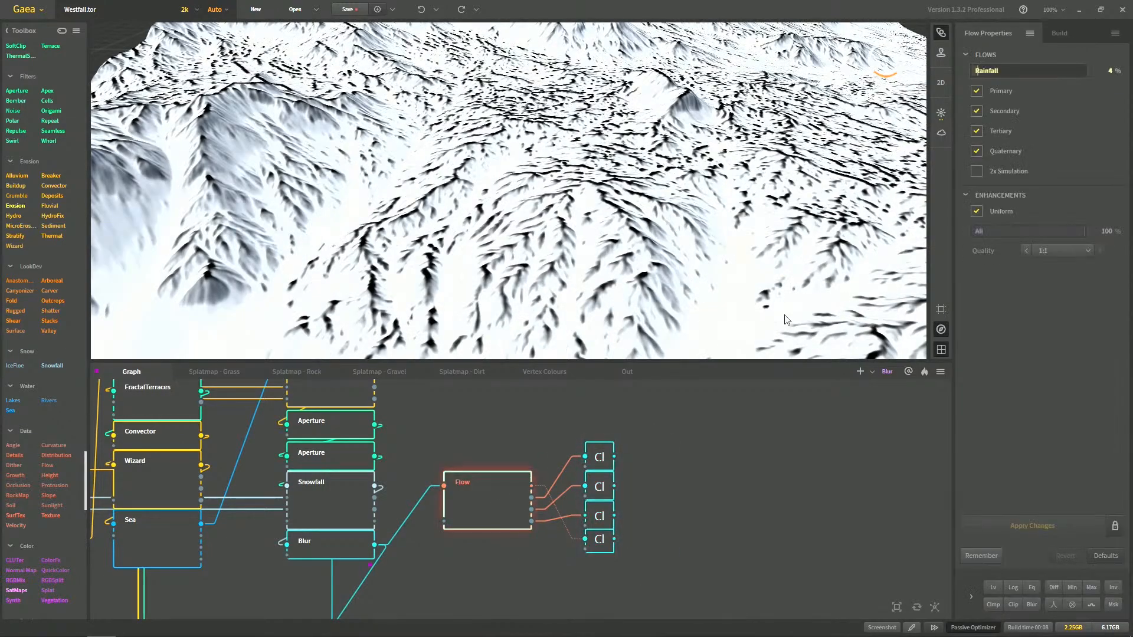
{"action": "left_click", "coordinate": [1033, 72]}
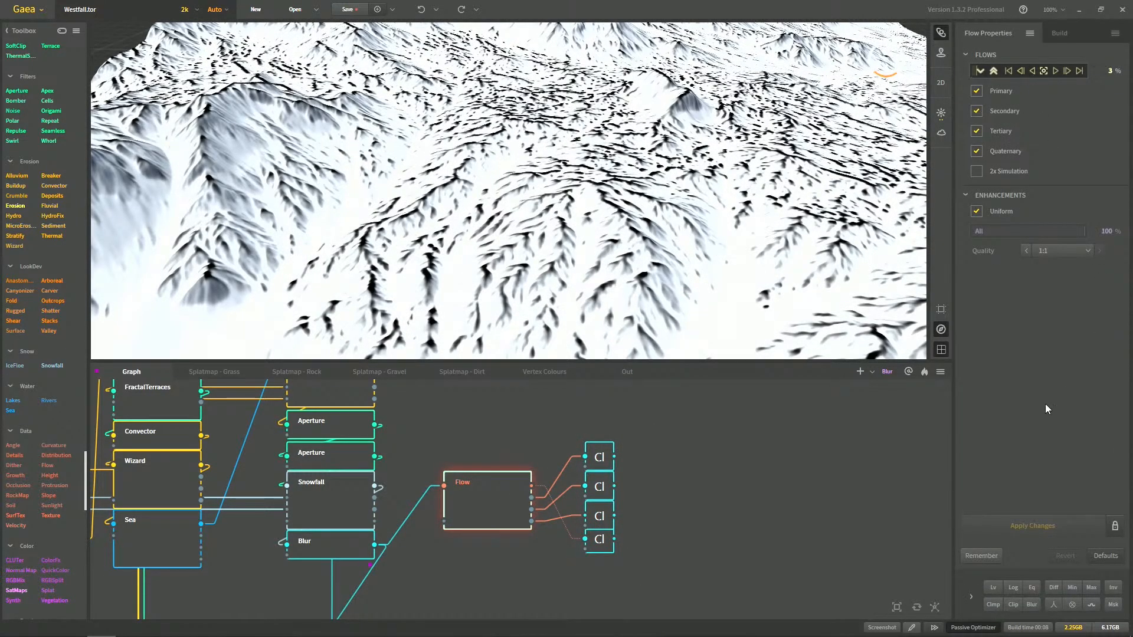
{"action": "left_click", "coordinate": [1034, 525]}
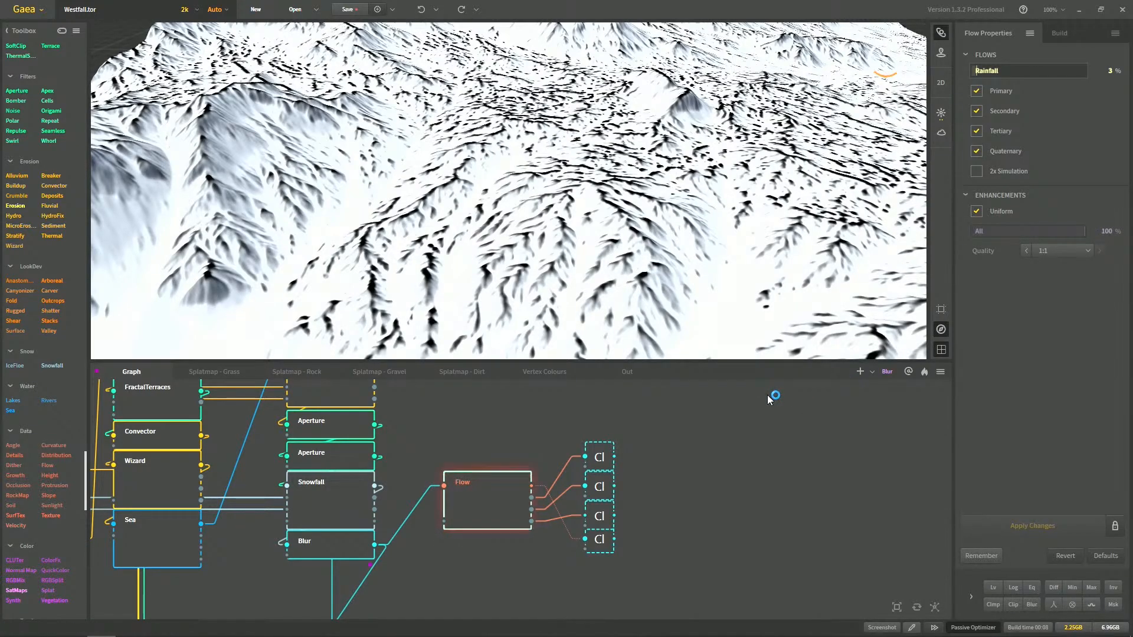
Compare the rebuilt Quaternary and Tertiary flow masks through their Clamp nodes from several angles
{"action": "left_click", "coordinate": [594, 546]}
{"action": "left_click_drag", "start_coordinate": [535, 304], "coordinate": [659, 260]}
{"action": "scroll", "coordinate": [681, 264], "scroll_direction": "up", "scroll_amount": 3}
{"action": "left_click", "coordinate": [600, 517]}
{"action": "scroll", "coordinate": [610, 317], "scroll_direction": "down", "scroll_amount": 3}
{"action": "scroll", "coordinate": [670, 306], "scroll_direction": "up", "scroll_amount": 3}
{"action": "middle_click_drag", "start_coordinate": [670, 306], "coordinate": [630, 353]}
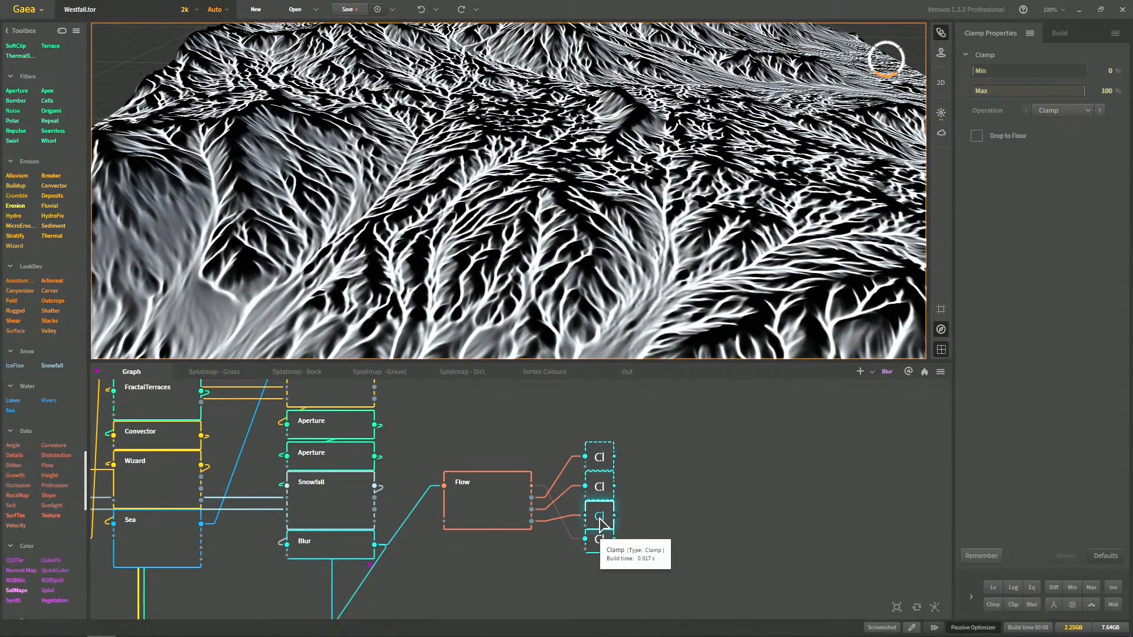
{"action": "left_click", "coordinate": [601, 540]}
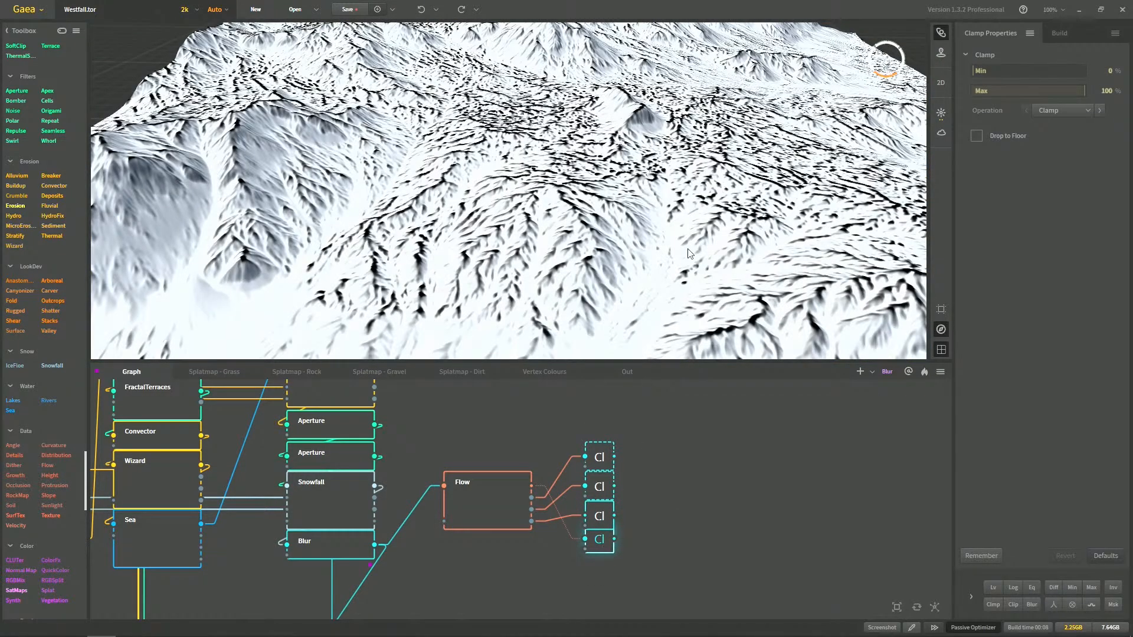
{"action": "middle_click_drag", "start_coordinate": [686, 249], "coordinate": [665, 237]}
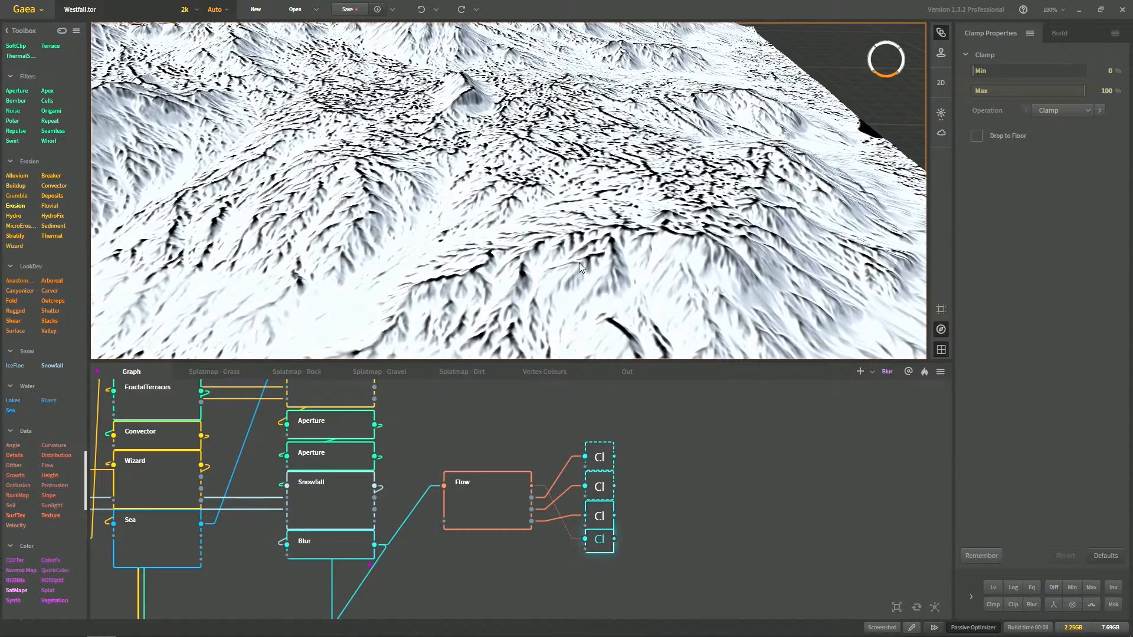
Preview the Tertiary, Secondary and Primary Clamps in turn, then examine the Quaternary mask up close
{"action": "left_click", "coordinate": [605, 525]}
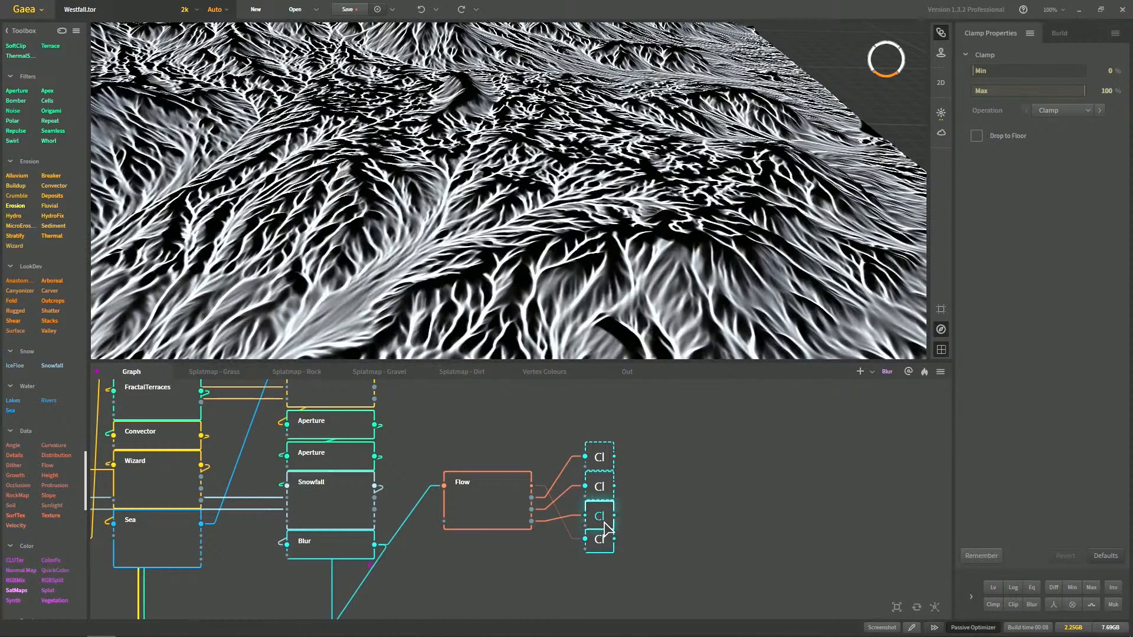
{"action": "left_click", "coordinate": [602, 478]}
{"action": "left_click", "coordinate": [602, 459]}
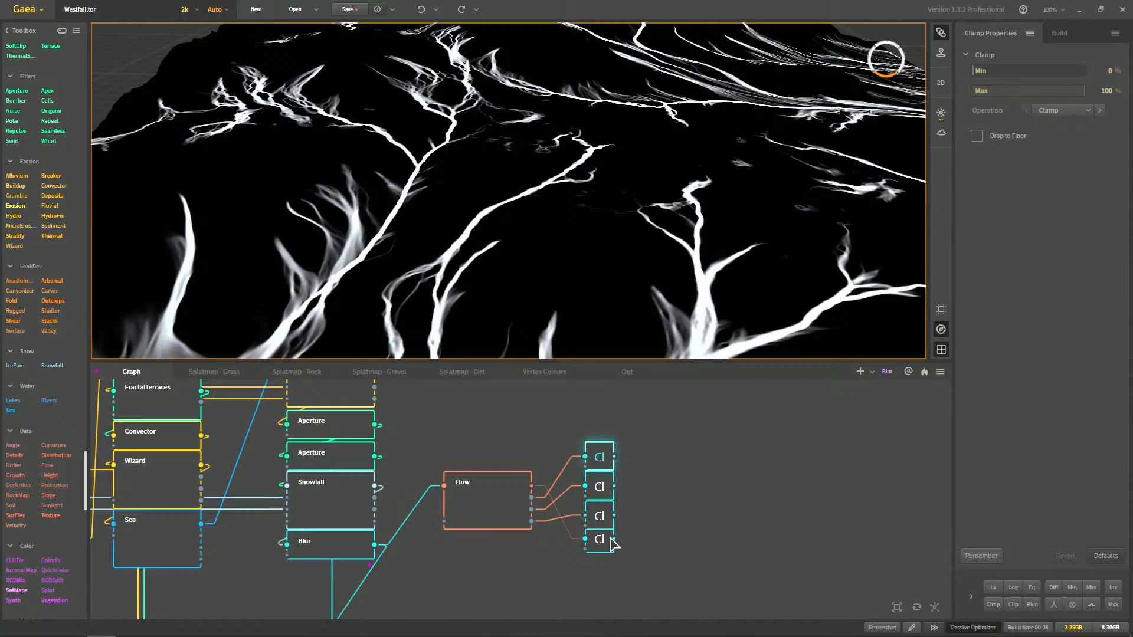
{"action": "left_click", "coordinate": [597, 540]}
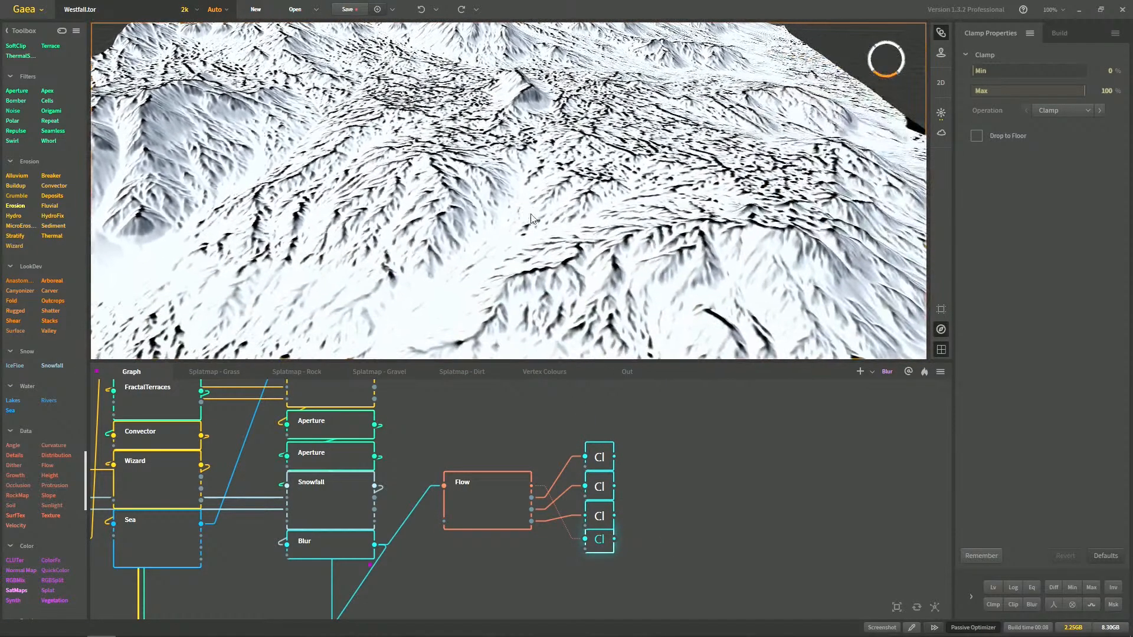
{"action": "middle_click_drag", "start_coordinate": [555, 211], "coordinate": [559, 267]}
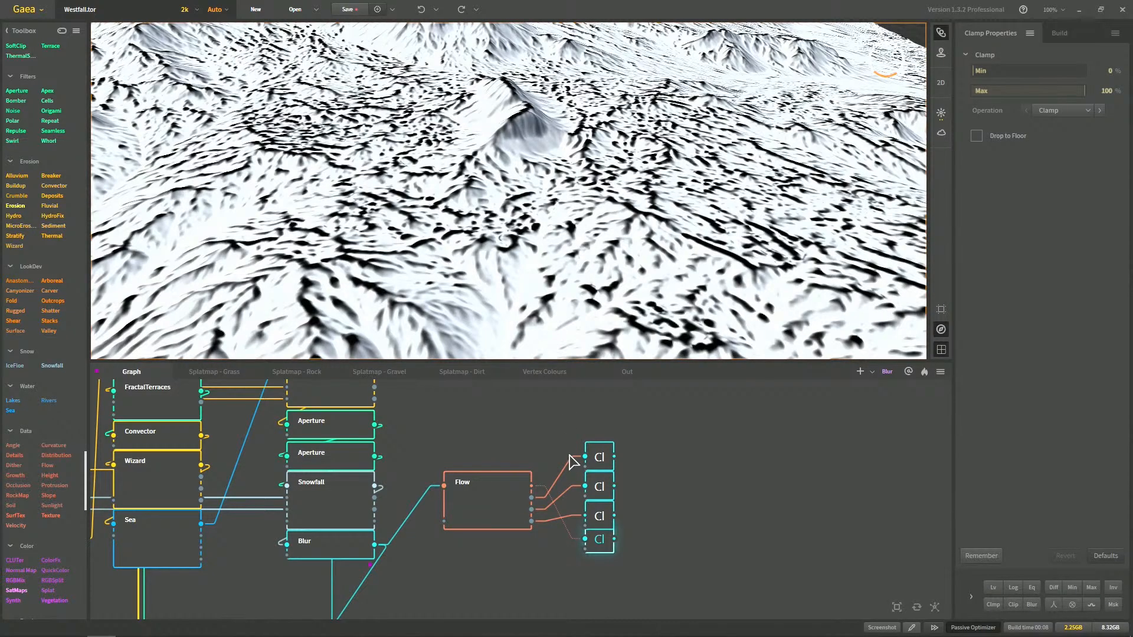
{"action": "middle_click_drag", "start_coordinate": [530, 301], "coordinate": [568, 300]}
{"action": "scroll", "coordinate": [537, 412], "scroll_direction": "down", "scroll_amount": 2}
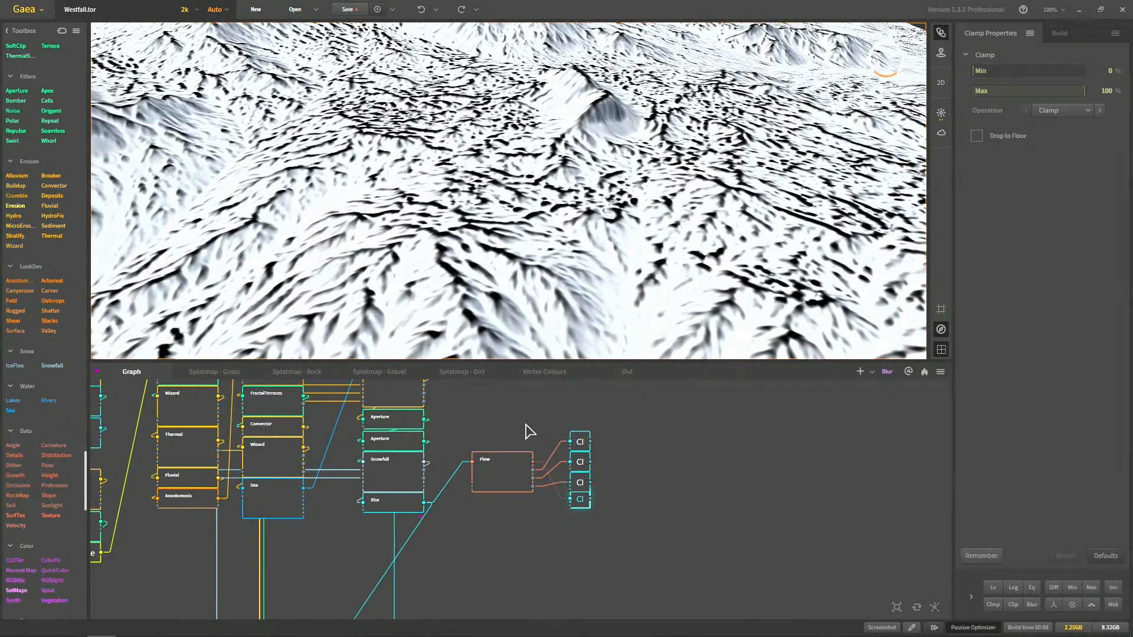
Move the Flow node and its four Clamp nodes together farther away from the Blur node, leaving empty graph space between them
{"action": "left_click_drag", "start_coordinate": [511, 446], "coordinate": [685, 529]}
{"action": "left_click", "coordinate": [546, 429]}
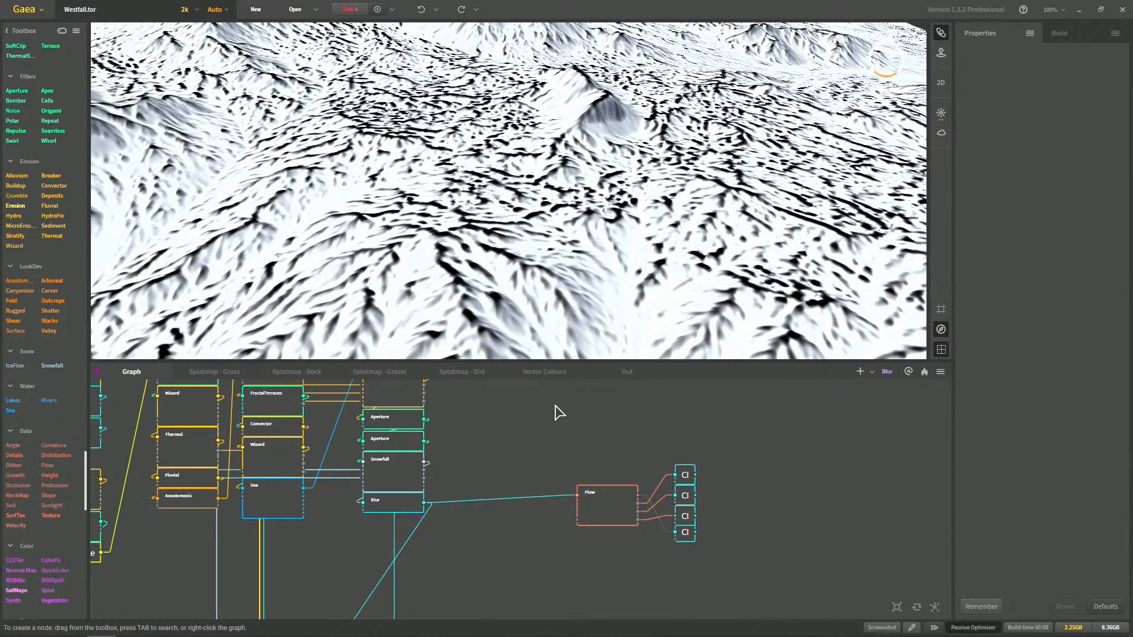
{"action": "left_click_drag", "start_coordinate": [503, 465], "coordinate": [542, 508]}
{"action": "left_click_drag", "start_coordinate": [467, 467], "coordinate": [522, 468]}
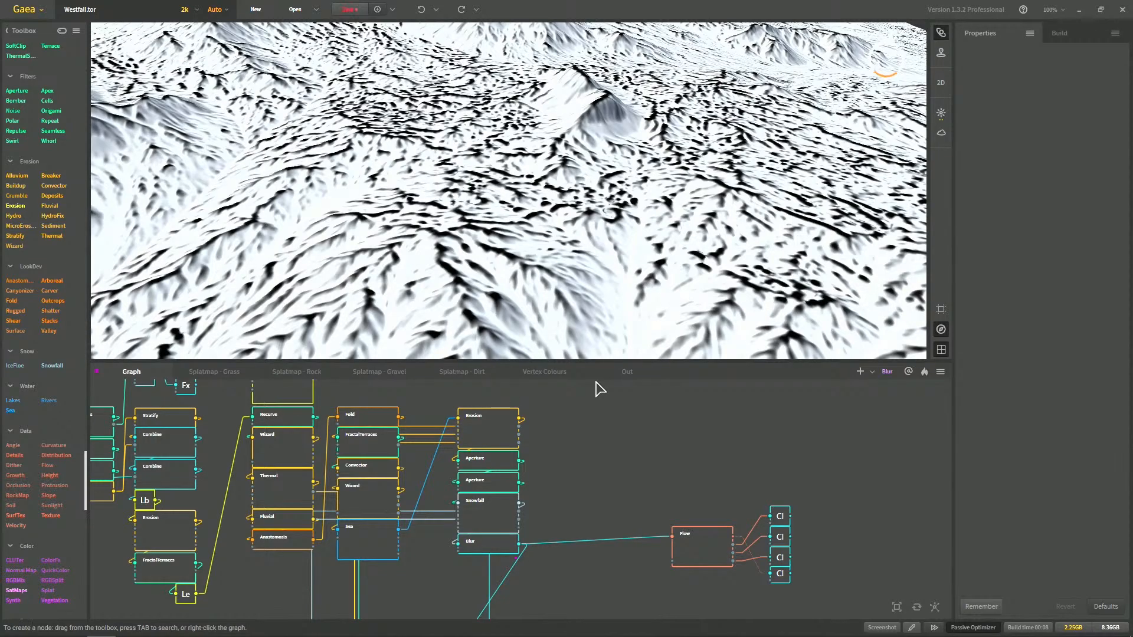
{"action": "left_click_drag", "start_coordinate": [668, 441], "coordinate": [533, 440]}
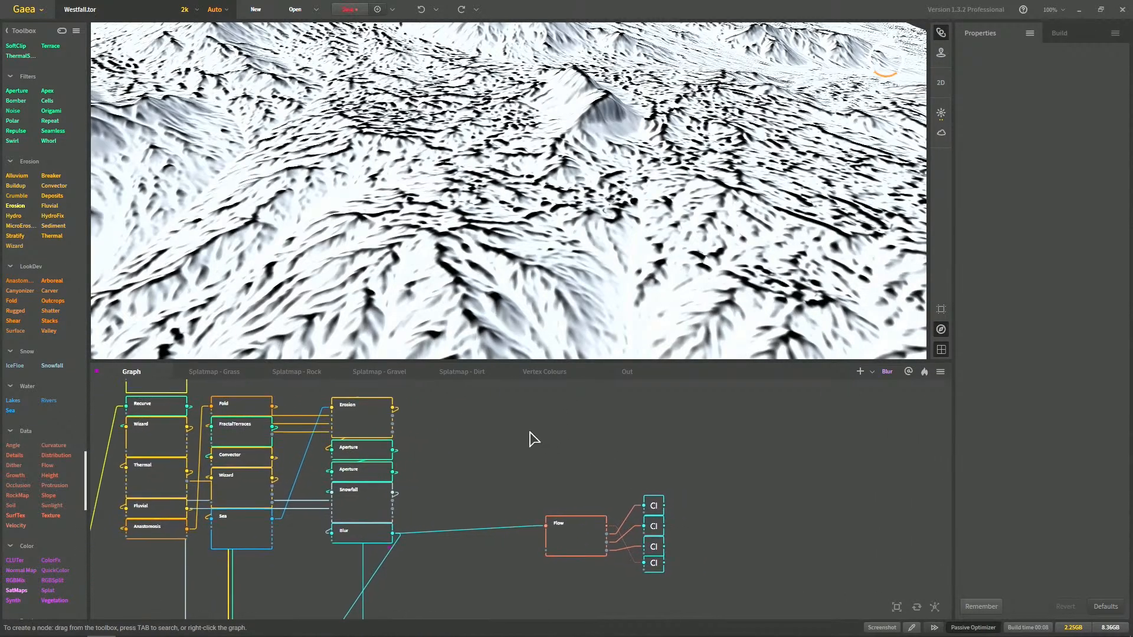
Insert a Clamp node between the Blur output and the Flow node's input
{"action": "left_click_drag", "start_coordinate": [558, 518], "coordinate": [567, 488]}
{"action": "scroll", "coordinate": [510, 515], "scroll_direction": "up", "scroll_amount": 2}
{"action": "left_click_drag", "start_coordinate": [483, 512], "coordinate": [502, 513]}
{"action": "scroll", "coordinate": [409, 516], "scroll_direction": "up", "scroll_amount": 1}
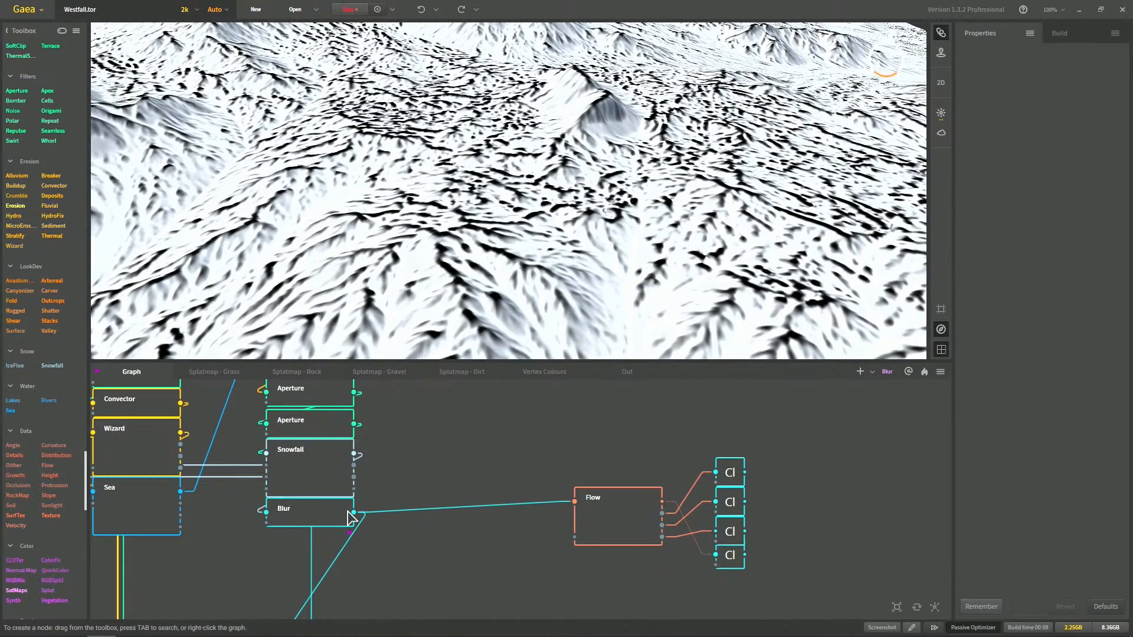
{"action": "key", "text": "Tab"}
{"action": "type", "text": "clamp"}
{"action": "key", "text": "Return"}
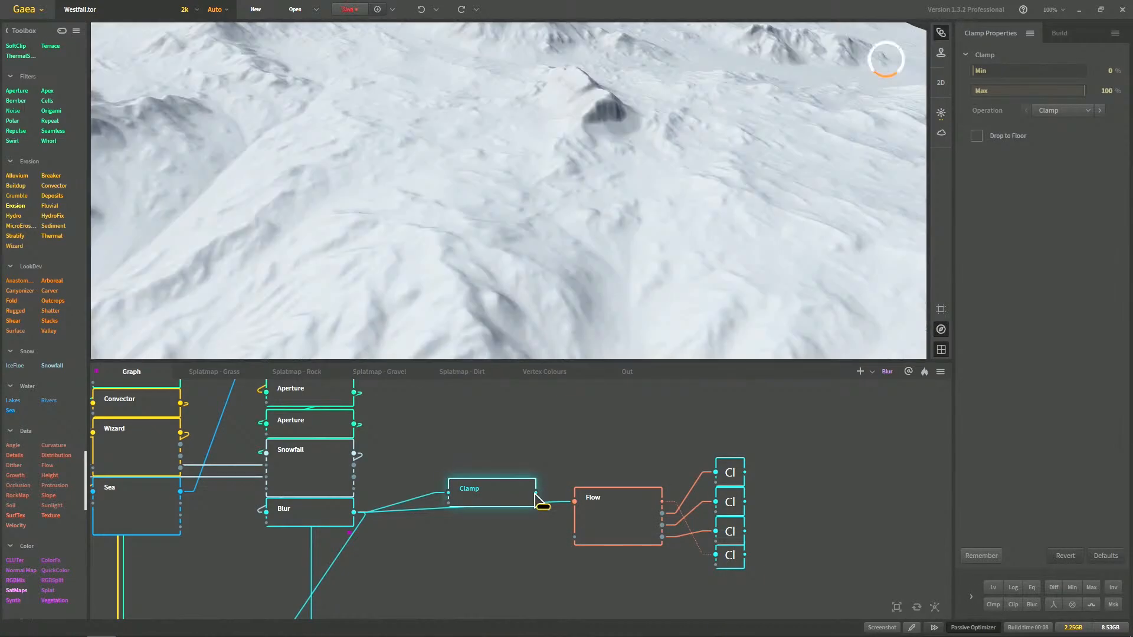
{"action": "left_click_drag", "start_coordinate": [536, 500], "coordinate": [574, 501]}
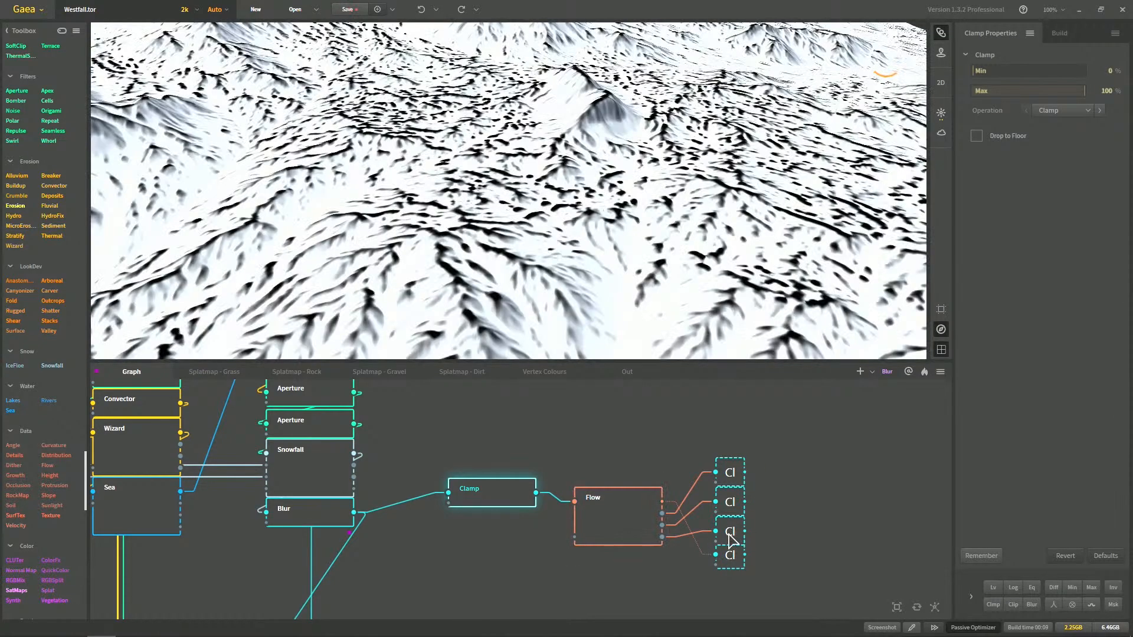
Collapse the new Clamp node to its compact form and line it up between Blur and Flow
{"action": "double_click", "coordinate": [466, 489]}
{"action": "left_click_drag", "start_coordinate": [464, 493], "coordinate": [463, 499]}
{"action": "middle_click_drag", "start_coordinate": [710, 439], "coordinate": [724, 407]}
Compare the previews of the Blur, the new Clamp and the Flow node
{"action": "left_click", "coordinate": [335, 476]}
{"action": "middle_click_drag", "start_coordinate": [414, 476], "coordinate": [470, 478]}
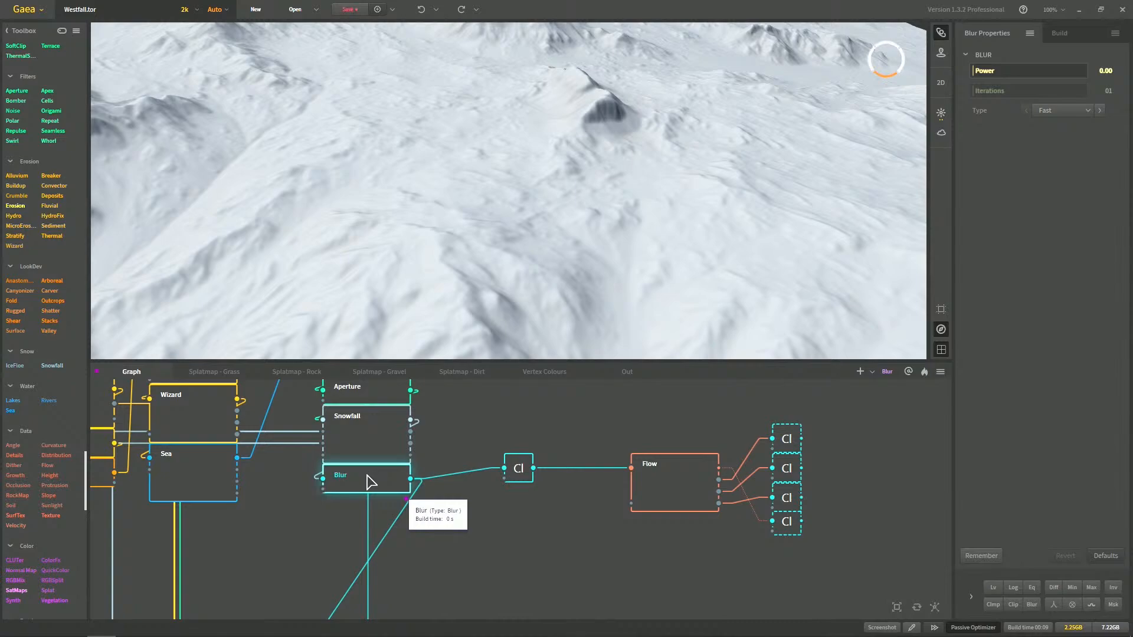
{"action": "left_click", "coordinate": [521, 472]}
{"action": "left_click", "coordinate": [390, 486]}
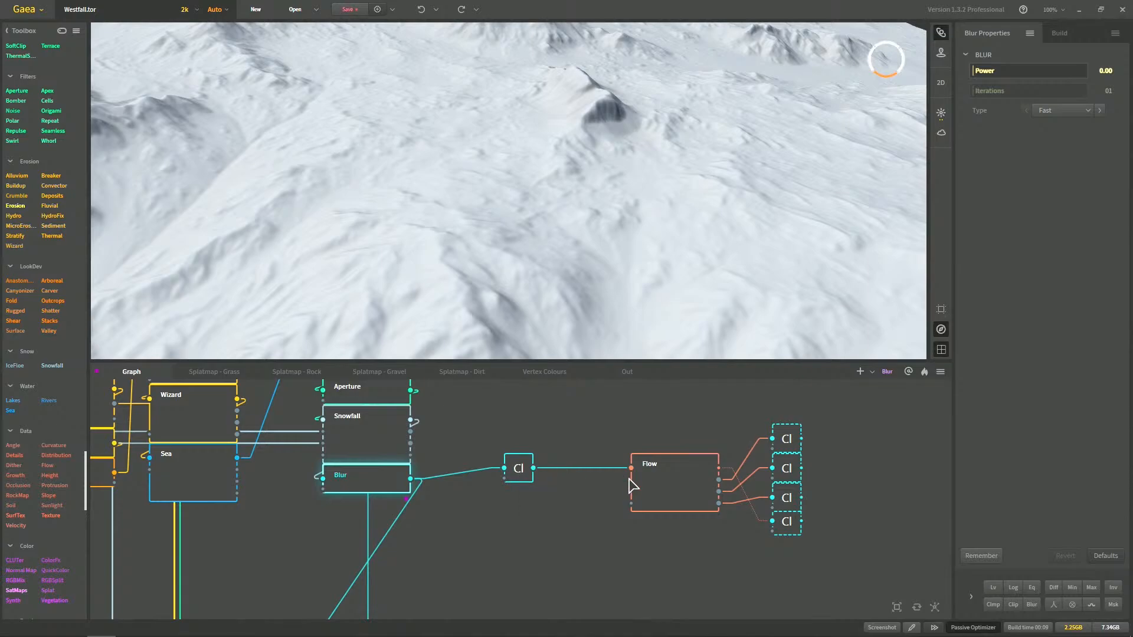
{"action": "left_click", "coordinate": [677, 485]}
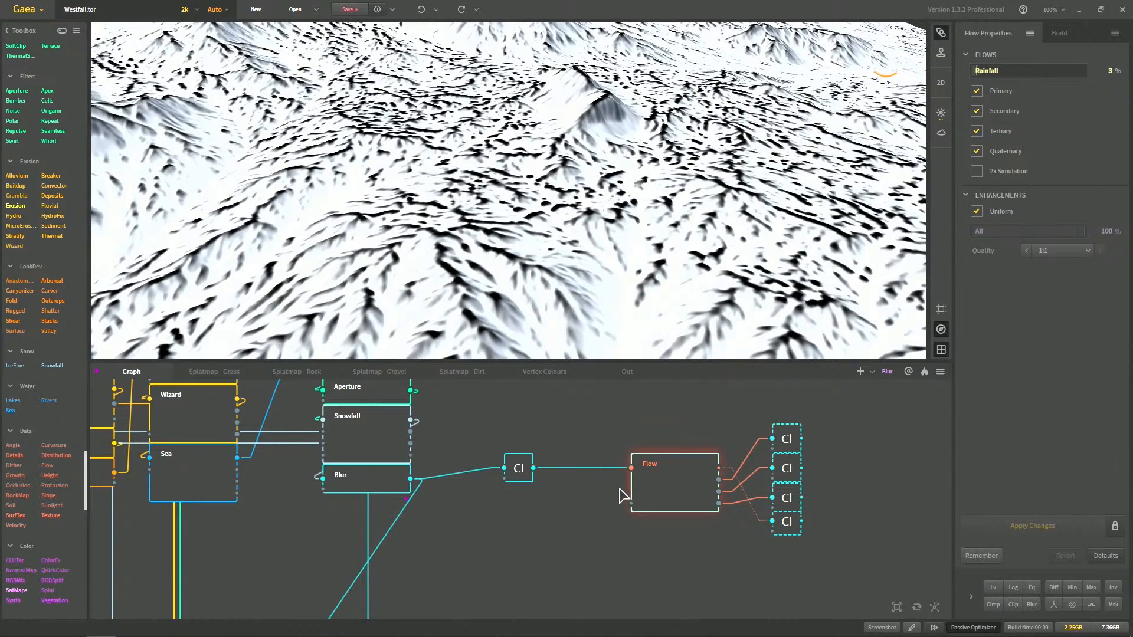
Attach an Fx node to the output of each of the four Clamp nodes behind the Flow node
{"action": "scroll", "coordinate": [614, 495], "scroll_direction": "down", "scroll_amount": 2}
{"action": "scroll", "coordinate": [416, 525], "scroll_direction": "up", "scroll_amount": 1}
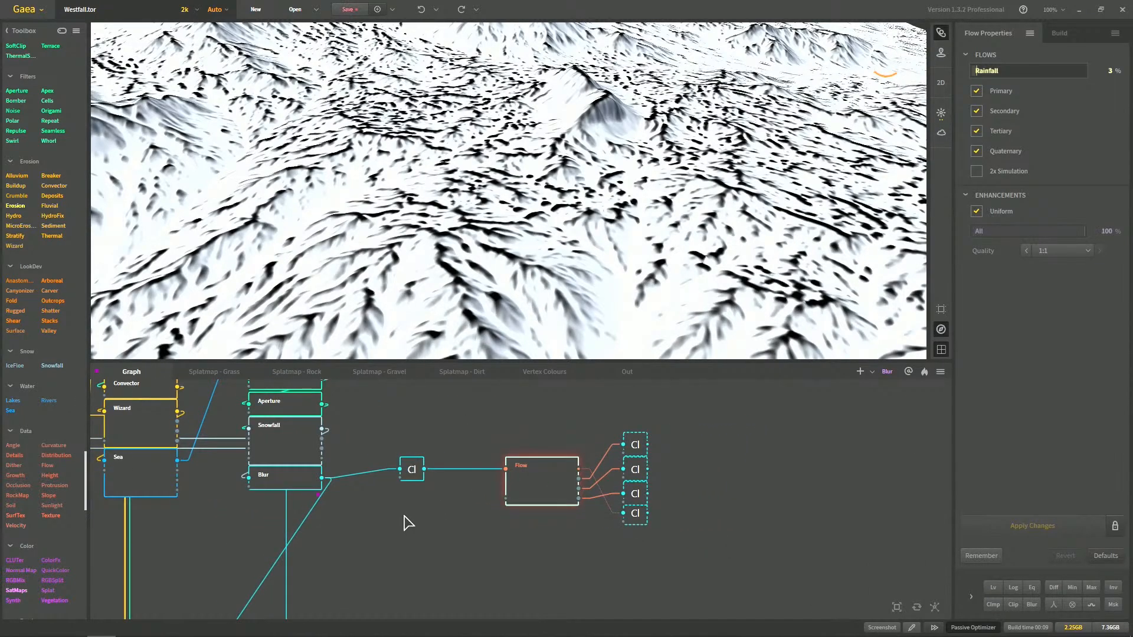
{"action": "right_click", "coordinate": [697, 443]}
{"action": "key", "text": "Escape"}
{"action": "left_click_drag", "start_coordinate": [647, 444], "coordinate": [698, 454]}
{"action": "right_click", "coordinate": [708, 480]}
{"action": "type", "text": "fx"}
{"action": "key", "text": "Return"}
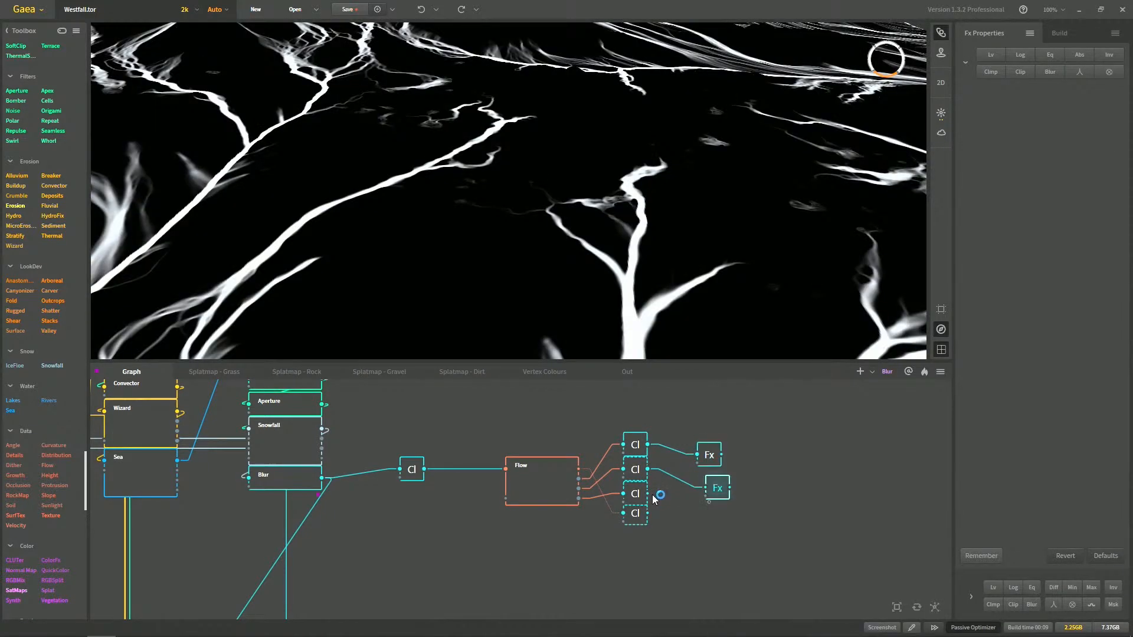
{"action": "left_click_drag", "start_coordinate": [650, 498], "coordinate": [714, 548]}
{"action": "type", "text": "fx"}
{"action": "key", "text": "Return"}
{"action": "type", "text": "fx"}
{"action": "key", "text": "Return"}
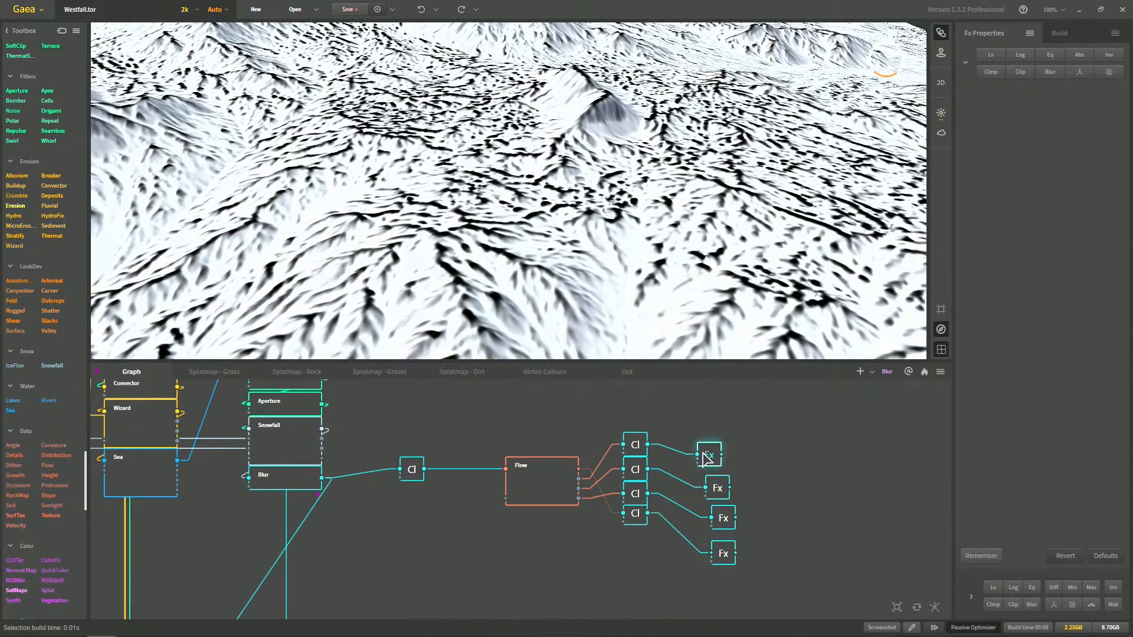
Align the four Fx nodes in a column, each level with its own Clamp node
{"action": "left_click_drag", "start_coordinate": [711, 465], "coordinate": [687, 458]}
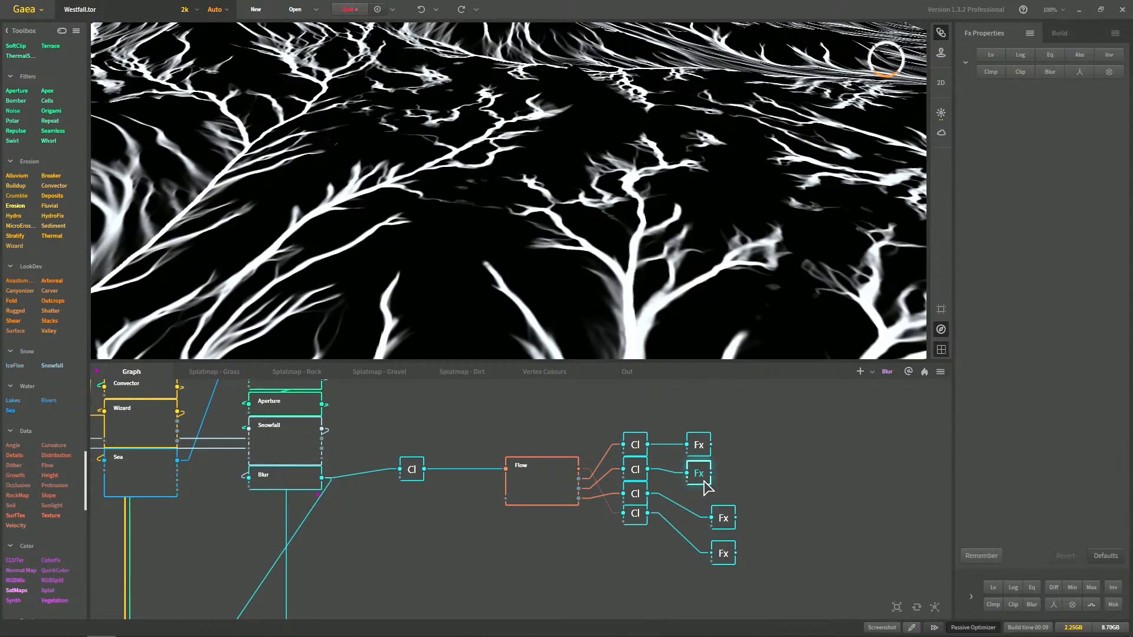
{"action": "left_click_drag", "start_coordinate": [714, 508], "coordinate": [690, 484]}
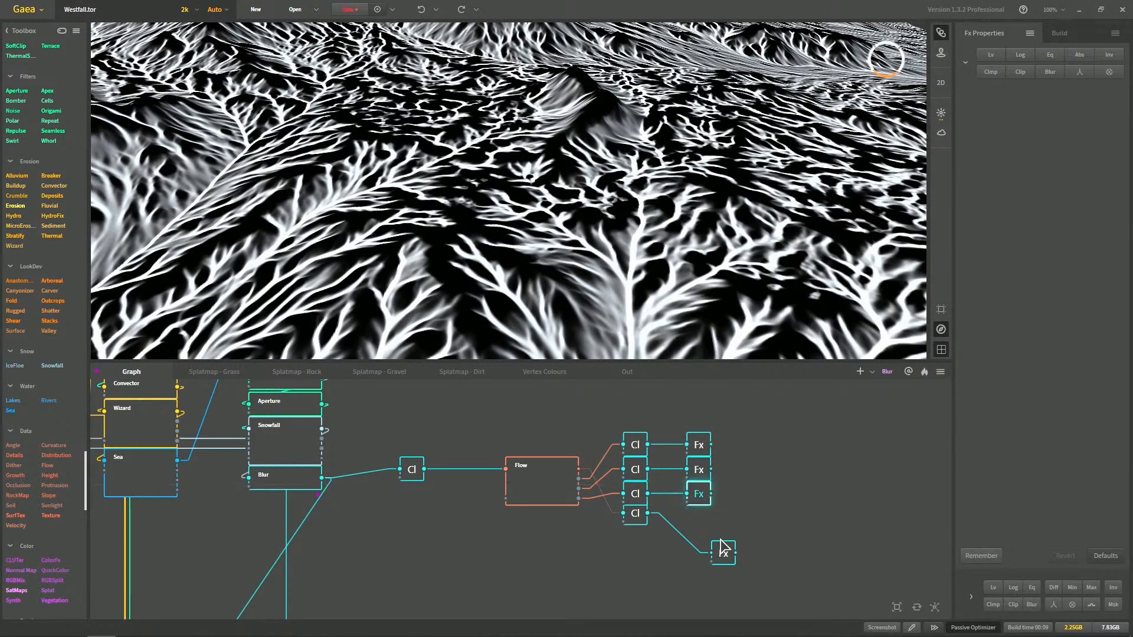
{"action": "left_click_drag", "start_coordinate": [720, 548], "coordinate": [695, 514]}
Add a Route node to the first Fx node's output and place it beside the Fx column
{"action": "right_click", "coordinate": [774, 454]}
{"action": "type", "text": "rou"}
{"action": "key", "text": "Return"}
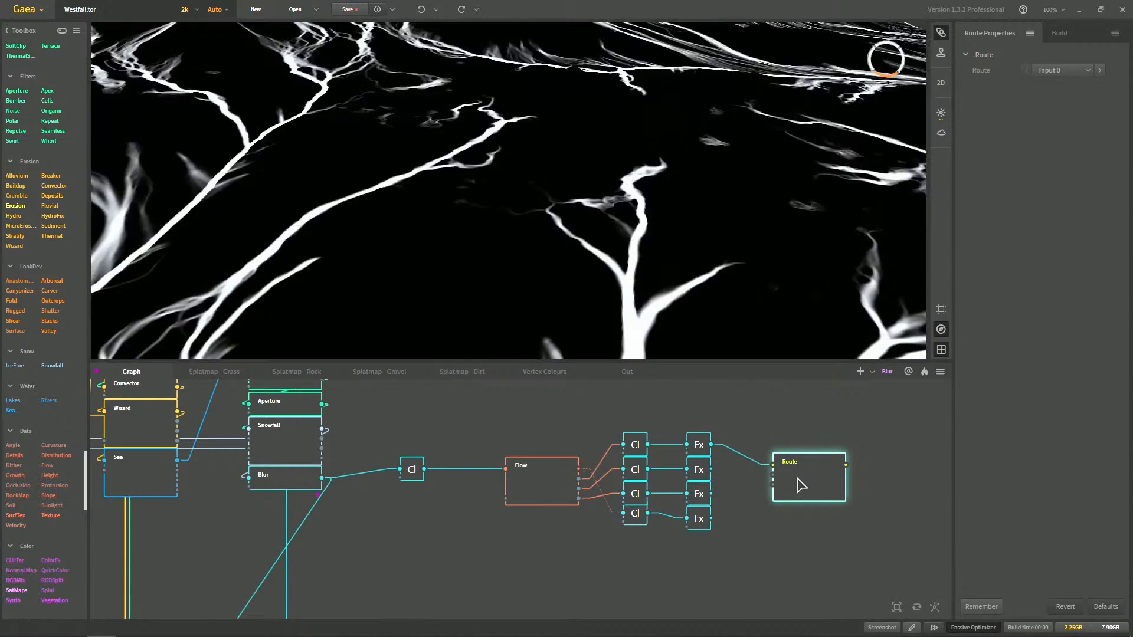
{"action": "left_click_drag", "start_coordinate": [797, 478], "coordinate": [773, 442]}
Stack duplicates of the Route node below the original, one wired to each remaining Fx node, and delete the spare copy
{"action": "key", "text": "ctrl+d"}
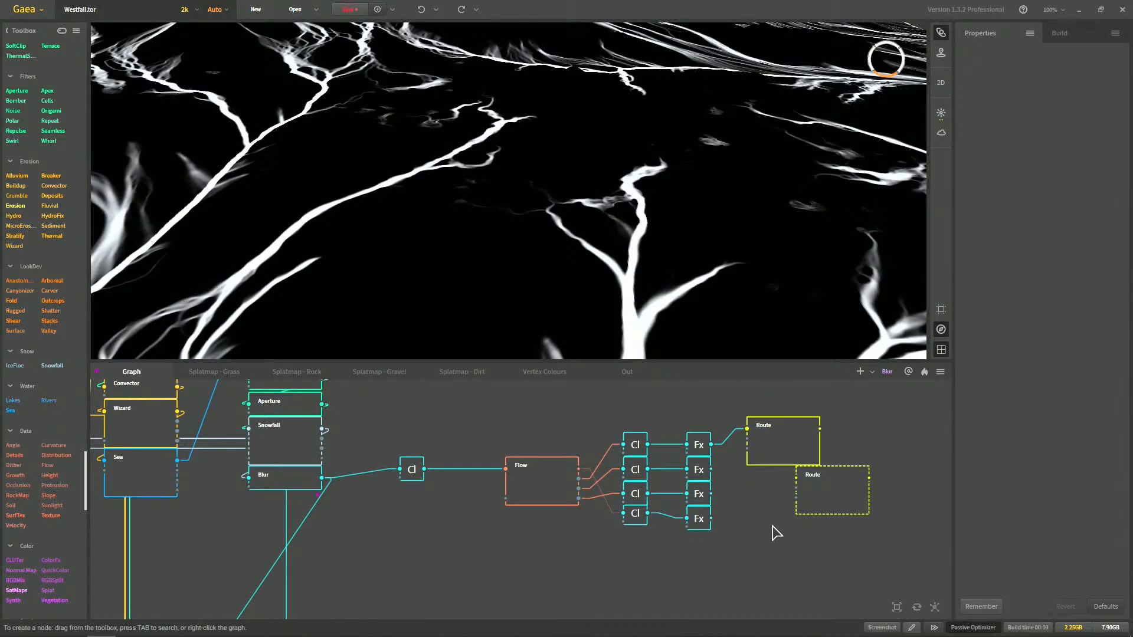
{"action": "left_click", "coordinate": [783, 461]}
{"action": "left_click_drag", "start_coordinate": [783, 449], "coordinate": [776, 424]}
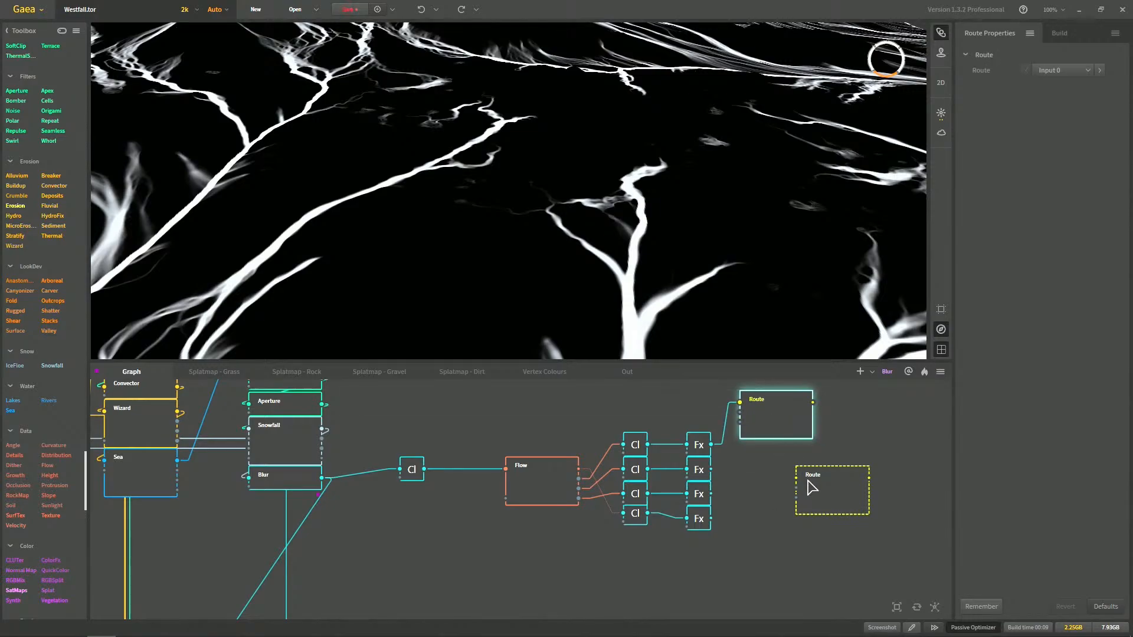
{"action": "key", "text": "ctrl+d"}
{"action": "left_click_drag", "start_coordinate": [815, 474], "coordinate": [810, 559]}
{"action": "left_click", "coordinate": [787, 434]}
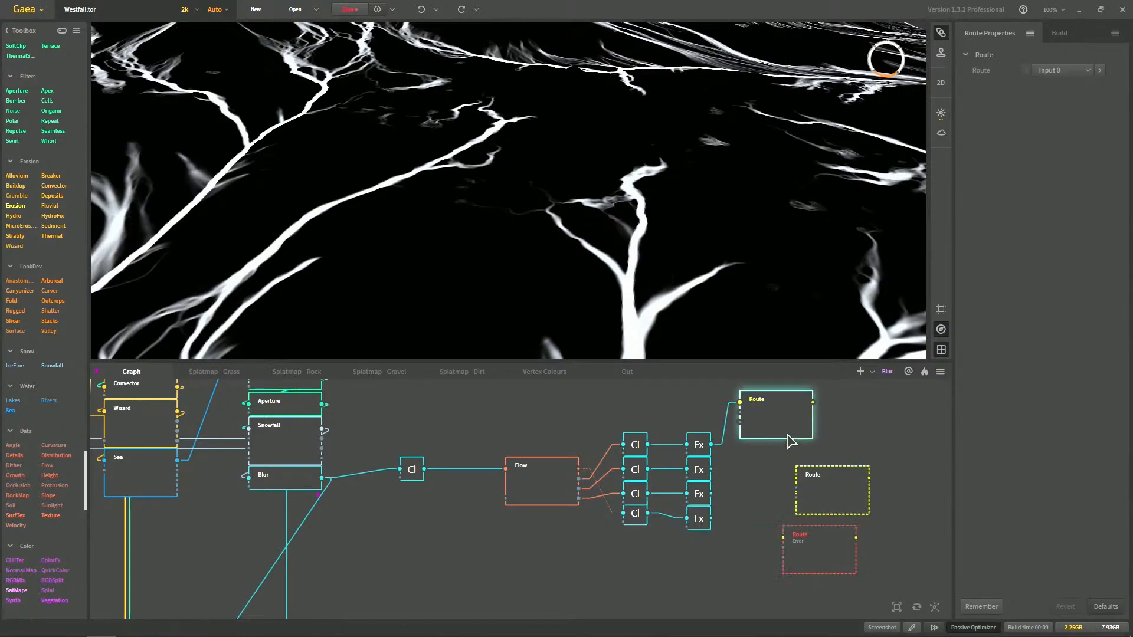
{"action": "key", "text": "ctrl+d"}
{"action": "left_click_drag", "start_coordinate": [807, 466], "coordinate": [711, 469]}
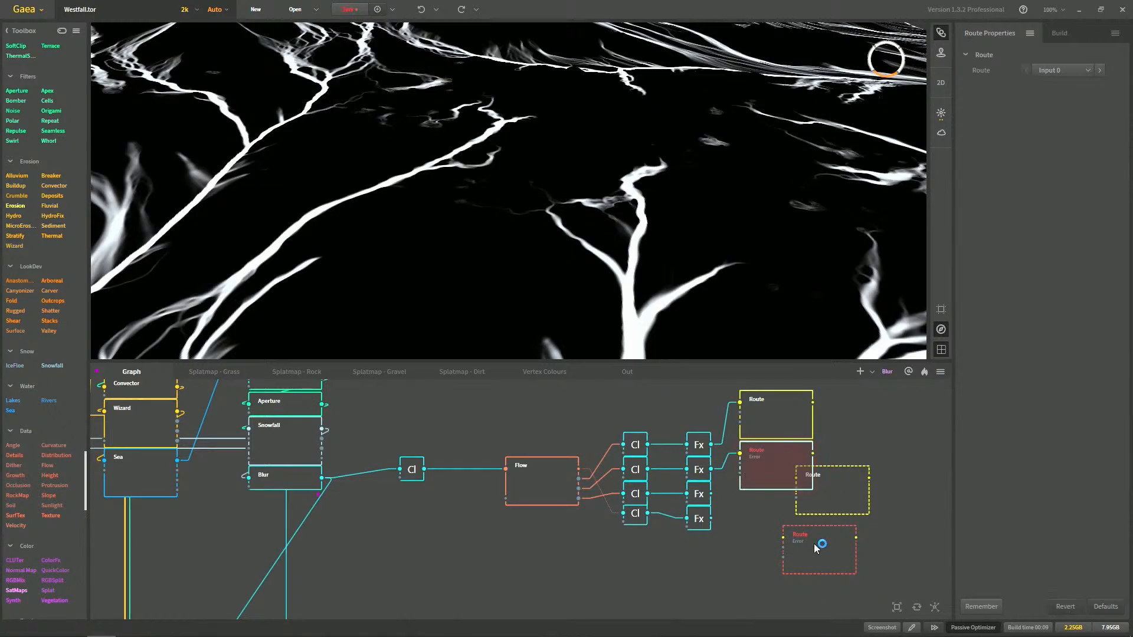
{"action": "left_click_drag", "start_coordinate": [841, 501], "coordinate": [782, 529]}
{"action": "left_click_drag", "start_coordinate": [831, 557], "coordinate": [712, 494]}
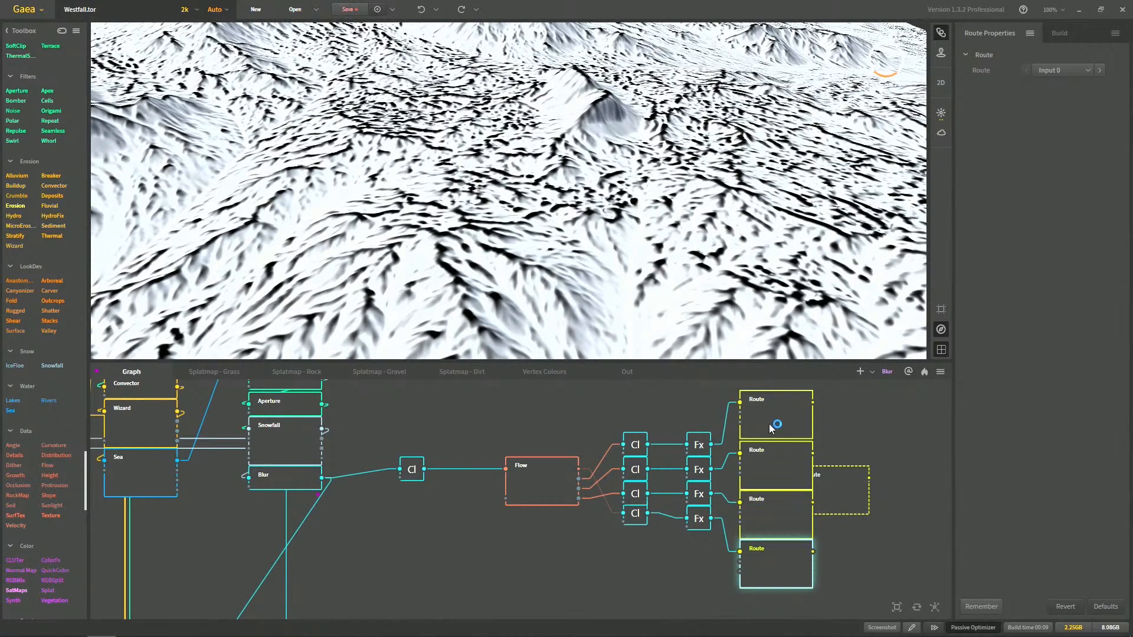
{"action": "left_click_drag", "start_coordinate": [841, 498], "coordinate": [920, 469]}
{"action": "key", "text": "Delete"}
Rename the first Route node "Flow - Primary" and the second "Flow - Secondary"
{"action": "left_click_drag", "start_coordinate": [786, 422], "coordinate": [786, 425]}
{"action": "key", "text": "F2"}
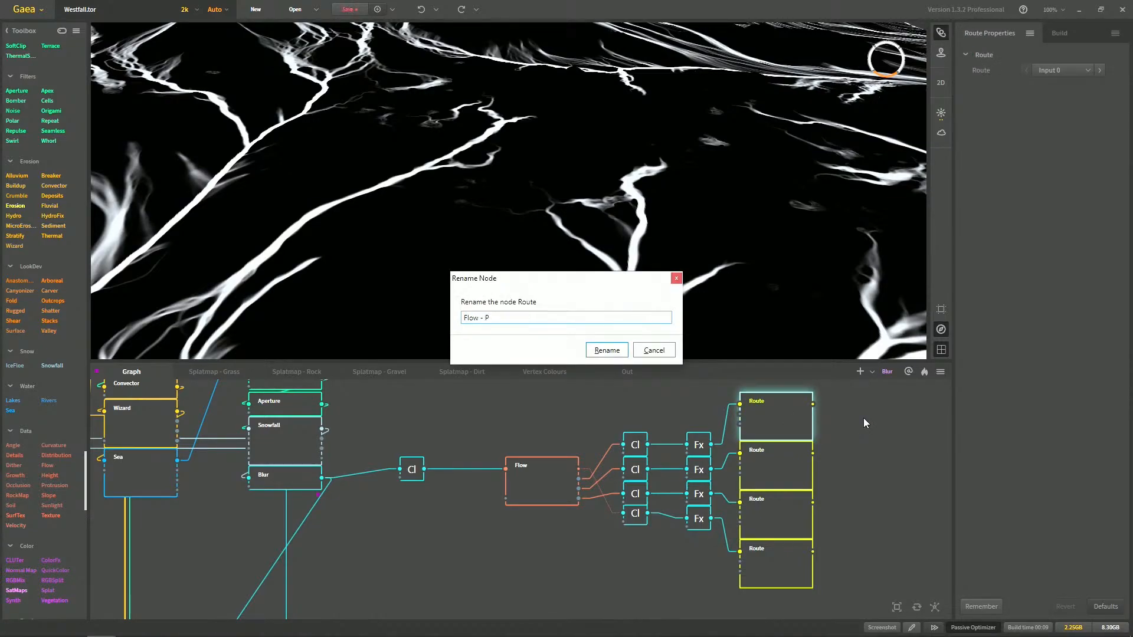
{"action": "type", "text": "Flow - Primary"}
{"action": "key", "text": "Return"}
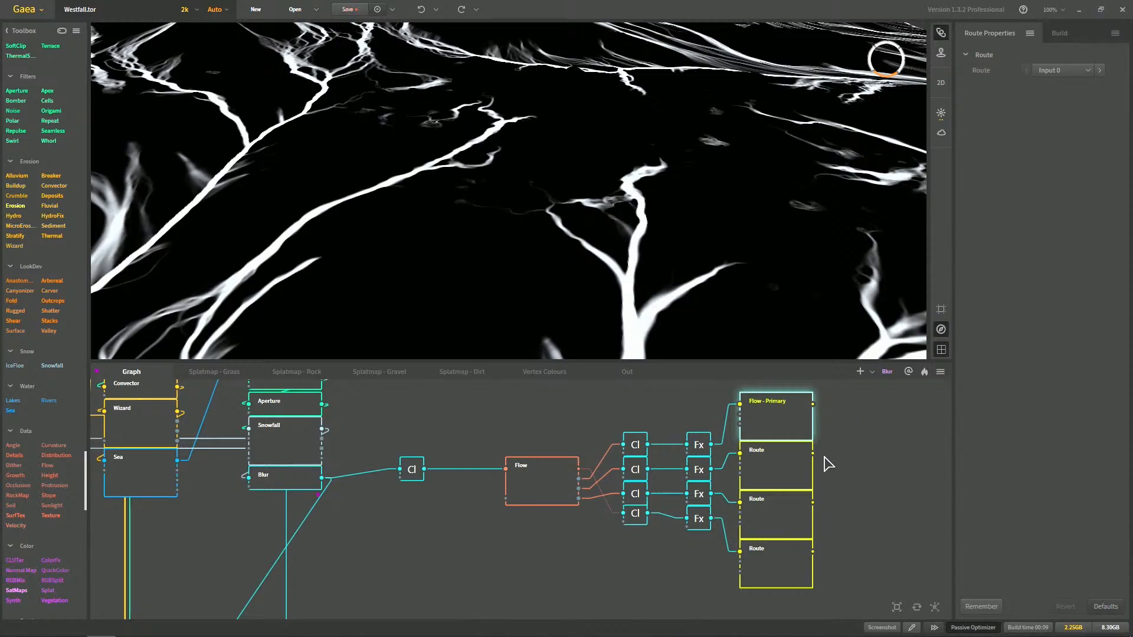
{"action": "left_click", "coordinate": [777, 466]}
{"action": "key", "text": "F2"}
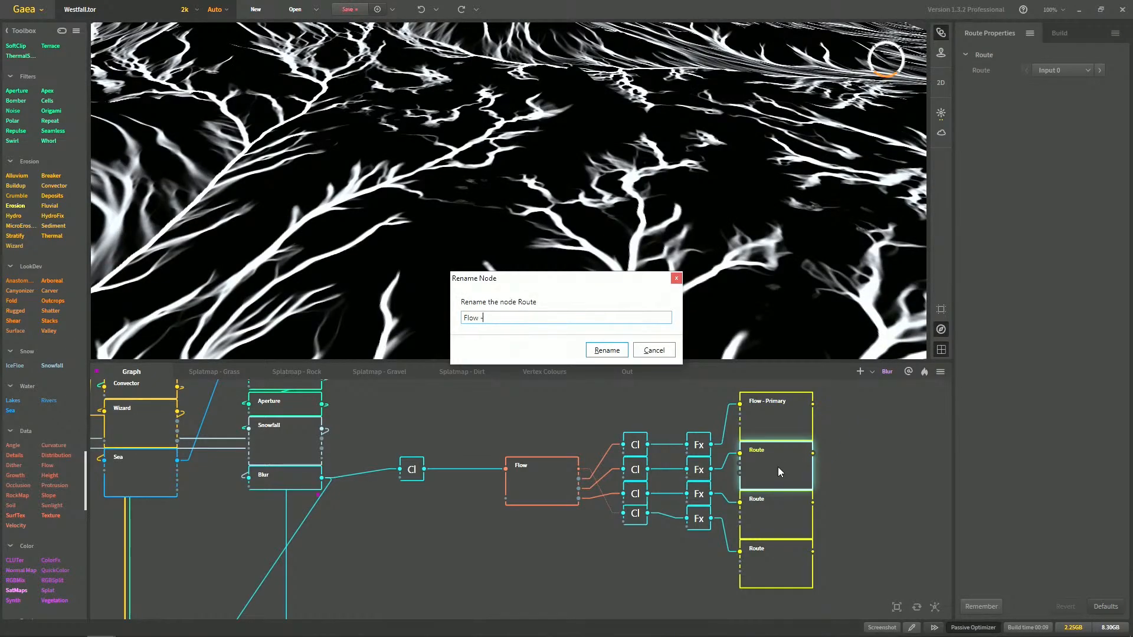
{"action": "type", "text": "Flow - Secondary"}
{"action": "key", "text": "Return"}
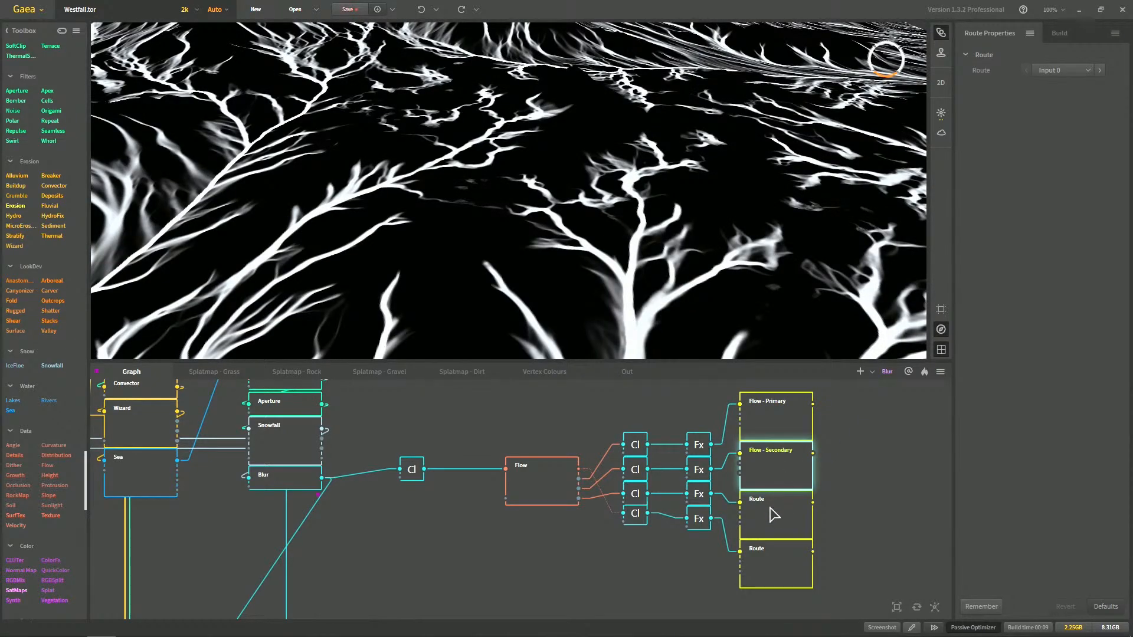
Rename the third Route node "Flow - Tertiary" and the fourth "Flow - Quaternary"
{"action": "left_click", "coordinate": [769, 507]}
{"action": "key", "text": "F2"}
{"action": "type", "text": "Flow - Tertiary"}
{"action": "key", "text": "Return"}
{"action": "left_click", "coordinate": [562, 479]}
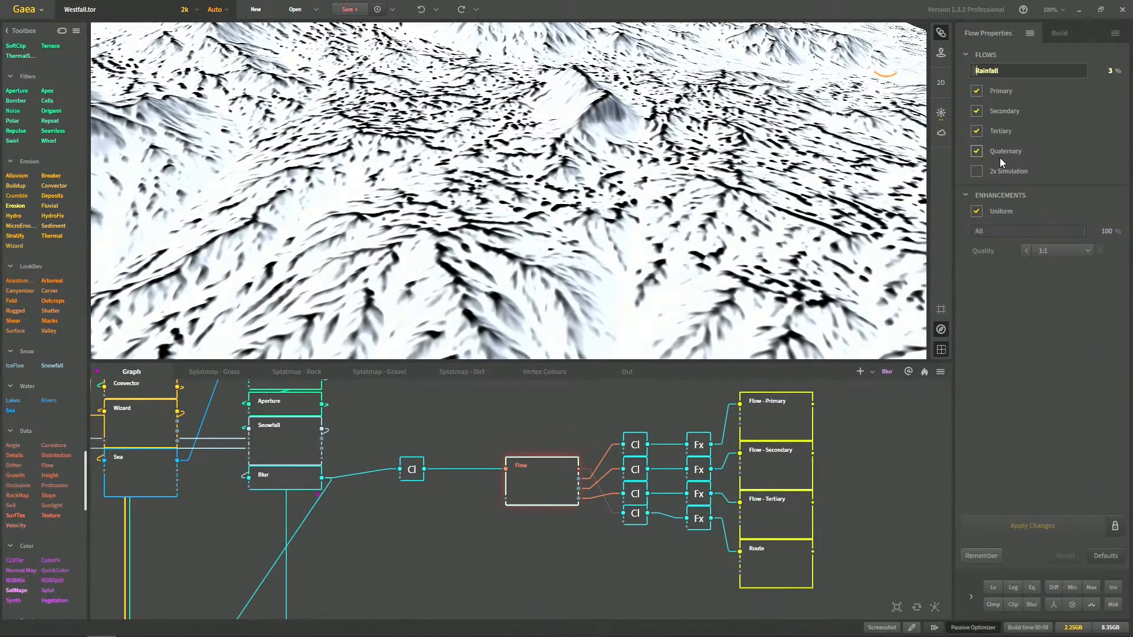
{"action": "left_click", "coordinate": [782, 568]}
{"action": "key", "text": "F2"}
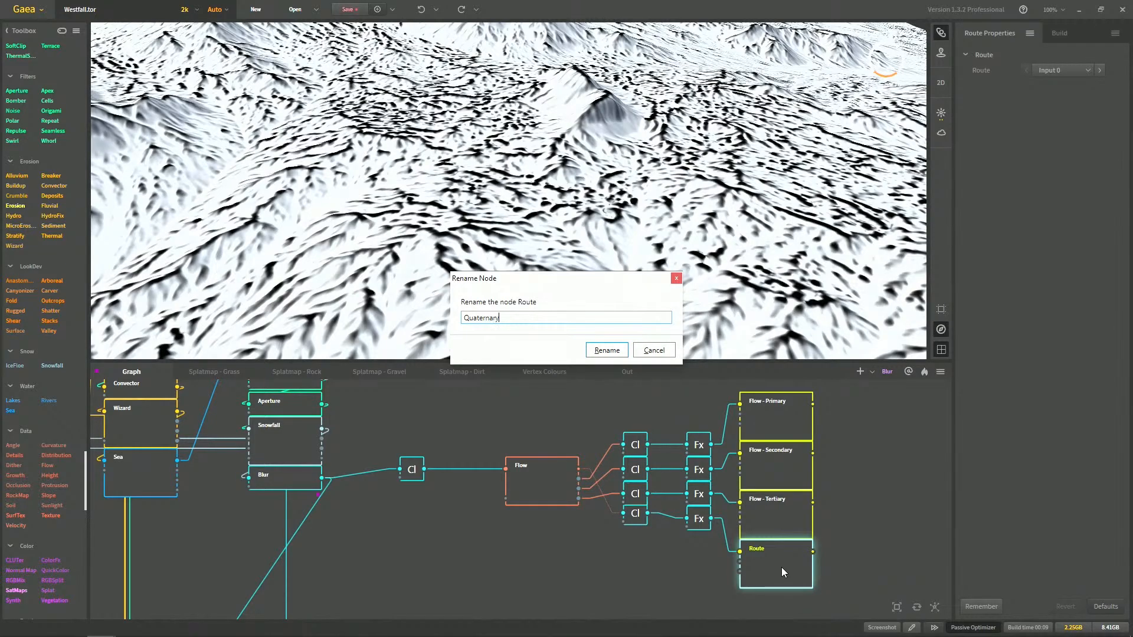
{"action": "type", "text": "Flow -"}
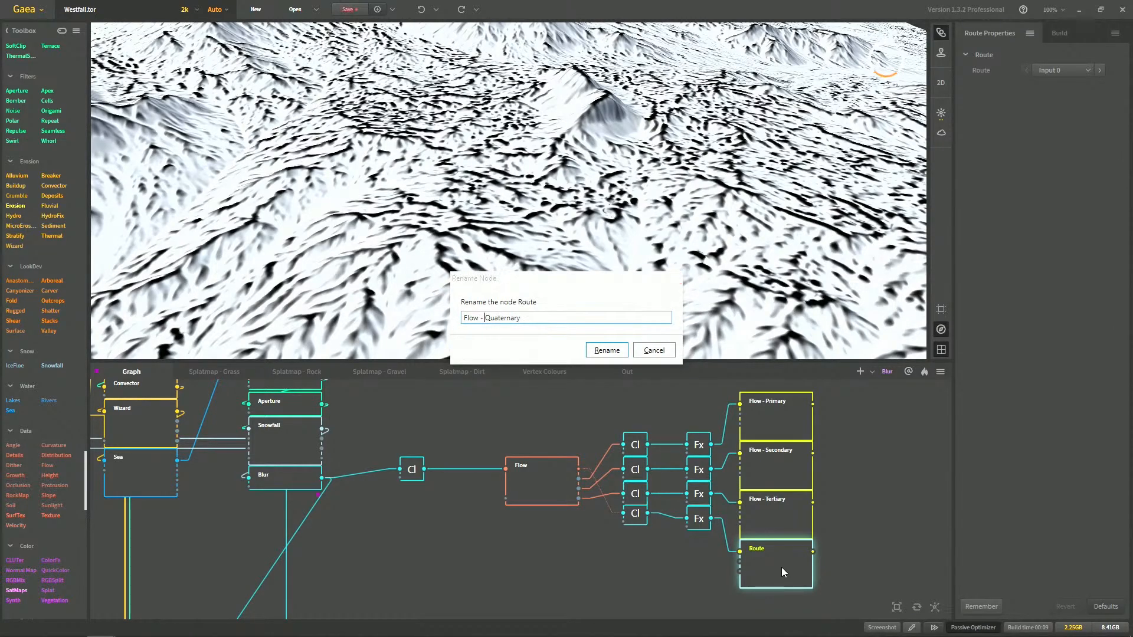
{"action": "key", "text": "Return"}
Branch off the Flow node's main output with a new Clamp node followed by an Fx node
{"action": "middle_click_drag", "start_coordinate": [797, 494], "coordinate": [723, 575]}
{"action": "left_click_drag", "start_coordinate": [505, 550], "coordinate": [560, 446]}
{"action": "type", "text": "clamp"}
{"action": "key", "text": "Return"}
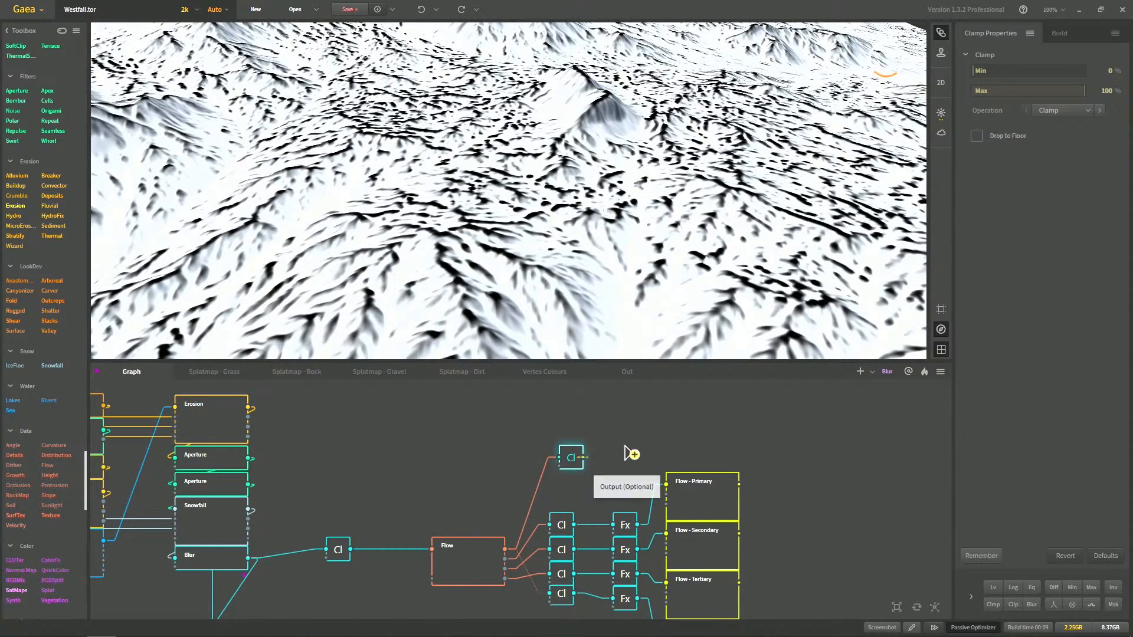
{"action": "left_click_drag", "start_coordinate": [668, 449], "coordinate": [766, 431]}
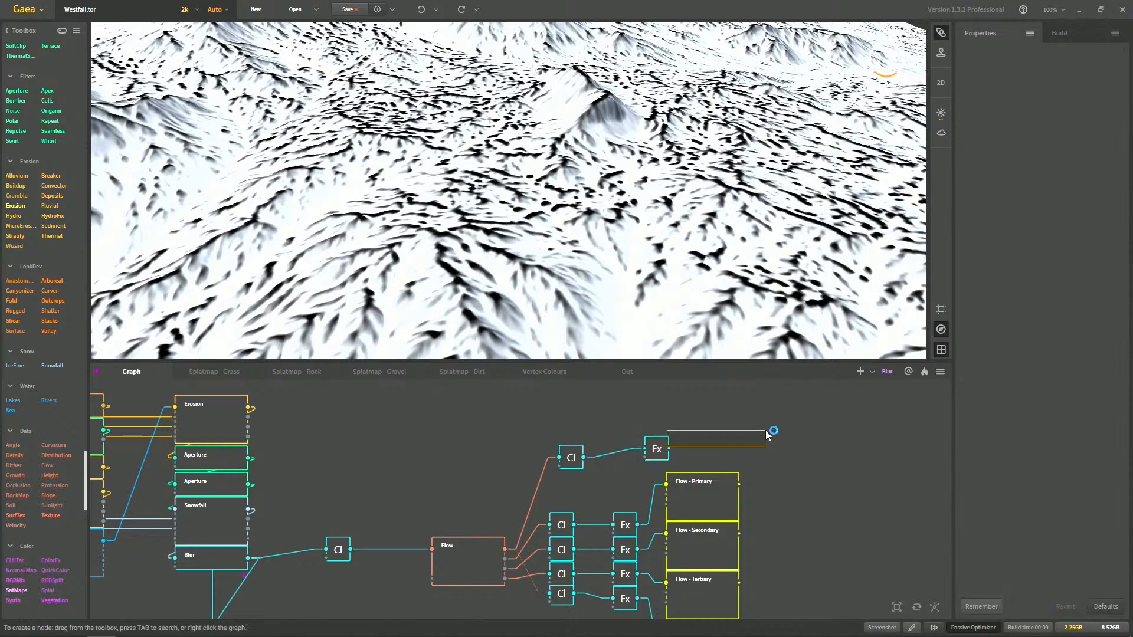
{"action": "right_click", "coordinate": [735, 433]}
{"action": "type", "text": "flow"}
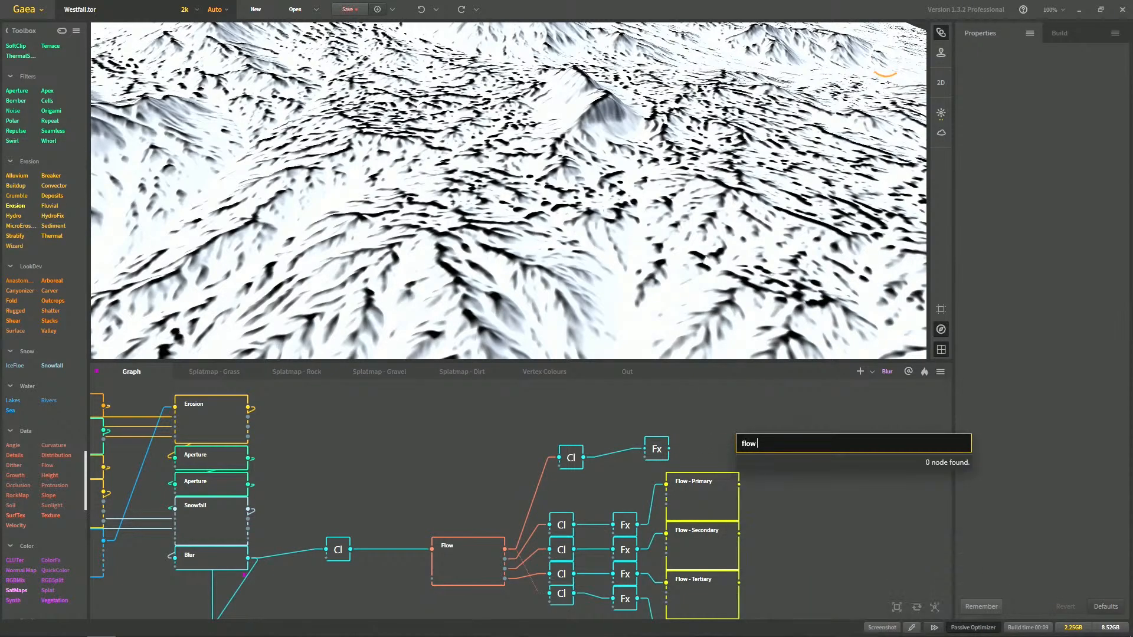
{"action": "type", "text": "Flow -"}
Add a Route node named "Flow - Output" after the new Fx node and align this branch with the columns below it
{"action": "left_click", "coordinate": [672, 449]}
{"action": "left_click_drag", "start_coordinate": [670, 449], "coordinate": [710, 426]}
{"action": "type", "text": "output"}
{"action": "key", "text": "Return"}
{"action": "key", "text": "F2"}
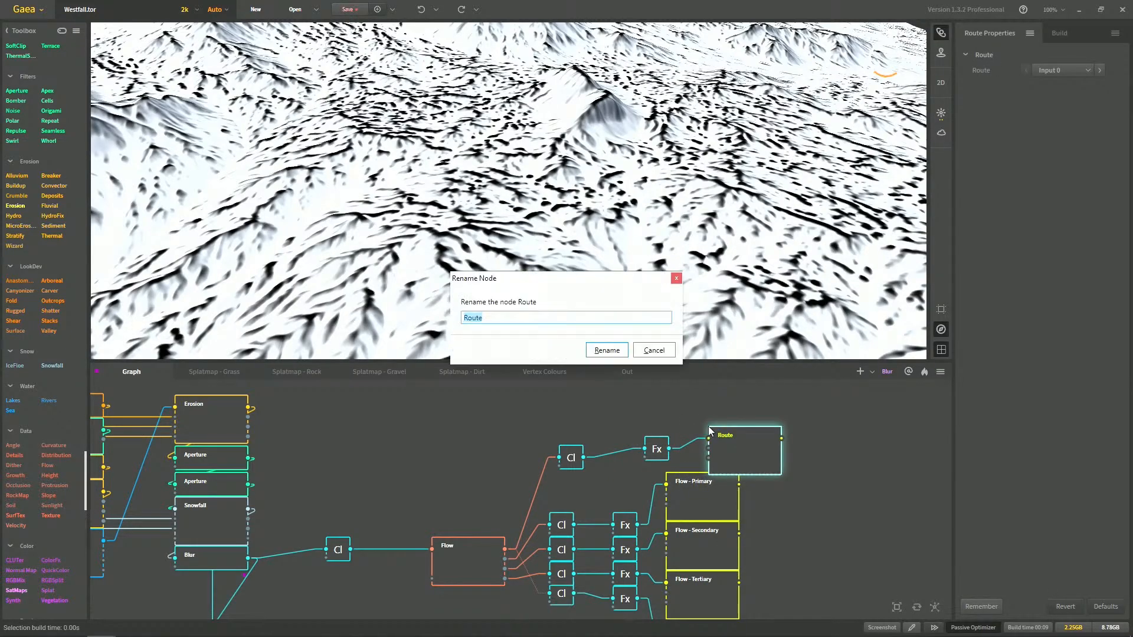
{"action": "type", "text": "Flow - Output"}
{"action": "key", "text": "Return"}
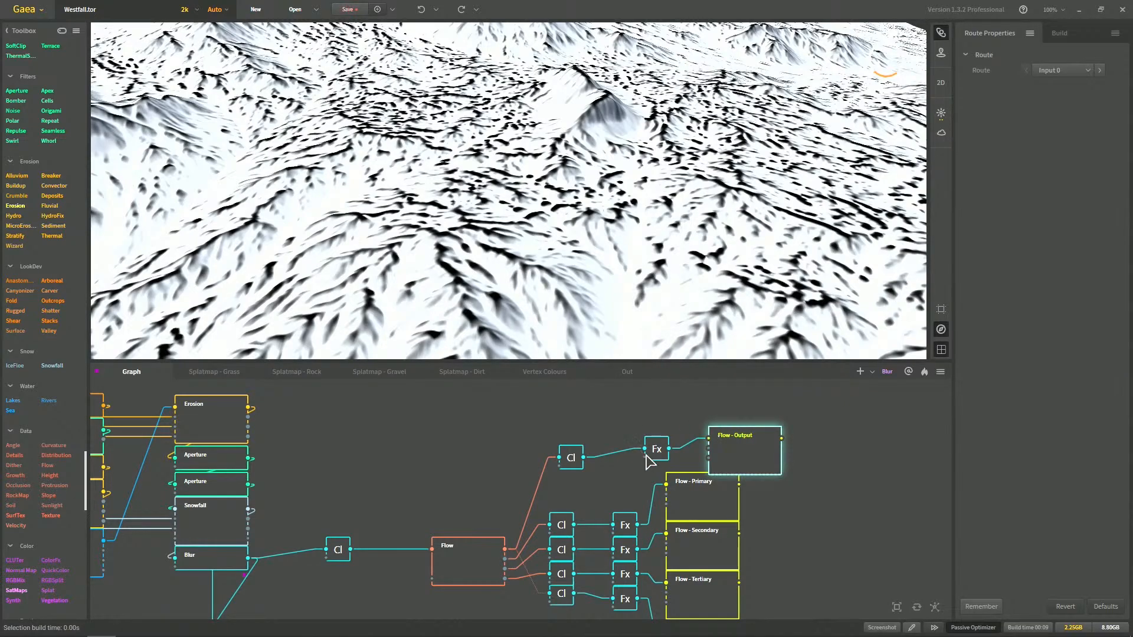
{"action": "left_click_drag", "start_coordinate": [656, 450], "coordinate": [565, 461]}
{"action": "left_click_drag", "start_coordinate": [735, 442], "coordinate": [690, 443]}
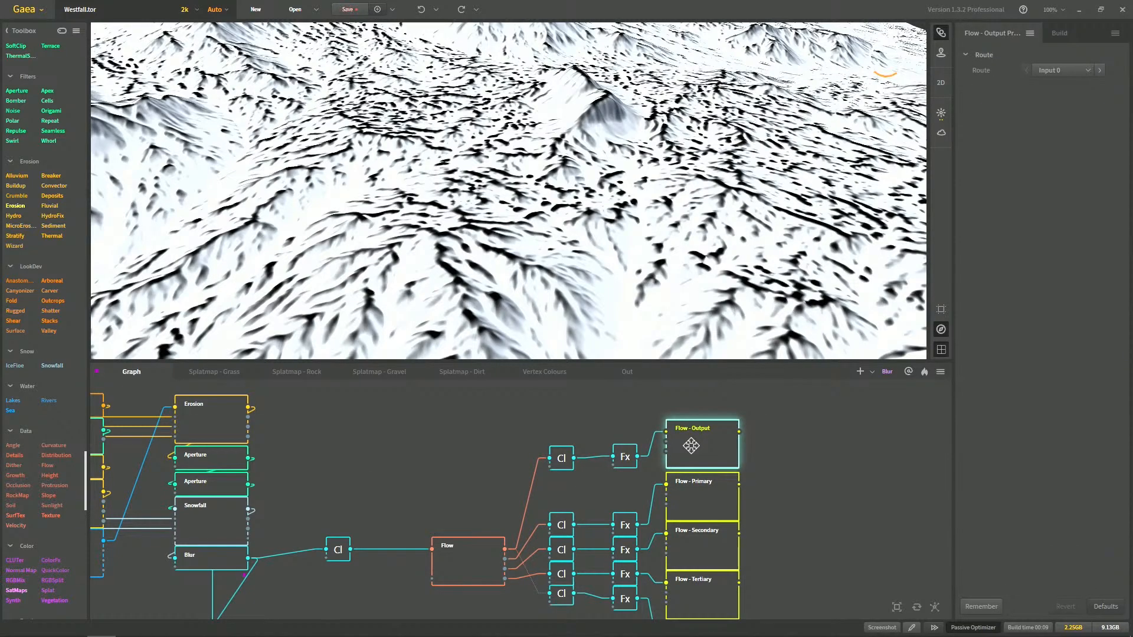
Compare the Flow - Primary, Flow - Output and Flow - Quaternary masks on the terrain
{"action": "scroll", "coordinate": [741, 484], "scroll_direction": "down", "scroll_amount": 2}
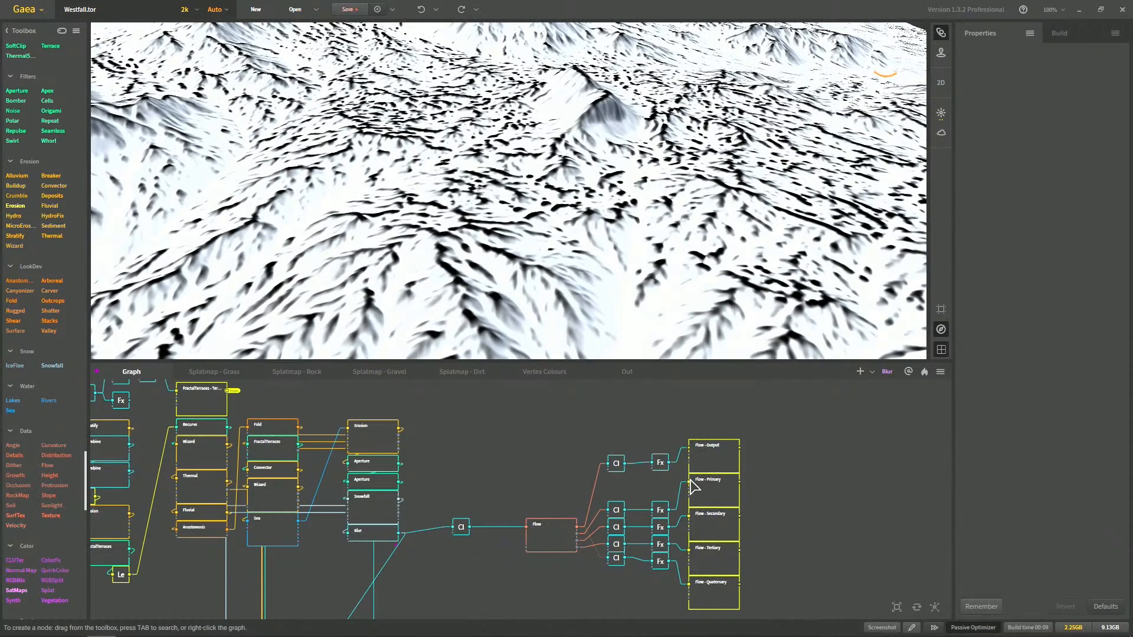
{"action": "left_click", "coordinate": [708, 481]}
{"action": "left_click", "coordinate": [716, 466]}
{"action": "left_click", "coordinate": [721, 587]}
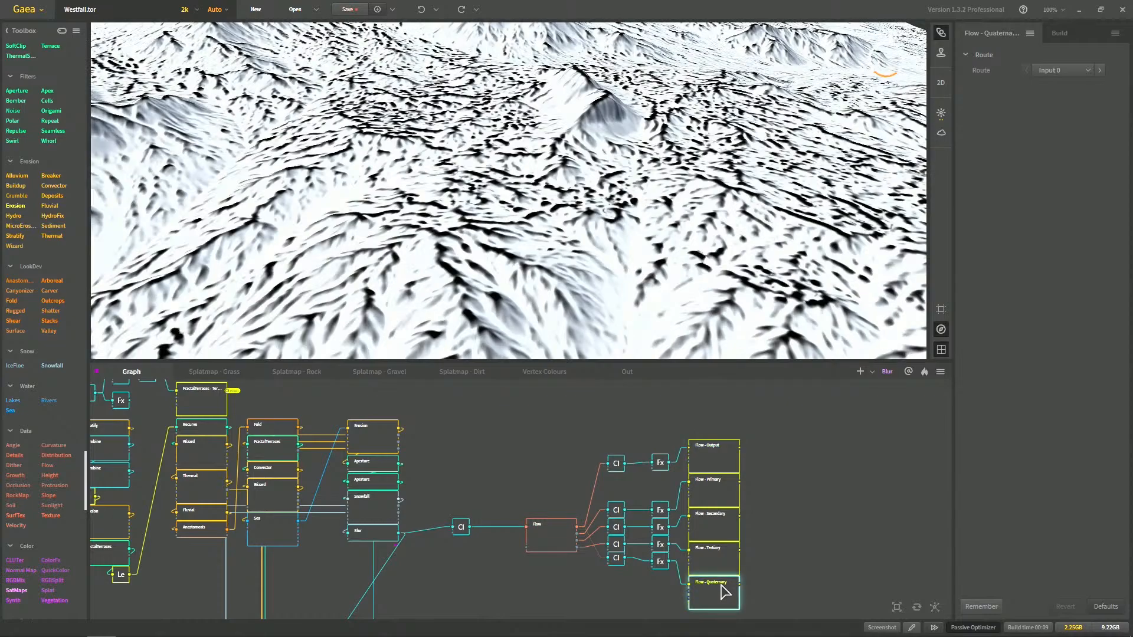
{"action": "left_click_drag", "start_coordinate": [606, 315], "coordinate": [649, 316]}
{"action": "left_click", "coordinate": [716, 466]}
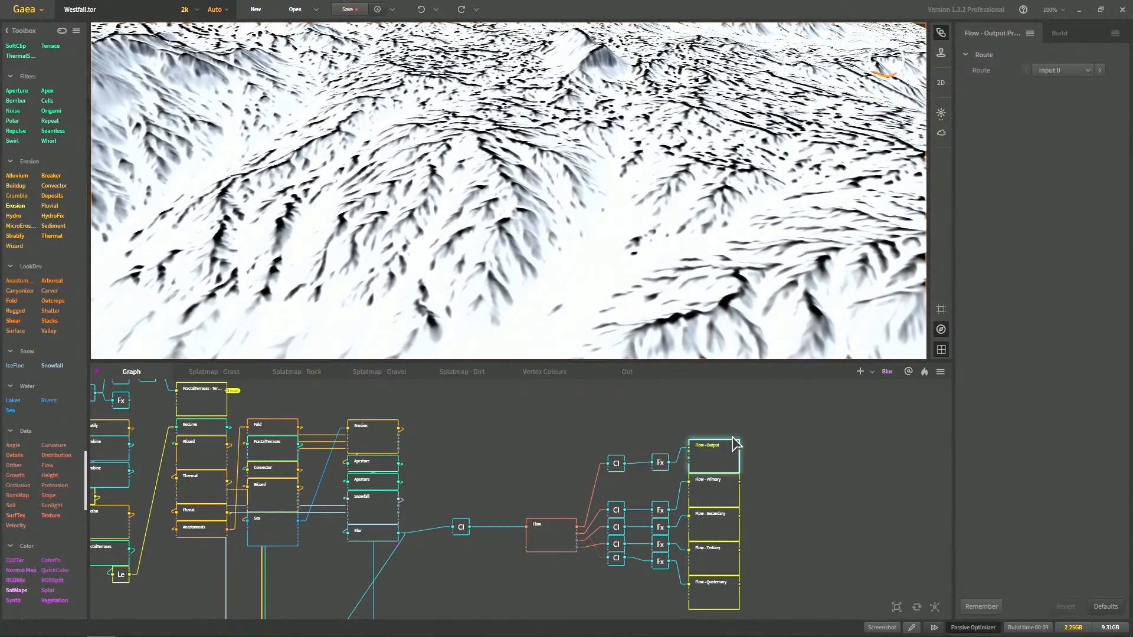
Add an Invert node to the output of the Flow - Output node
{"action": "right_click", "coordinate": [784, 436]}
{"action": "type", "text": "invert"}
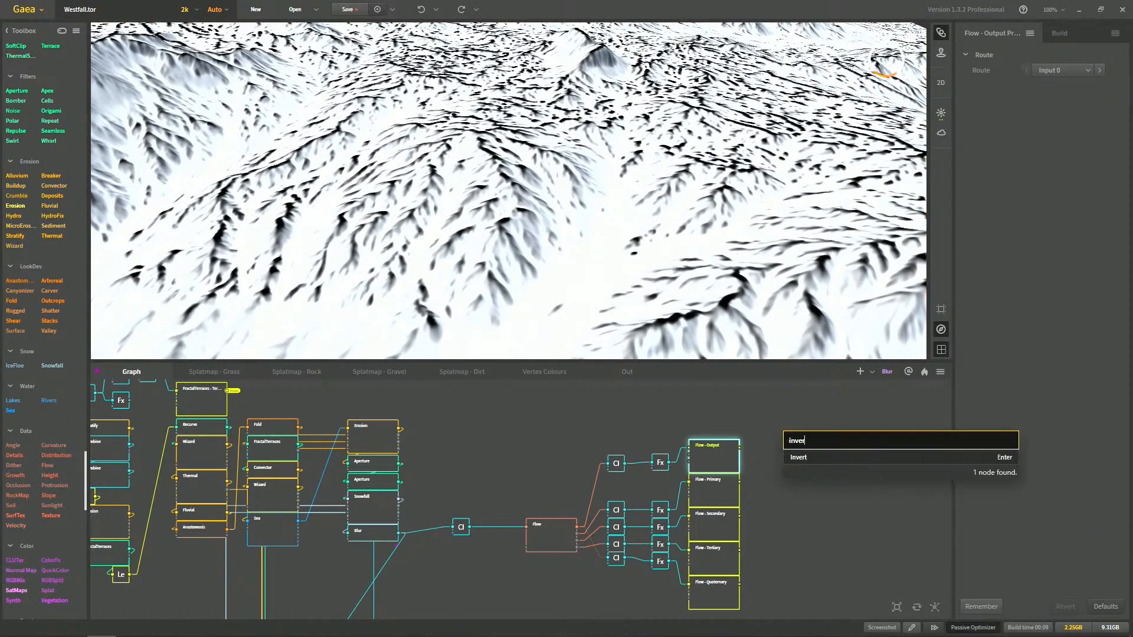
{"action": "key", "text": "Return"}
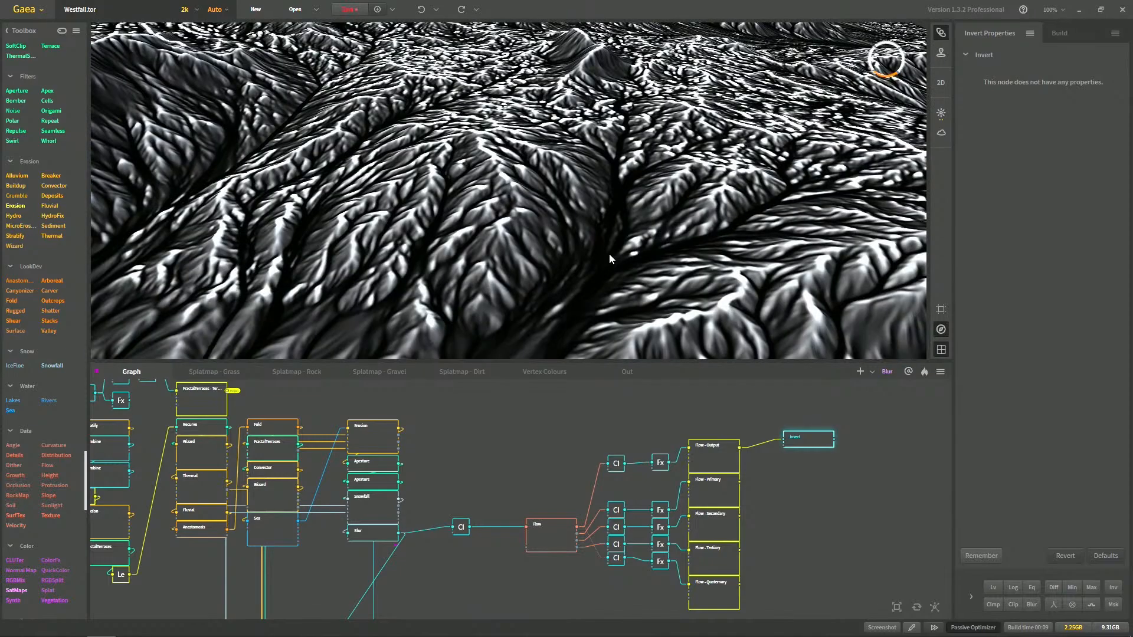
Examine the inverted Flow - Output mask on the terrain from several angles and distances
{"action": "left_click_drag", "start_coordinate": [611, 254], "coordinate": [642, 311]}
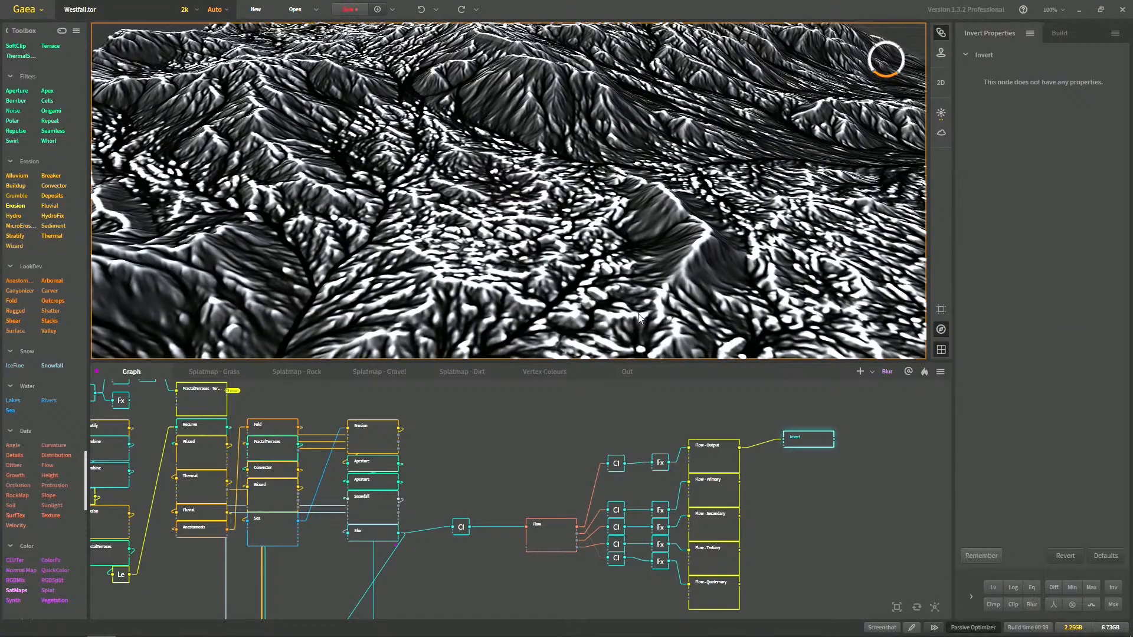
{"action": "middle_click_drag", "start_coordinate": [602, 286], "coordinate": [638, 340]}
{"action": "scroll", "coordinate": [679, 277], "scroll_direction": "up", "scroll_amount": 5}
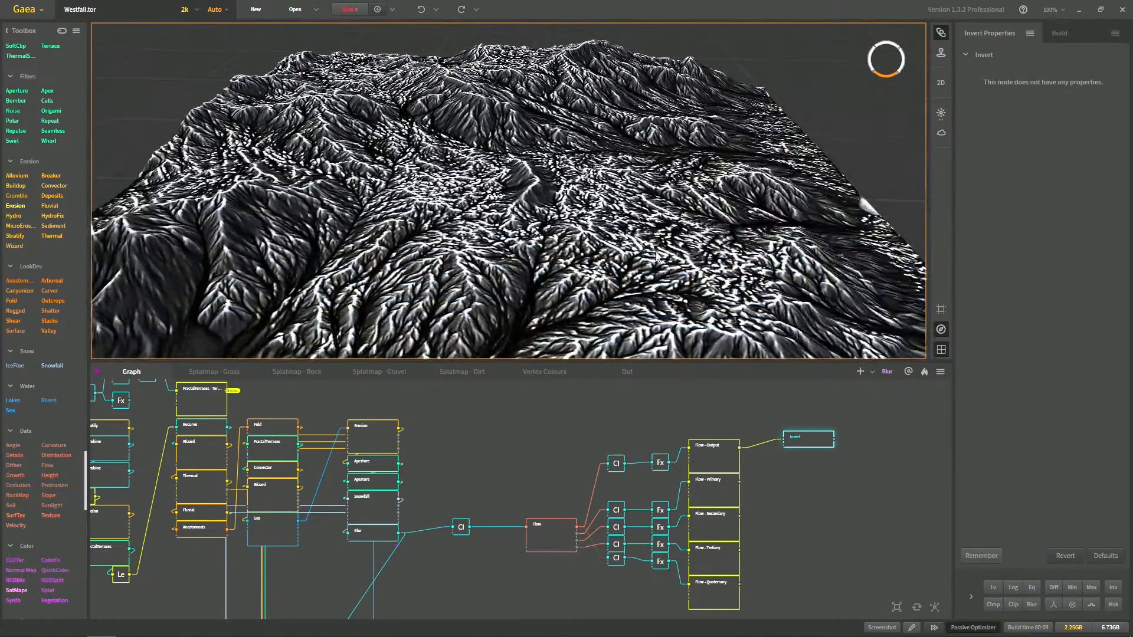
{"action": "left_click_drag", "start_coordinate": [683, 253], "coordinate": [521, 223]}
{"action": "scroll", "coordinate": [521, 223], "scroll_direction": "down", "scroll_amount": 5}
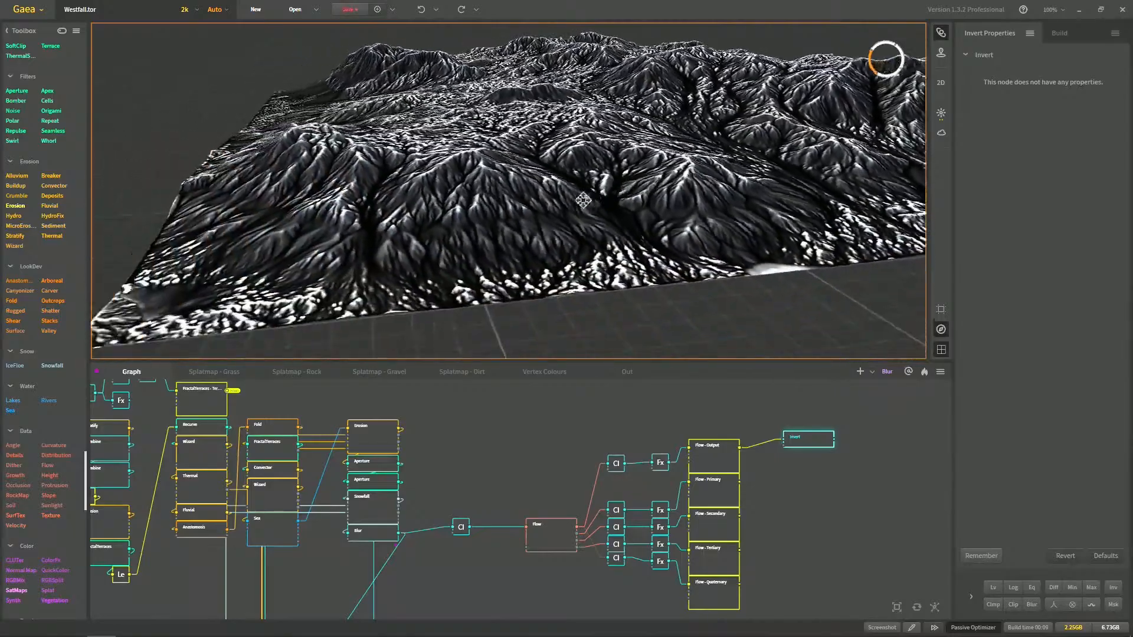
{"action": "scroll", "coordinate": [558, 192], "scroll_direction": "up", "scroll_amount": 5}
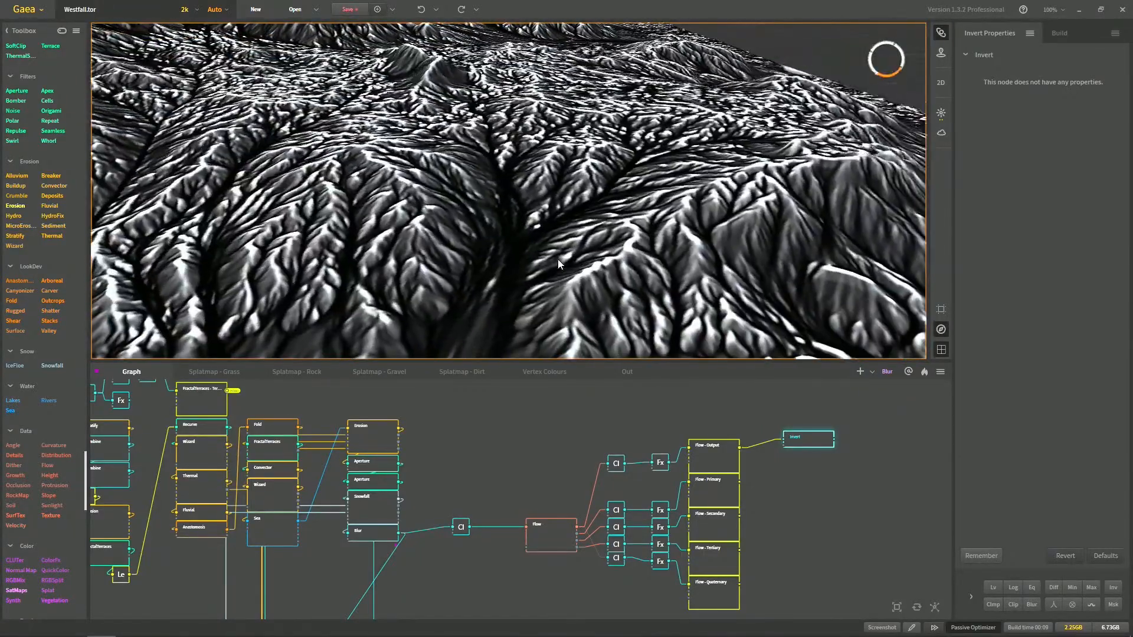
{"action": "middle_click_drag", "start_coordinate": [558, 259], "coordinate": [763, 405]}
Delete the Invert node and create a portal from the output of the Flow - Output Route node
{"action": "key", "text": "Delete"}
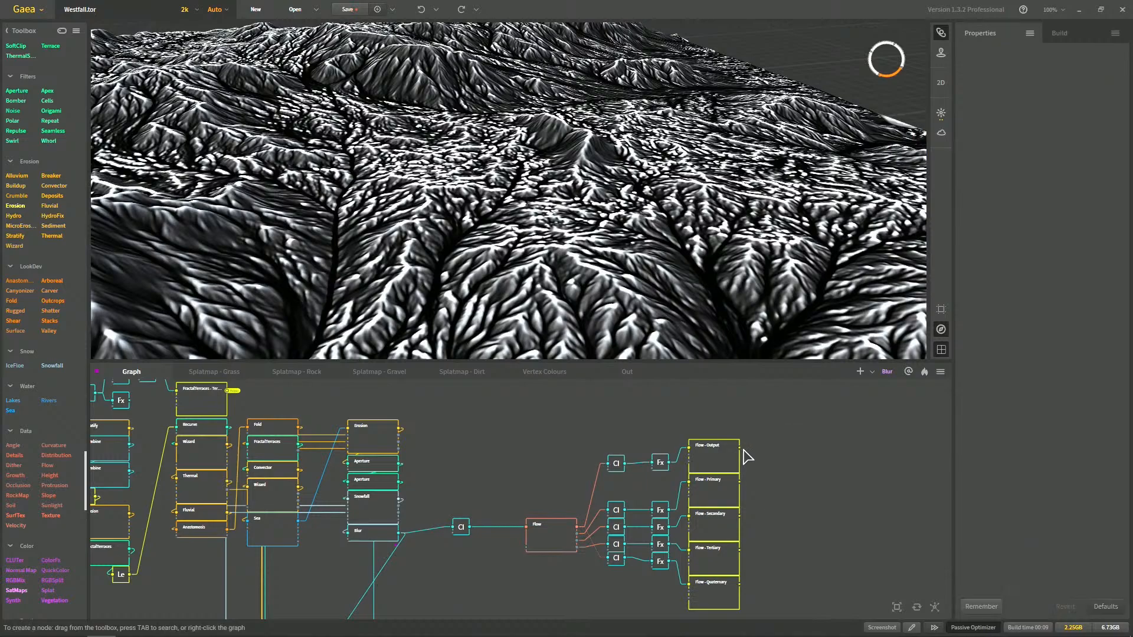
{"action": "right_click", "coordinate": [786, 458]}
{"action": "left_click", "coordinate": [812, 508]}
In the Splatmap - Rock graph, connect the Route node's input to the Flow - Output portal
{"action": "left_click", "coordinate": [267, 374]}
{"action": "right_click", "coordinate": [221, 446]}
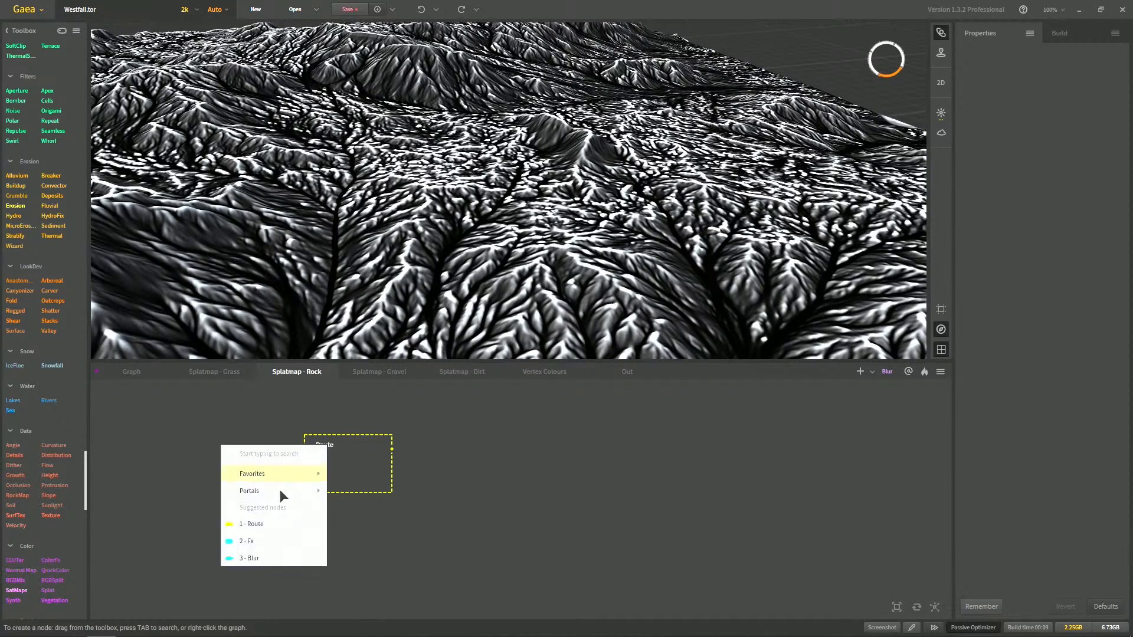
{"action": "mouse_move", "coordinate": [283, 496]}
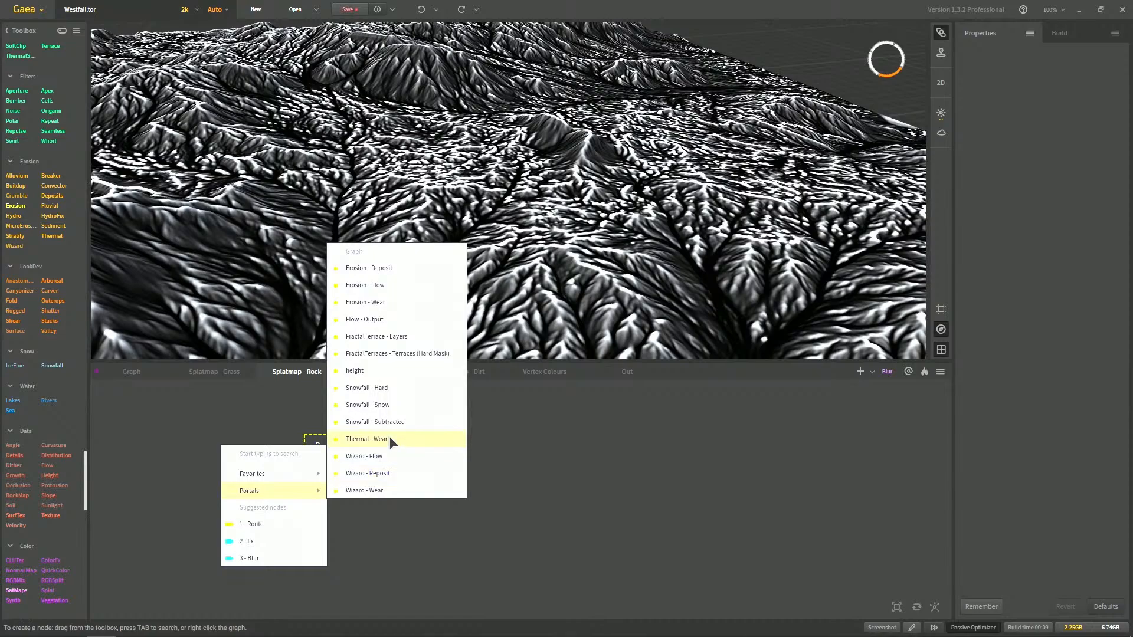
{"action": "left_click", "coordinate": [379, 324]}
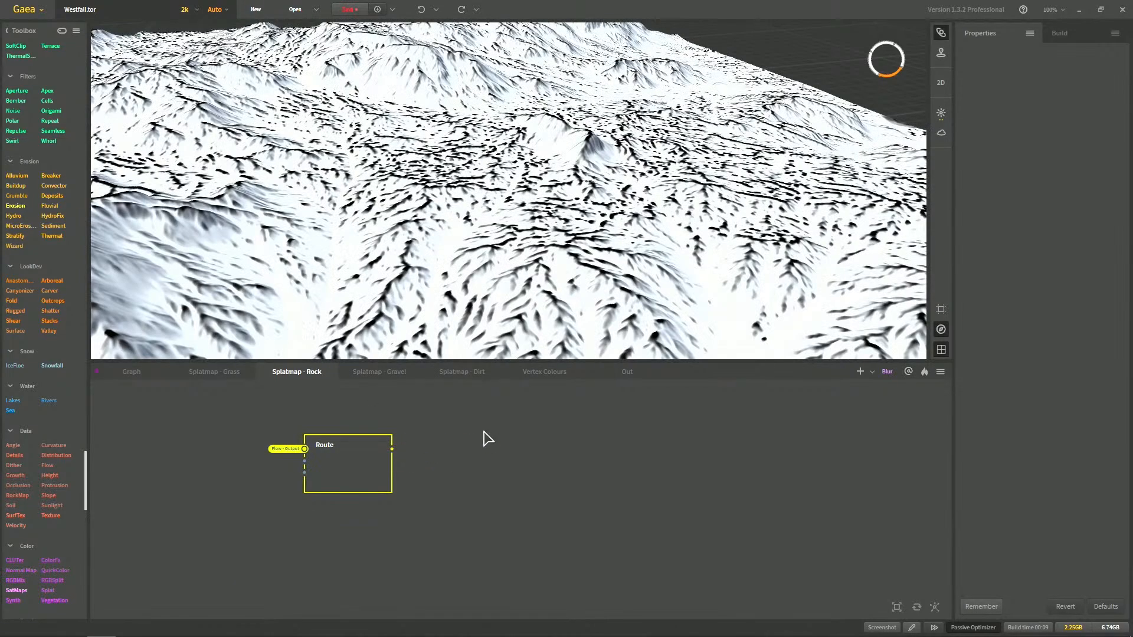
Add an Invert node to the Route node's output and stack it directly beneath the Route node
{"action": "right_click", "coordinate": [484, 431]}
{"action": "type", "text": "invert"}
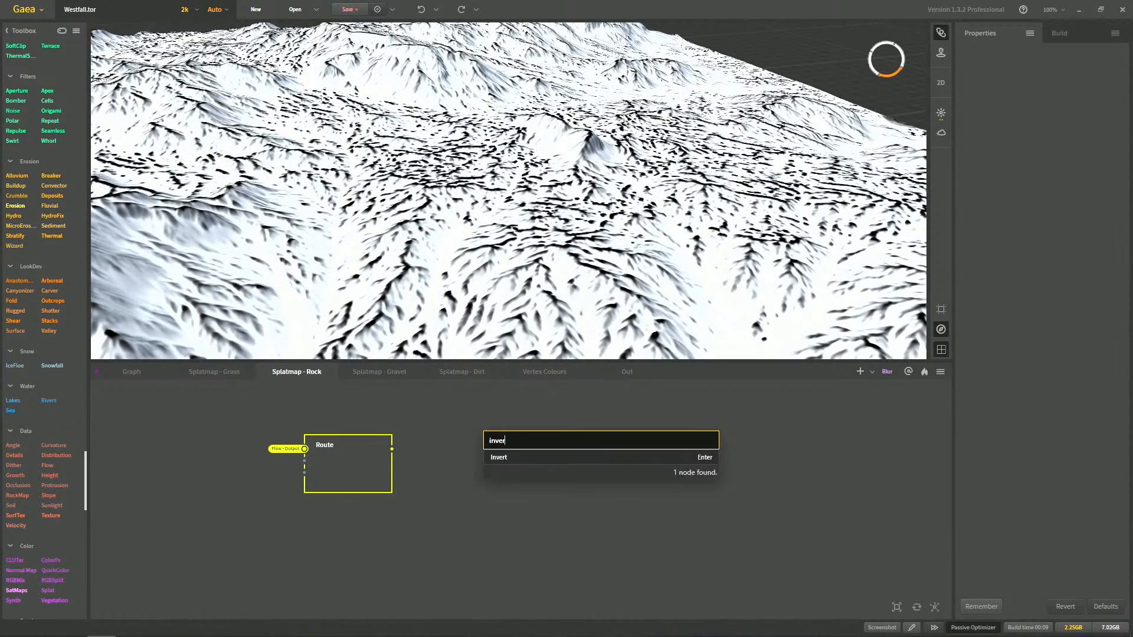
{"action": "key", "text": "Return"}
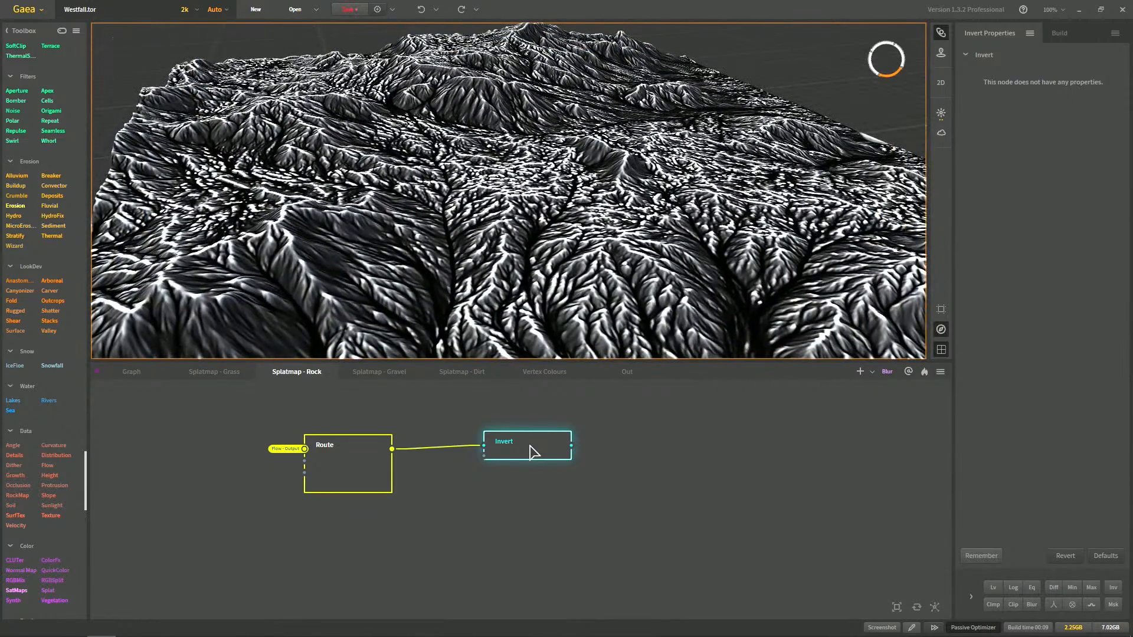
{"action": "left_click_drag", "start_coordinate": [530, 451], "coordinate": [352, 514]}
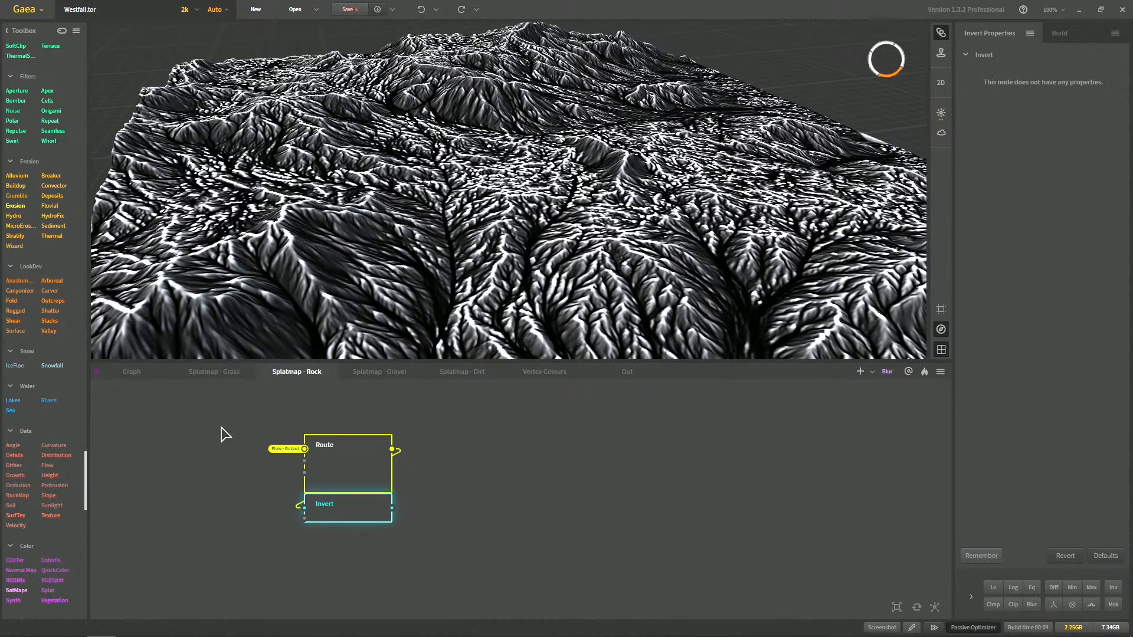
{"action": "left_click", "coordinate": [264, 410]}
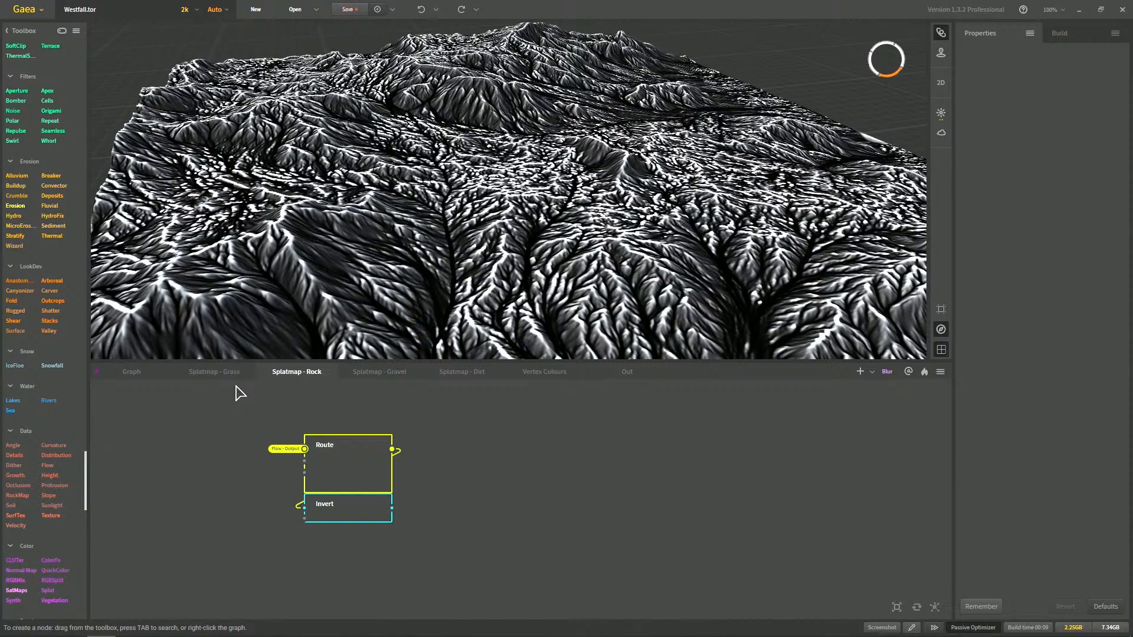
Compare the Route and Invert masks on the terrain in the Splatmap - Rock graph
{"action": "scroll", "coordinate": [313, 463], "scroll_direction": "up", "scroll_amount": 3}
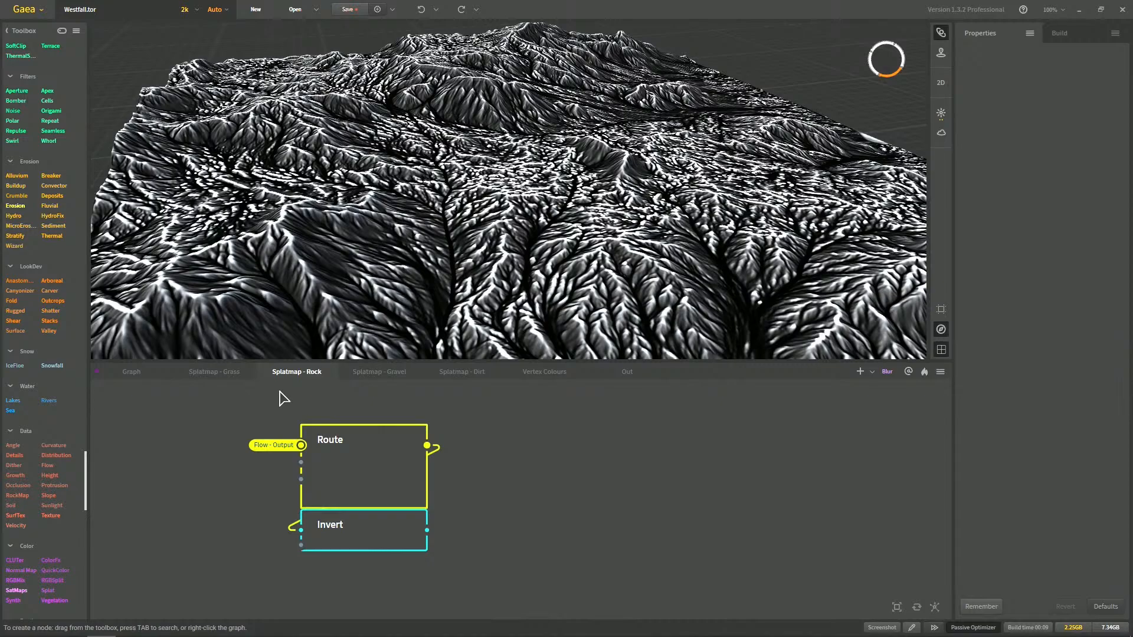
{"action": "left_click", "coordinate": [339, 465]}
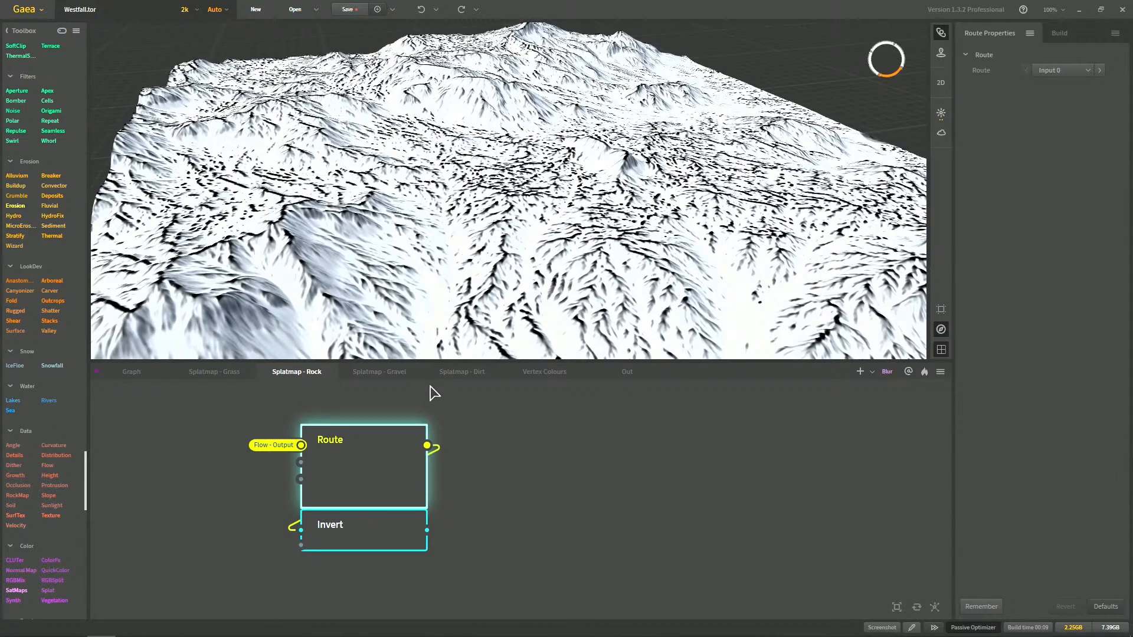
{"action": "left_click", "coordinate": [354, 540]}
{"action": "middle_click_drag", "start_coordinate": [559, 271], "coordinate": [667, 313]}
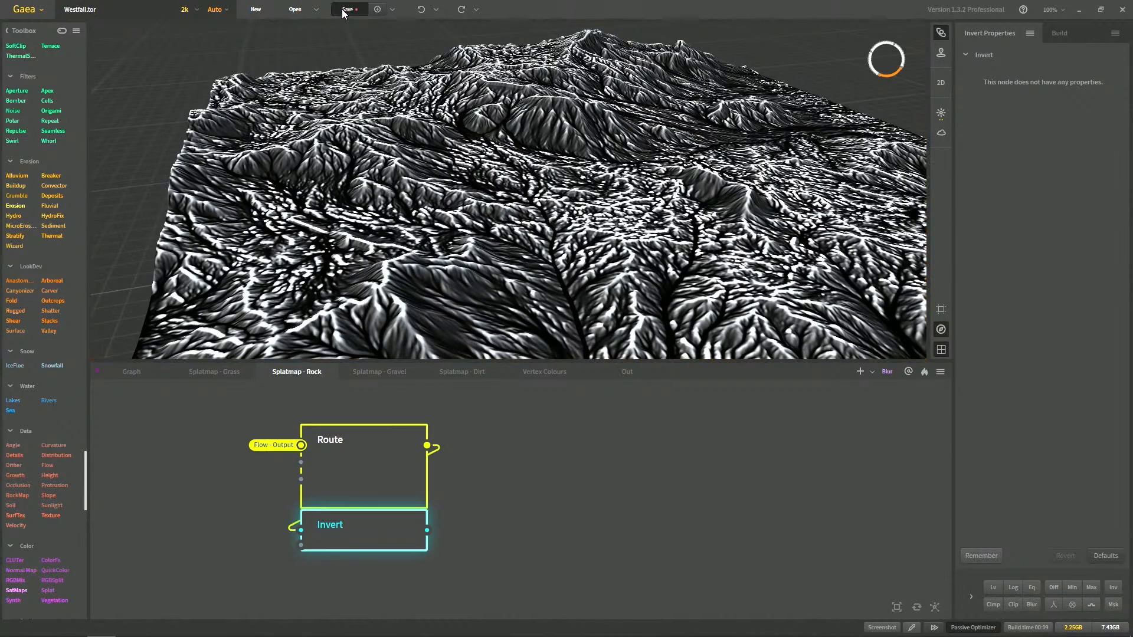
Return to the main graph and preview the terrain at the Blur node that ends the erosion chain
{"action": "left_click", "coordinate": [140, 369]}
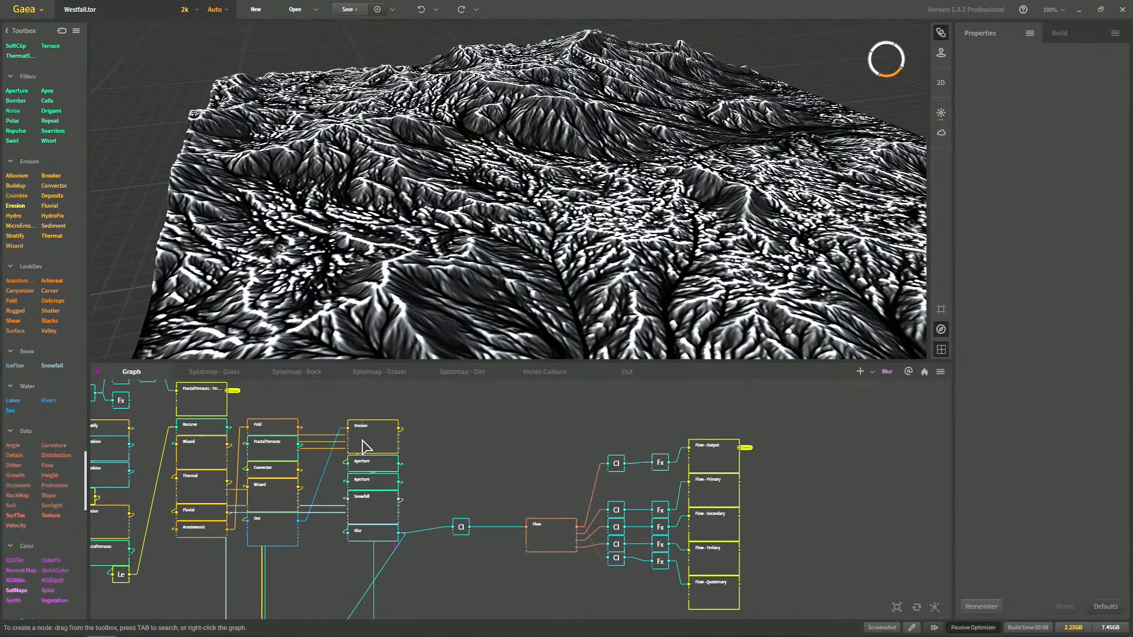
{"action": "mouse_move", "coordinate": [434, 466]}
{"action": "middle_mouse_down"}
{"action": "mouse_move", "coordinate": [385, 456]}
{"action": "mouse_move", "coordinate": [440, 457]}
{"action": "middle_mouse_up"}
{"action": "middle_click_drag", "start_coordinate": [384, 502], "coordinate": [510, 563]}
{"action": "middle_click_drag", "start_coordinate": [468, 482], "coordinate": [508, 453]}
{"action": "left_click", "coordinate": [539, 550]}
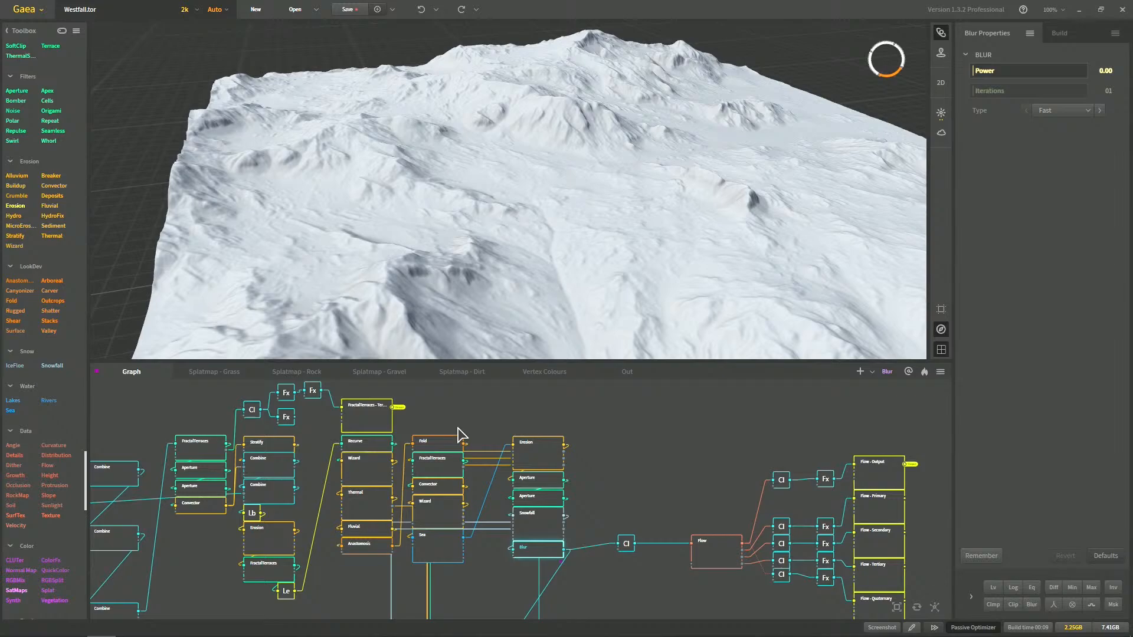
{"action": "middle_click_drag", "start_coordinate": [380, 469], "coordinate": [440, 449]}
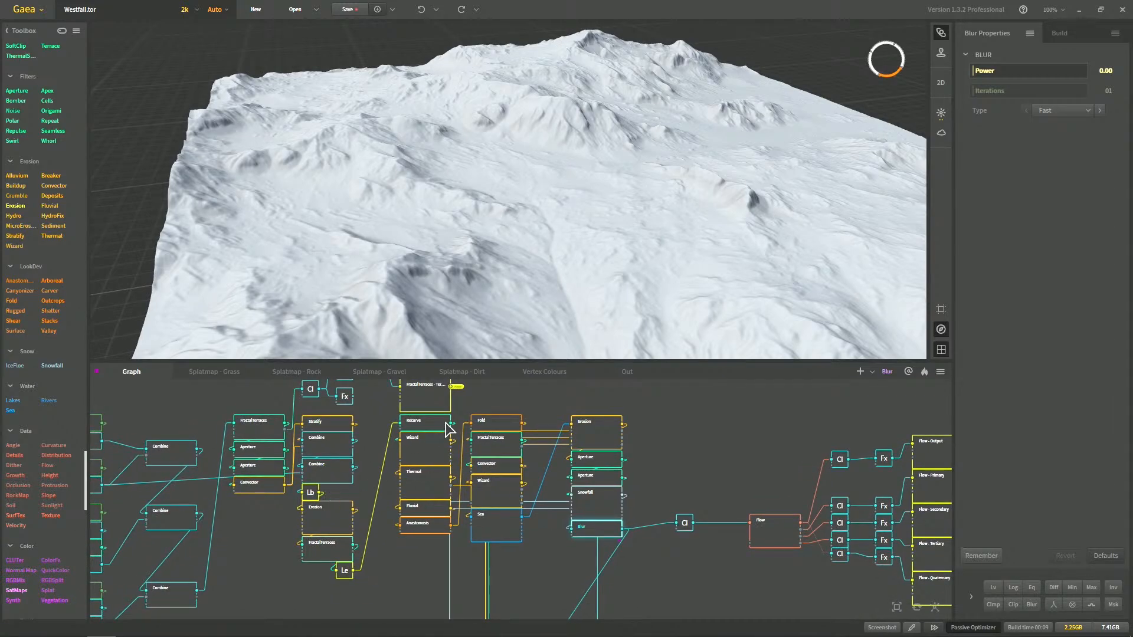
{"action": "middle_click_drag", "start_coordinate": [650, 435], "coordinate": [614, 464]}
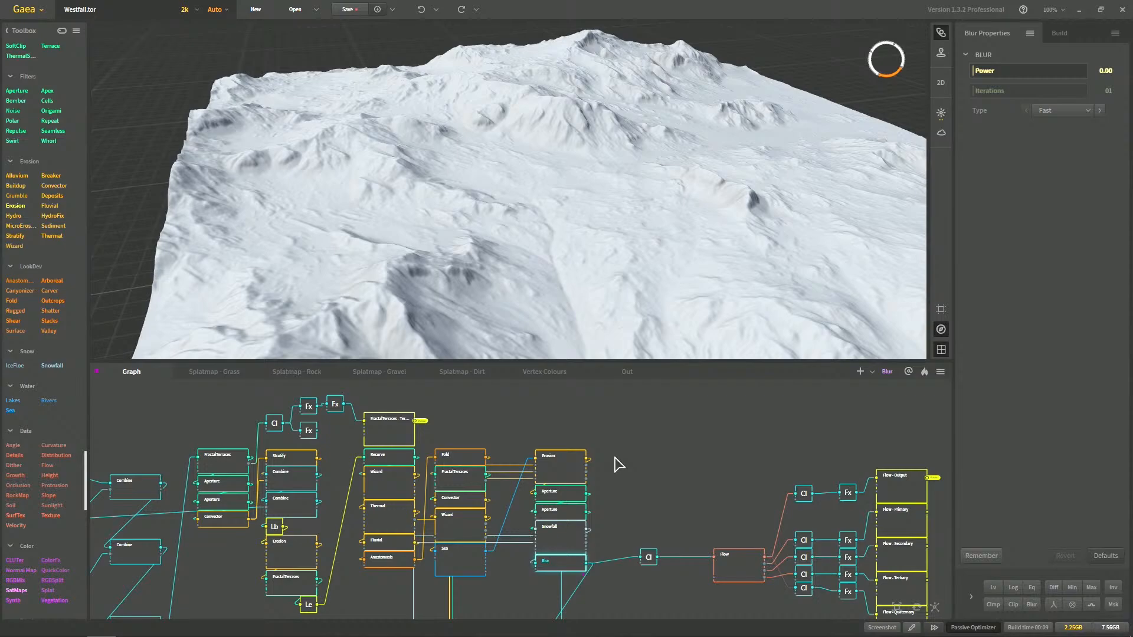
Compare the terrain at the early Stratify and Convector nodes with the terrain at the final Blur node
{"action": "left_click", "coordinate": [282, 457]}
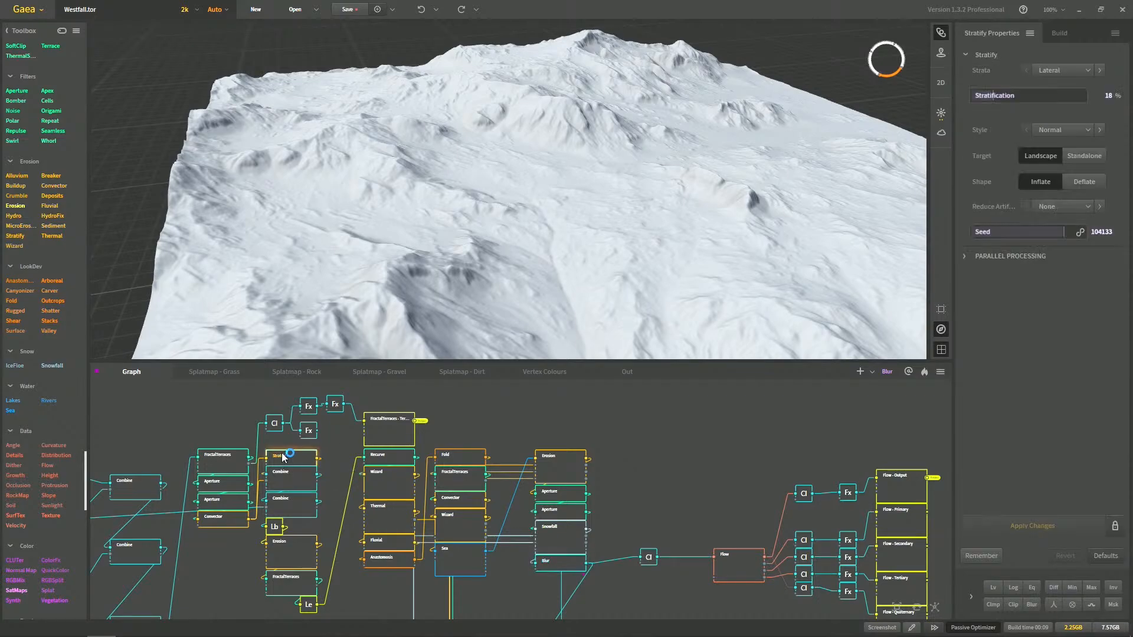
{"action": "left_click", "coordinate": [562, 570]}
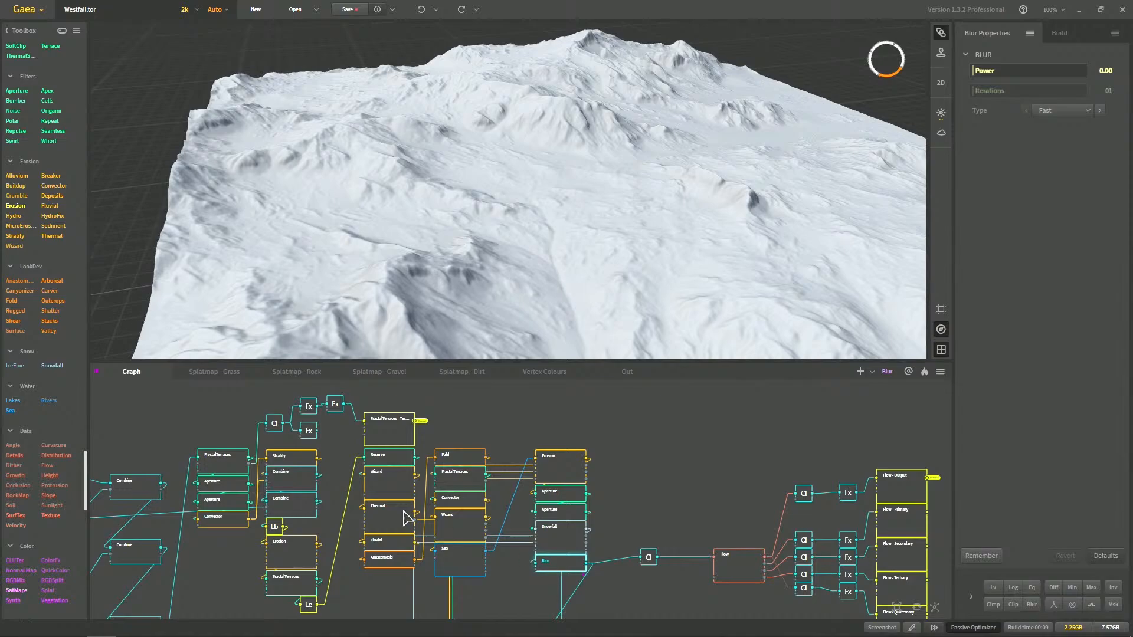
{"action": "left_click", "coordinate": [297, 463]}
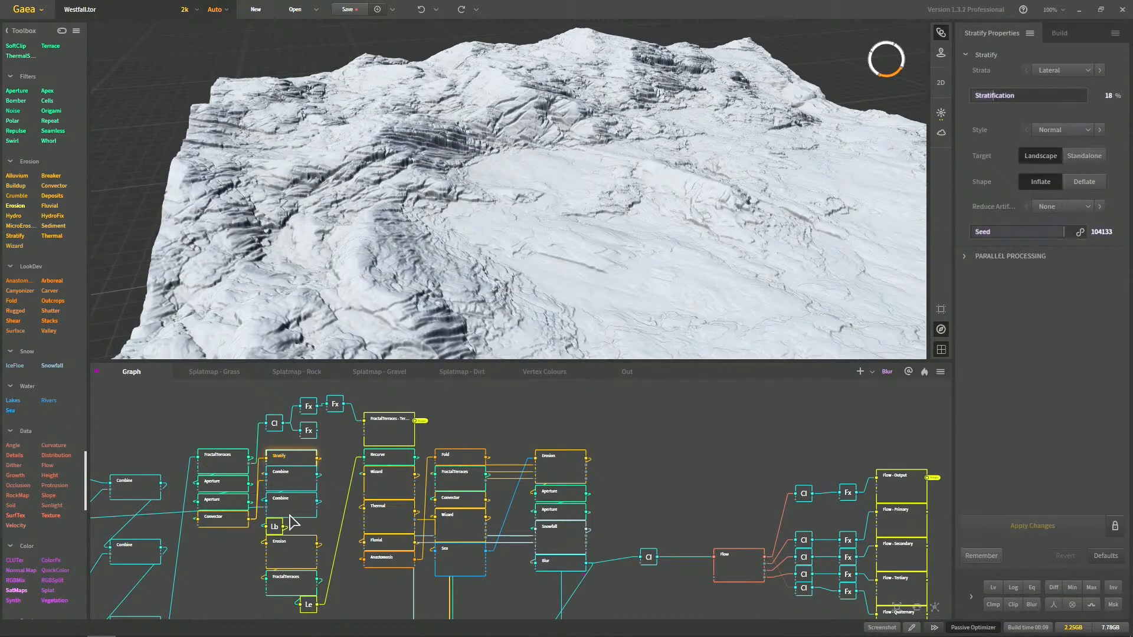
{"action": "left_click", "coordinate": [241, 520]}
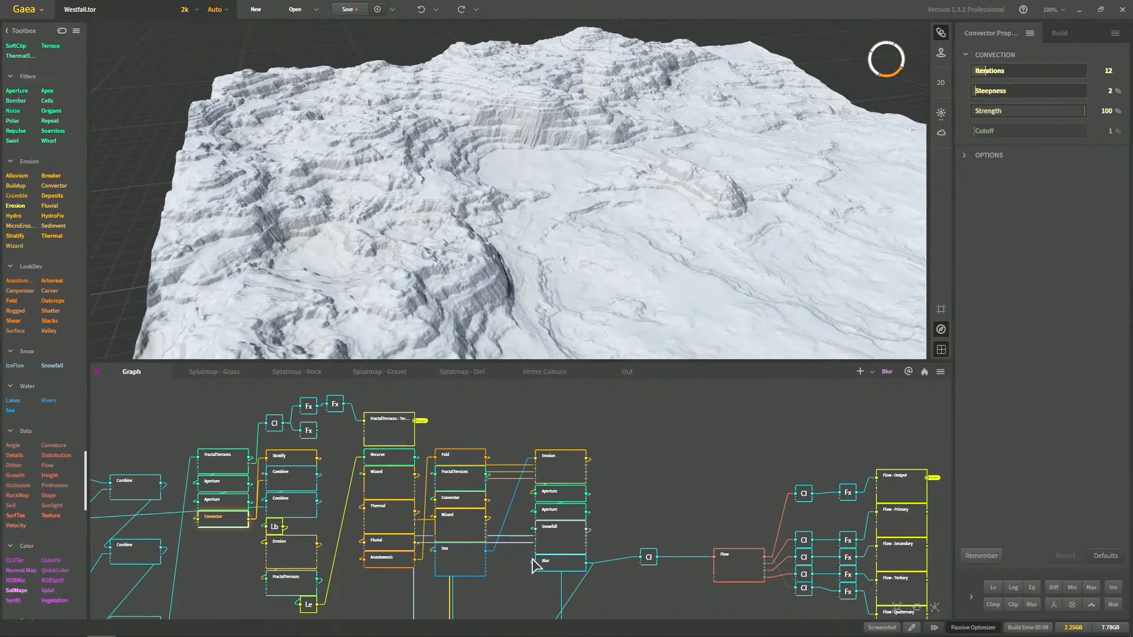
{"action": "left_click", "coordinate": [557, 569]}
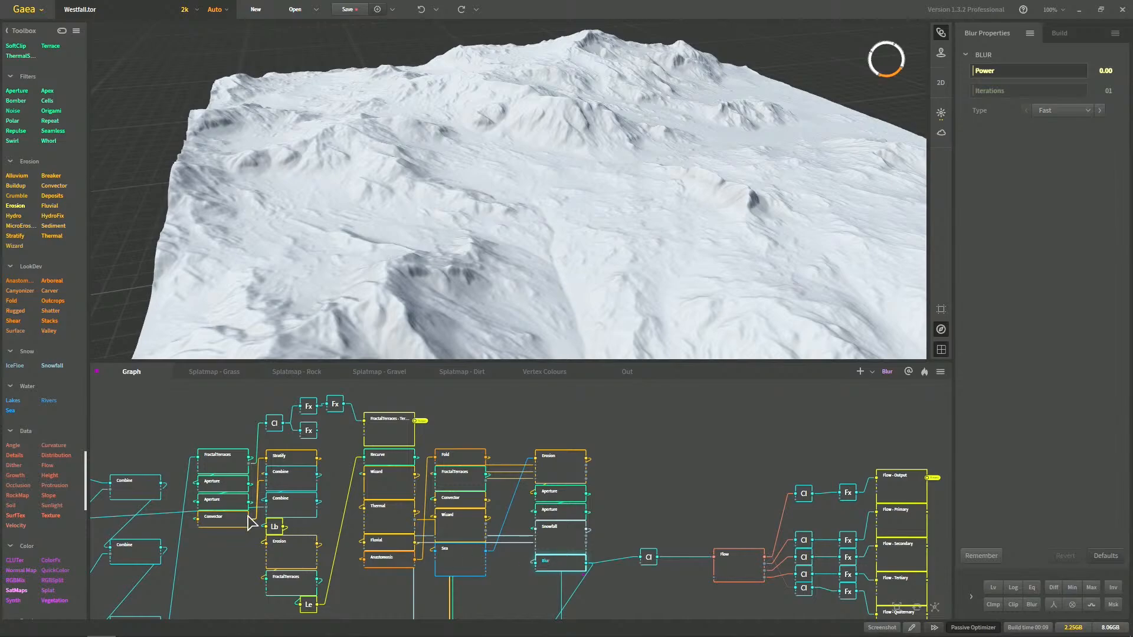
{"action": "left_click", "coordinate": [234, 525]}
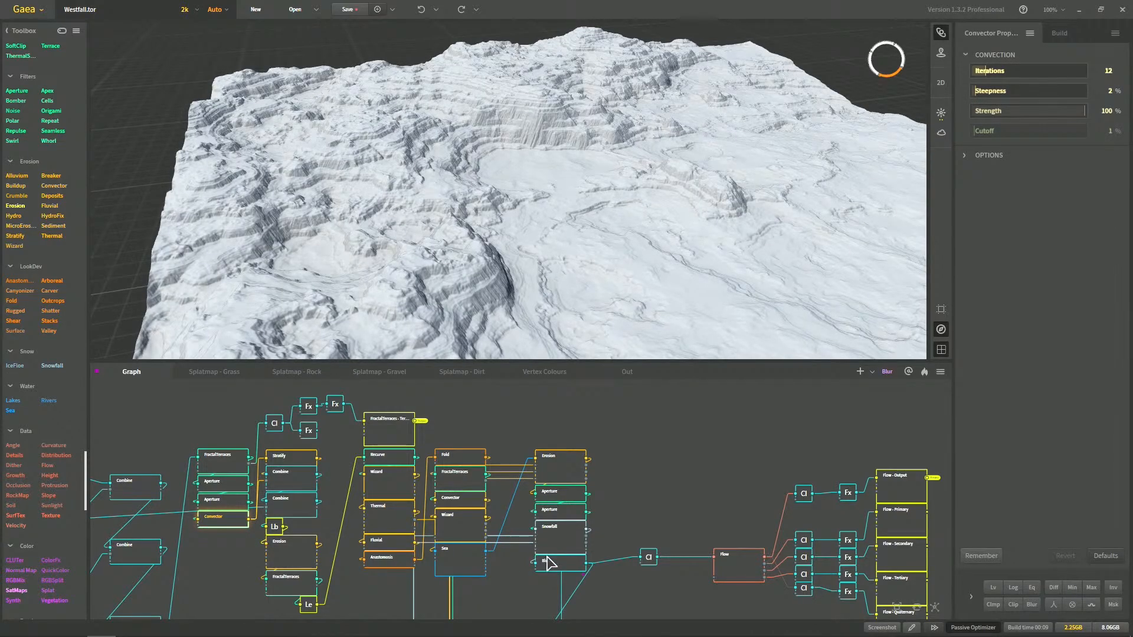
{"action": "left_click", "coordinate": [549, 564]}
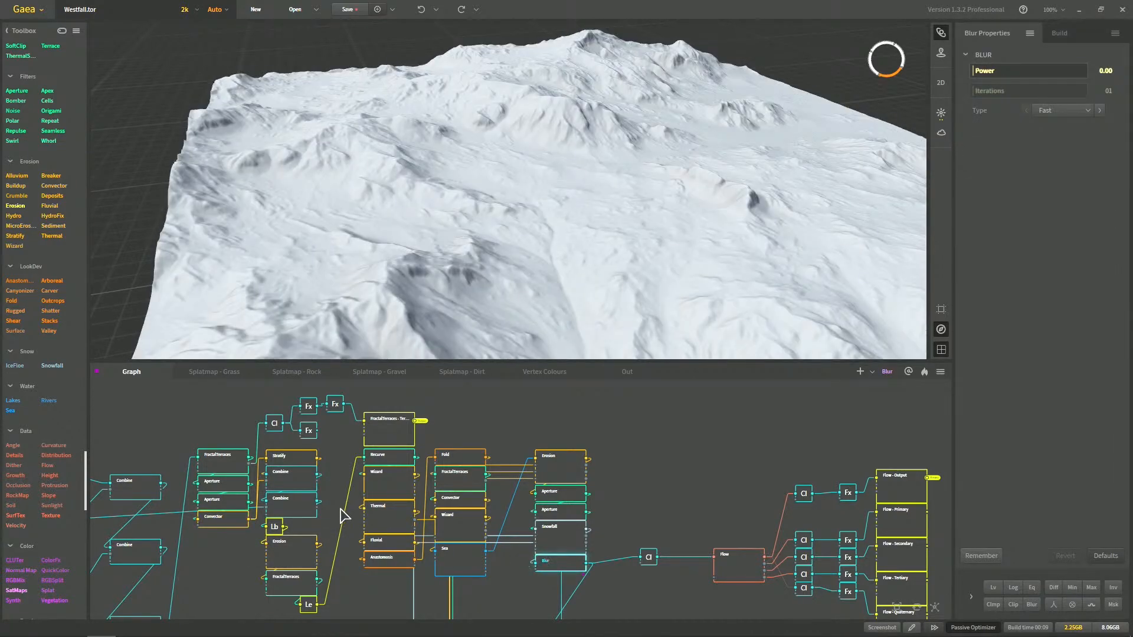
Inspect the Flow node's mask and the terrain at the first Clamp node above the height Route node
{"action": "middle_click_drag", "start_coordinate": [317, 444], "coordinate": [244, 425]}
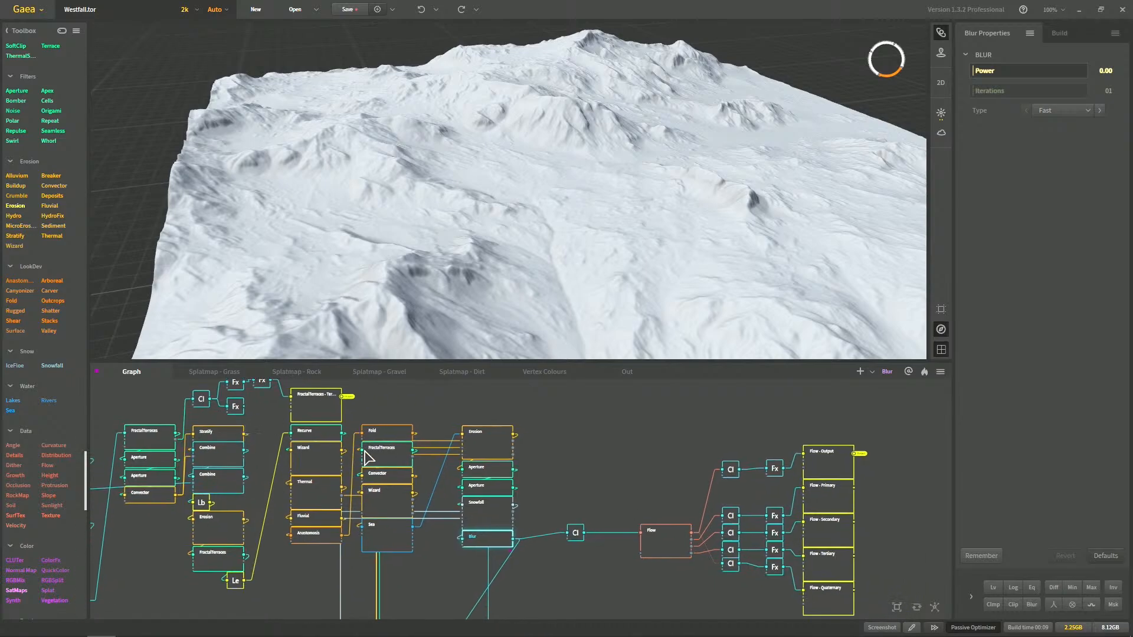
{"action": "middle_click_drag", "start_coordinate": [336, 475], "coordinate": [303, 503]}
{"action": "middle_click_drag", "start_coordinate": [582, 528], "coordinate": [518, 404]}
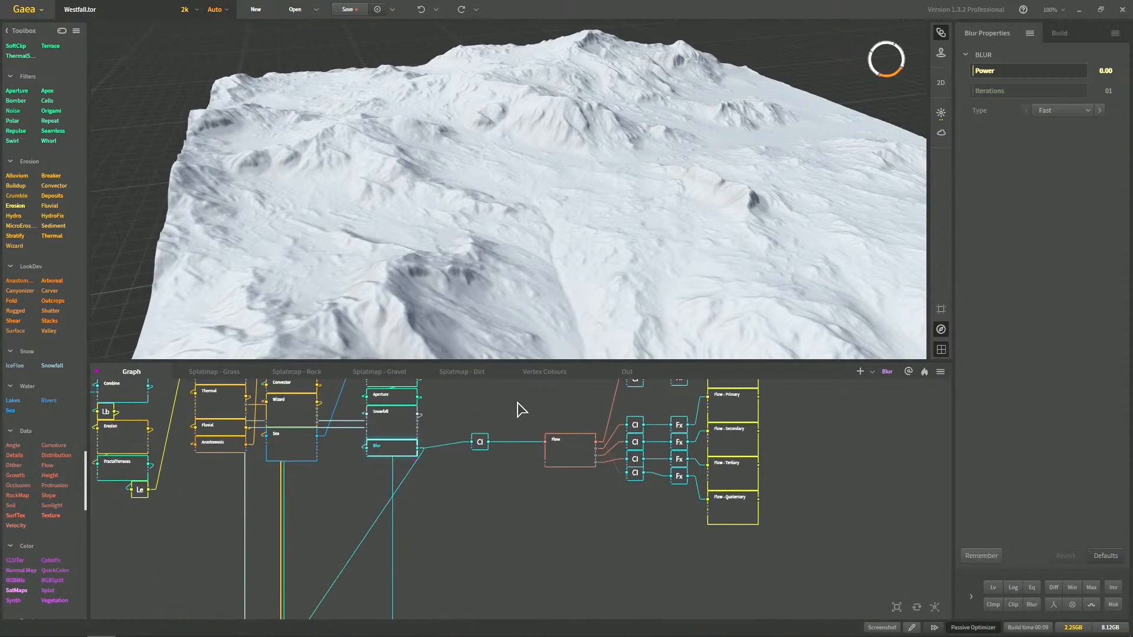
{"action": "scroll", "coordinate": [678, 434], "scroll_direction": "down", "scroll_amount": 1}
{"action": "middle_click_drag", "start_coordinate": [678, 434], "coordinate": [637, 502]}
{"action": "left_click", "coordinate": [546, 520]}
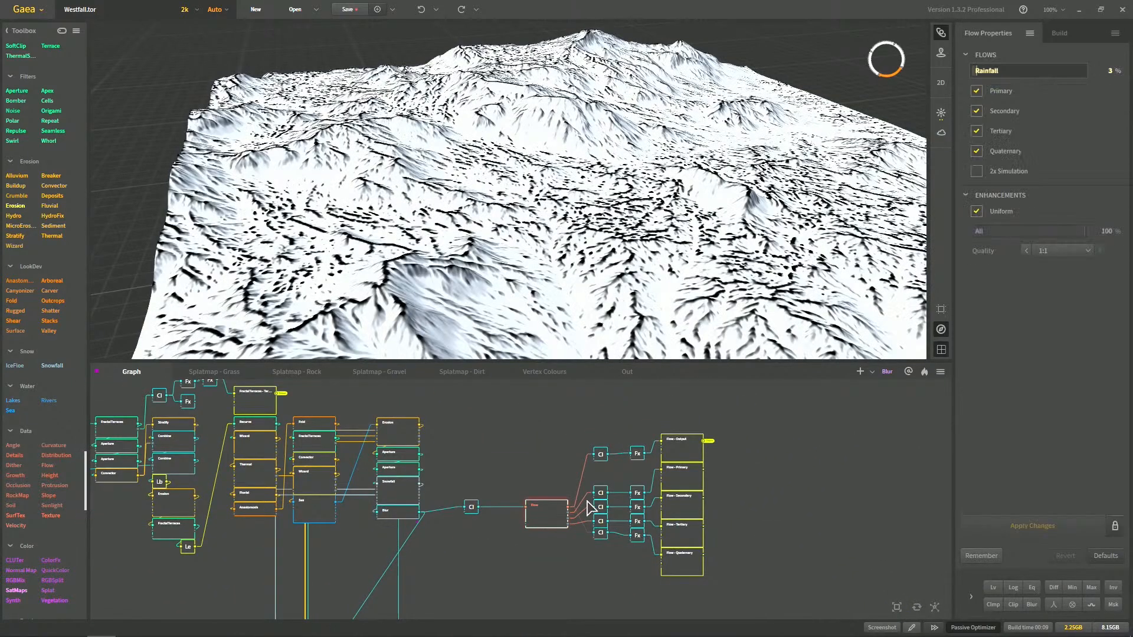
{"action": "middle_click_drag", "start_coordinate": [544, 517], "coordinate": [603, 432]}
{"action": "middle_click_drag", "start_coordinate": [440, 551], "coordinate": [527, 426]}
{"action": "scroll", "coordinate": [522, 472], "scroll_direction": "up", "scroll_amount": 2}
{"action": "middle_click_drag", "start_coordinate": [510, 510], "coordinate": [409, 511]}
{"action": "scroll", "coordinate": [411, 520], "scroll_direction": "up", "scroll_amount": 1}
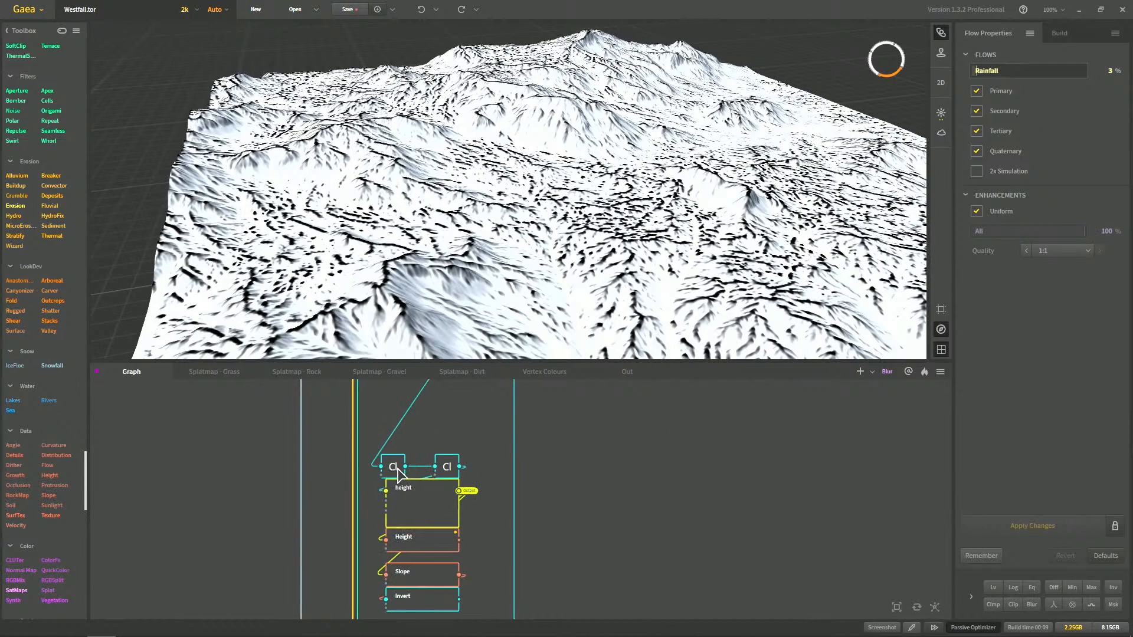
{"action": "left_click", "coordinate": [399, 470]}
Review the columns of named Route nodes and preview the Clamp and Fx nodes feeding Snowfall - Snow
{"action": "middle_click_drag", "start_coordinate": [532, 531], "coordinate": [481, 426]}
{"action": "middle_click_drag", "start_coordinate": [476, 524], "coordinate": [500, 386]}
{"action": "scroll", "coordinate": [495, 479], "scroll_direction": "down", "scroll_amount": 1}
{"action": "scroll", "coordinate": [470, 431], "scroll_direction": "down", "scroll_amount": 2}
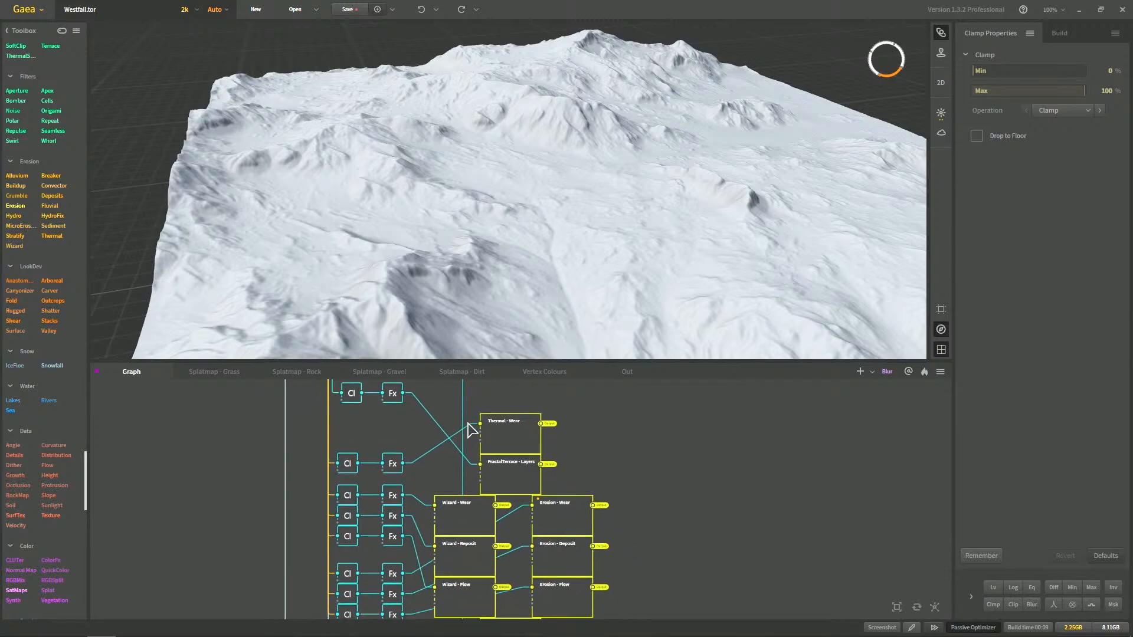
{"action": "middle_click_drag", "start_coordinate": [541, 515], "coordinate": [549, 482]}
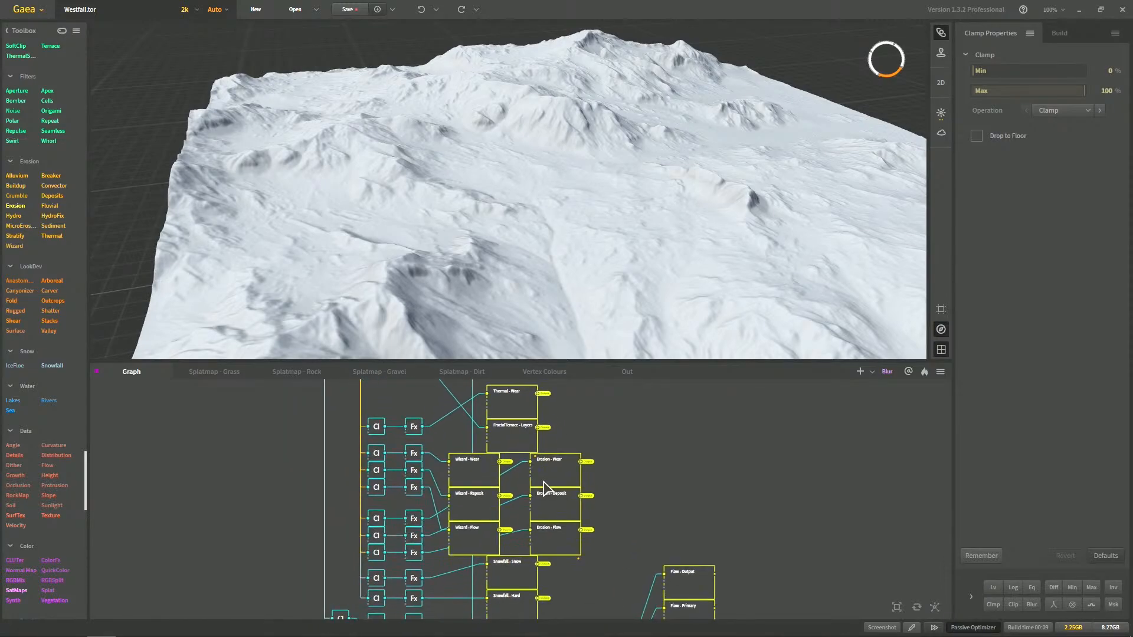
{"action": "middle_click_drag", "start_coordinate": [597, 539], "coordinate": [595, 439]}
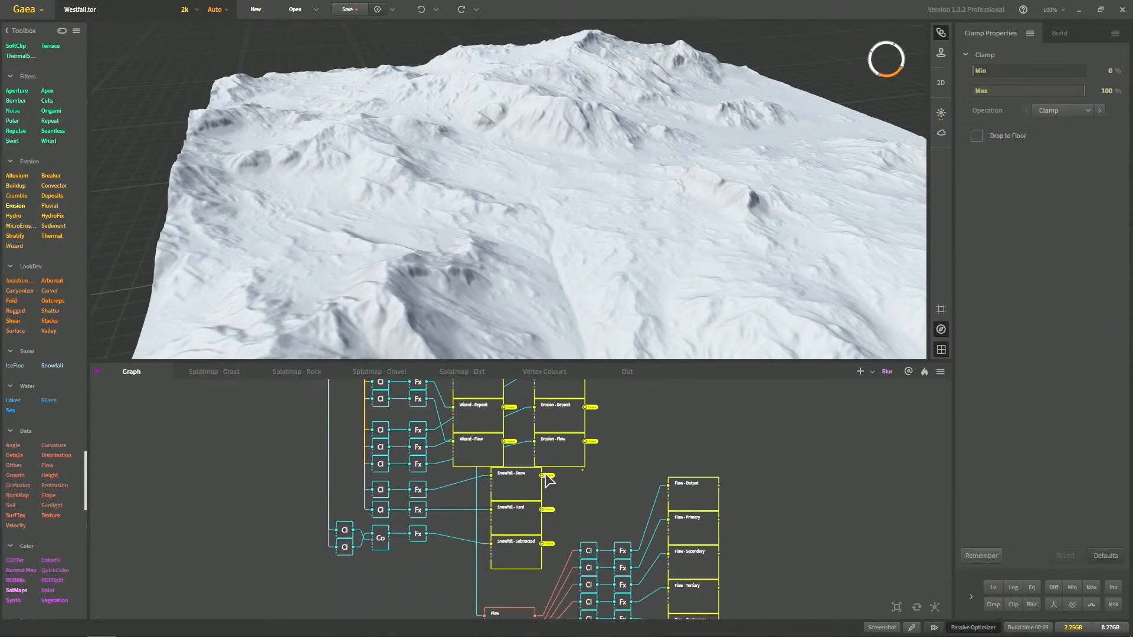
{"action": "middle_click_drag", "start_coordinate": [502, 489], "coordinate": [432, 460]}
{"action": "middle_click_drag", "start_coordinate": [500, 449], "coordinate": [472, 481]}
{"action": "middle_click_drag", "start_coordinate": [331, 482], "coordinate": [426, 486]}
{"action": "scroll", "coordinate": [426, 487], "scroll_direction": "up", "scroll_amount": 1}
{"action": "left_click", "coordinate": [358, 460]}
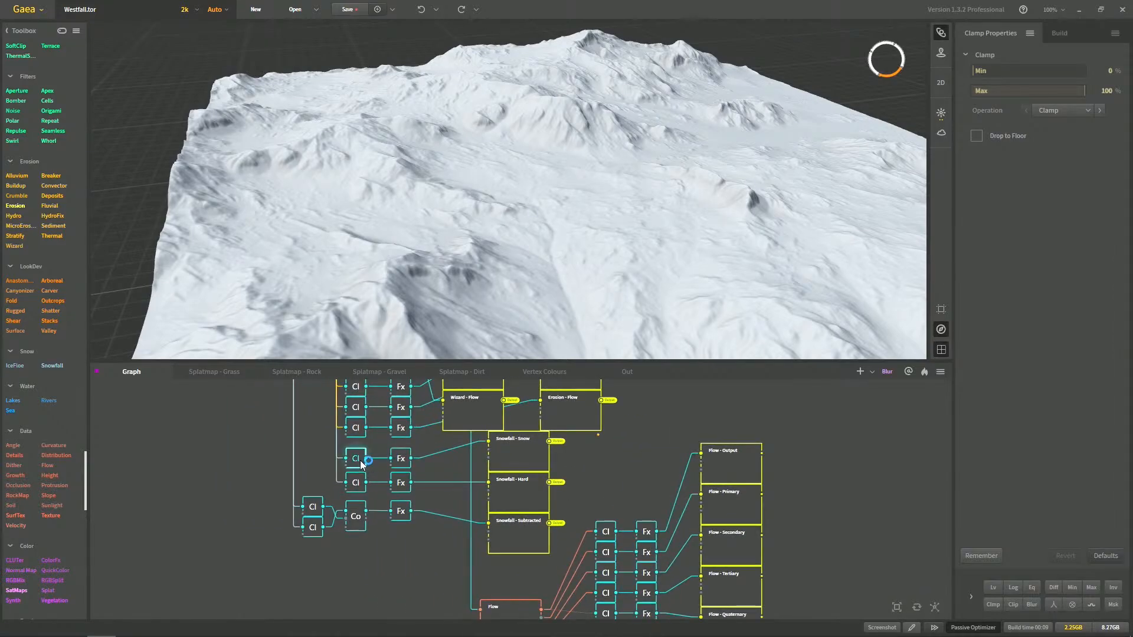
{"action": "left_click", "coordinate": [401, 461]}
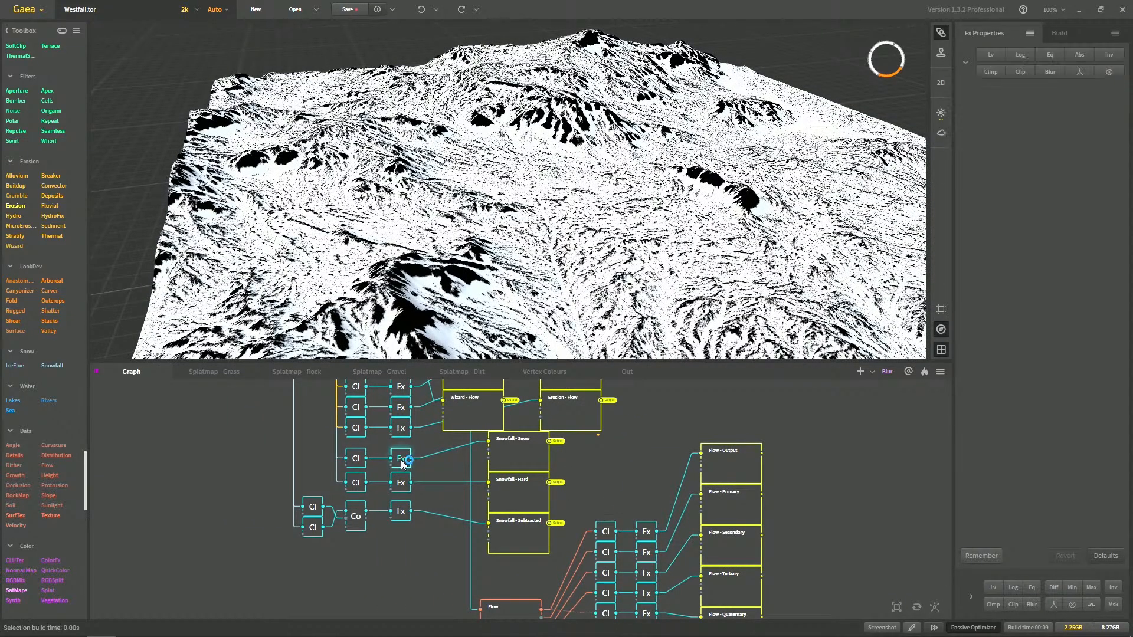
Preview the Fx and Clamp nodes feeding Erosion - Wear and the Wizard - Reposit Route node
{"action": "middle_click_drag", "start_coordinate": [395, 419], "coordinate": [381, 494]}
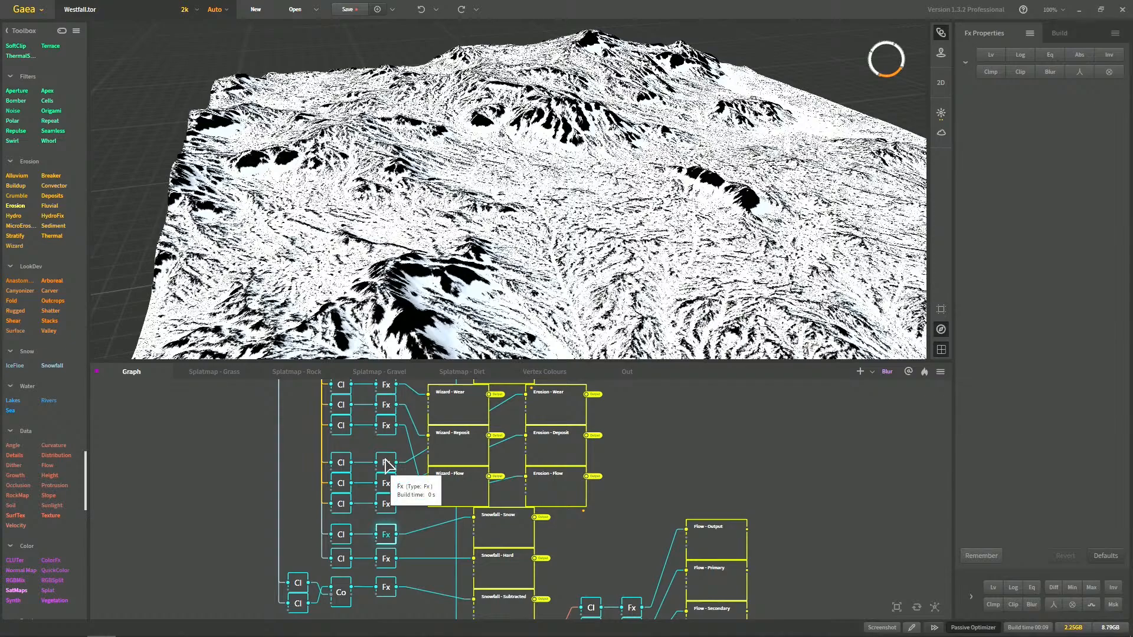
{"action": "left_click", "coordinate": [387, 463]}
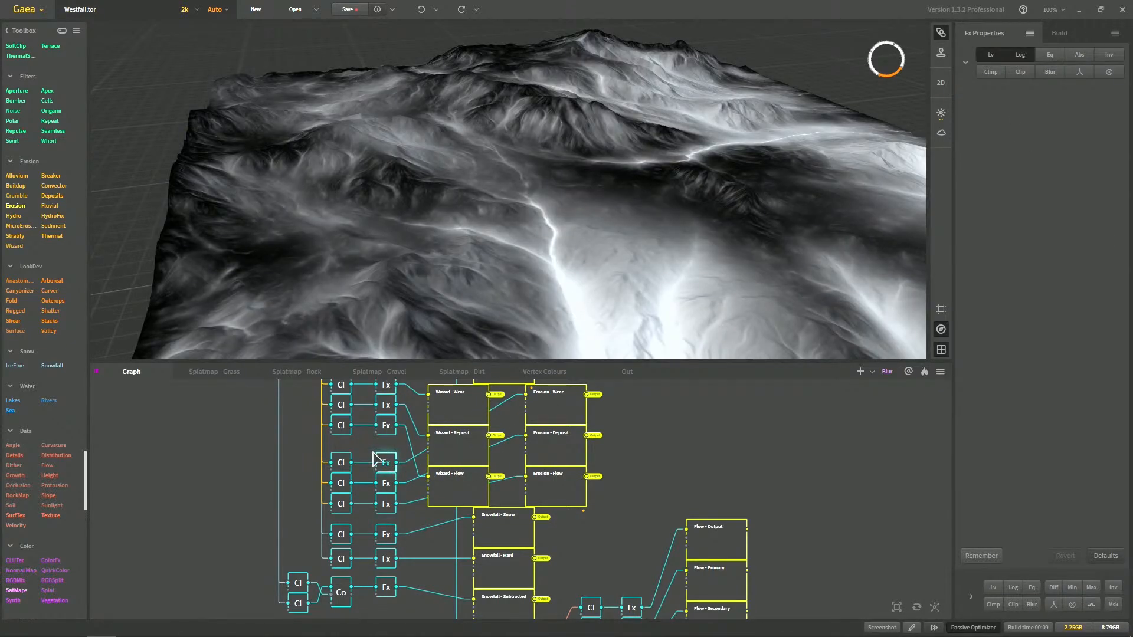
{"action": "left_click", "coordinate": [343, 465]}
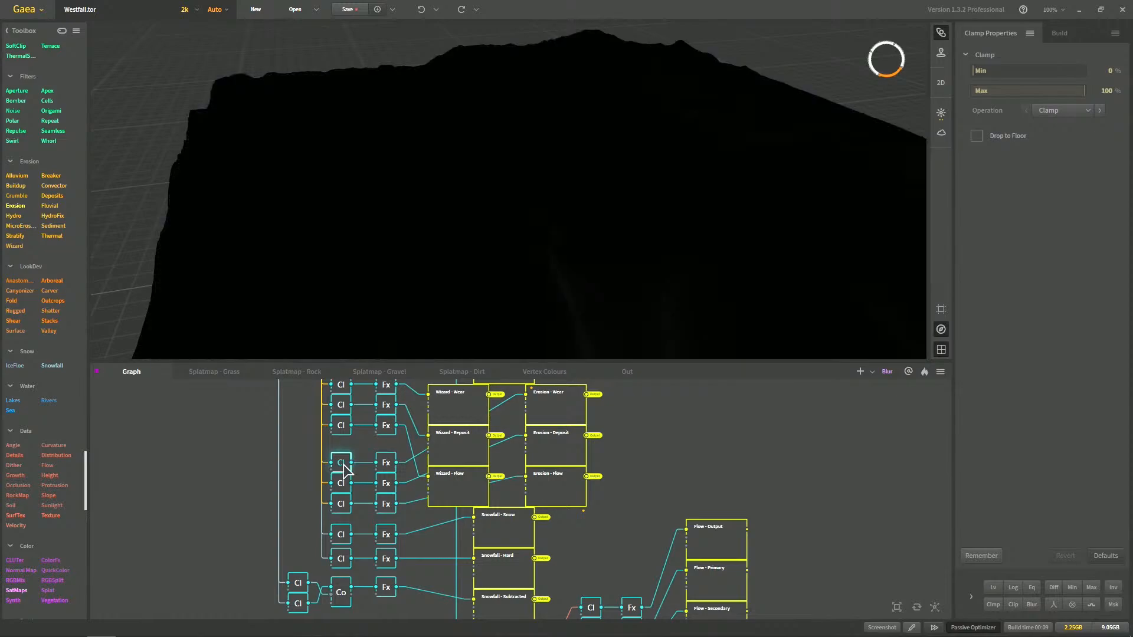
{"action": "left_click", "coordinate": [388, 469]}
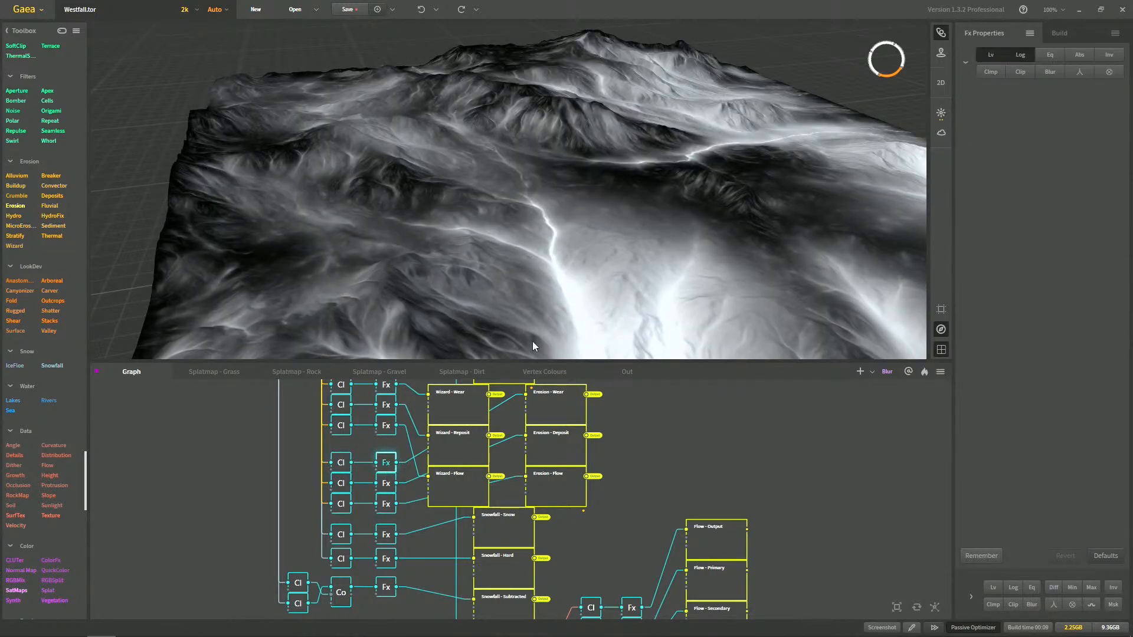
{"action": "left_click", "coordinate": [470, 437]}
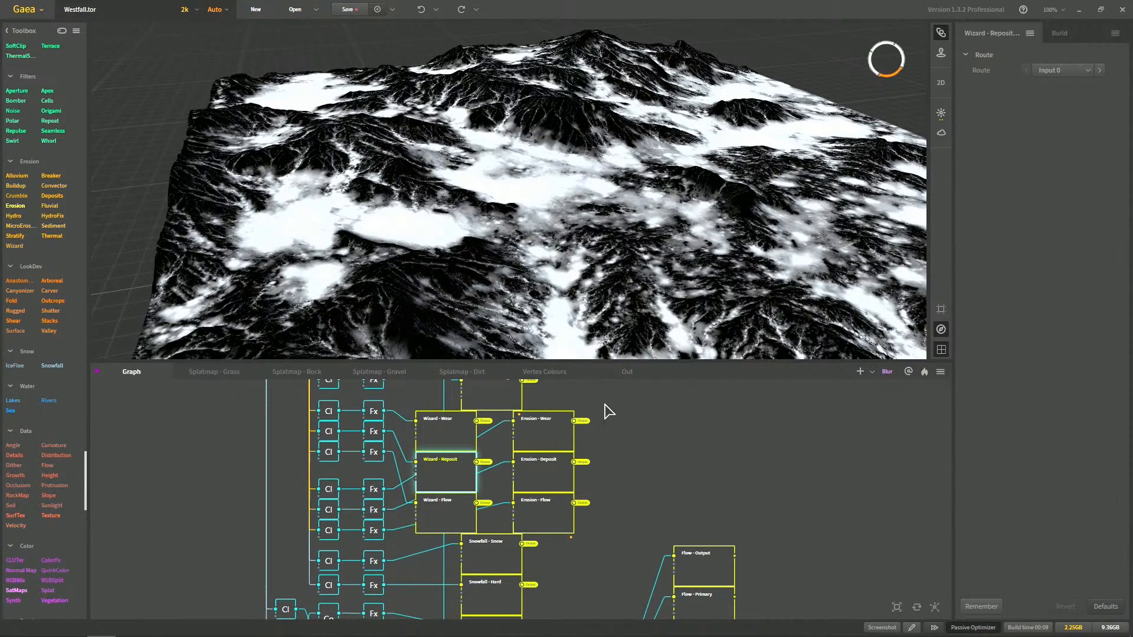
{"action": "middle_click_drag", "start_coordinate": [622, 455], "coordinate": [606, 503]}
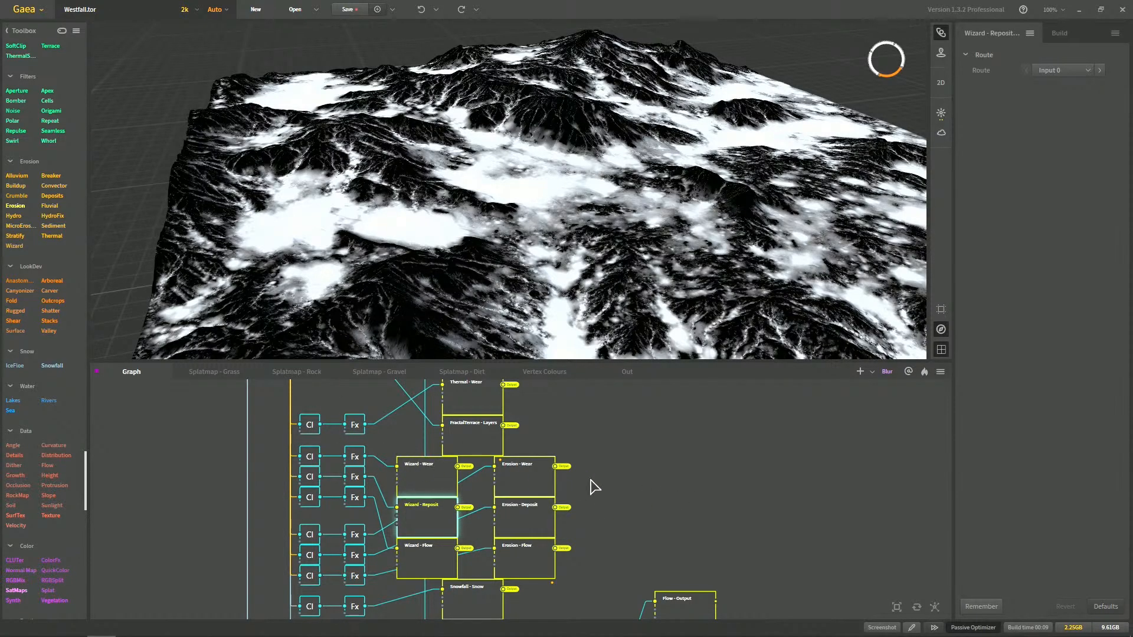
{"action": "middle_click_drag", "start_coordinate": [694, 485], "coordinate": [636, 383]}
{"action": "middle_click_drag", "start_coordinate": [638, 514], "coordinate": [655, 417]}
{"action": "scroll", "coordinate": [643, 459], "scroll_direction": "down", "scroll_amount": 2}
{"action": "middle_click_drag", "start_coordinate": [643, 459], "coordinate": [581, 511]}
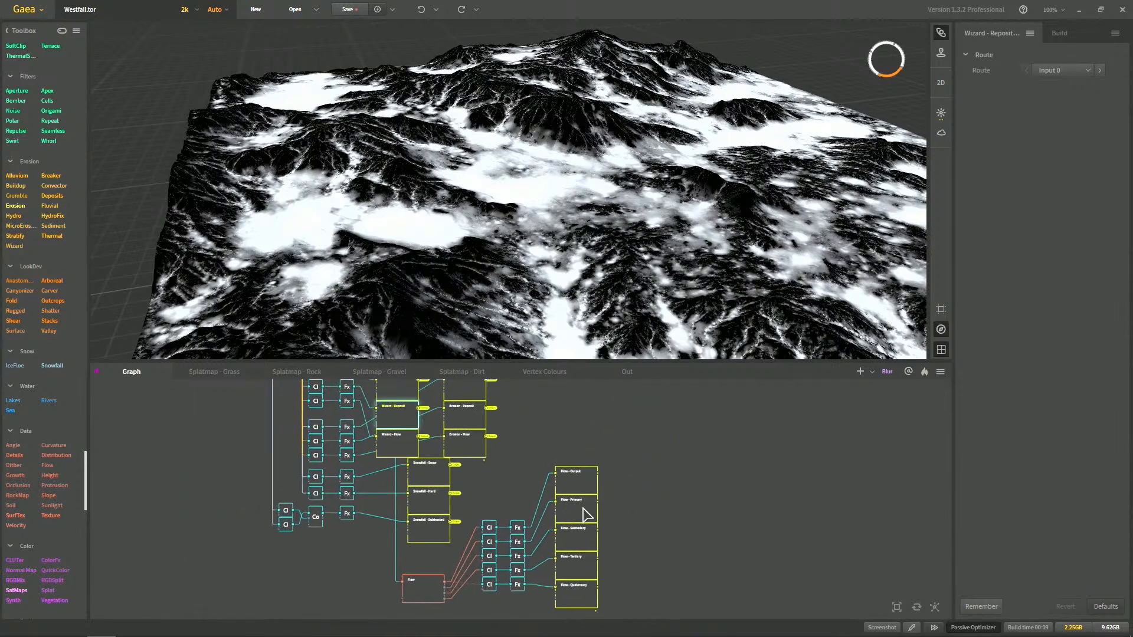
Add a Route node beside the Displace nodes in the Splatmap - Grass graph
{"action": "left_click", "coordinate": [229, 373]}
{"action": "scroll", "coordinate": [389, 445], "scroll_direction": "up", "scroll_amount": 2}
{"action": "middle_click_drag", "start_coordinate": [420, 449], "coordinate": [343, 409]}
{"action": "key", "text": "Tab"}
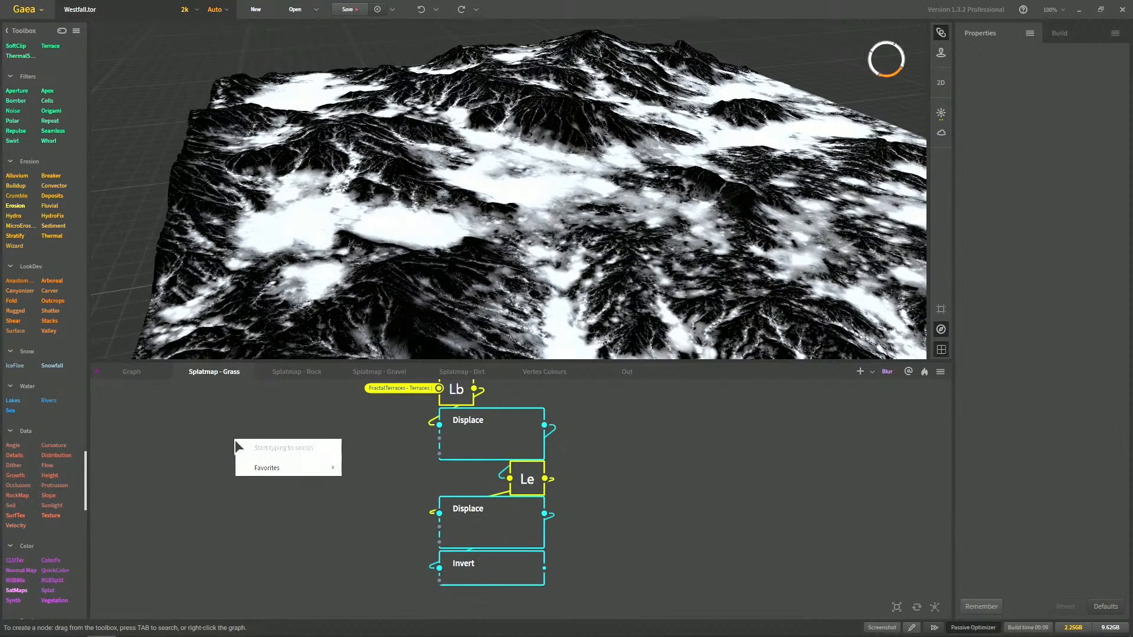
{"action": "type", "text": "route"}
{"action": "key", "text": "Return"}
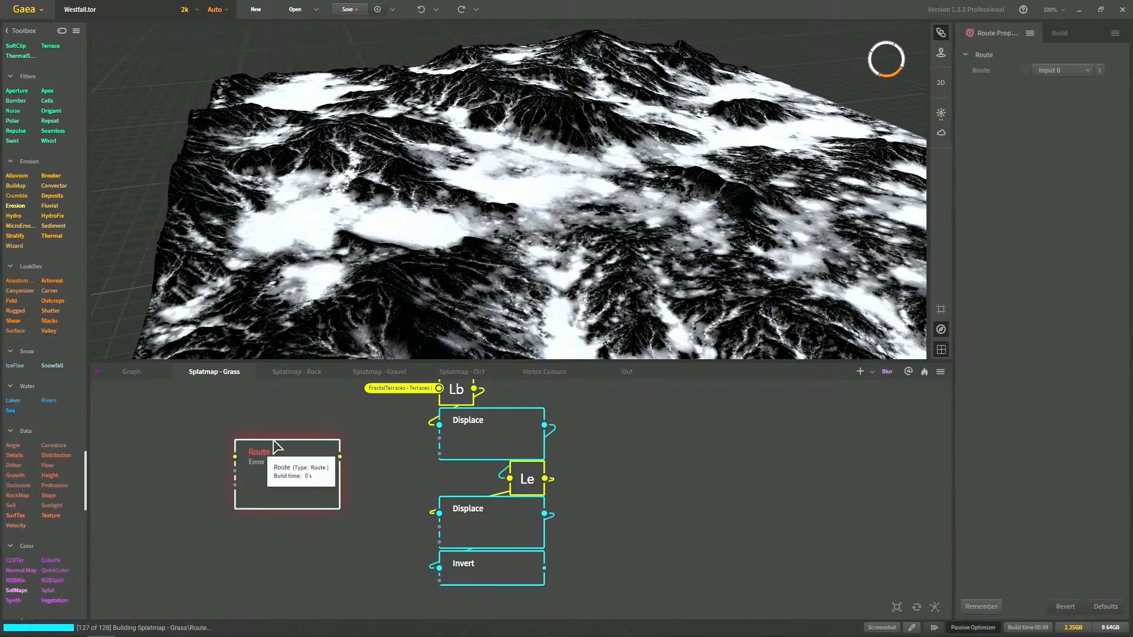
{"action": "right_click", "coordinate": [175, 430]}
{"action": "left_click", "coordinate": [157, 421]}
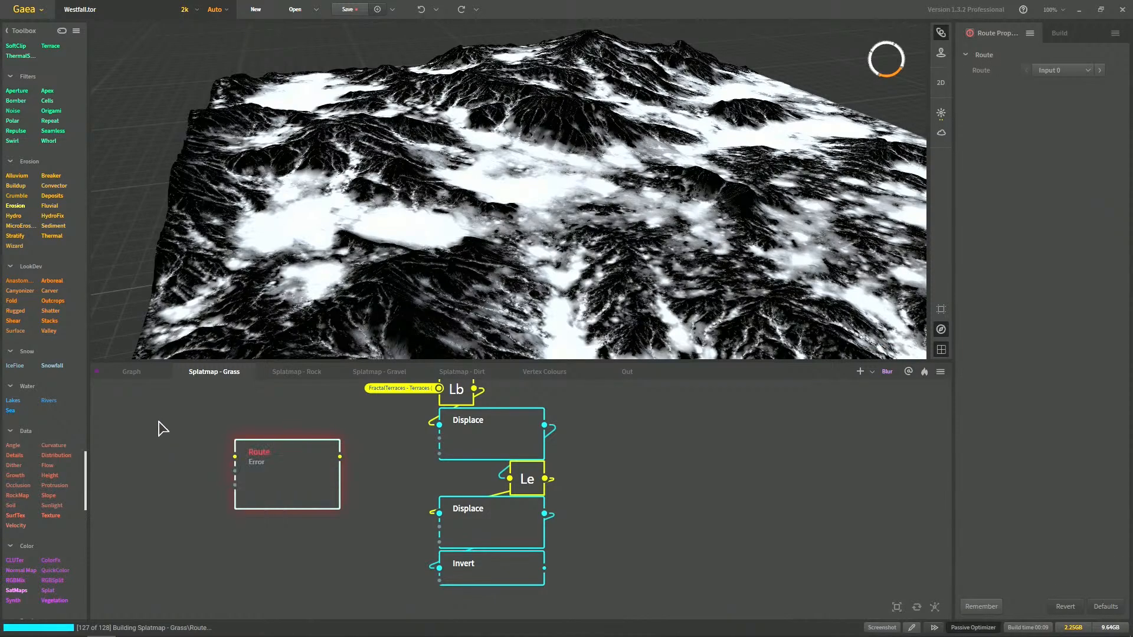
Look through the portals available for the new Route node's input without choosing one
{"action": "left_click_drag", "start_coordinate": [234, 456], "coordinate": [183, 447]}
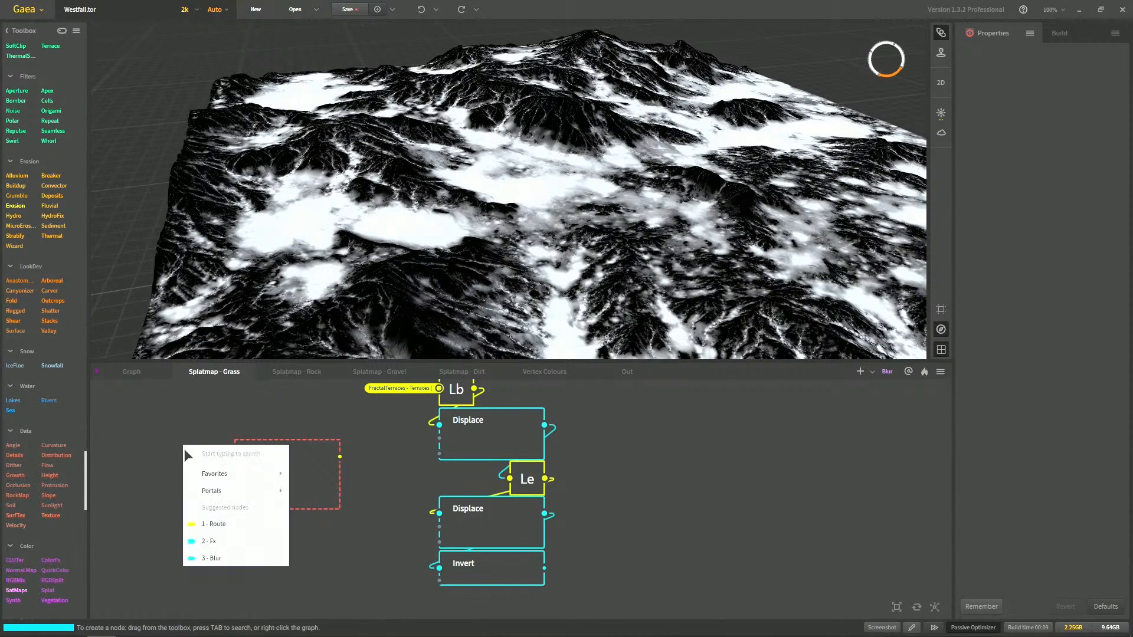
{"action": "left_click", "coordinate": [236, 472]}
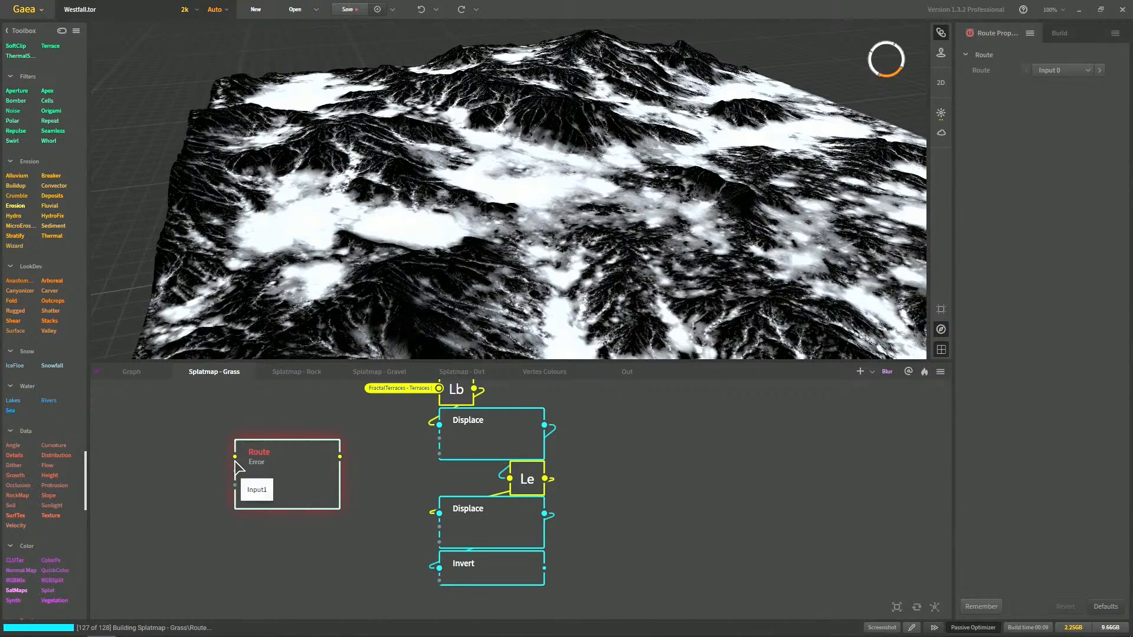
{"action": "left_click_drag", "start_coordinate": [234, 457], "coordinate": [208, 455]}
{"action": "mouse_move", "coordinate": [267, 501]}
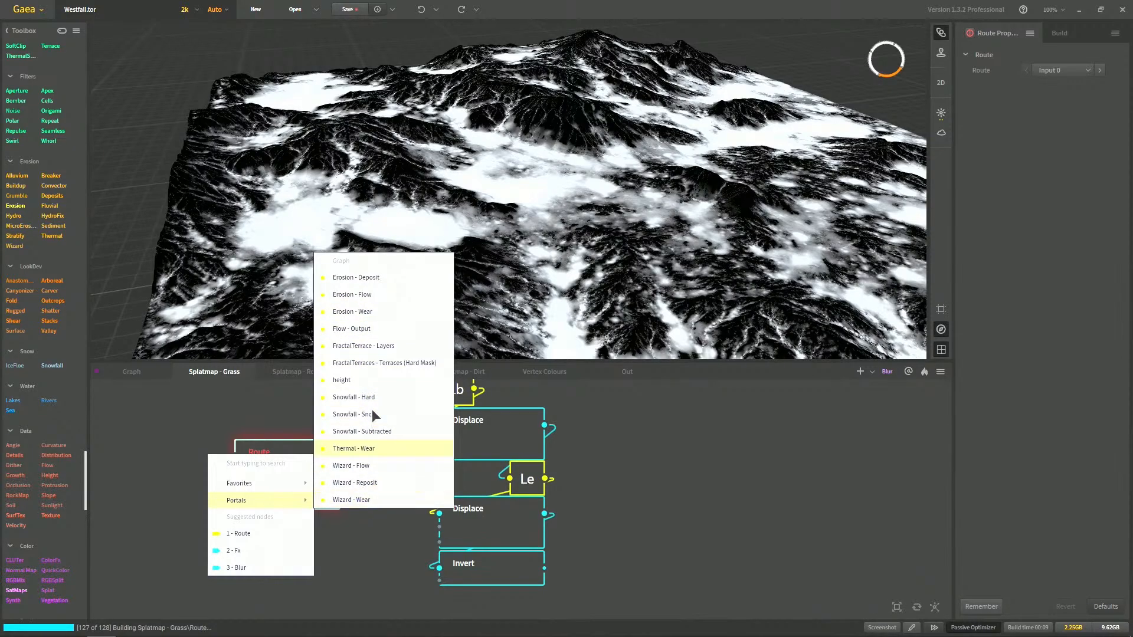
{"action": "left_click", "coordinate": [389, 560]}
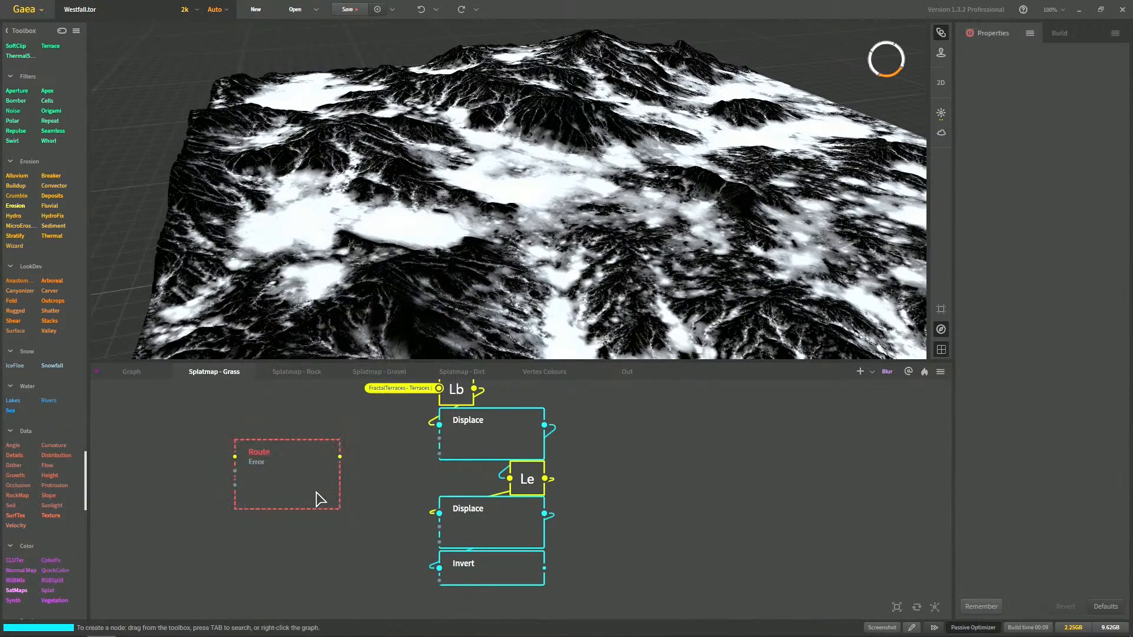
Return to the main graph, preview the Blur node ending the erosion chain, and save the project
{"action": "left_click", "coordinate": [161, 374]}
{"action": "middle_click_drag", "start_coordinate": [425, 464], "coordinate": [439, 590]}
{"action": "middle_click_drag", "start_coordinate": [457, 461], "coordinate": [470, 586]}
{"action": "mouse_move", "coordinate": [492, 466]}
{"action": "middle_mouse_down"}
{"action": "mouse_move", "coordinate": [501, 541]}
{"action": "mouse_move", "coordinate": [520, 546]}
{"action": "middle_mouse_up"}
{"action": "scroll", "coordinate": [521, 546], "scroll_direction": "down", "scroll_amount": 2}
{"action": "middle_click_drag", "start_coordinate": [495, 487], "coordinate": [481, 563]}
{"action": "scroll", "coordinate": [480, 543], "scroll_direction": "up", "scroll_amount": 3}
{"action": "middle_click_drag", "start_coordinate": [435, 511], "coordinate": [456, 549]}
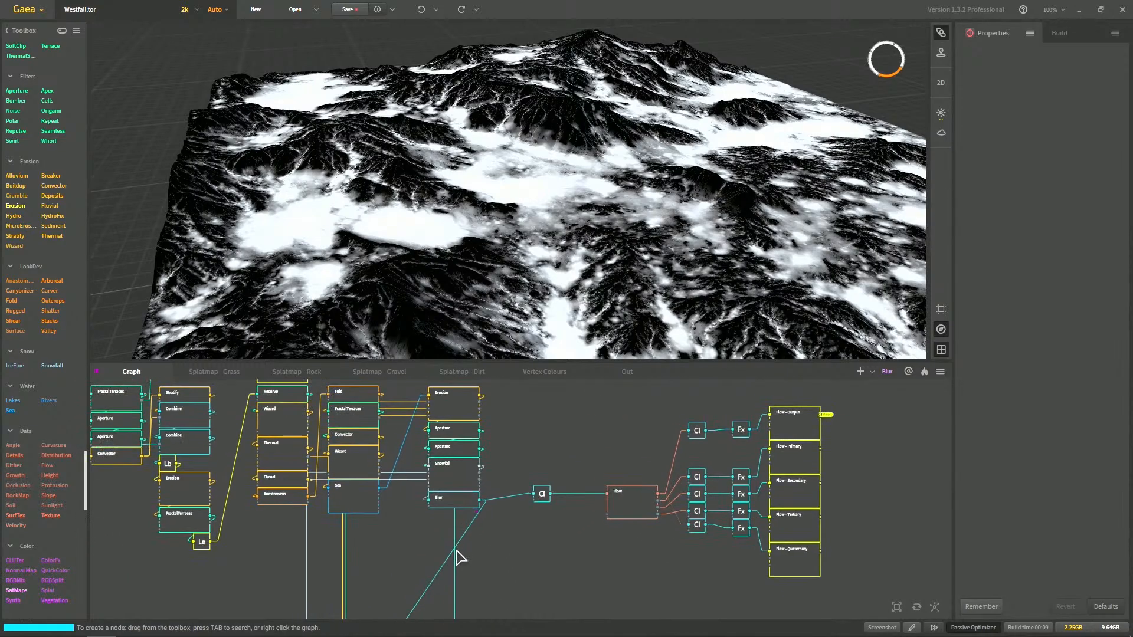
{"action": "left_click", "coordinate": [448, 502]}
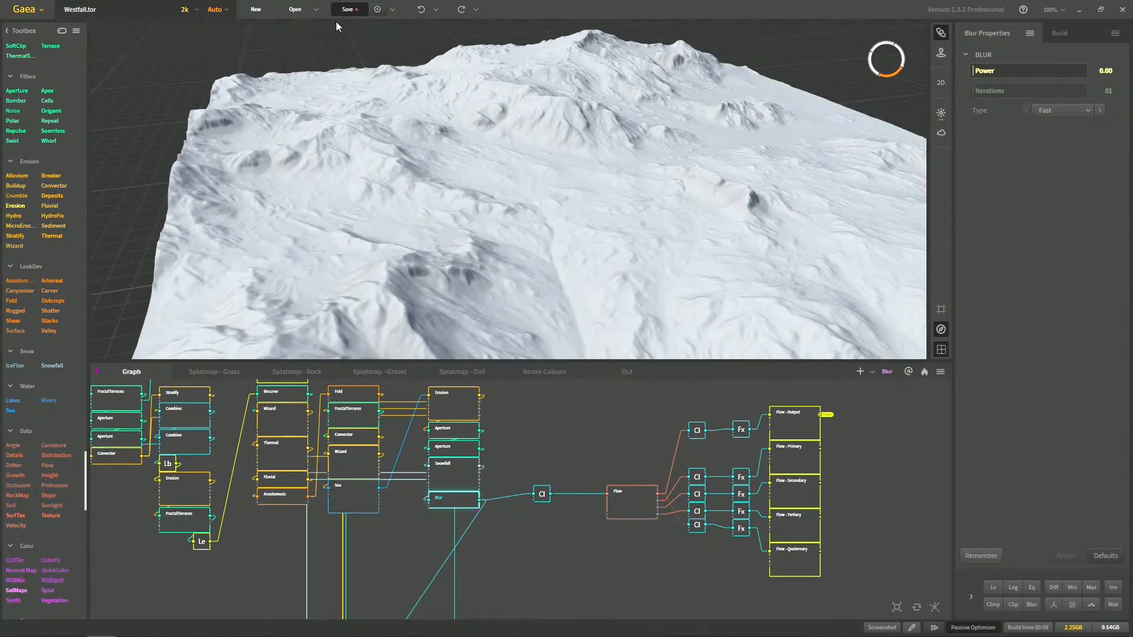
{"action": "key", "text": "ctrl+s"}
Compare the Snowfall node with the final Blur node and check the graph and bake options
{"action": "scroll", "coordinate": [572, 472], "scroll_direction": "up", "scroll_amount": 2}
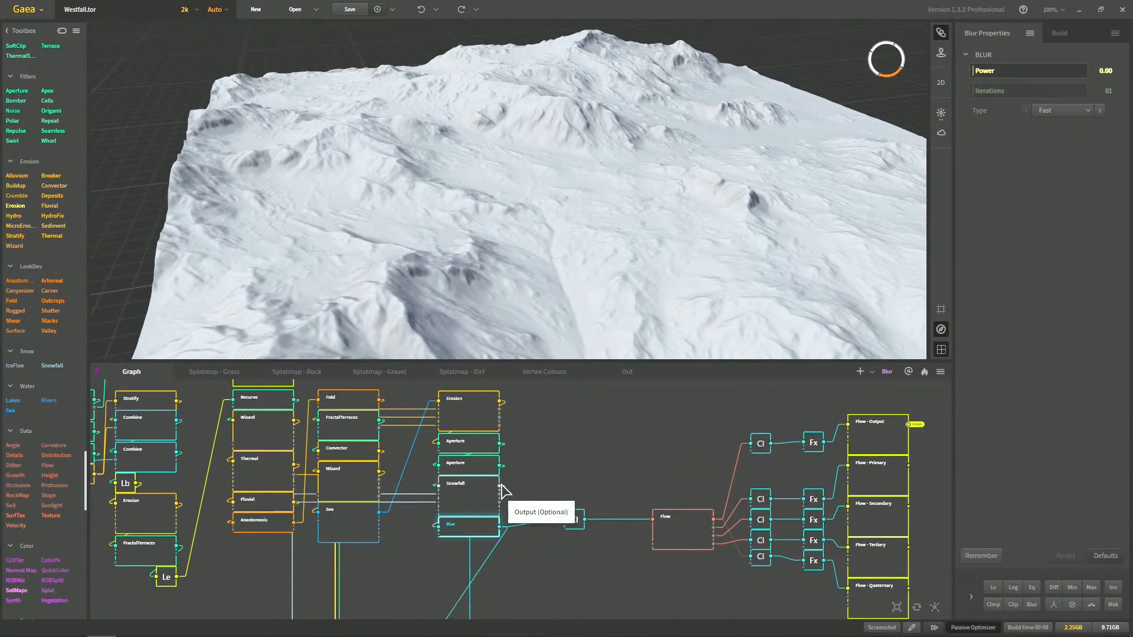
{"action": "left_click", "coordinate": [475, 507]}
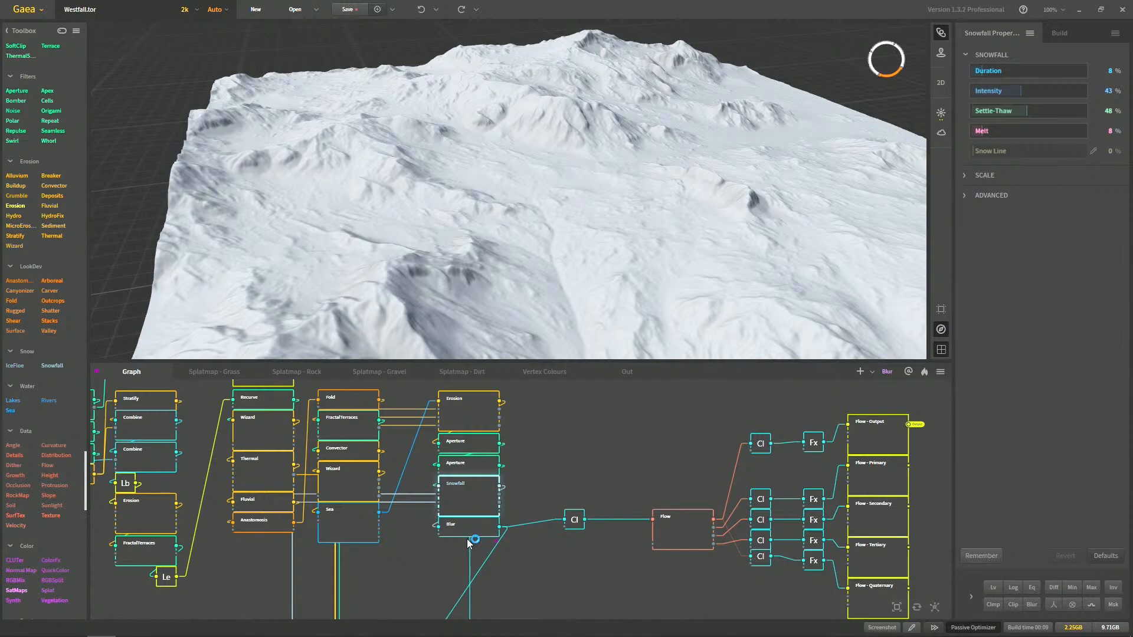
{"action": "left_click", "coordinate": [469, 531]}
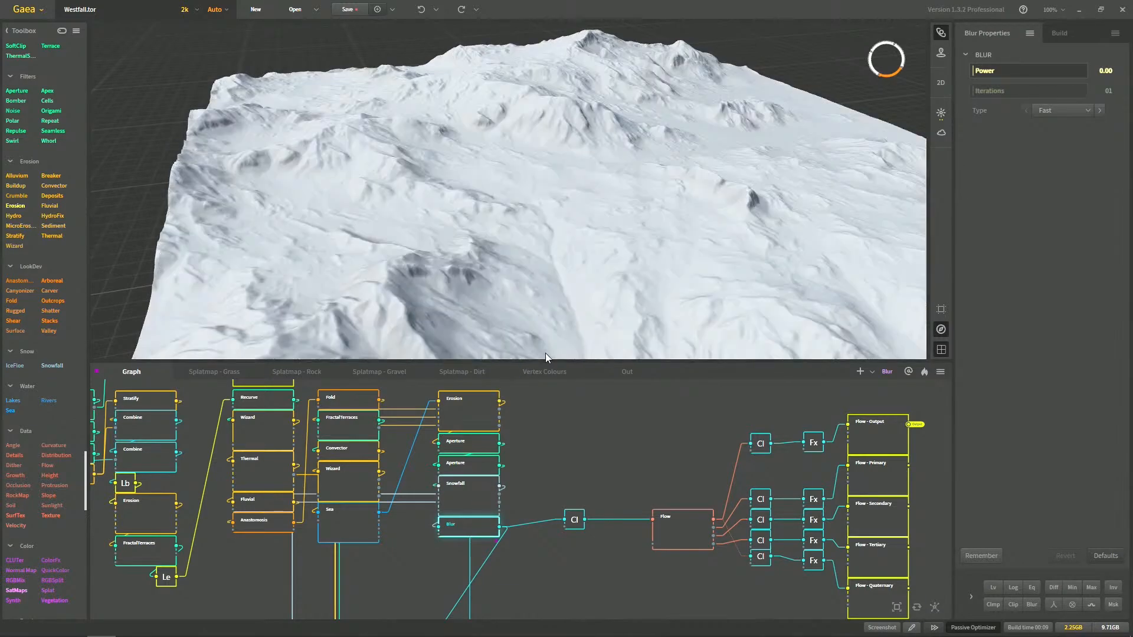
{"action": "left_click", "coordinate": [940, 372]}
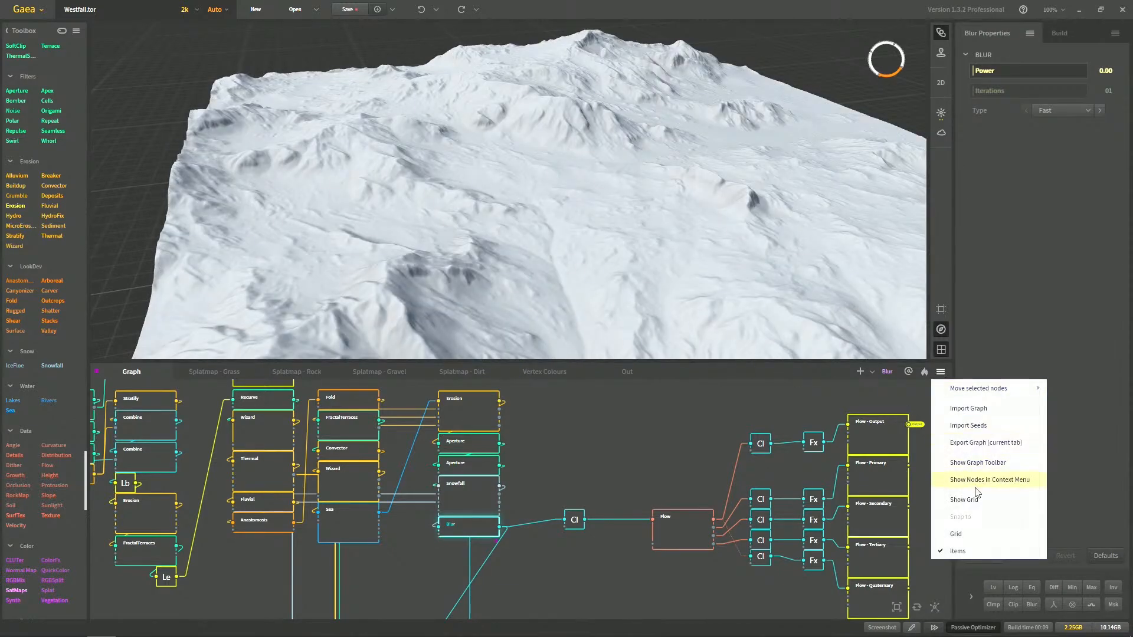
{"action": "left_click", "coordinate": [923, 372]}
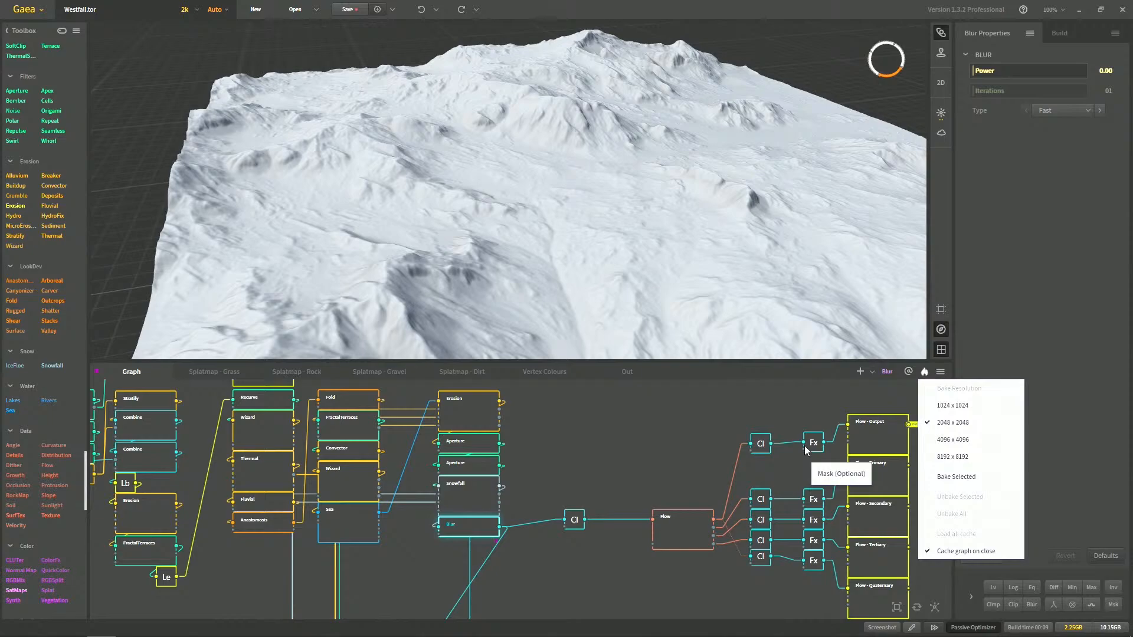
{"action": "left_click", "coordinate": [682, 443]}
Bake the final Blur node of the erosion chain at 2048 x 2048
{"action": "left_click", "coordinate": [459, 529]}
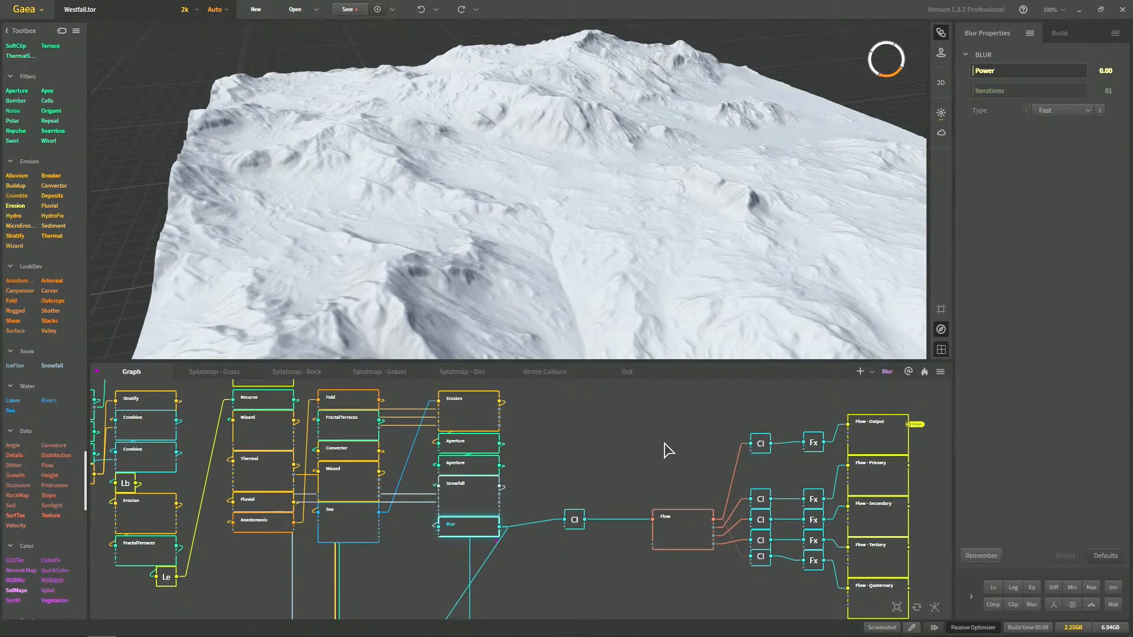
{"action": "middle_click_drag", "start_coordinate": [665, 450], "coordinate": [716, 460]}
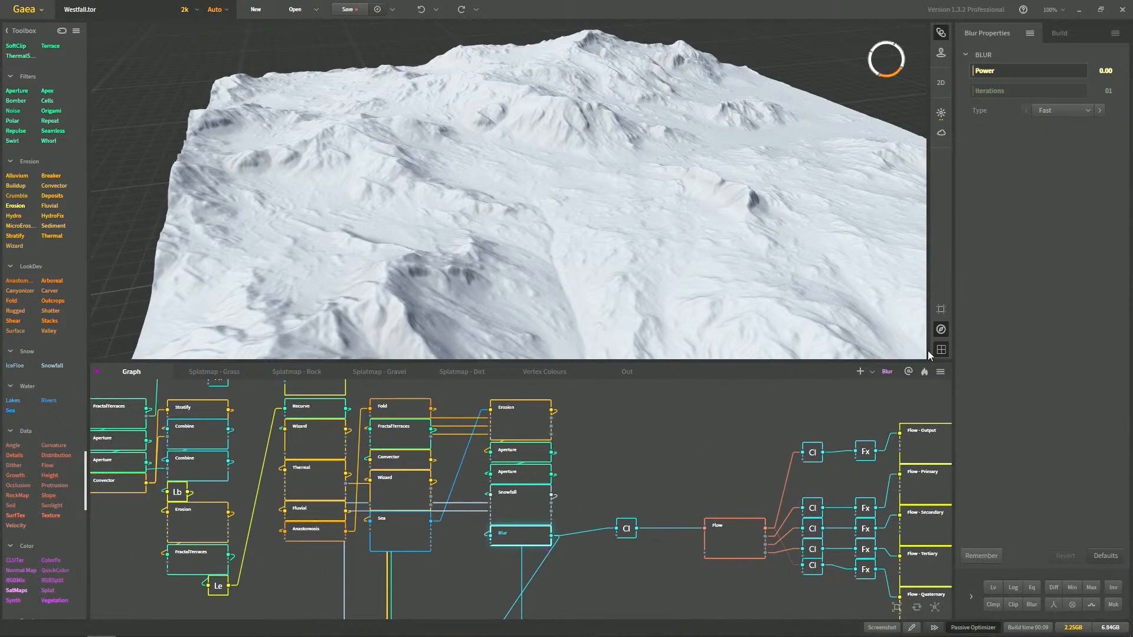
{"action": "middle_click_drag", "start_coordinate": [587, 485], "coordinate": [606, 466]}
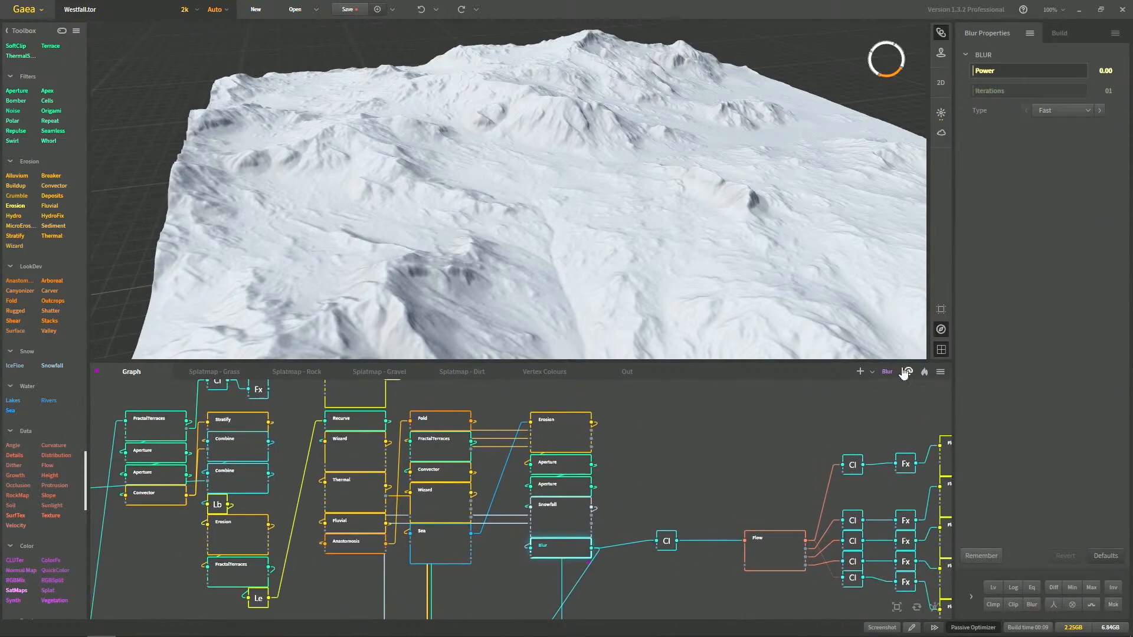
{"action": "left_click", "coordinate": [924, 372]}
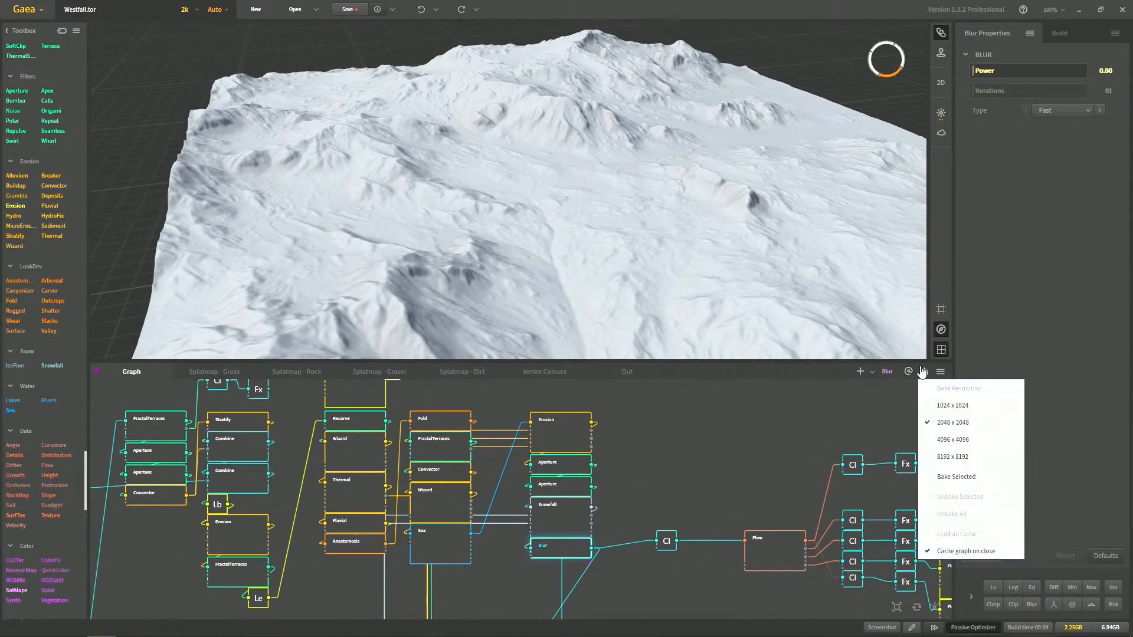
{"action": "left_click", "coordinate": [959, 476]}
{"action": "left_click", "coordinate": [616, 353]}
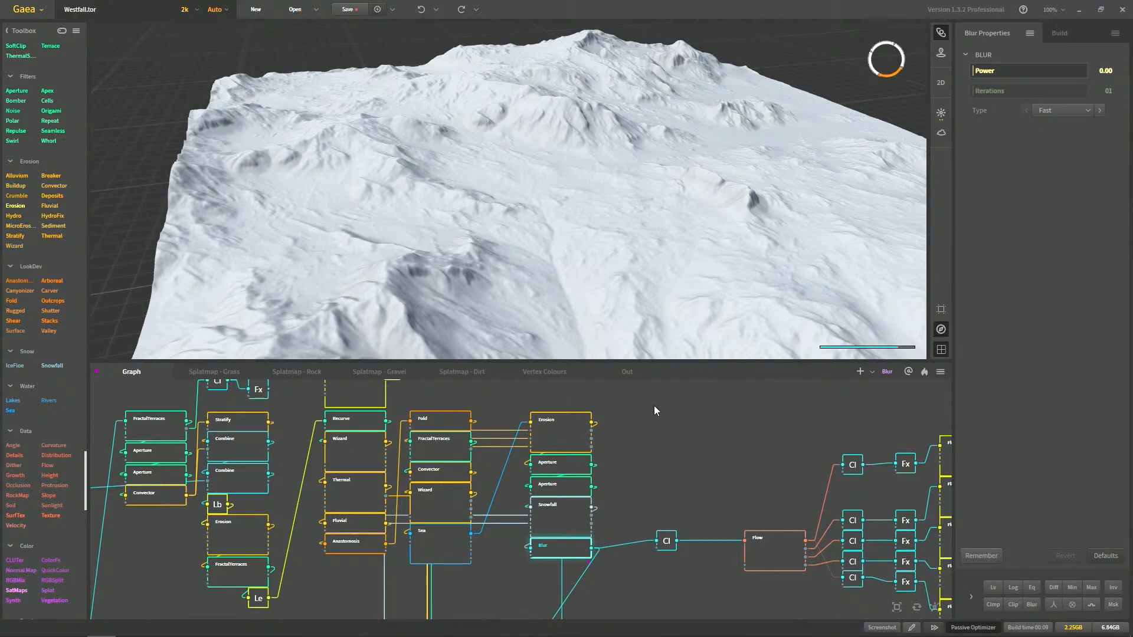
Inspect the baked node chain and preview the Clamp node fed by the first FractalTerraces node
{"action": "left_click_drag", "start_coordinate": [700, 449], "coordinate": [856, 515]}
{"action": "scroll", "coordinate": [596, 426], "scroll_direction": "down", "scroll_amount": 1}
{"action": "left_click_drag", "start_coordinate": [596, 426], "coordinate": [643, 402]}
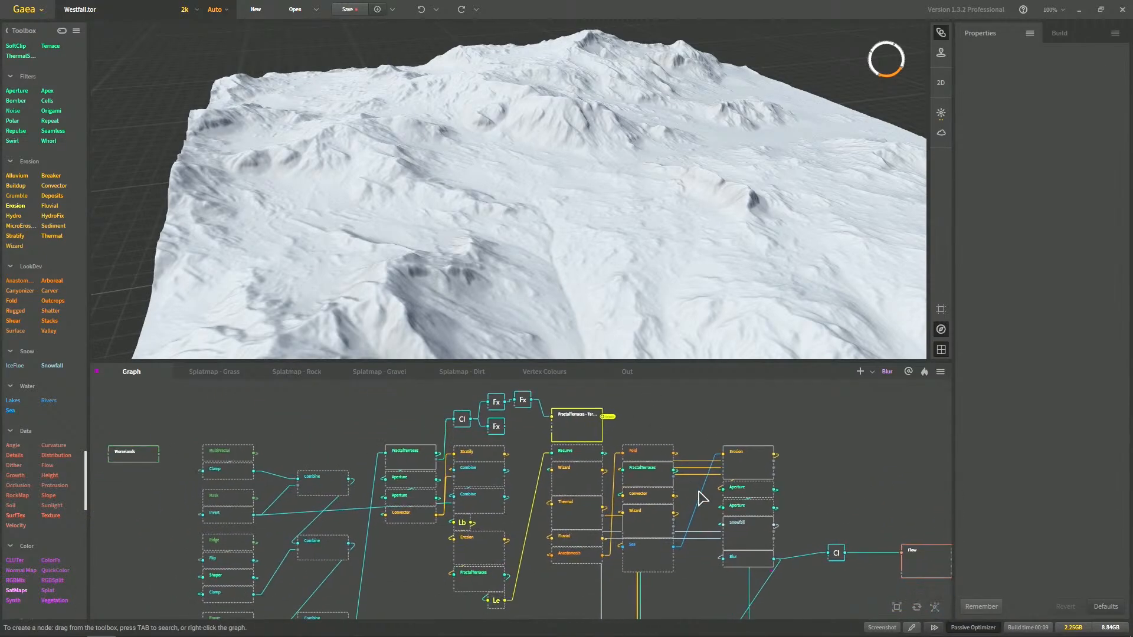
{"action": "left_click_drag", "start_coordinate": [699, 495], "coordinate": [617, 470]}
{"action": "scroll", "coordinate": [519, 498], "scroll_direction": "up", "scroll_amount": 2}
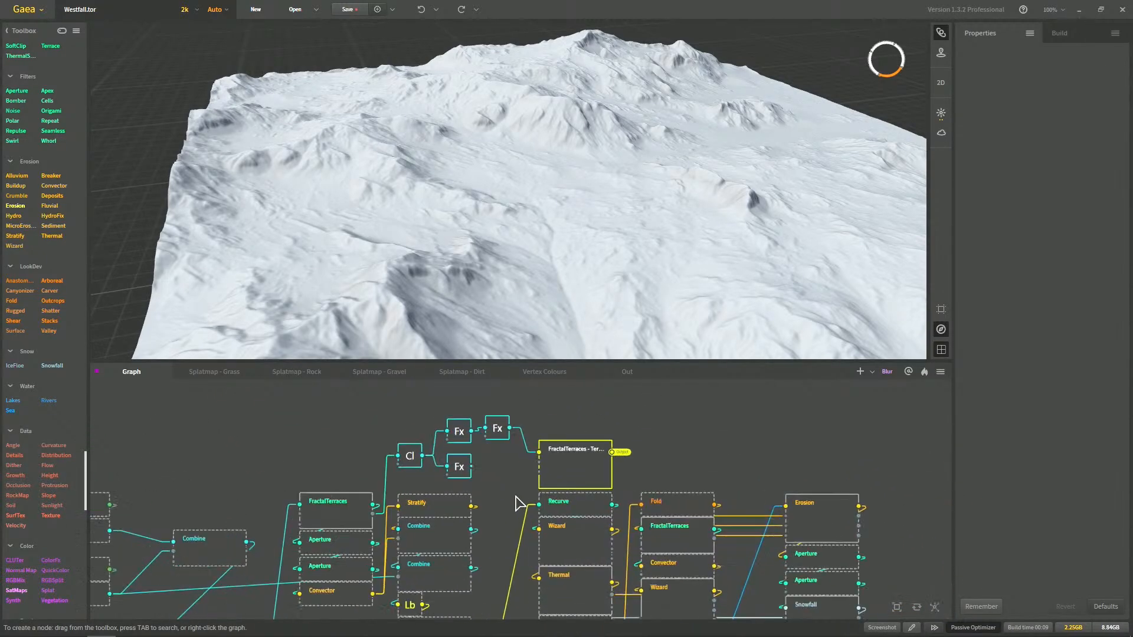
{"action": "left_click", "coordinate": [408, 462]}
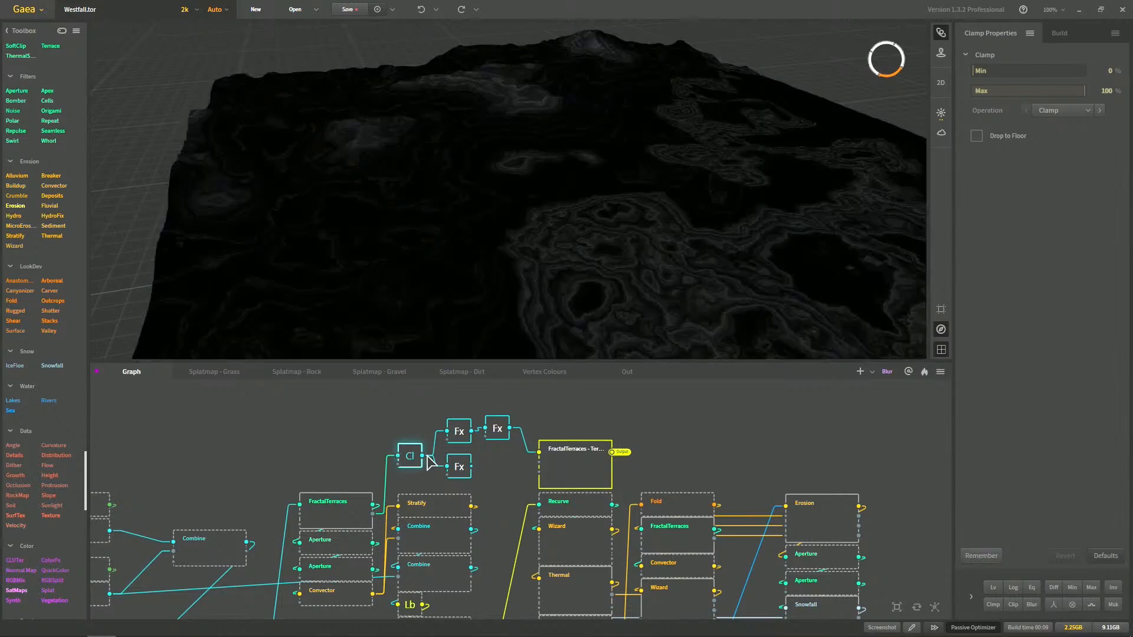
Preview the Flow node after the baked chain and inspect the baked Snowfall node's properties
{"action": "left_click_drag", "start_coordinate": [644, 500], "coordinate": [413, 406]}
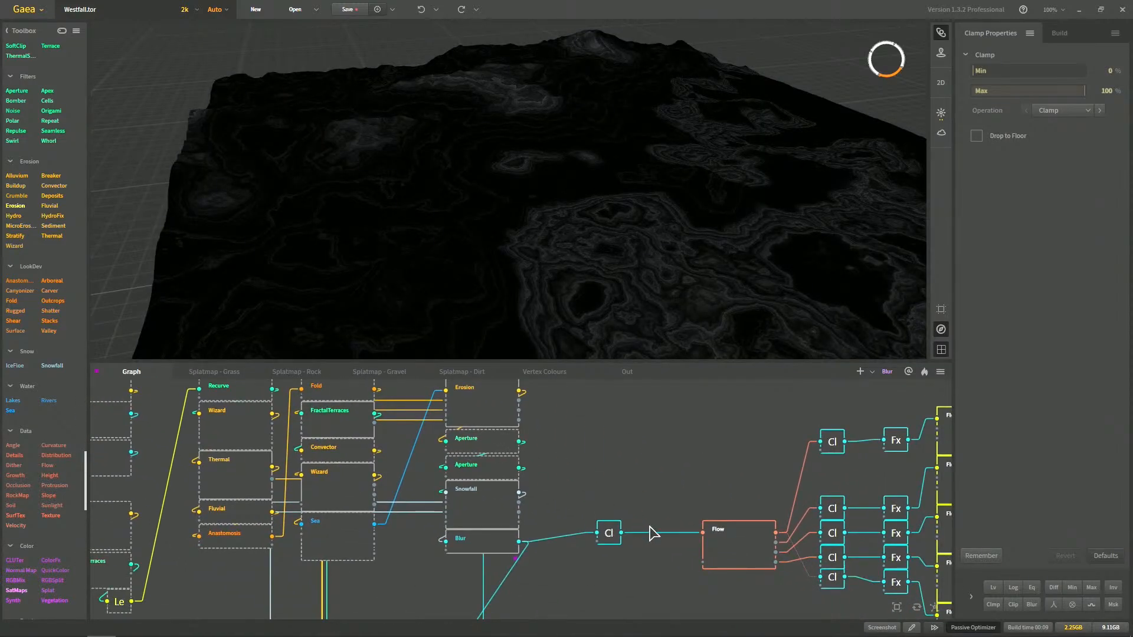
{"action": "left_click", "coordinate": [717, 559]}
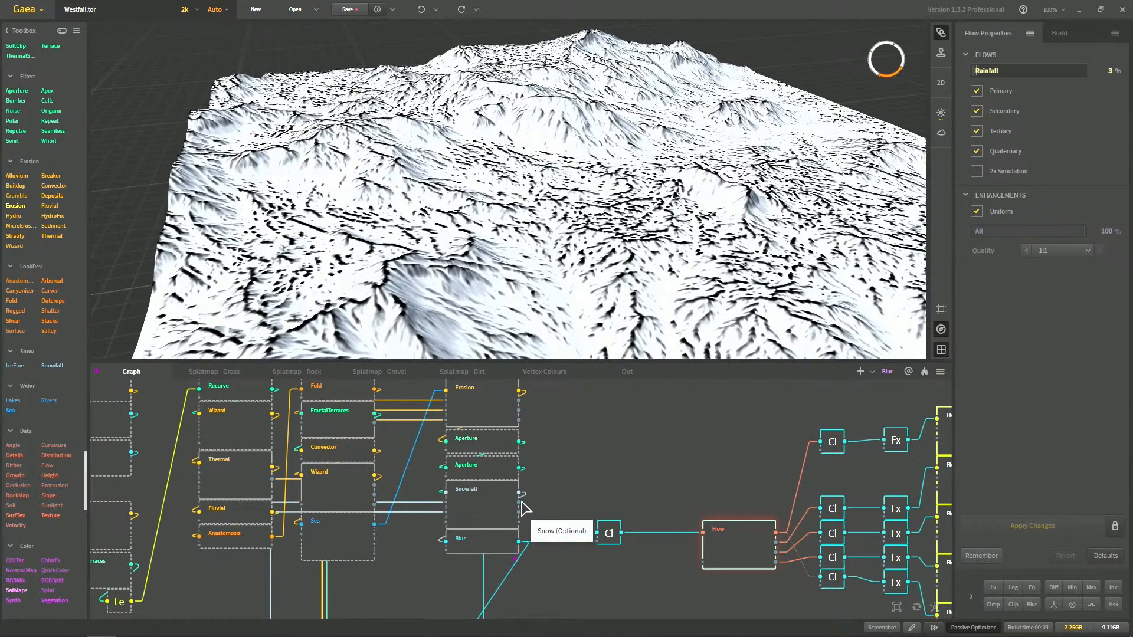
{"action": "left_click", "coordinate": [505, 507]}
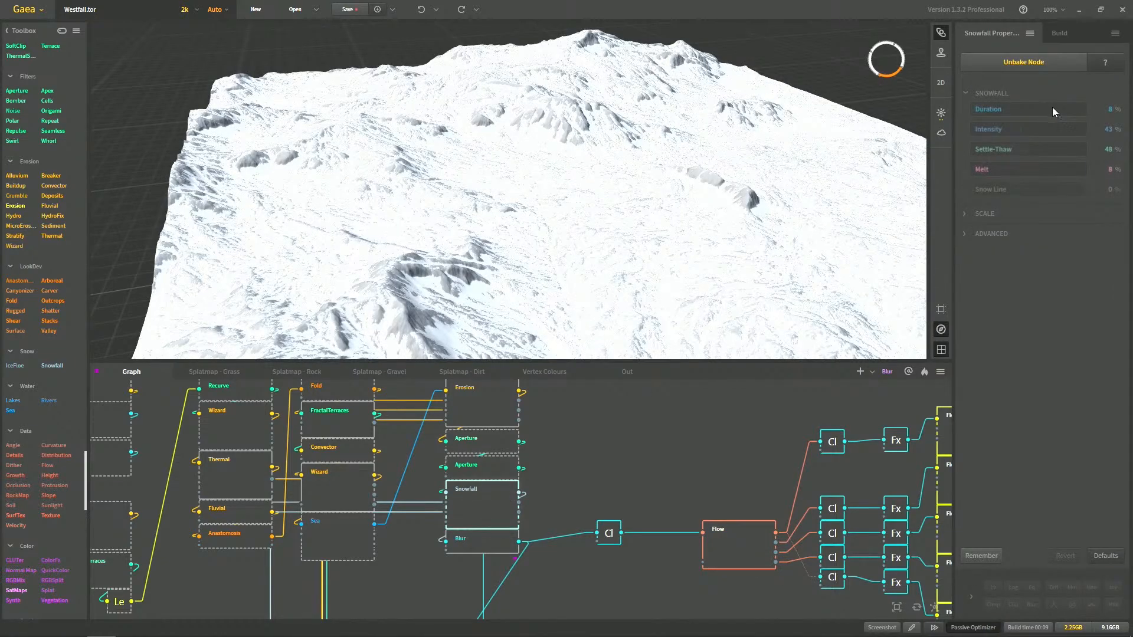
{"action": "scroll", "coordinate": [556, 435], "scroll_direction": "down", "scroll_amount": 4}
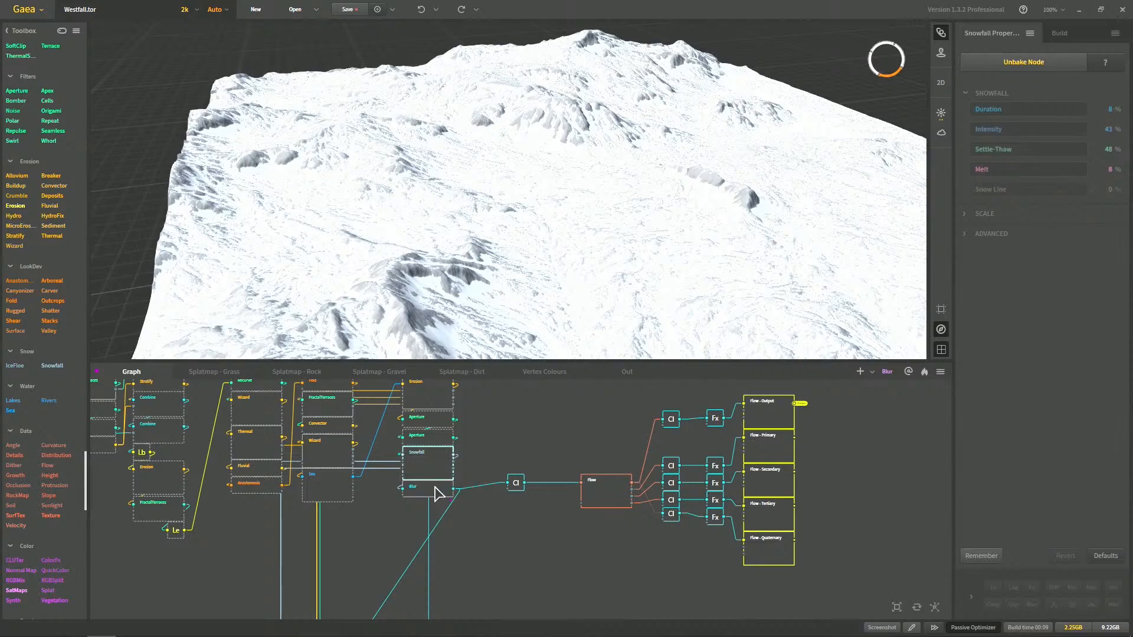
{"action": "left_click_drag", "start_coordinate": [602, 547], "coordinate": [466, 574]}
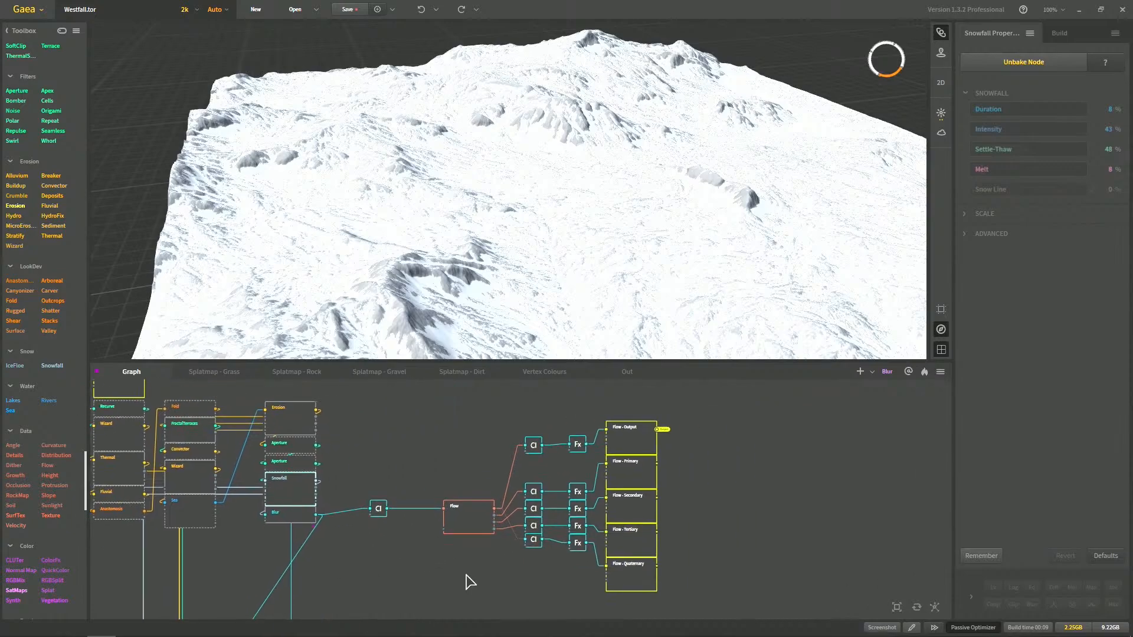
{"action": "left_click", "coordinate": [470, 525]}
{"action": "scroll", "coordinate": [471, 531], "scroll_direction": "up", "scroll_amount": 2}
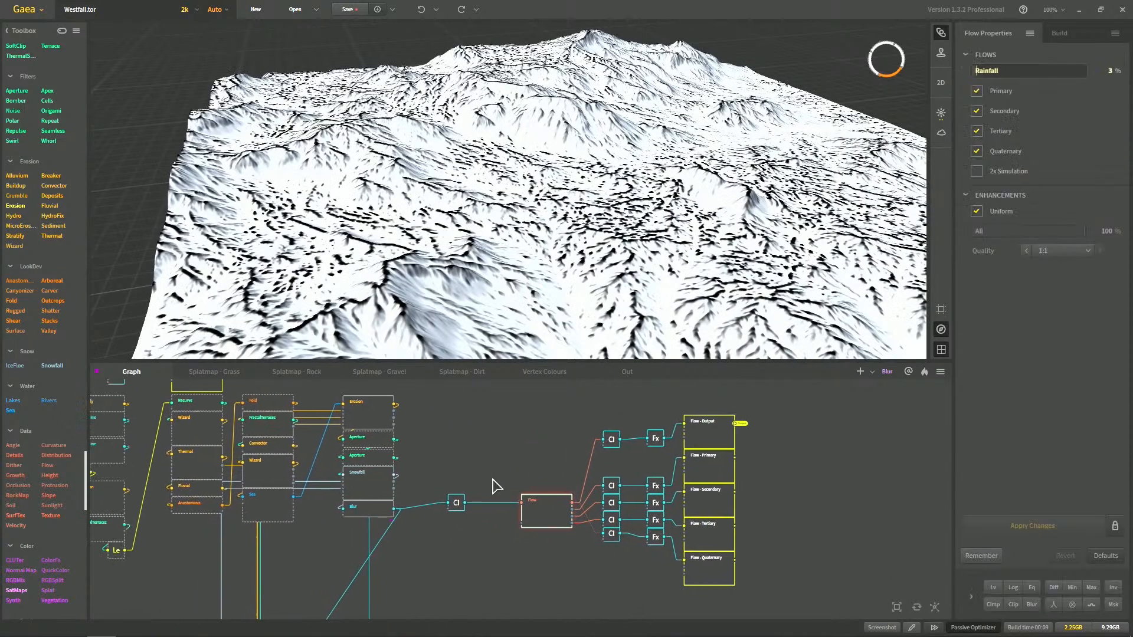
Try an Occlusion node fed from the Clamp, Blur and Snowfall nodes in turn, and delete it
{"action": "left_click", "coordinate": [466, 505]}
{"action": "right_click", "coordinate": [515, 441]}
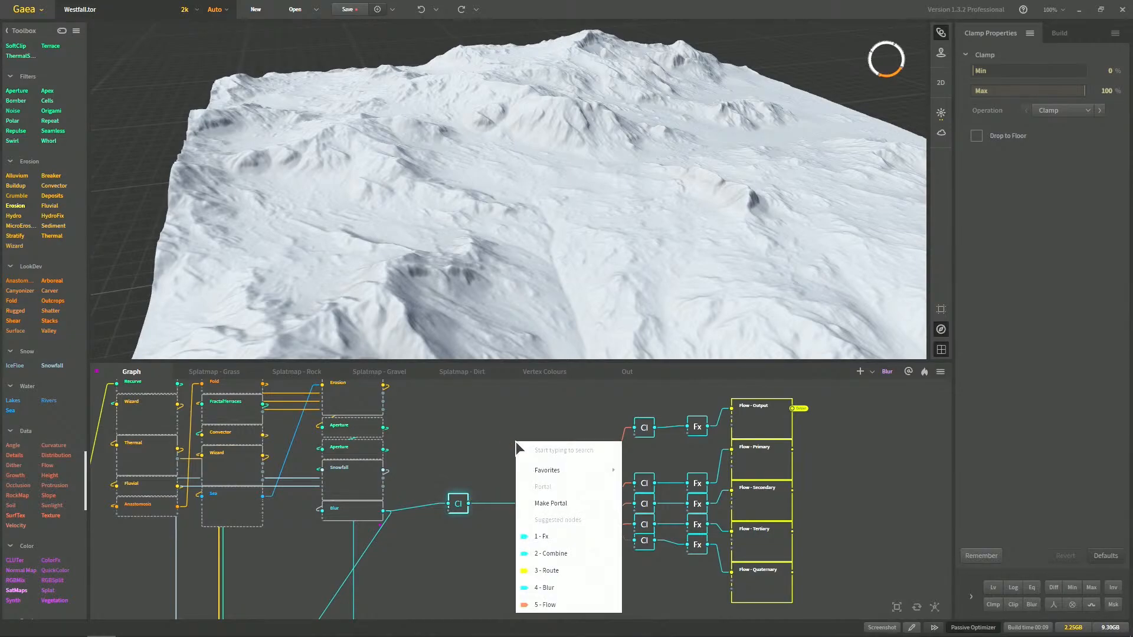
{"action": "type", "text": "occl"}
{"action": "key", "text": "Return"}
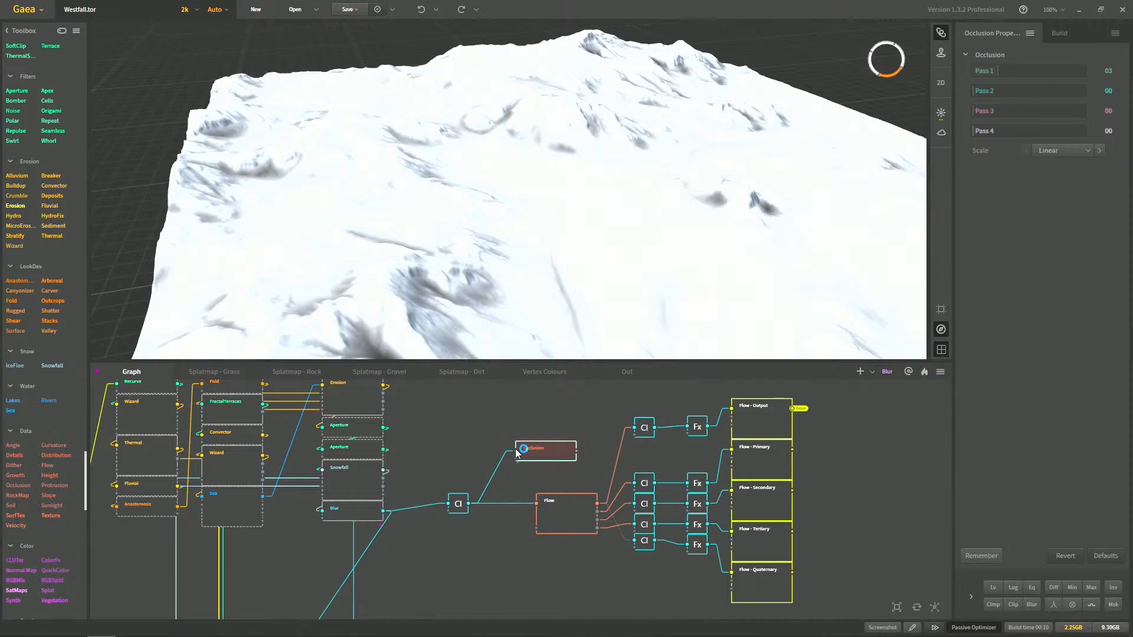
{"action": "left_click_drag", "start_coordinate": [513, 451], "coordinate": [388, 511]}
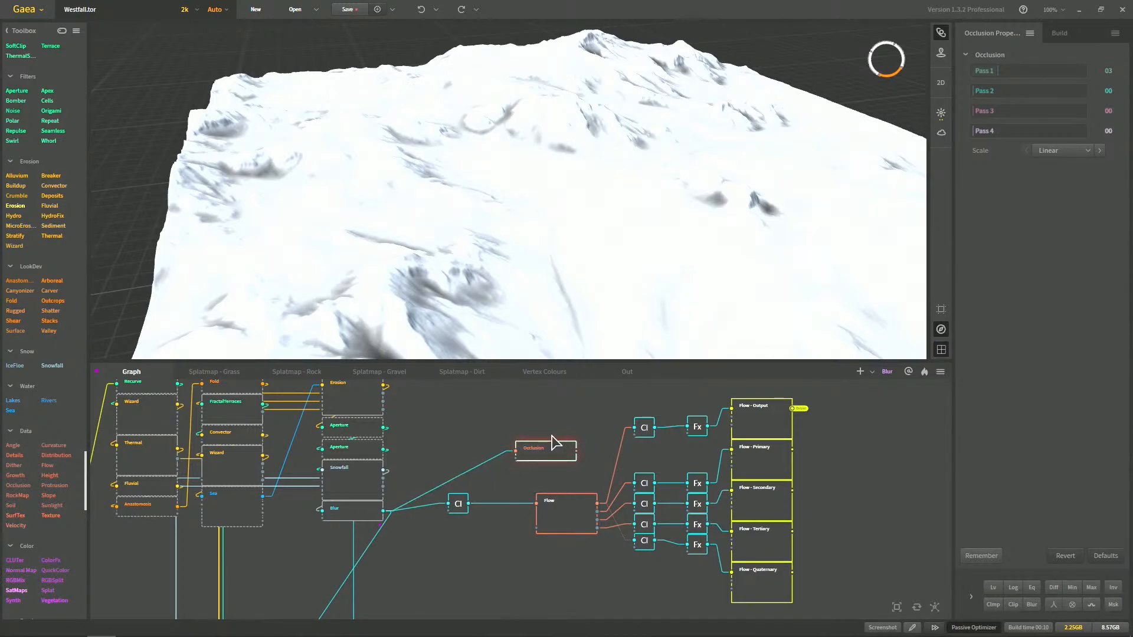
{"action": "left_click_drag", "start_coordinate": [543, 451], "coordinate": [384, 470]}
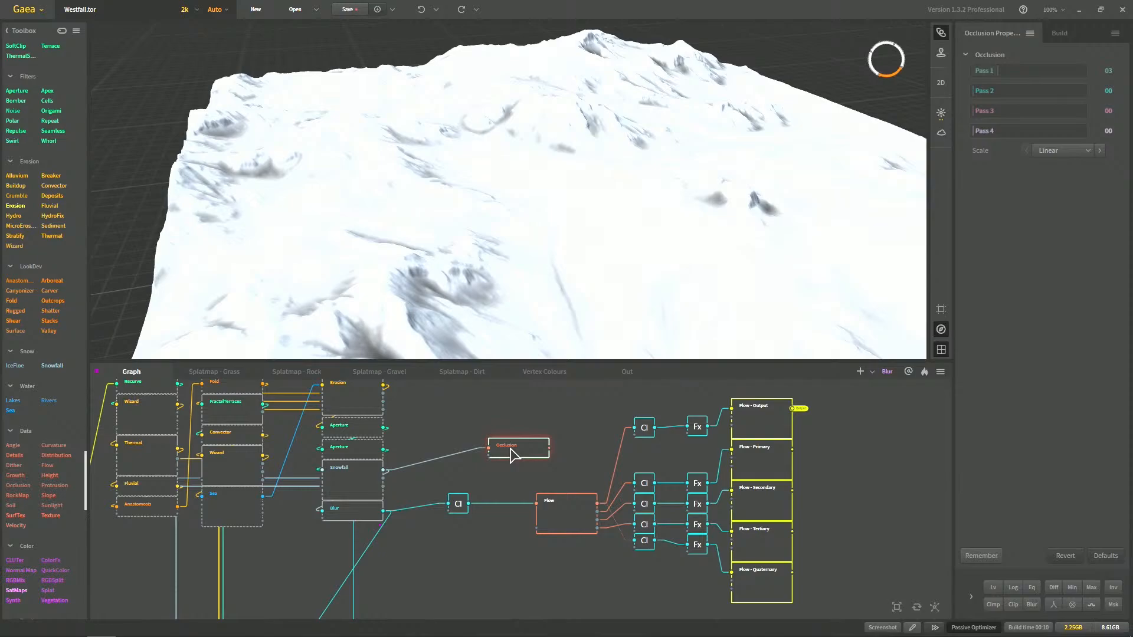
{"action": "key", "text": "Delete"}
Examine the baked node chain and the mask branches with their Route nodes across the main graph
{"action": "middle_click_drag", "start_coordinate": [515, 454], "coordinate": [837, 454]}
{"action": "scroll", "coordinate": [586, 465], "scroll_direction": "down", "scroll_amount": 2}
{"action": "middle_click_drag", "start_coordinate": [585, 465], "coordinate": [304, 463]}
{"action": "middle_click_drag", "start_coordinate": [497, 477], "coordinate": [612, 513]}
{"action": "scroll", "coordinate": [581, 510], "scroll_direction": "up", "scroll_amount": 1}
{"action": "middle_click_drag", "start_coordinate": [529, 493], "coordinate": [584, 495]}
{"action": "middle_click_drag", "start_coordinate": [257, 475], "coordinate": [475, 512]}
{"action": "mouse_move", "coordinate": [631, 598]}
{"action": "middle_mouse_down"}
{"action": "mouse_move", "coordinate": [444, 508]}
{"action": "mouse_move", "coordinate": [379, 390]}
{"action": "middle_mouse_up"}
{"action": "middle_click_drag", "start_coordinate": [466, 498], "coordinate": [565, 420]}
{"action": "mouse_move", "coordinate": [558, 562]}
{"action": "middle_mouse_down"}
{"action": "mouse_move", "coordinate": [530, 474]}
{"action": "mouse_move", "coordinate": [497, 531]}
{"action": "middle_mouse_up"}
{"action": "scroll", "coordinate": [530, 474], "scroll_direction": "down", "scroll_amount": 3}
{"action": "scroll", "coordinate": [544, 463], "scroll_direction": "down", "scroll_amount": 3}
{"action": "scroll", "coordinate": [511, 512], "scroll_direction": "up", "scroll_amount": 3}
{"action": "scroll", "coordinate": [498, 557], "scroll_direction": "up", "scroll_amount": 1}
{"action": "middle_click_drag", "start_coordinate": [533, 455], "coordinate": [519, 563]}
{"action": "scroll", "coordinate": [497, 558], "scroll_direction": "up", "scroll_amount": 1}
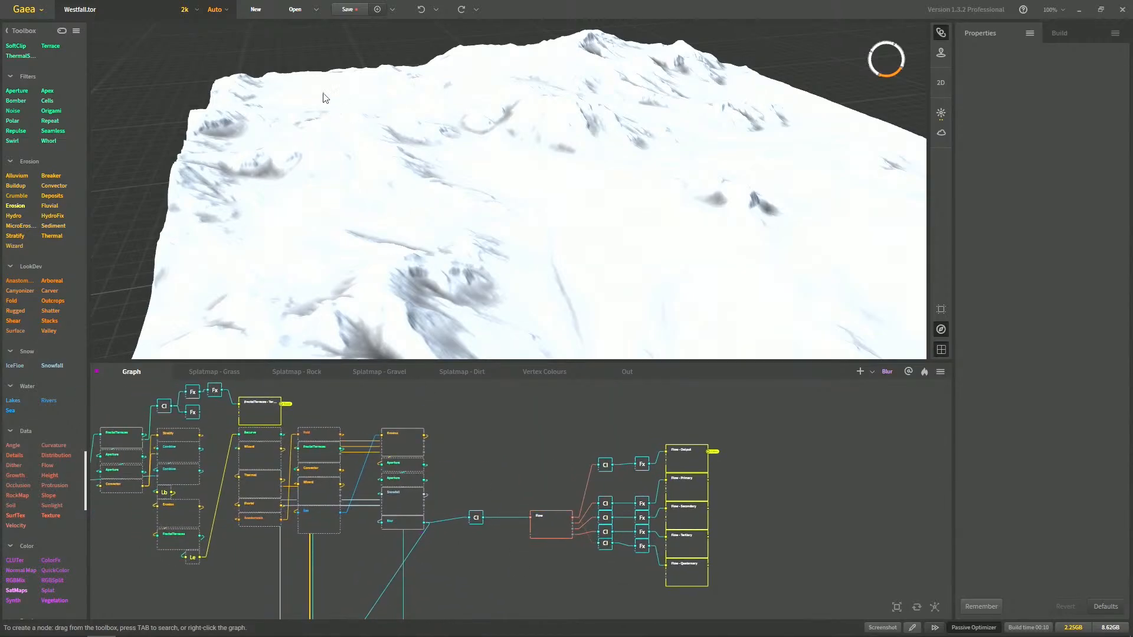
Look through the Grass, Rock, Gravel and Dirt splatmap graphs and Vertex Colours, ending on Splatmap - Grass
{"action": "left_click", "coordinate": [347, 33]}
{"action": "left_click", "coordinate": [225, 374]}
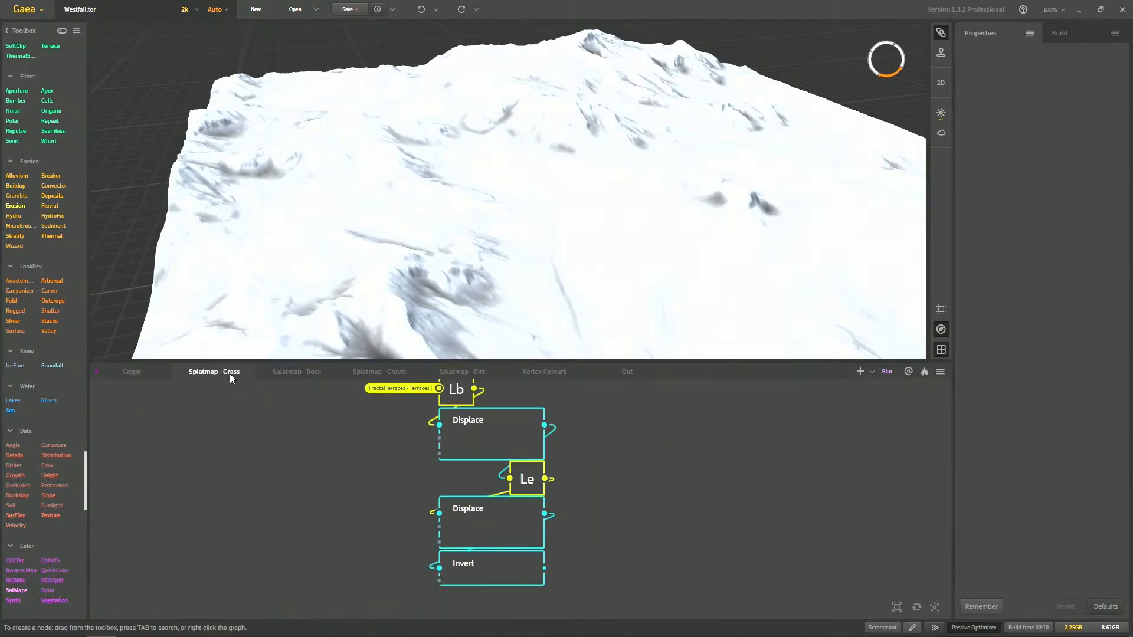
{"action": "left_click", "coordinate": [295, 378]}
{"action": "left_click", "coordinate": [366, 372]}
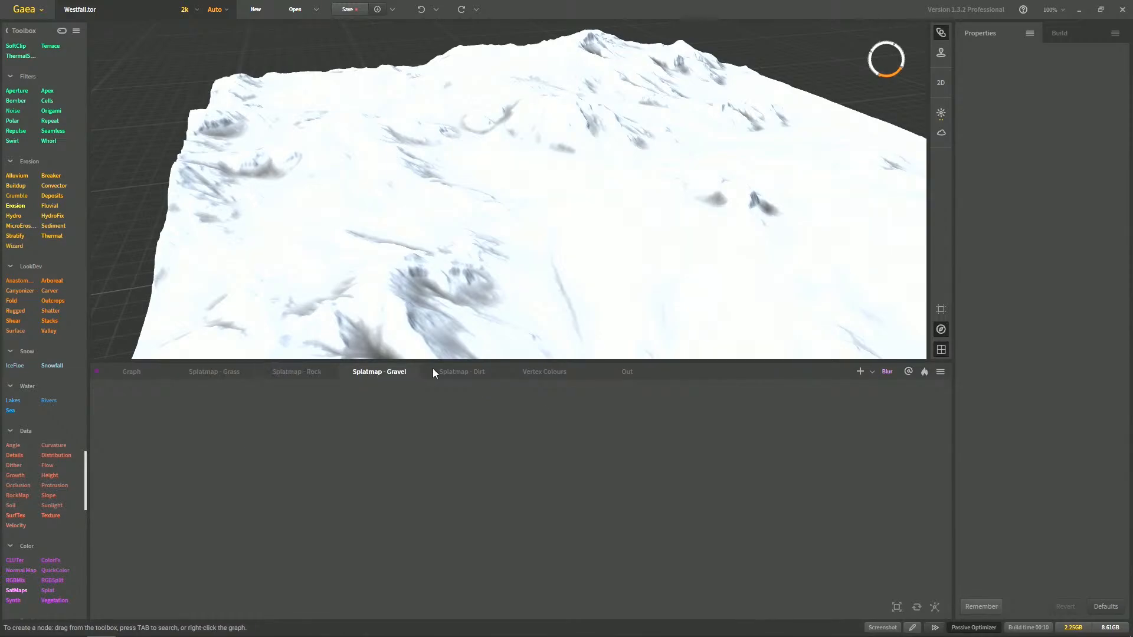
{"action": "left_click", "coordinate": [456, 371]}
{"action": "left_click", "coordinate": [572, 372]}
{"action": "left_click", "coordinate": [233, 371]}
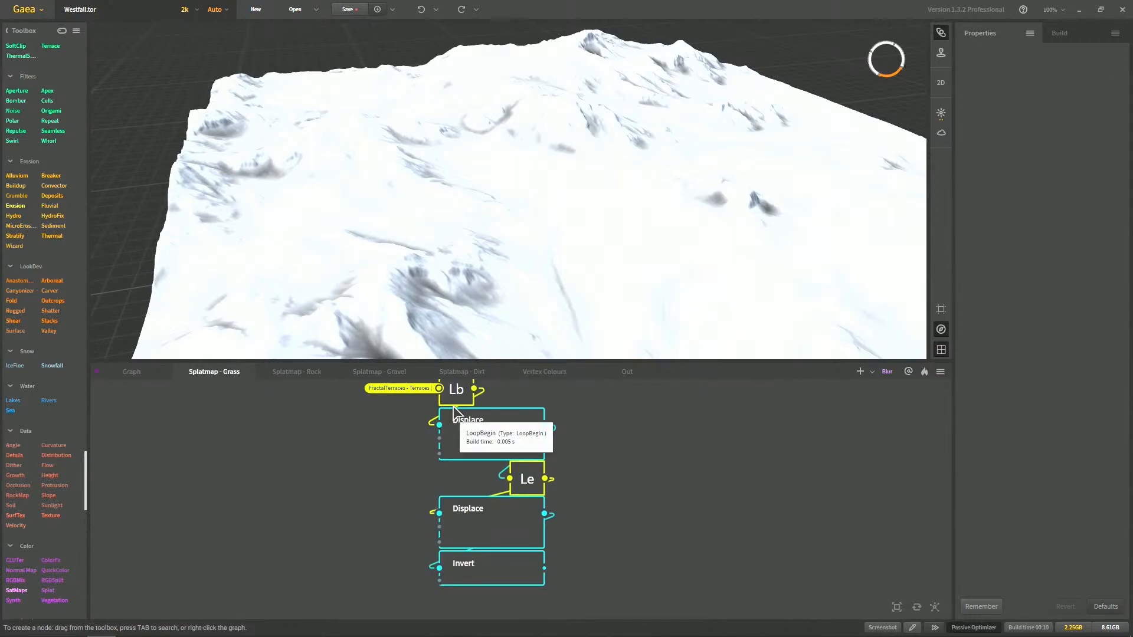
Reorder the graphs so Splatmap - Rock comes before Splatmap - Grass, and review the nodes in both
{"action": "left_click_drag", "start_coordinate": [272, 377], "coordinate": [218, 369]}
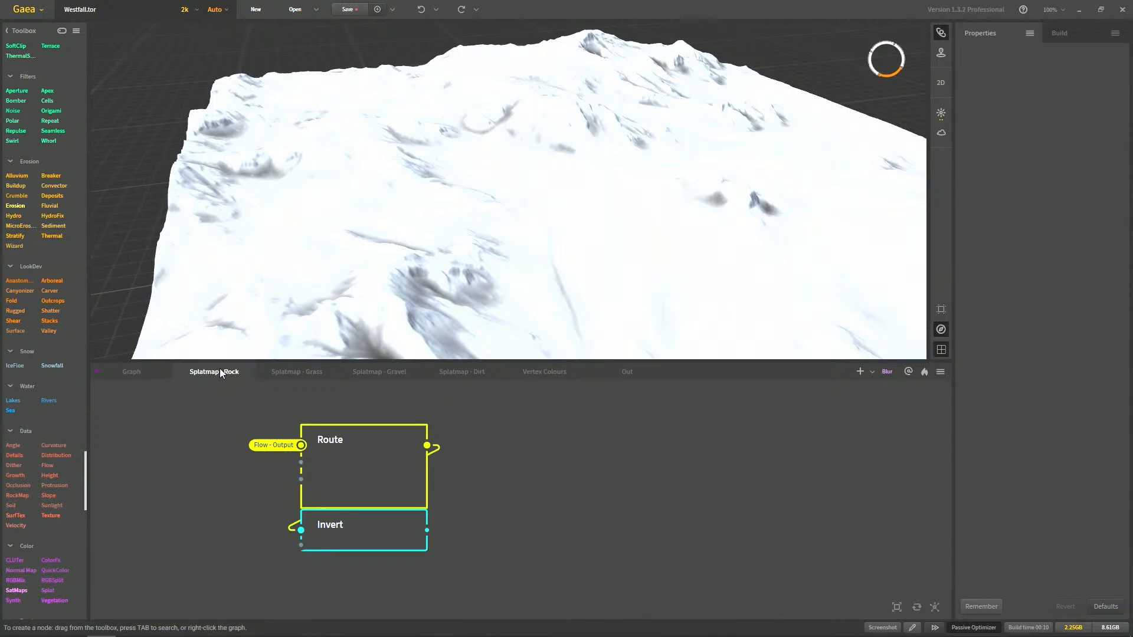
{"action": "left_click", "coordinate": [292, 374]}
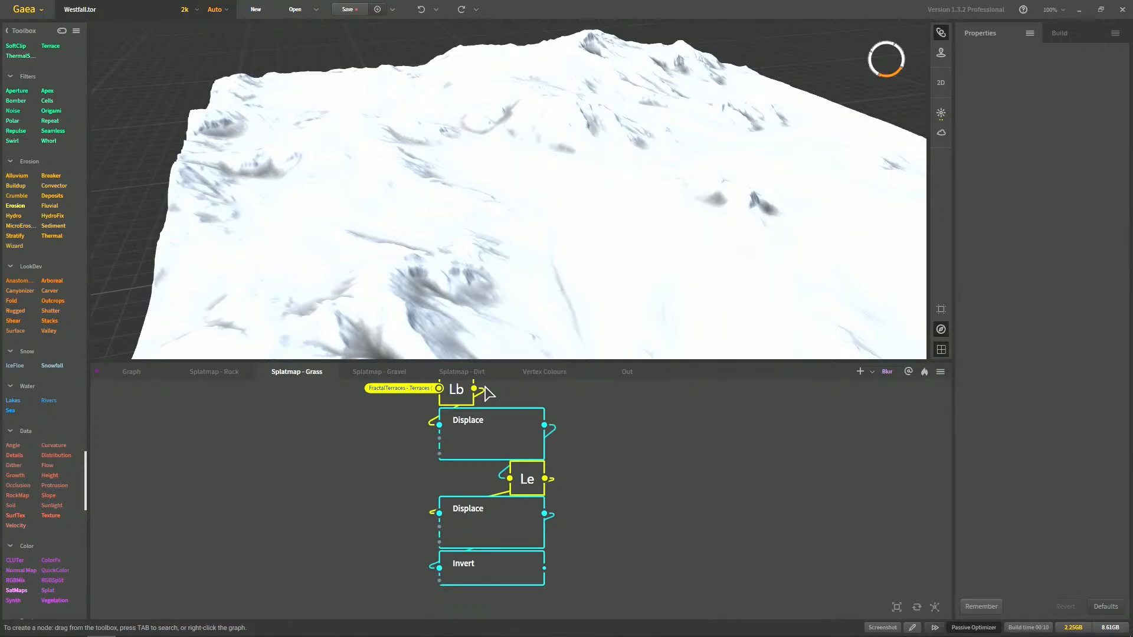
{"action": "left_click", "coordinate": [205, 370]}
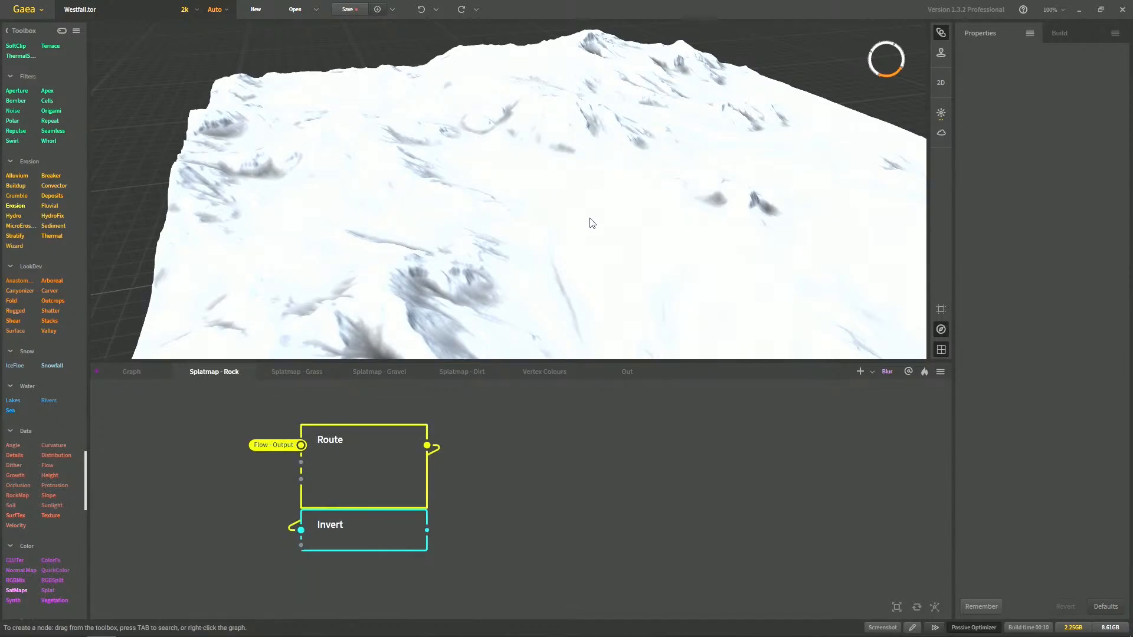
Return to the main Graph and save the Westfall project
{"action": "middle_click_drag", "start_coordinate": [591, 217], "coordinate": [482, 279]}
{"action": "left_click", "coordinate": [160, 370]}
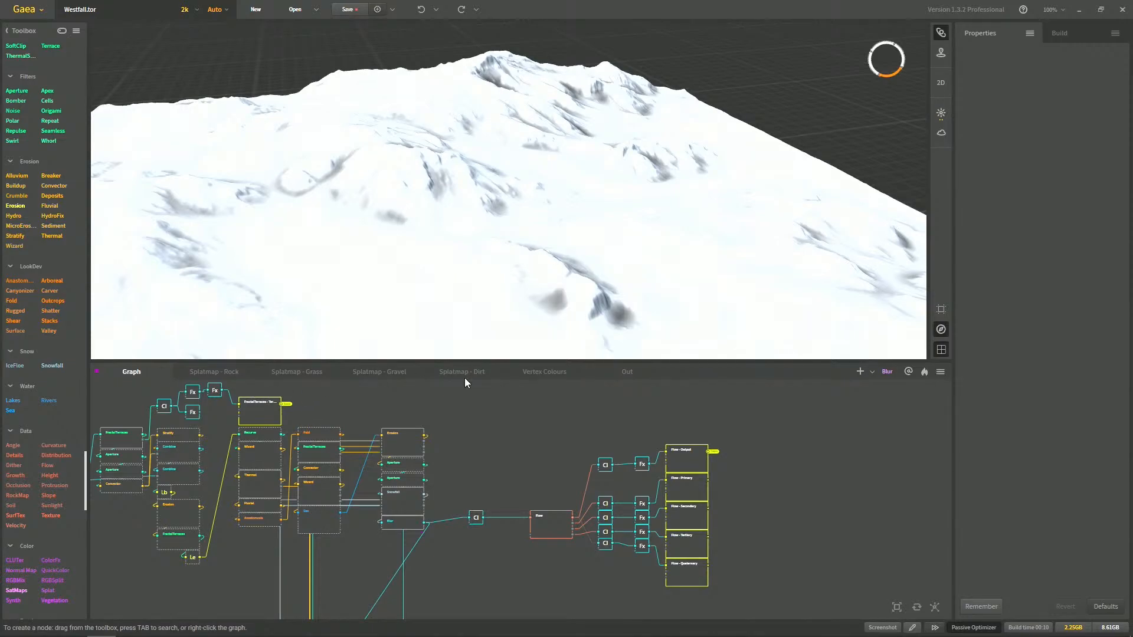
{"action": "left_click", "coordinate": [345, 10]}
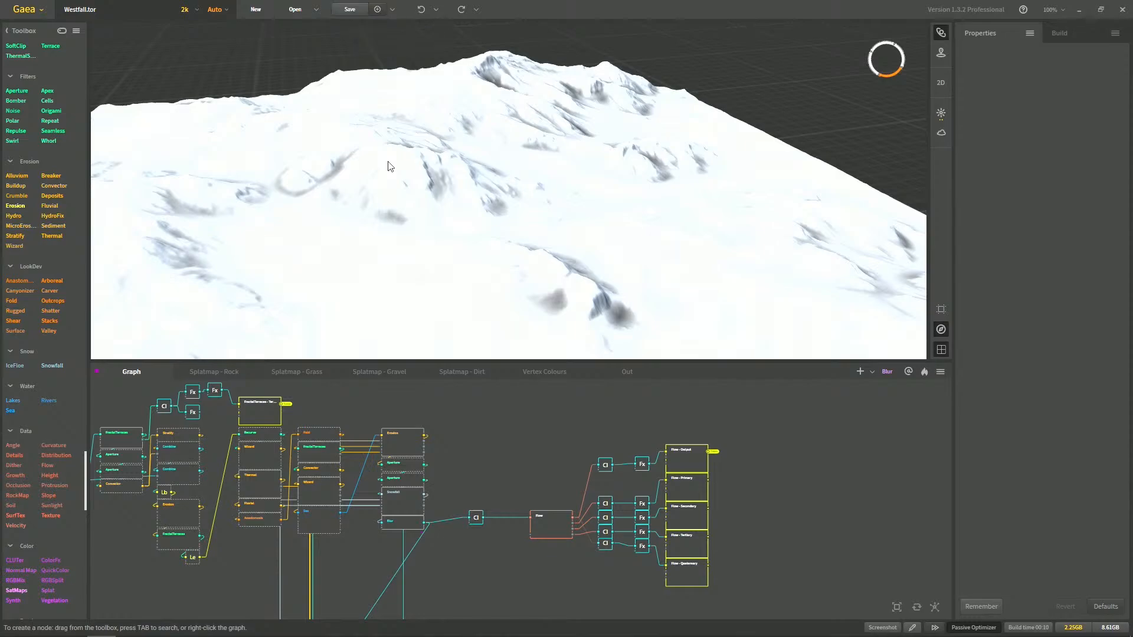